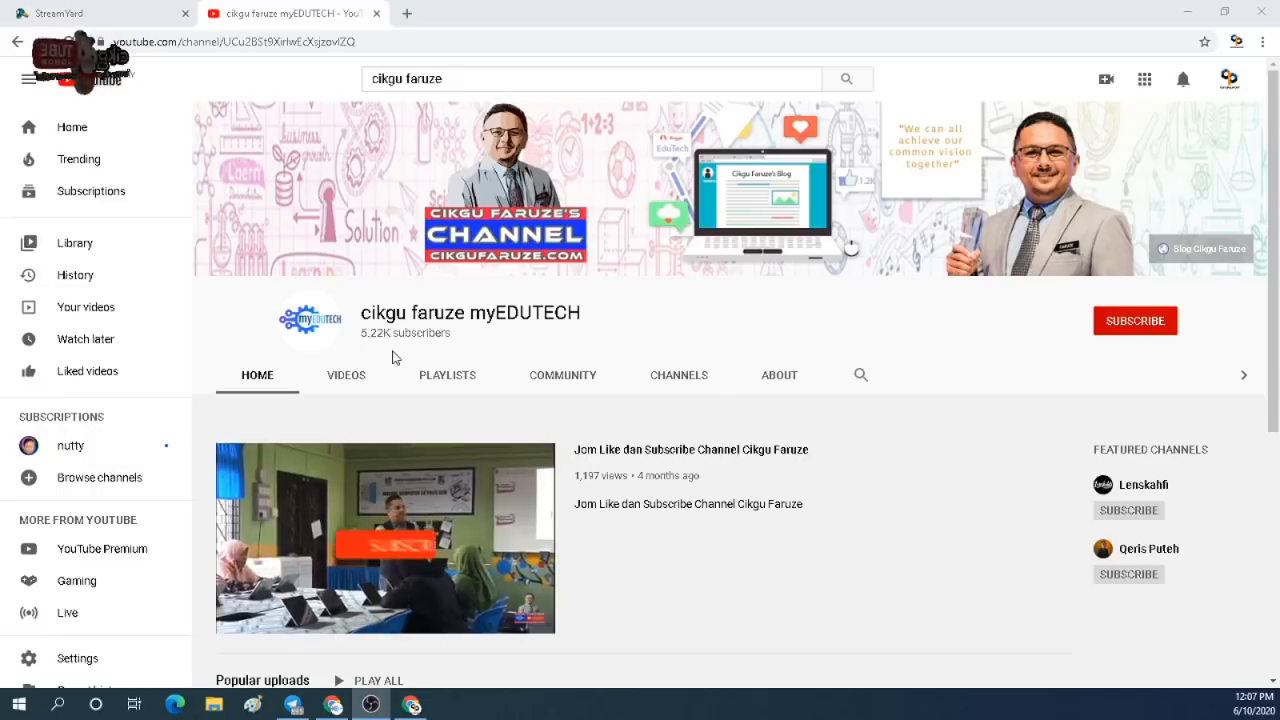
Open the EduTech channel's tutorial video on creating Android and iOS apps.
{"action": "scroll", "coordinate": [392, 357], "scroll_direction": "down", "scroll_amount": 1}
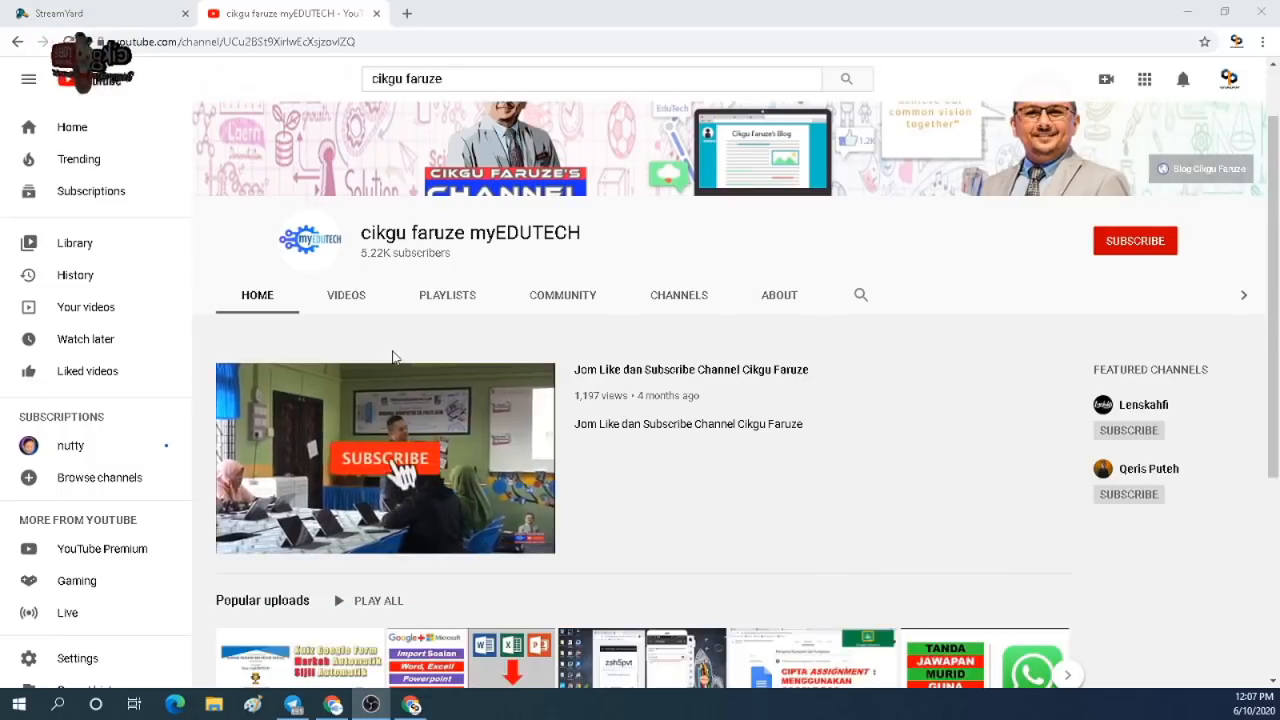
{"action": "left_click", "coordinate": [351, 309]}
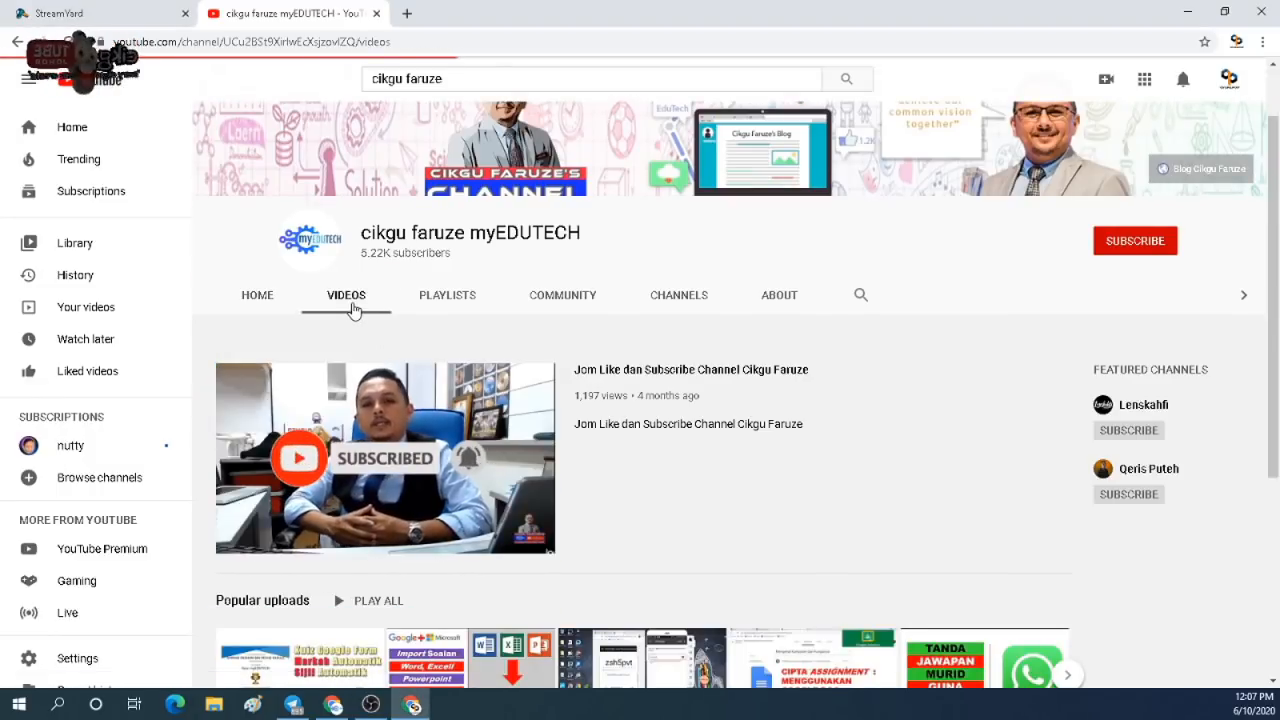
{"action": "scroll", "coordinate": [441, 385], "scroll_direction": "down", "scroll_amount": 2}
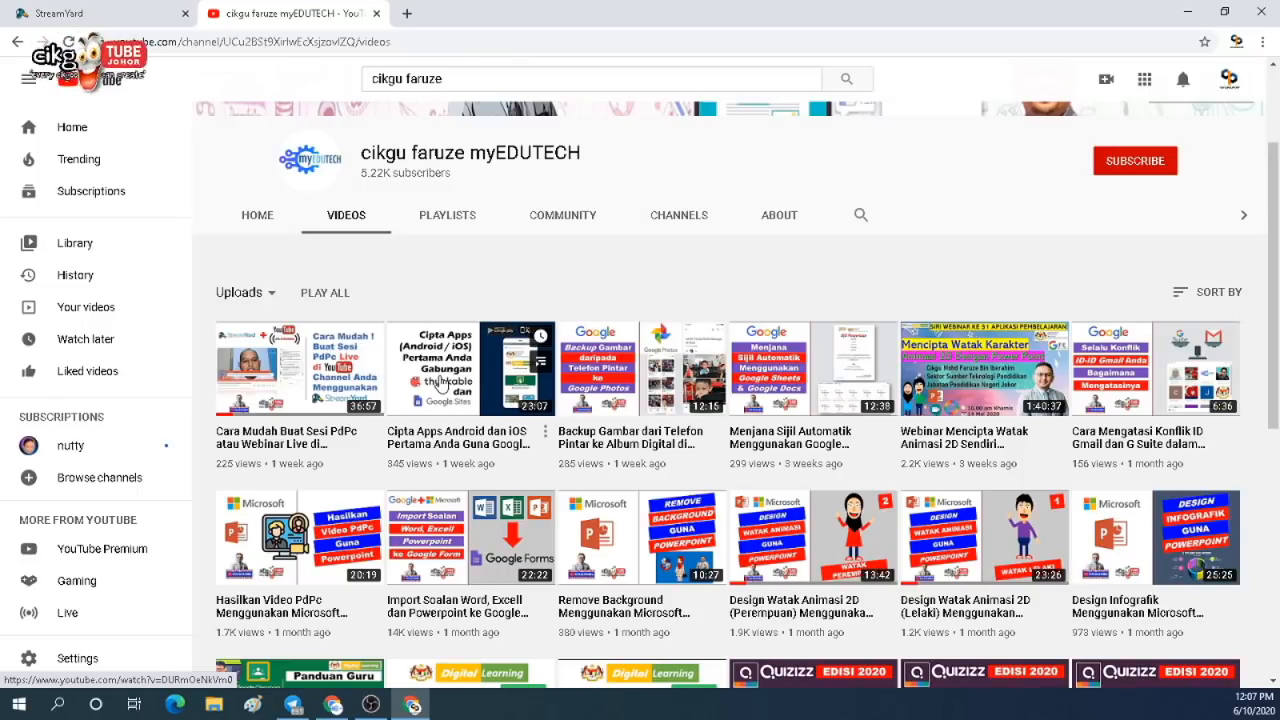
{"action": "scroll", "coordinate": [441, 385], "scroll_direction": "down", "scroll_amount": 2}
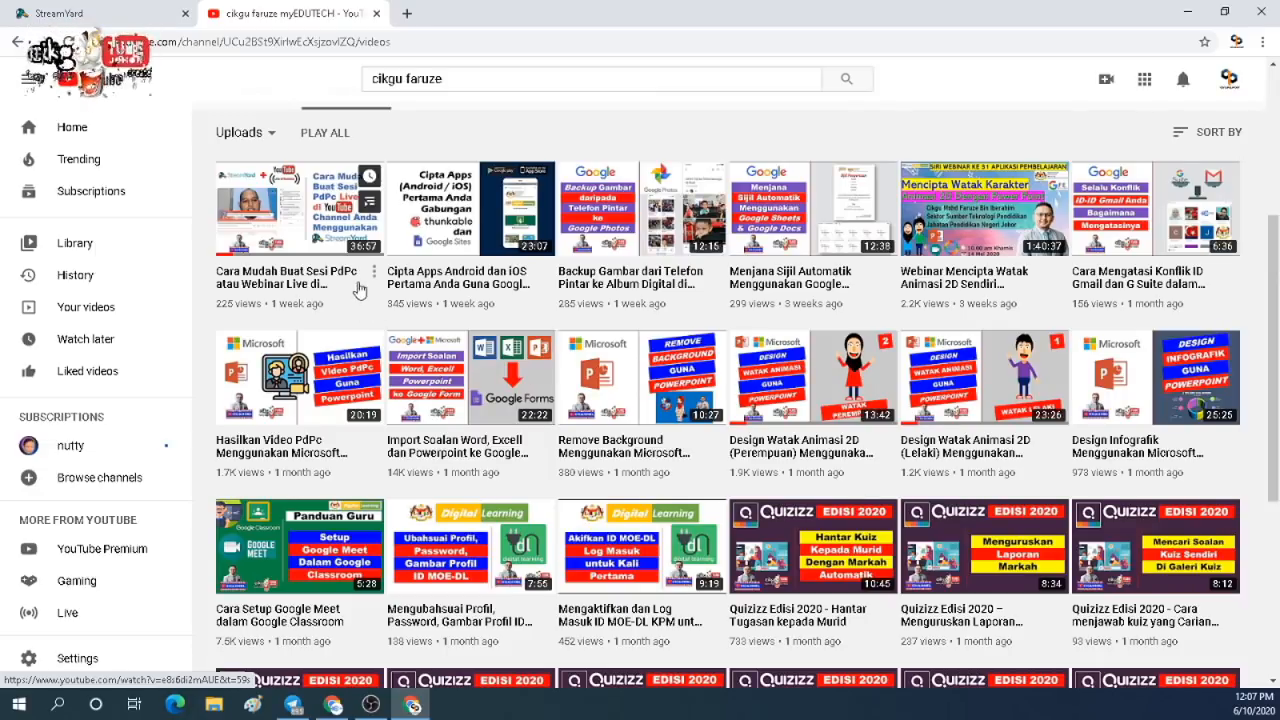
{"action": "left_click", "coordinate": [414, 280]}
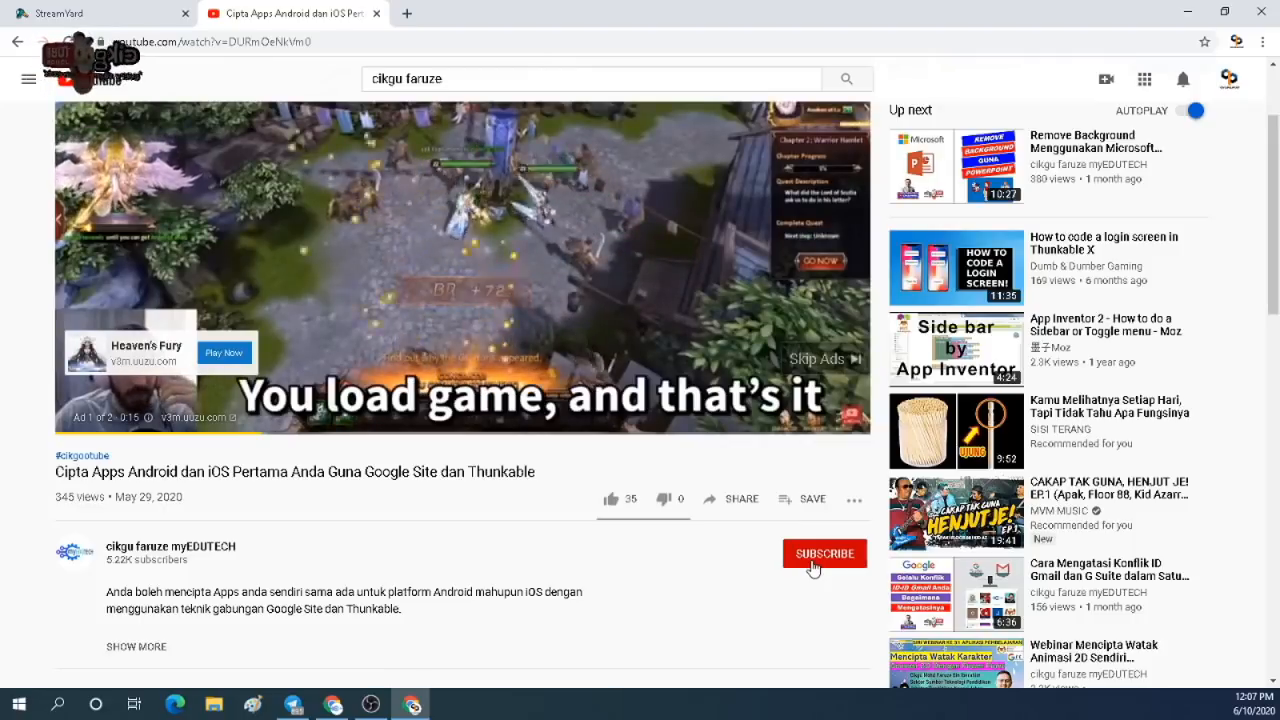
Subscribe to the EduTech channel and set its notification bell to All.
{"action": "left_click", "coordinate": [812, 566]}
{"action": "left_click", "coordinate": [853, 553]}
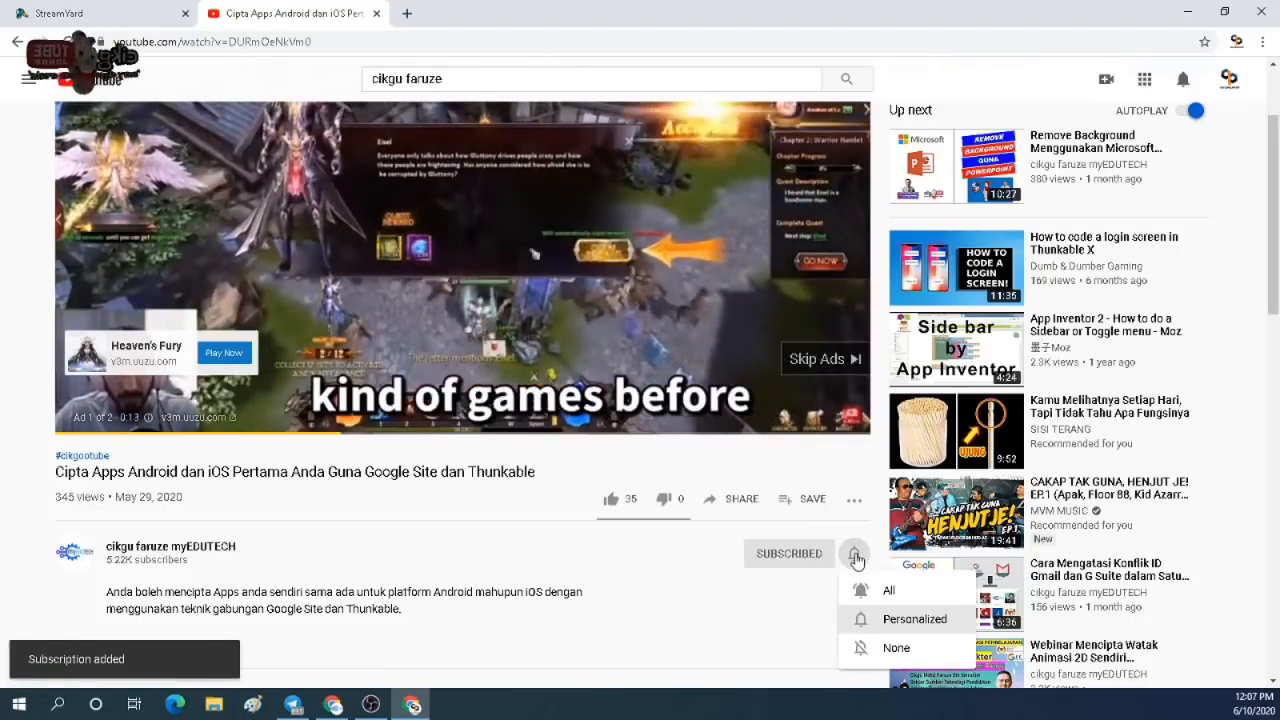
{"action": "left_click", "coordinate": [876, 596]}
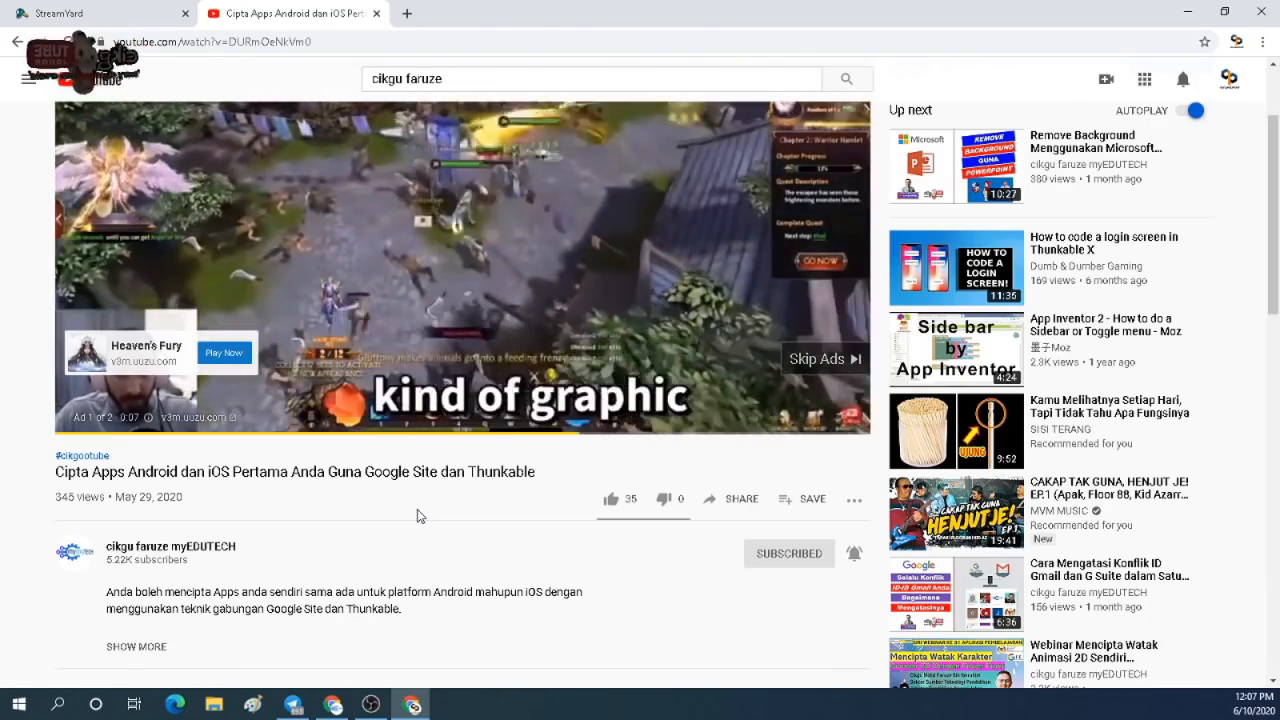
{"action": "scroll", "coordinate": [419, 516], "scroll_direction": "down", "scroll_amount": 3}
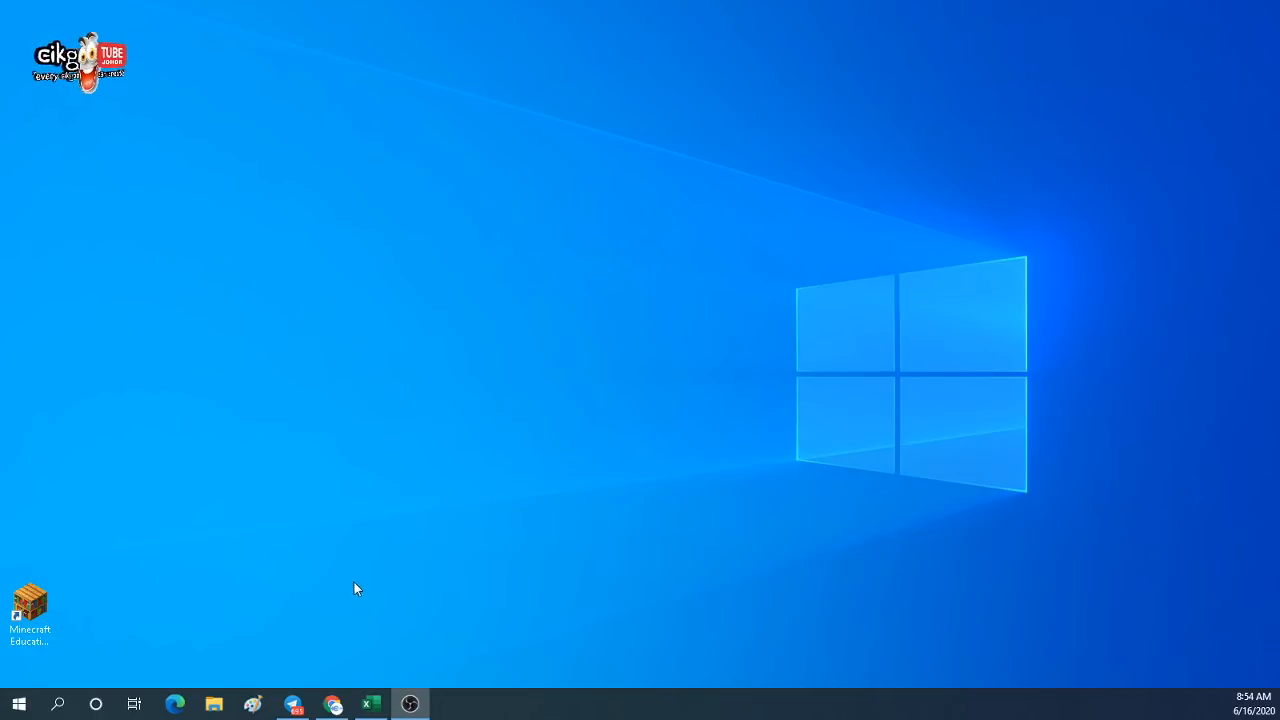
Restore the Senarai Pengguna Portal Digital Learning Excel workbook from the taskbar.
{"action": "mouse_move", "coordinate": [295, 704]}
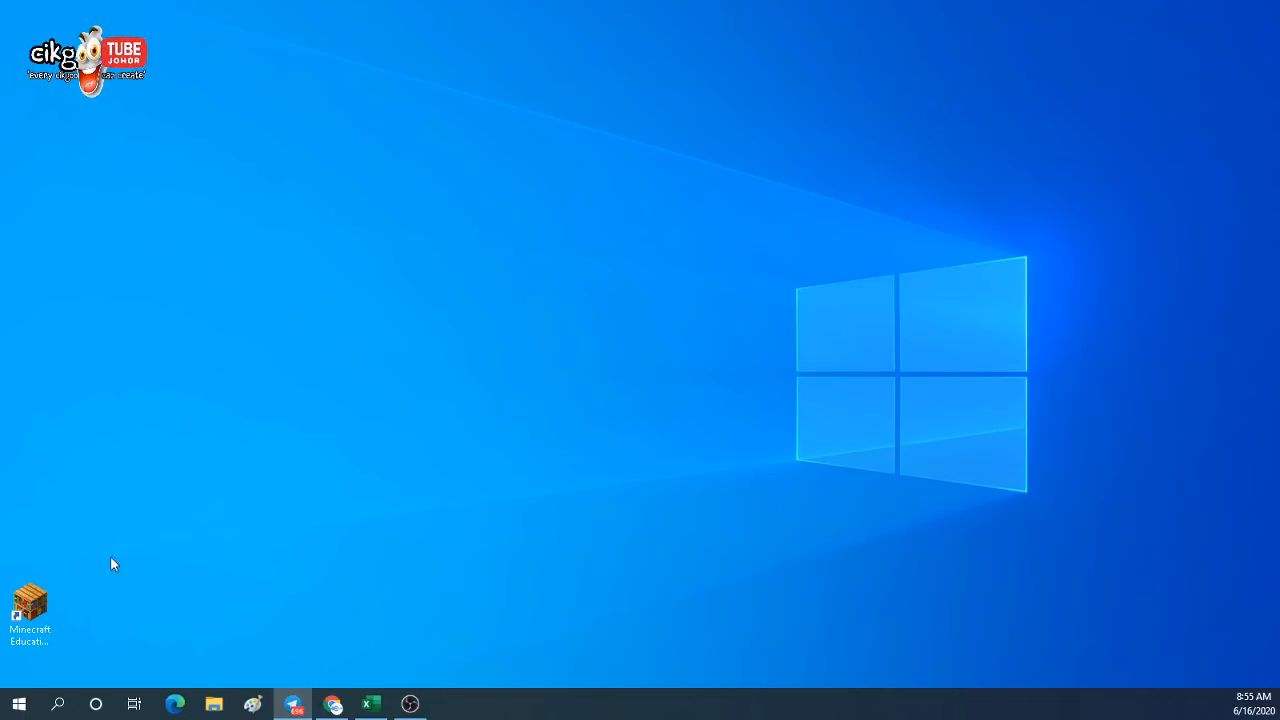
{"action": "left_click", "coordinate": [386, 712]}
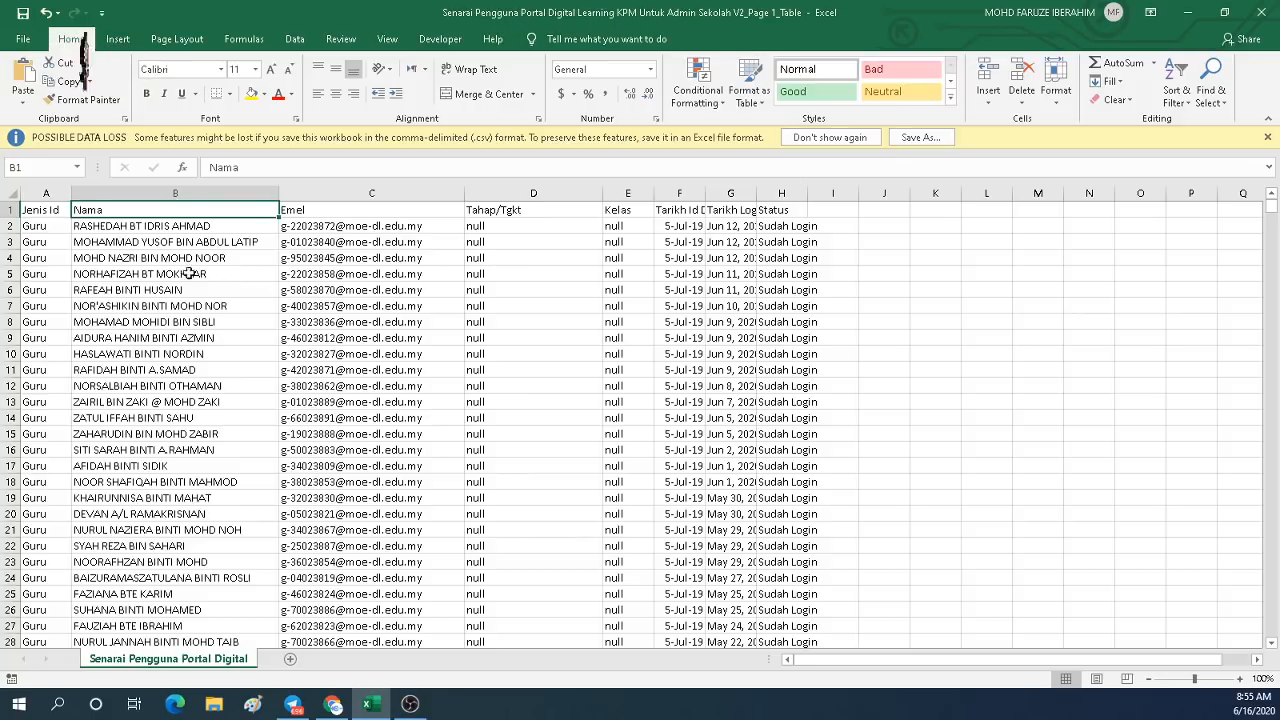
{"action": "left_click", "coordinate": [64, 226]}
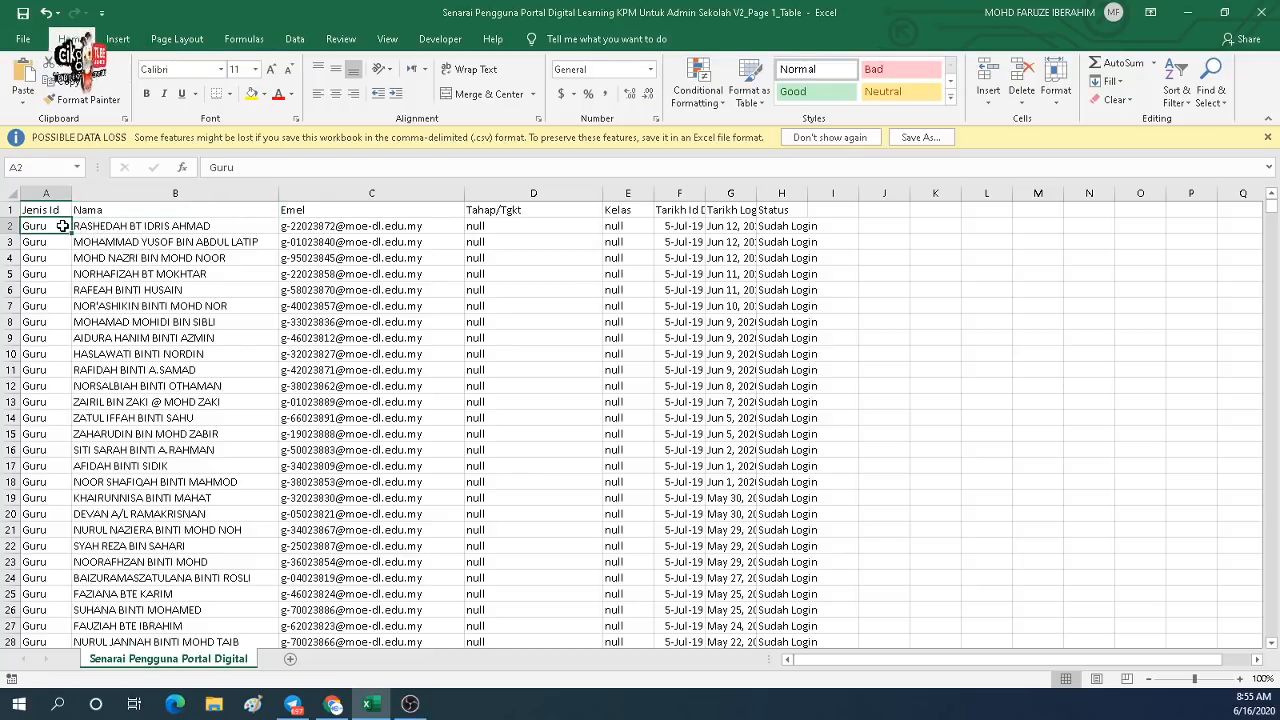
{"action": "scroll", "coordinate": [139, 289], "scroll_direction": "down", "scroll_amount": 17}
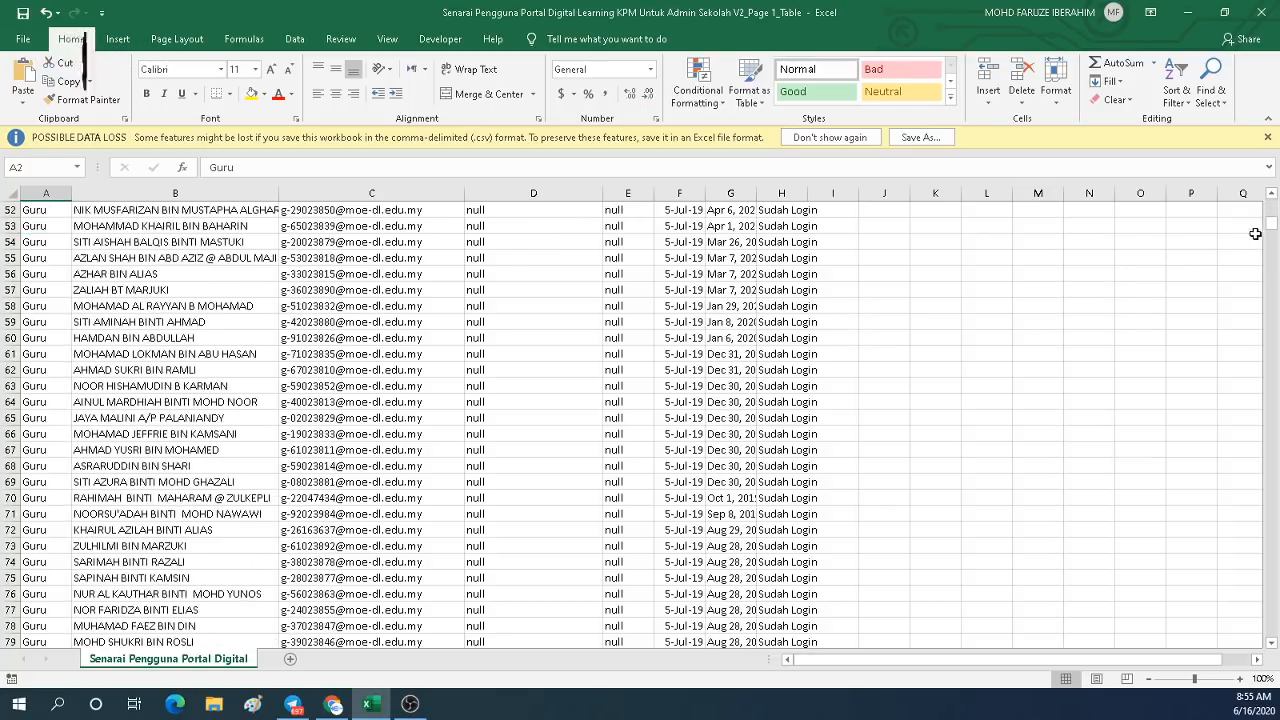
{"action": "left_click_drag", "start_coordinate": [1271, 228], "coordinate": [1262, 478]}
{"action": "left_click_drag", "start_coordinate": [1263, 560], "coordinate": [1226, 180]}
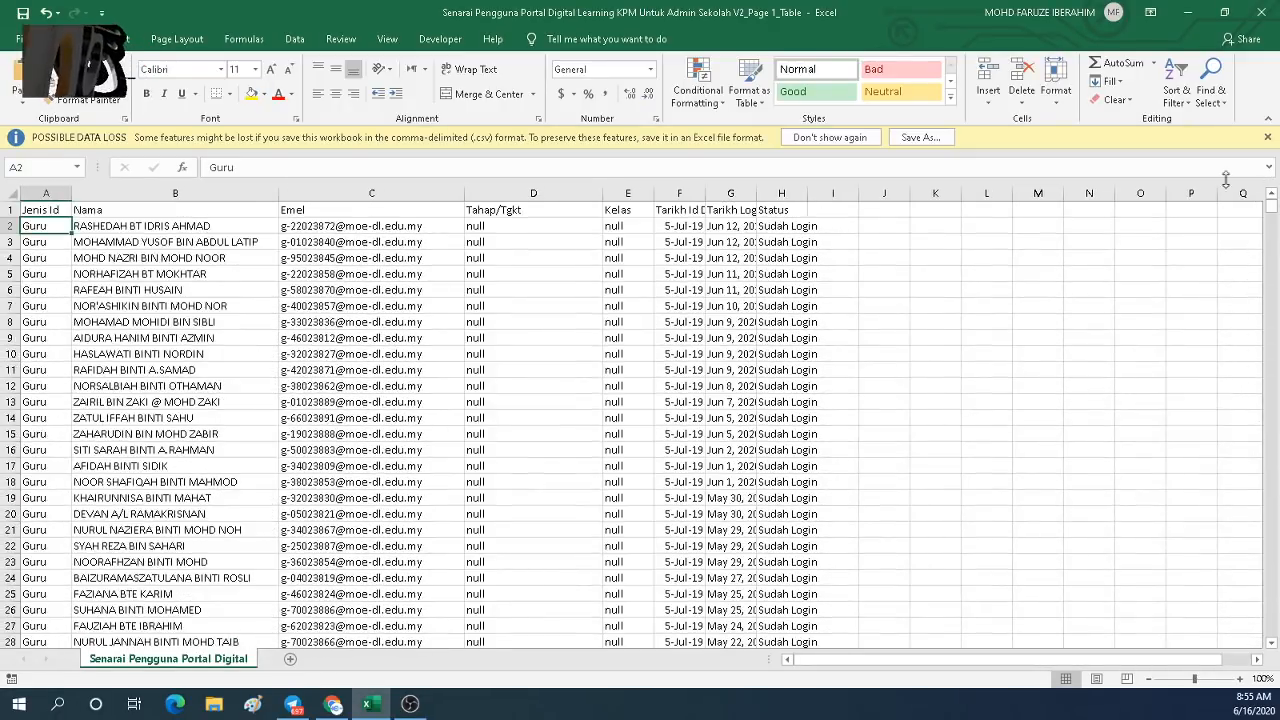
{"action": "left_click", "coordinate": [309, 212]}
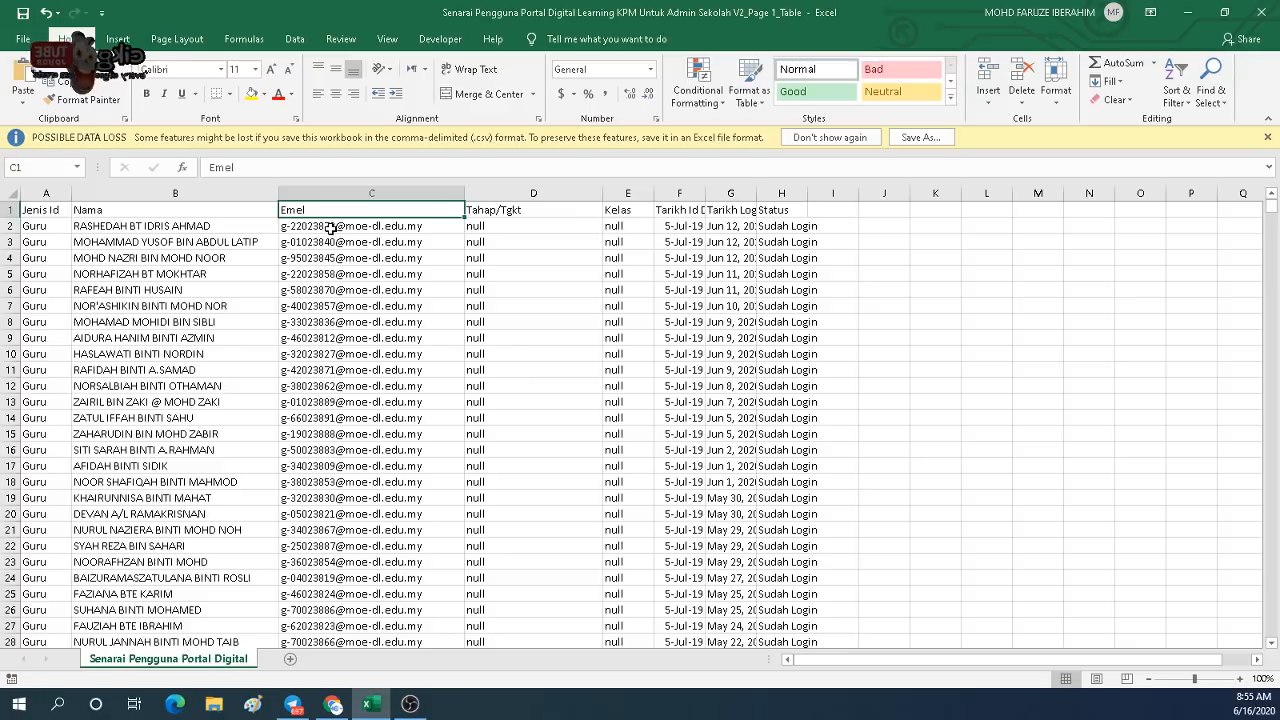
{"action": "left_click", "coordinate": [478, 214]}
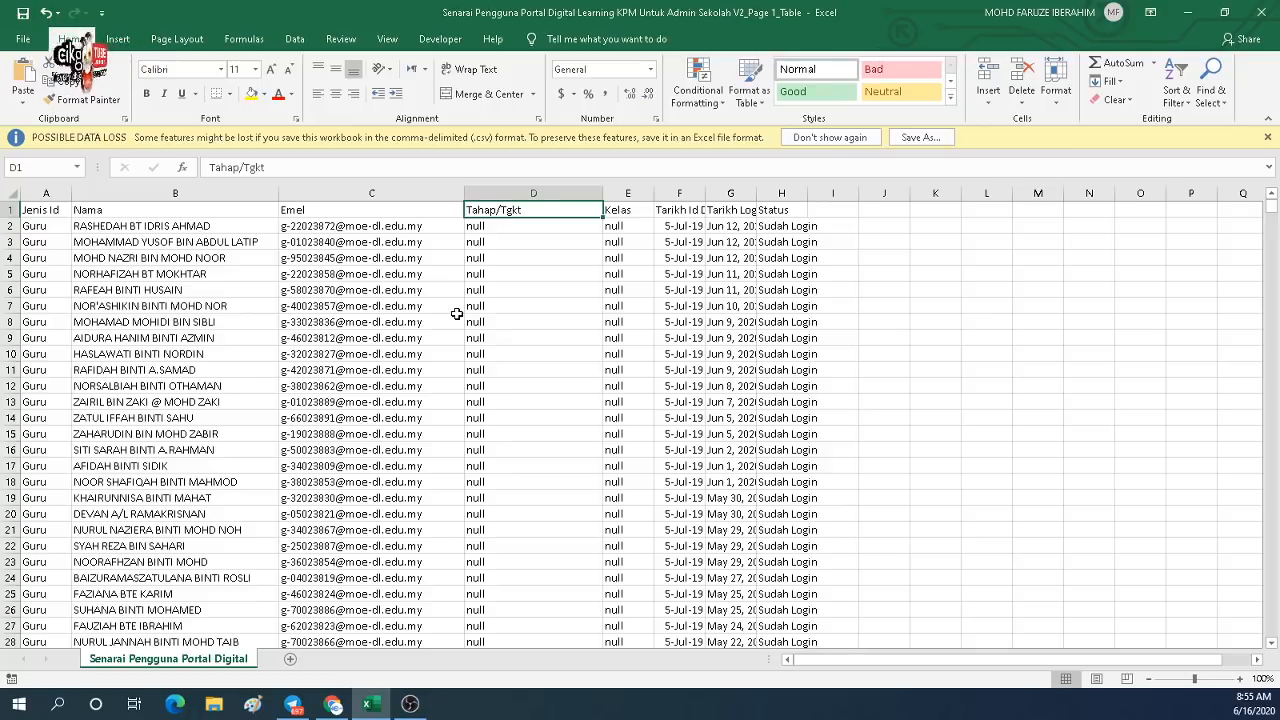
{"action": "left_click", "coordinate": [122, 290]}
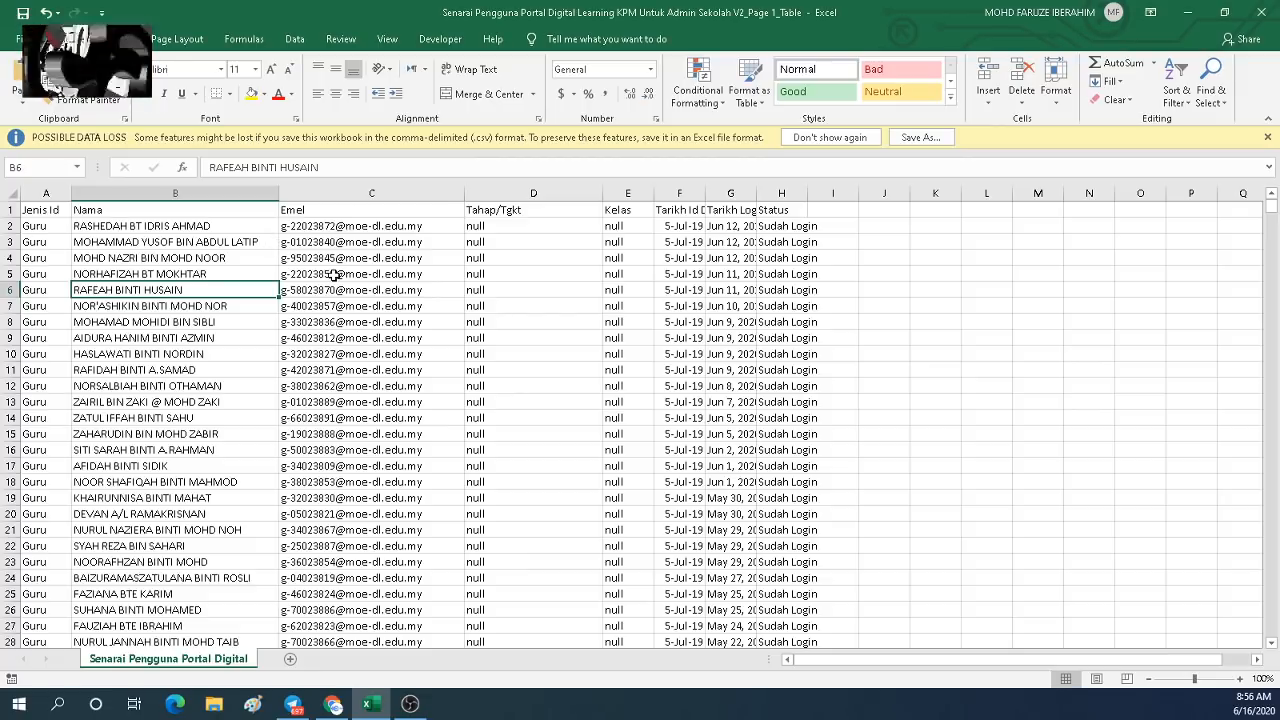
{"action": "left_click", "coordinate": [64, 233]}
{"action": "left_click", "coordinate": [106, 228]}
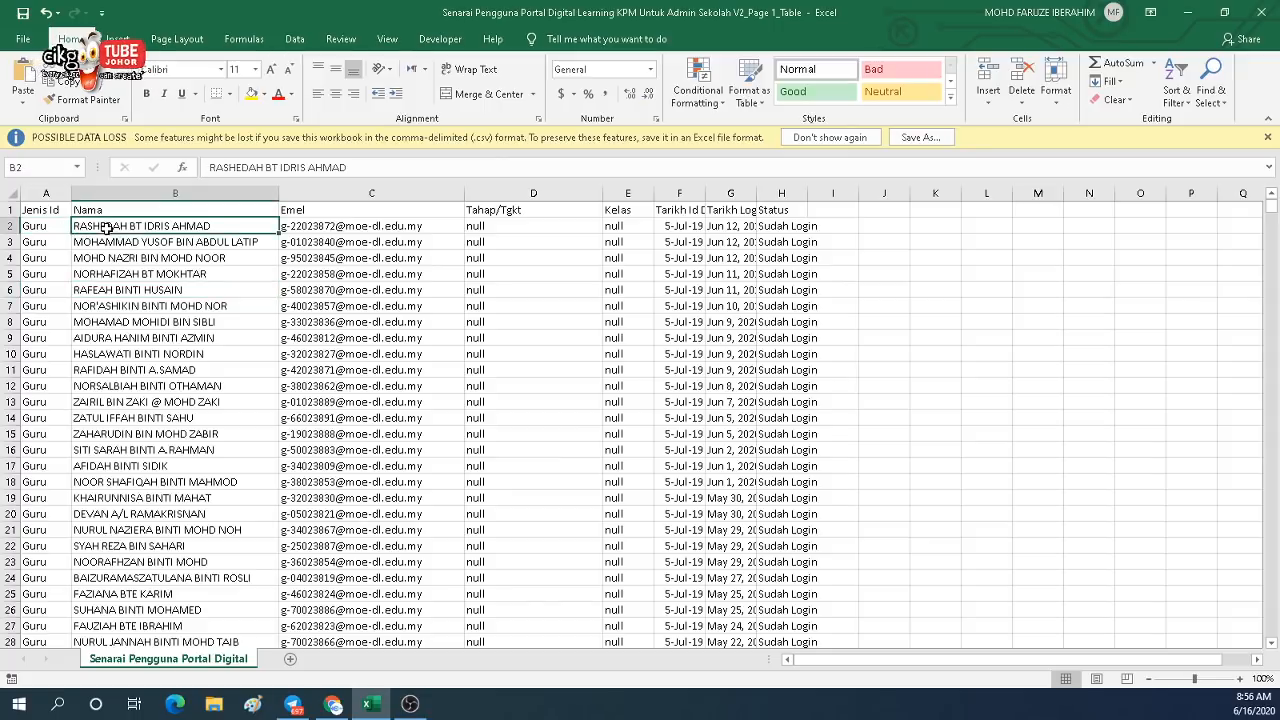
{"action": "left_click", "coordinate": [297, 228]}
{"action": "left_click", "coordinate": [488, 228]}
{"action": "left_click", "coordinate": [607, 227]}
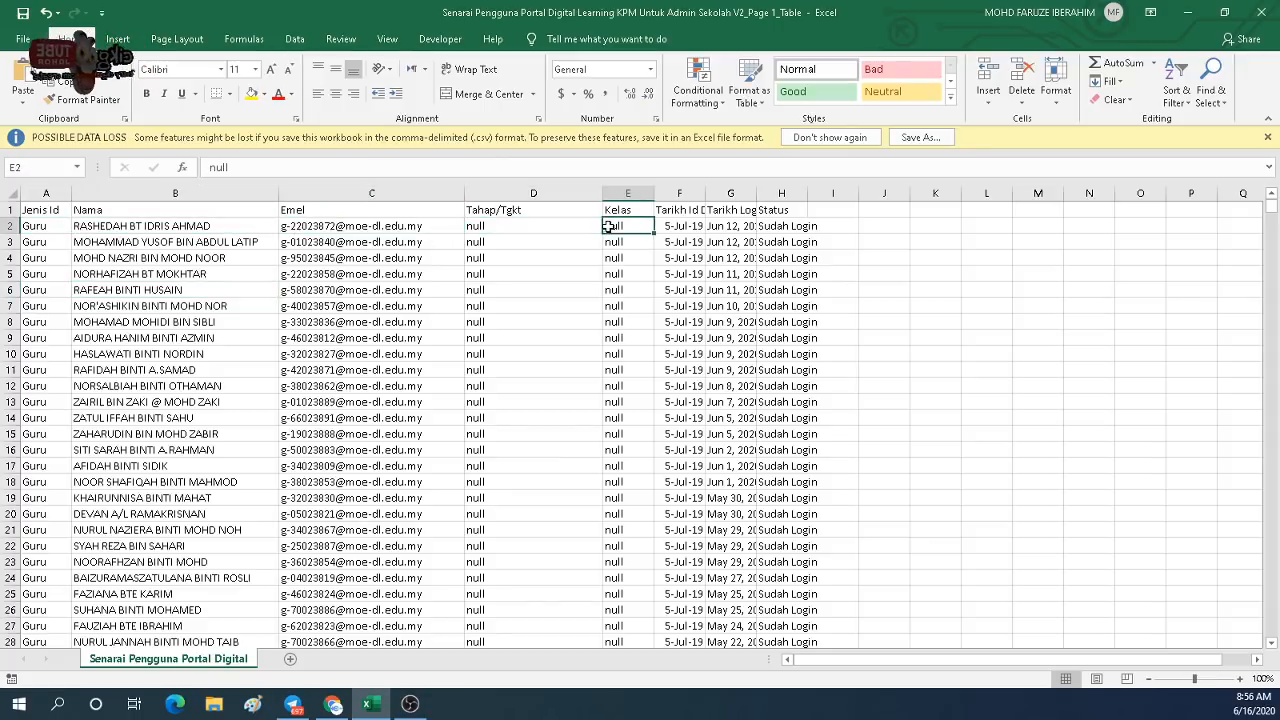
{"action": "left_click", "coordinate": [720, 228]}
{"action": "left_click", "coordinate": [311, 230]}
{"action": "left_click", "coordinate": [128, 228]}
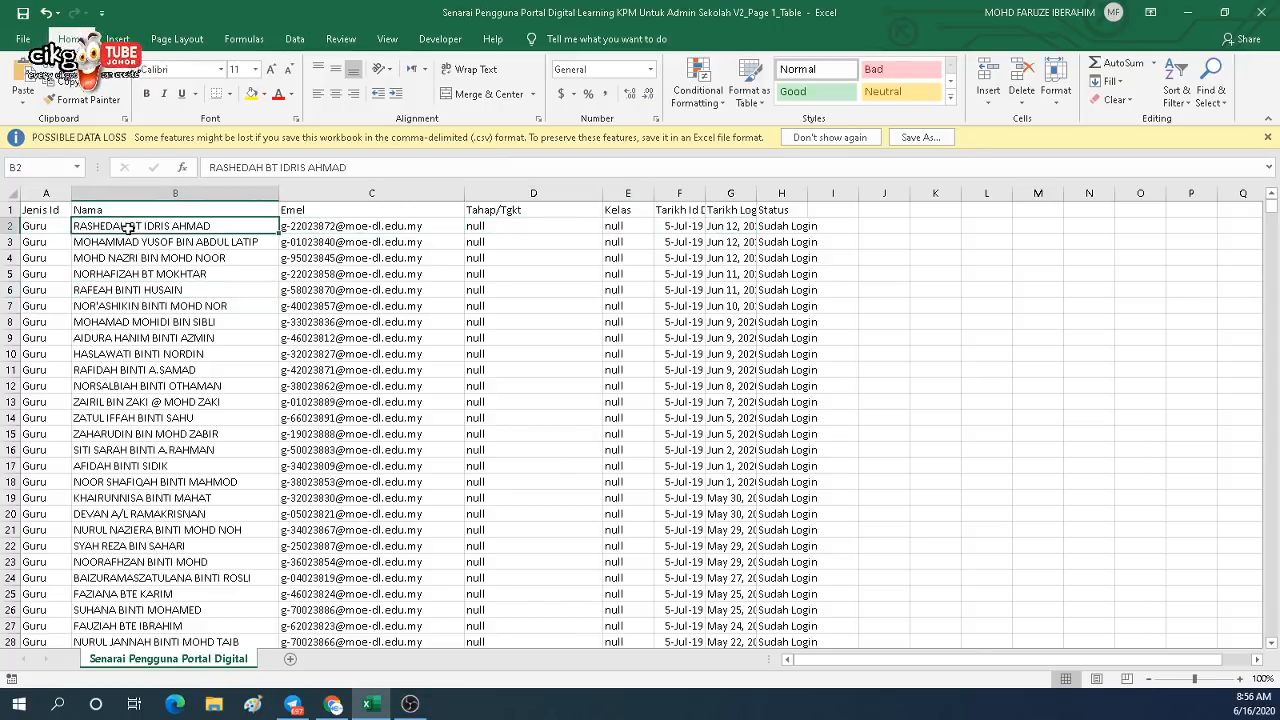
{"action": "left_click", "coordinate": [50, 226]}
{"action": "left_click", "coordinate": [119, 210]}
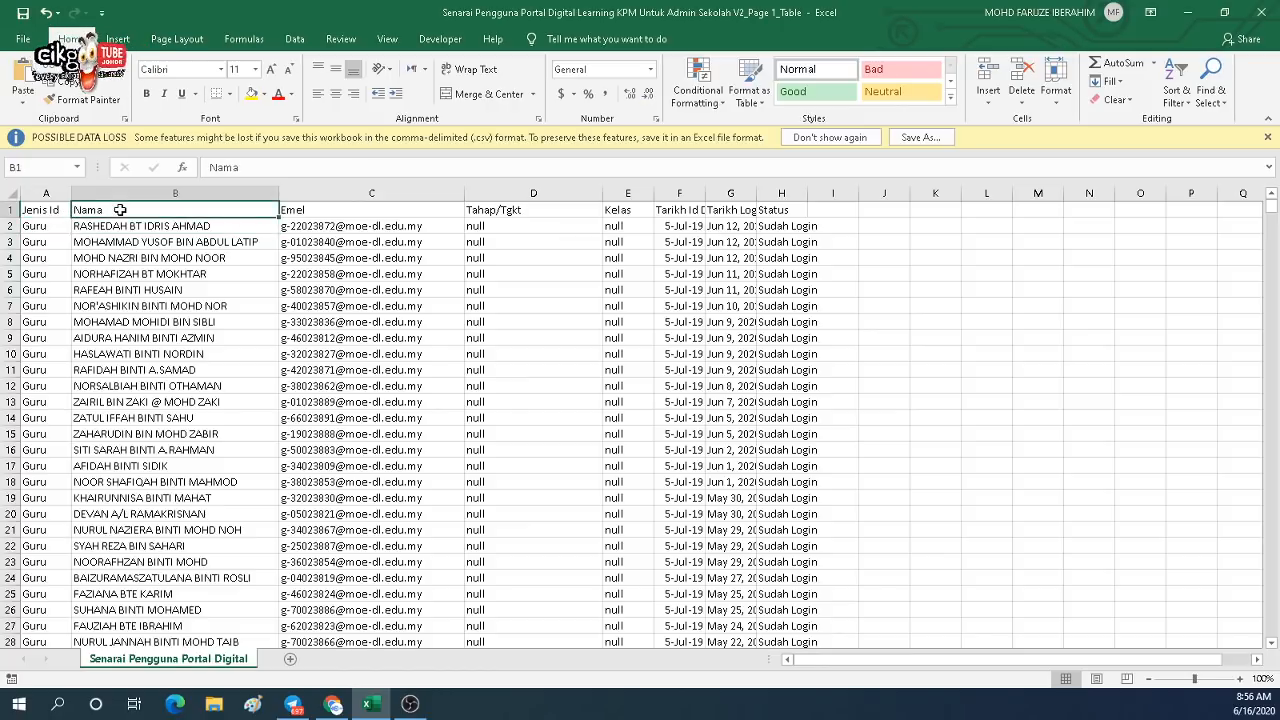
{"action": "left_click", "coordinate": [347, 216]}
{"action": "left_click", "coordinate": [153, 210]}
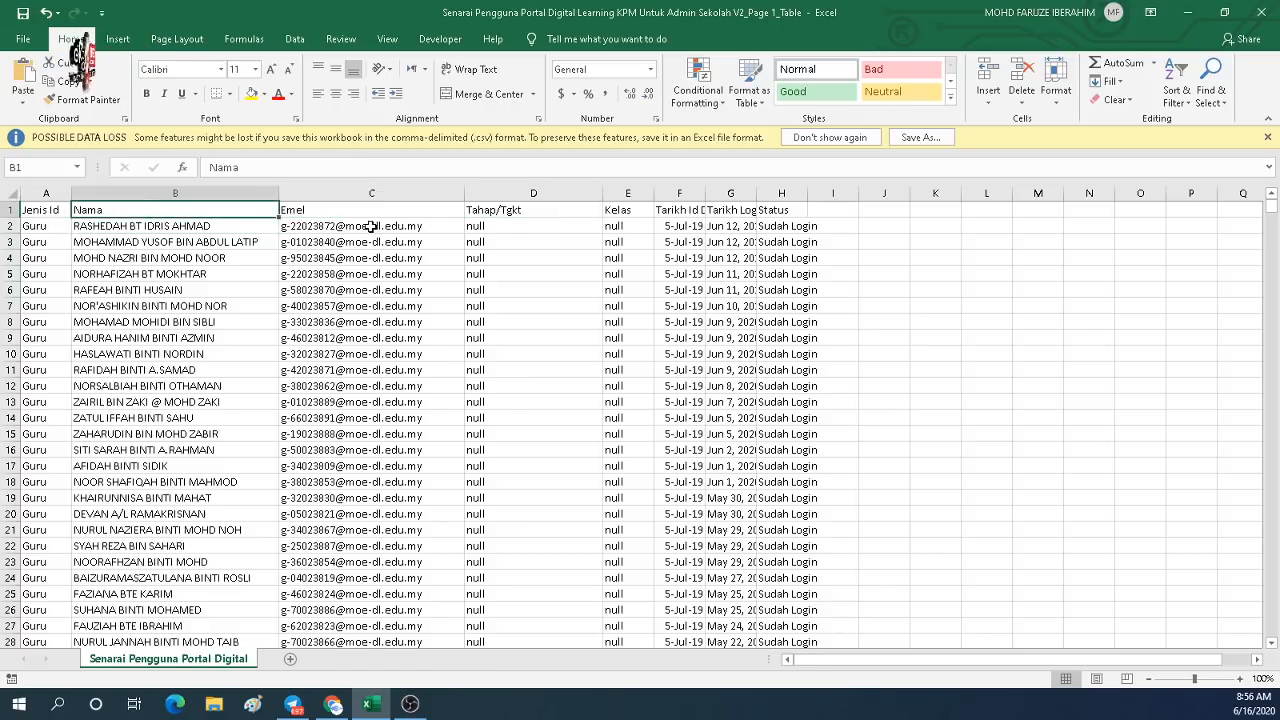
{"action": "left_click", "coordinate": [520, 226]}
{"action": "left_click", "coordinate": [625, 227]}
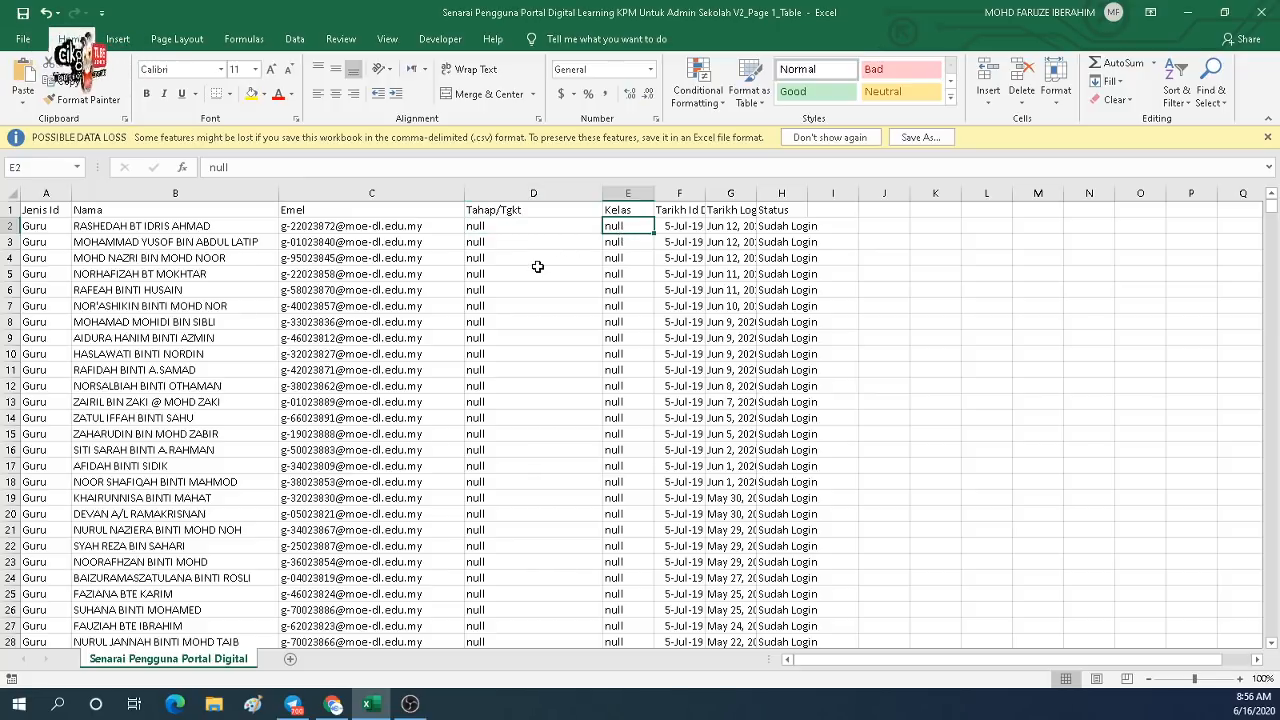
Close the ID card template document in Chrome and minimize the Excel user list.
{"action": "left_click", "coordinate": [335, 705]}
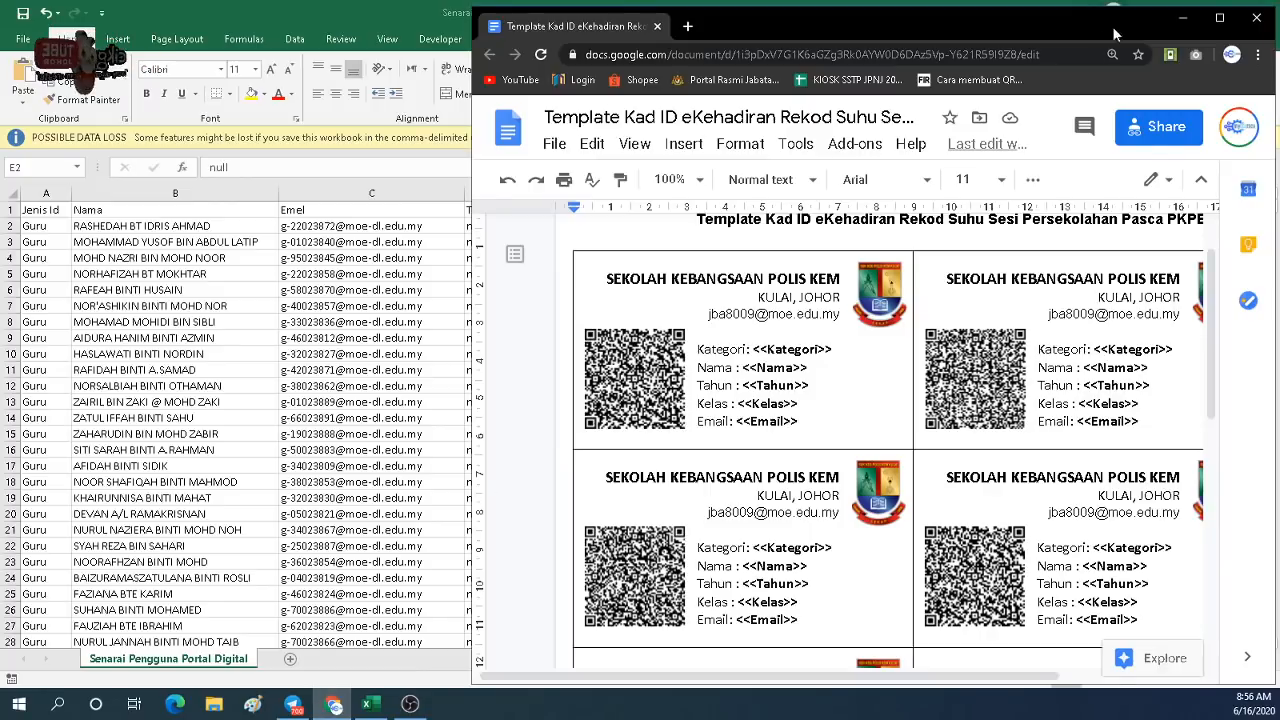
{"action": "left_click", "coordinate": [1219, 18]}
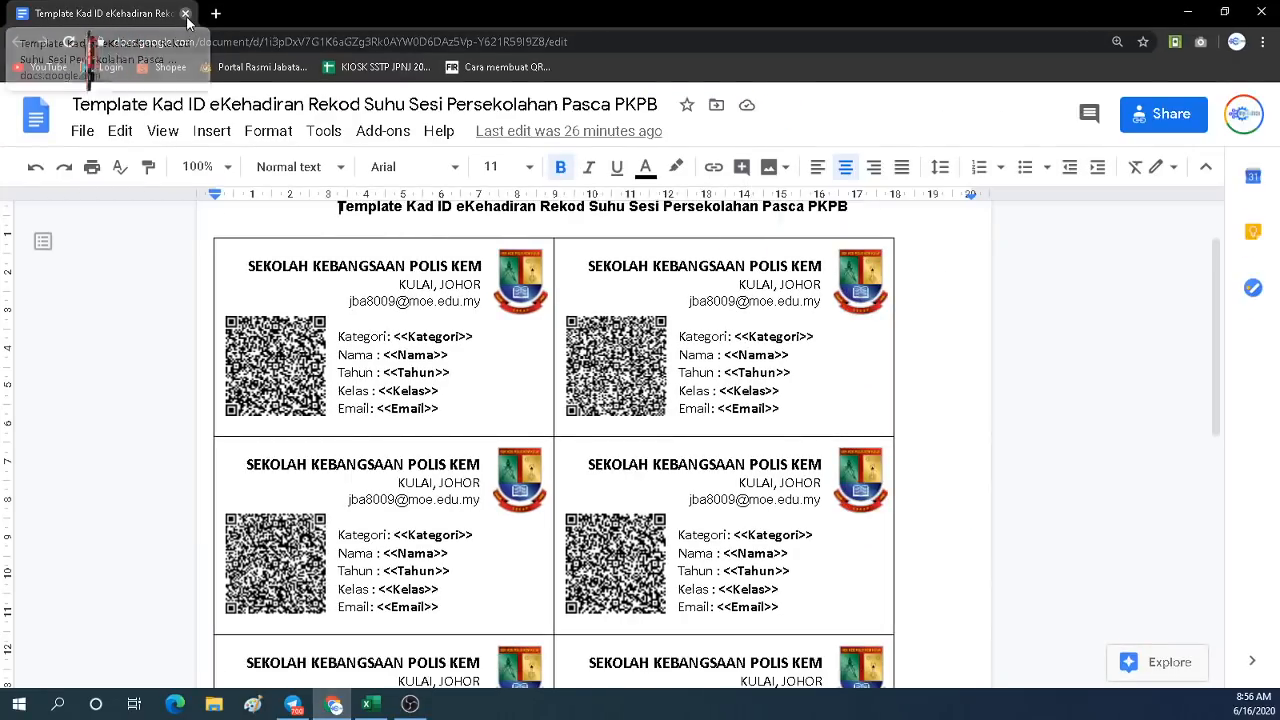
{"action": "left_click", "coordinate": [186, 14]}
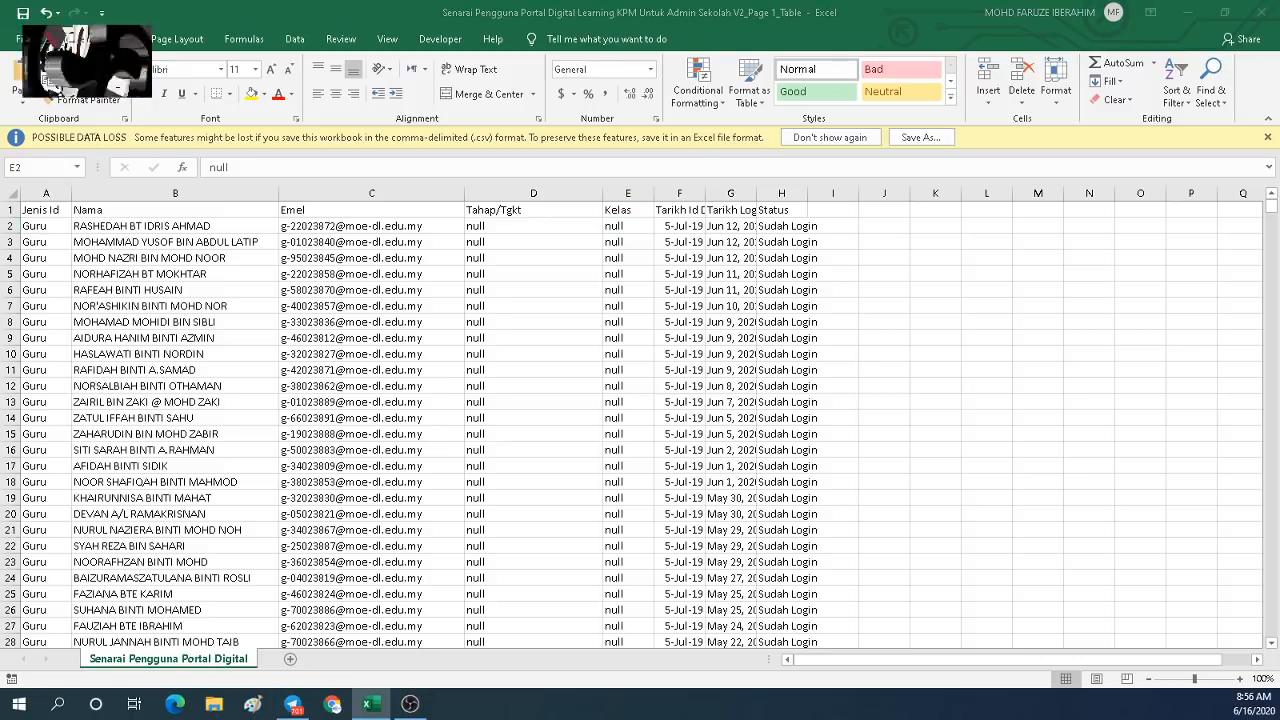
{"action": "left_click", "coordinate": [370, 704]}
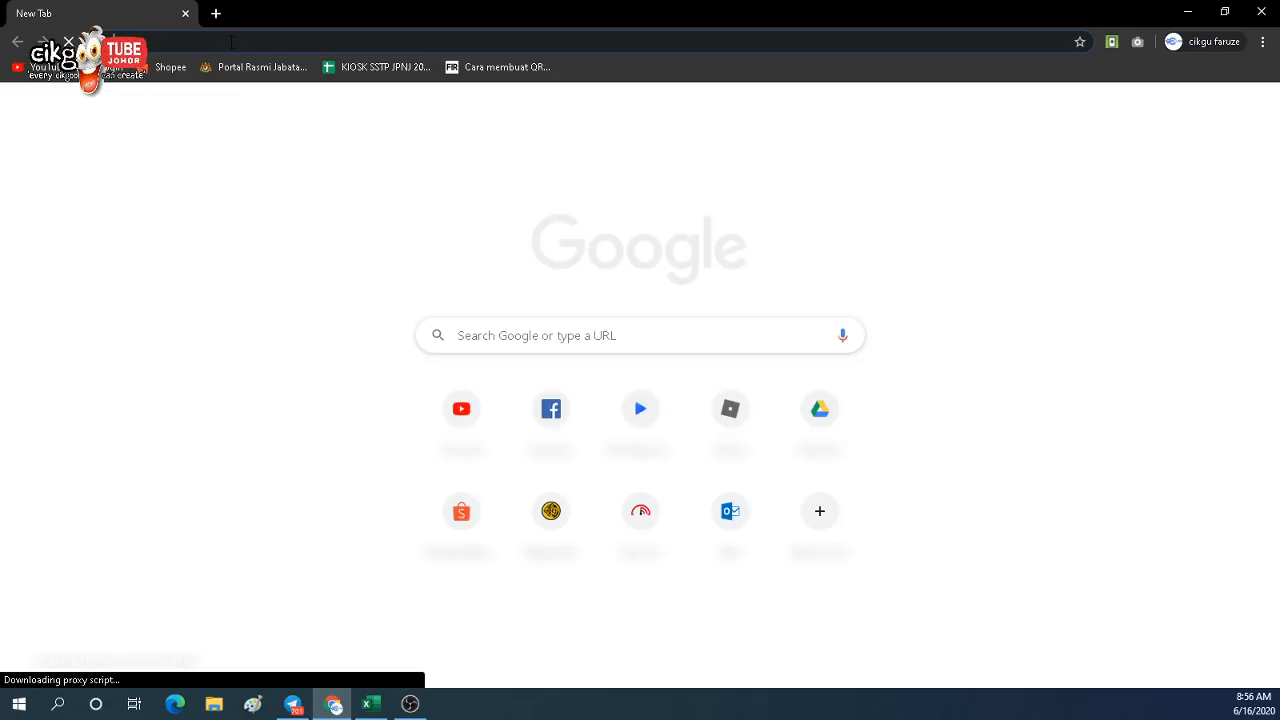
Open the Tutorial Youtube folder in My Drive.
{"action": "type", "text": "d"}
{"action": "left_click", "coordinate": [225, 71]}
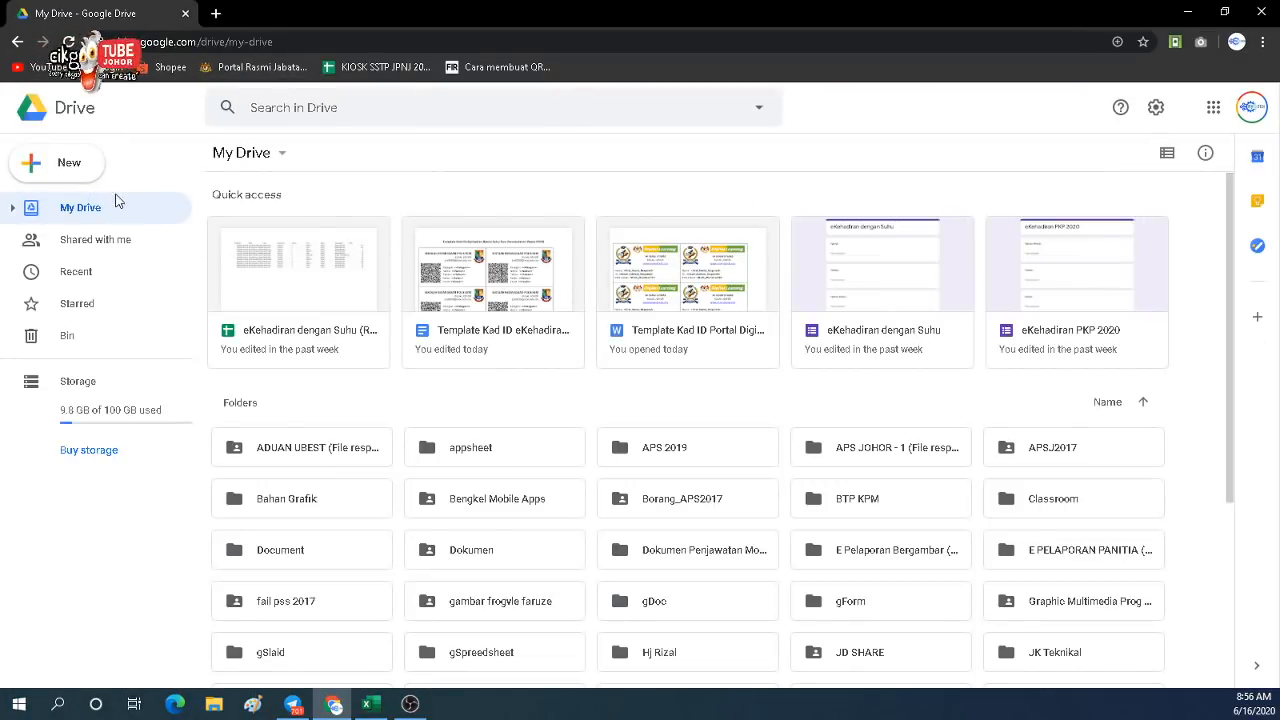
{"action": "scroll", "coordinate": [473, 437], "scroll_direction": "down", "scroll_amount": 3}
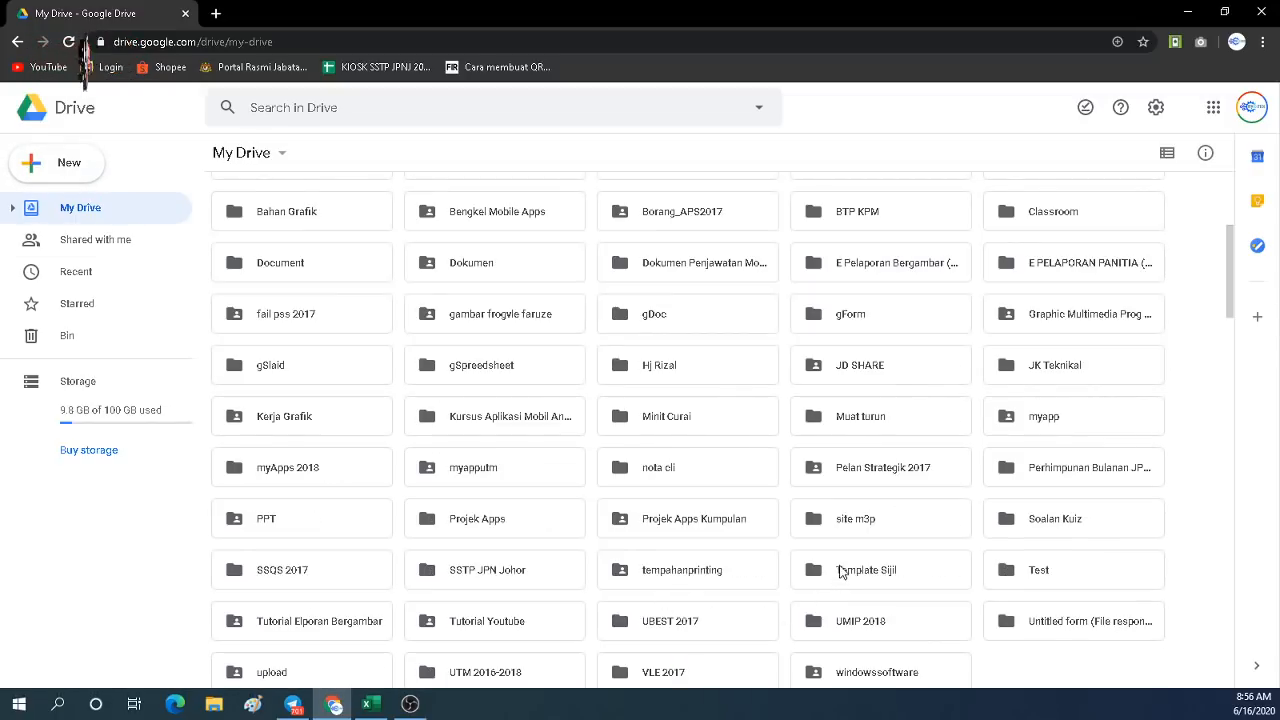
{"action": "scroll", "coordinate": [826, 570], "scroll_direction": "down", "scroll_amount": 5}
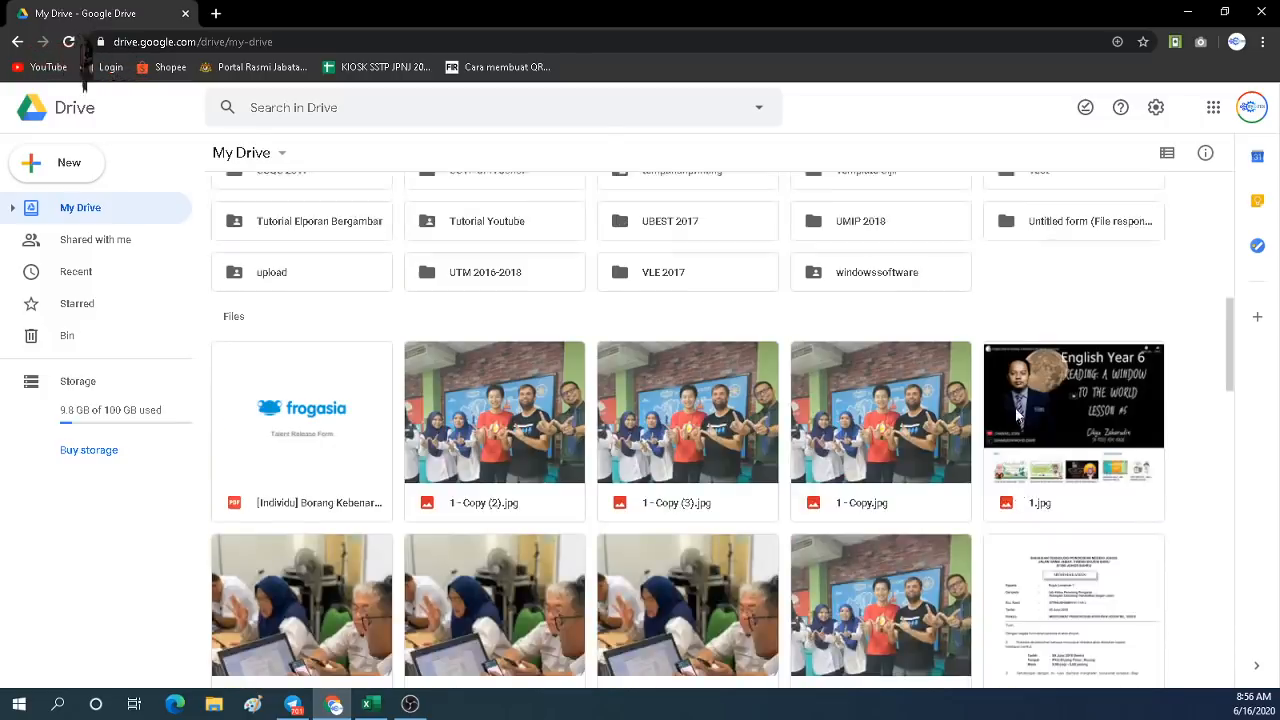
{"action": "scroll", "coordinate": [1016, 415], "scroll_direction": "up", "scroll_amount": 2}
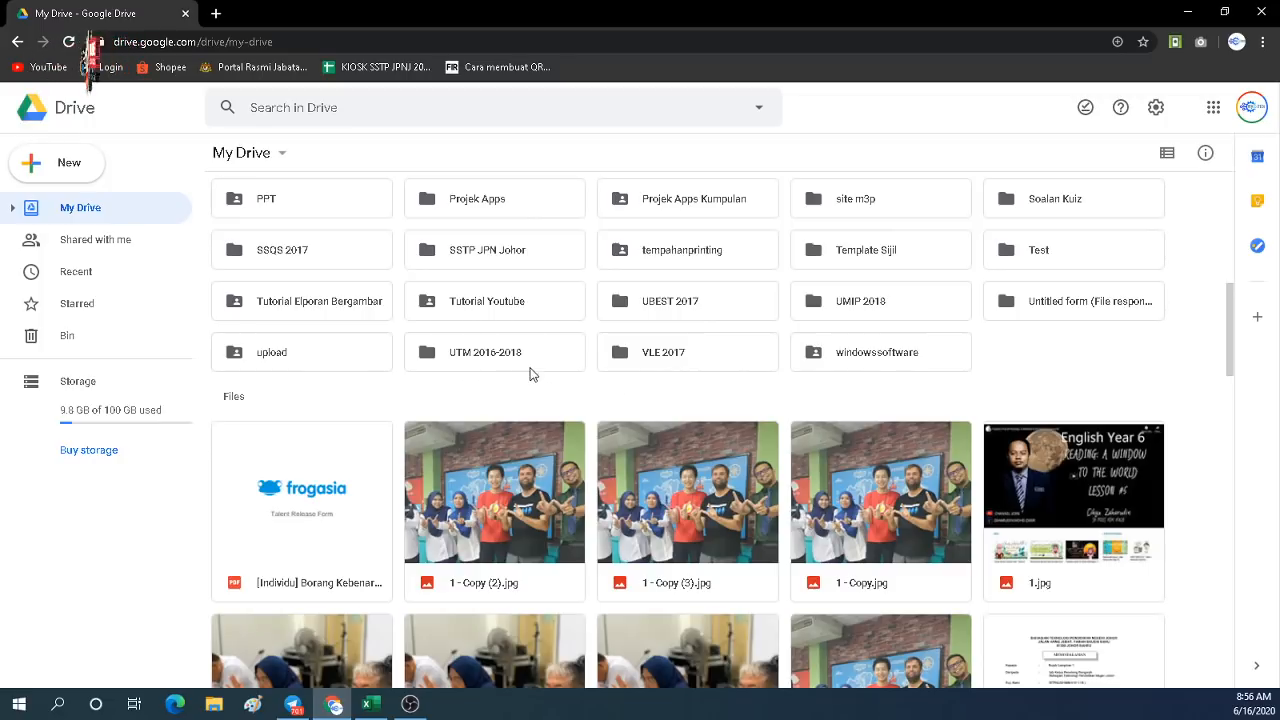
{"action": "double_click", "coordinate": [518, 316]}
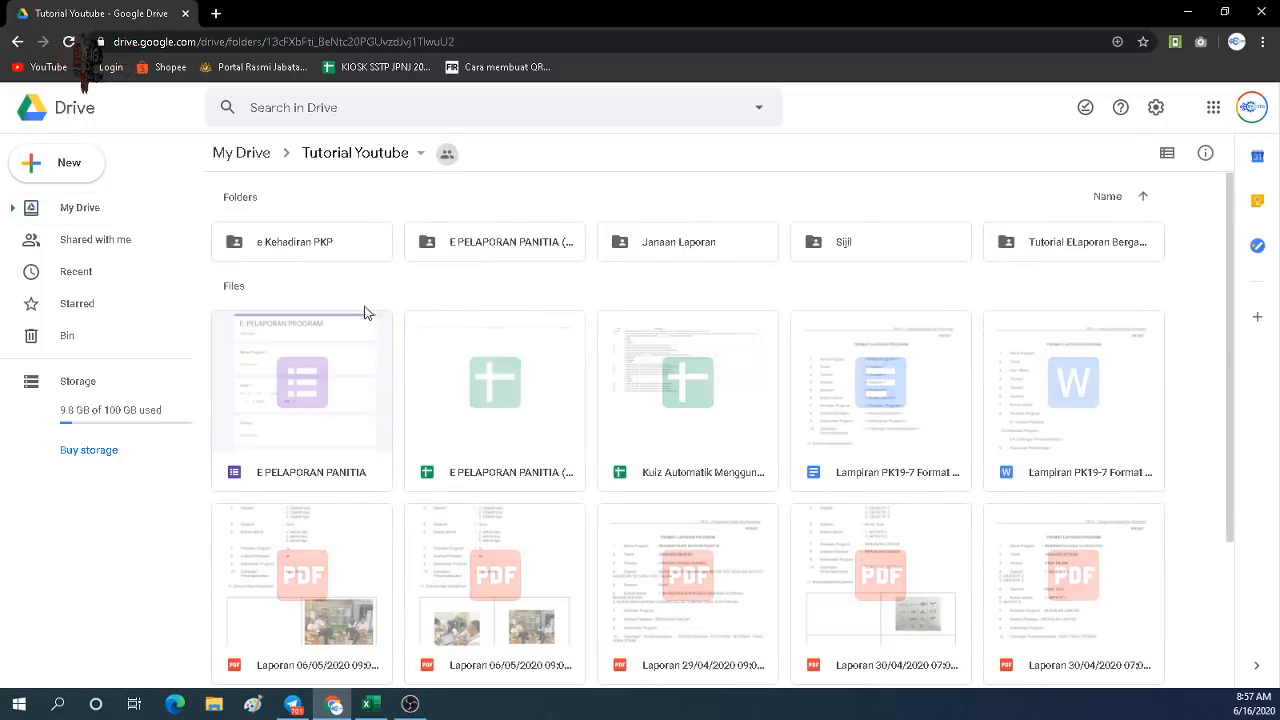
Create a folder named 'eKehadiran Dengan Suhu' and open it.
{"action": "left_click", "coordinate": [64, 163]}
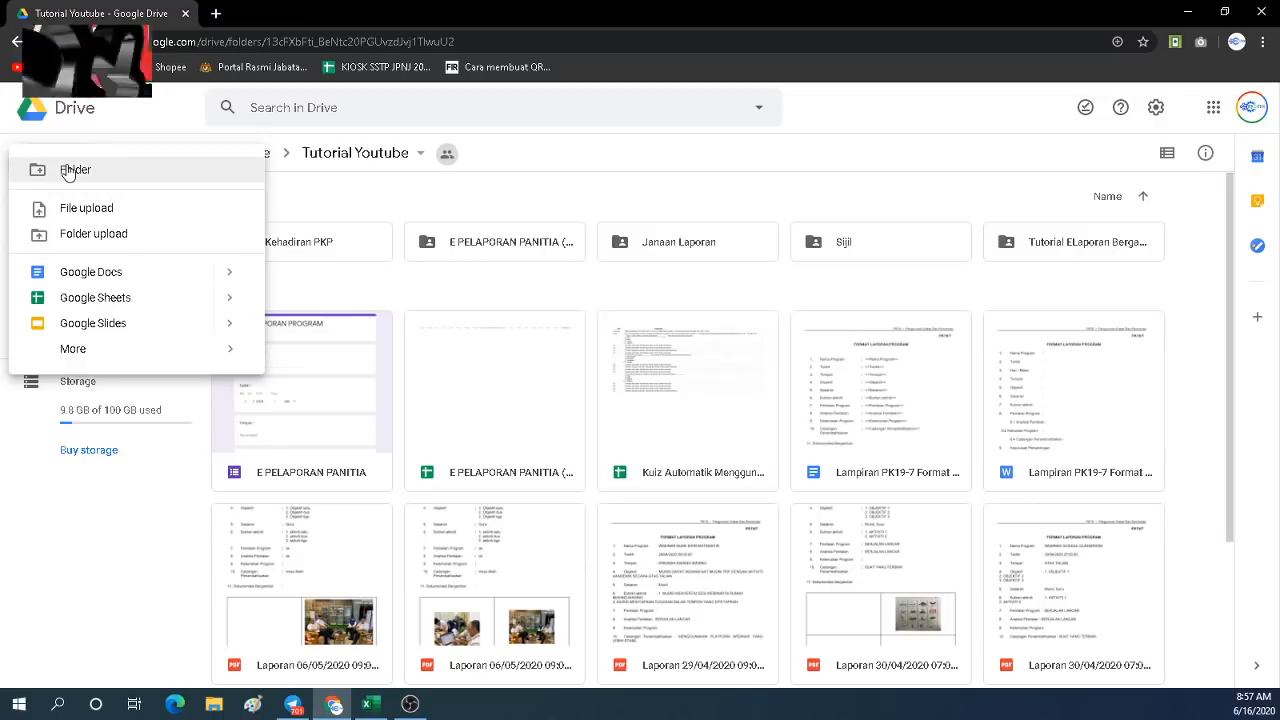
{"action": "left_click", "coordinate": [64, 166]}
{"action": "type", "text": "e"}
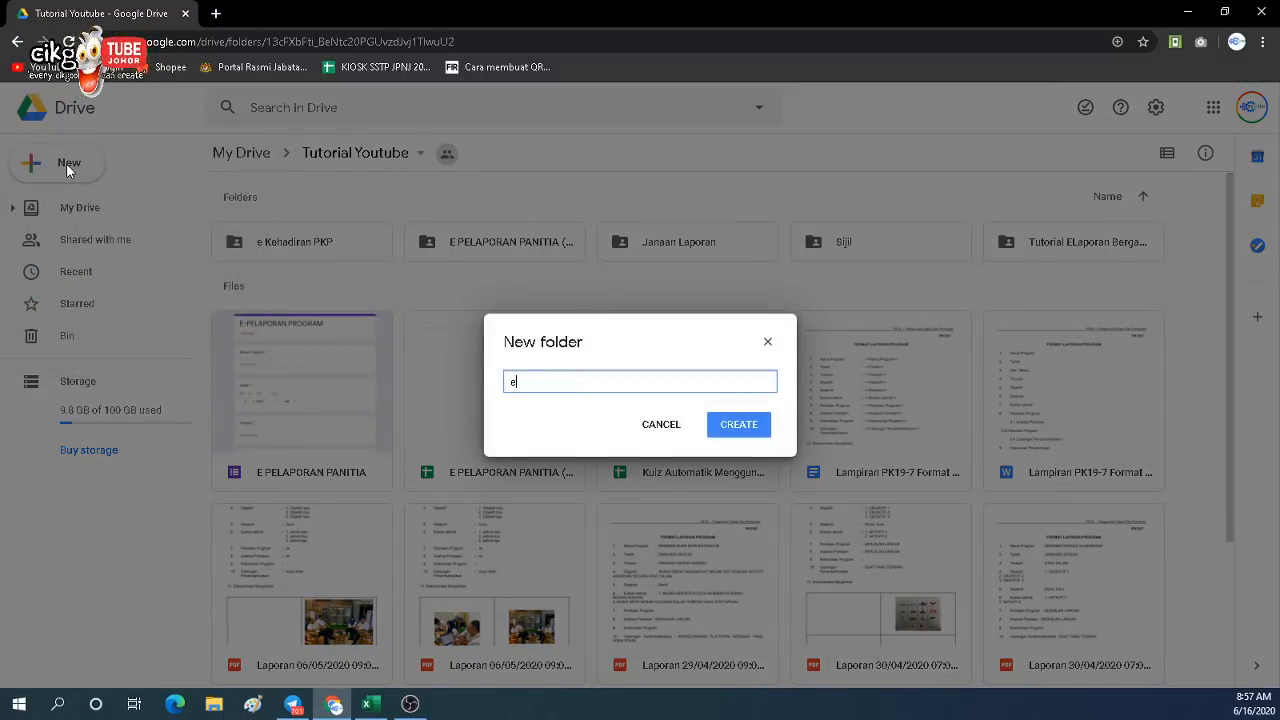
{"action": "type", "text": "Keha"}
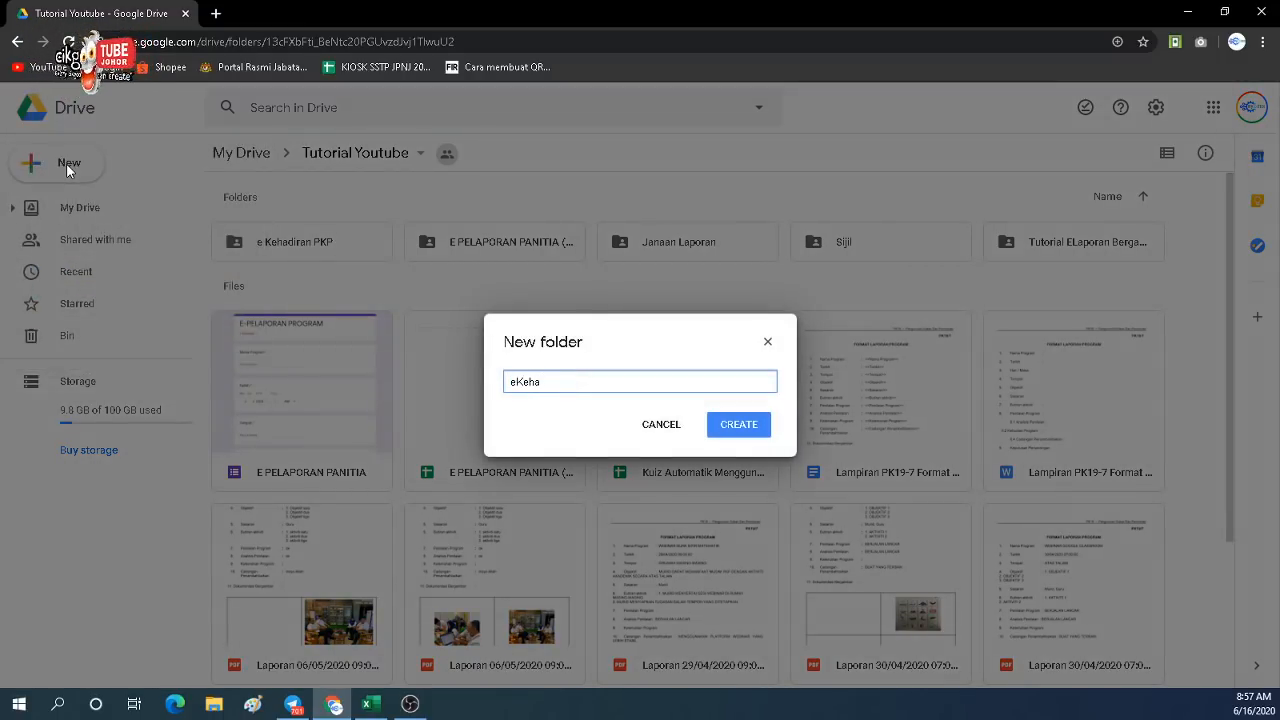
{"action": "type", "text": "diran"}
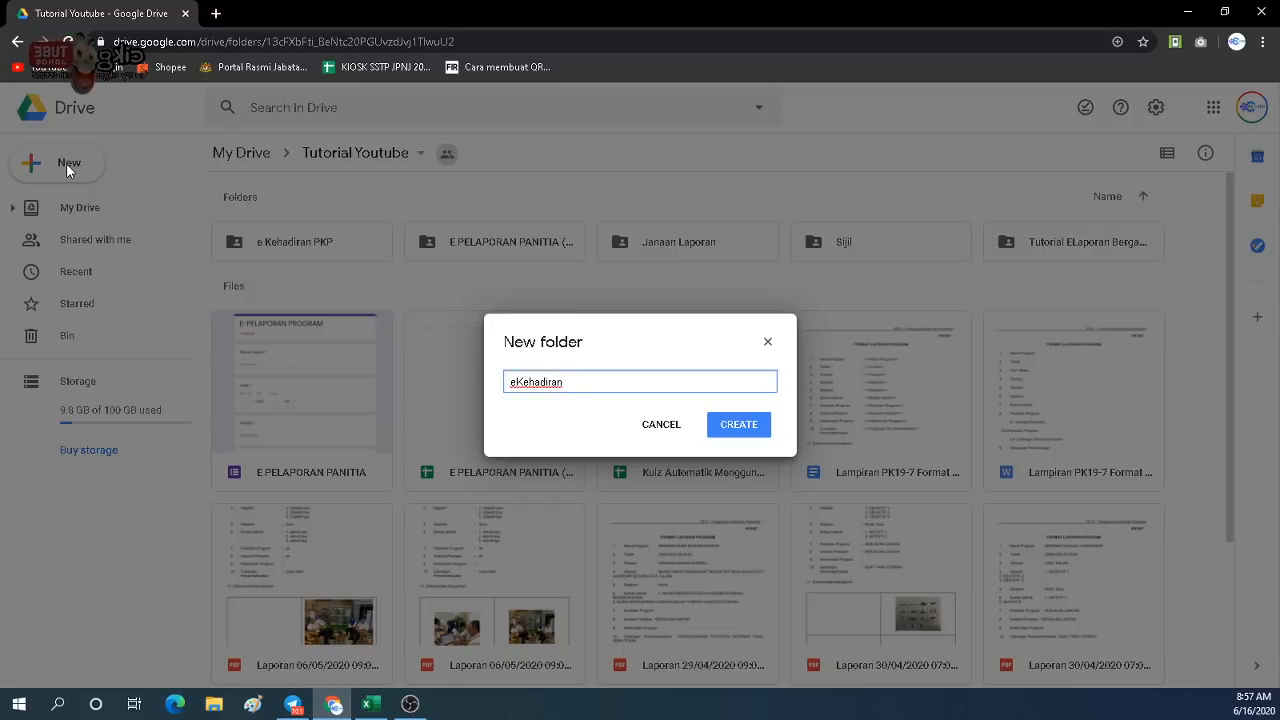
{"action": "type", "text": " Dengan SUhu"}
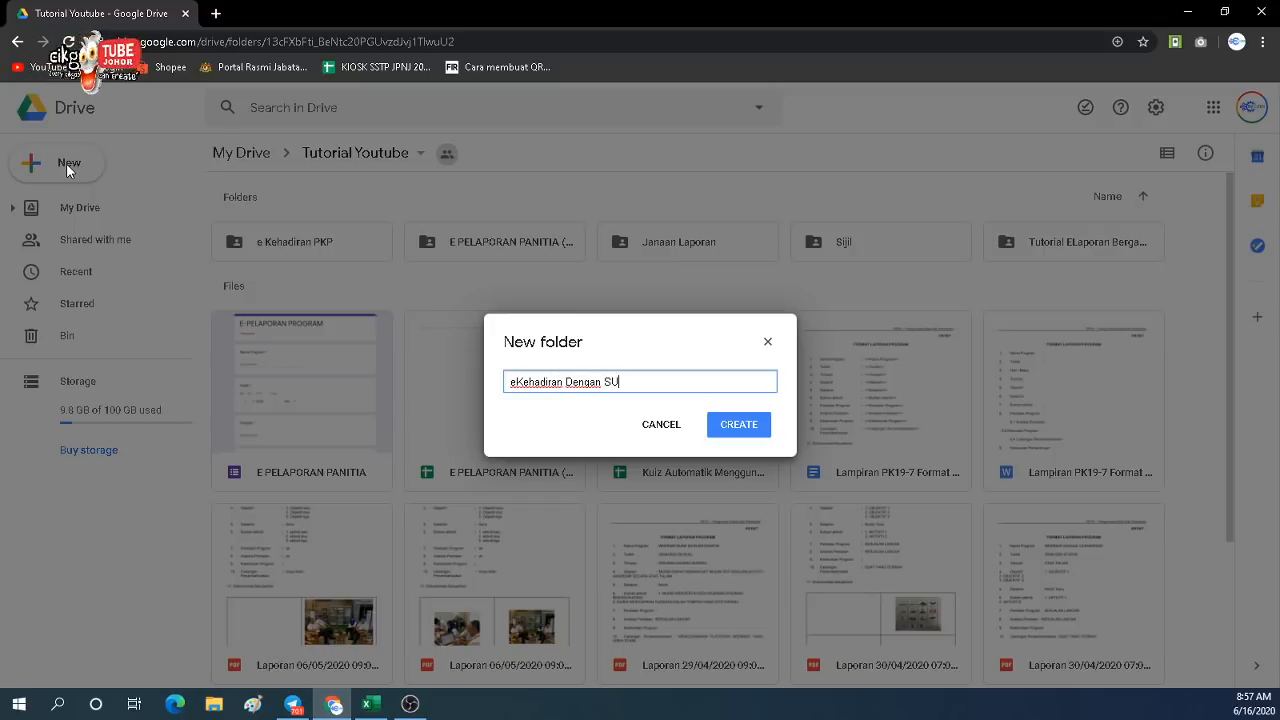
{"action": "key", "text": "BackSpace"}
{"action": "key", "text": "BackSpace"}
{"action": "key", "text": "BackSpace"}
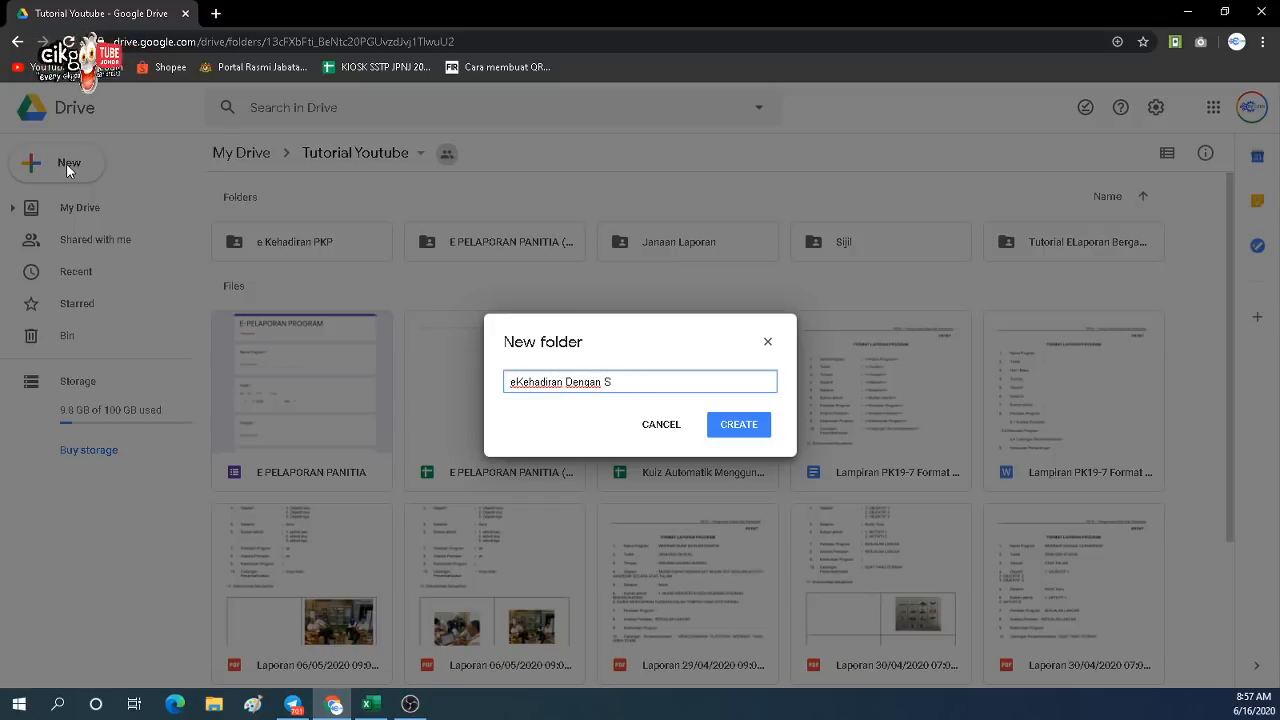
{"action": "type", "text": "uhu"}
{"action": "key", "text": "Return"}
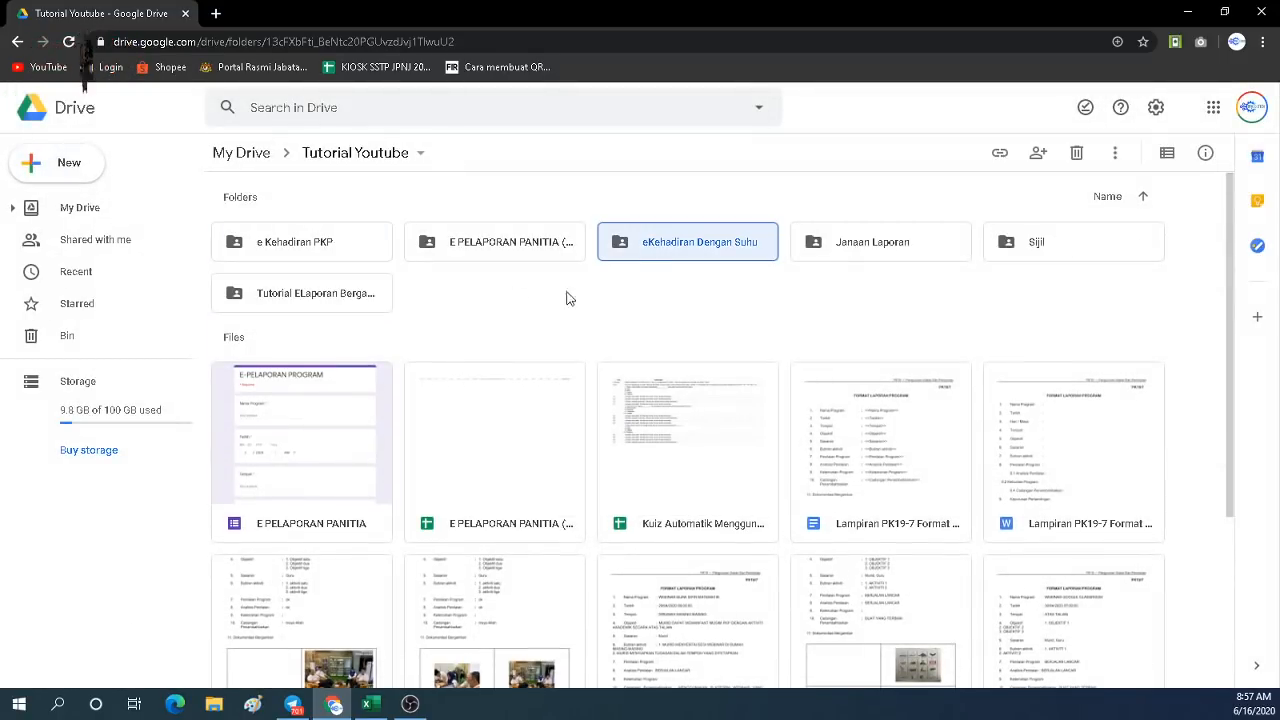
{"action": "double_click", "coordinate": [657, 250]}
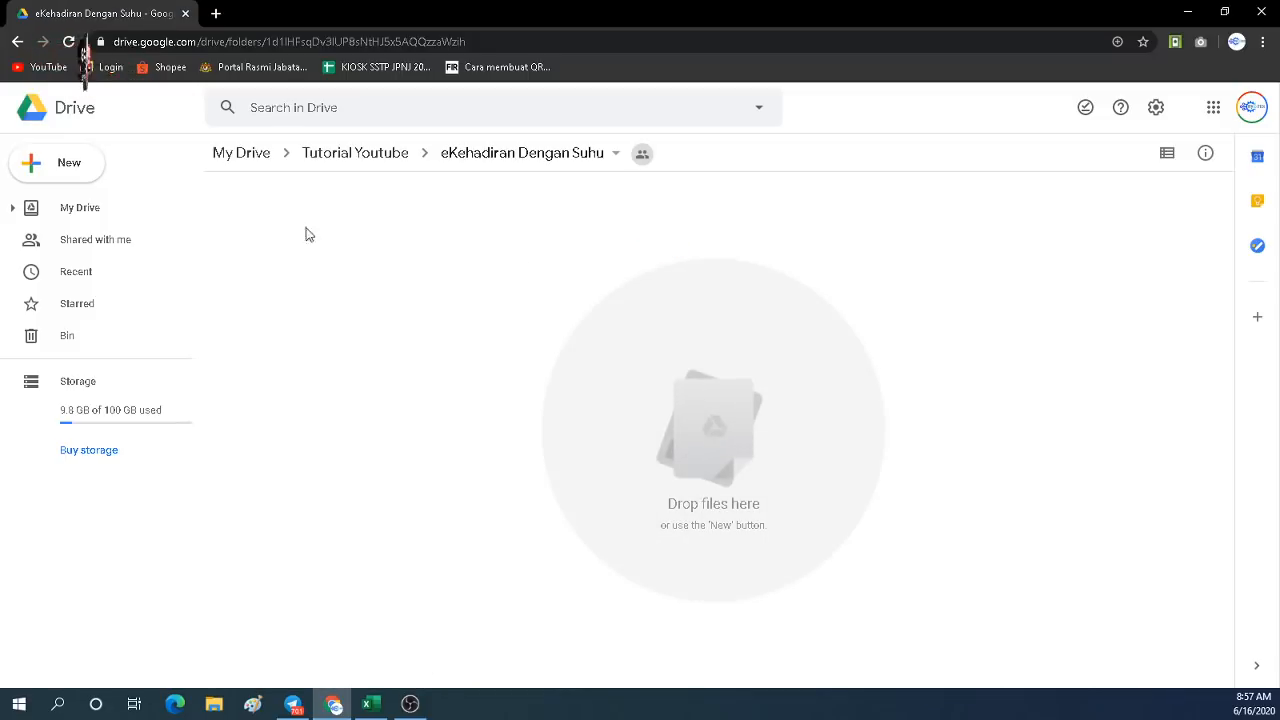
{"action": "left_click", "coordinate": [388, 707]}
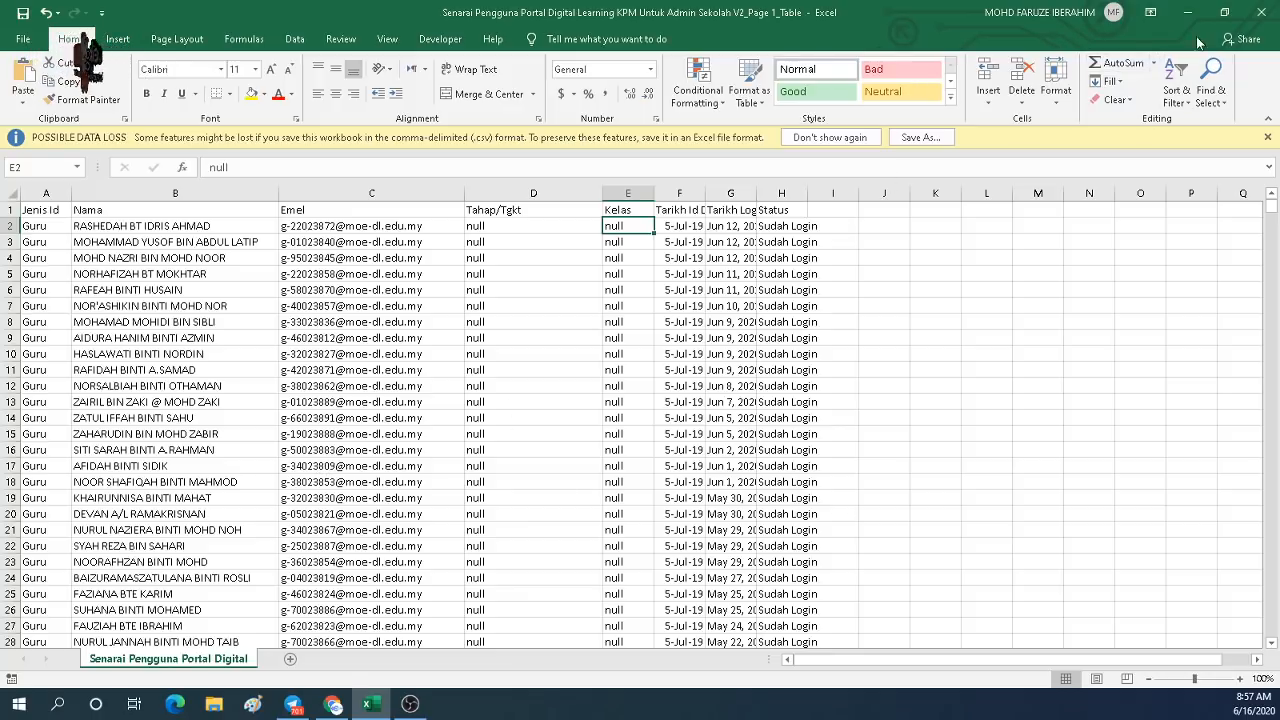
{"action": "left_click", "coordinate": [125, 385]}
{"action": "left_click", "coordinate": [333, 352]}
{"action": "left_click", "coordinate": [126, 420]}
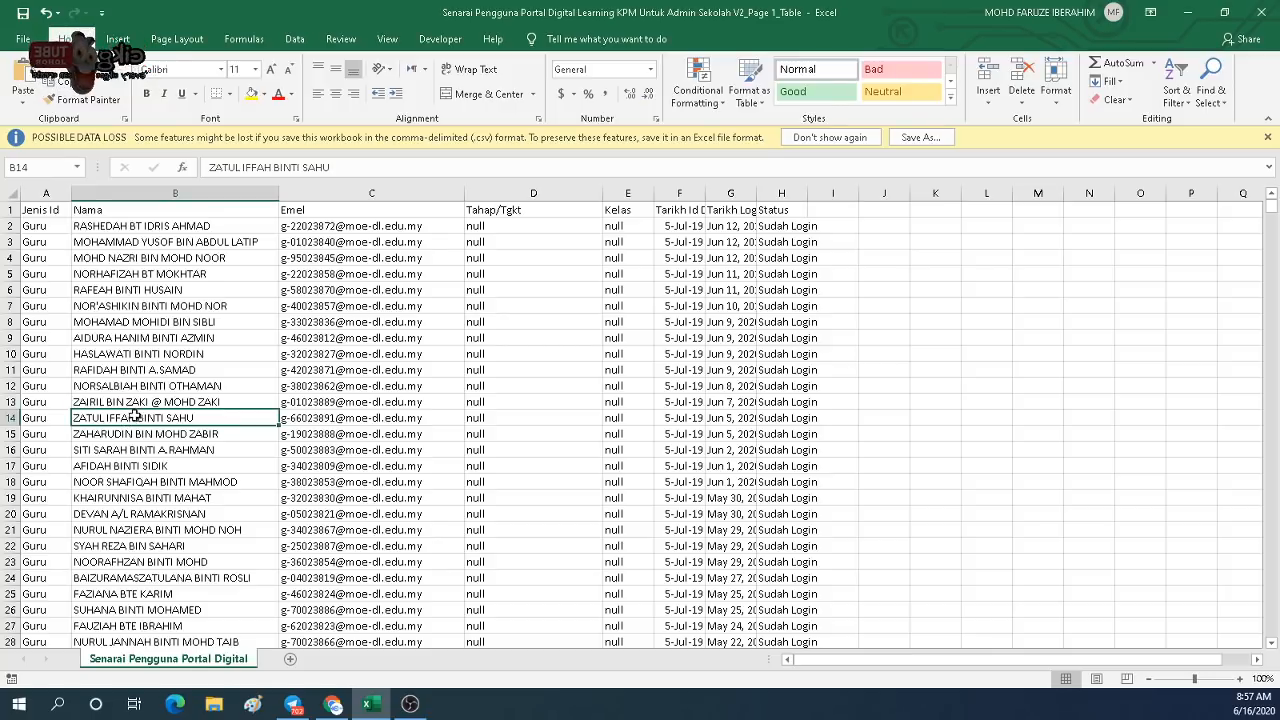
{"action": "left_click", "coordinate": [1182, 14]}
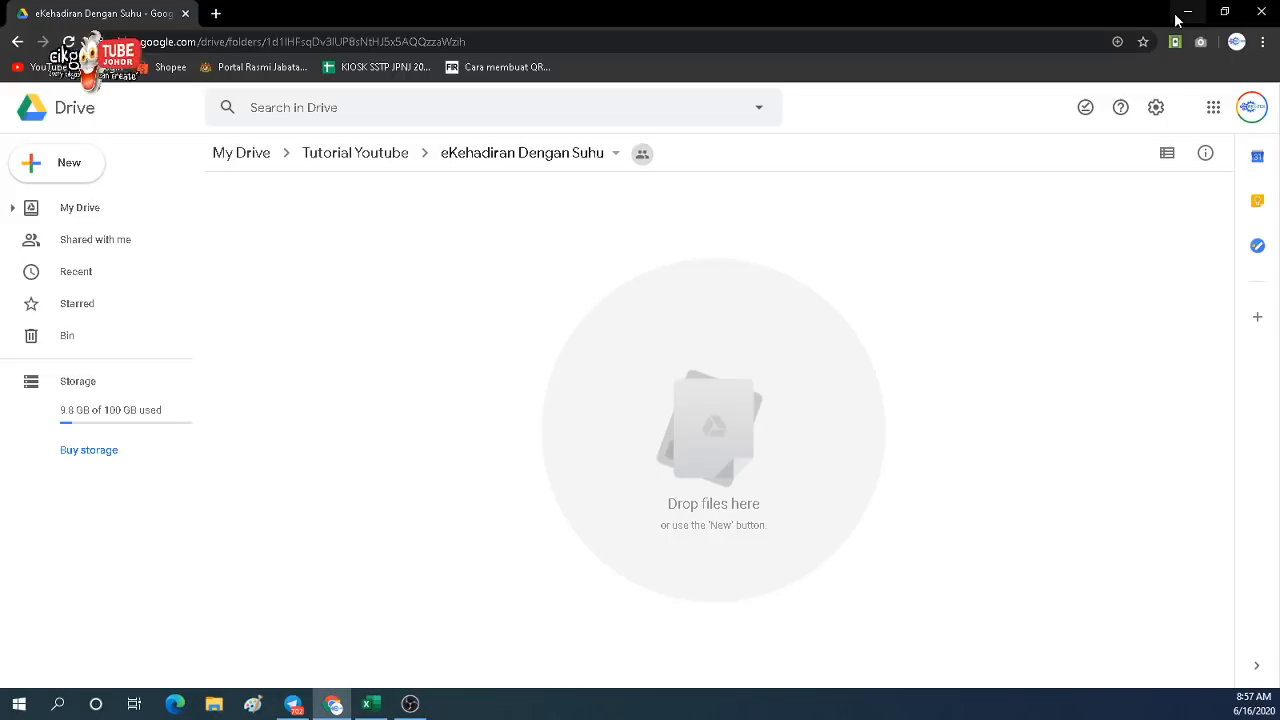
Upload the Senarai Pengguna Portal Digital Learning Excel file from the Desktop.
{"action": "left_click", "coordinate": [75, 176]}
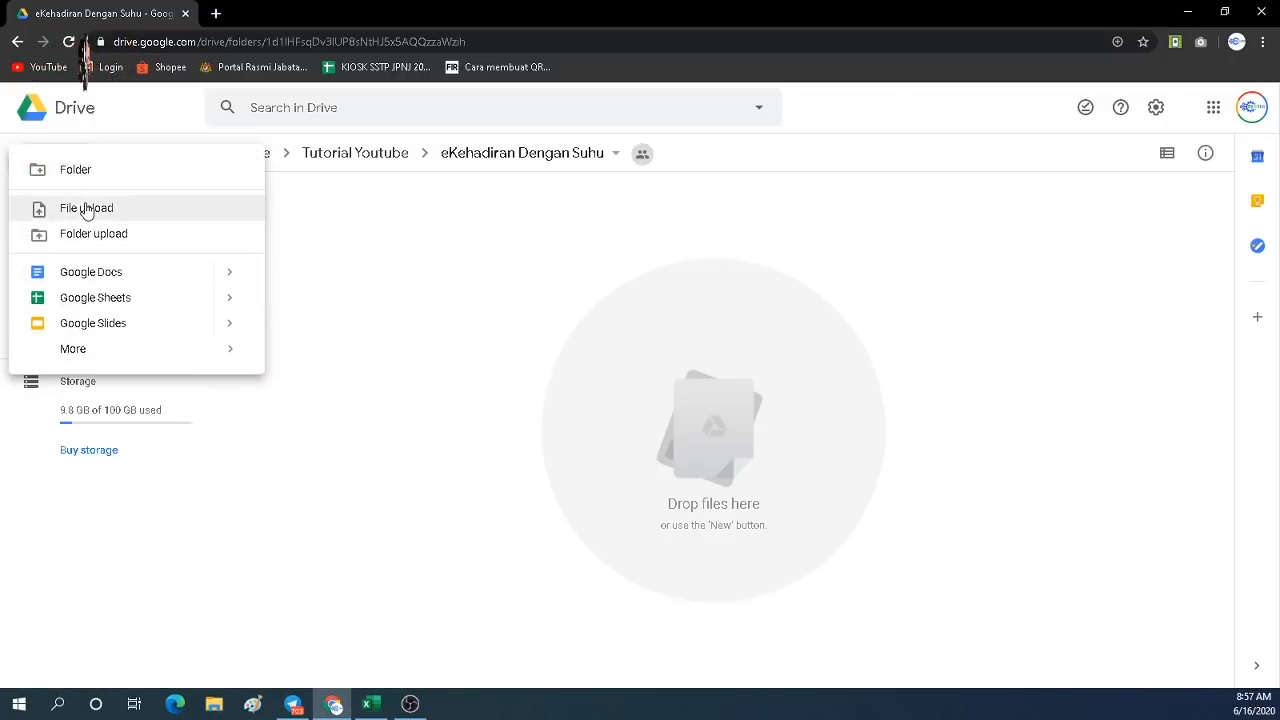
{"action": "left_click", "coordinate": [86, 210]}
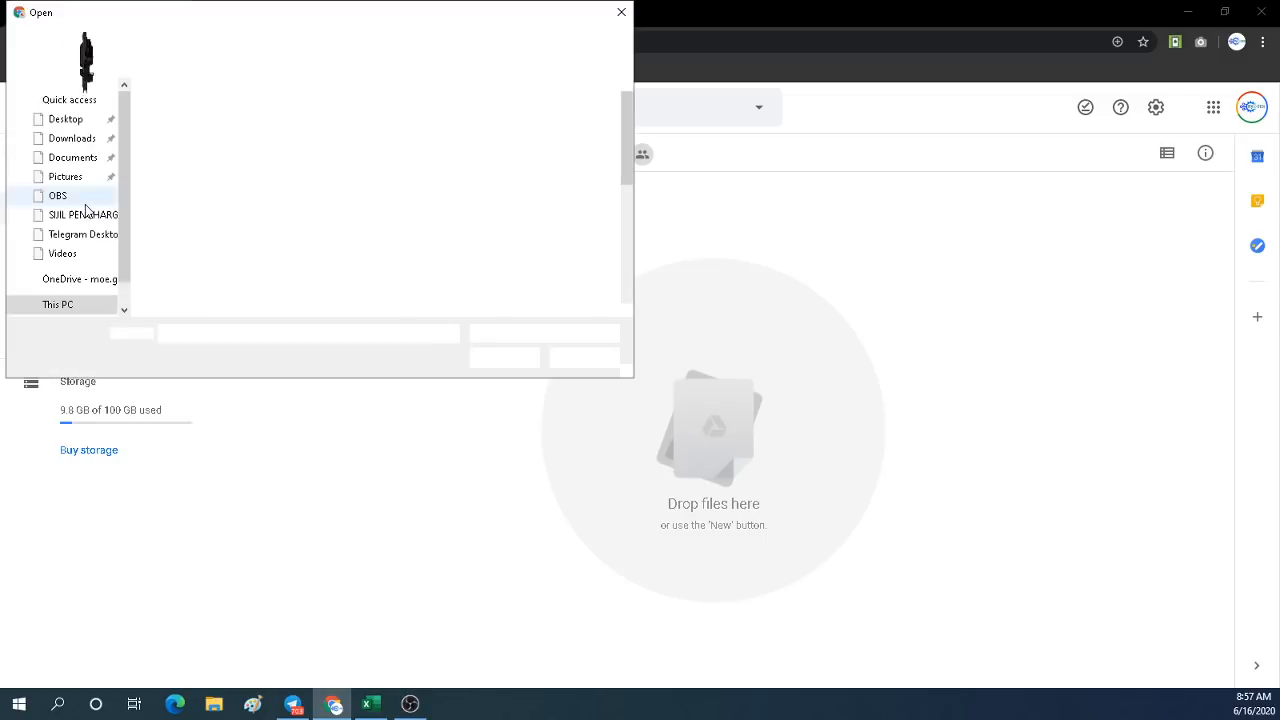
{"action": "left_click", "coordinate": [66, 120]}
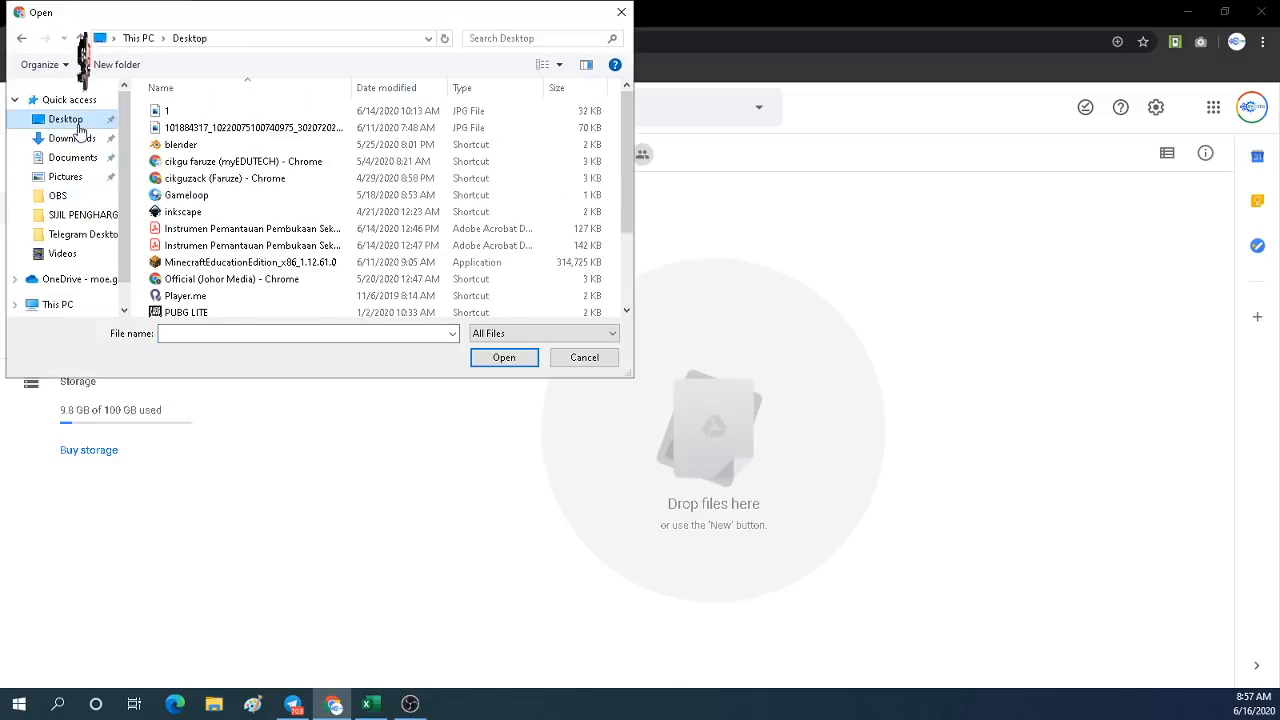
{"action": "left_click_drag", "start_coordinate": [626, 185], "coordinate": [623, 257]}
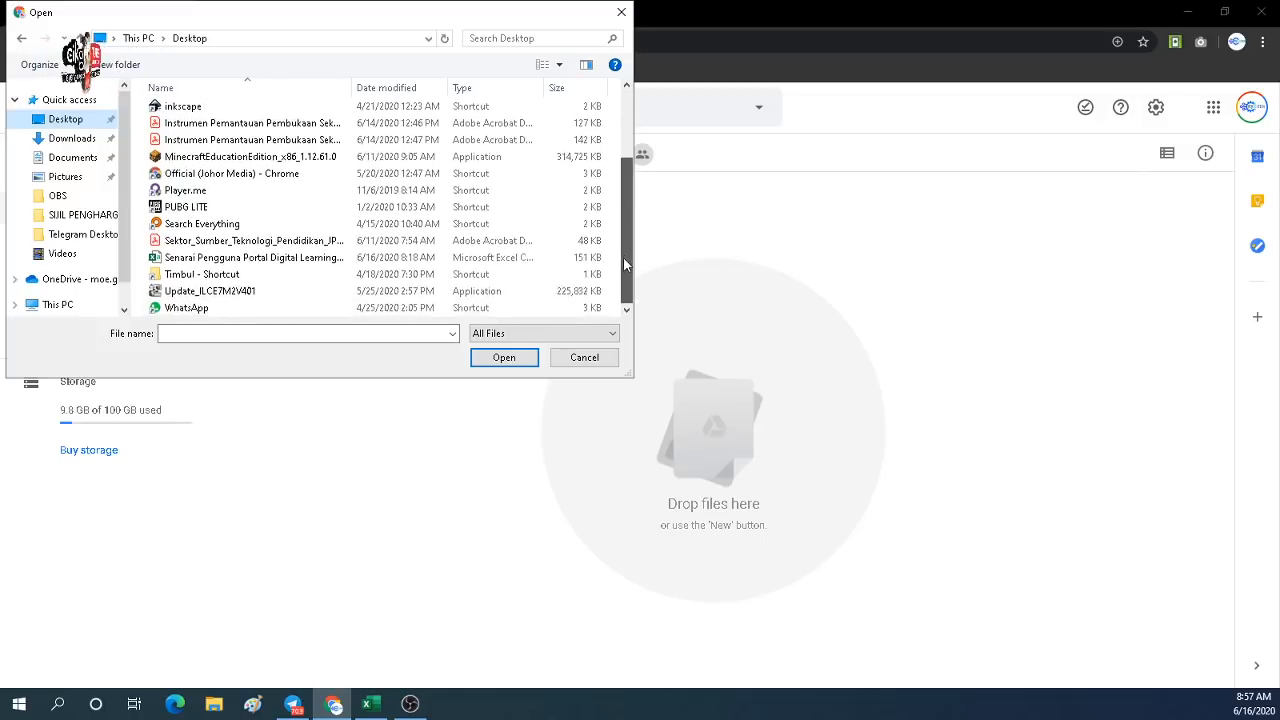
{"action": "double_click", "coordinate": [259, 262]}
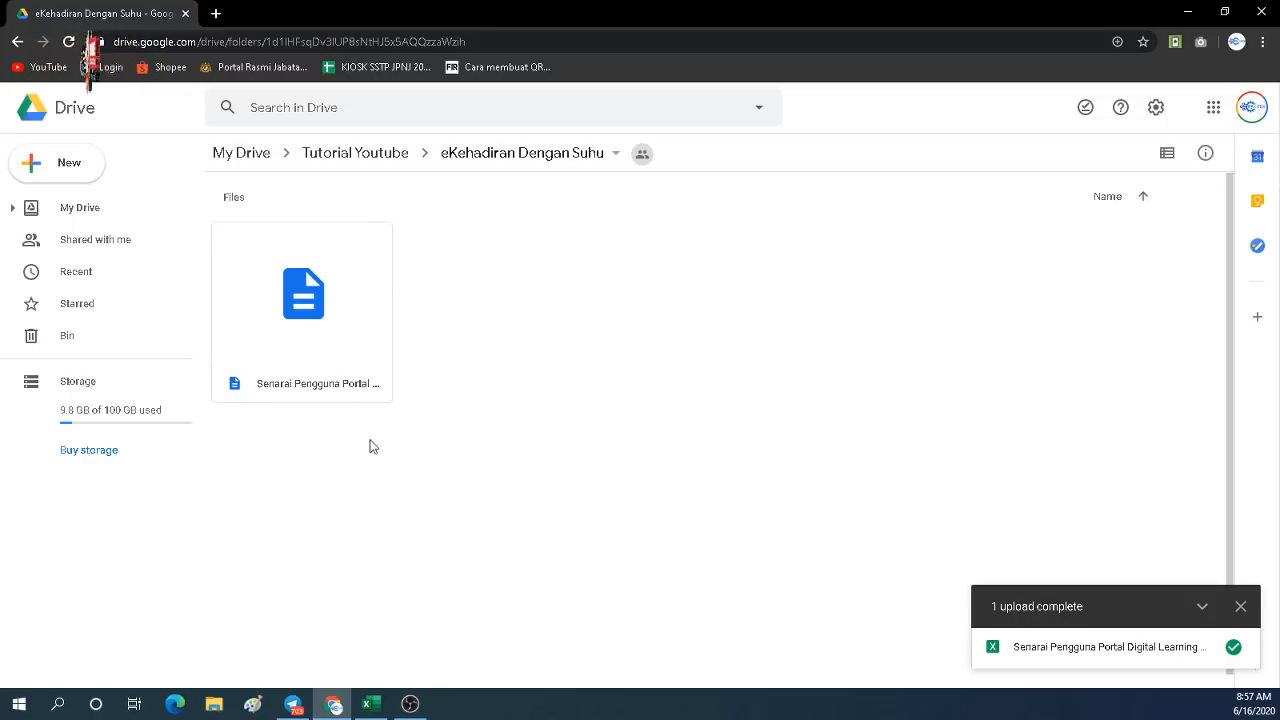
{"action": "left_click", "coordinate": [1239, 607]}
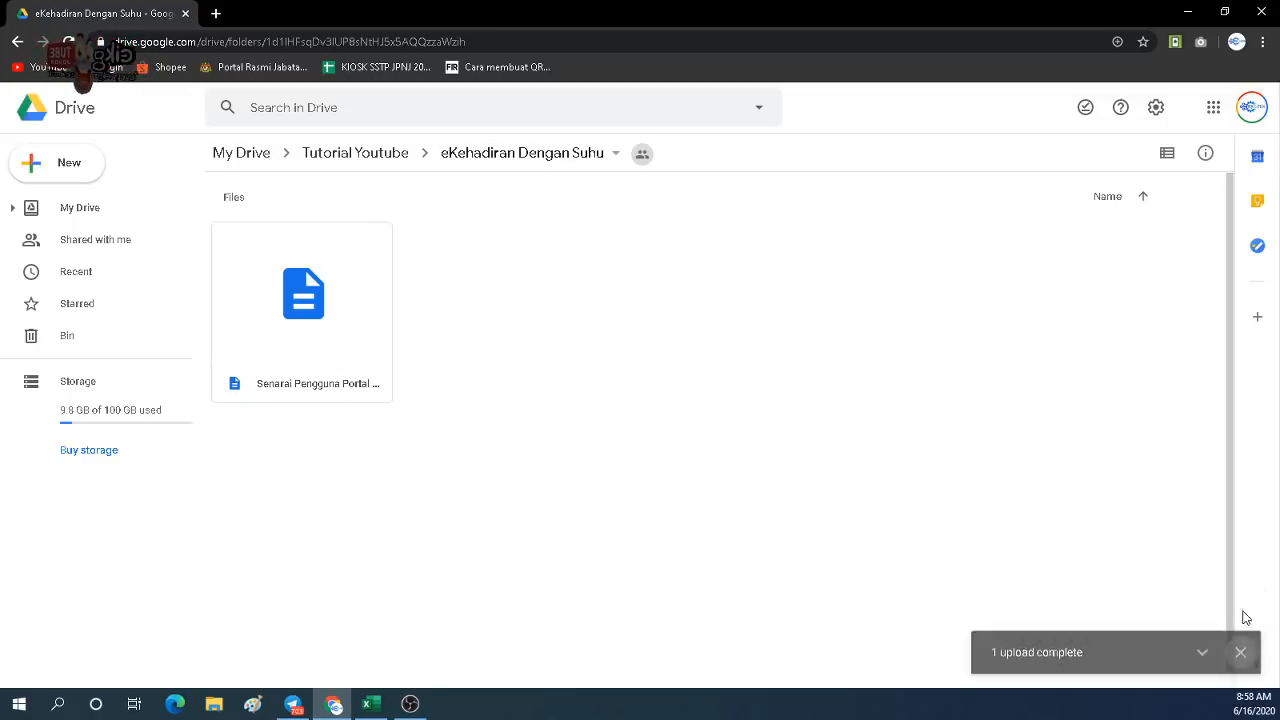
Open the uploaded user-list file with Google Sheets in a new tab.
{"action": "left_click", "coordinate": [325, 367]}
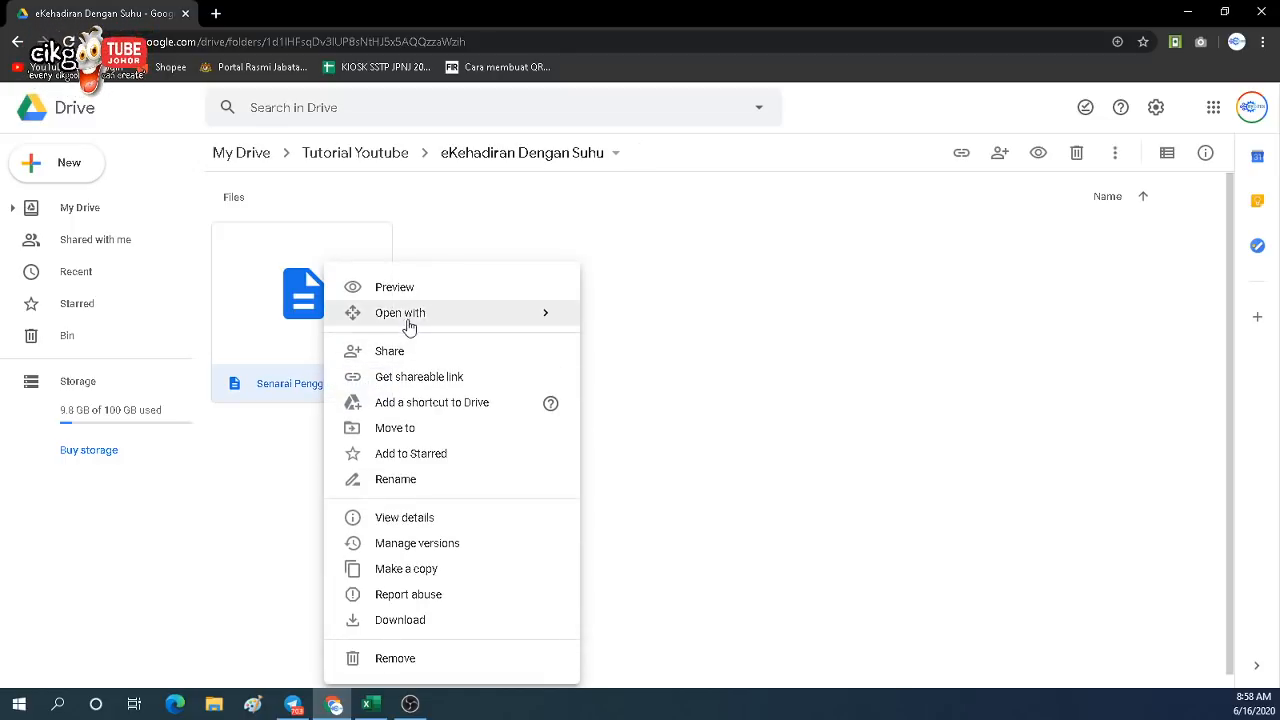
{"action": "mouse_move", "coordinate": [404, 318]}
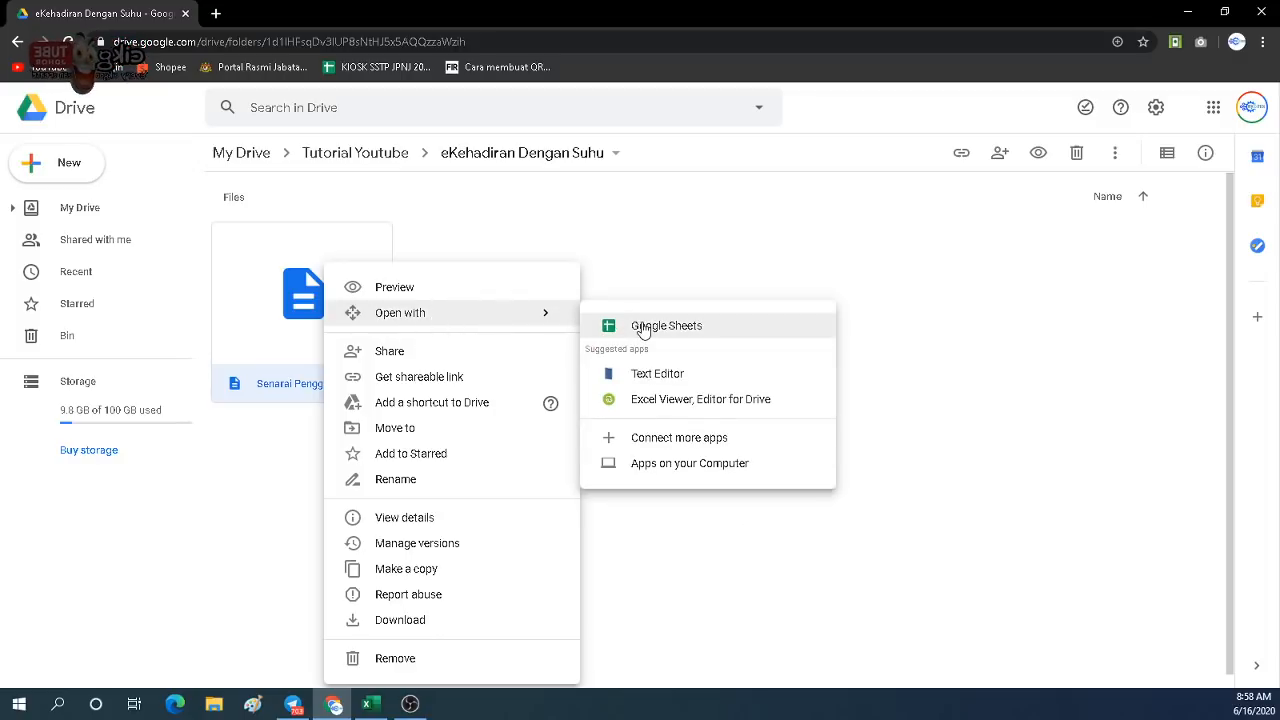
{"action": "left_click", "coordinate": [642, 330]}
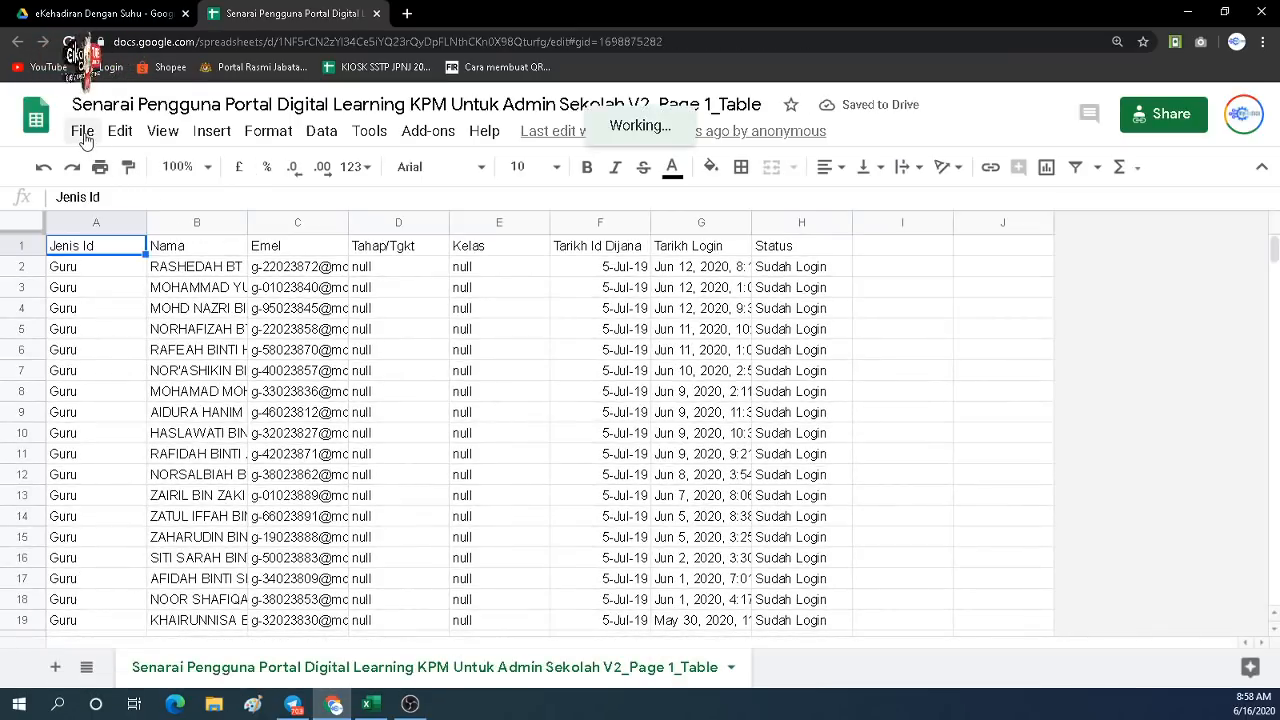
Confirm the Sheets copy sits in the eKehadiran Dengan Suhu folder, then close its tab.
{"action": "left_click", "coordinate": [81, 133]}
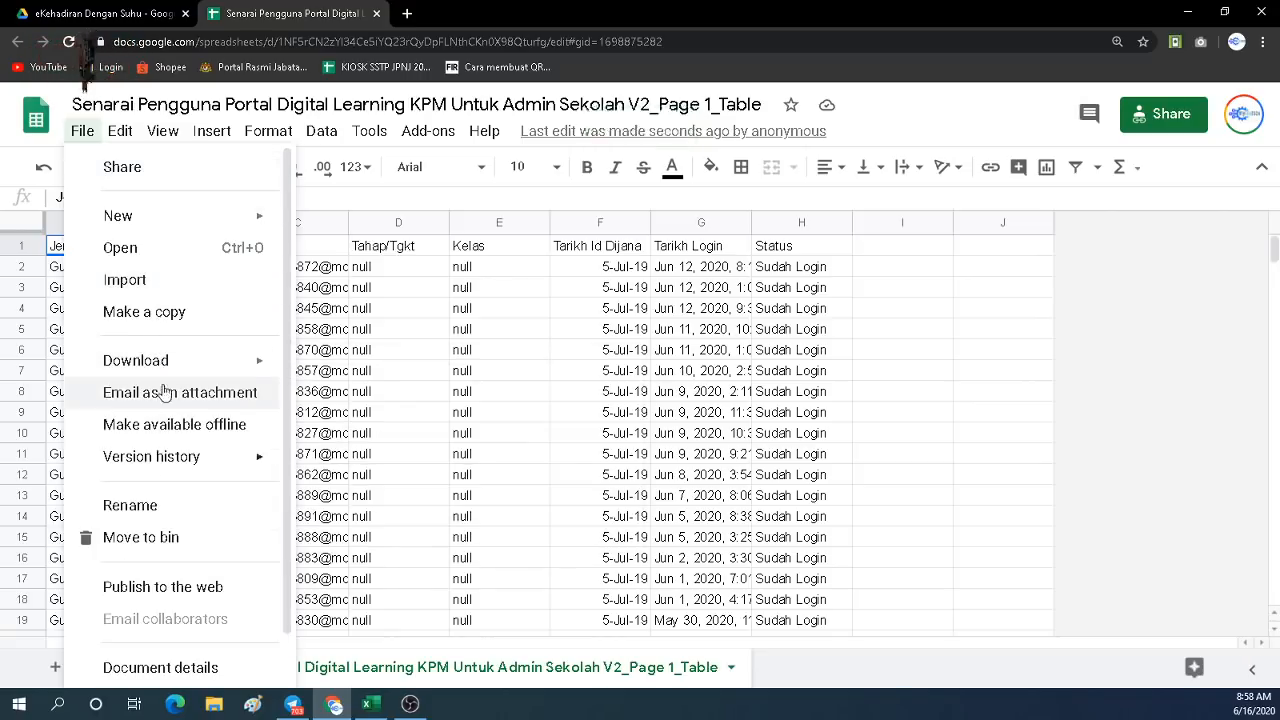
{"action": "mouse_move", "coordinate": [185, 232]}
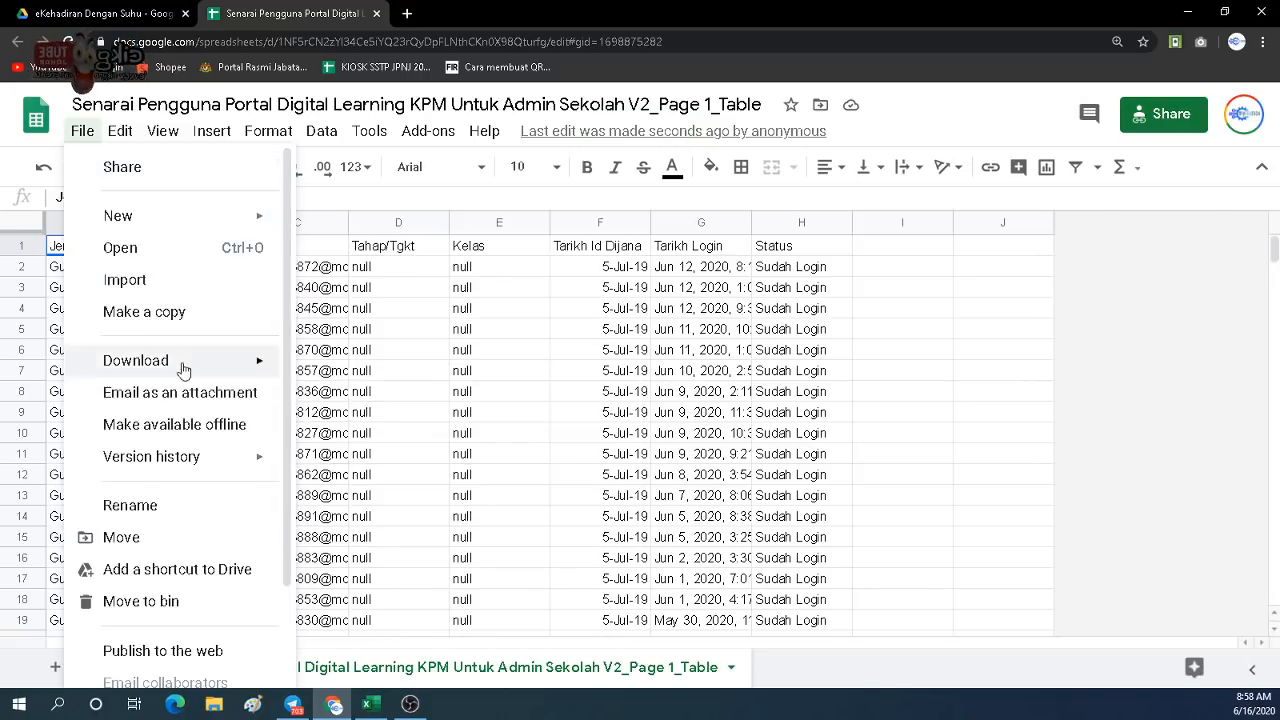
{"action": "left_click", "coordinate": [583, 348]}
{"action": "left_click", "coordinate": [152, 18]}
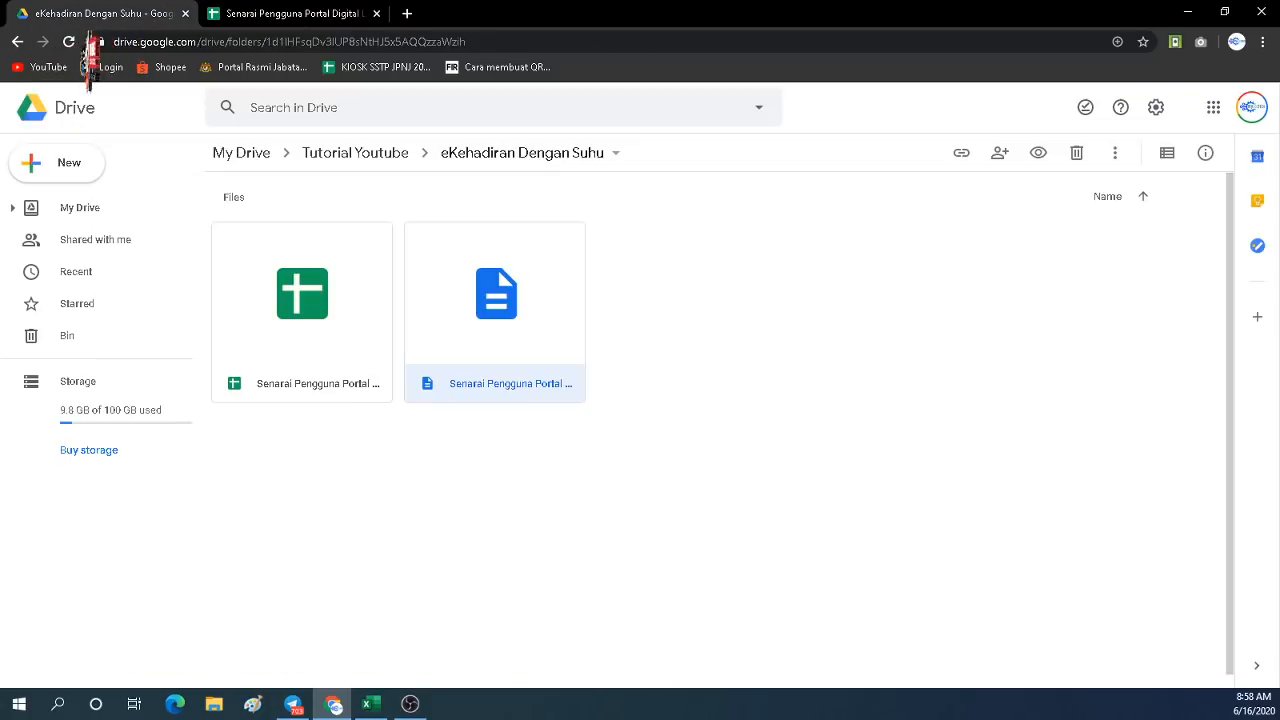
{"action": "left_click", "coordinate": [314, 370]}
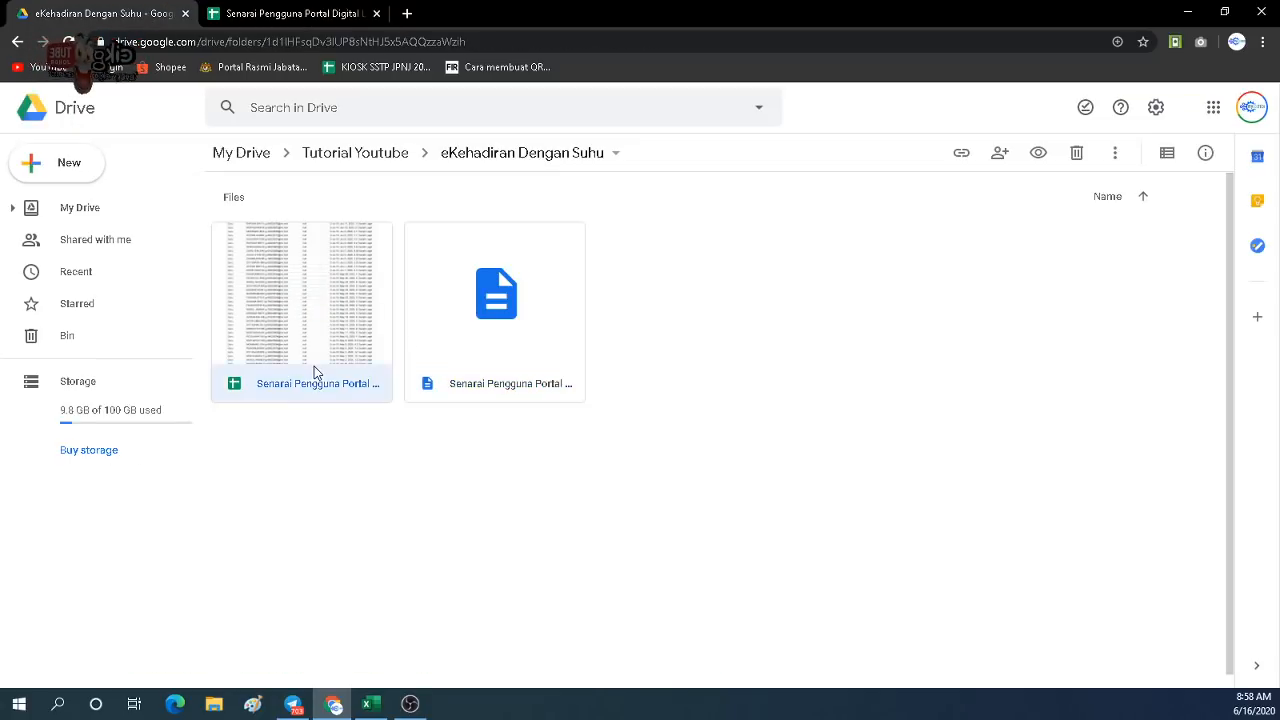
{"action": "left_click", "coordinate": [300, 14]}
{"action": "left_click", "coordinate": [82, 131]}
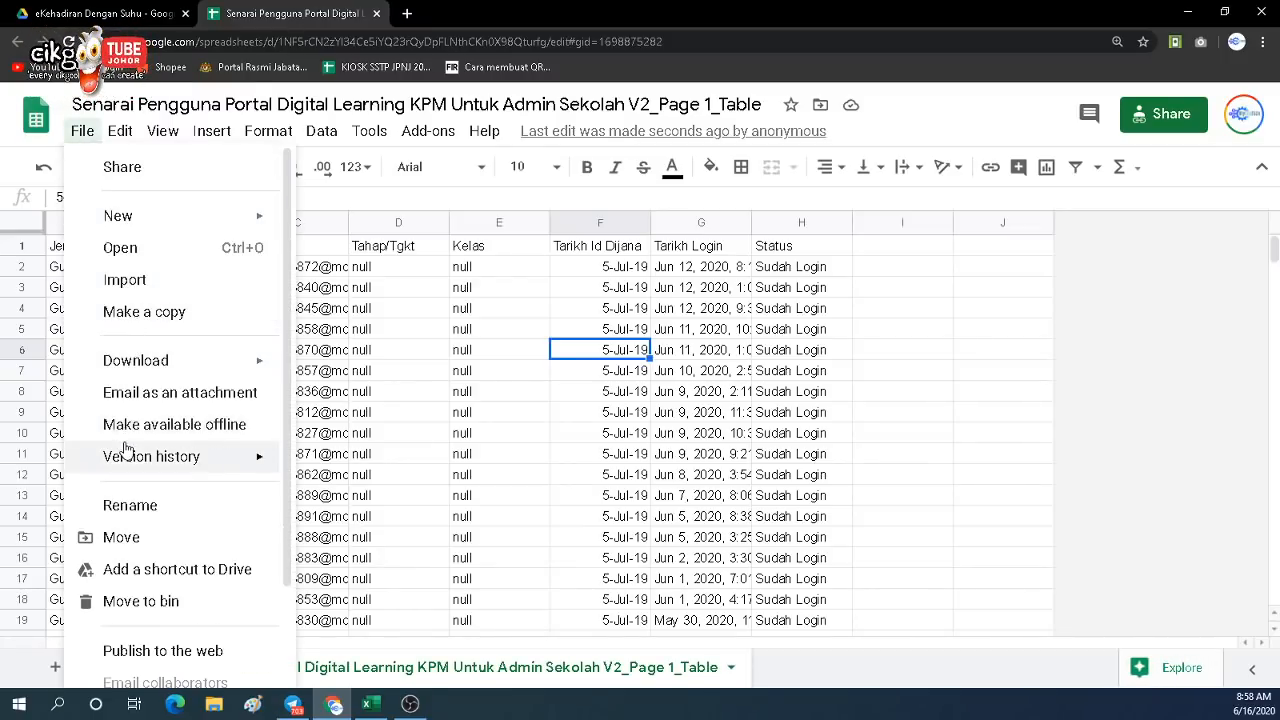
{"action": "scroll", "coordinate": [148, 274], "scroll_direction": "down", "scroll_amount": 2}
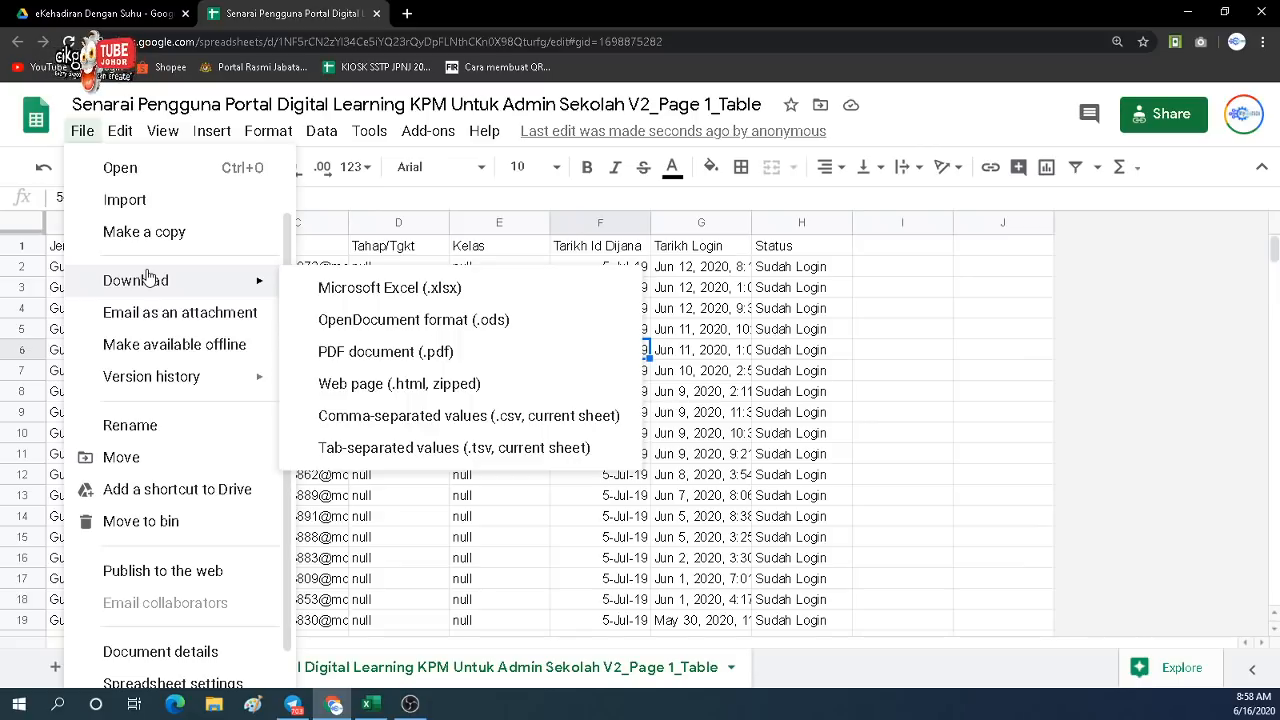
{"action": "left_click", "coordinate": [156, 15]}
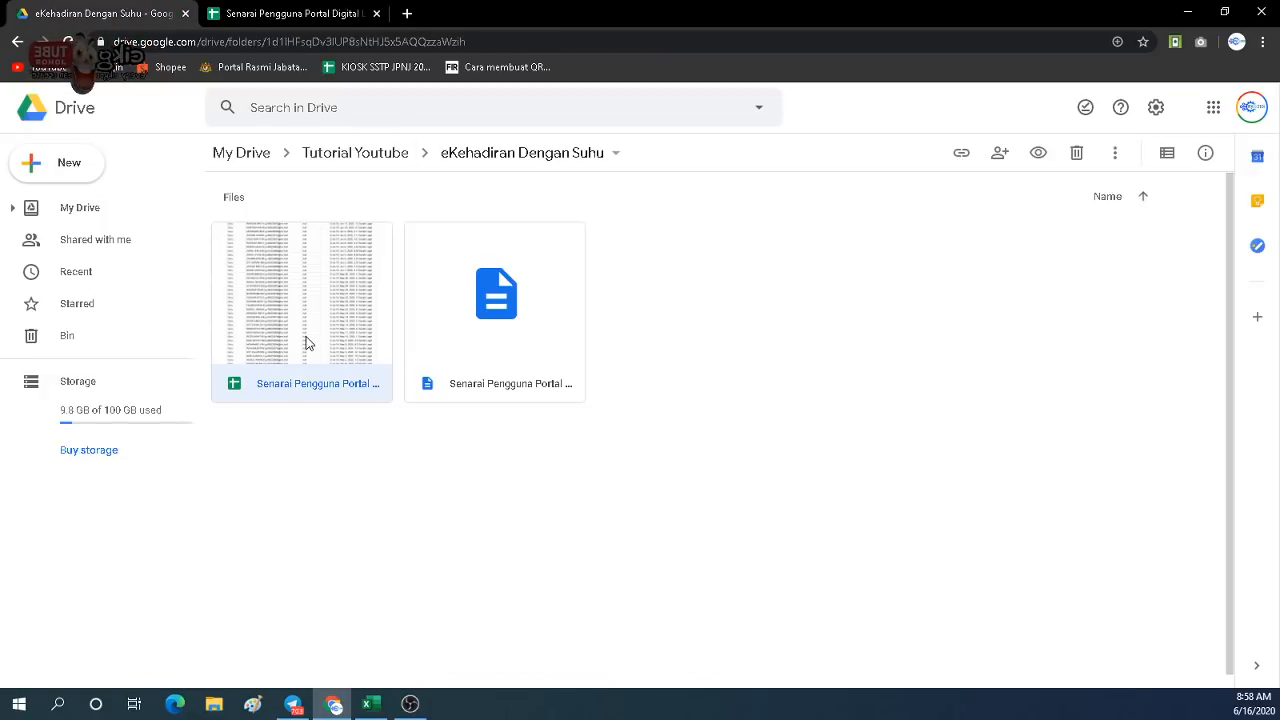
{"action": "left_click", "coordinate": [409, 483]}
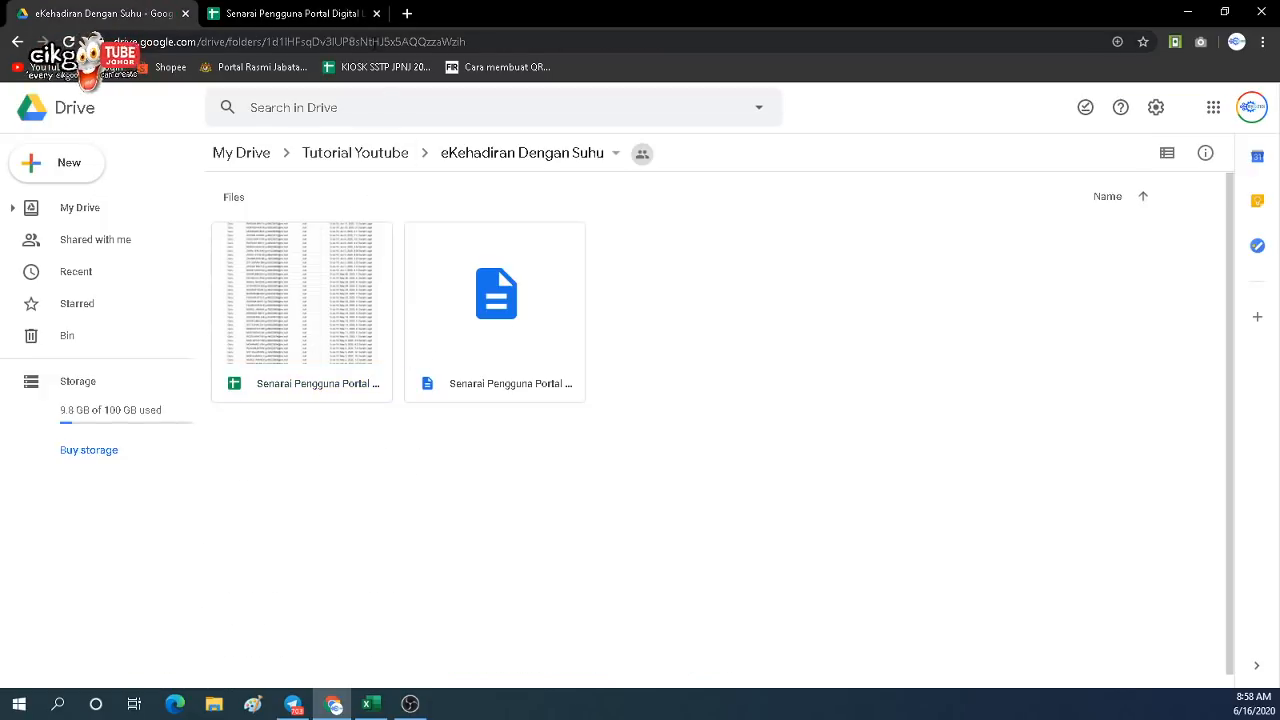
{"action": "left_click", "coordinate": [376, 13]}
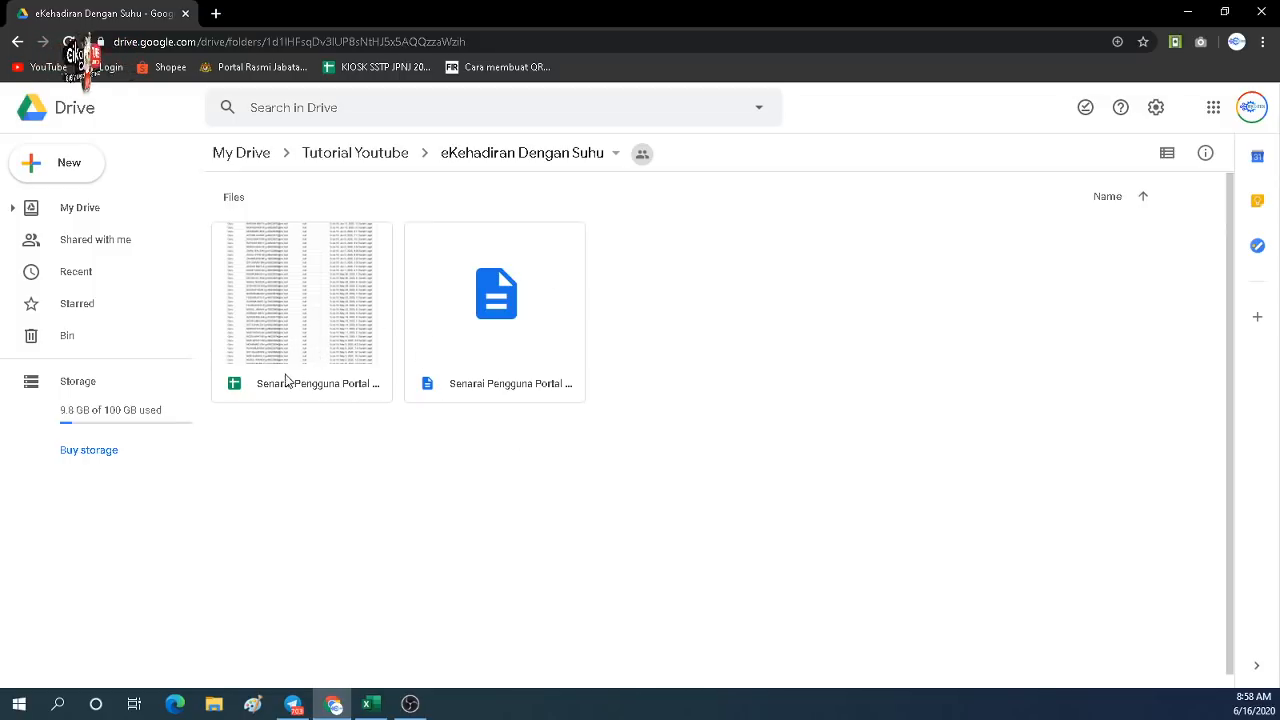
Reopen the Sheets user list from the folder and select the Tarikh Id Dijana heading.
{"action": "left_click", "coordinate": [289, 321]}
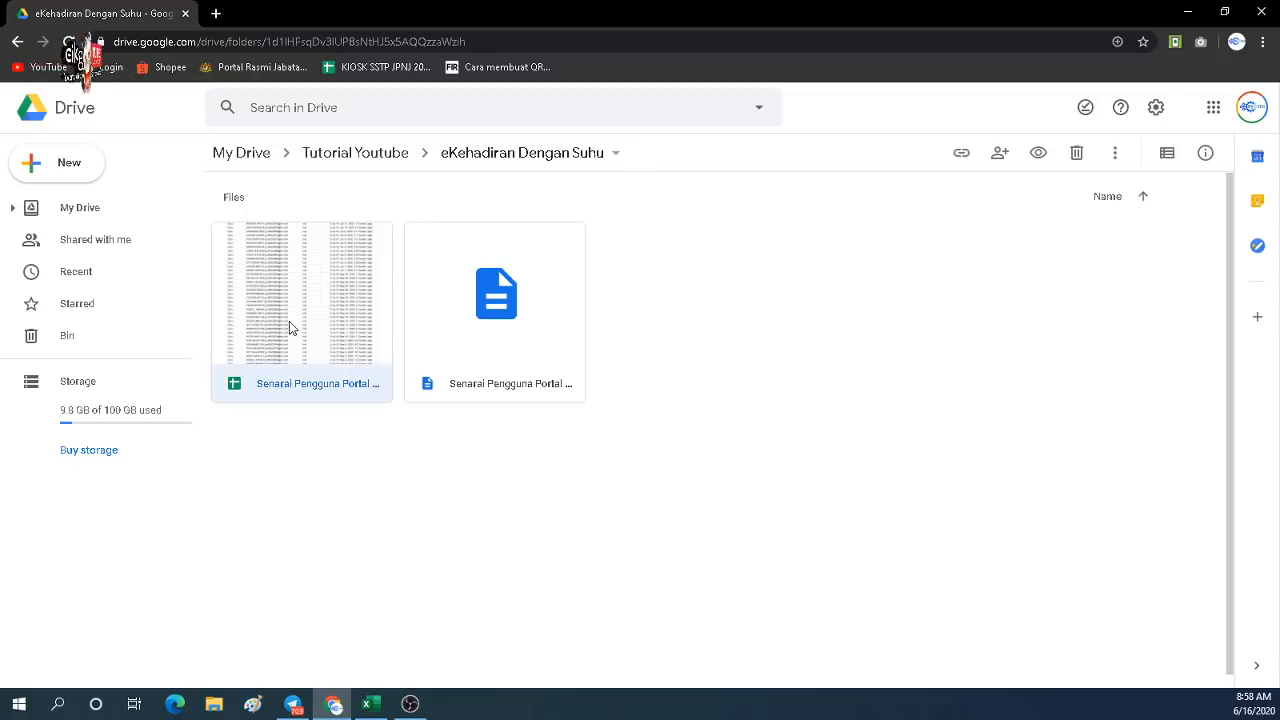
{"action": "double_click", "coordinate": [289, 321]}
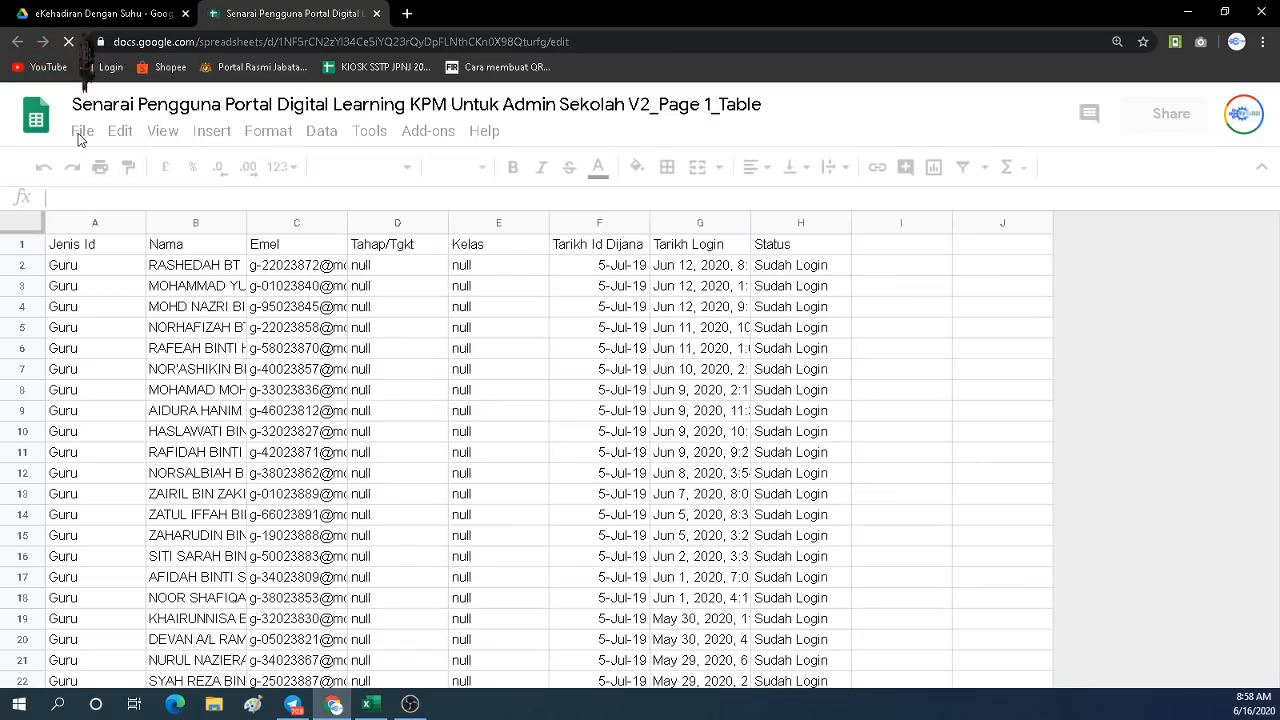
{"action": "left_click", "coordinate": [84, 140]}
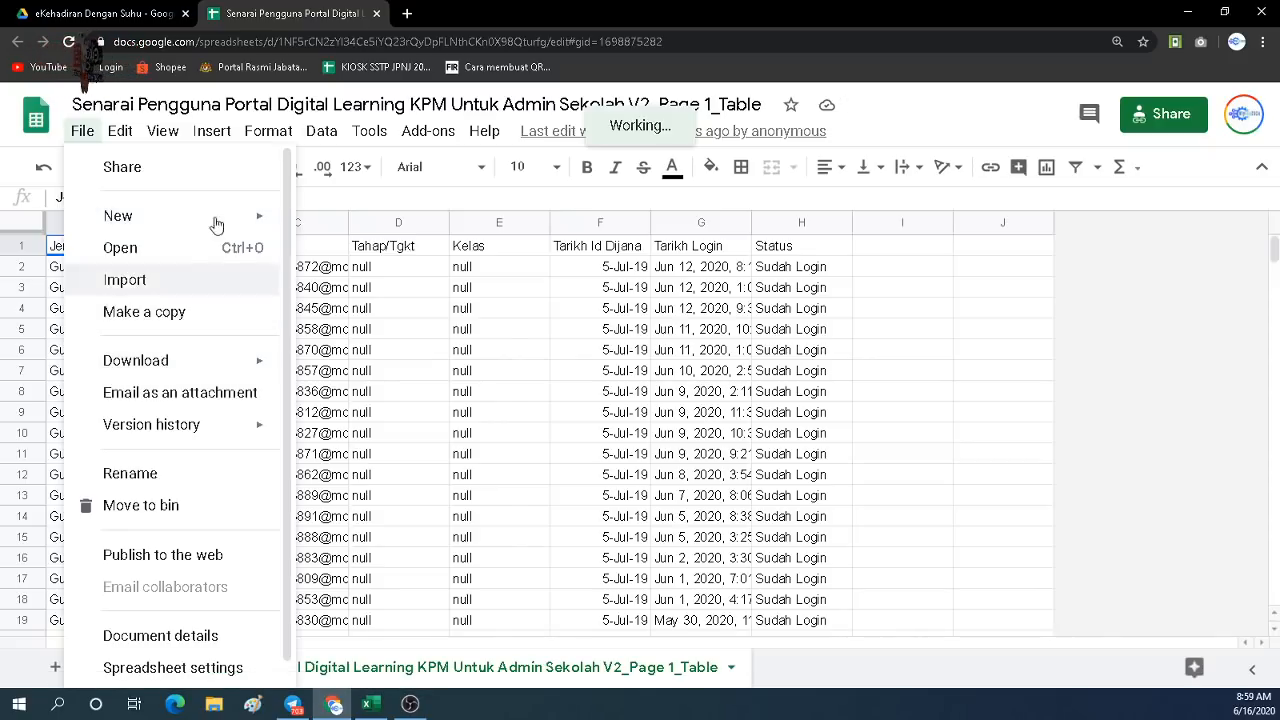
{"action": "left_click", "coordinate": [376, 14]}
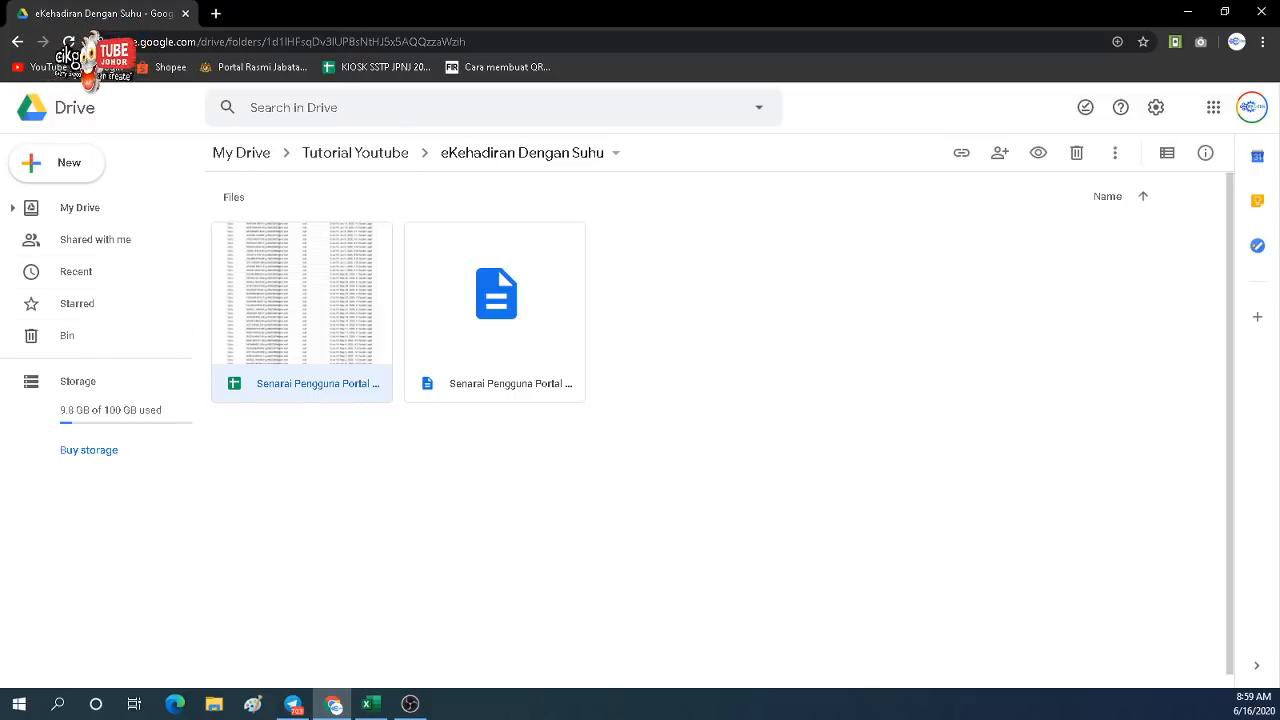
{"action": "double_click", "coordinate": [308, 363]}
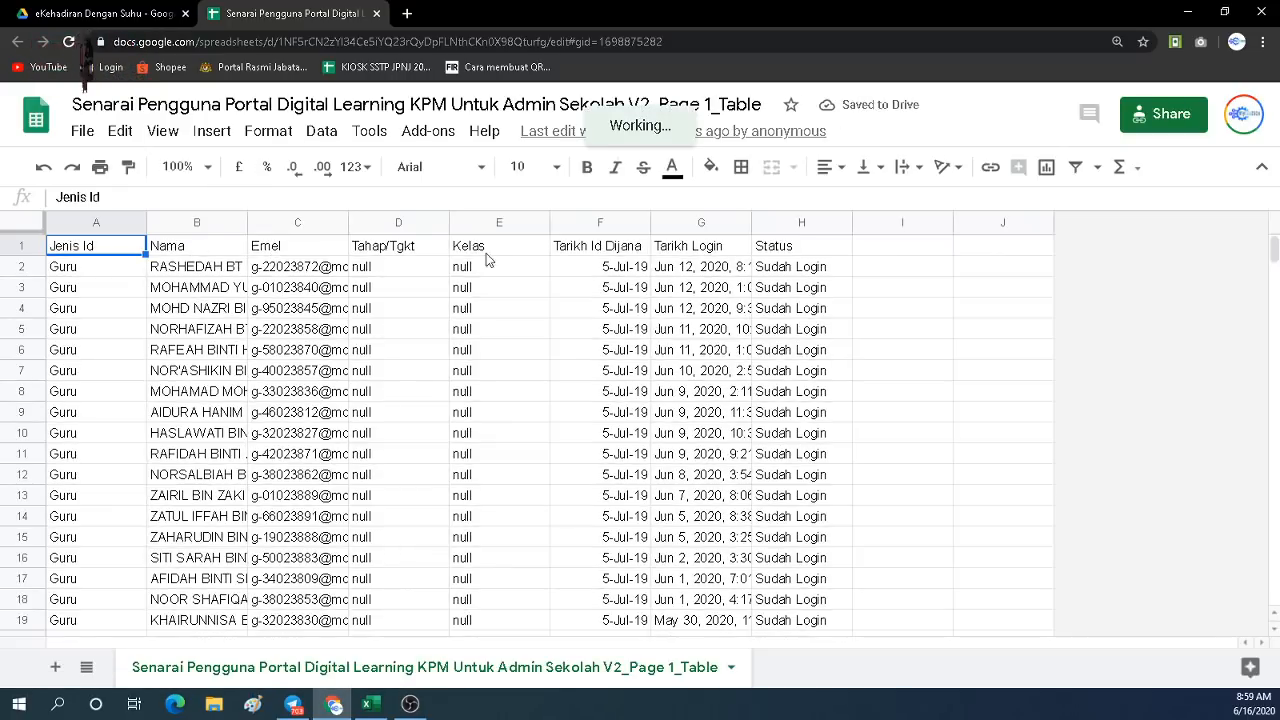
{"action": "left_click", "coordinate": [583, 252]}
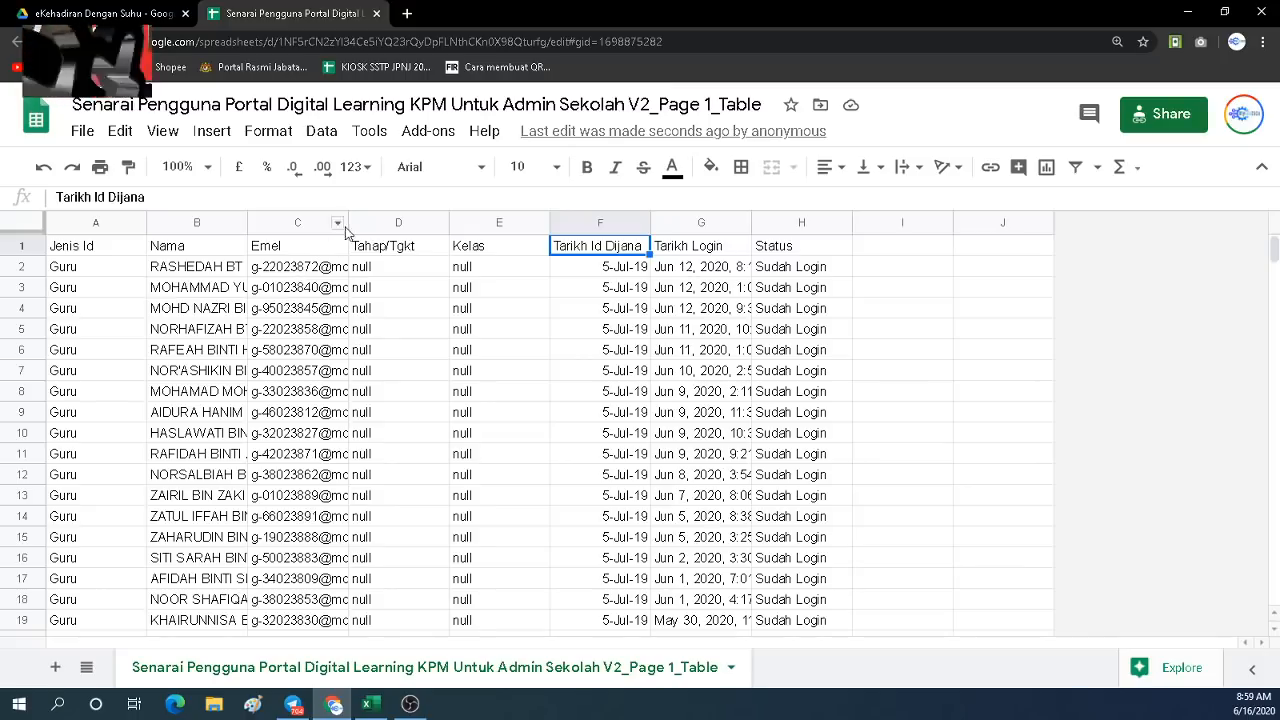
Widen the Emel column and delete columns F–H (Tarikh Id Dijana, Tarikh Login, Status).
{"action": "left_click_drag", "start_coordinate": [347, 225], "coordinate": [433, 252]}
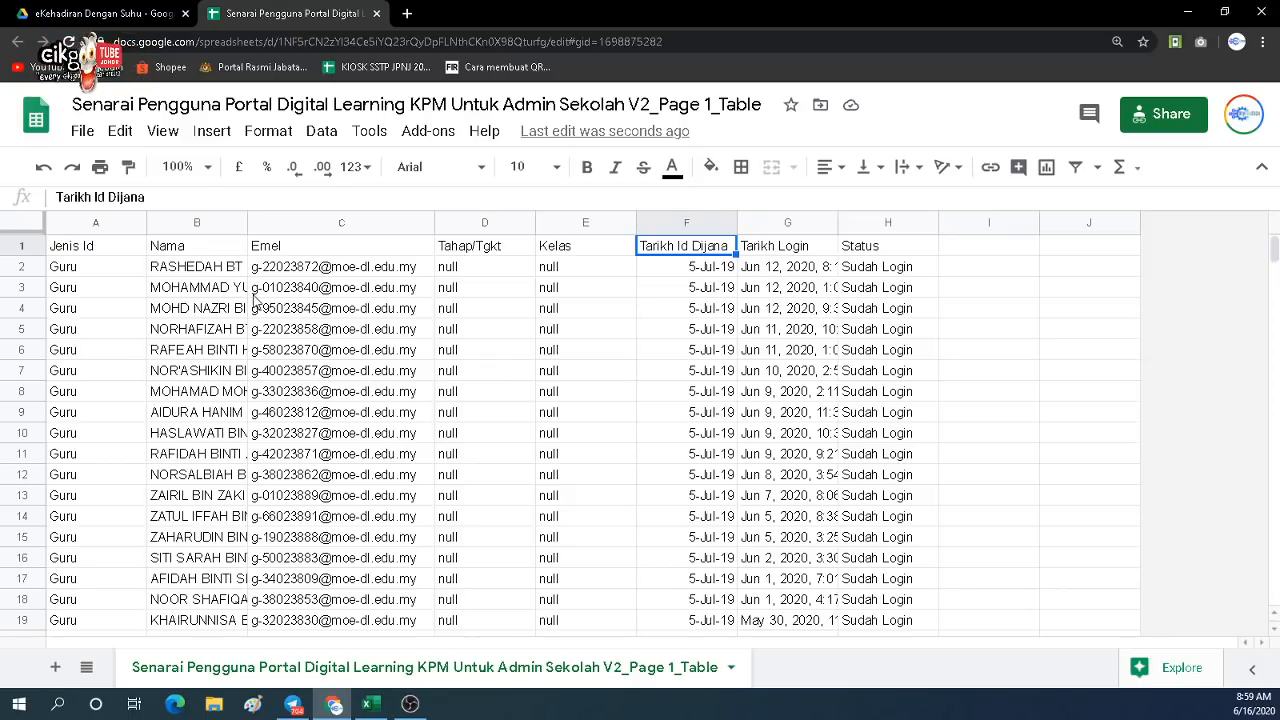
{"action": "left_click", "coordinate": [656, 310]}
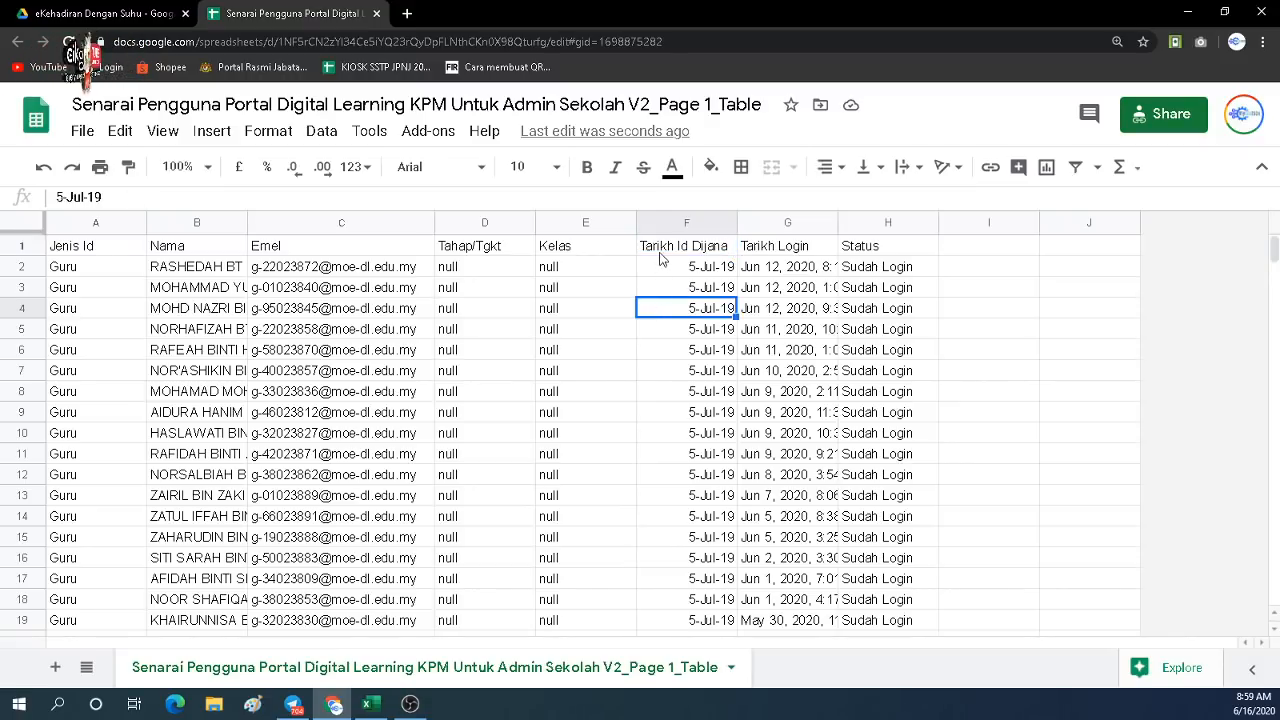
{"action": "left_click_drag", "start_coordinate": [663, 224], "coordinate": [885, 229]}
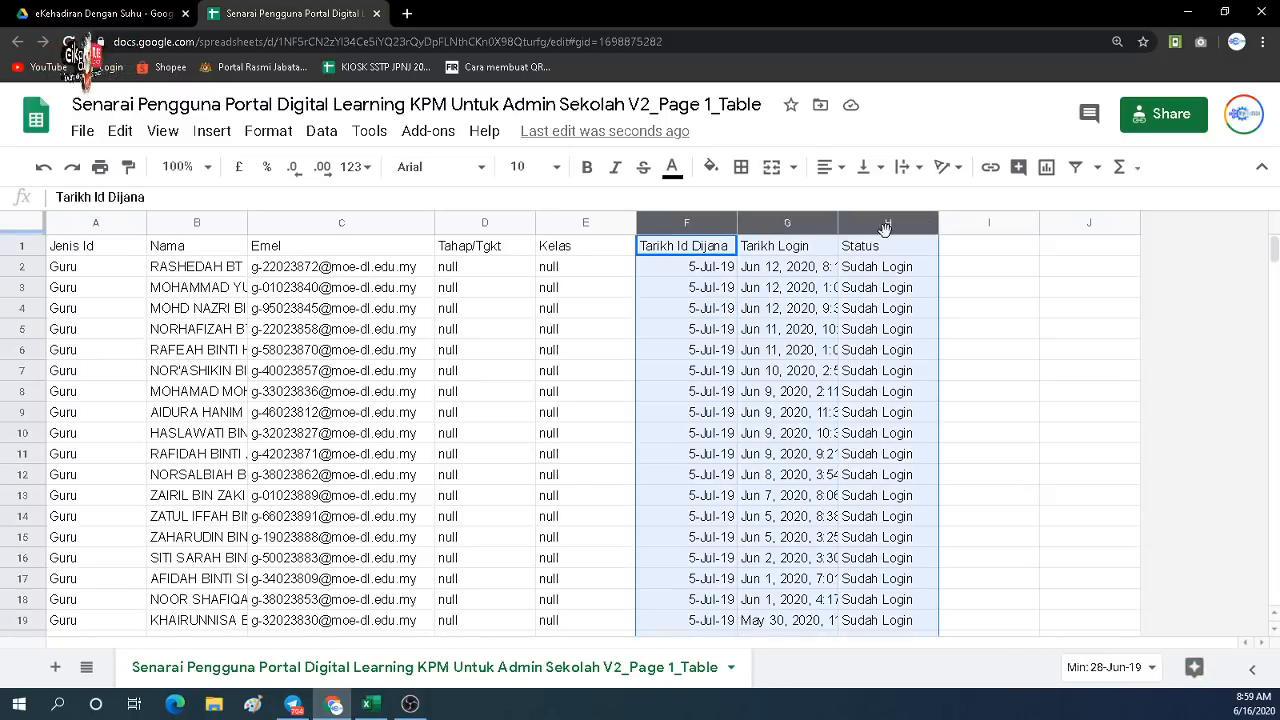
{"action": "right_click", "coordinate": [874, 231]}
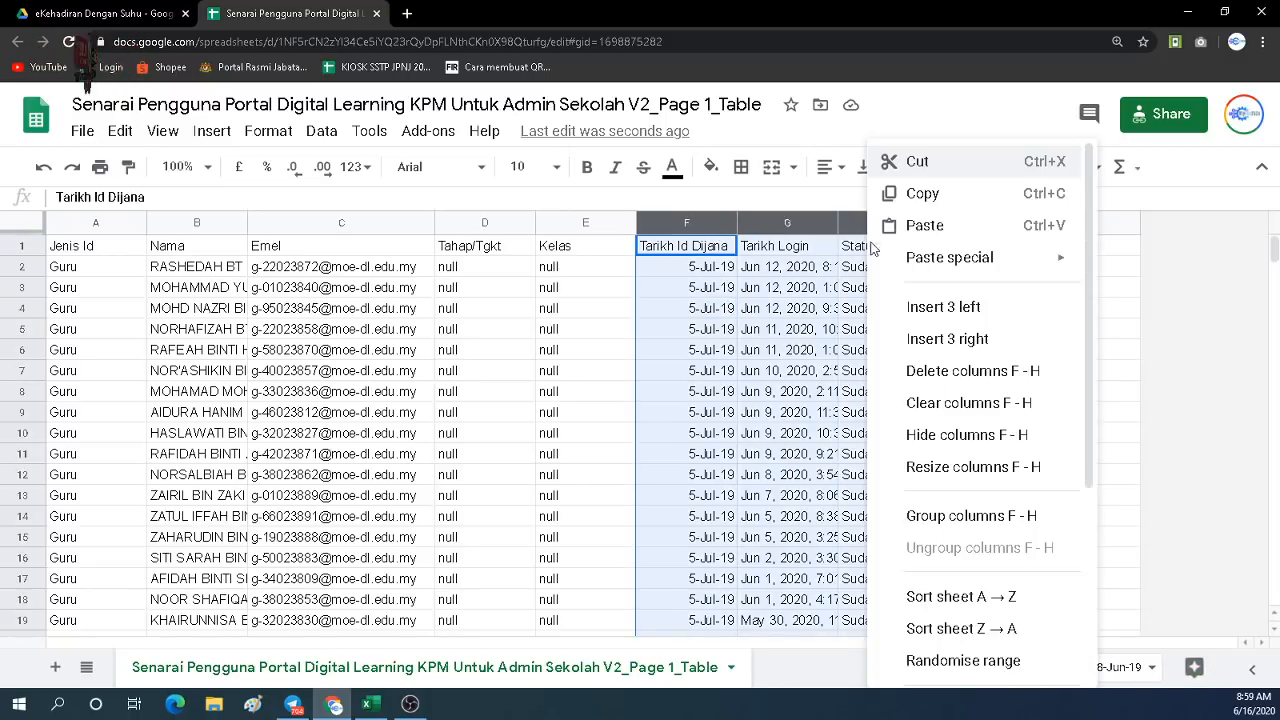
{"action": "left_click", "coordinate": [935, 373]}
{"action": "left_click", "coordinate": [540, 286]}
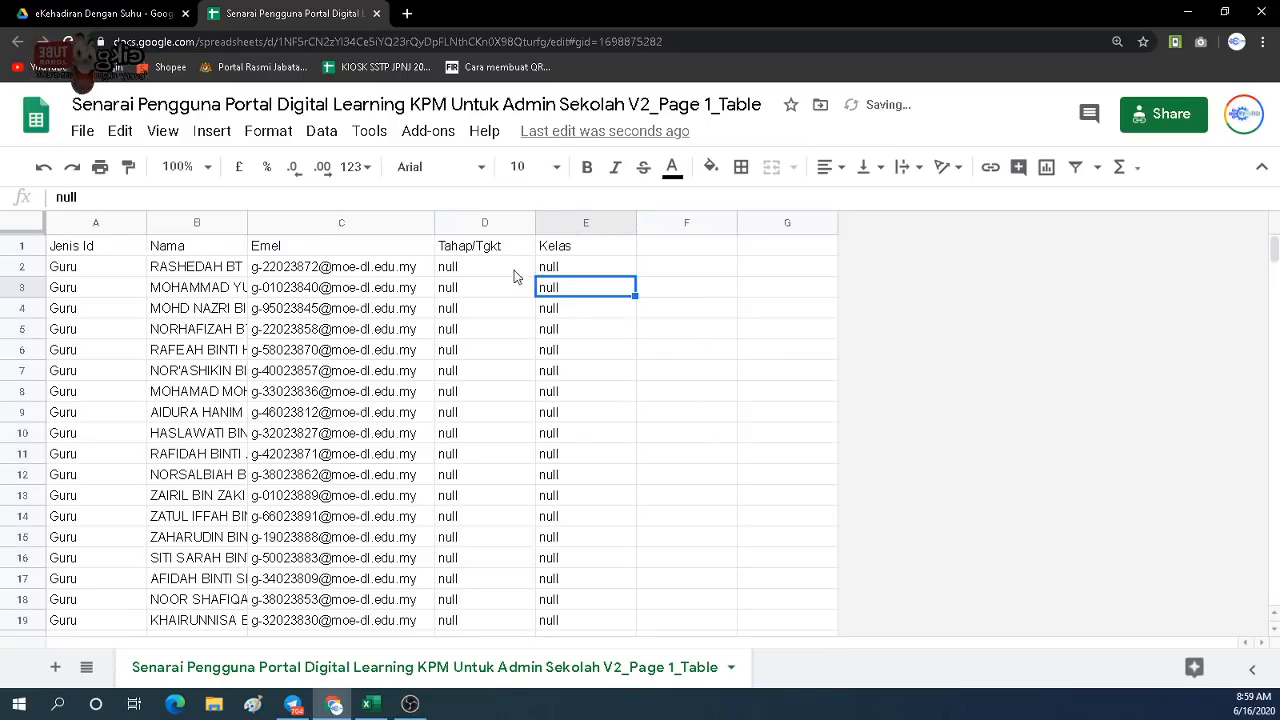
{"action": "left_click", "coordinate": [478, 252]}
{"action": "left_click", "coordinate": [99, 253]}
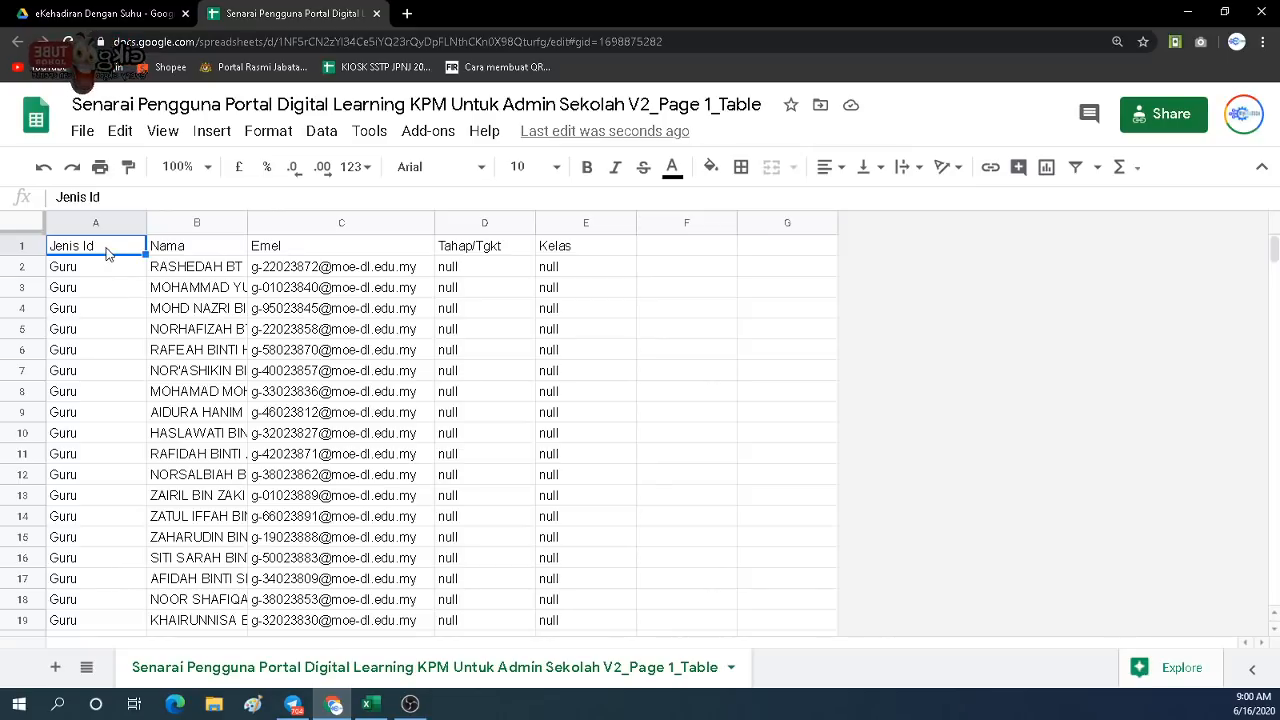
Enter 'Kategori' in A1 and 'Tahun' in D1 as the new column headings.
{"action": "type", "text": "K"}
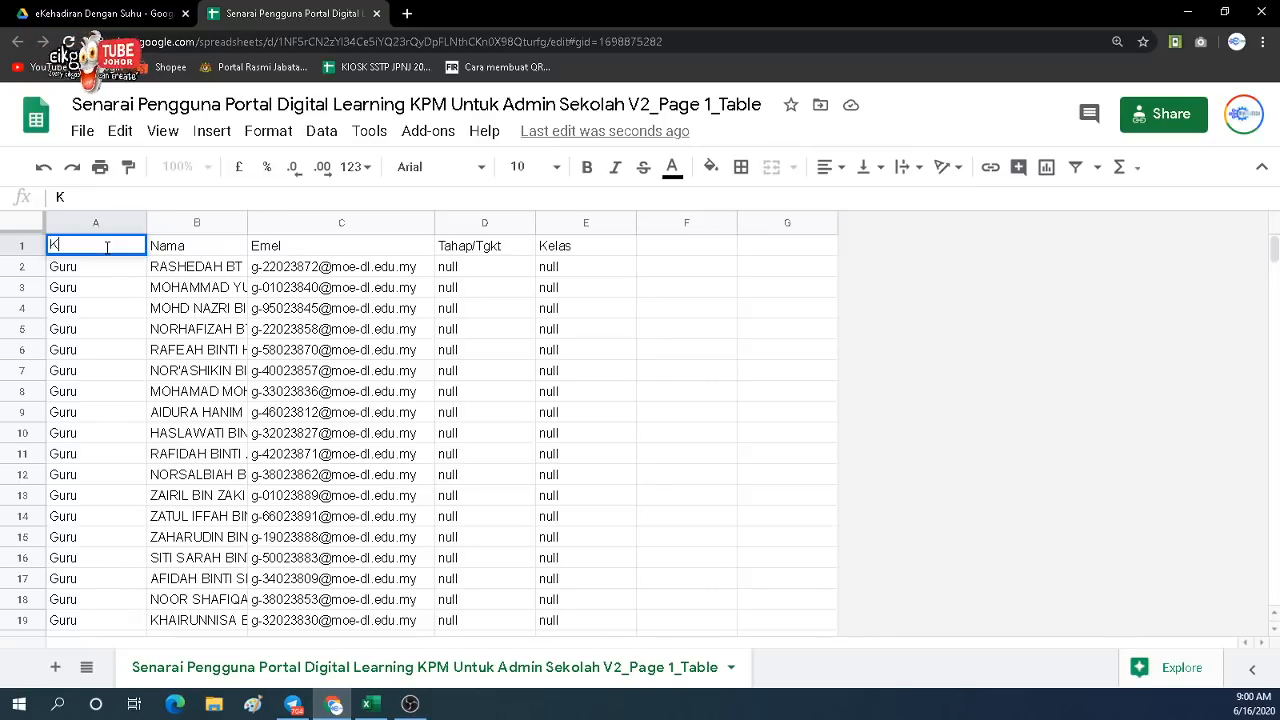
{"action": "type", "text": "ategori"}
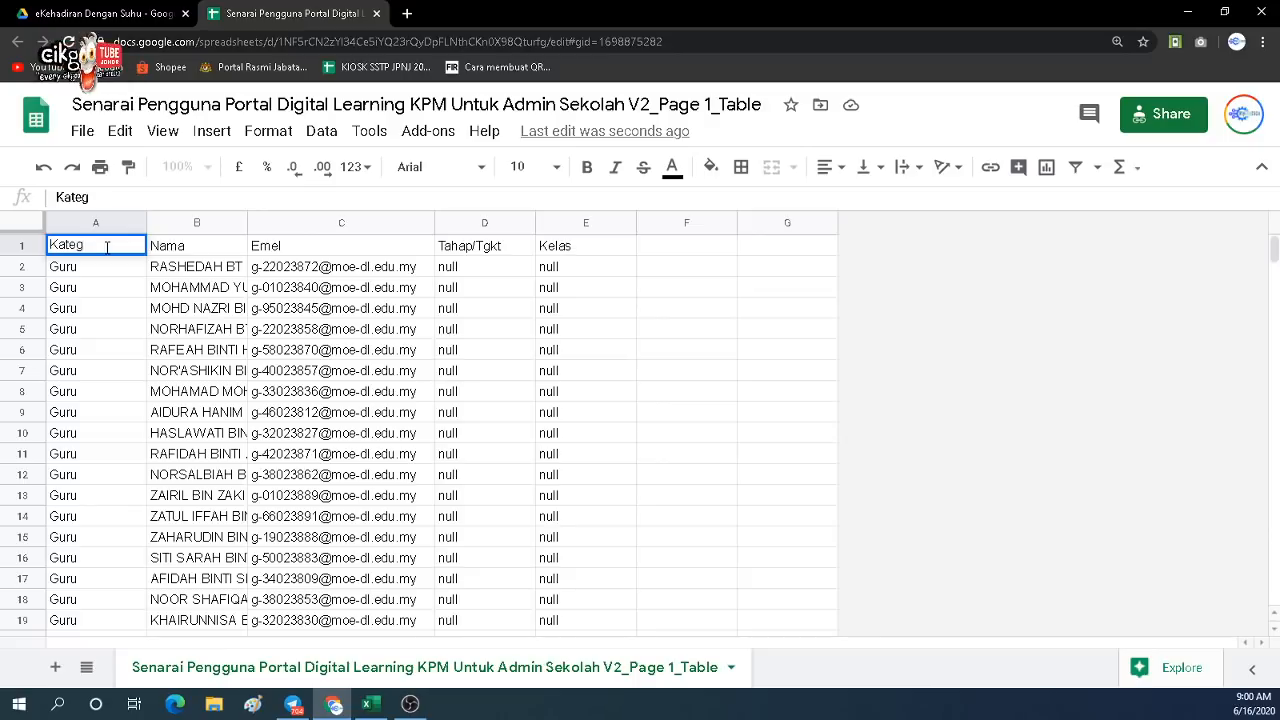
{"action": "left_click", "coordinate": [186, 251]}
{"action": "left_click", "coordinate": [273, 251]}
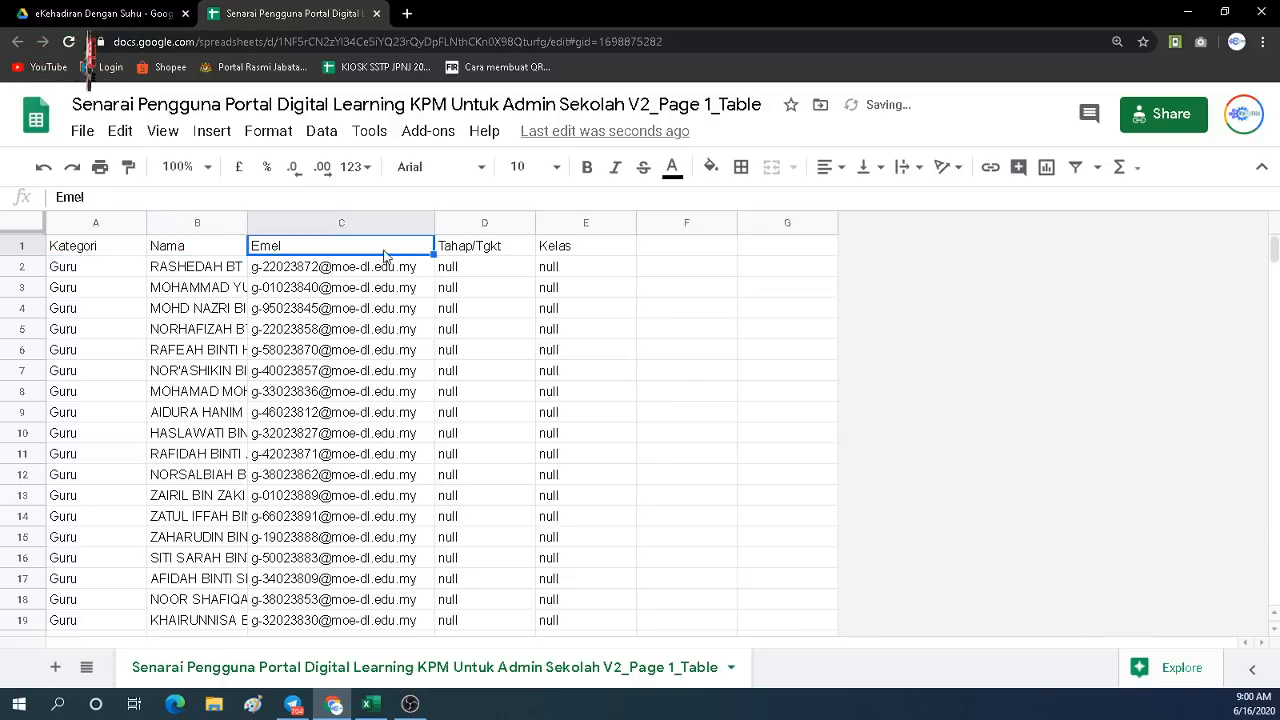
{"action": "left_click", "coordinate": [477, 252]}
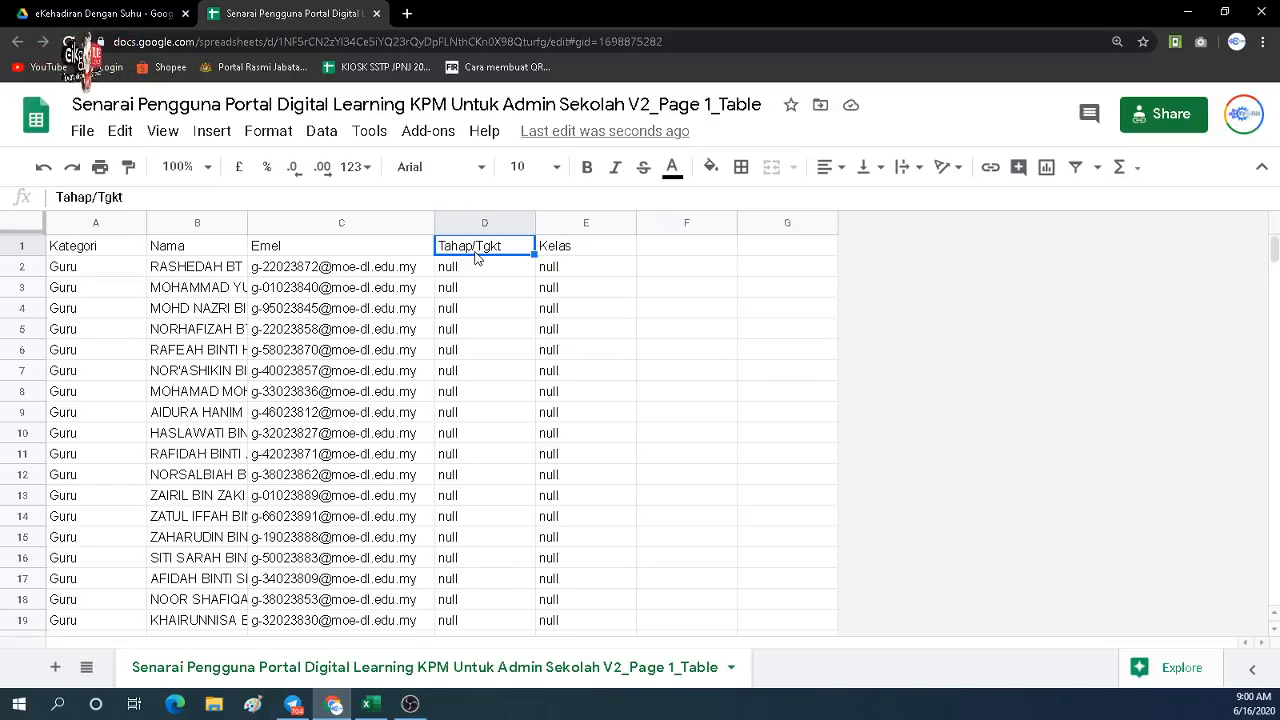
{"action": "type", "text": "Tahun"}
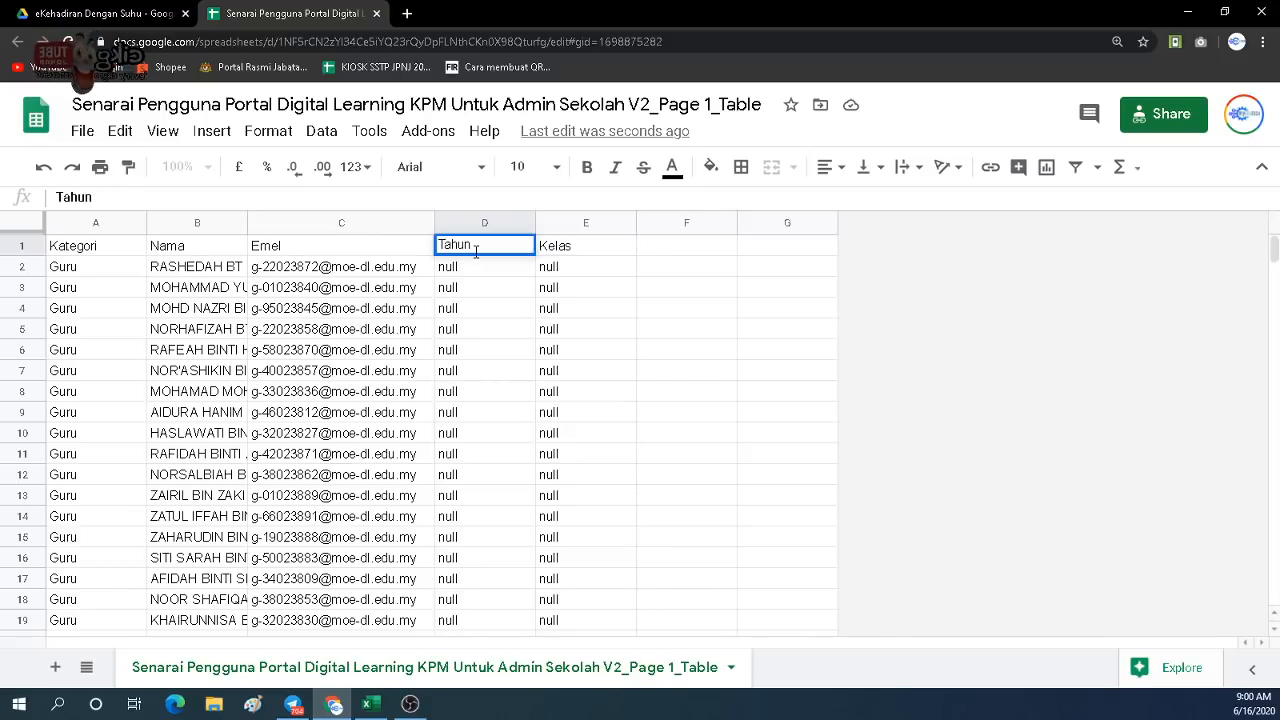
{"action": "left_click", "coordinate": [573, 252]}
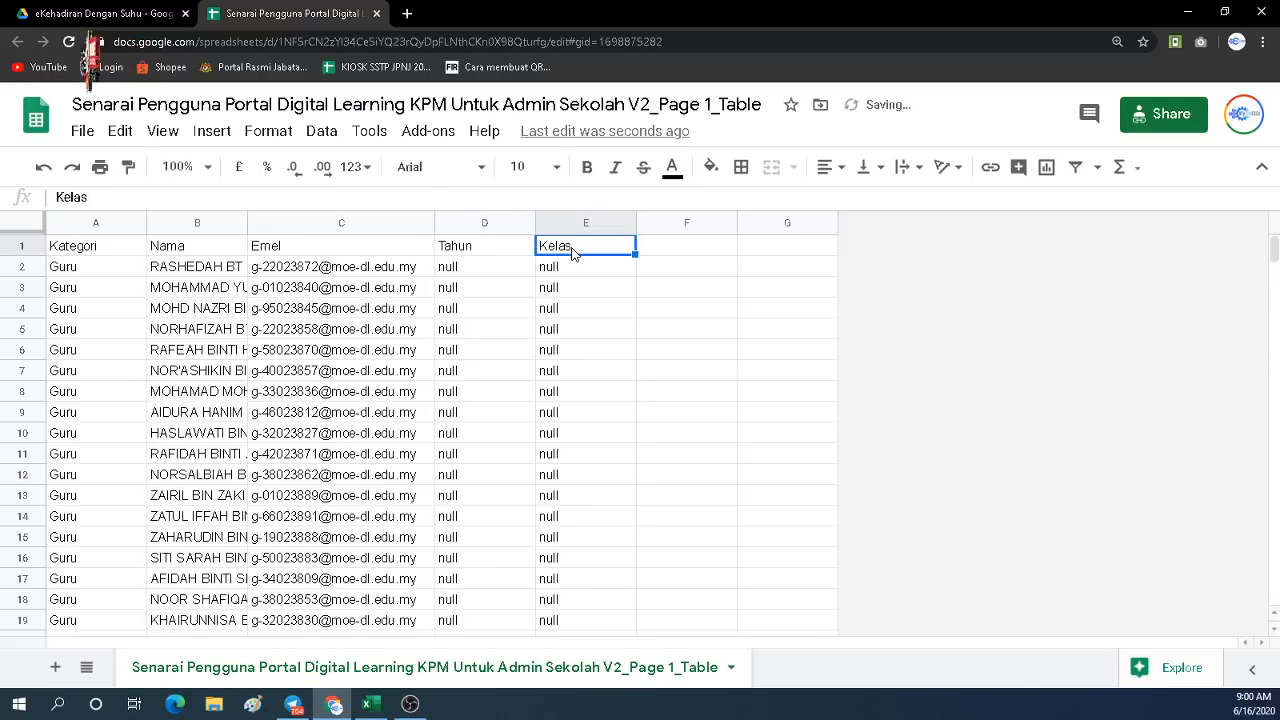
{"action": "left_click", "coordinate": [472, 329]}
Check the Murid rows in the Kategori column and a student's Tahun value.
{"action": "scroll", "coordinate": [310, 303], "scroll_direction": "down", "scroll_amount": 17}
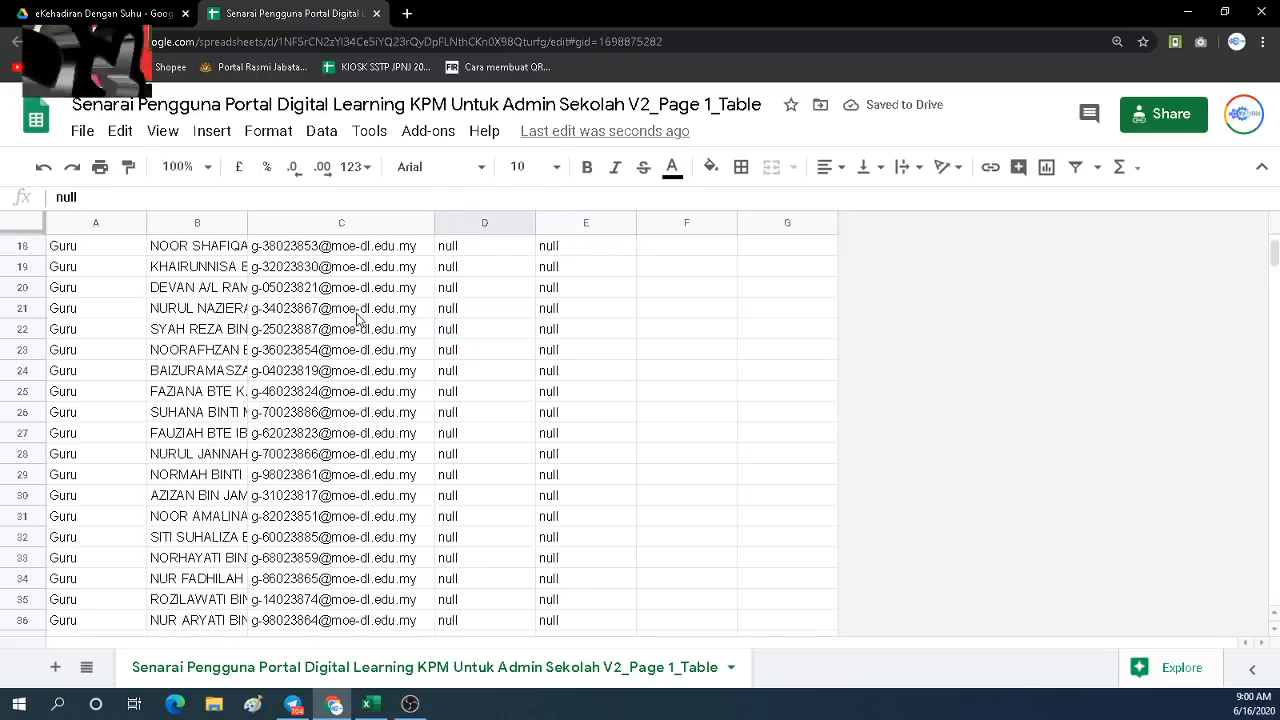
{"action": "scroll", "coordinate": [336, 333], "scroll_direction": "up", "scroll_amount": 2}
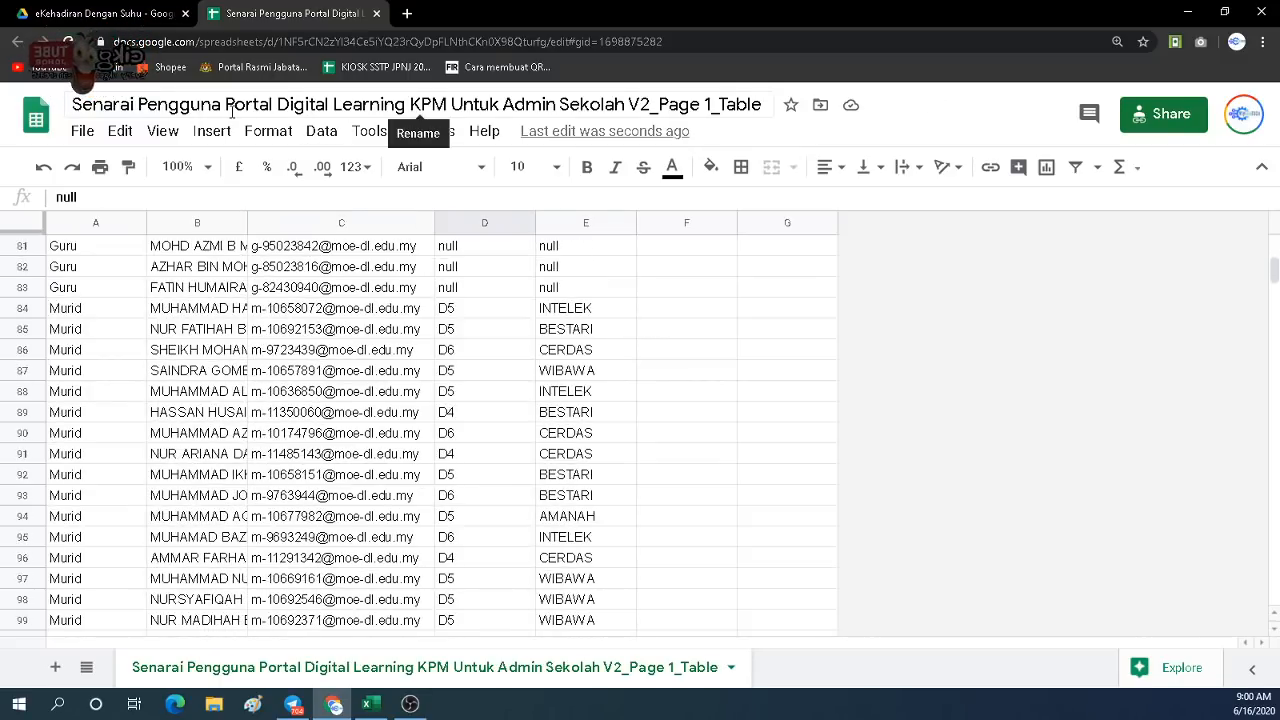
{"action": "left_click", "coordinate": [109, 333]}
{"action": "left_click", "coordinate": [115, 391]}
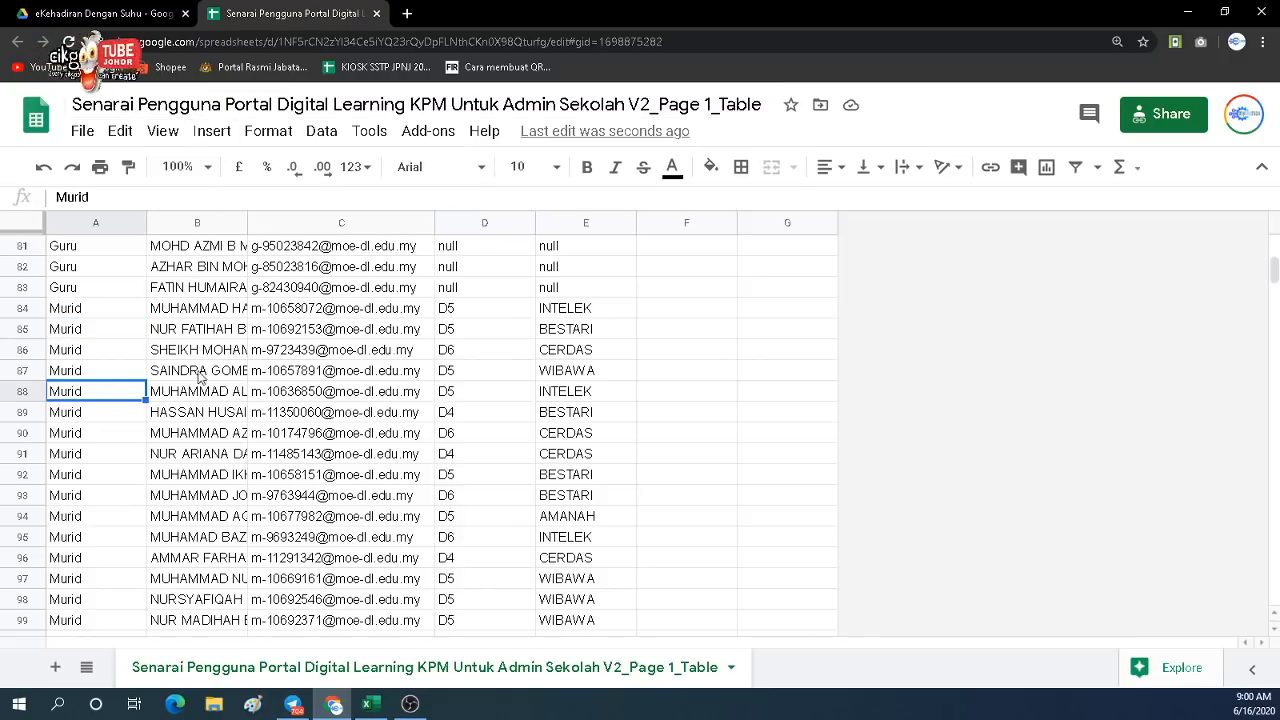
{"action": "scroll", "coordinate": [290, 372], "scroll_direction": "up", "scroll_amount": 3}
{"action": "left_click", "coordinate": [484, 538]}
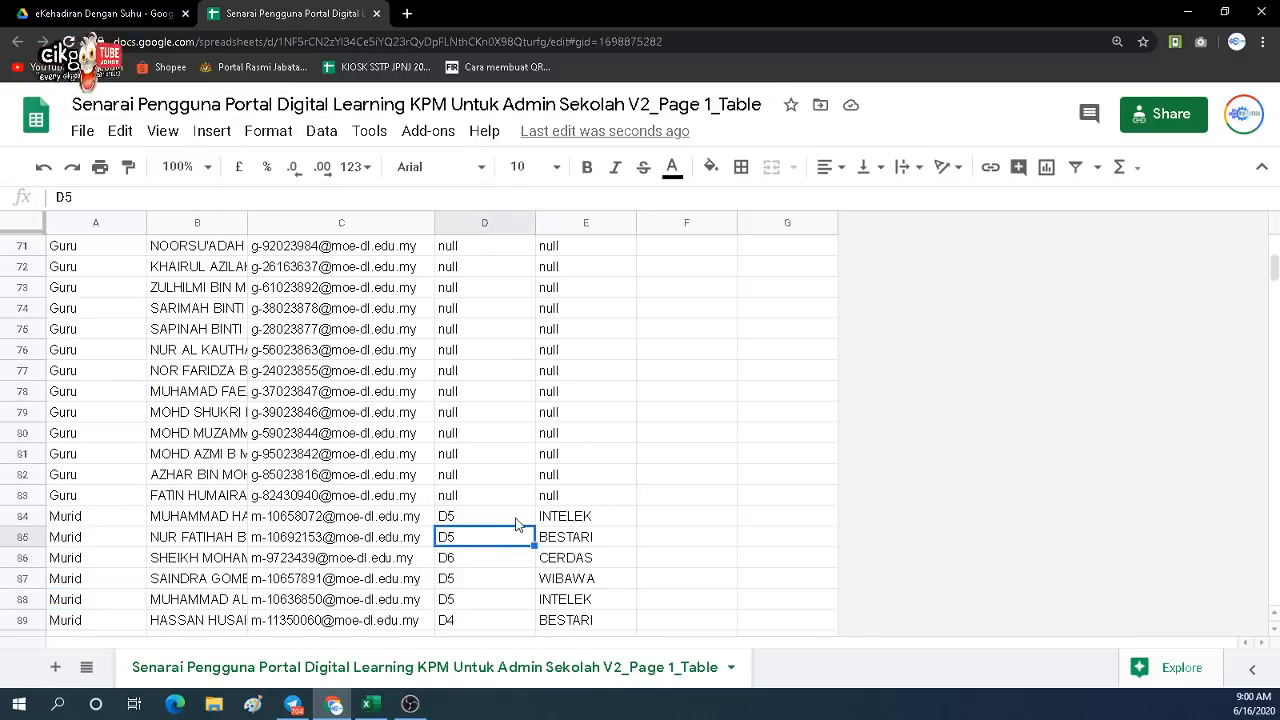
{"action": "scroll", "coordinate": [518, 524], "scroll_direction": "down", "scroll_amount": 2}
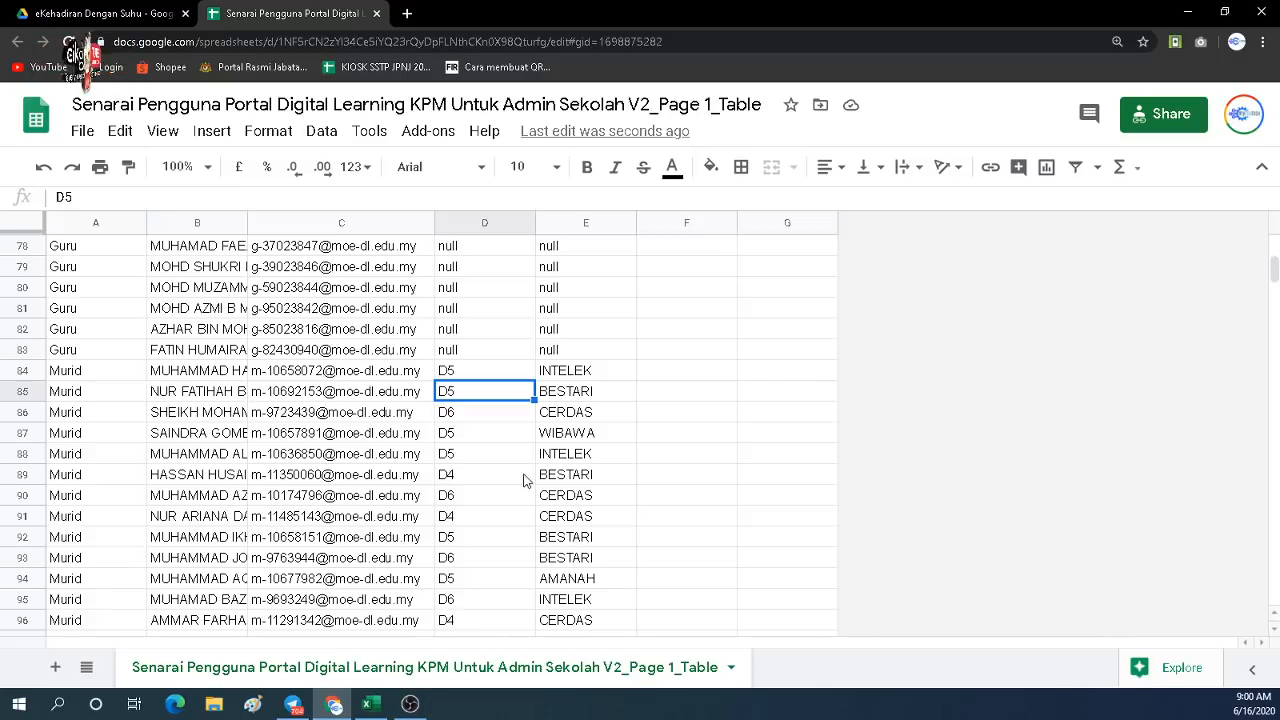
{"action": "scroll", "coordinate": [527, 481], "scroll_direction": "up", "scroll_amount": 4}
Review the Kategori, Nama, Emel, Tahun and Kelas headings, then return to the Drive folder.
{"action": "left_click_drag", "start_coordinate": [1274, 268], "coordinate": [1274, 246]}
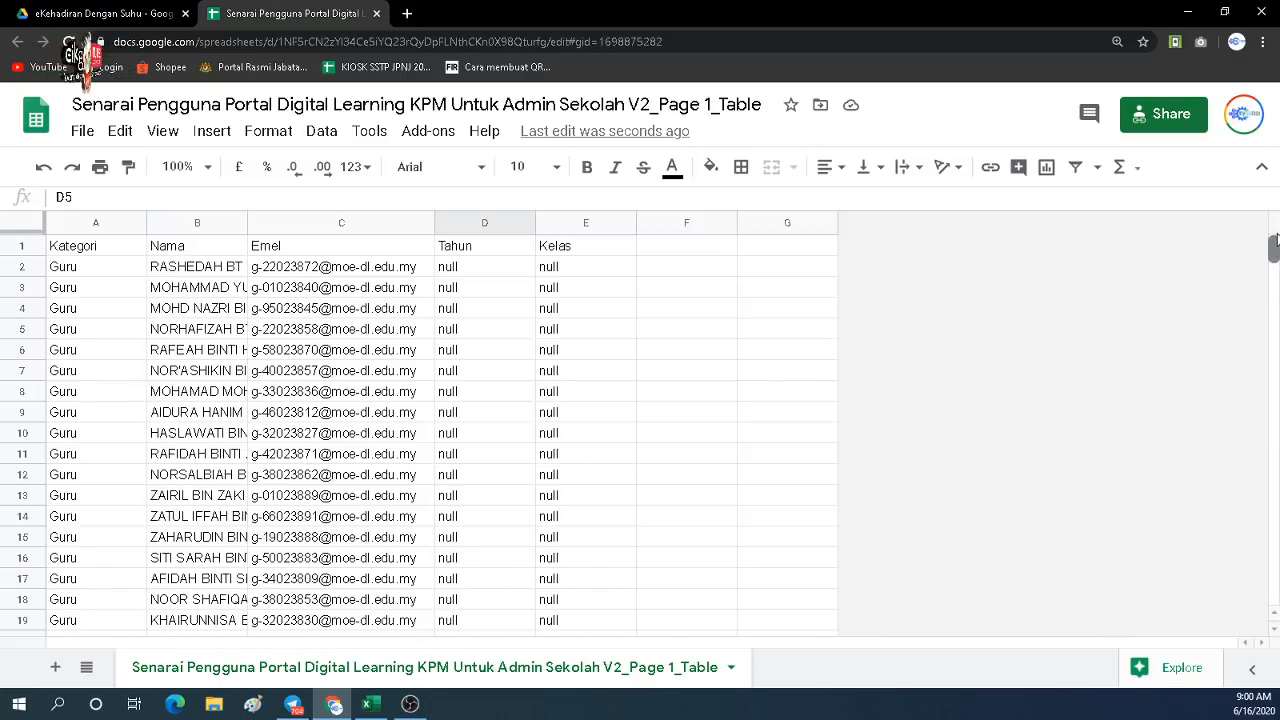
{"action": "left_click", "coordinate": [117, 250]}
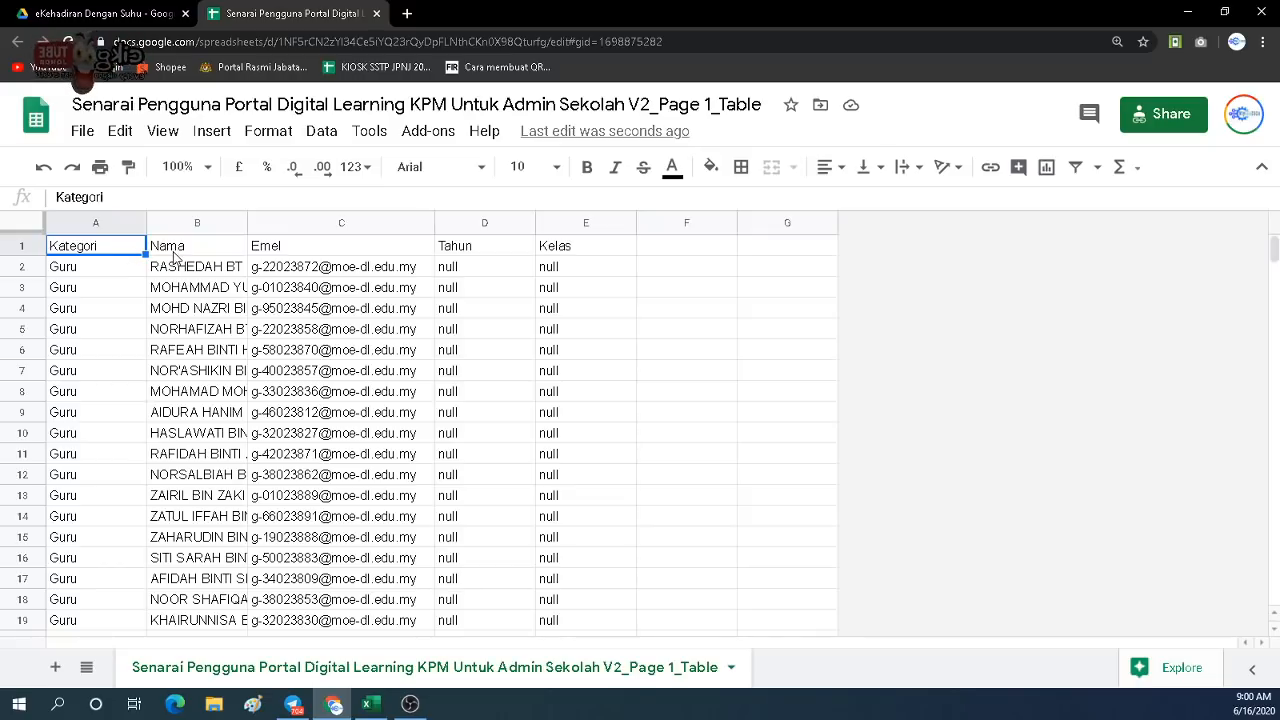
{"action": "left_click", "coordinate": [176, 257]}
{"action": "left_click", "coordinate": [101, 257]}
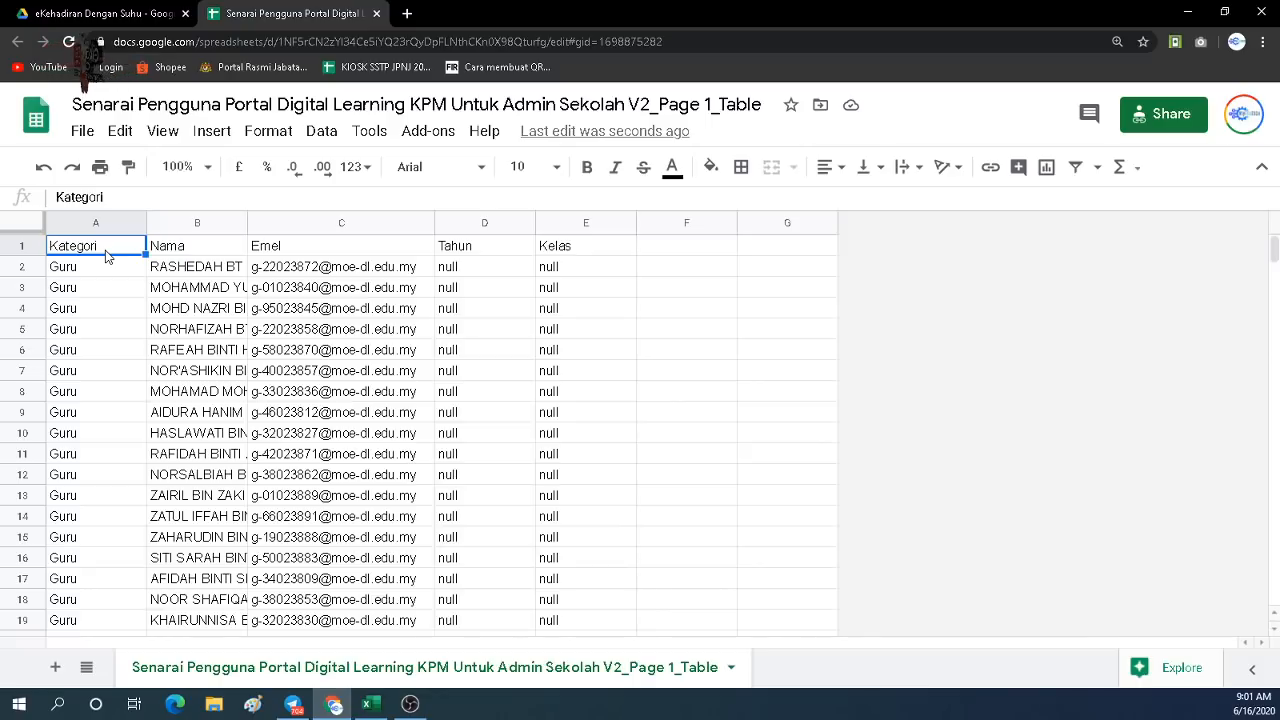
{"action": "left_click", "coordinate": [183, 252]}
{"action": "left_click", "coordinate": [303, 252]}
{"action": "left_click", "coordinate": [452, 250]}
{"action": "left_click", "coordinate": [578, 250]}
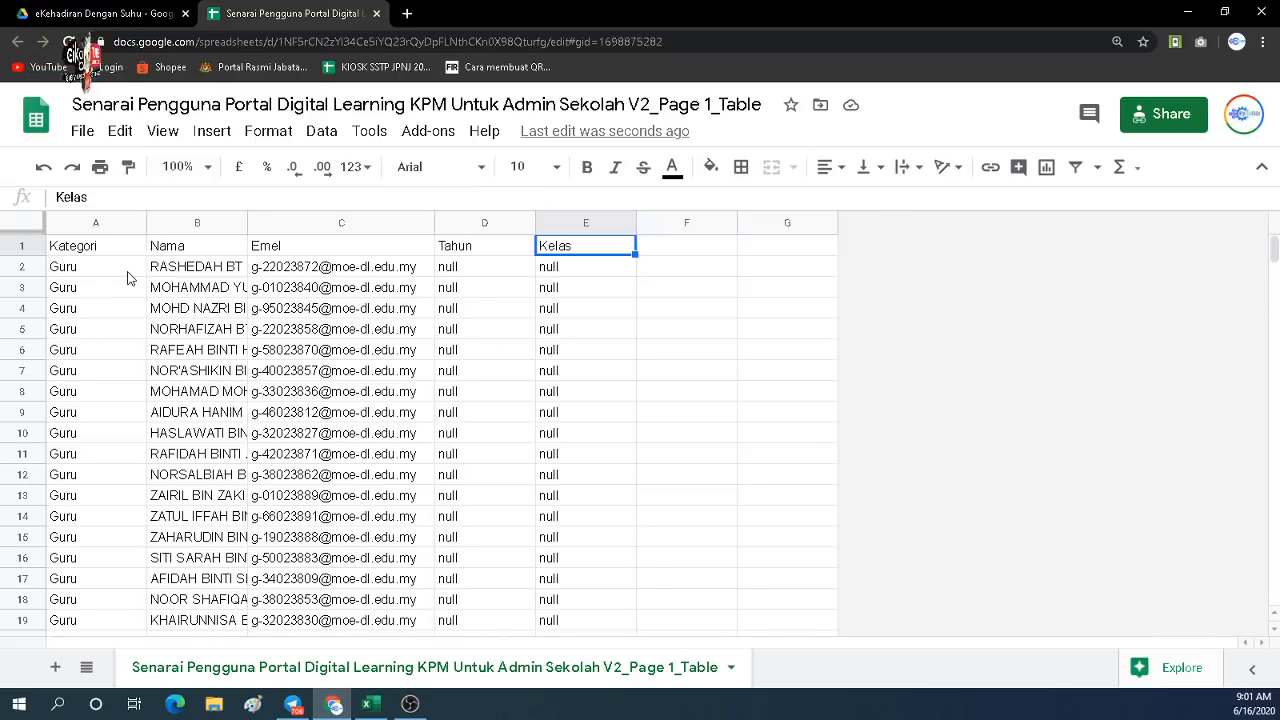
{"action": "left_click", "coordinate": [101, 12]}
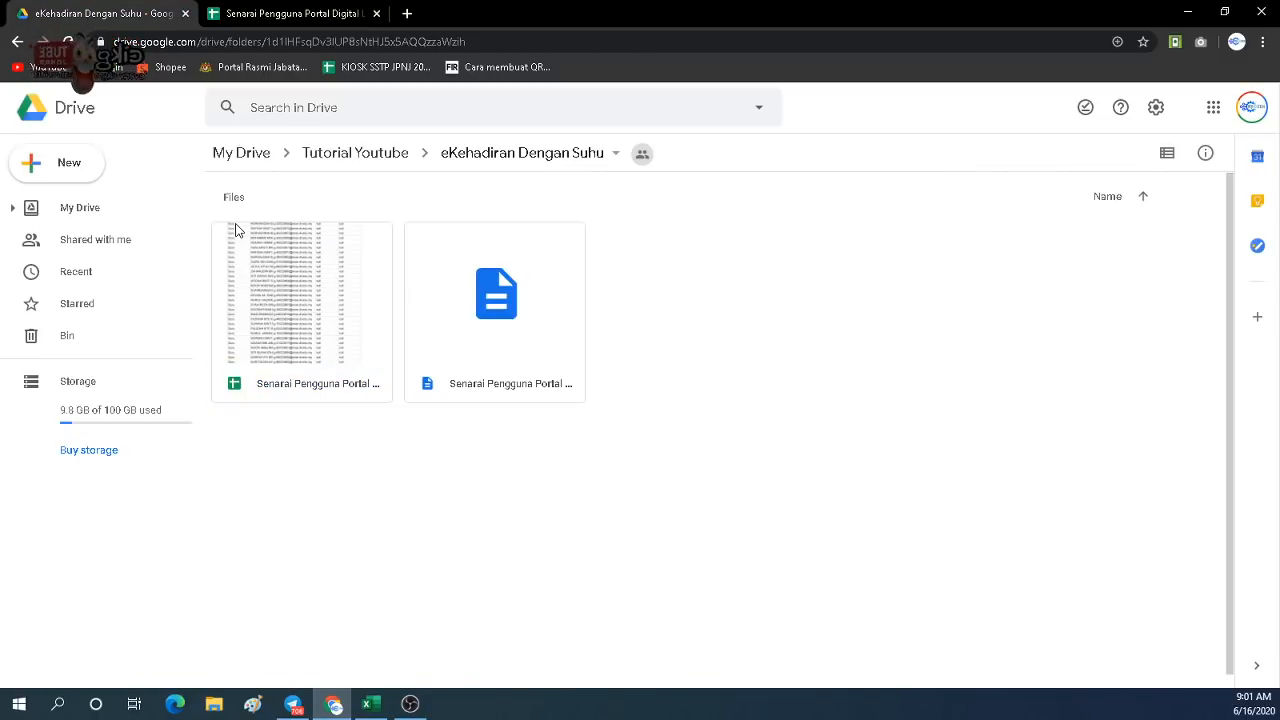
Create a new Google Form in the folder, accepting the folder's sharing.
{"action": "left_click", "coordinate": [75, 178]}
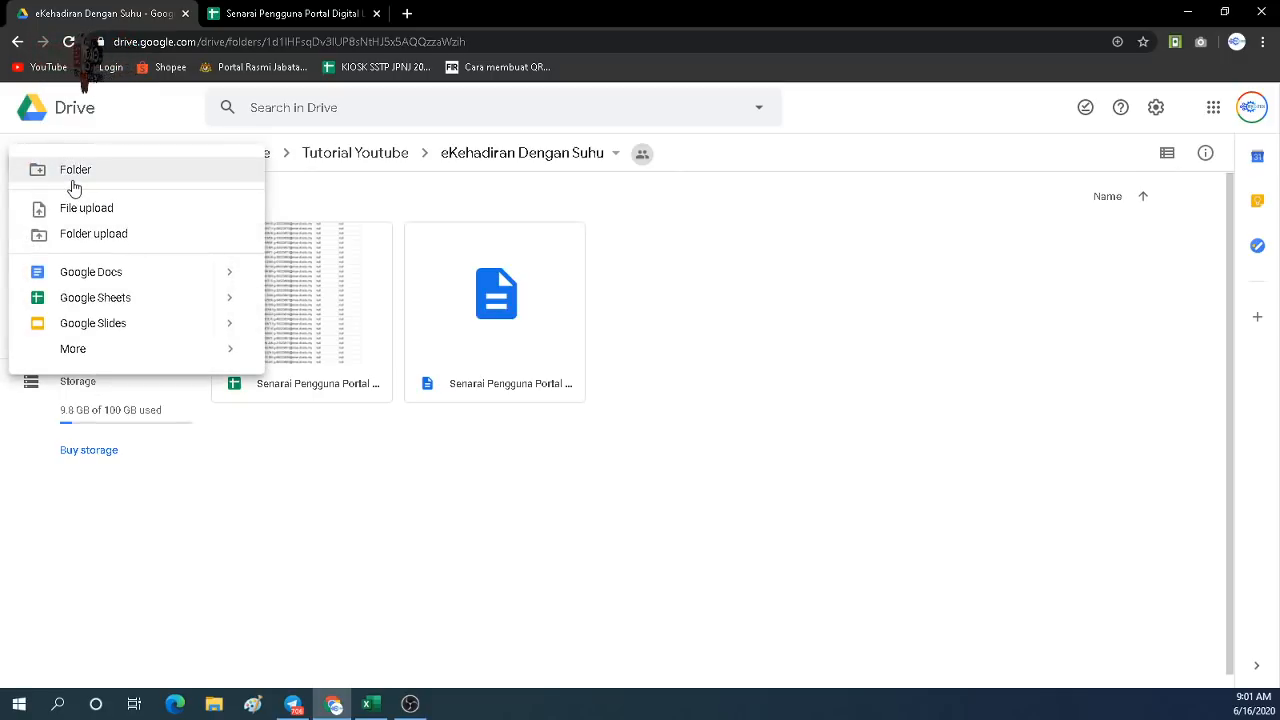
{"action": "mouse_move", "coordinate": [90, 352]}
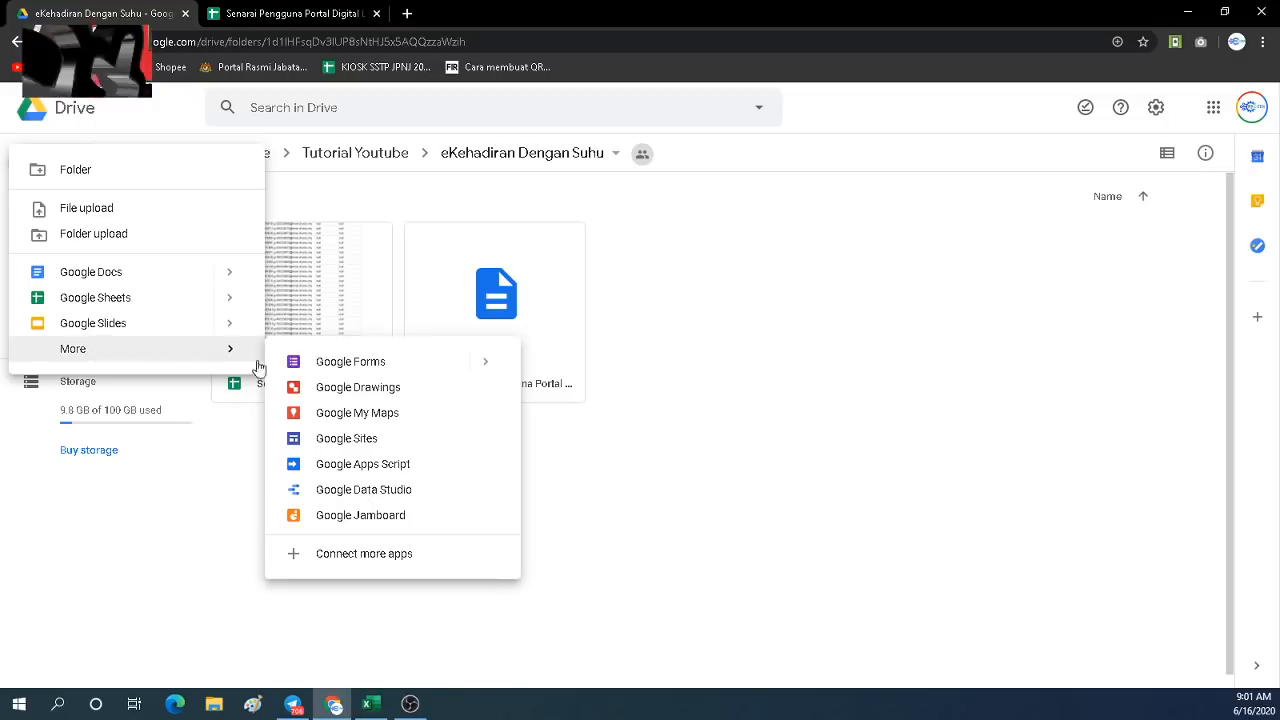
{"action": "left_click", "coordinate": [334, 362]}
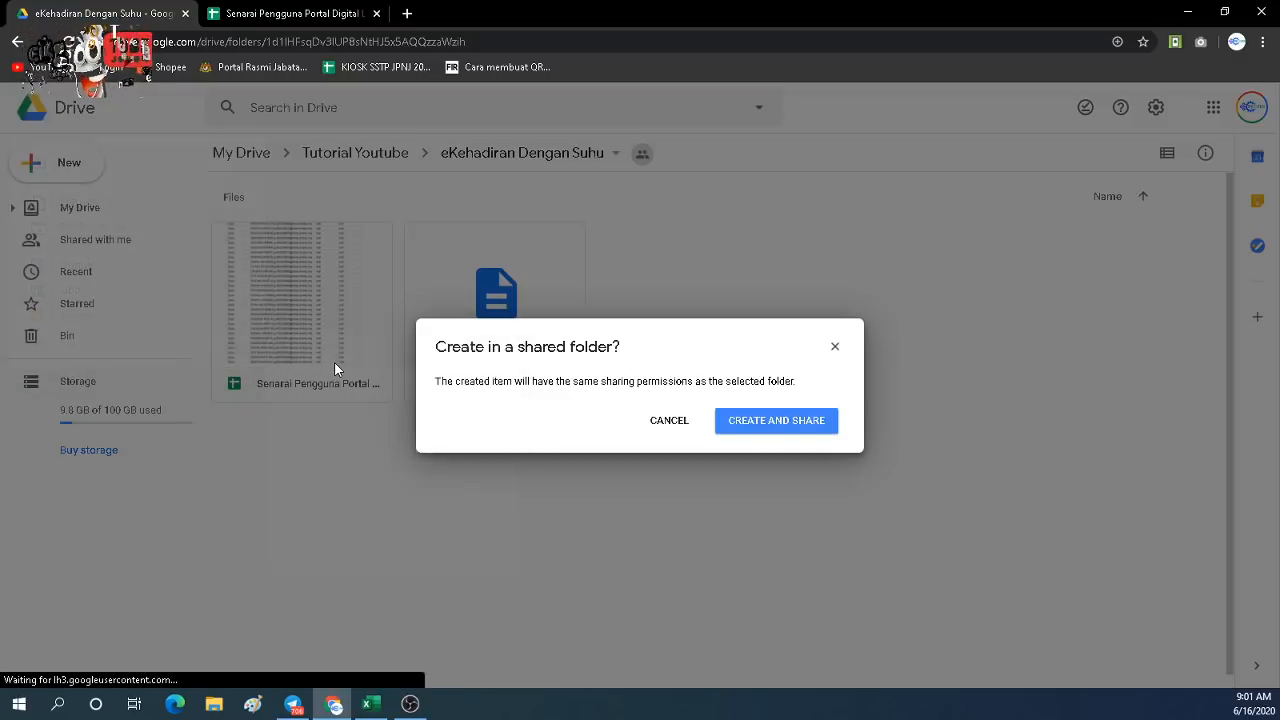
{"action": "left_click", "coordinate": [768, 422]}
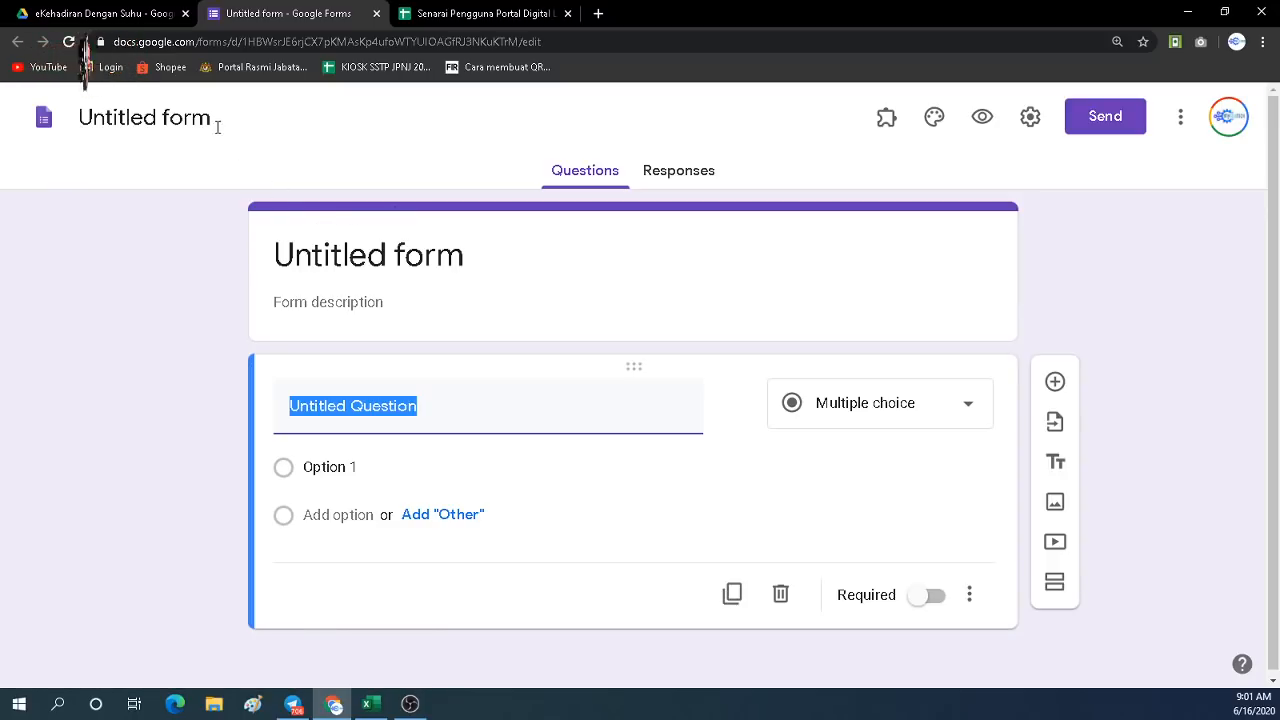
Glance at the user-list spreadsheet and return to the Drive folder.
{"action": "left_click", "coordinate": [124, 18]}
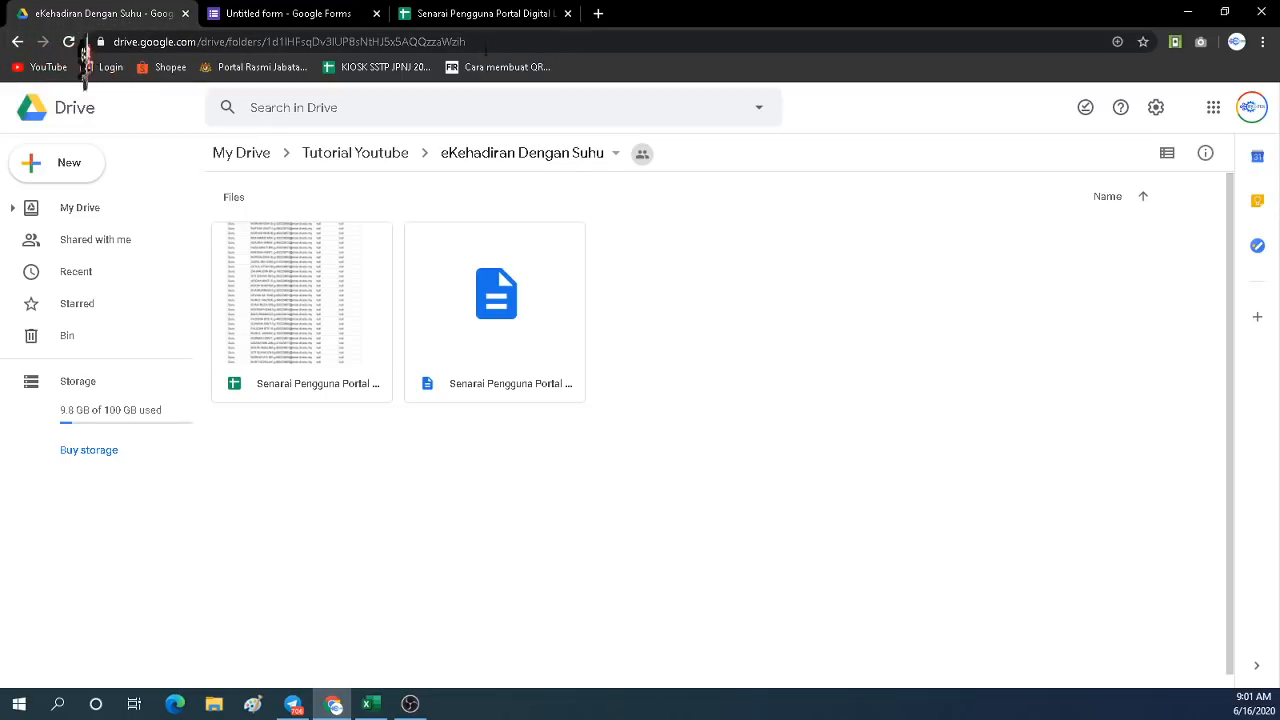
{"action": "left_click", "coordinate": [478, 18]}
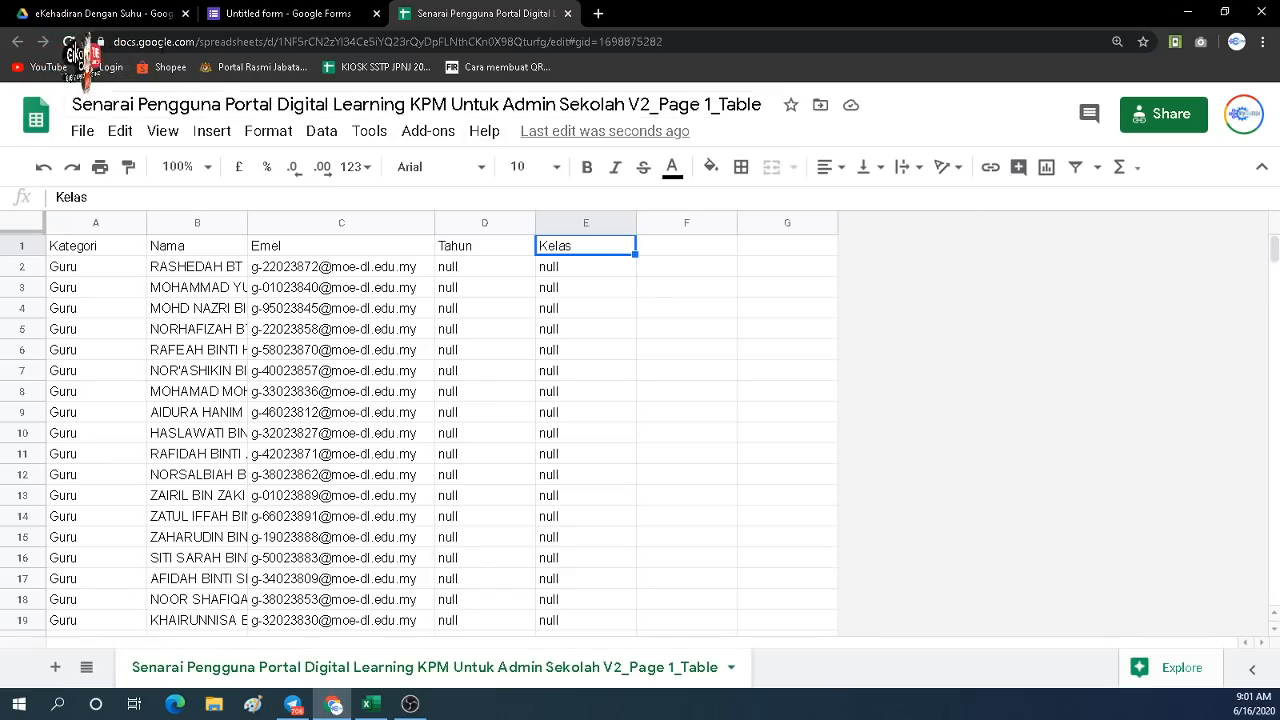
{"action": "left_click", "coordinate": [125, 15]}
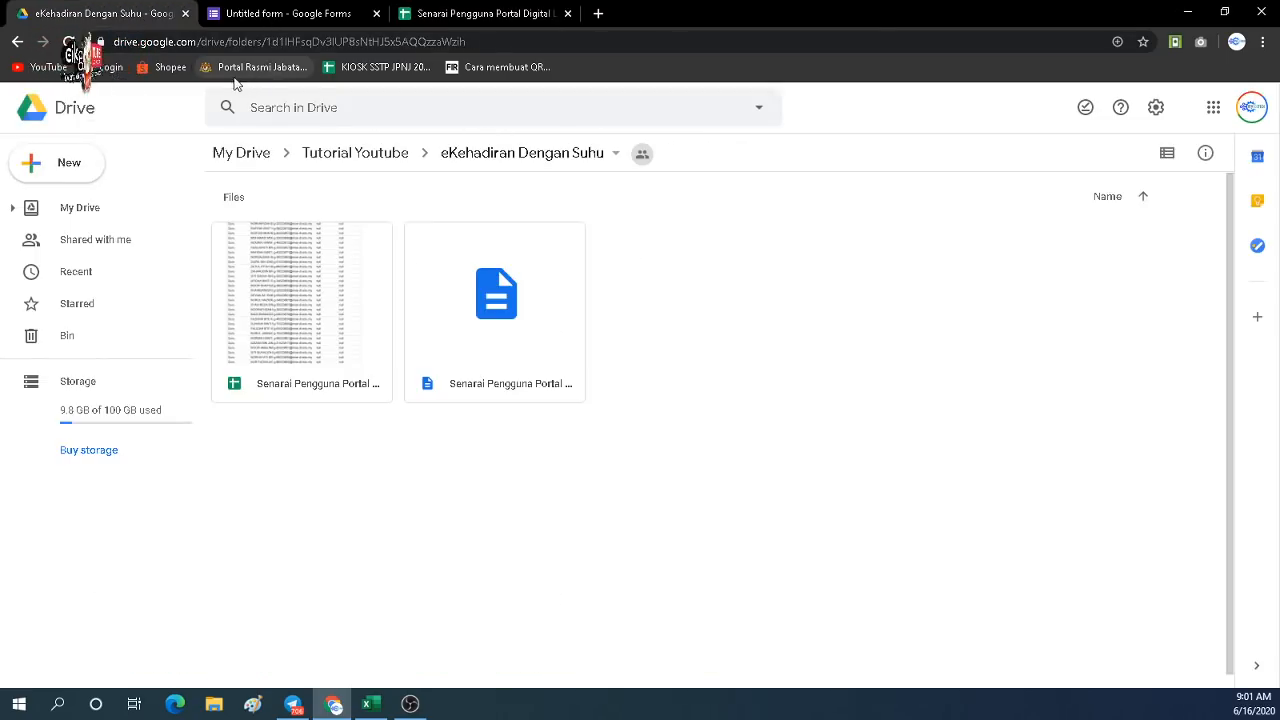
Title the form 'eKehadiran dengan Suhu SK Polis Kem' and use it as the file name.
{"action": "left_click", "coordinate": [243, 15]}
{"action": "left_click", "coordinate": [366, 252]}
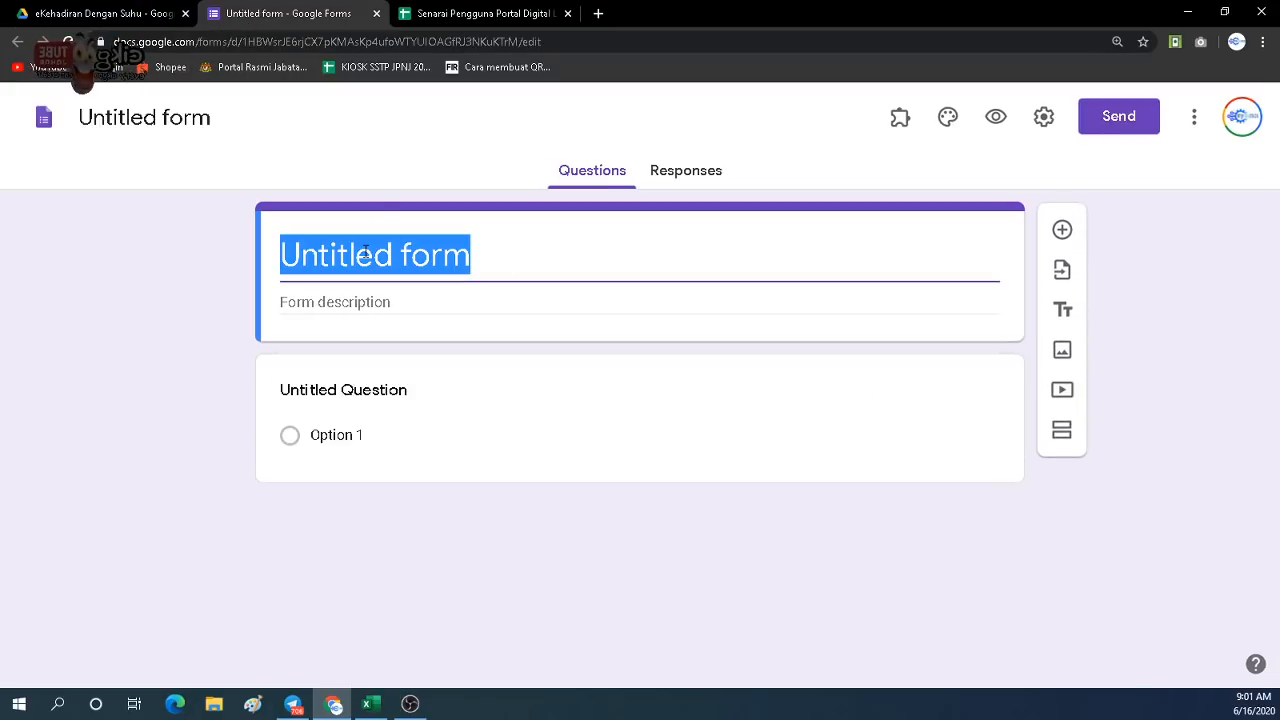
{"action": "type", "text": "eKe"}
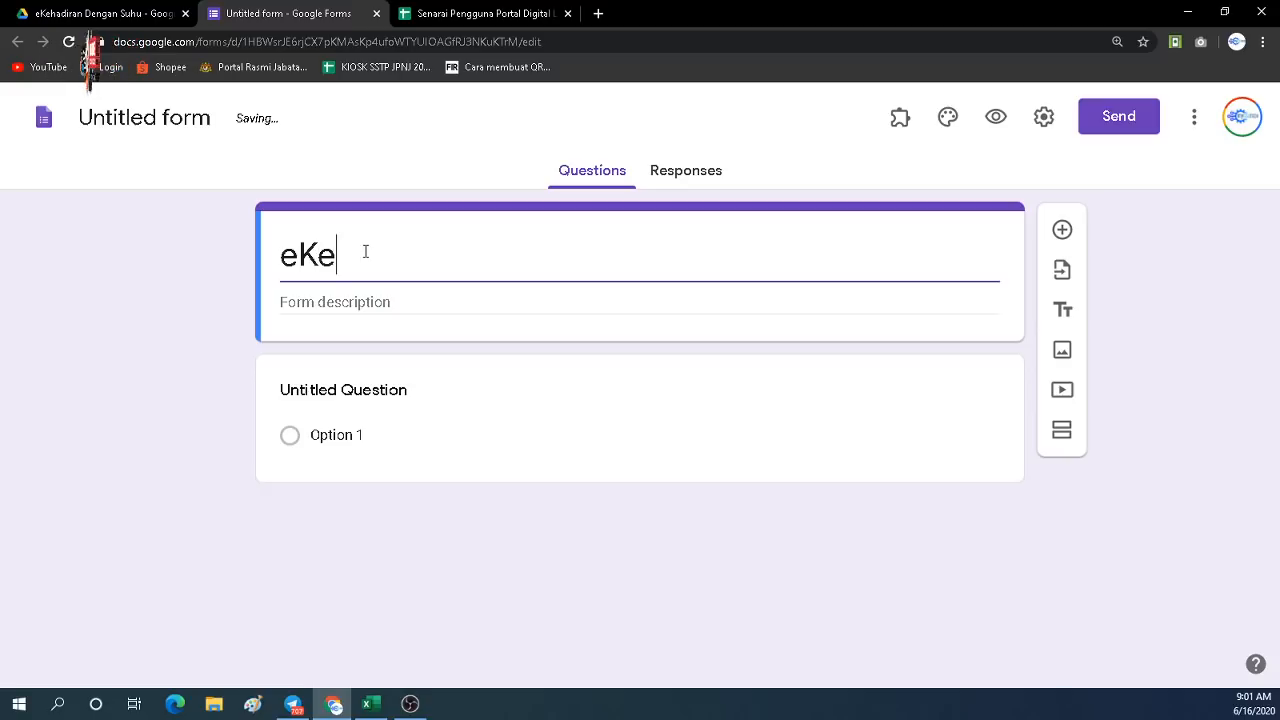
{"action": "type", "text": "hadiran "}
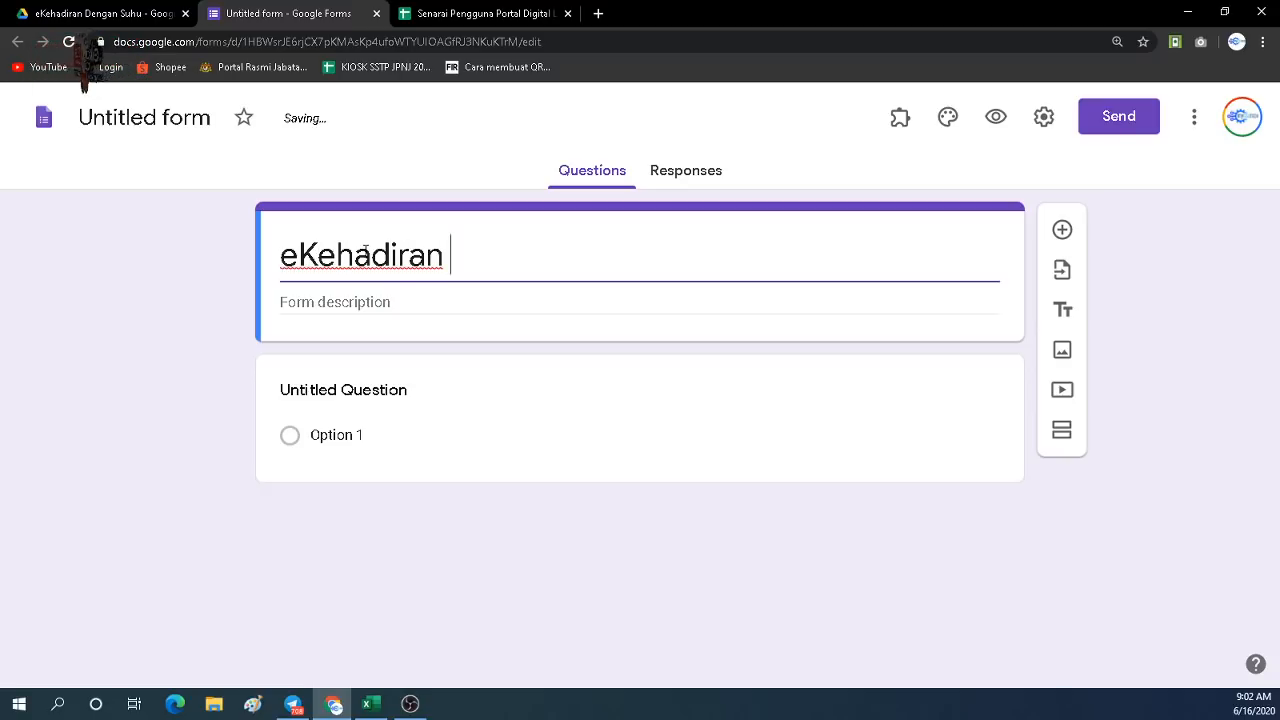
{"action": "type", "text": "denga"}
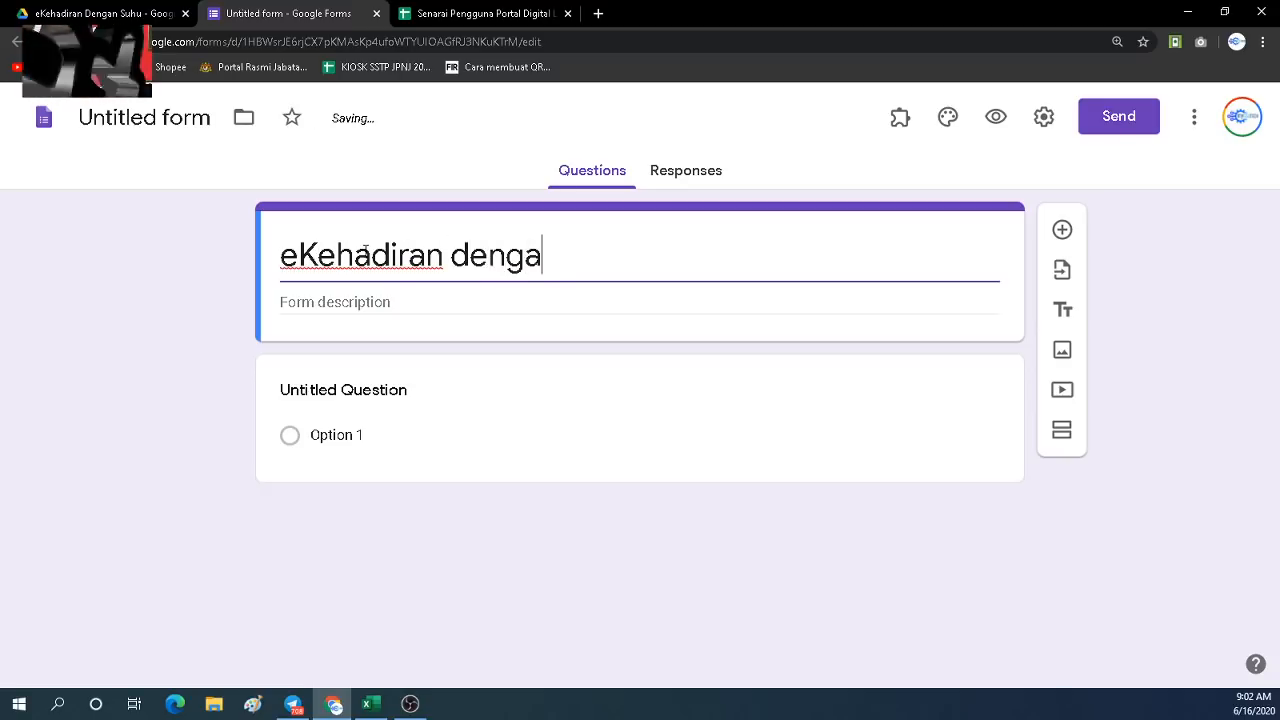
{"action": "type", "text": "n Suhu SK"}
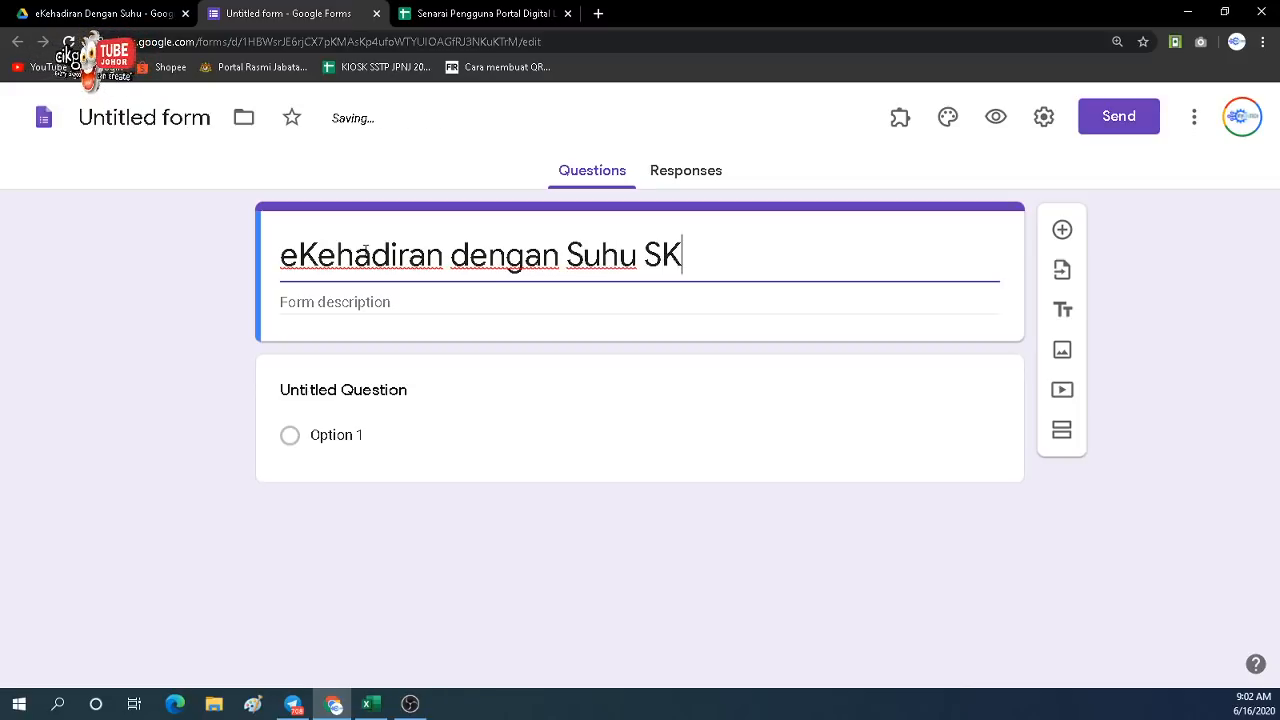
{"action": "type", "text": " Poli"}
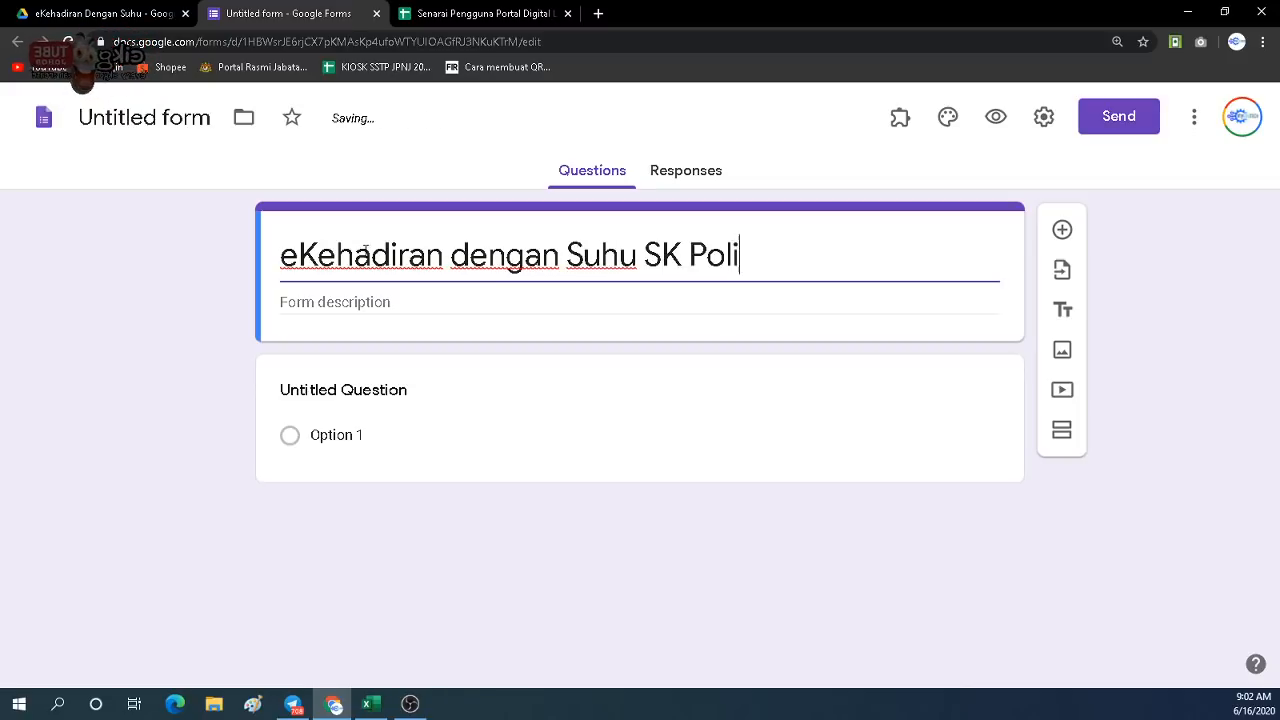
{"action": "type", "text": "s Ken"}
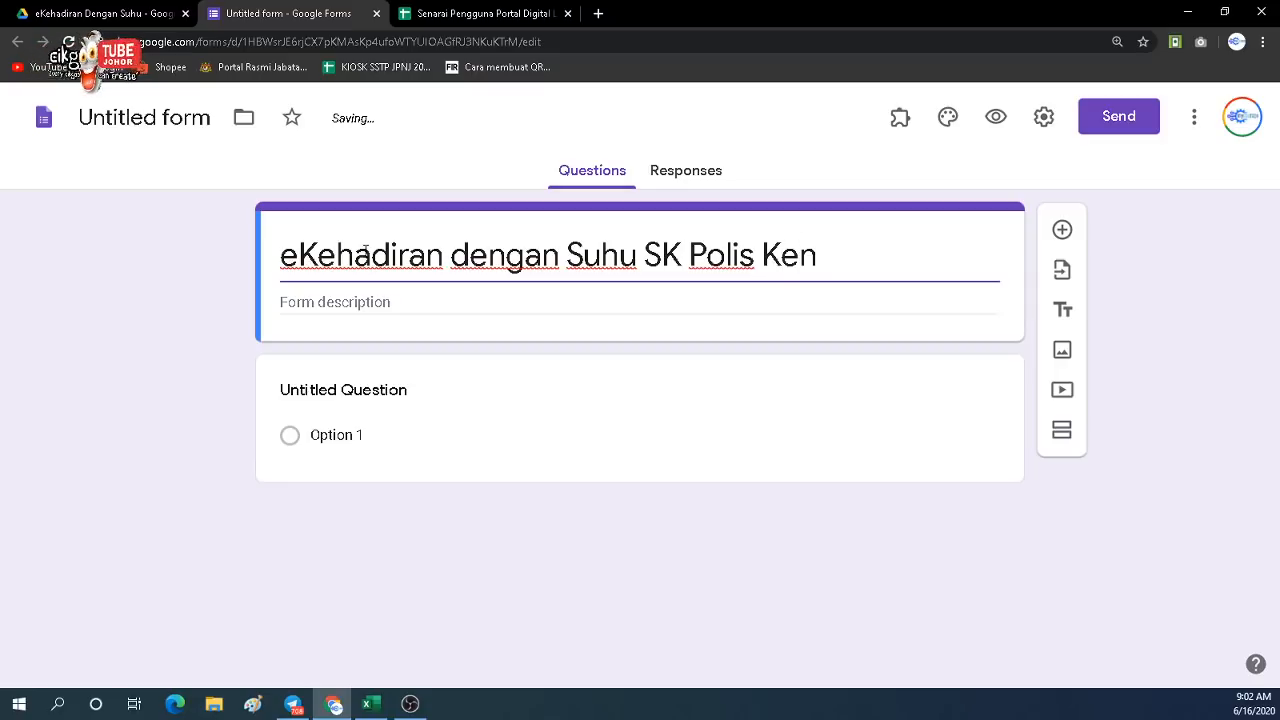
{"action": "key", "text": "BackSpace"}
{"action": "type", "text": "m"}
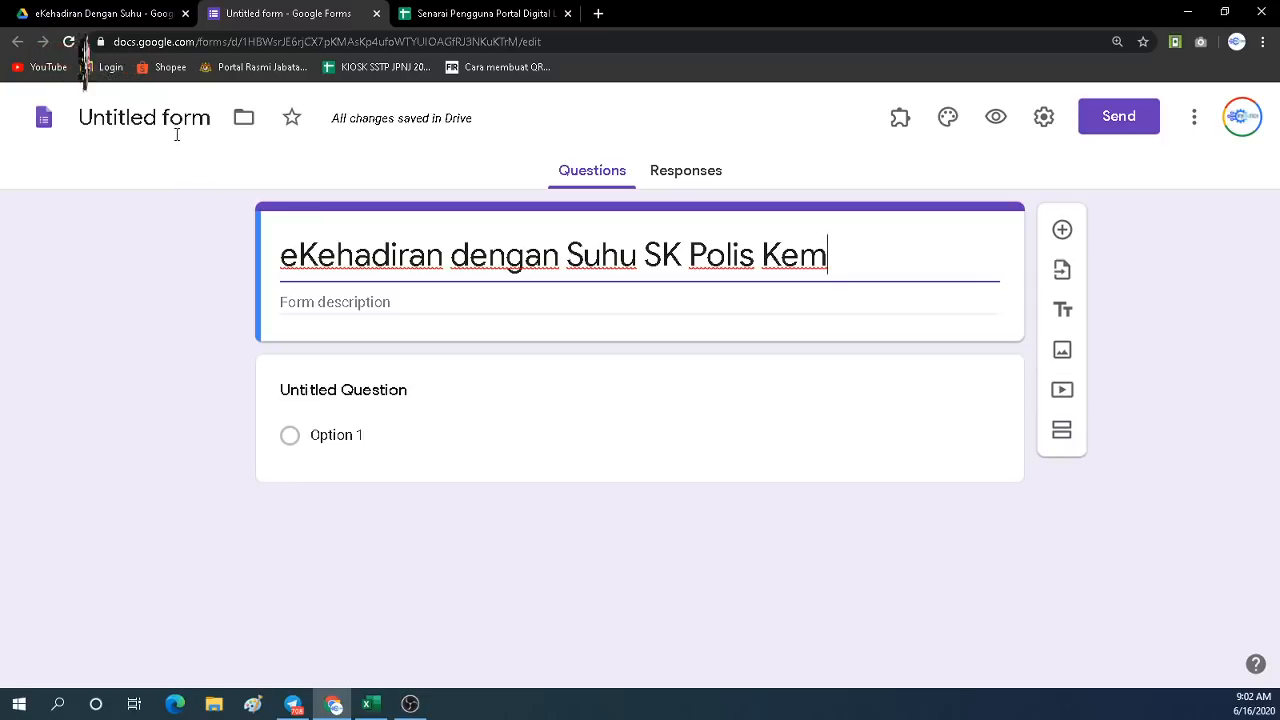
{"action": "left_click", "coordinate": [112, 117]}
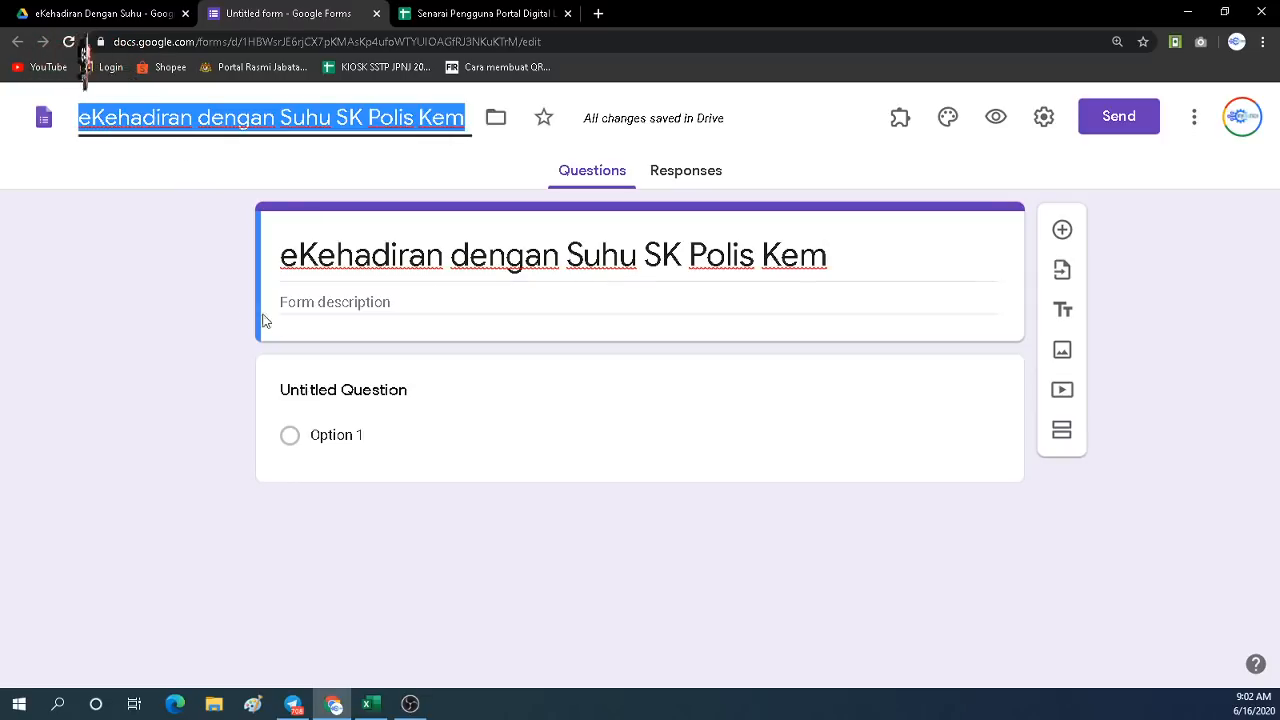
{"action": "left_click", "coordinate": [174, 318]}
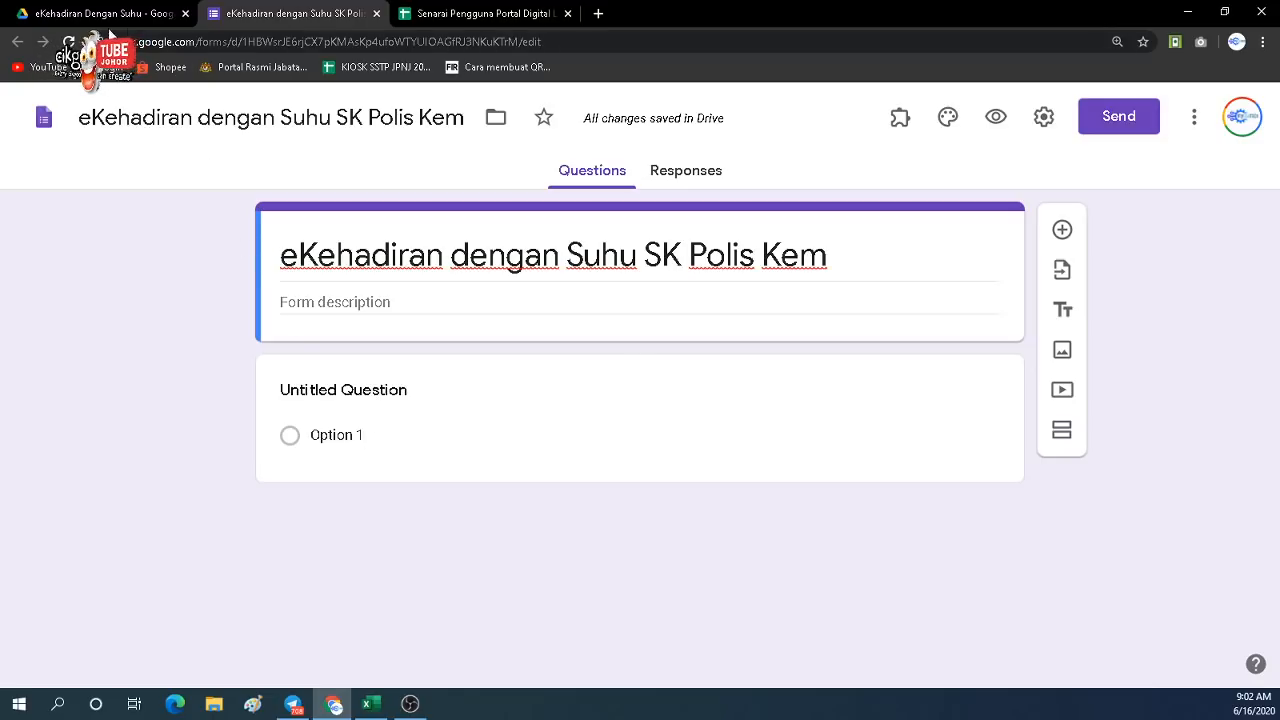
{"action": "left_click", "coordinate": [433, 16]}
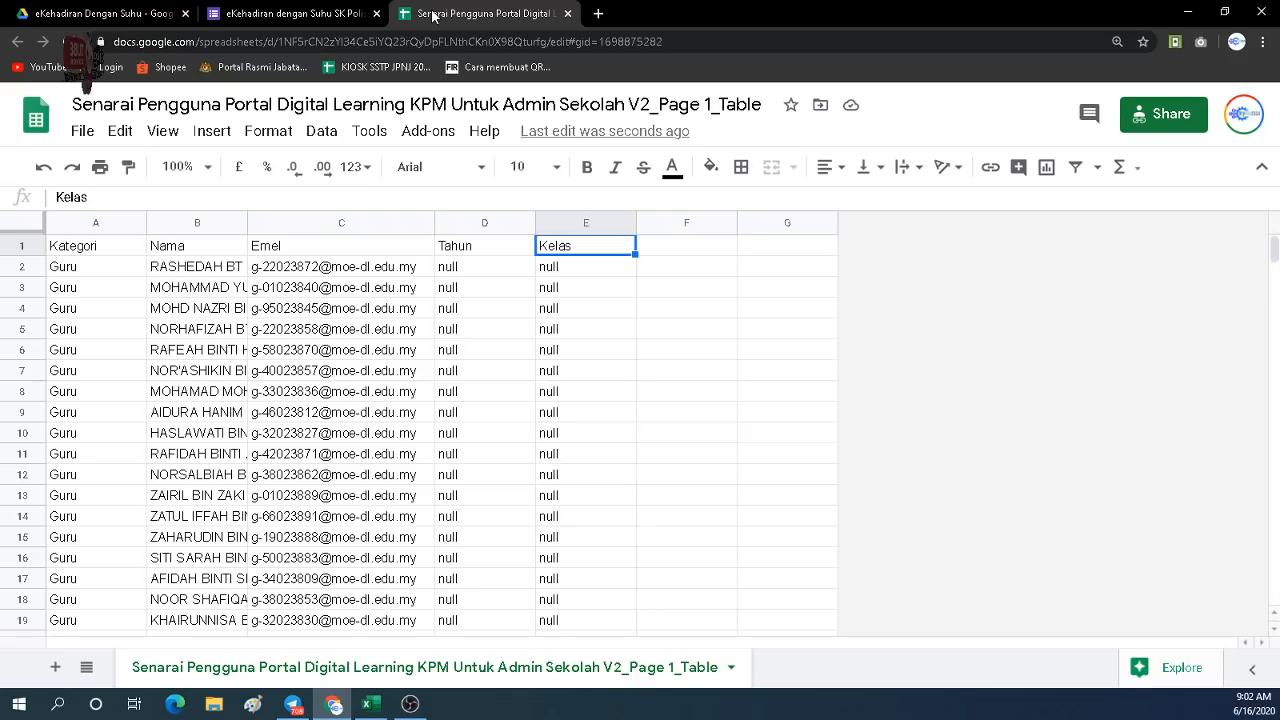
{"action": "left_click", "coordinate": [104, 254]}
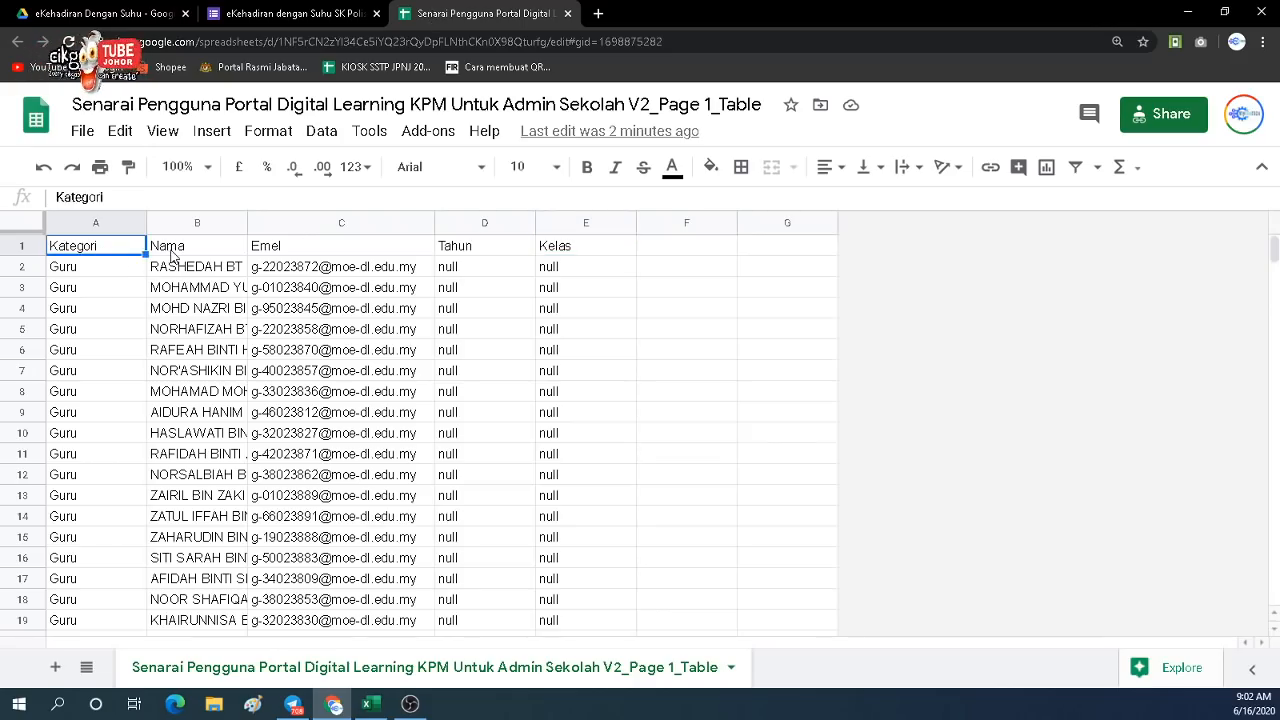
{"action": "left_click", "coordinate": [172, 256]}
{"action": "left_click", "coordinate": [289, 257]}
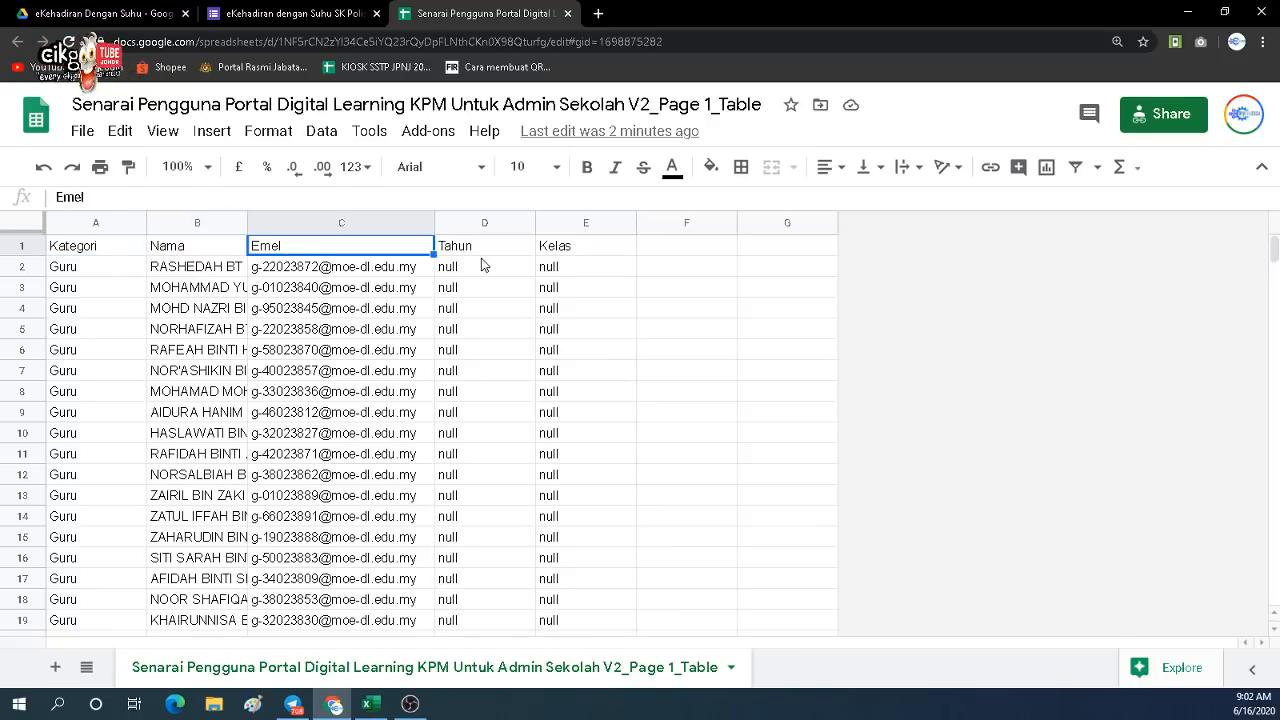
{"action": "left_click", "coordinate": [118, 250]}
{"action": "left_click", "coordinate": [203, 247]}
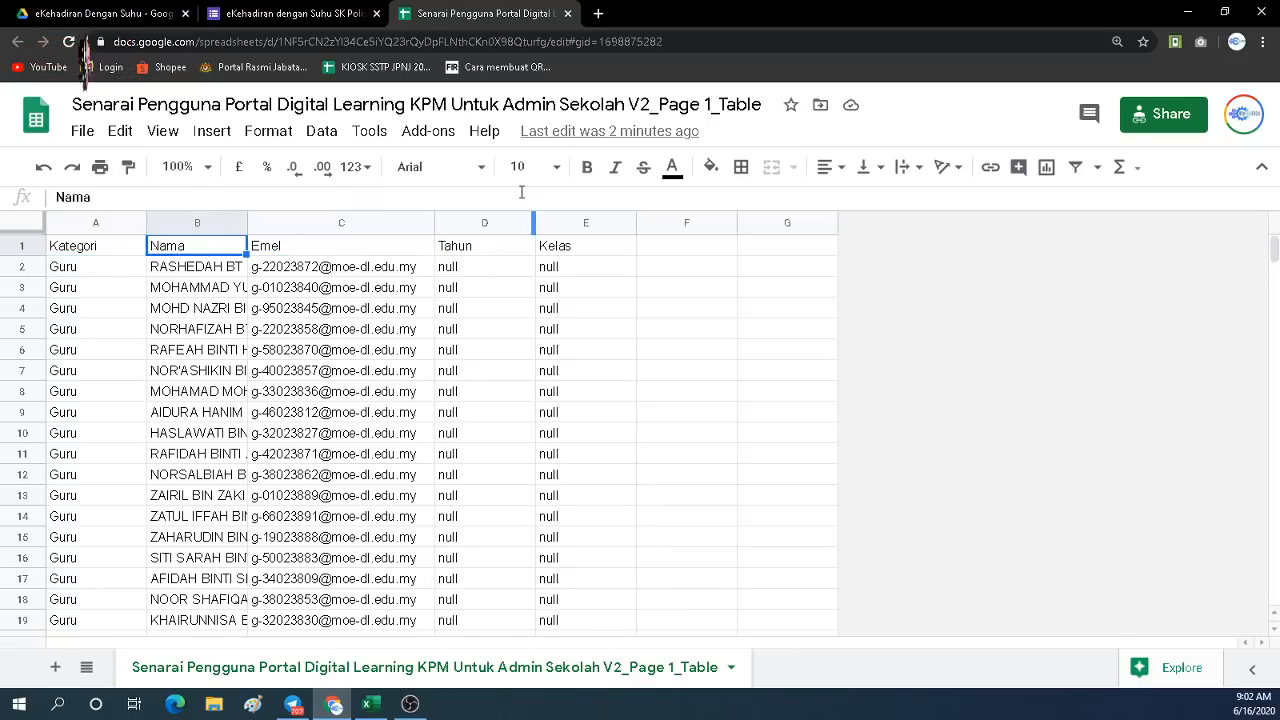
{"action": "left_click", "coordinate": [290, 14]}
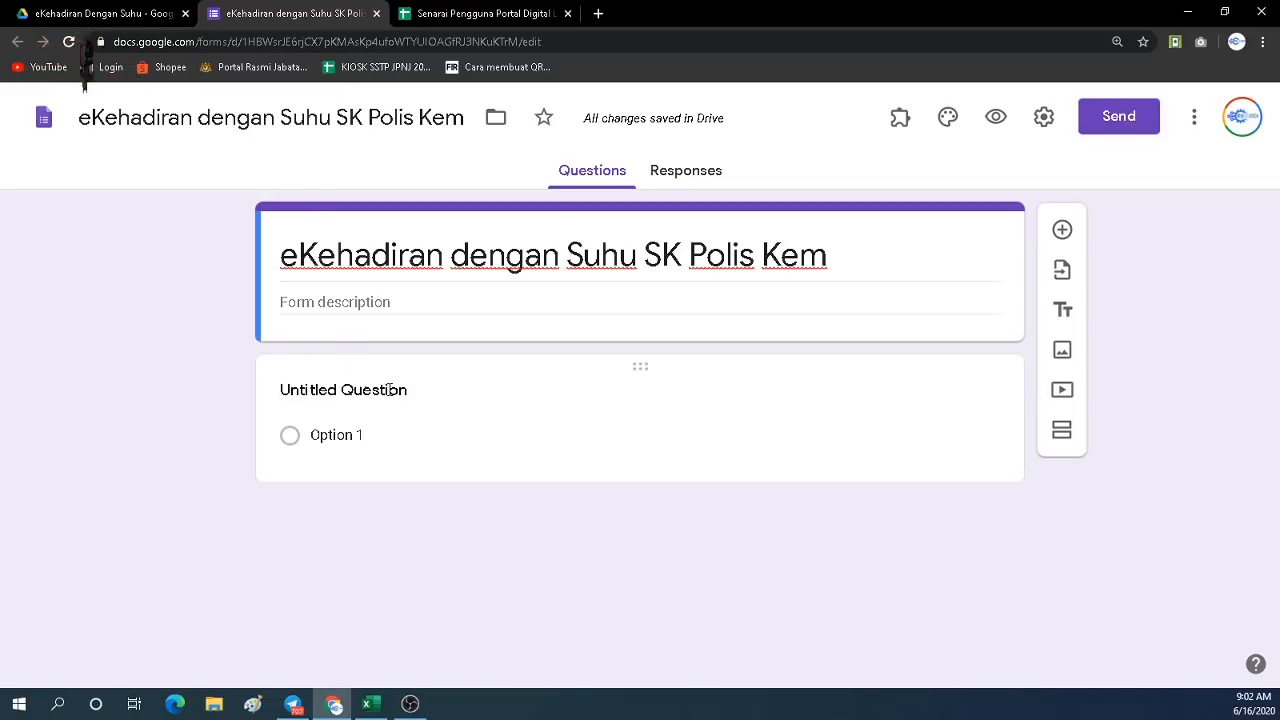
Turn the first question into a short-answer 'Kategori' question and duplicate it.
{"action": "left_click", "coordinate": [797, 395]}
{"action": "left_click", "coordinate": [966, 410]}
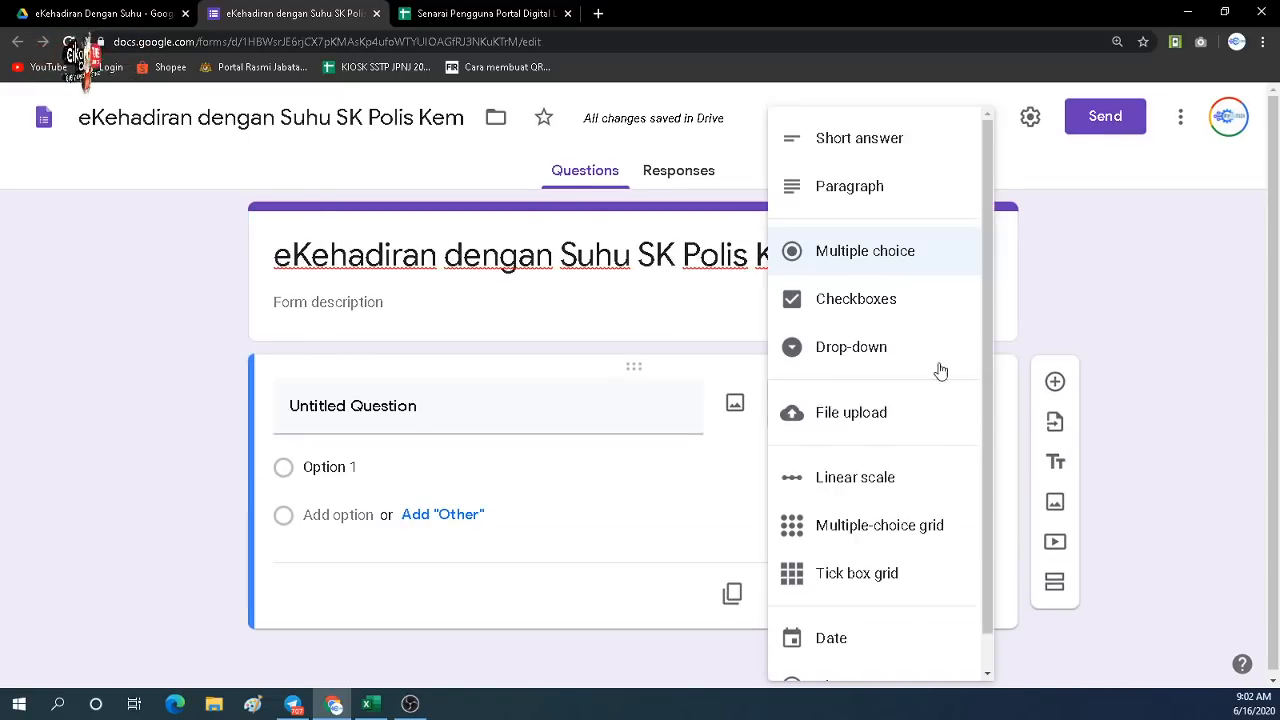
{"action": "left_click", "coordinate": [883, 162]}
{"action": "left_click", "coordinate": [421, 412]}
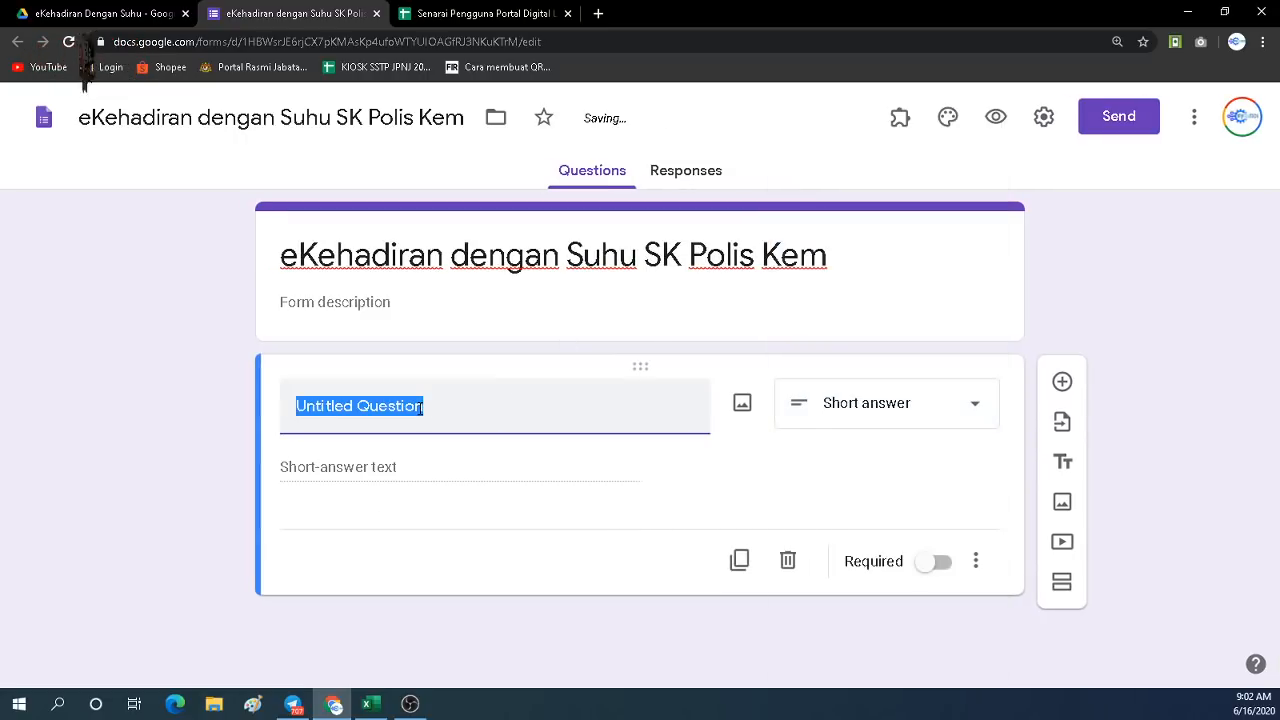
{"action": "type", "text": "Kategri"}
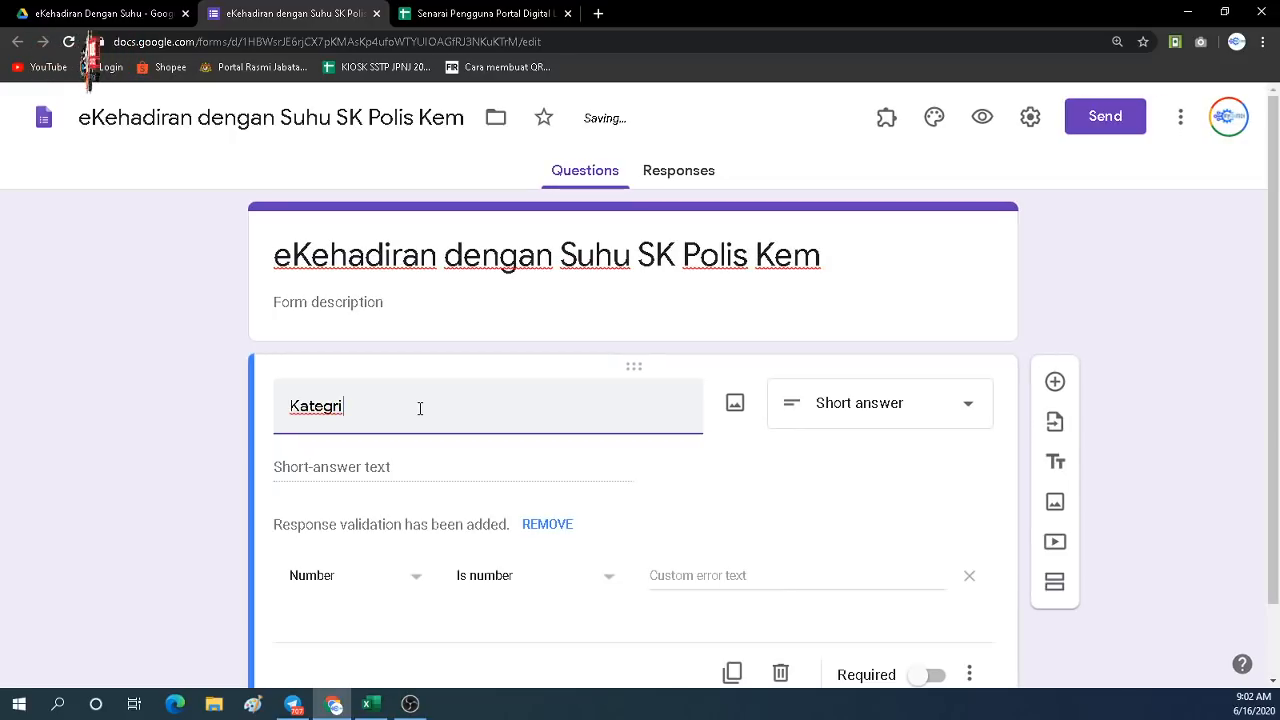
{"action": "key", "text": "BackSpace"}
{"action": "key", "text": "BackSpace"}
{"action": "type", "text": "or"}
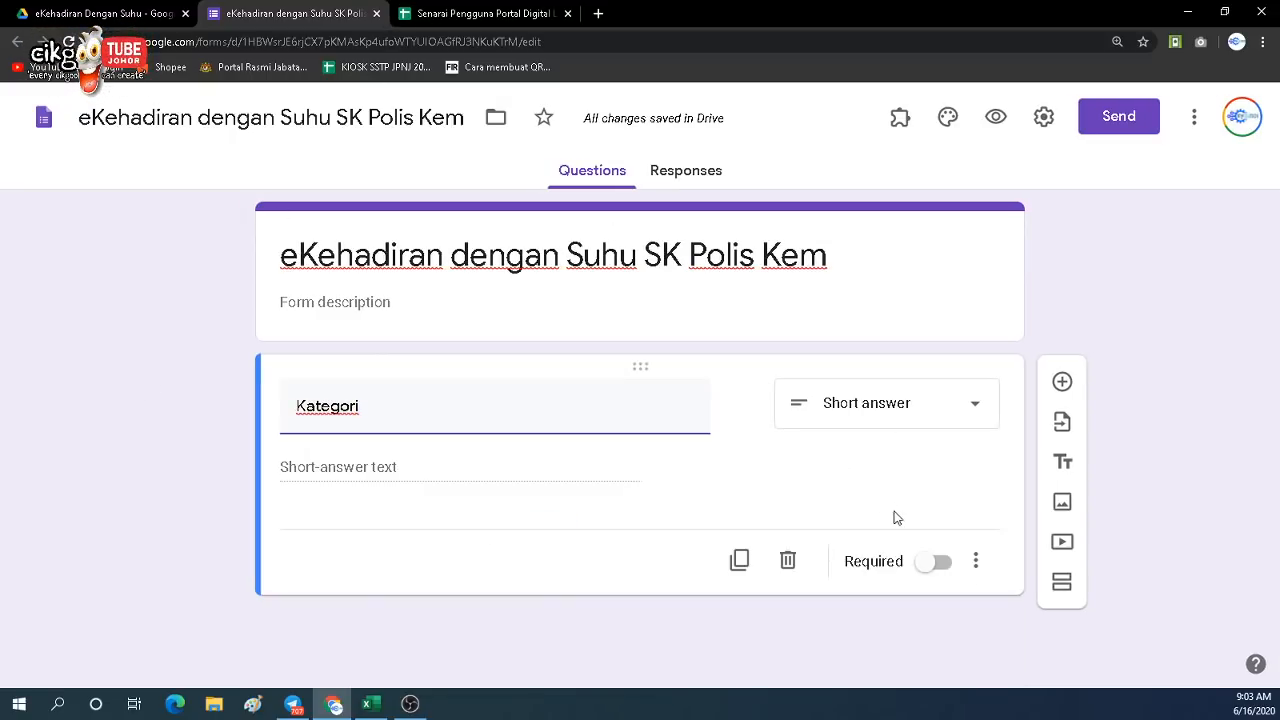
{"action": "left_click", "coordinate": [741, 562]}
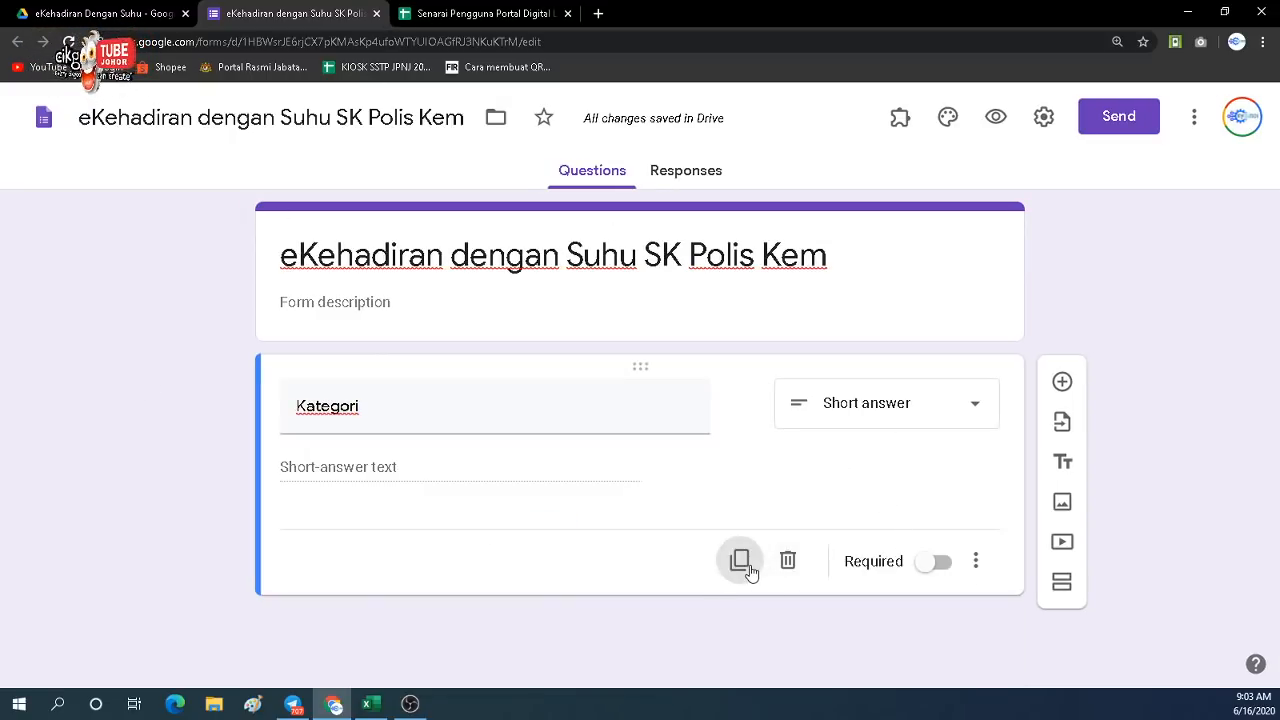
{"action": "left_click", "coordinate": [467, 22]}
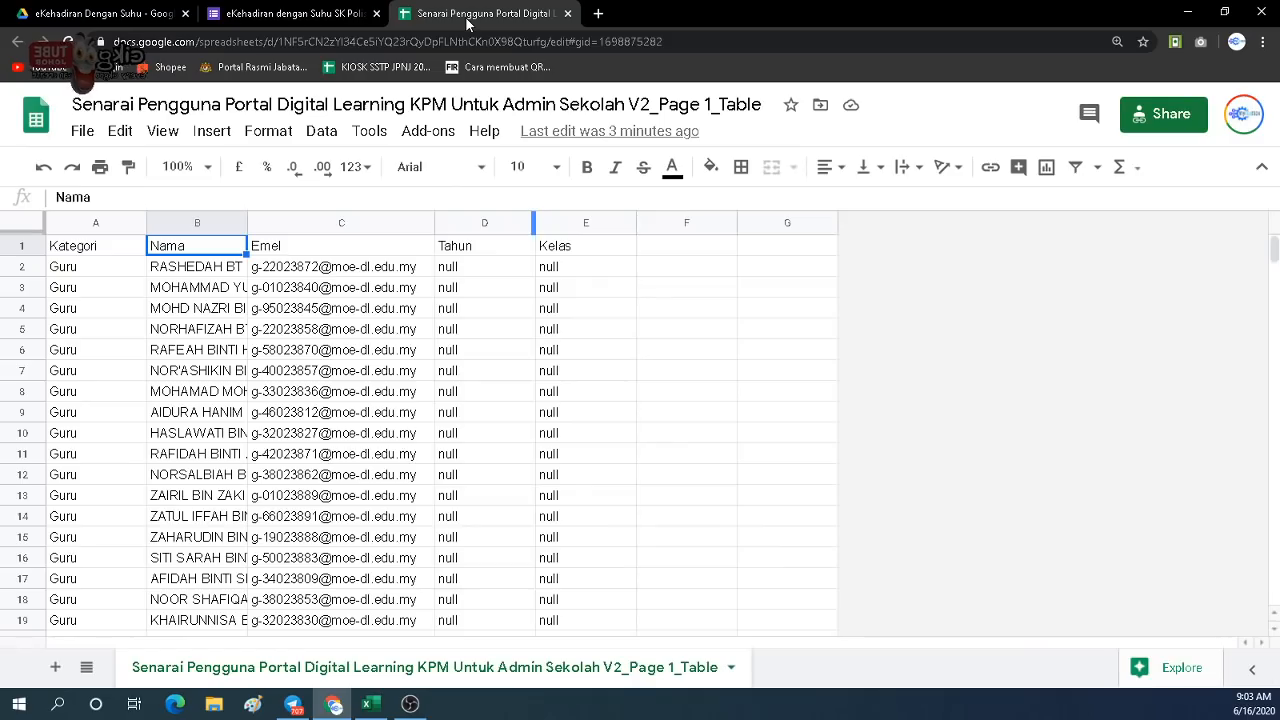
Retitle the copy 'Nama', duplicate it as 'Emel', and remove Emel's number validation.
{"action": "left_click", "coordinate": [305, 15]}
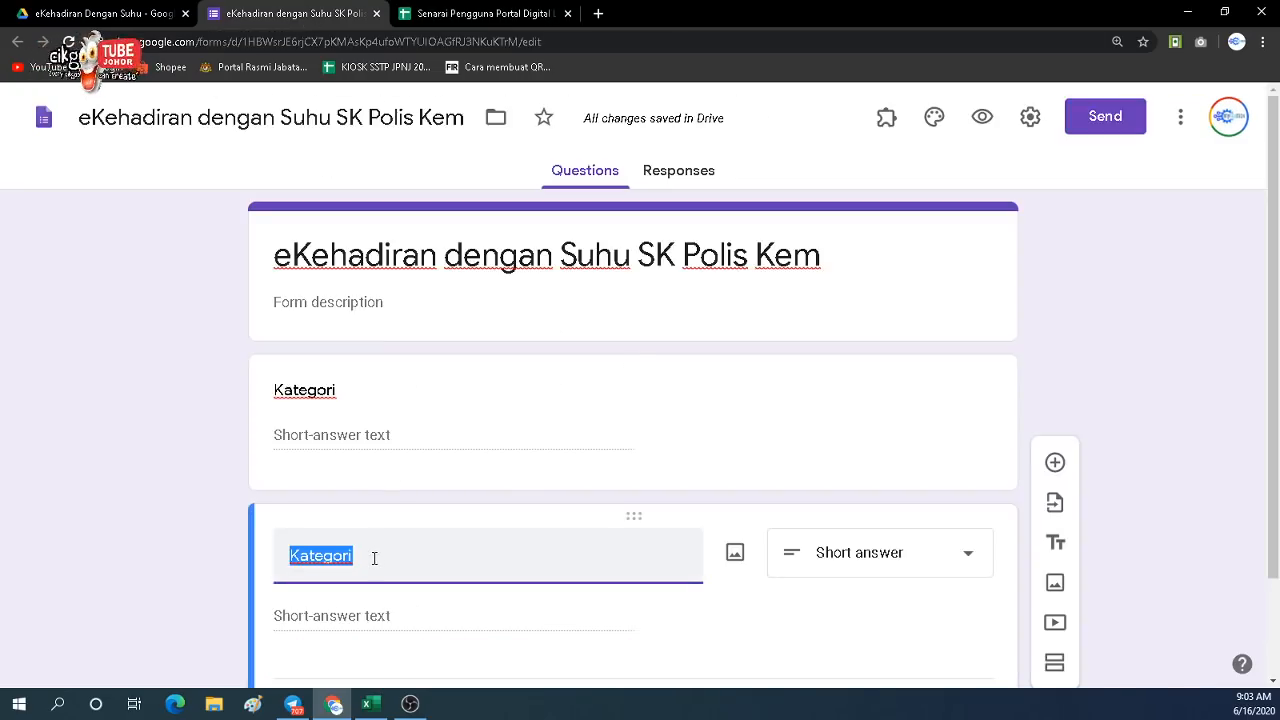
{"action": "type", "text": "Nama"}
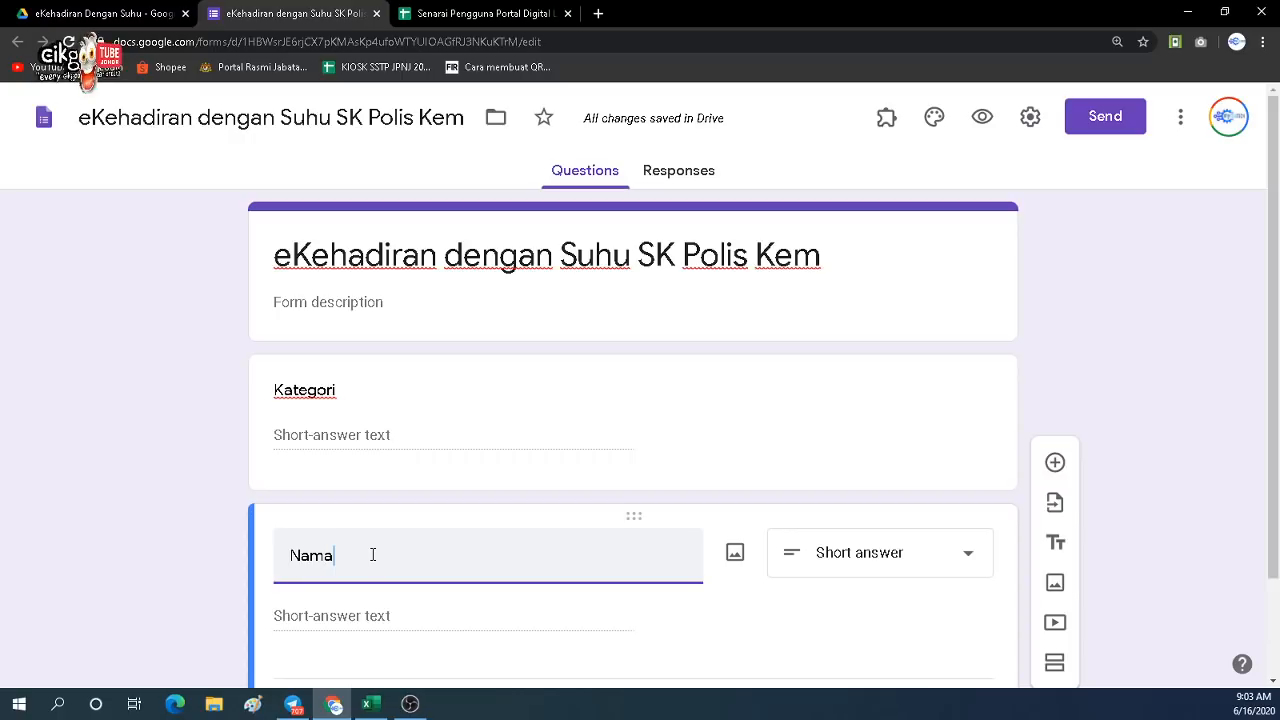
{"action": "scroll", "coordinate": [460, 540], "scroll_direction": "down", "scroll_amount": 1}
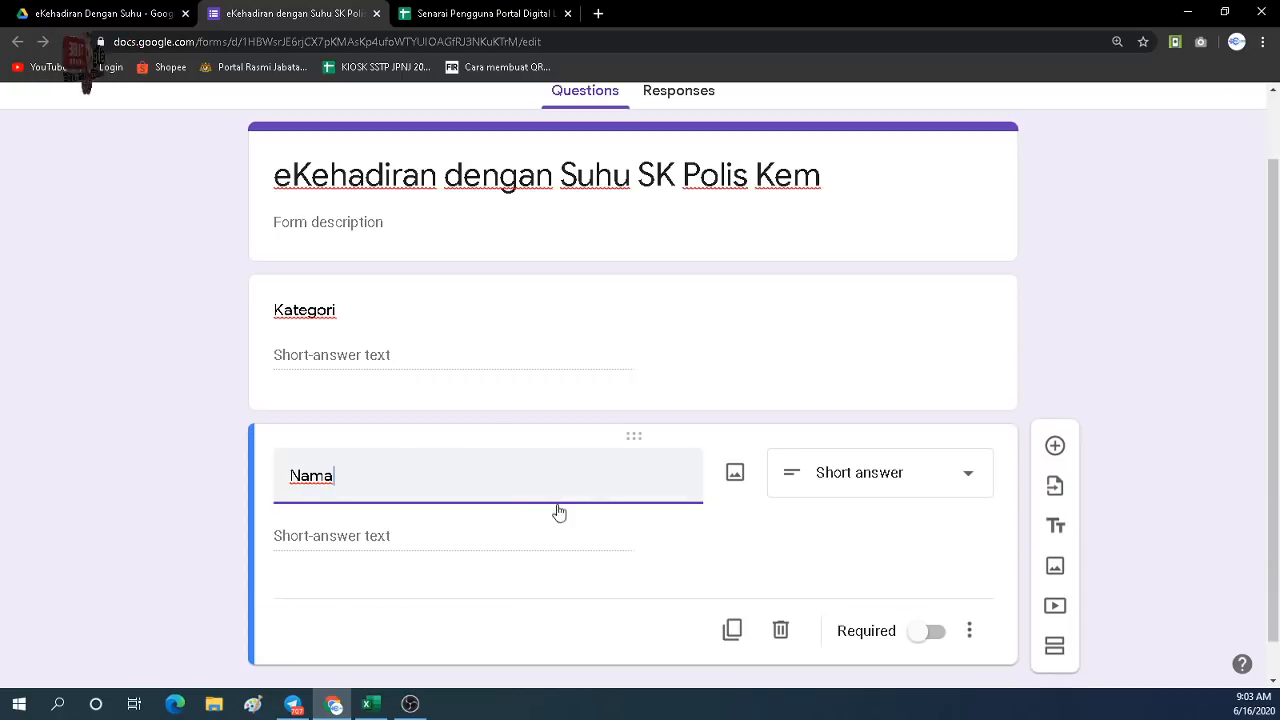
{"action": "left_click", "coordinate": [733, 630]}
{"action": "left_click", "coordinate": [486, 16]}
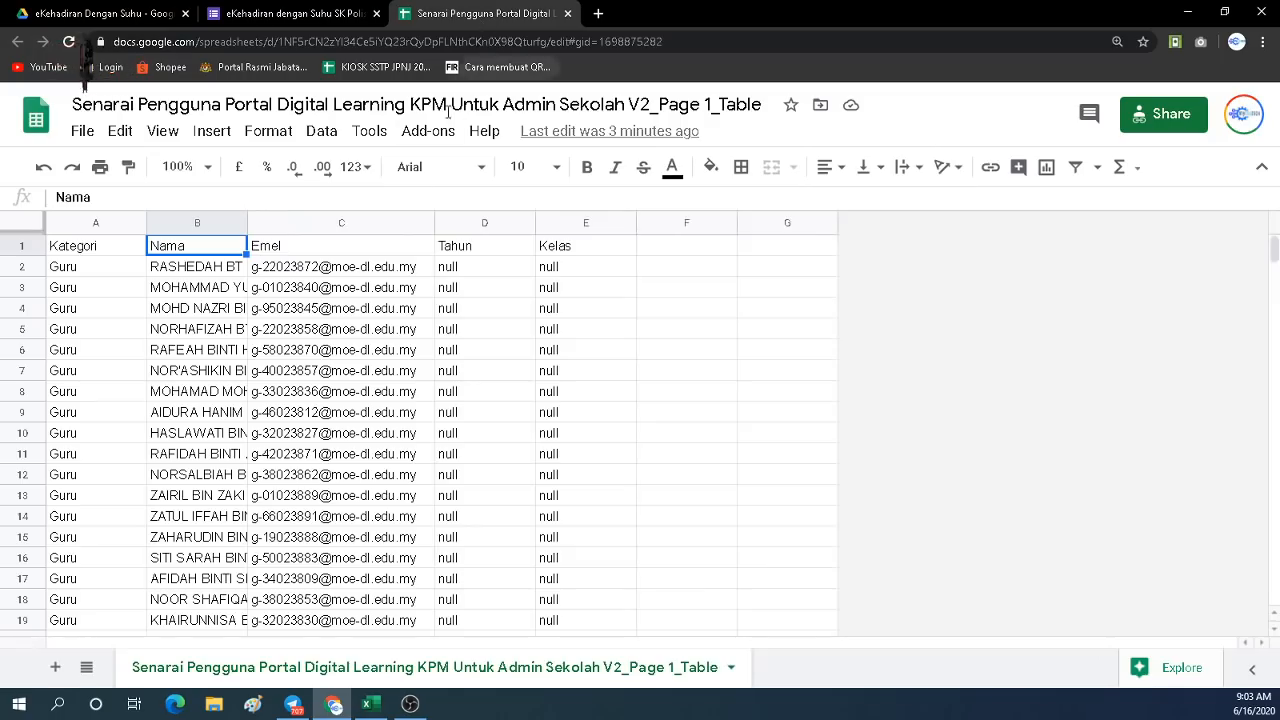
{"action": "left_click", "coordinate": [318, 16]}
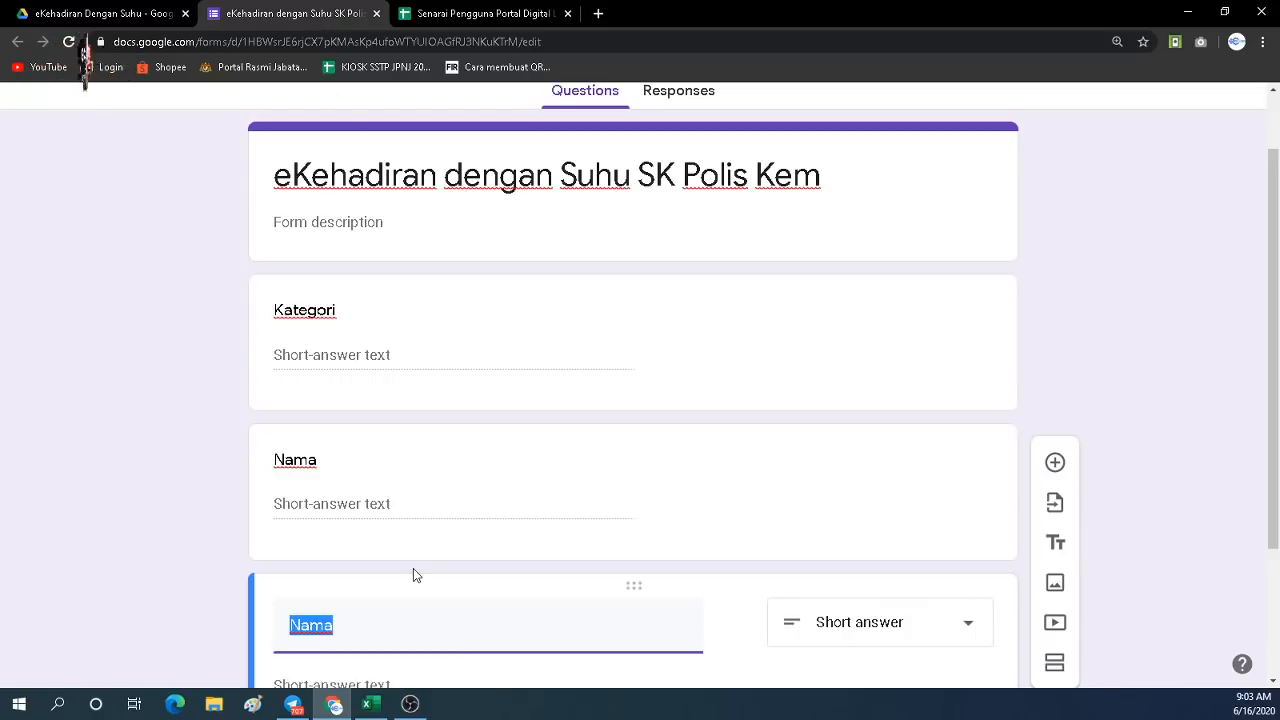
{"action": "type", "text": "Emel"}
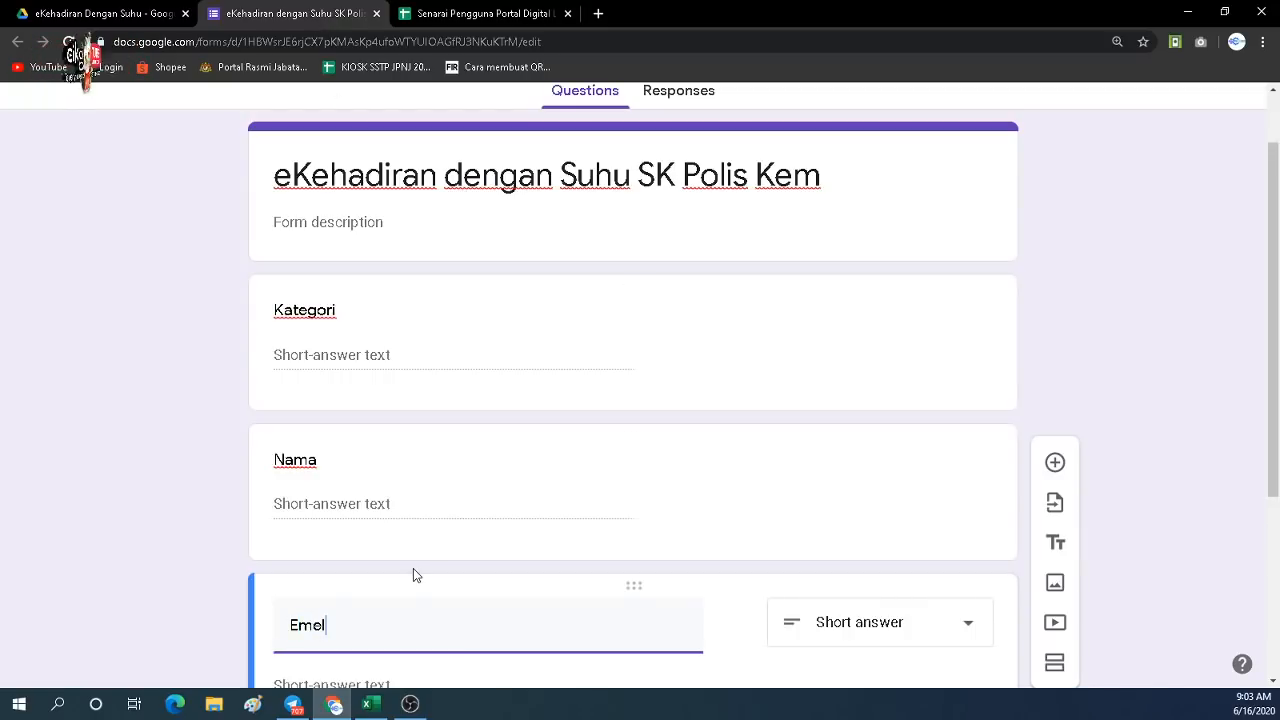
{"action": "scroll", "coordinate": [433, 563], "scroll_direction": "down", "scroll_amount": 3}
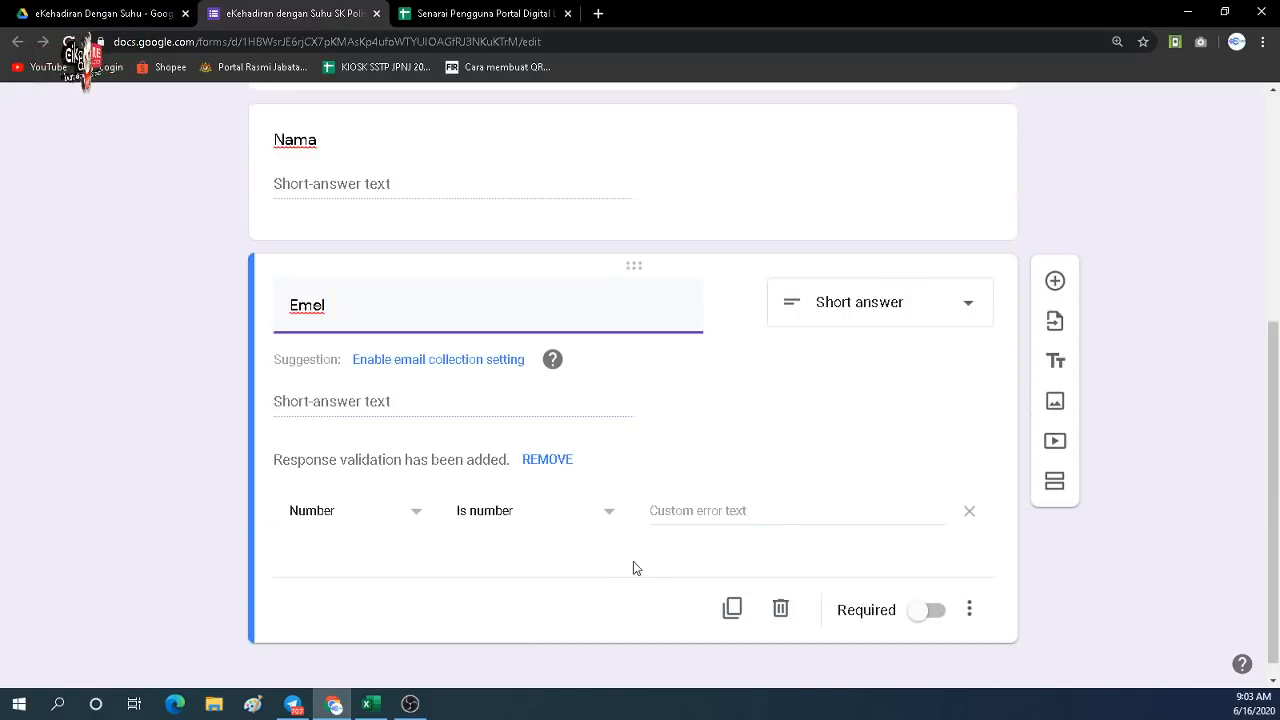
{"action": "left_click", "coordinate": [553, 460]}
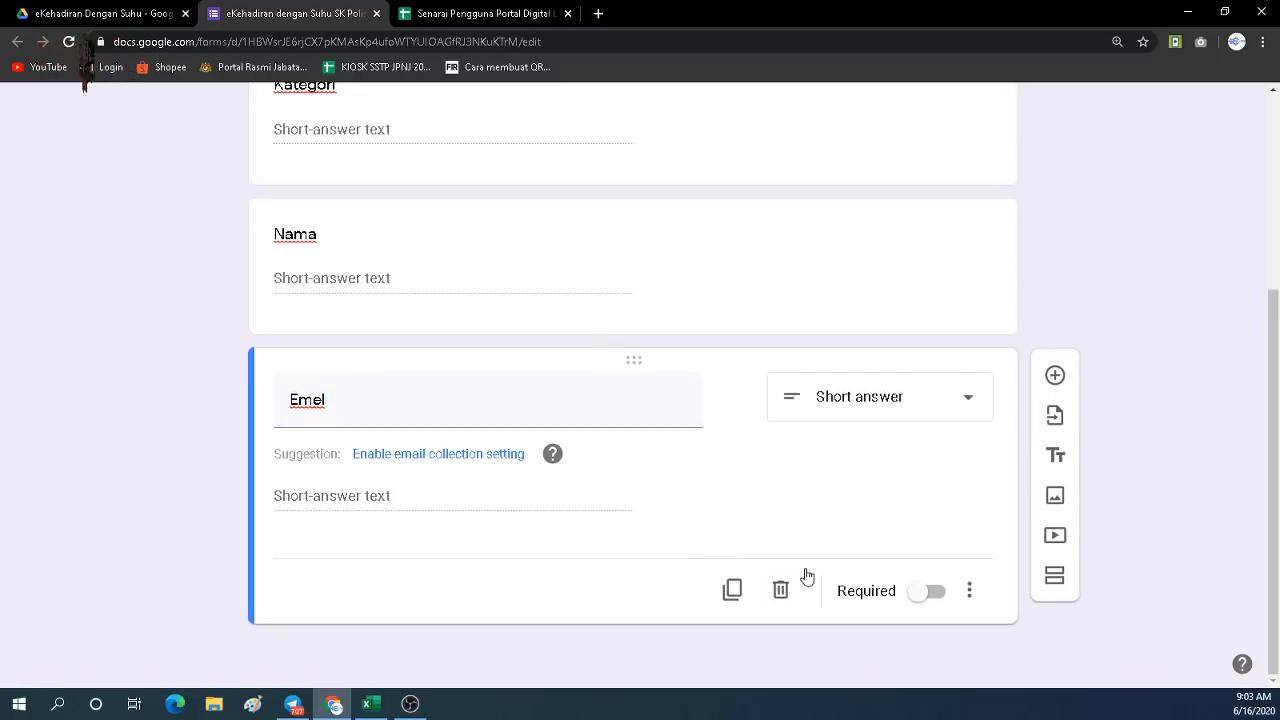
Add 'Tahun' and 'Kelas' question copies, removing Tahun's number validation.
{"action": "left_click", "coordinate": [732, 590]}
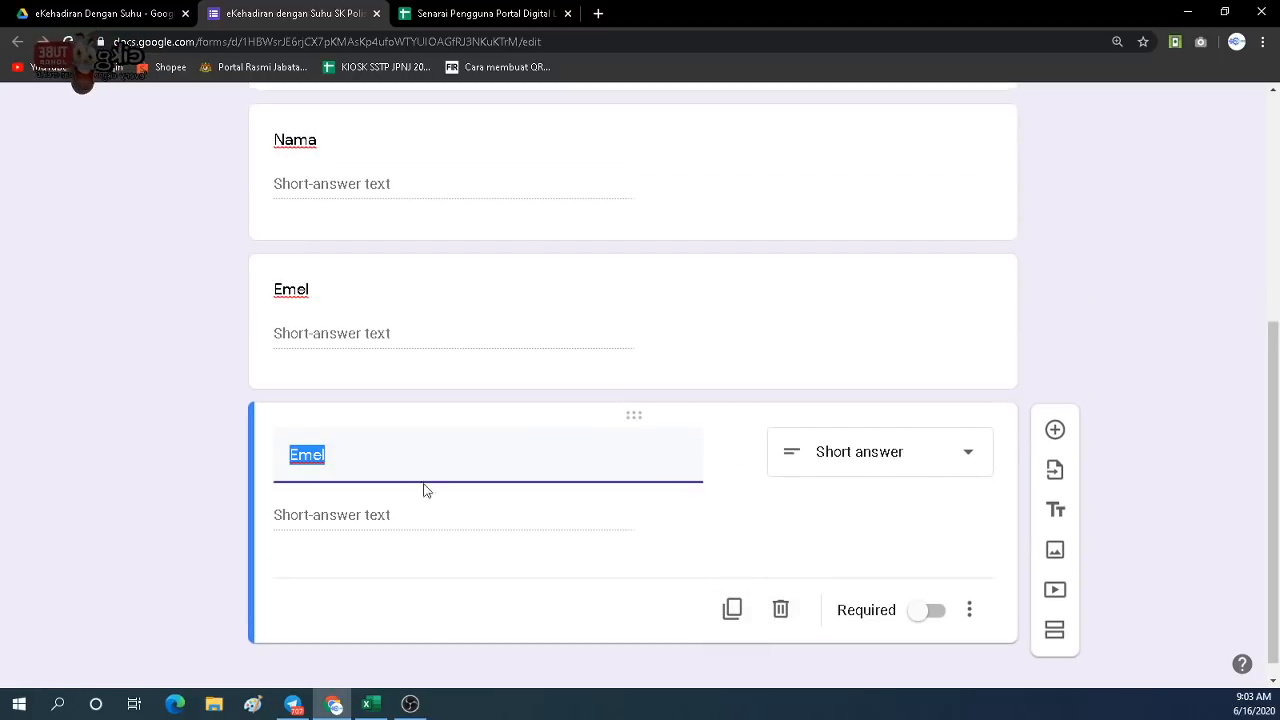
{"action": "left_click", "coordinate": [466, 14]}
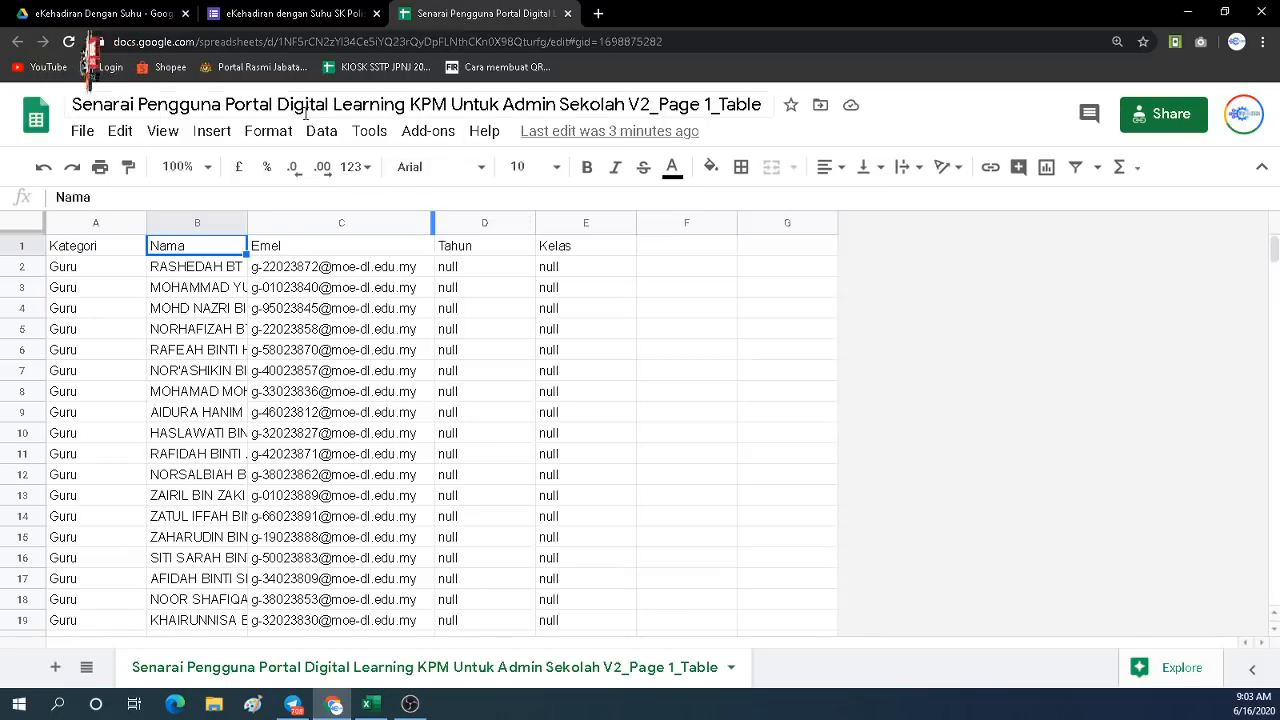
{"action": "left_click", "coordinate": [247, 16]}
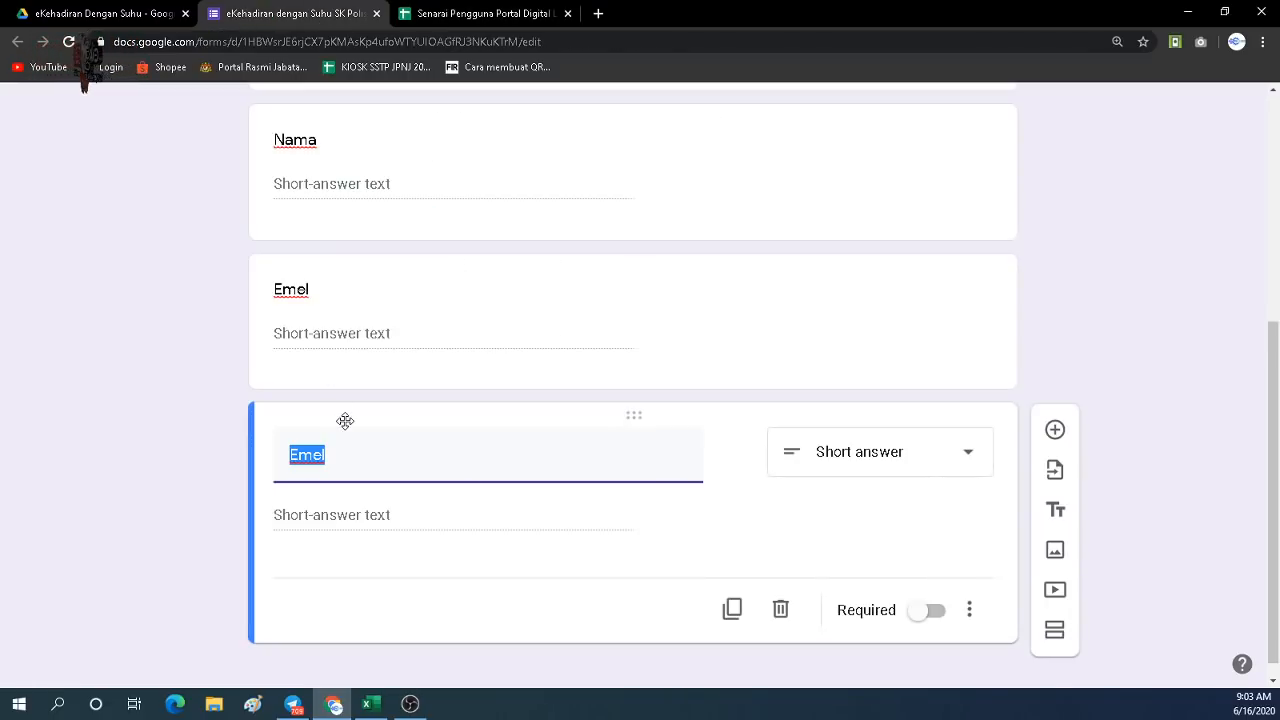
{"action": "type", "text": "Tahun"}
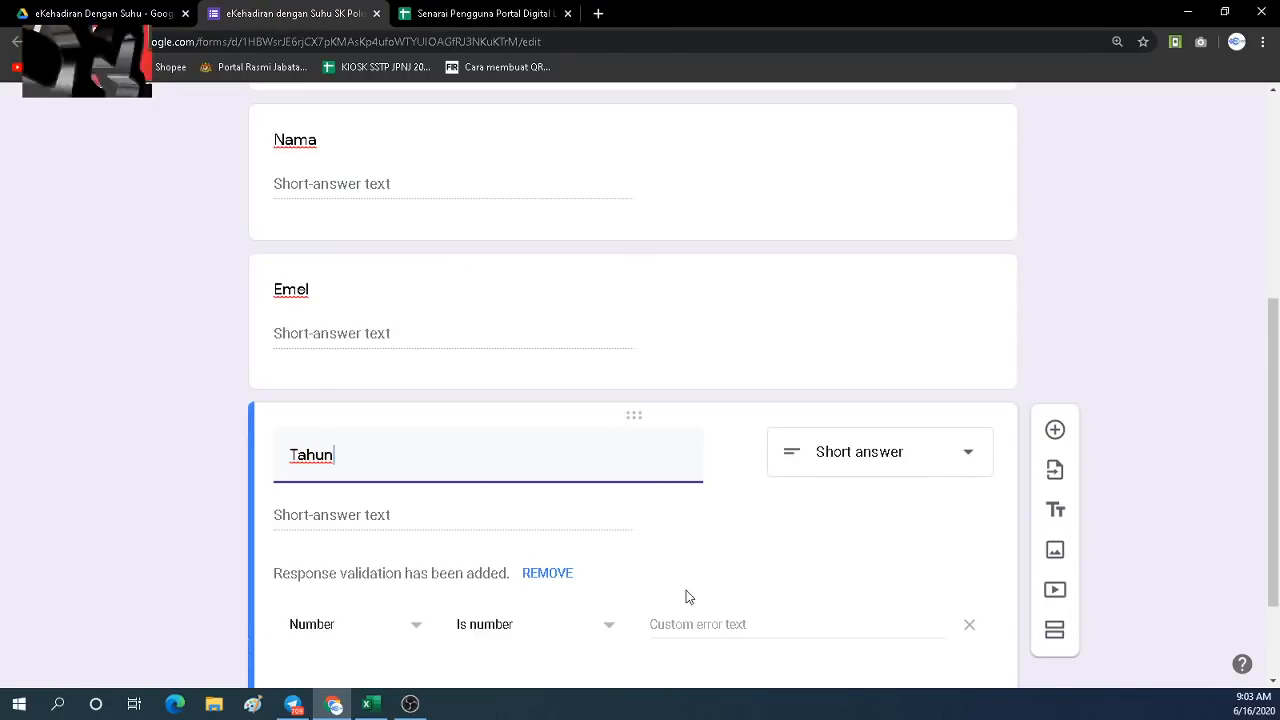
{"action": "left_click", "coordinate": [576, 579]}
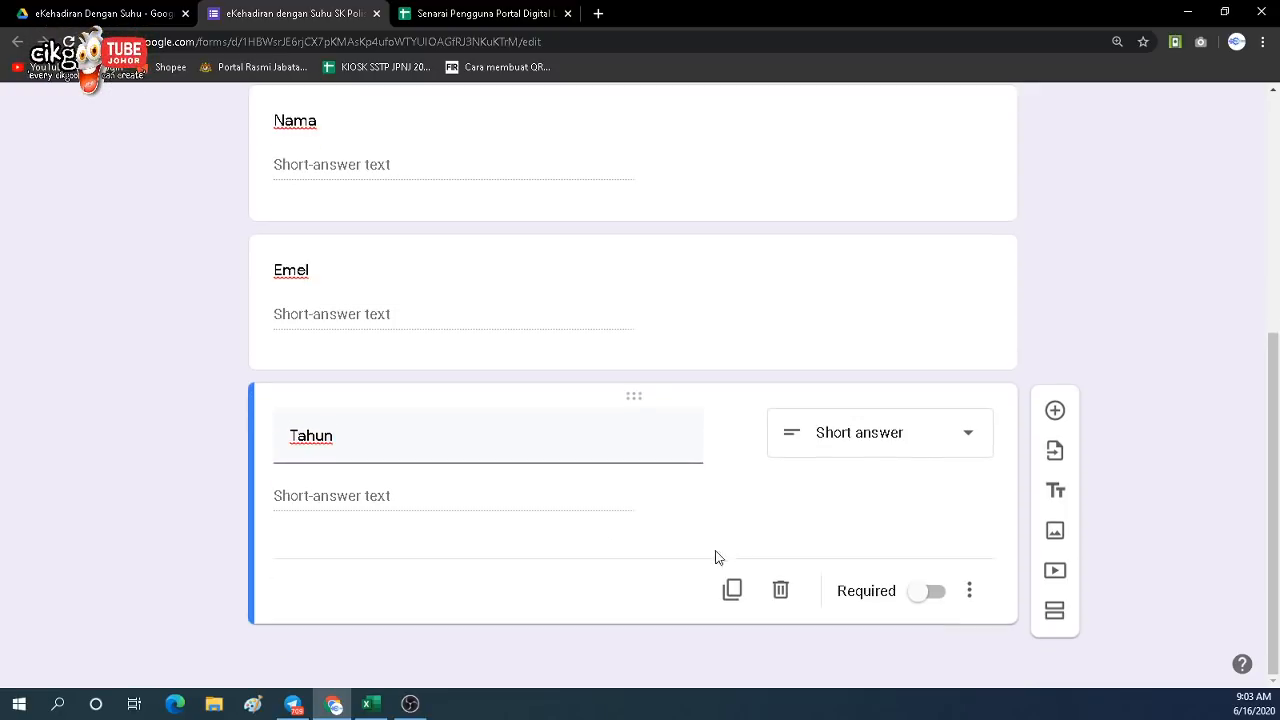
{"action": "left_click", "coordinate": [736, 587]}
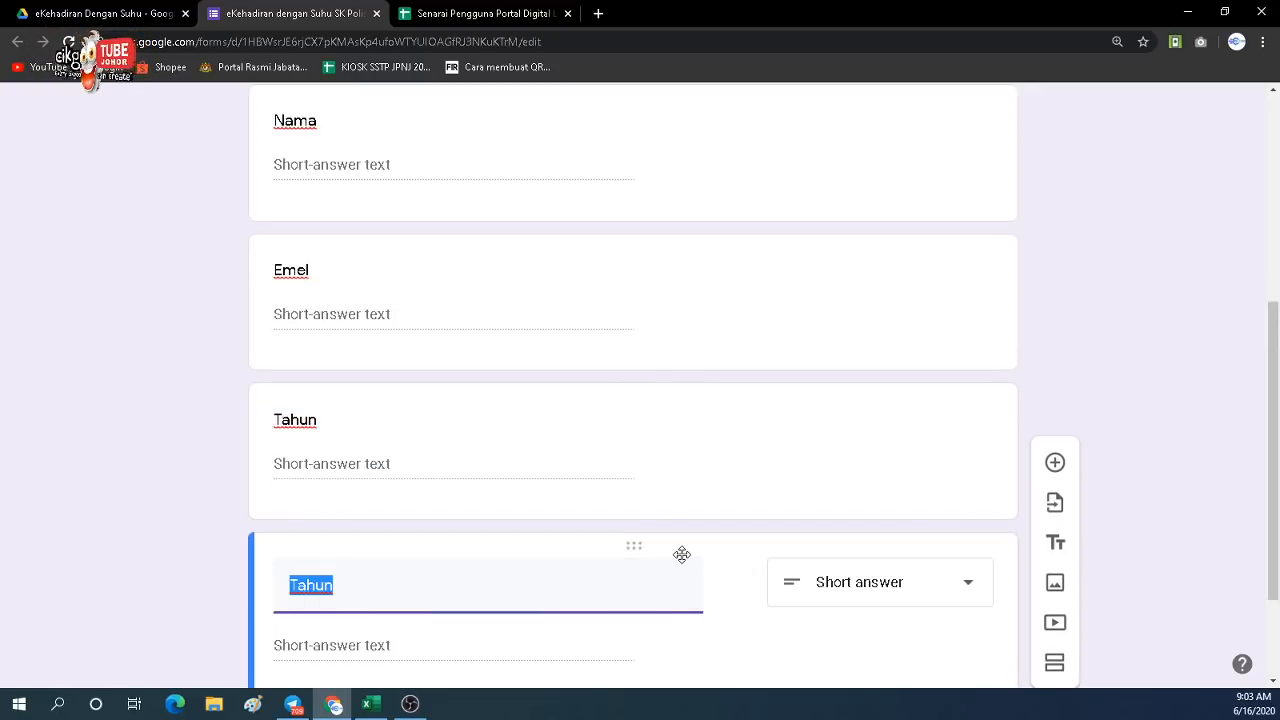
{"action": "type", "text": "Kelas"}
{"action": "scroll", "coordinate": [681, 554], "scroll_direction": "down", "scroll_amount": 3}
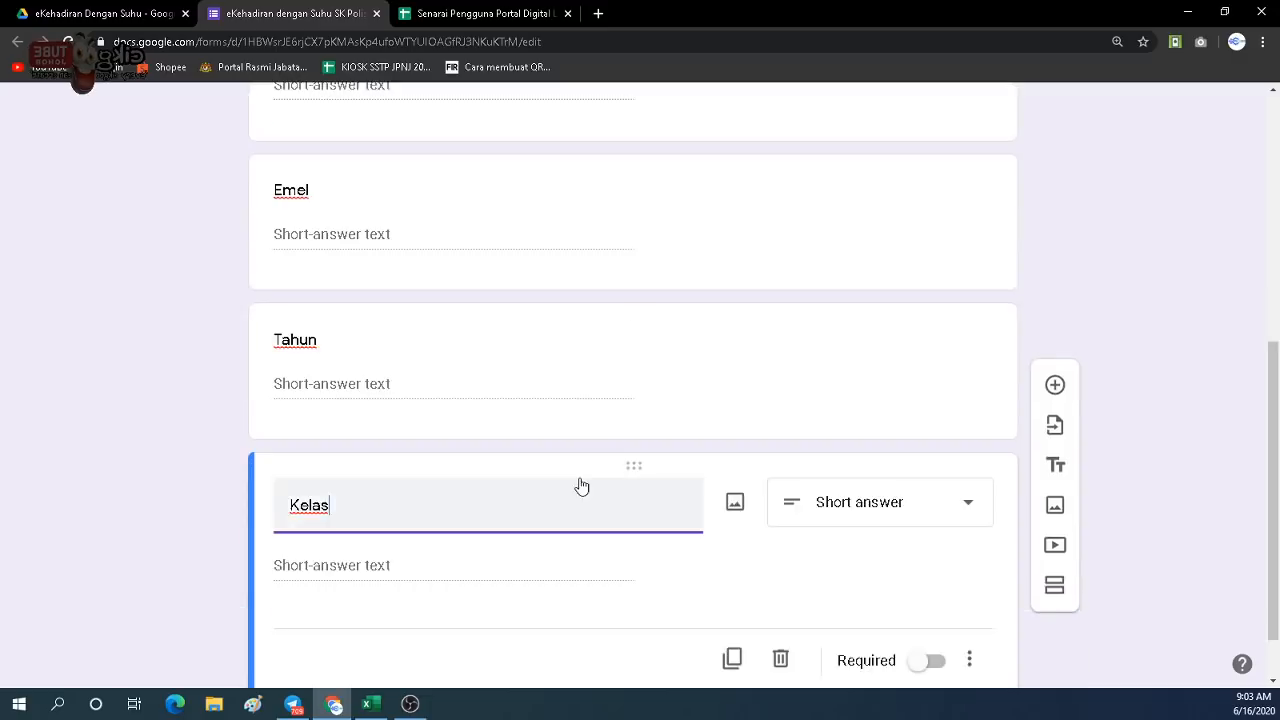
{"action": "left_click", "coordinate": [746, 641]}
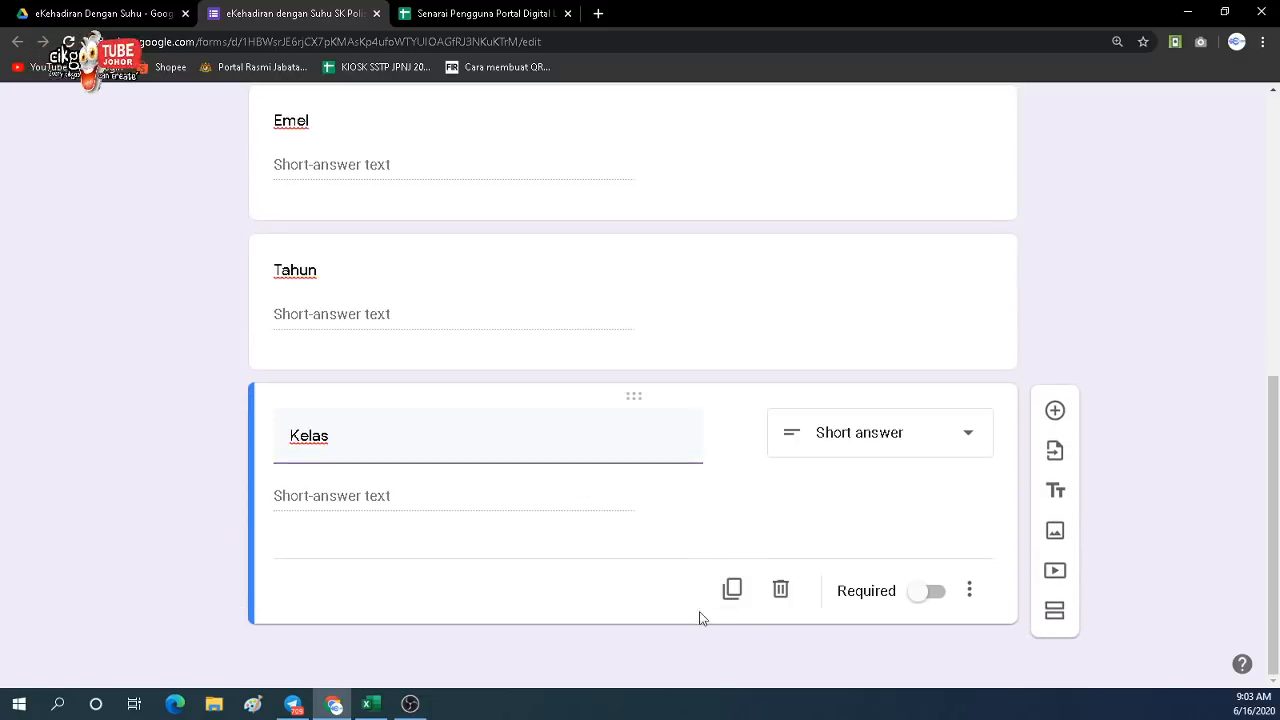
{"action": "left_click", "coordinate": [463, 14]}
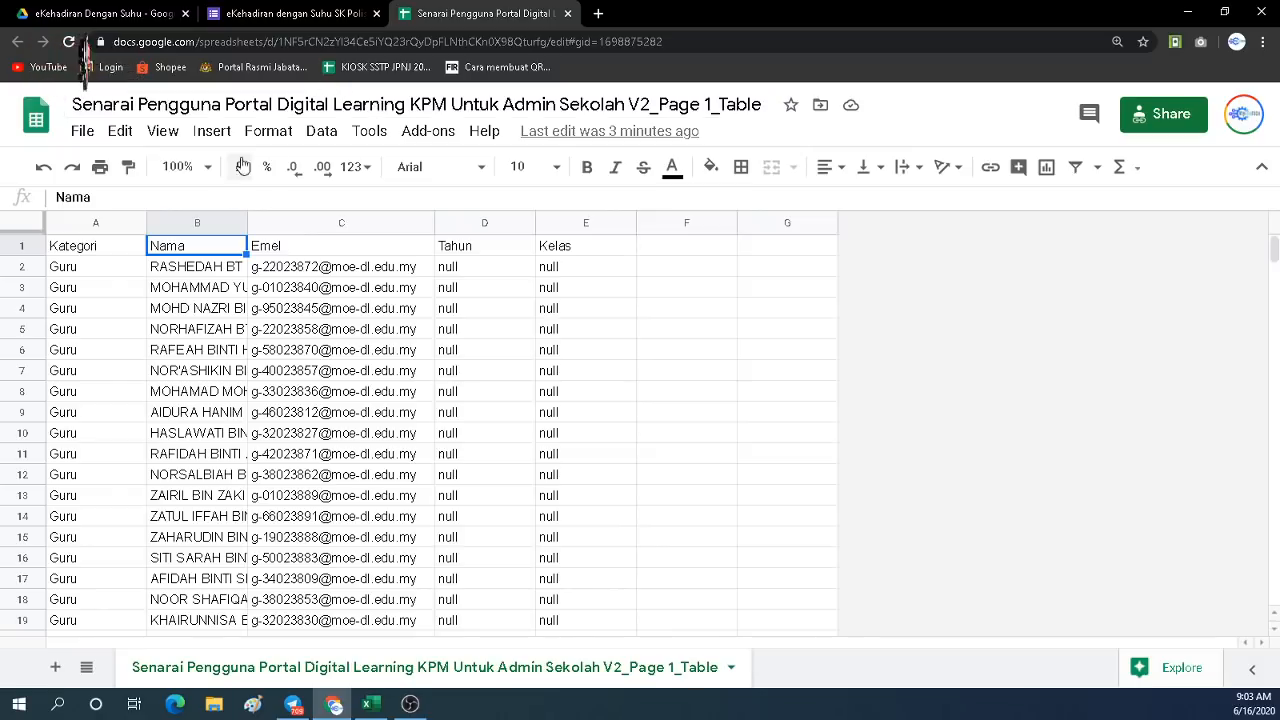
{"action": "left_click", "coordinate": [289, 14]}
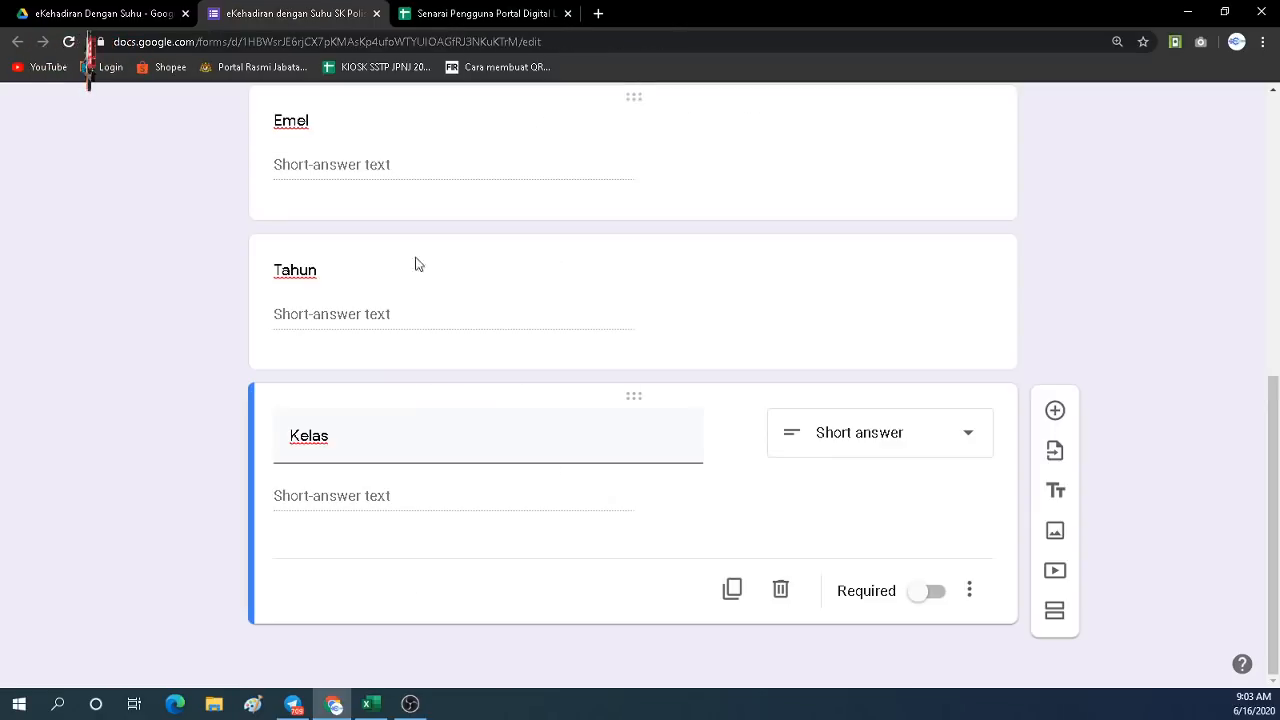
Duplicate Kelas as a 'Suhu' question with Is number validation and make it required.
{"action": "left_click", "coordinate": [737, 589]}
{"action": "type", "text": "Suhu"}
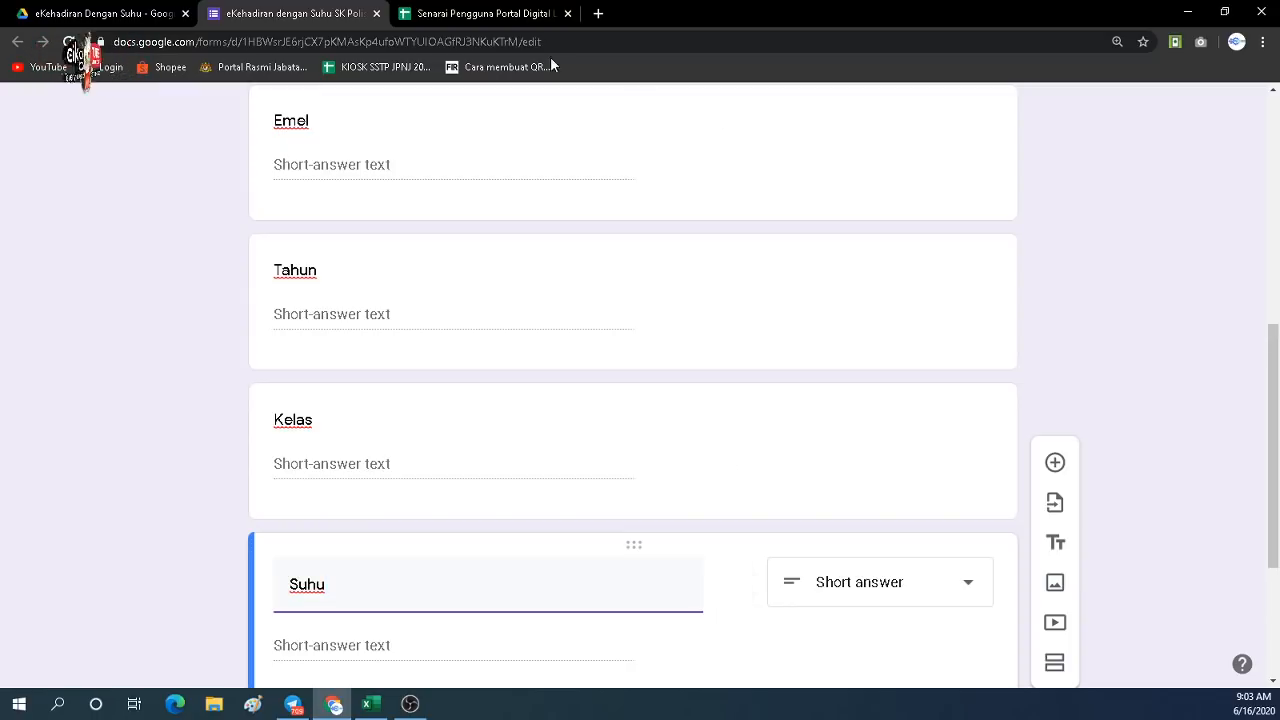
{"action": "left_click", "coordinate": [503, 14]}
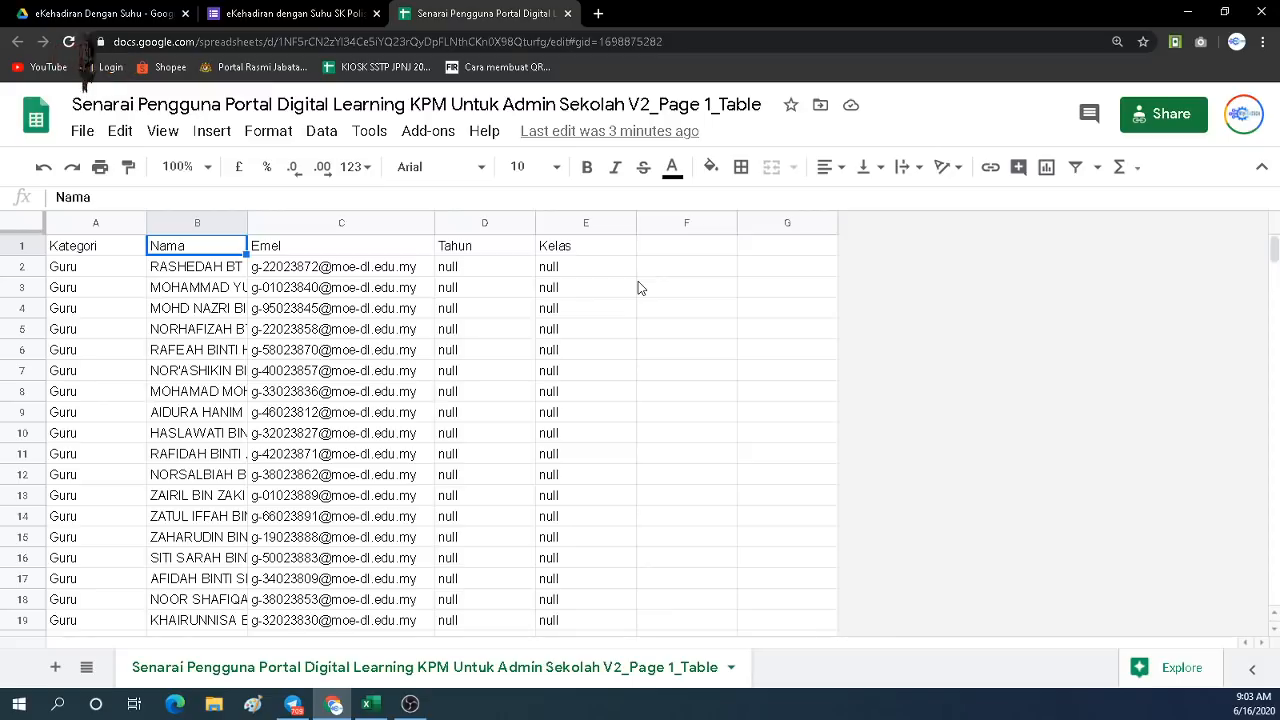
{"action": "left_click", "coordinate": [620, 285]}
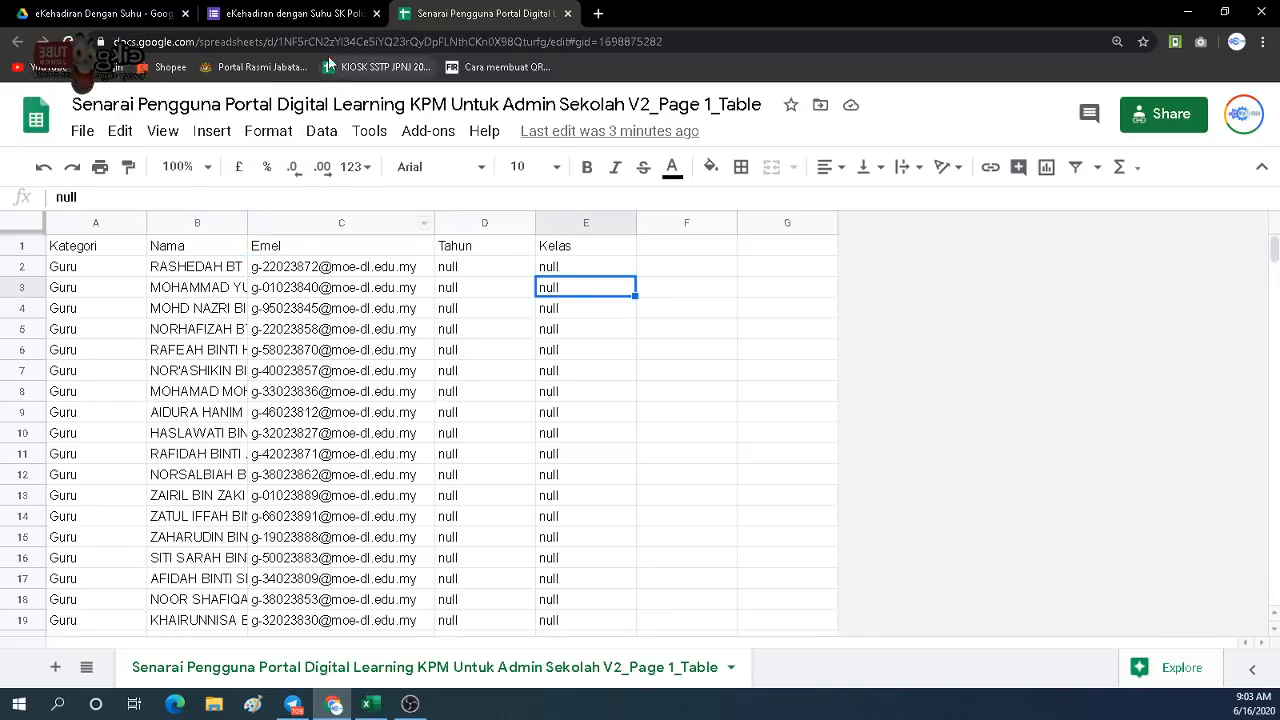
{"action": "left_click", "coordinate": [314, 14]}
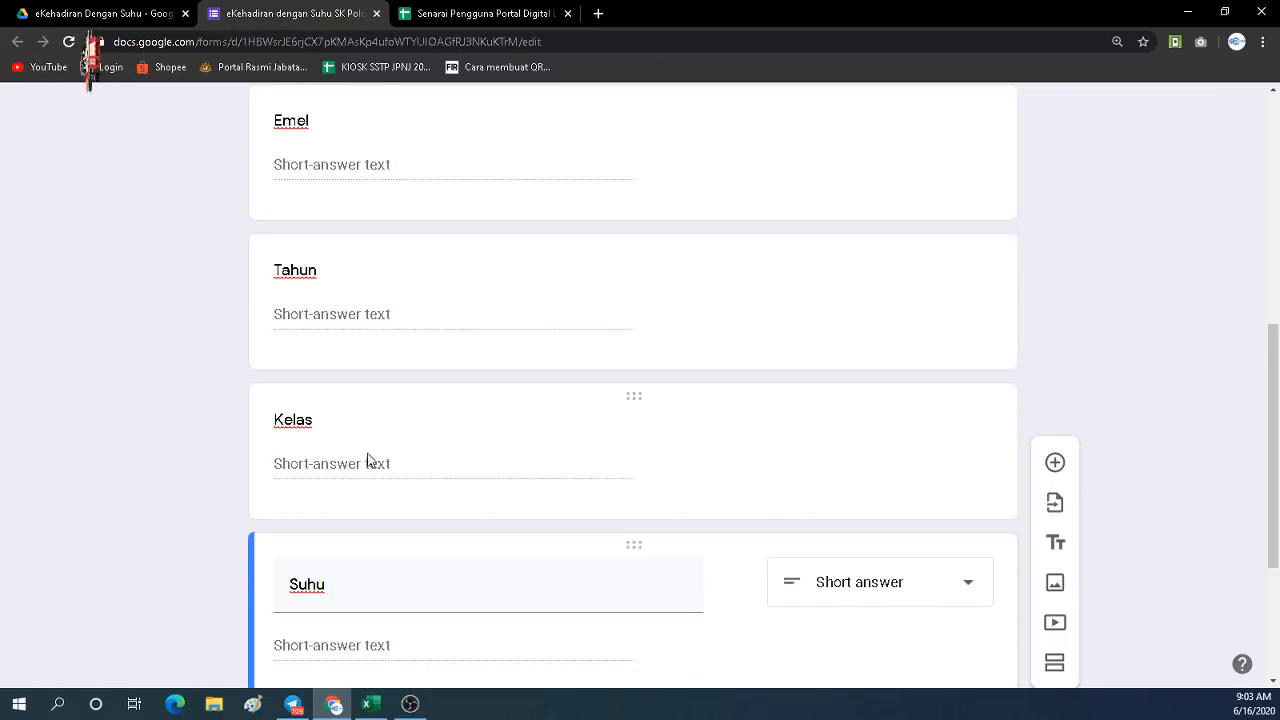
{"action": "scroll", "coordinate": [371, 461], "scroll_direction": "down", "scroll_amount": 2}
{"action": "scroll", "coordinate": [649, 487], "scroll_direction": "down", "scroll_amount": 1}
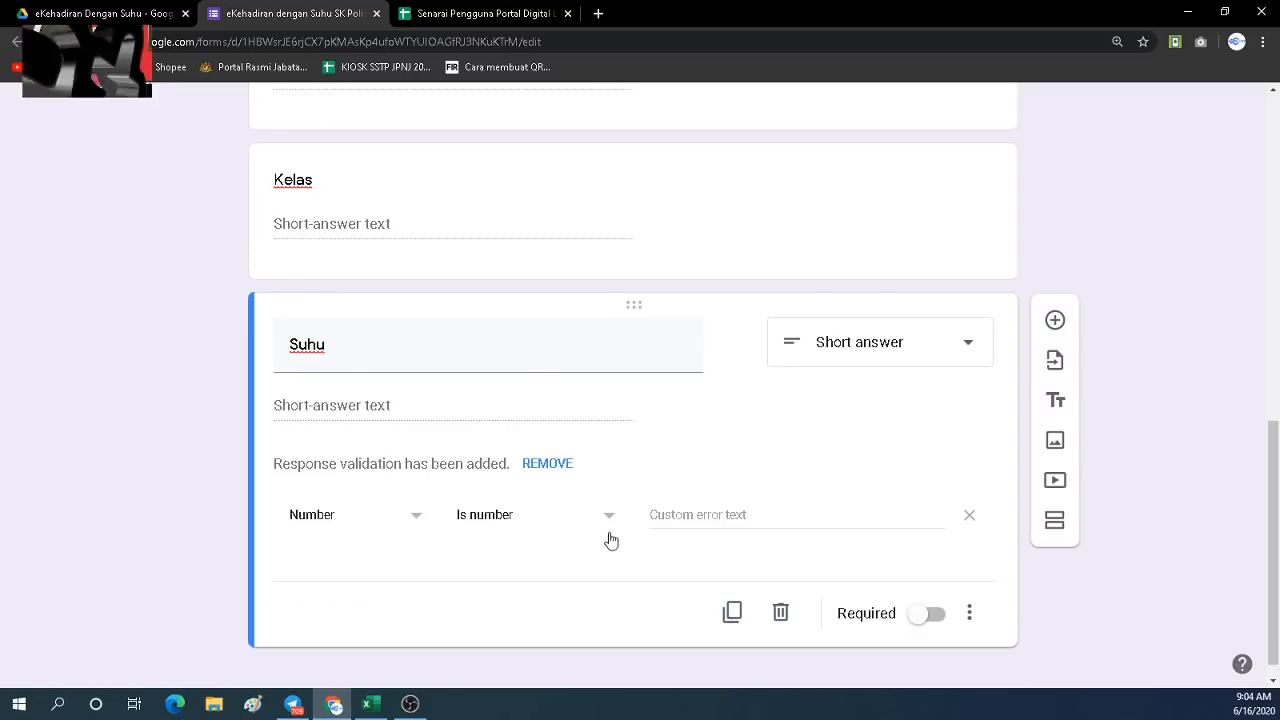
{"action": "left_click", "coordinate": [924, 622]}
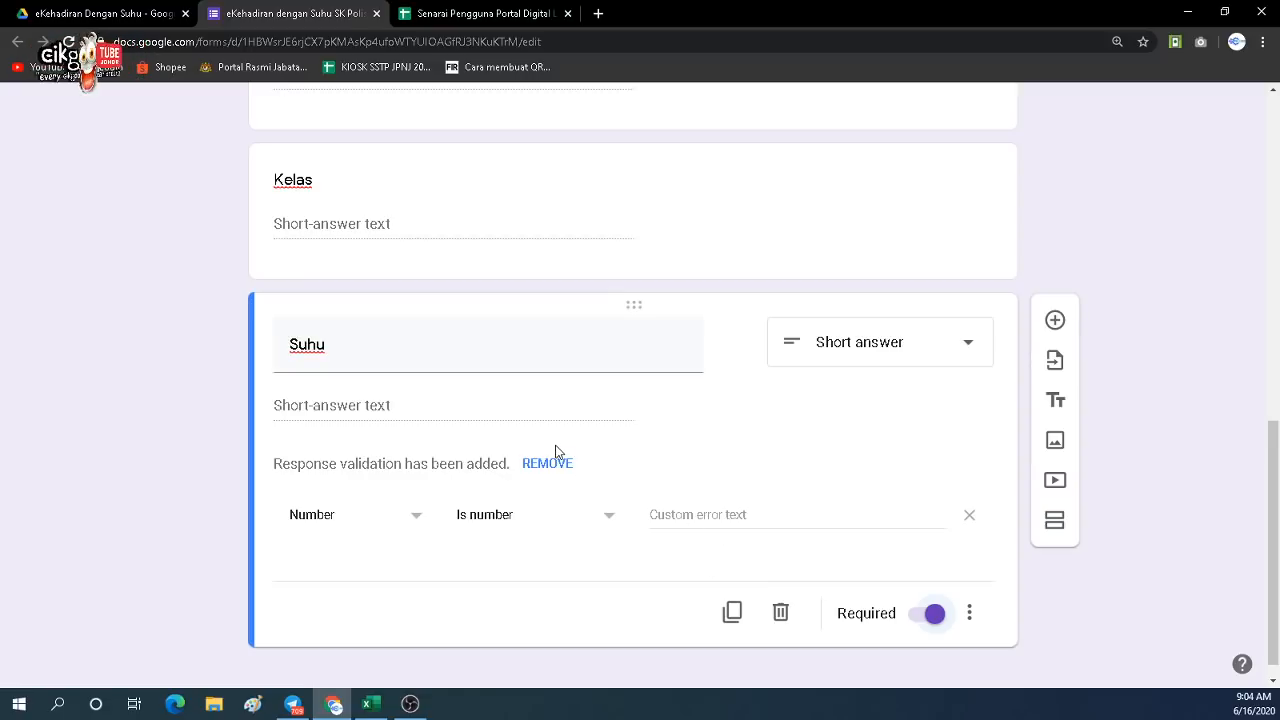
{"action": "scroll", "coordinate": [555, 450], "scroll_direction": "up", "scroll_amount": 7}
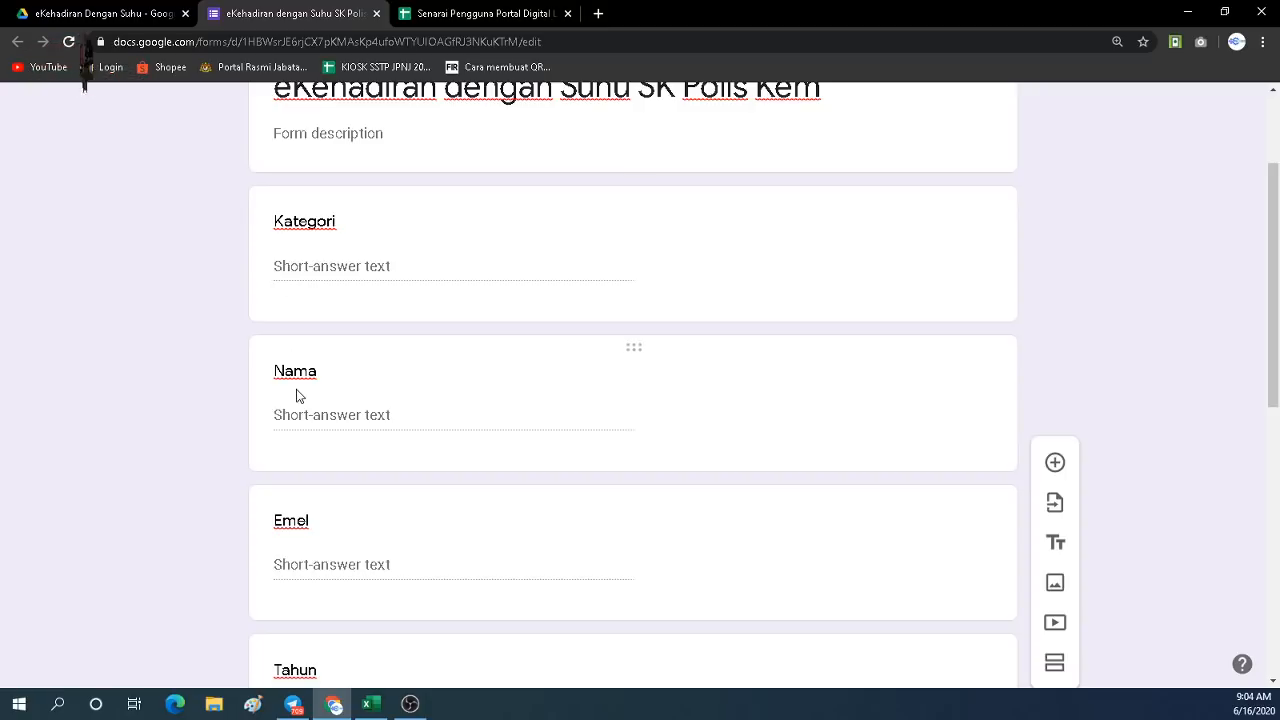
{"action": "scroll", "coordinate": [292, 270], "scroll_direction": "down", "scroll_amount": 4}
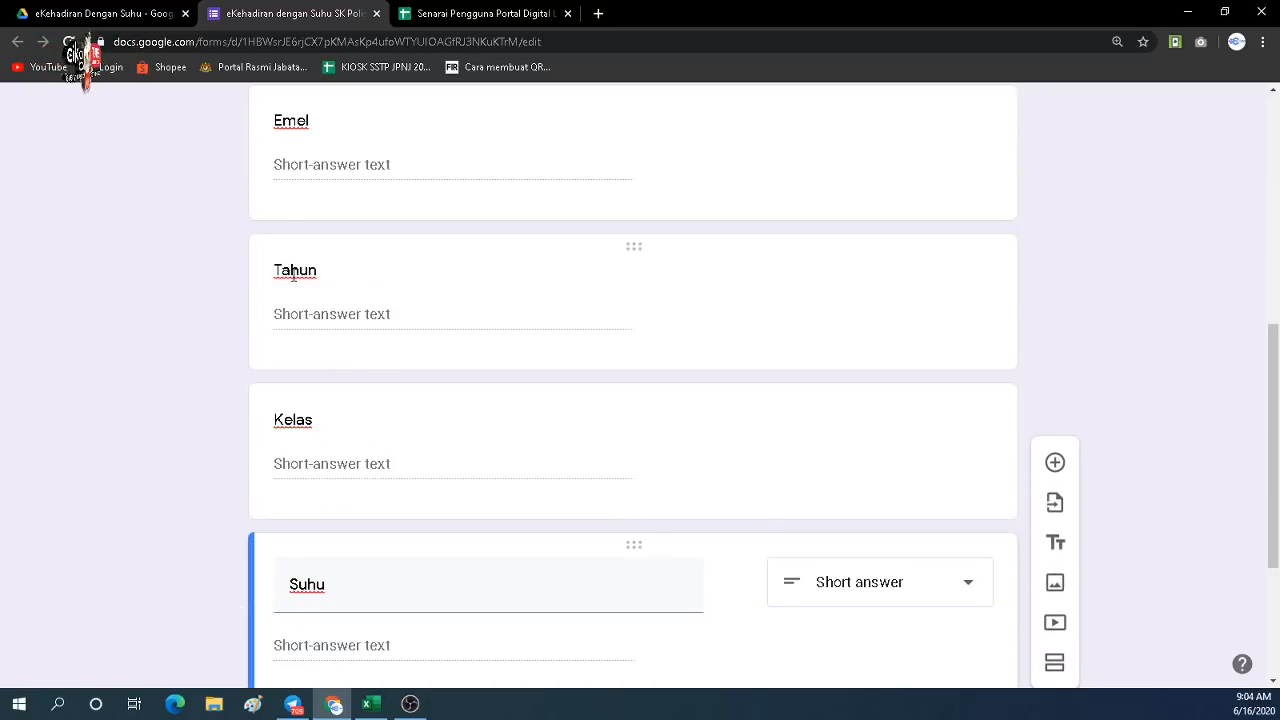
{"action": "scroll", "coordinate": [293, 281], "scroll_direction": "down", "scroll_amount": 1}
{"action": "scroll", "coordinate": [292, 283], "scroll_direction": "down", "scroll_amount": 1}
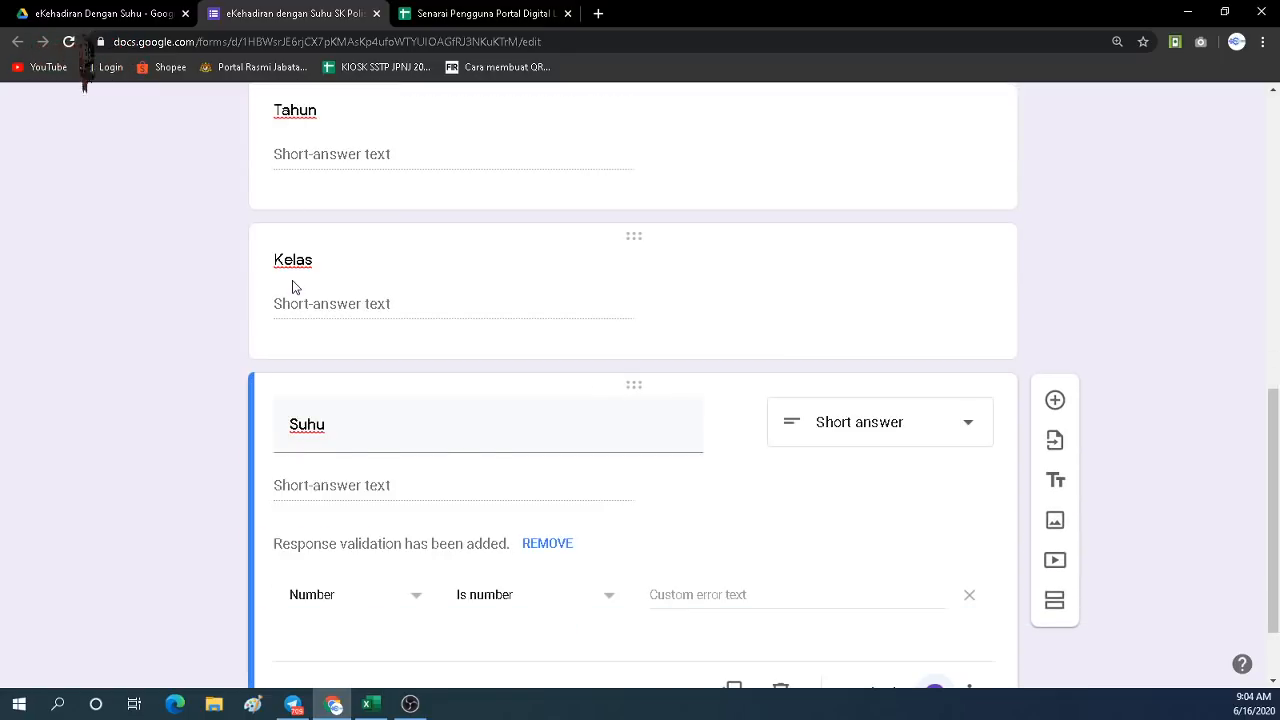
{"action": "scroll", "coordinate": [293, 287], "scroll_direction": "up", "scroll_amount": 5}
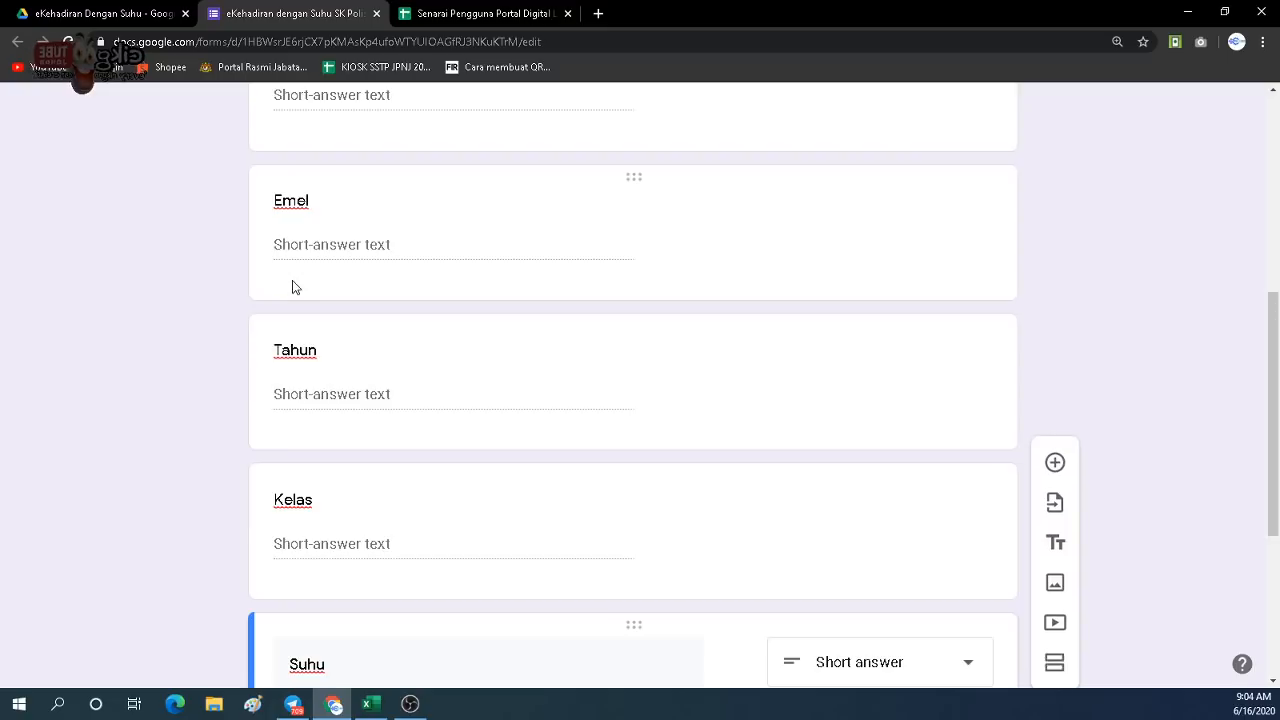
{"action": "left_click", "coordinate": [446, 15]}
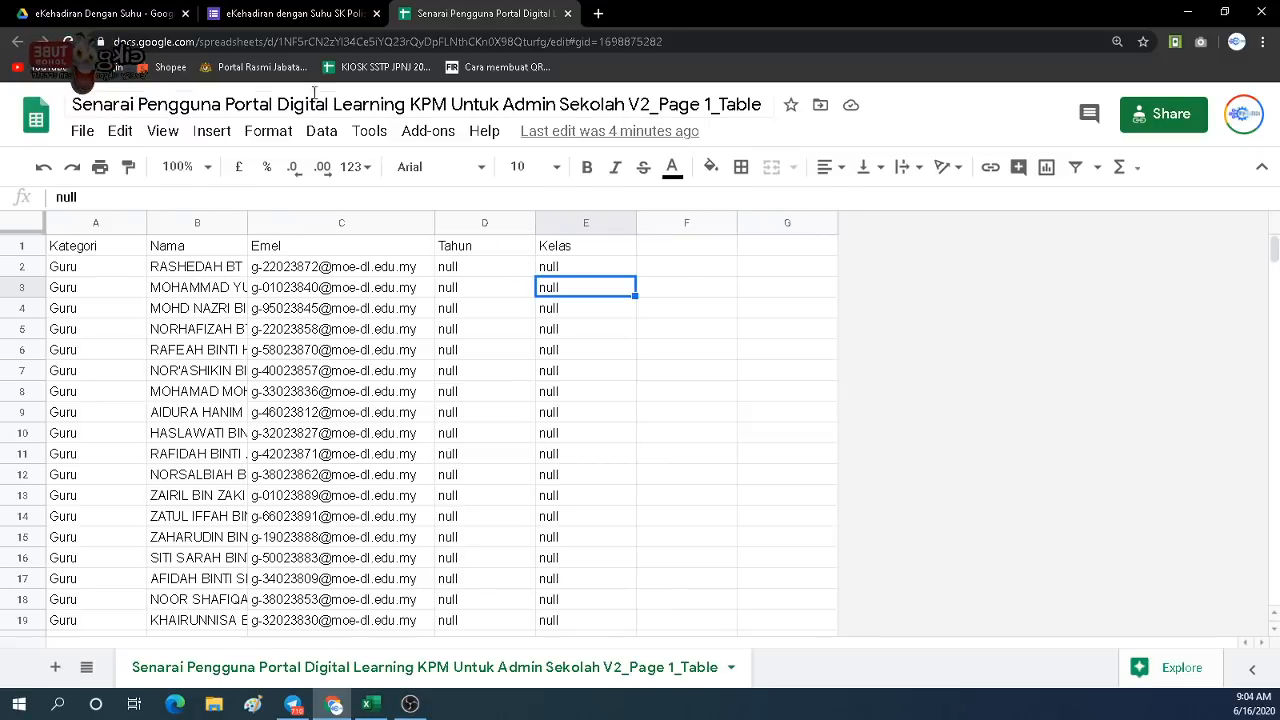
{"action": "left_click", "coordinate": [277, 24]}
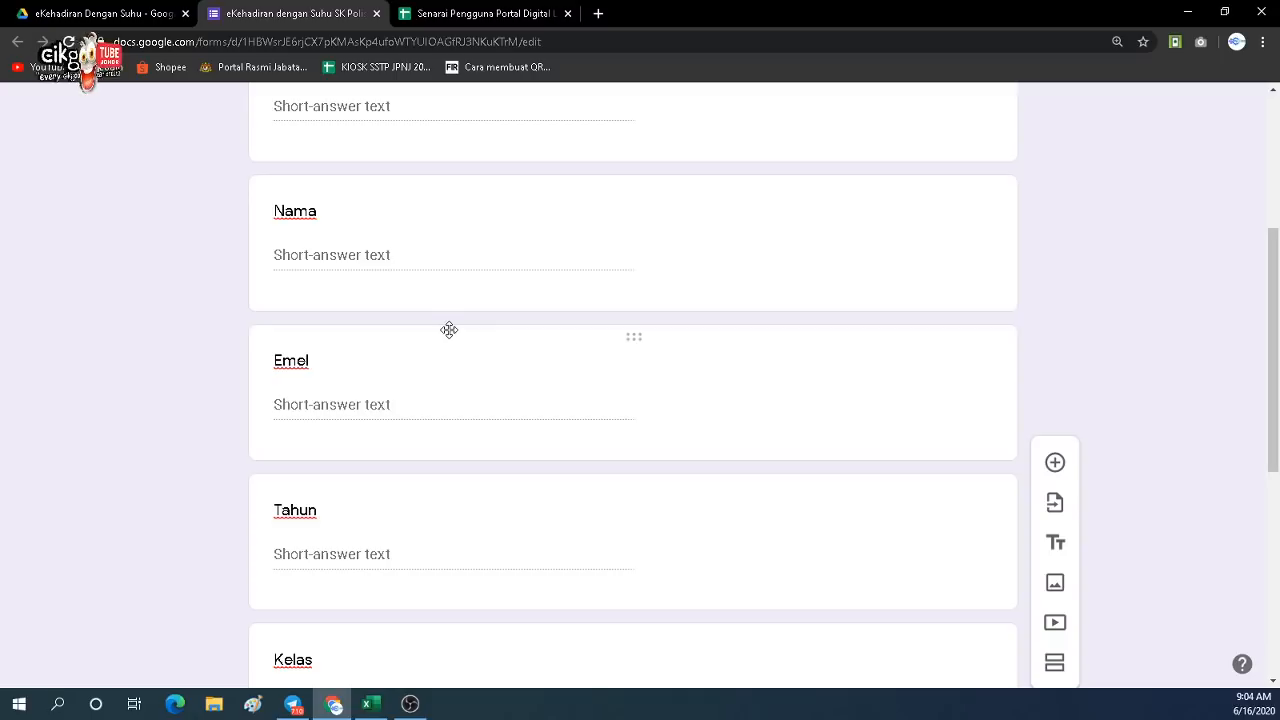
{"action": "scroll", "coordinate": [378, 382], "scroll_direction": "up", "scroll_amount": 3}
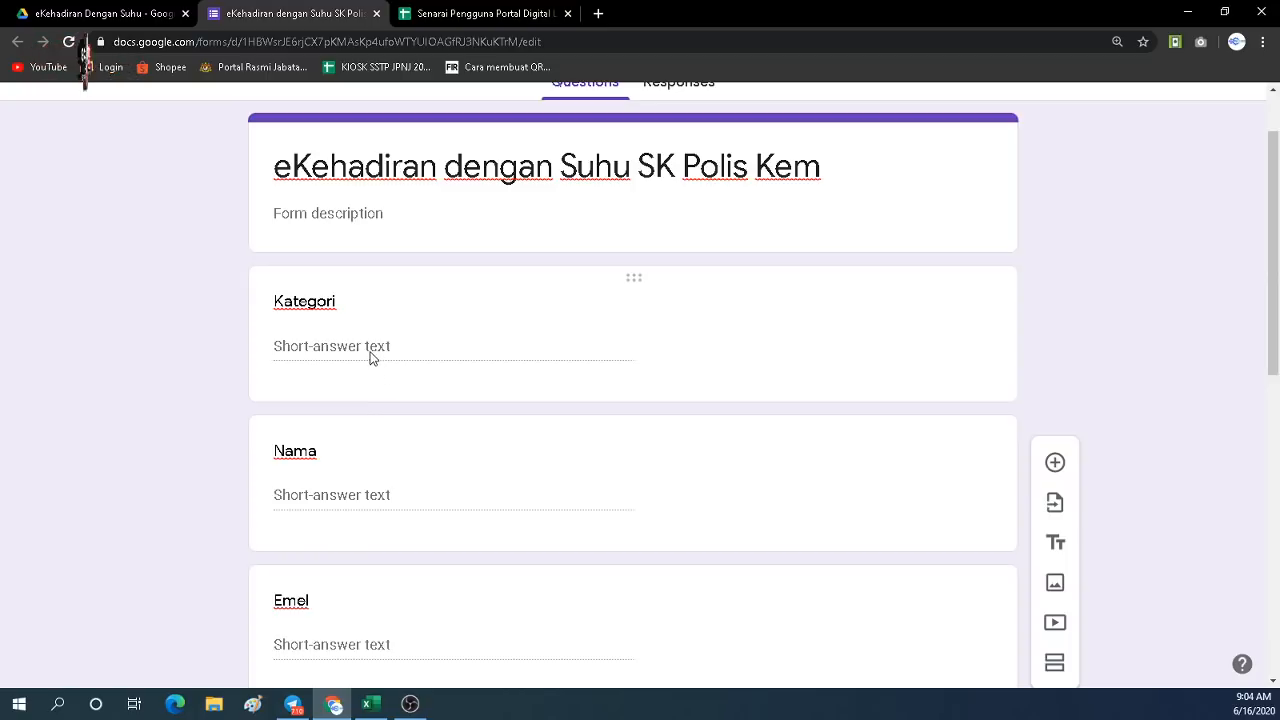
{"action": "left_click", "coordinate": [370, 352]}
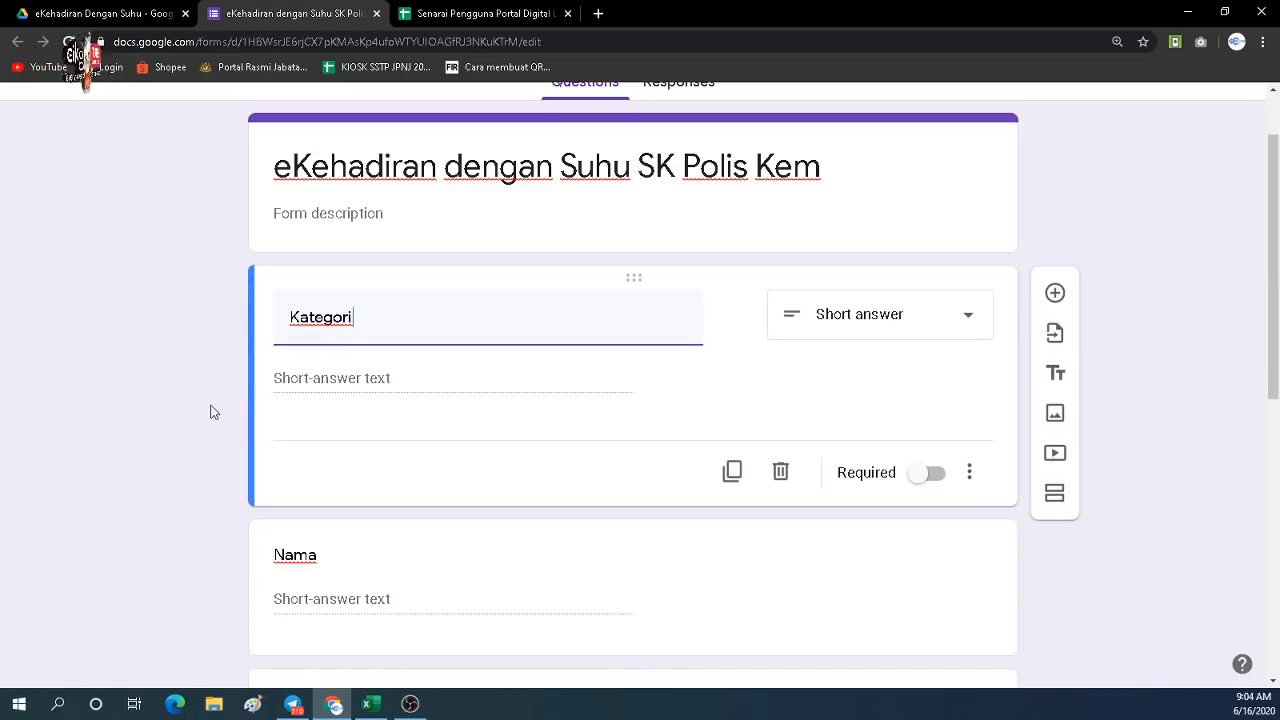
{"action": "scroll", "coordinate": [246, 350], "scroll_direction": "up", "scroll_amount": 1}
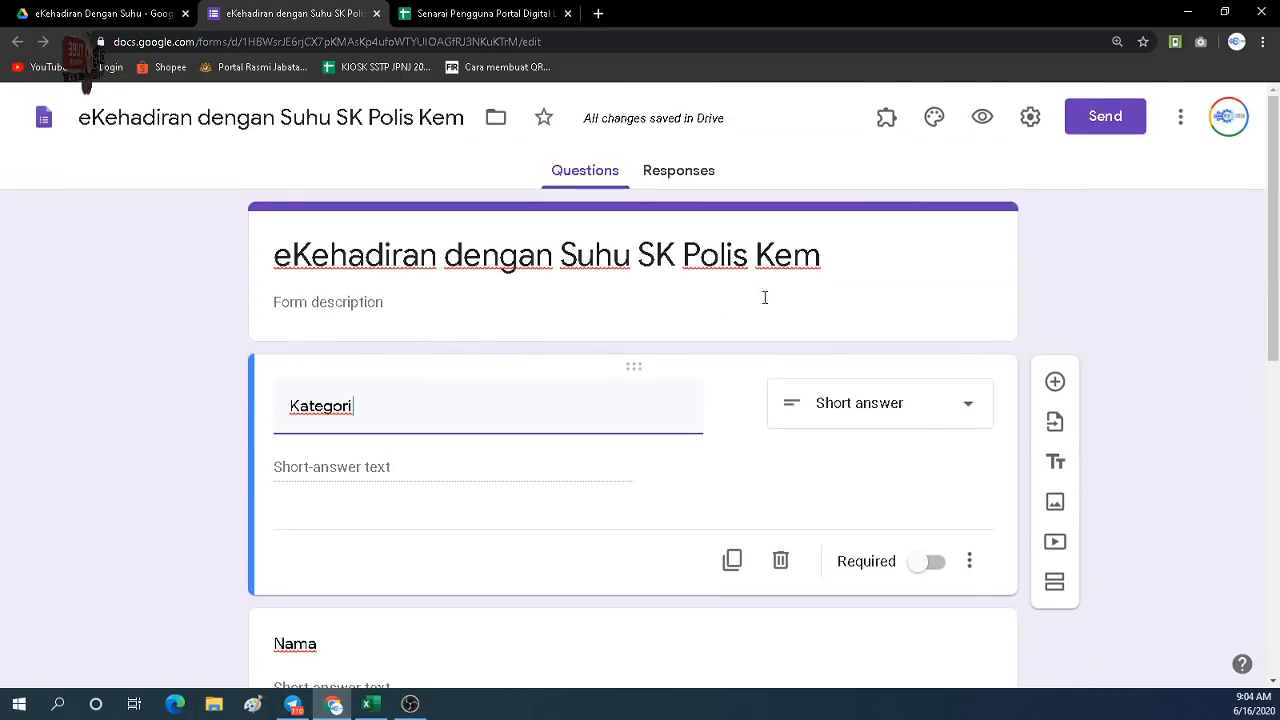
Preview the form and try the Kategori, Nama, Emel and Tahun answer fields.
{"action": "left_click", "coordinate": [983, 118]}
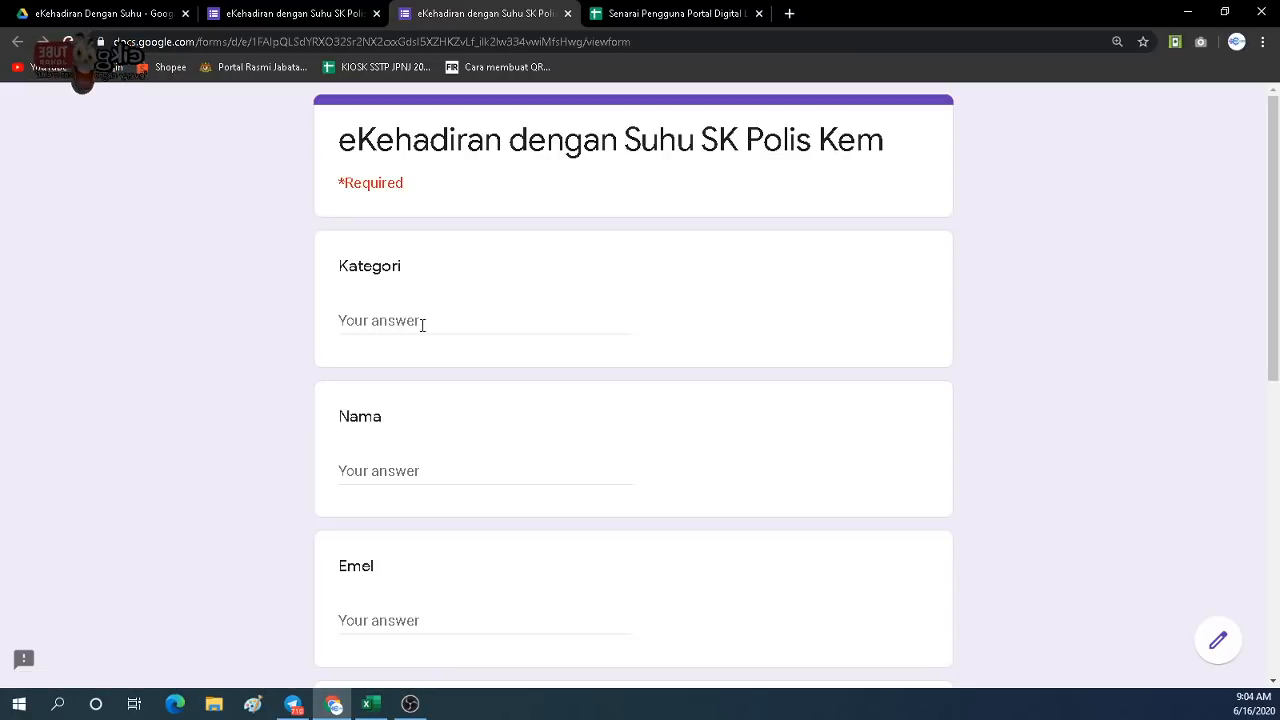
{"action": "left_click", "coordinate": [422, 325]}
{"action": "left_click", "coordinate": [411, 471]}
{"action": "scroll", "coordinate": [410, 472], "scroll_direction": "down", "scroll_amount": 2}
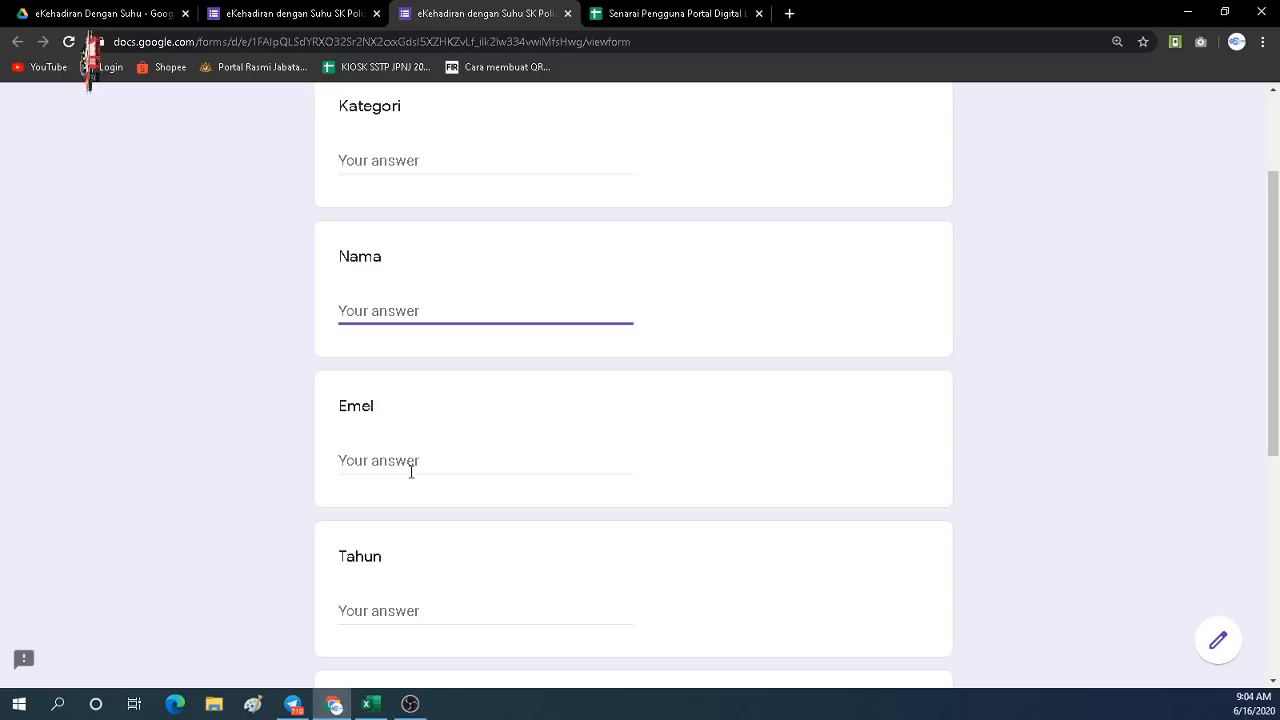
{"action": "left_click", "coordinate": [410, 472]}
{"action": "scroll", "coordinate": [403, 600], "scroll_direction": "down", "scroll_amount": 1}
{"action": "left_click", "coordinate": [388, 533]}
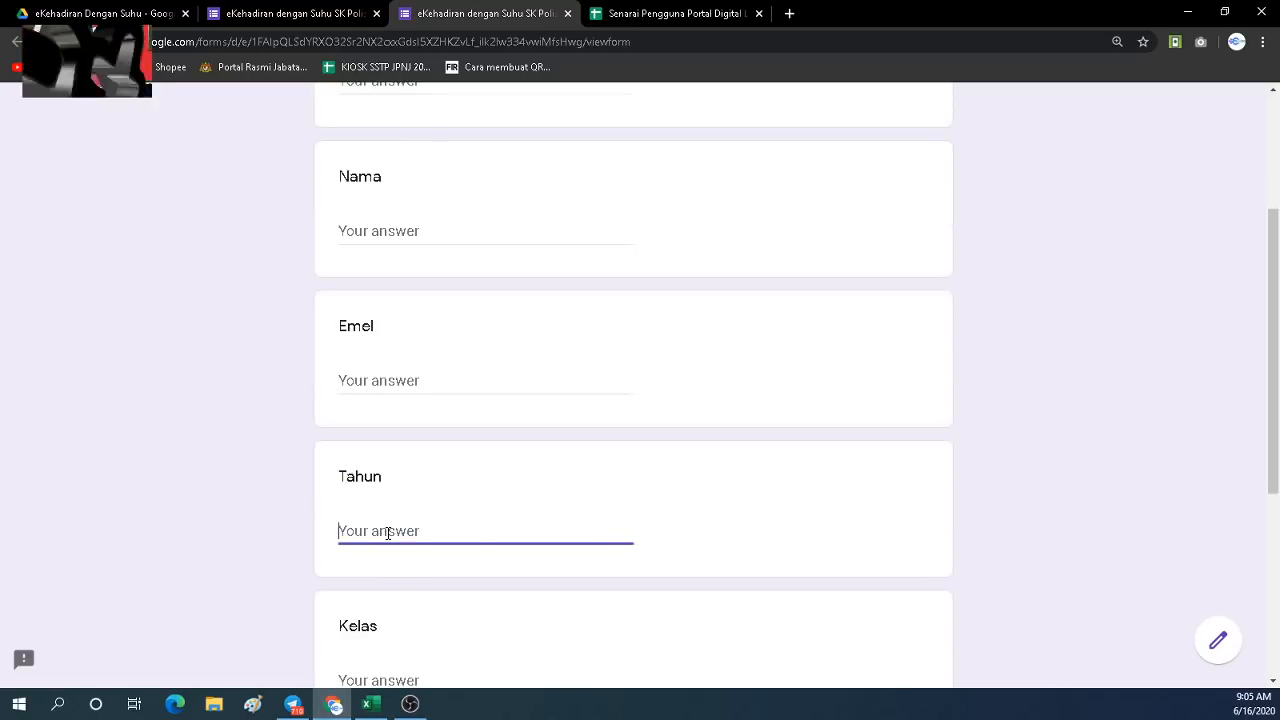
Scroll to the end of the preview, then close it and confirm leaving.
{"action": "scroll", "coordinate": [388, 533], "scroll_direction": "down", "scroll_amount": 1}
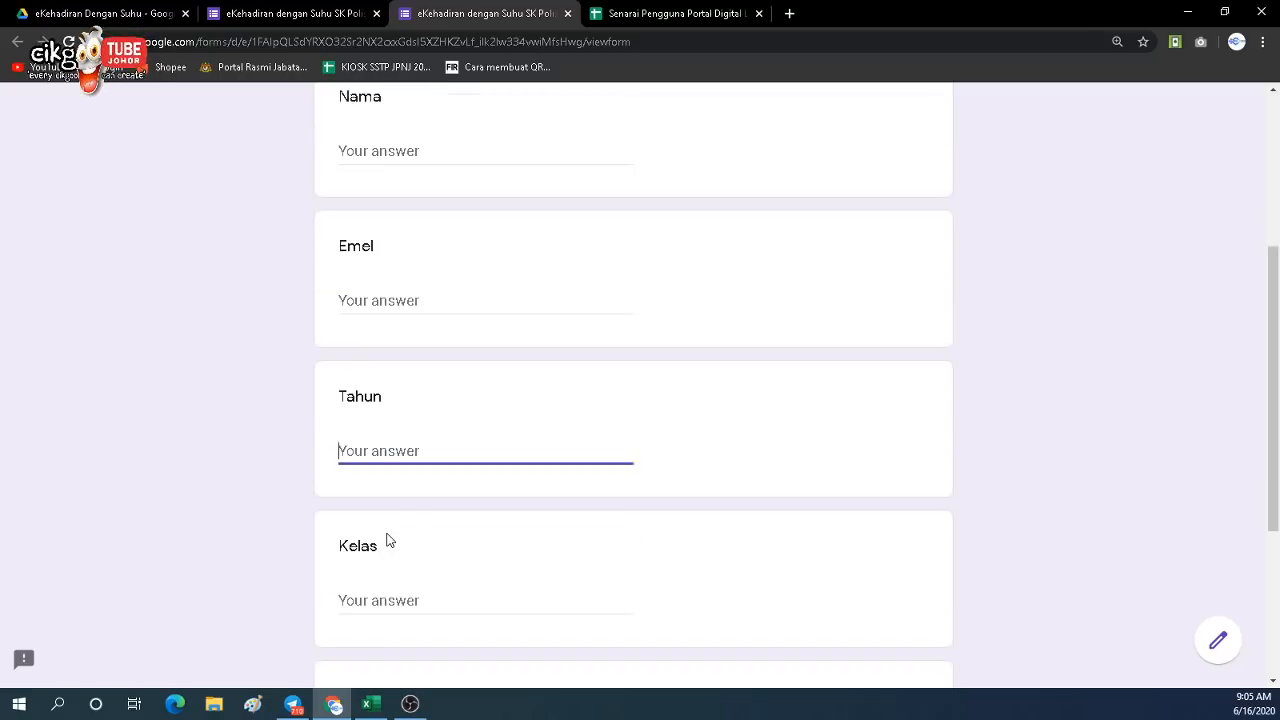
{"action": "scroll", "coordinate": [391, 531], "scroll_direction": "down", "scroll_amount": 3}
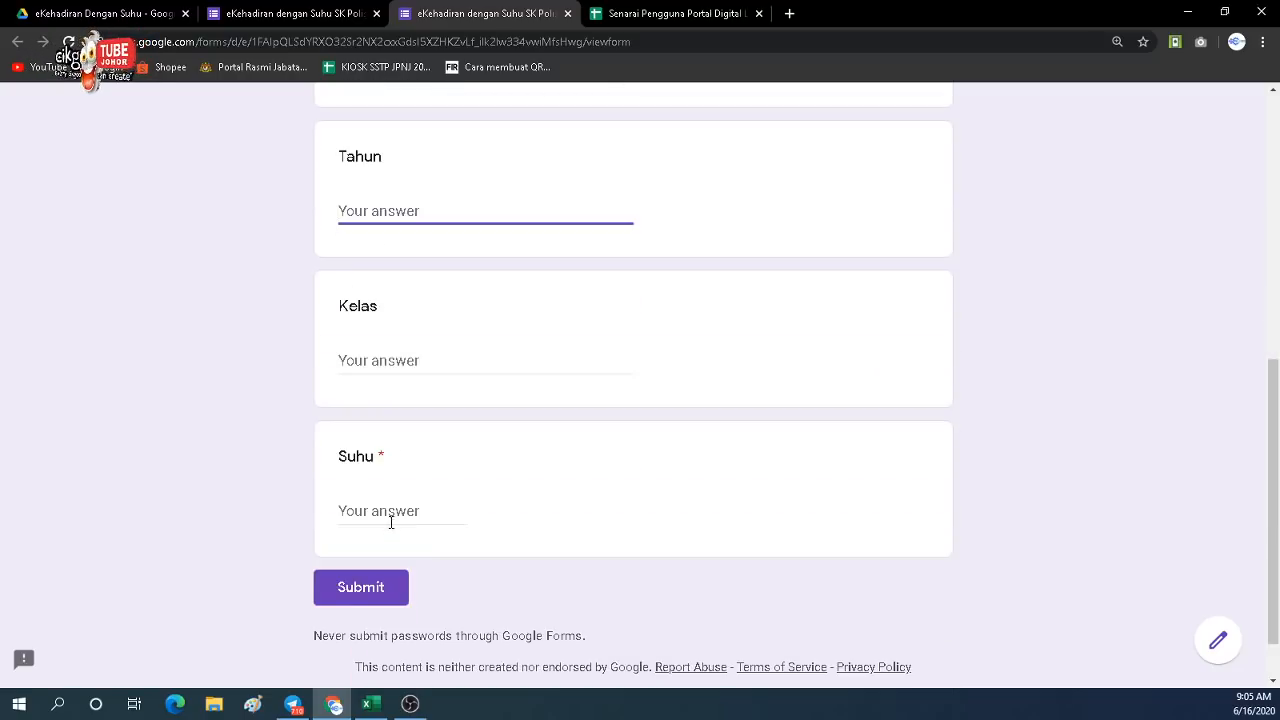
{"action": "scroll", "coordinate": [438, 399], "scroll_direction": "up", "scroll_amount": 3}
{"action": "scroll", "coordinate": [438, 399], "scroll_direction": "down", "scroll_amount": 3}
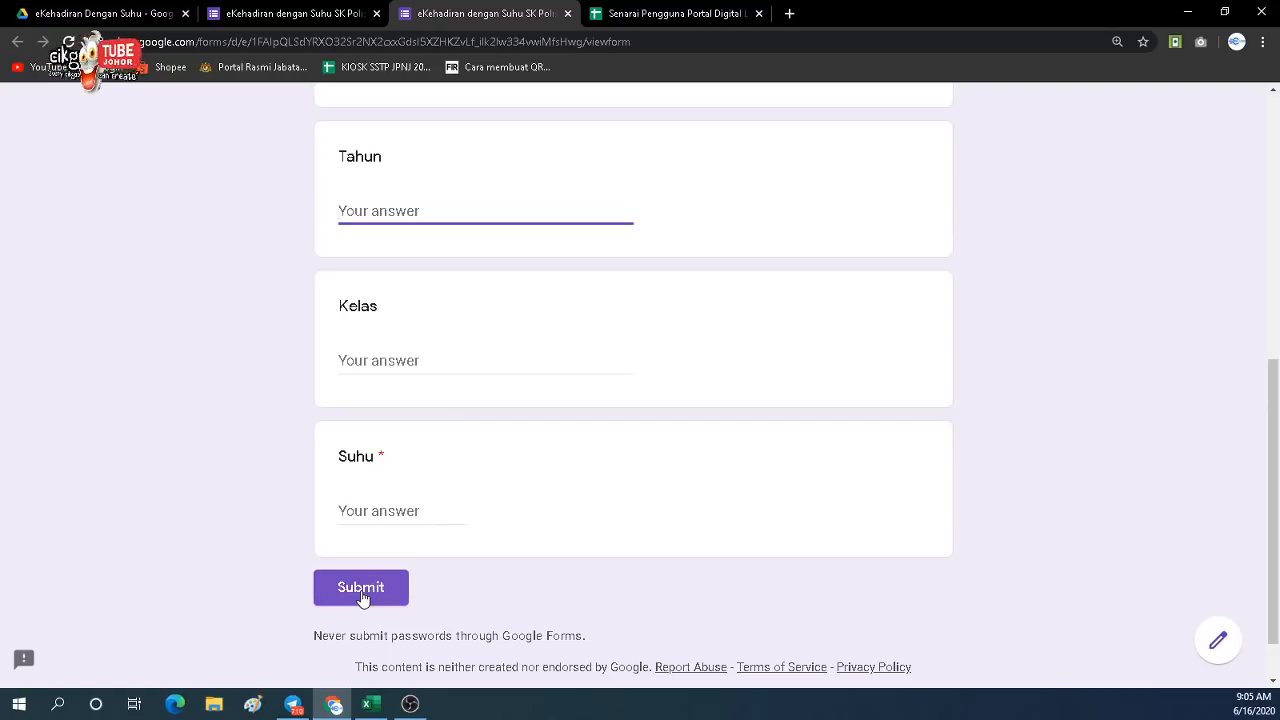
{"action": "left_click", "coordinate": [567, 13]}
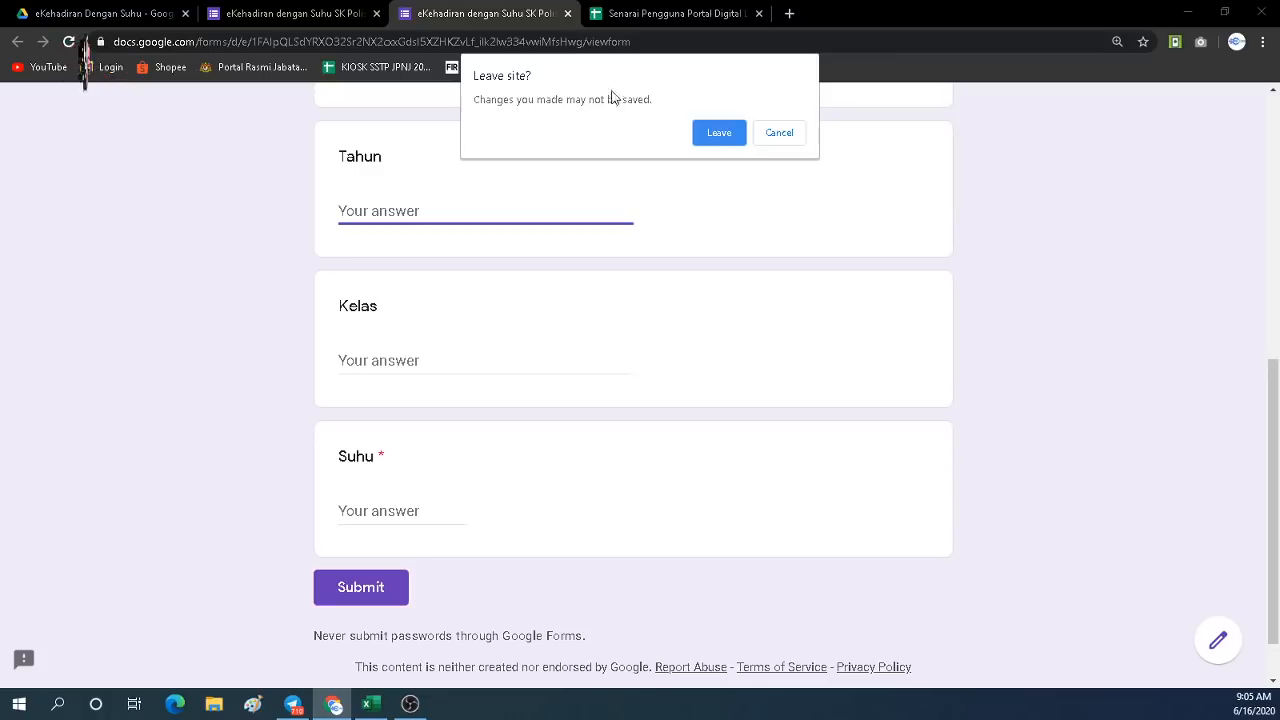
{"action": "left_click", "coordinate": [719, 133]}
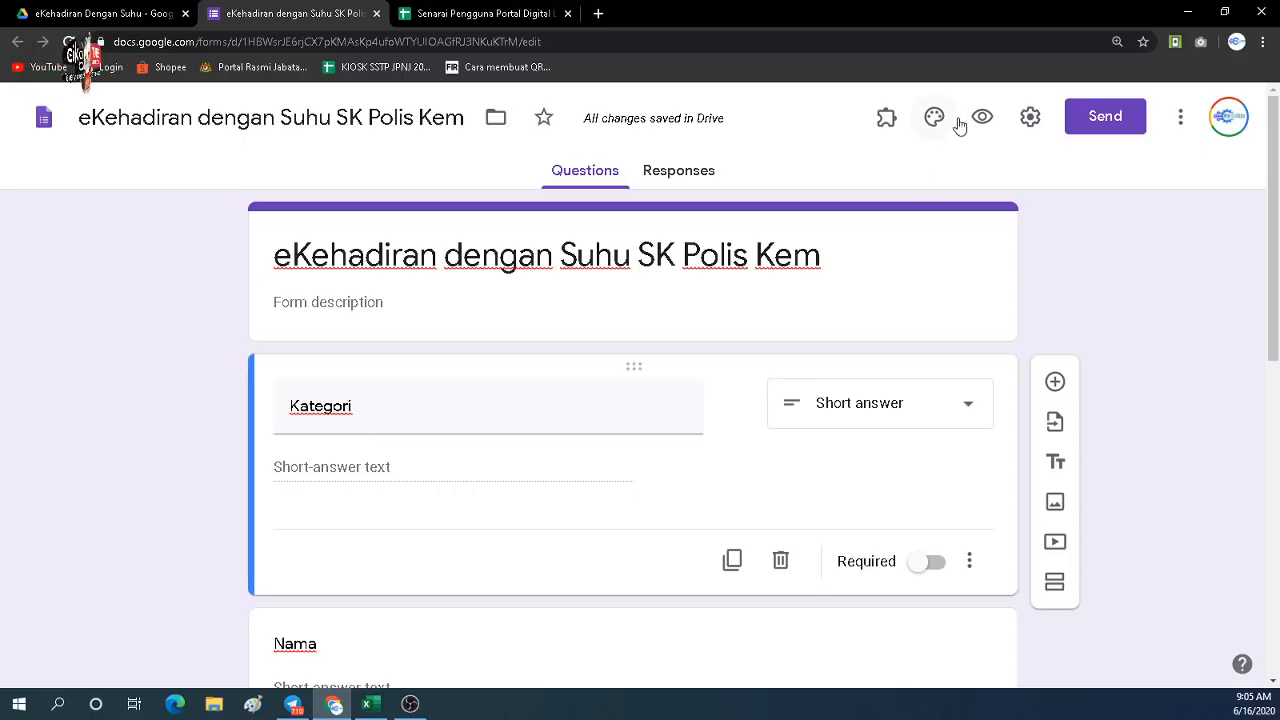
{"action": "left_click", "coordinate": [1179, 120]}
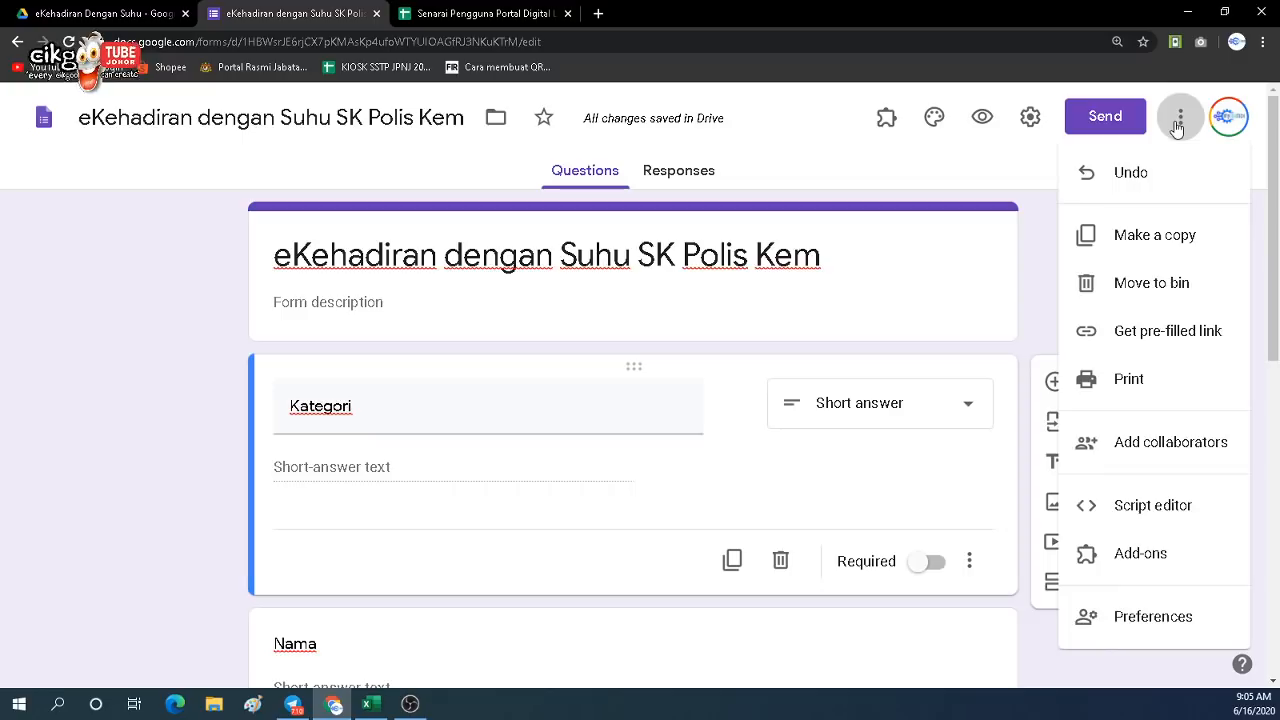
{"action": "left_click", "coordinate": [1157, 340]}
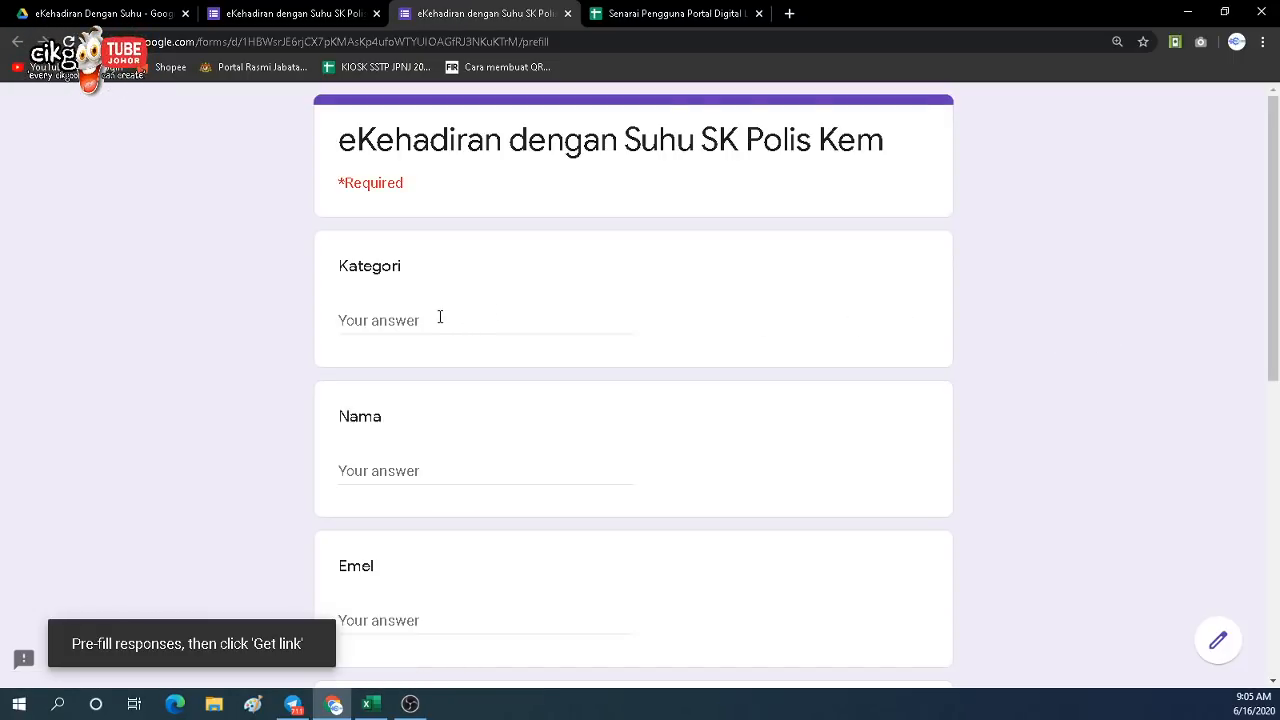
{"action": "scroll", "coordinate": [440, 317], "scroll_direction": "down", "scroll_amount": 6}
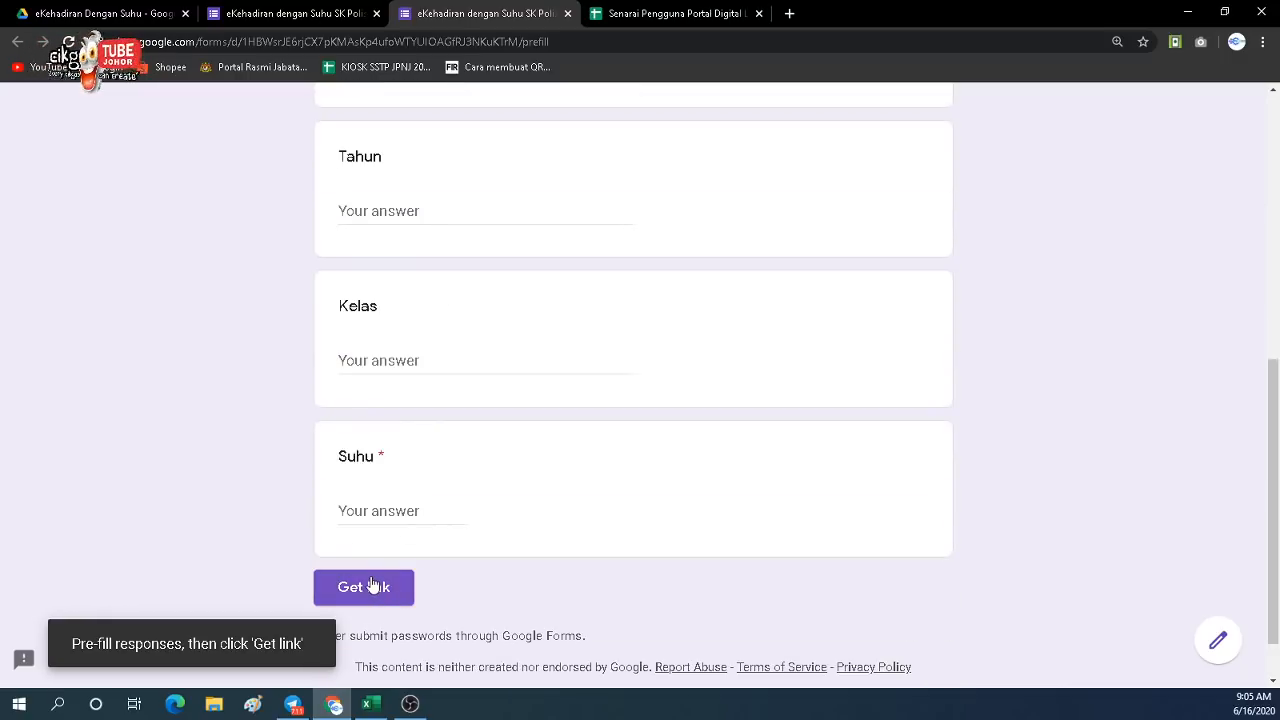
{"action": "left_click", "coordinate": [309, 22]}
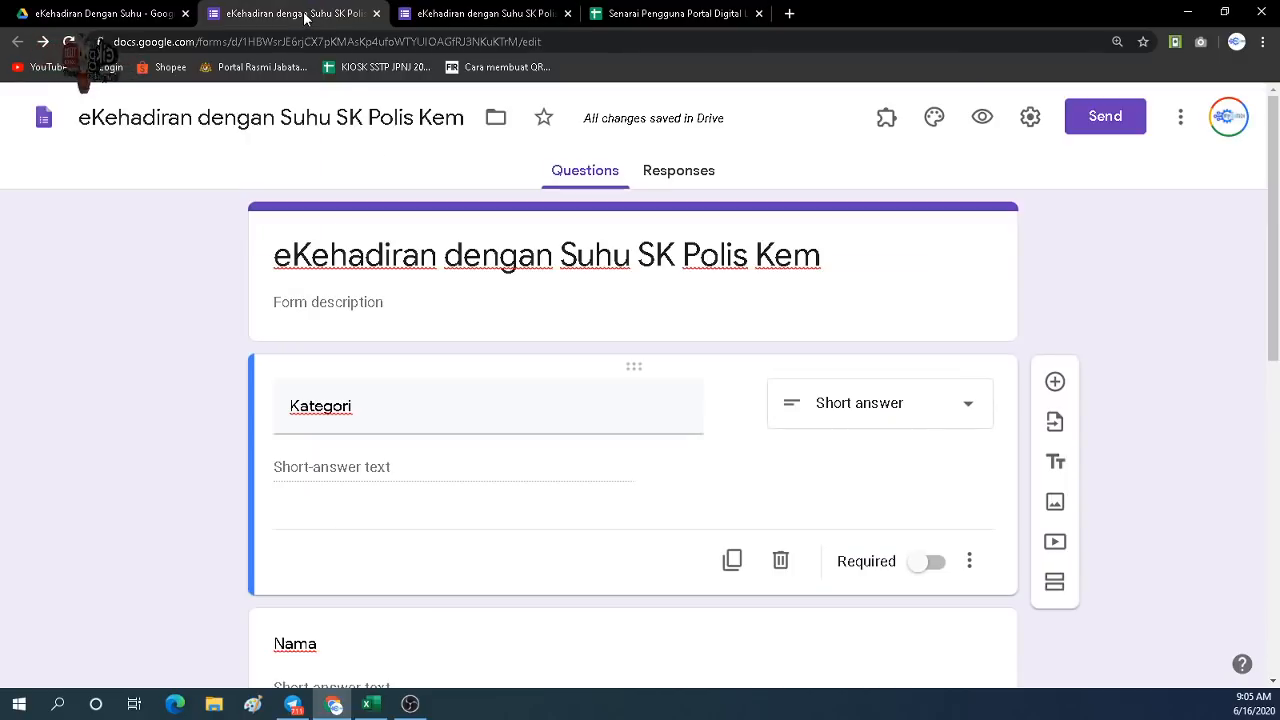
{"action": "left_click", "coordinate": [985, 121]}
{"action": "scroll", "coordinate": [523, 274], "scroll_direction": "down", "scroll_amount": 6}
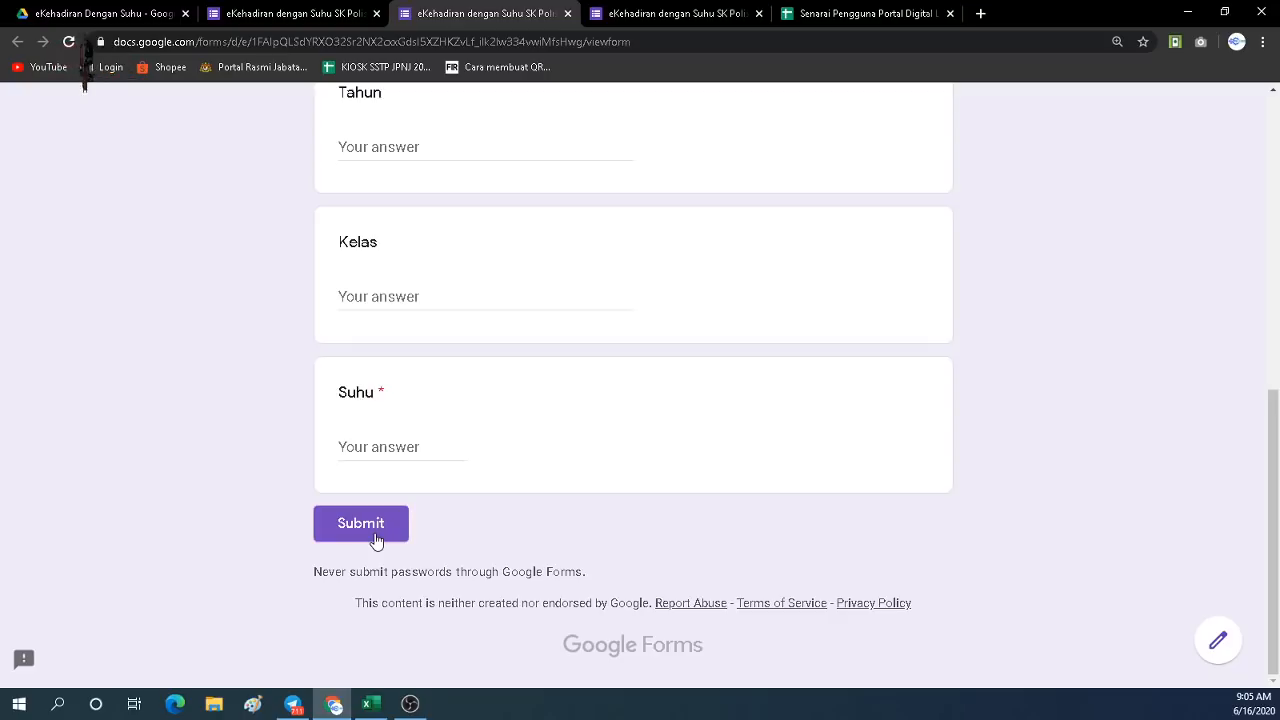
{"action": "left_click", "coordinate": [669, 14]}
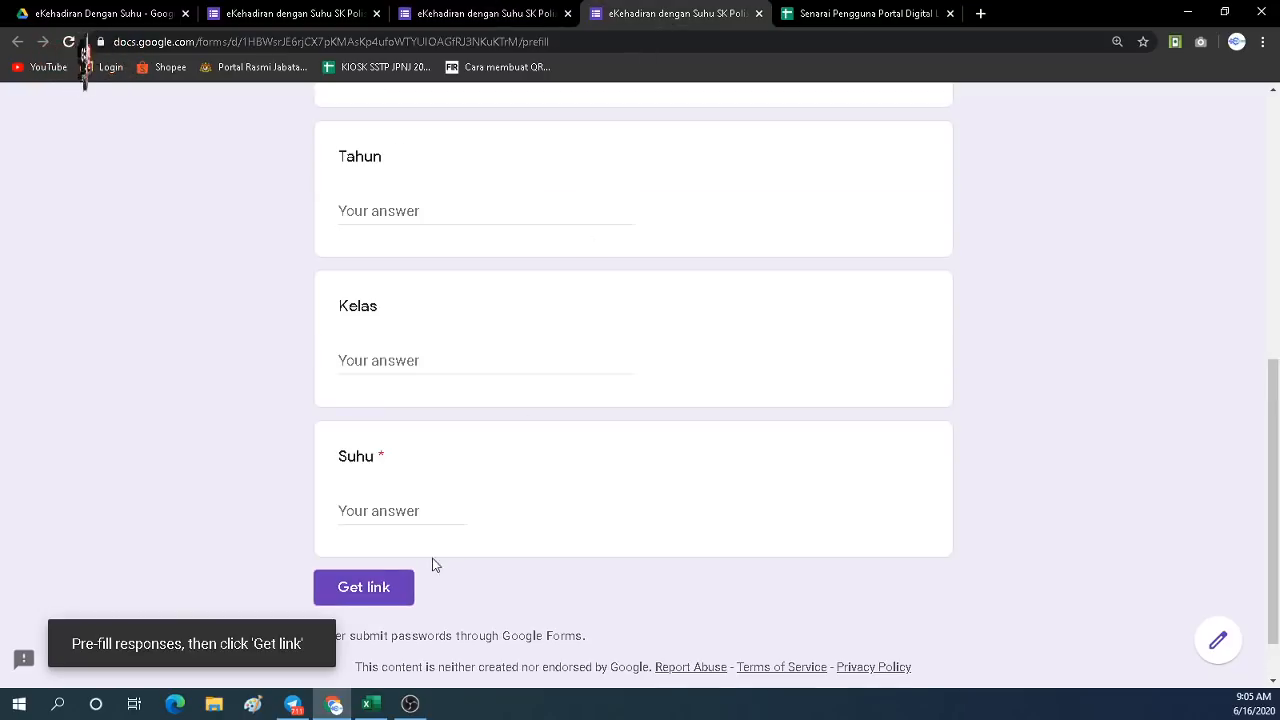
{"action": "left_click", "coordinate": [500, 20]}
{"action": "left_click", "coordinate": [714, 18]}
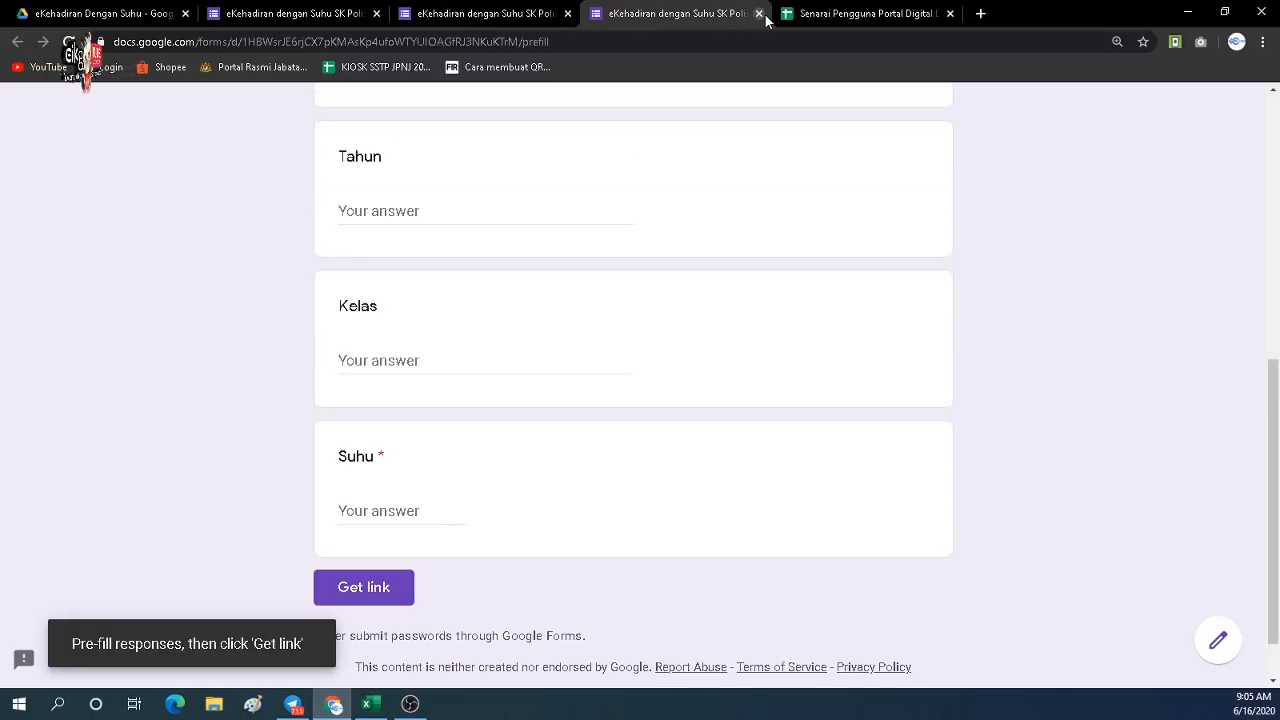
{"action": "left_click", "coordinate": [759, 14]}
{"action": "left_click", "coordinate": [567, 14]}
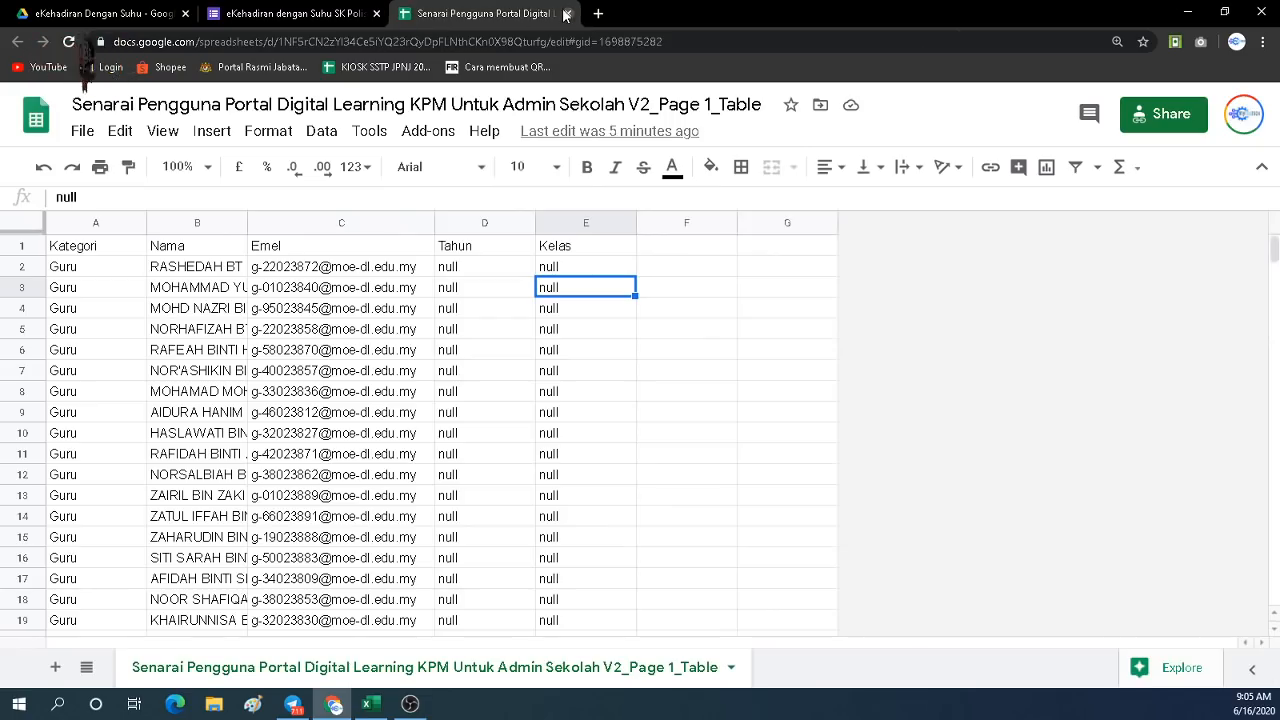
{"action": "left_click", "coordinate": [300, 14]}
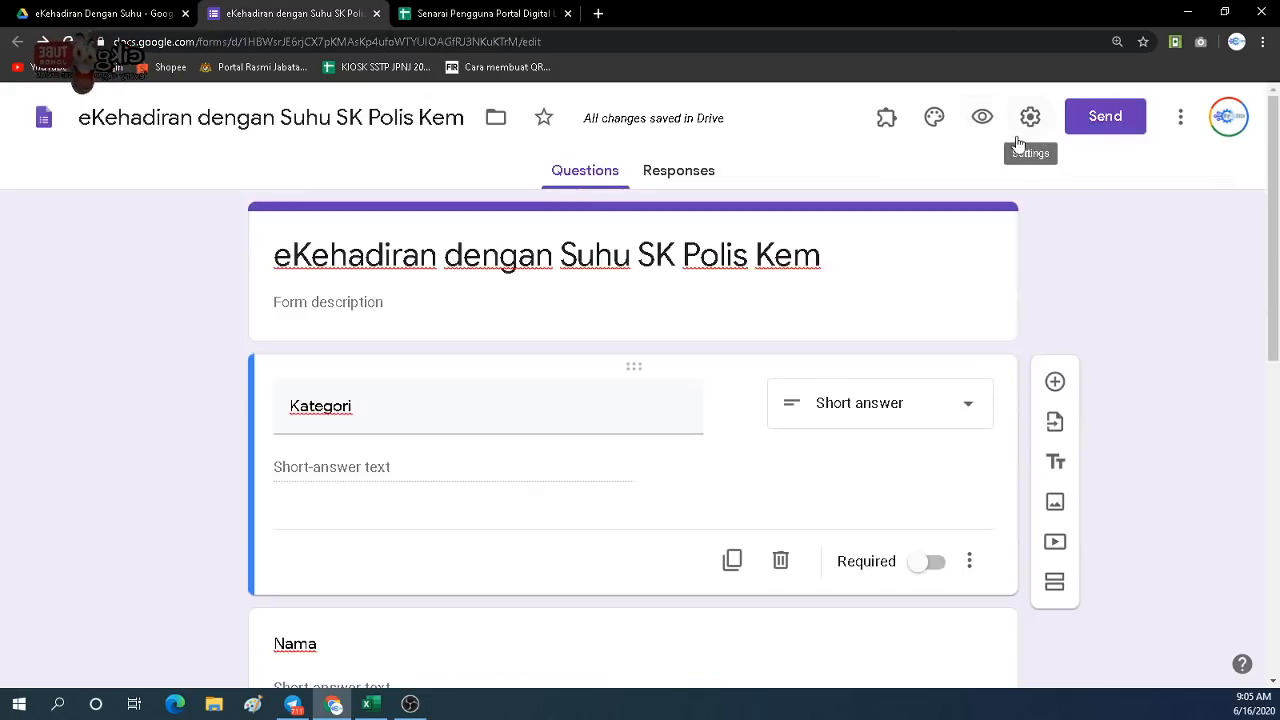
In the preview, answer Kategori with 'Guru' and enter the respondent's name.
{"action": "left_click", "coordinate": [966, 118]}
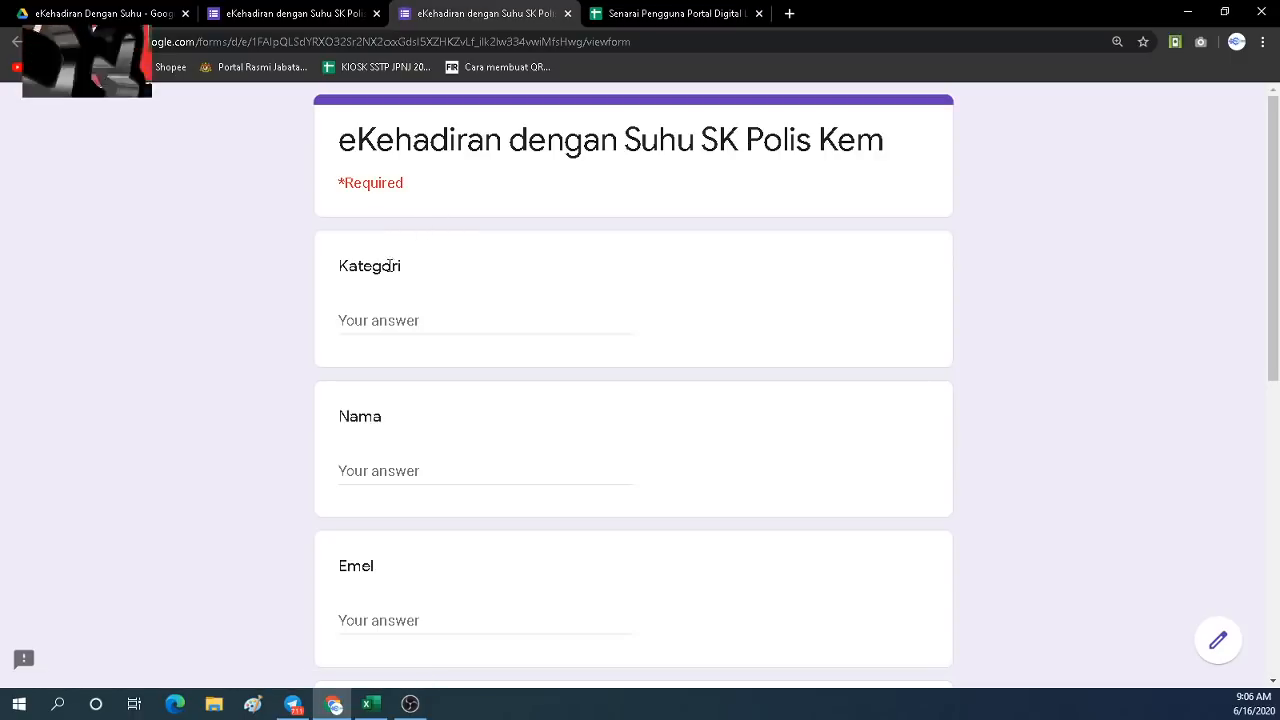
{"action": "left_click", "coordinate": [374, 320]}
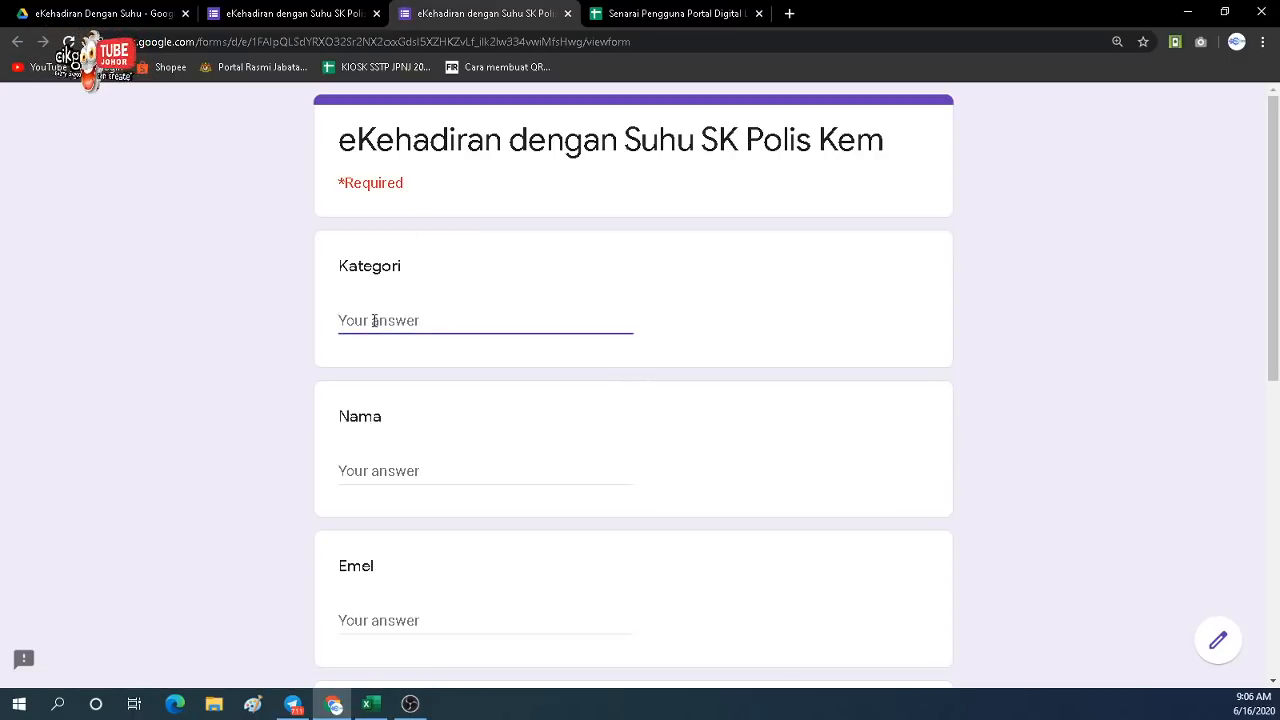
{"action": "type", "text": "faruze"}
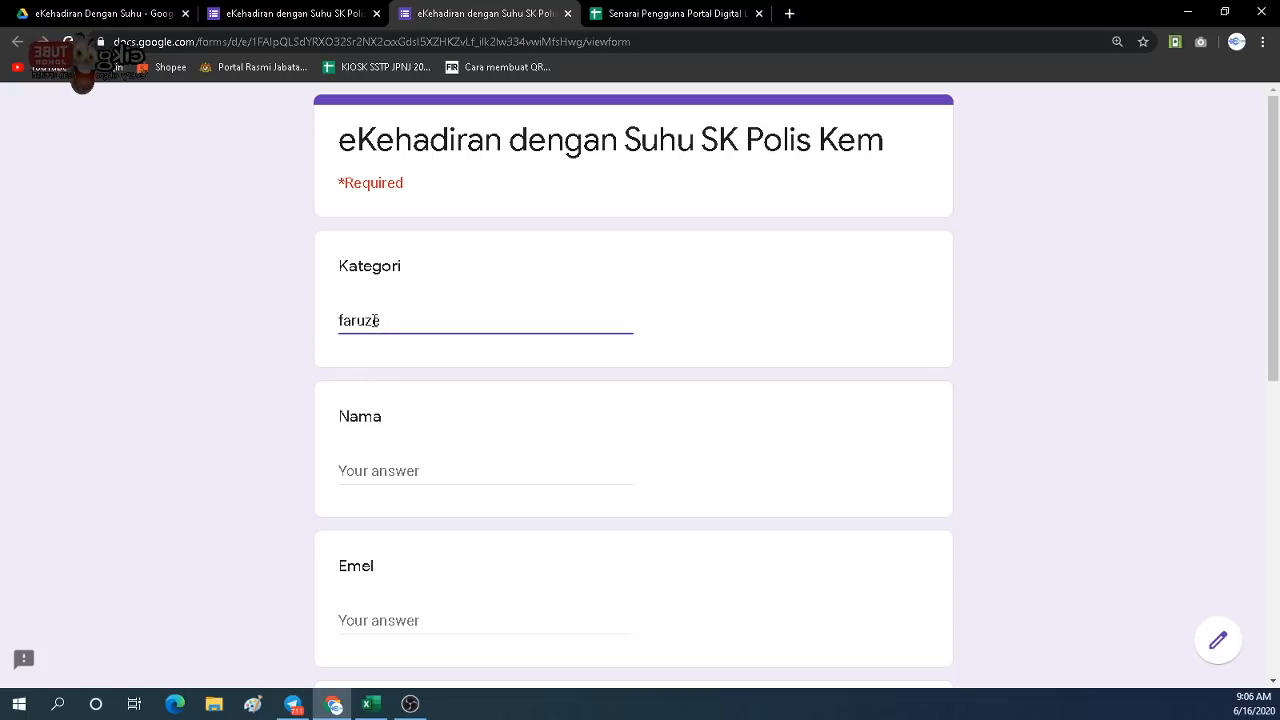
{"action": "left_click", "coordinate": [409, 470]}
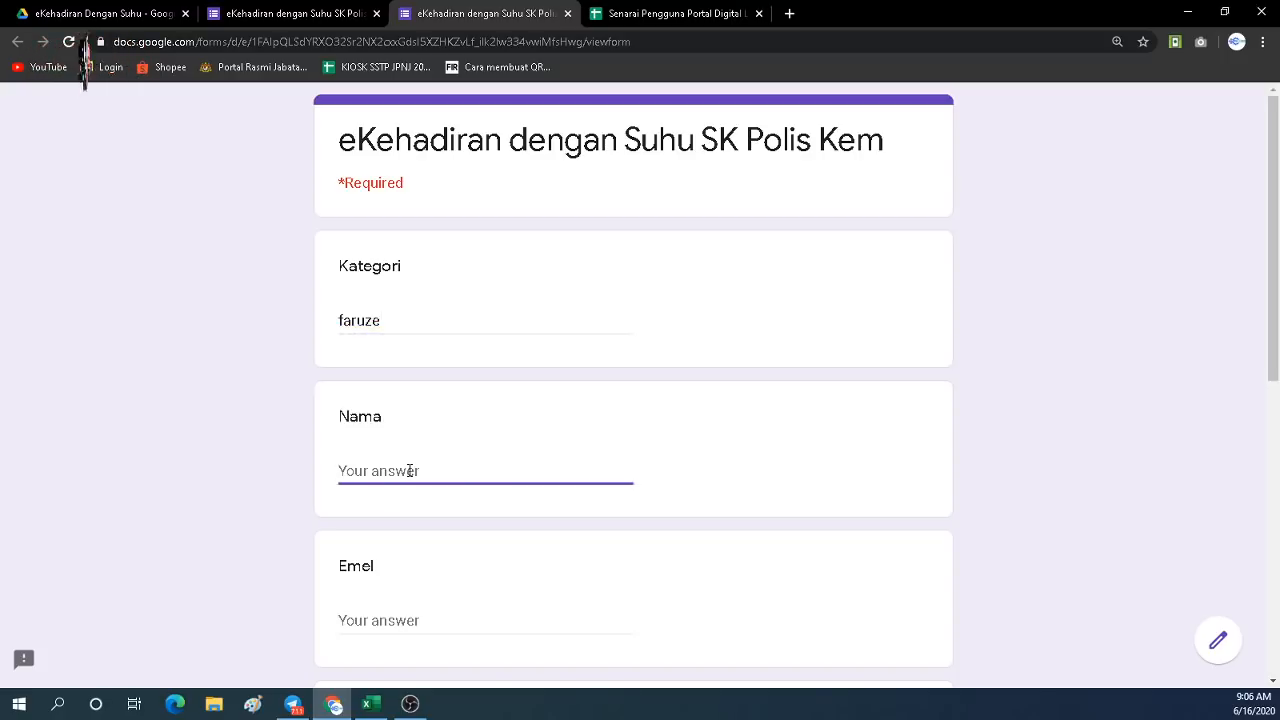
{"action": "double_click", "coordinate": [353, 320]}
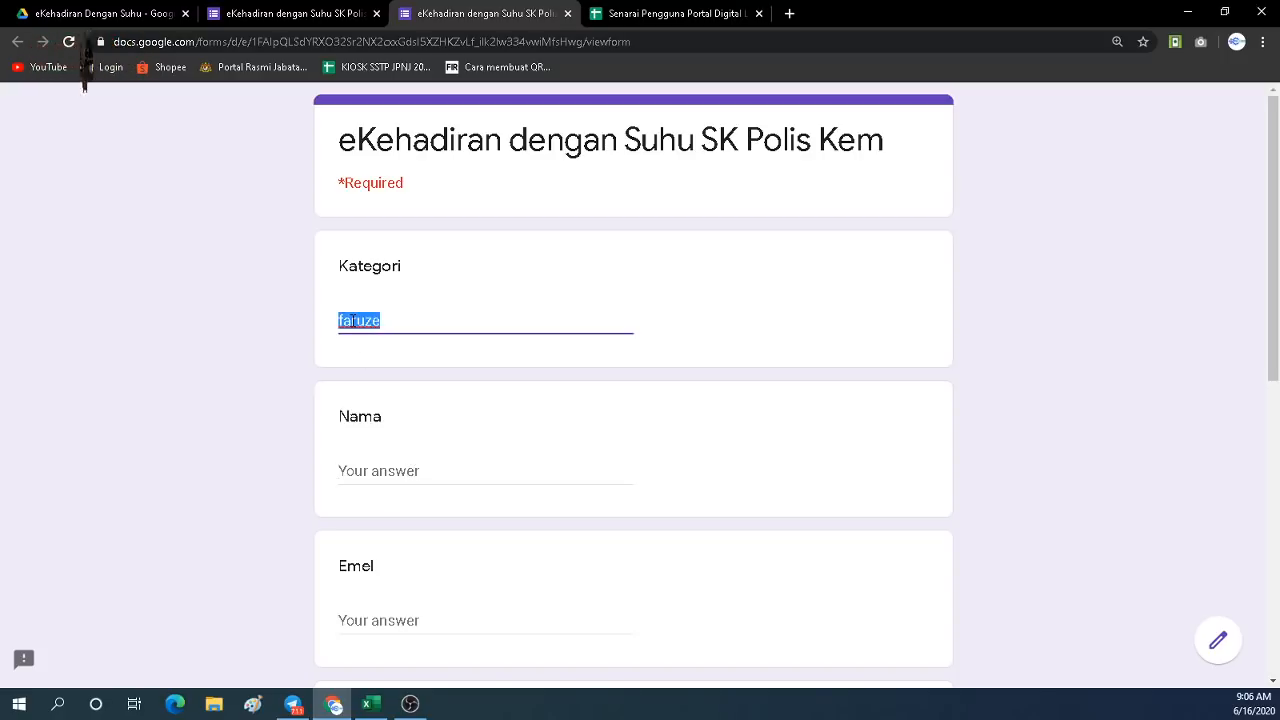
{"action": "type", "text": "Guru"}
{"action": "left_click", "coordinate": [376, 465]}
{"action": "type", "text": "F"}
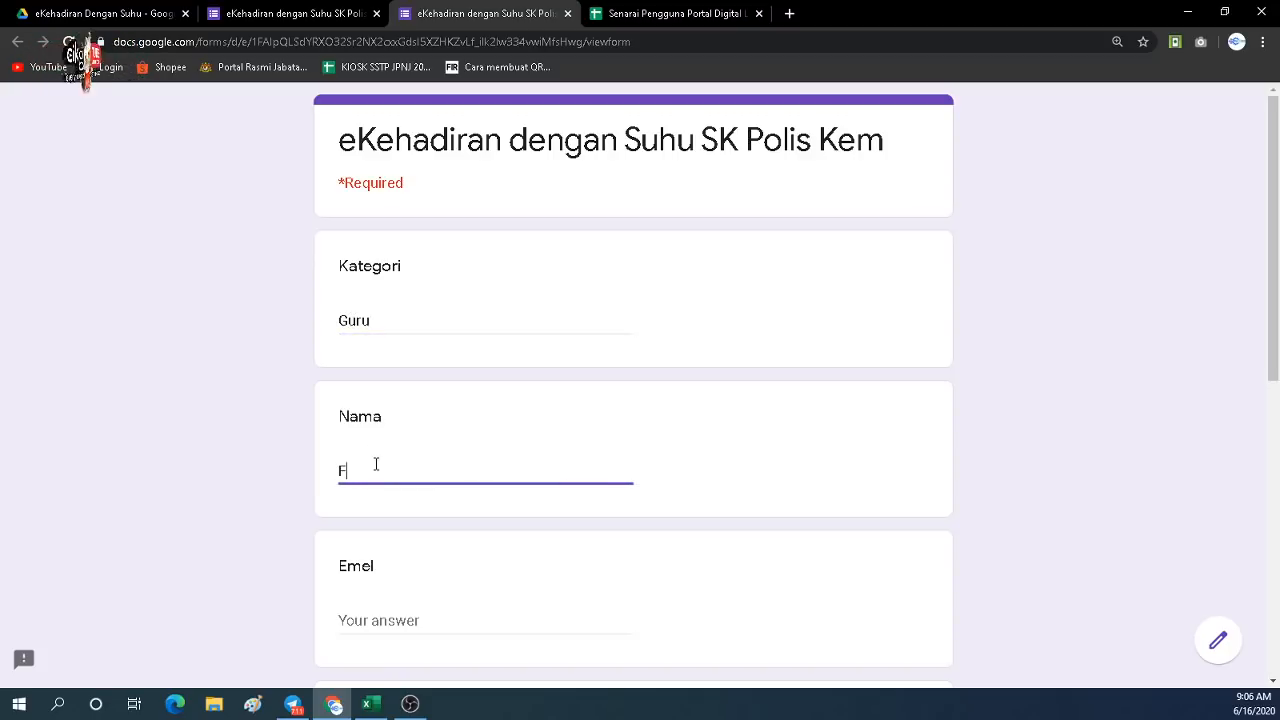
{"action": "type", "text": "aruze"}
Enter the respondent's e-mail, dashes for Tahun and Kelas, Suhu 36.2, and submit.
{"action": "scroll", "coordinate": [376, 465], "scroll_direction": "down", "scroll_amount": 2}
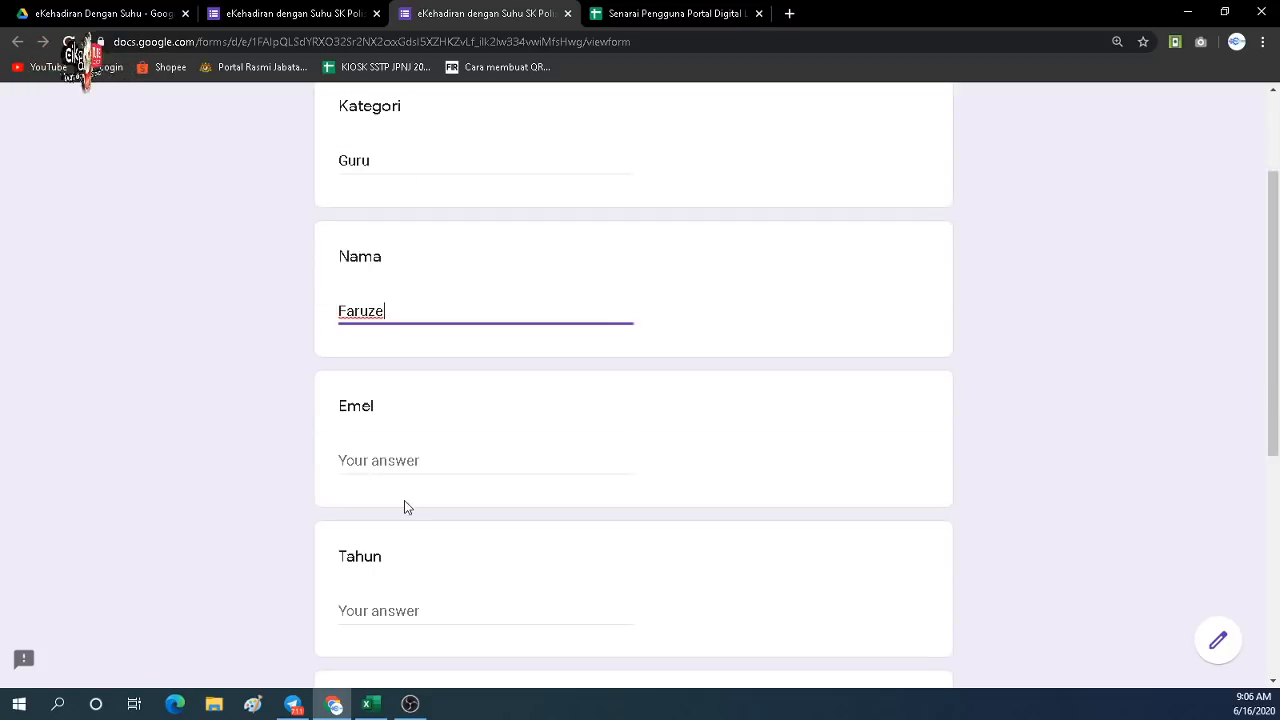
{"action": "left_click", "coordinate": [380, 458]}
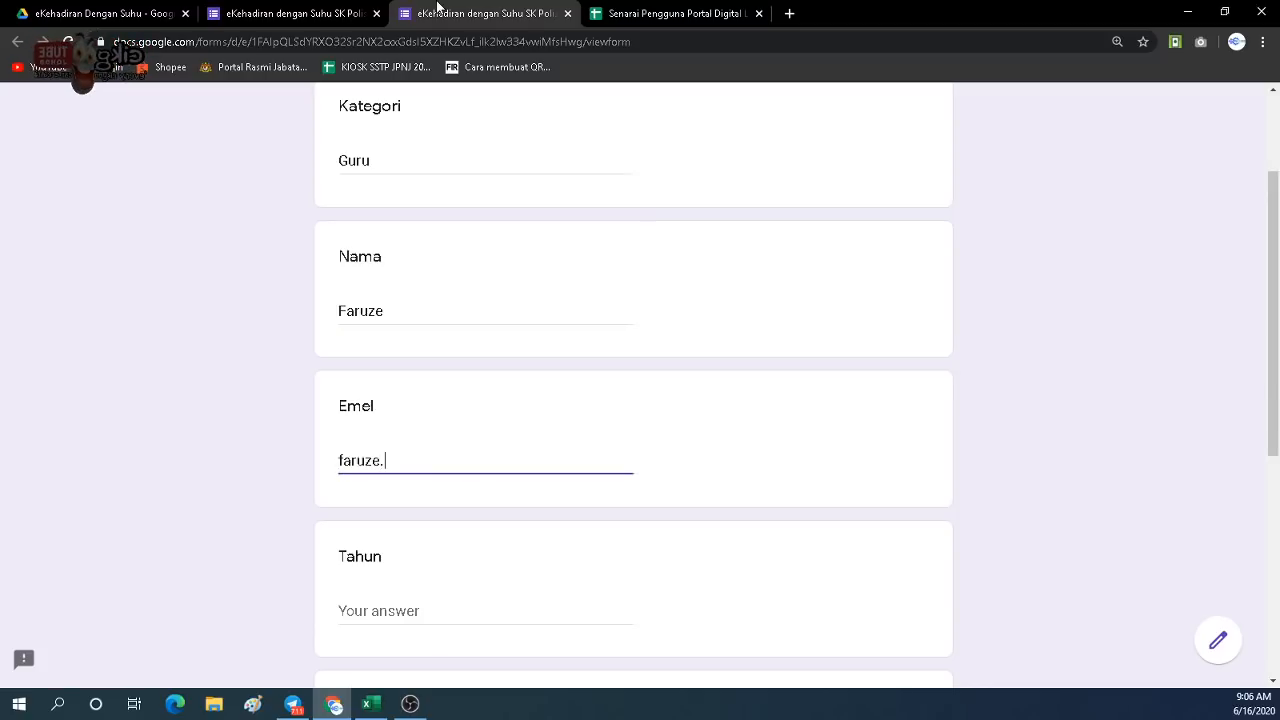
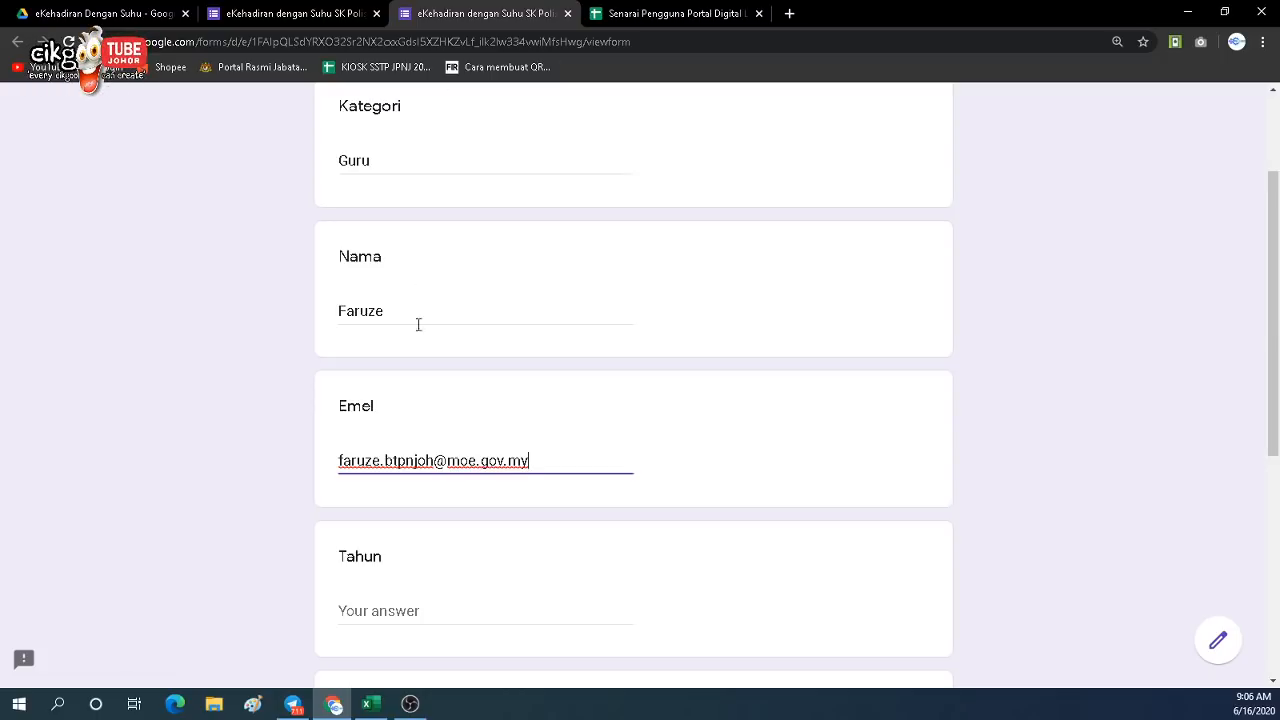
{"action": "left_click", "coordinate": [375, 604]}
{"action": "scroll", "coordinate": [382, 550], "scroll_direction": "down", "scroll_amount": 1}
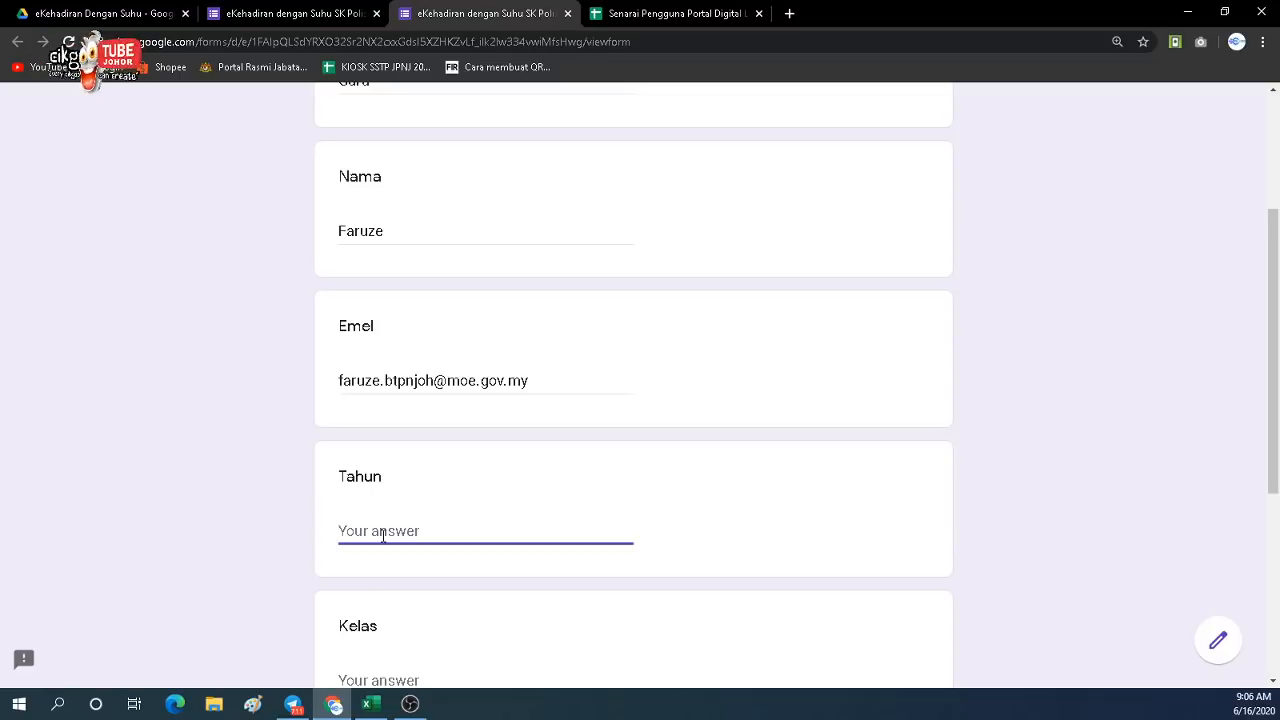
{"action": "type", "text": "-"}
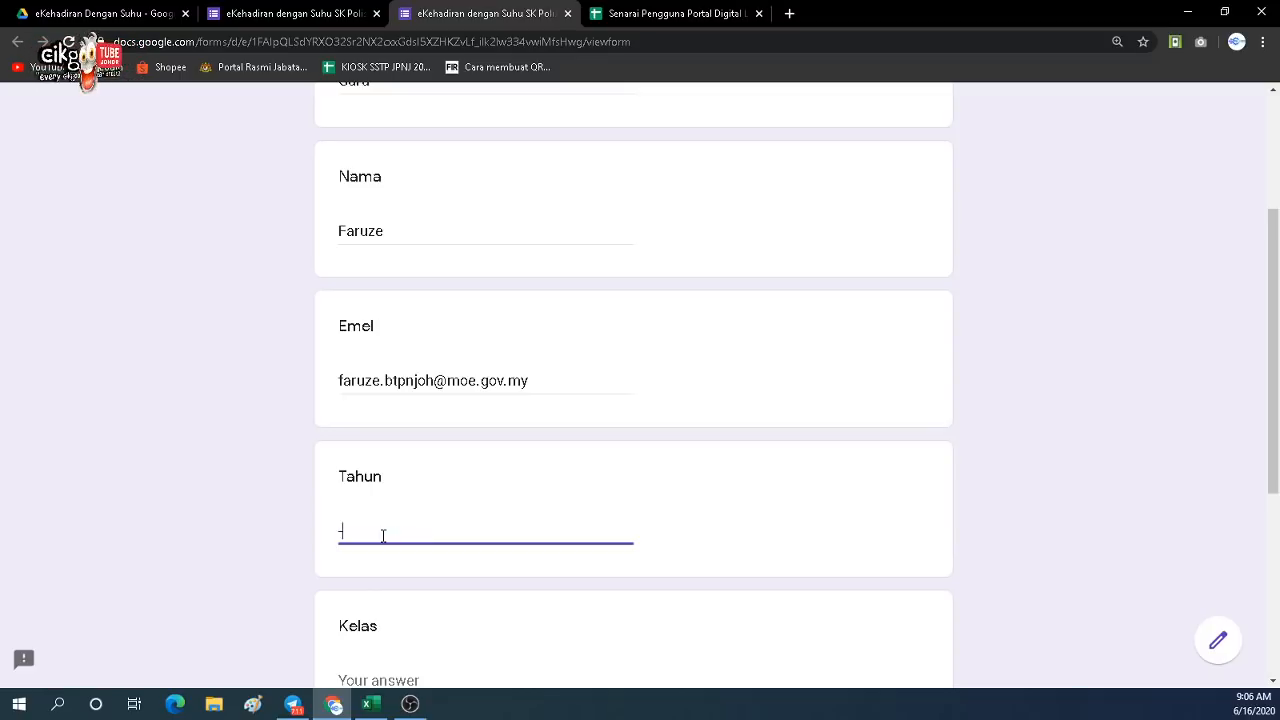
{"action": "scroll", "coordinate": [383, 536], "scroll_direction": "down", "scroll_amount": 2}
{"action": "left_click", "coordinate": [377, 521]}
{"action": "type", "text": "-"}
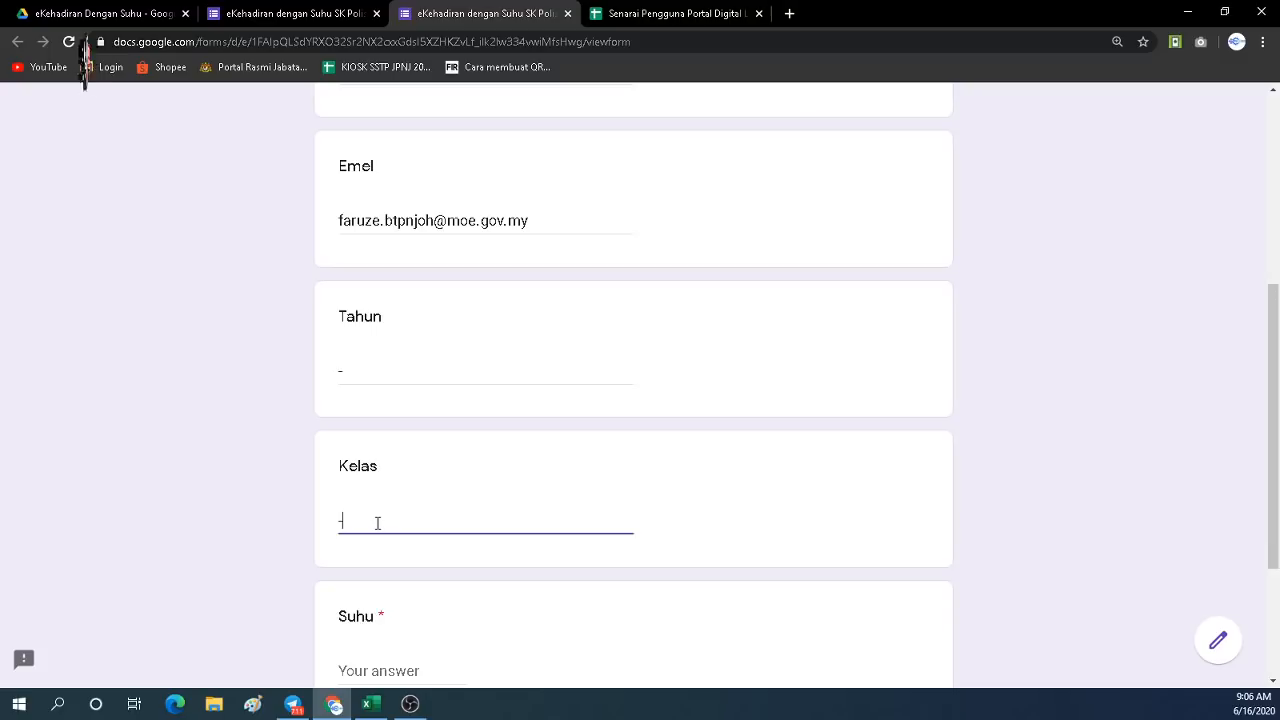
{"action": "scroll", "coordinate": [377, 522], "scroll_direction": "down", "scroll_amount": 1}
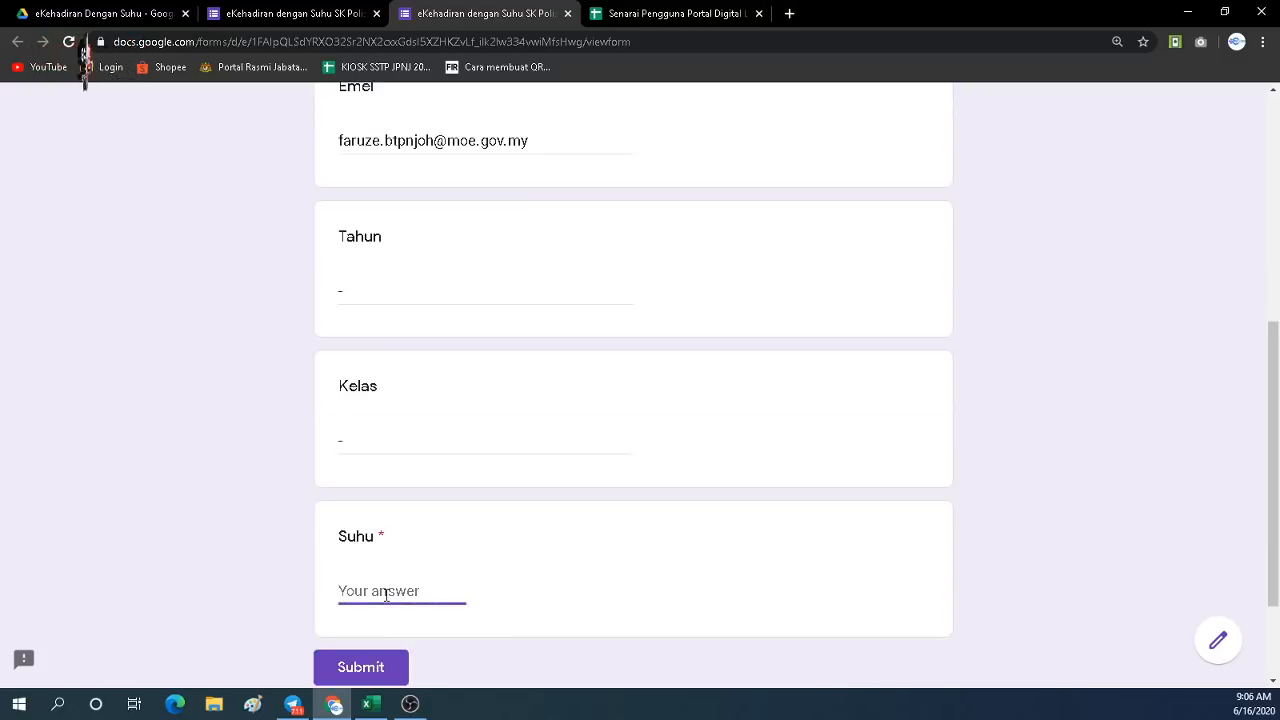
{"action": "type", "text": "36.2"}
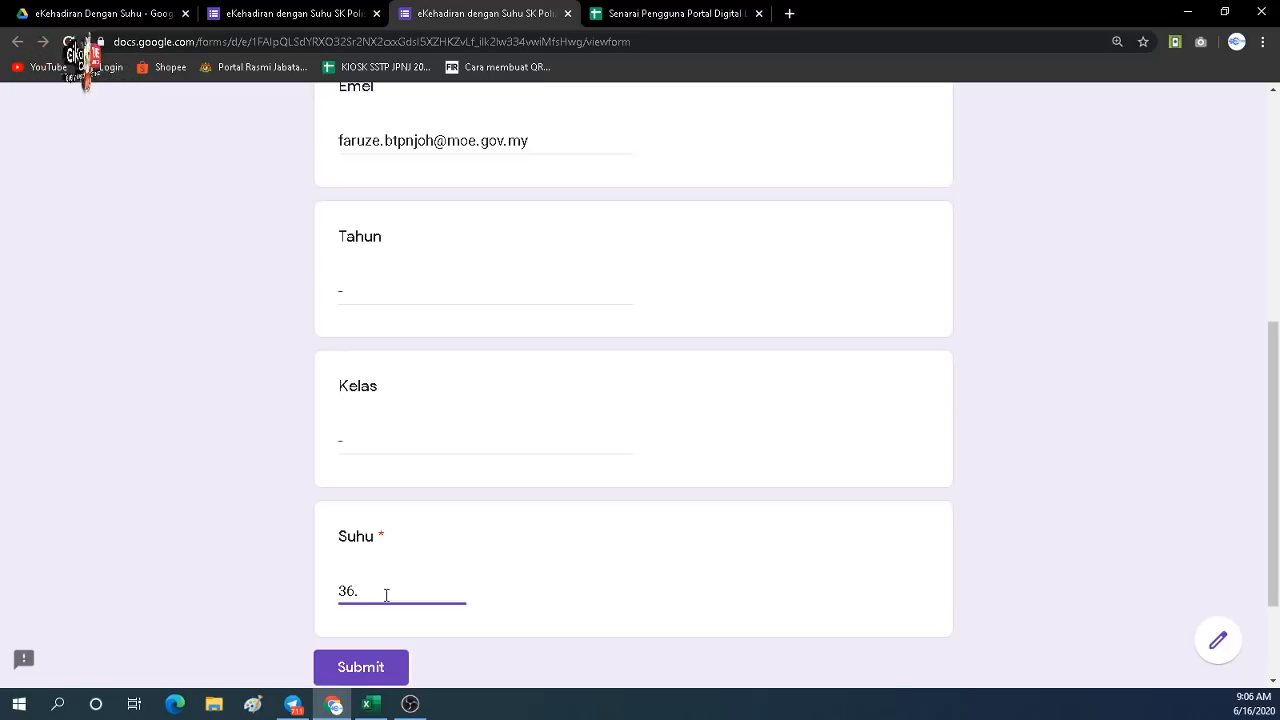
{"action": "left_click", "coordinate": [378, 669]}
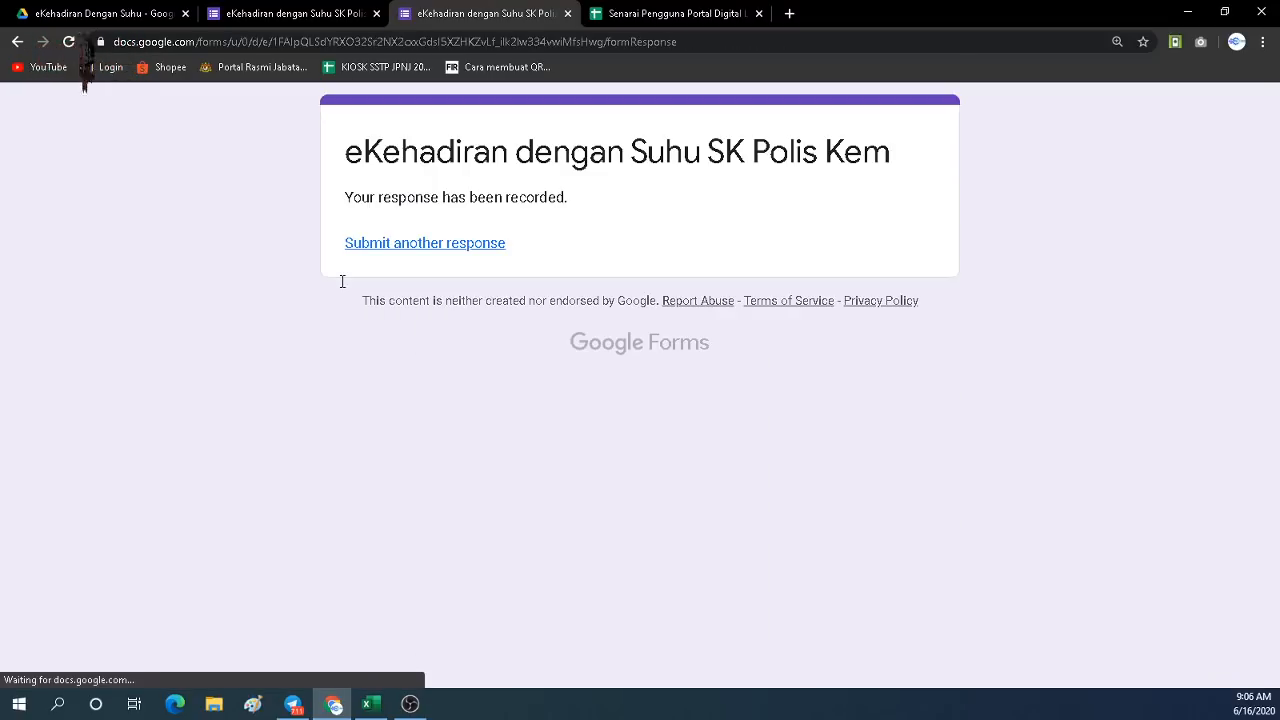
From the form's Responses tab, create a new spreadsheet to collect responses.
{"action": "left_click", "coordinate": [297, 14]}
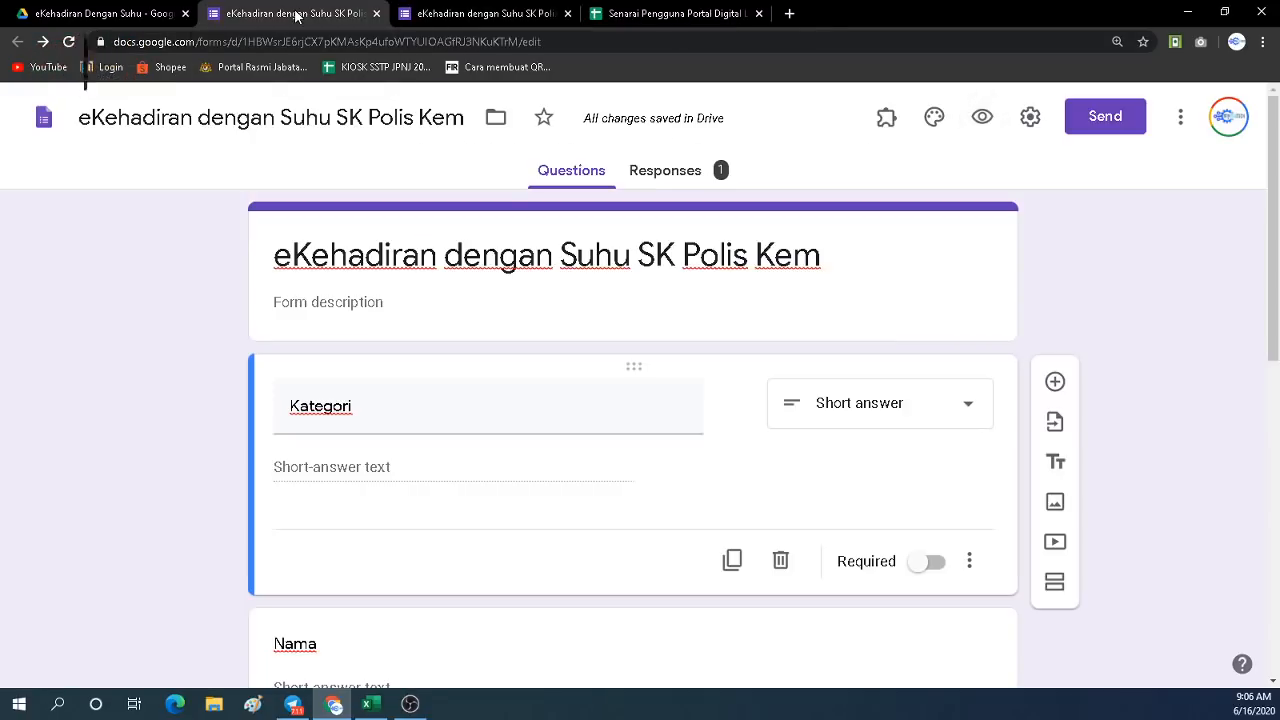
{"action": "left_click", "coordinate": [666, 183]}
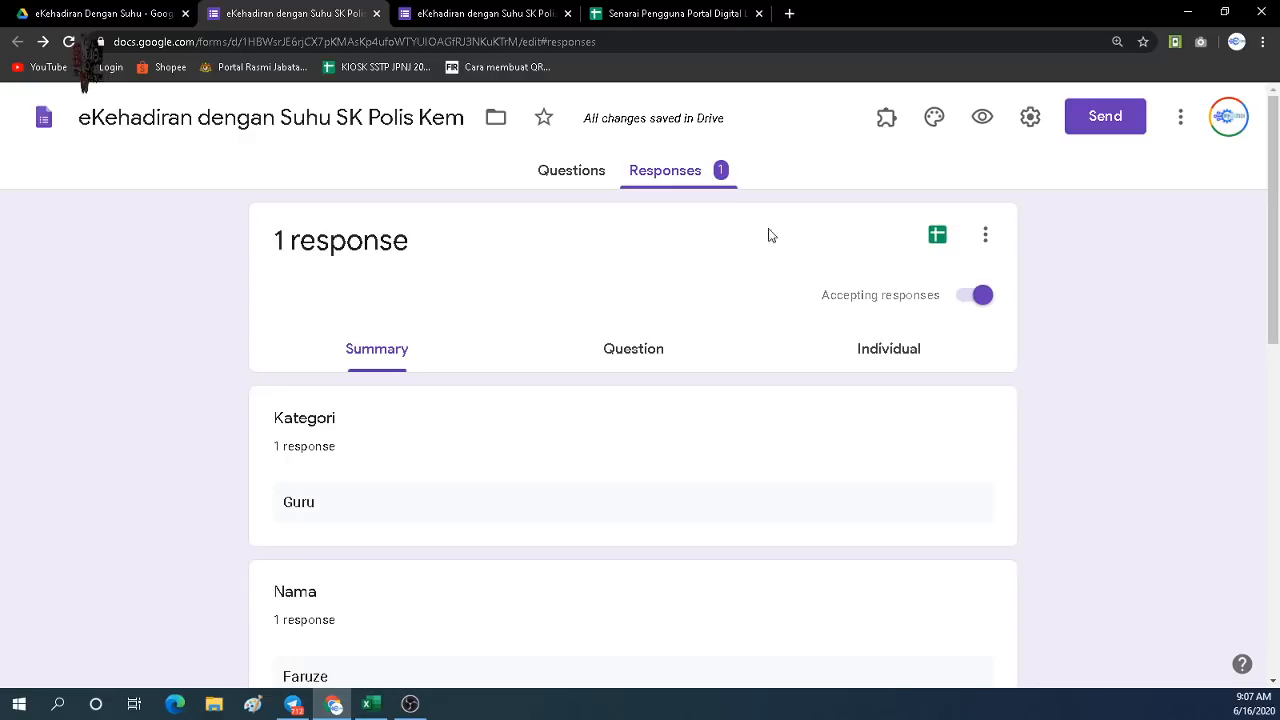
{"action": "left_click", "coordinate": [938, 240]}
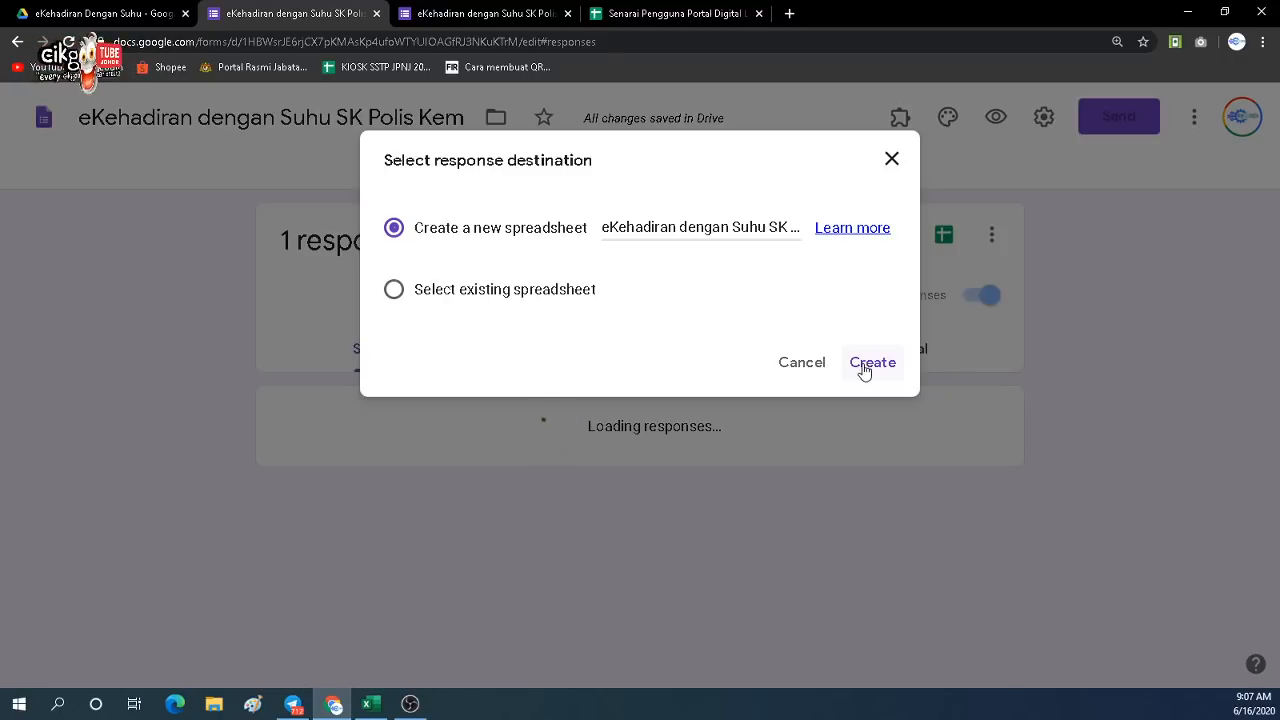
{"action": "left_click", "coordinate": [864, 369]}
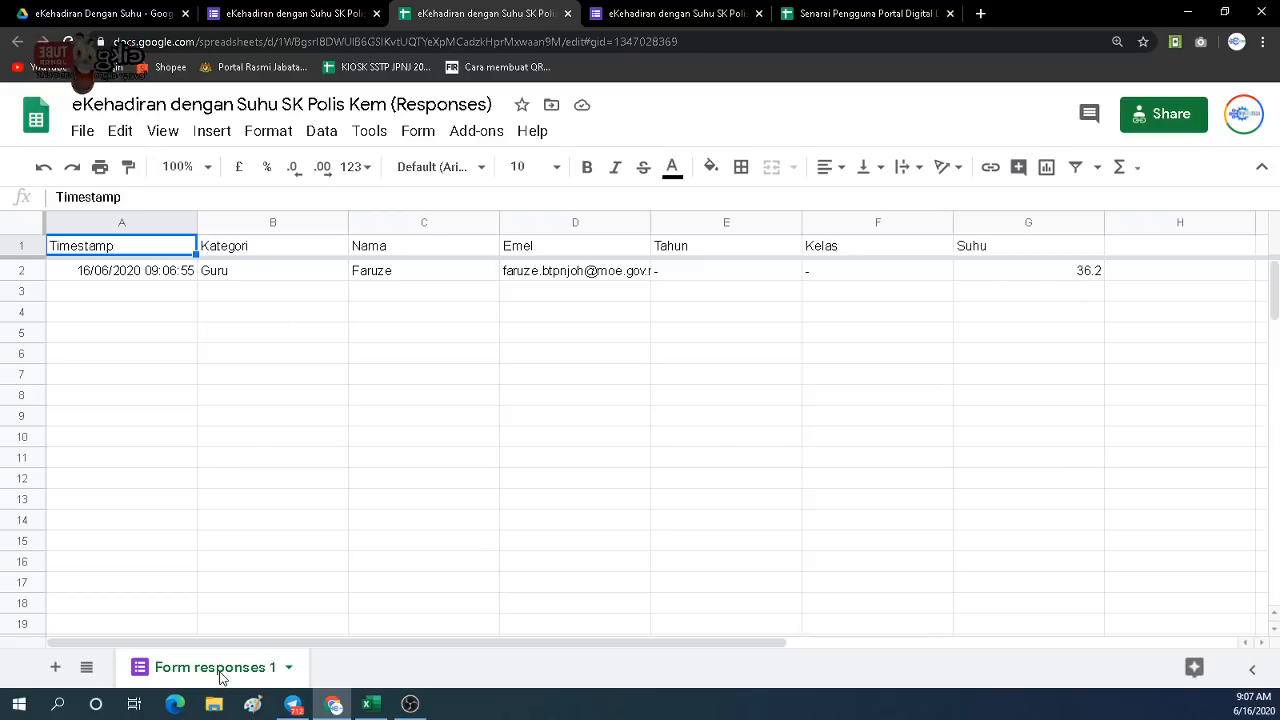
Add a blank sheet named 'Database' to the responses spreadsheet.
{"action": "left_click", "coordinate": [840, 16]}
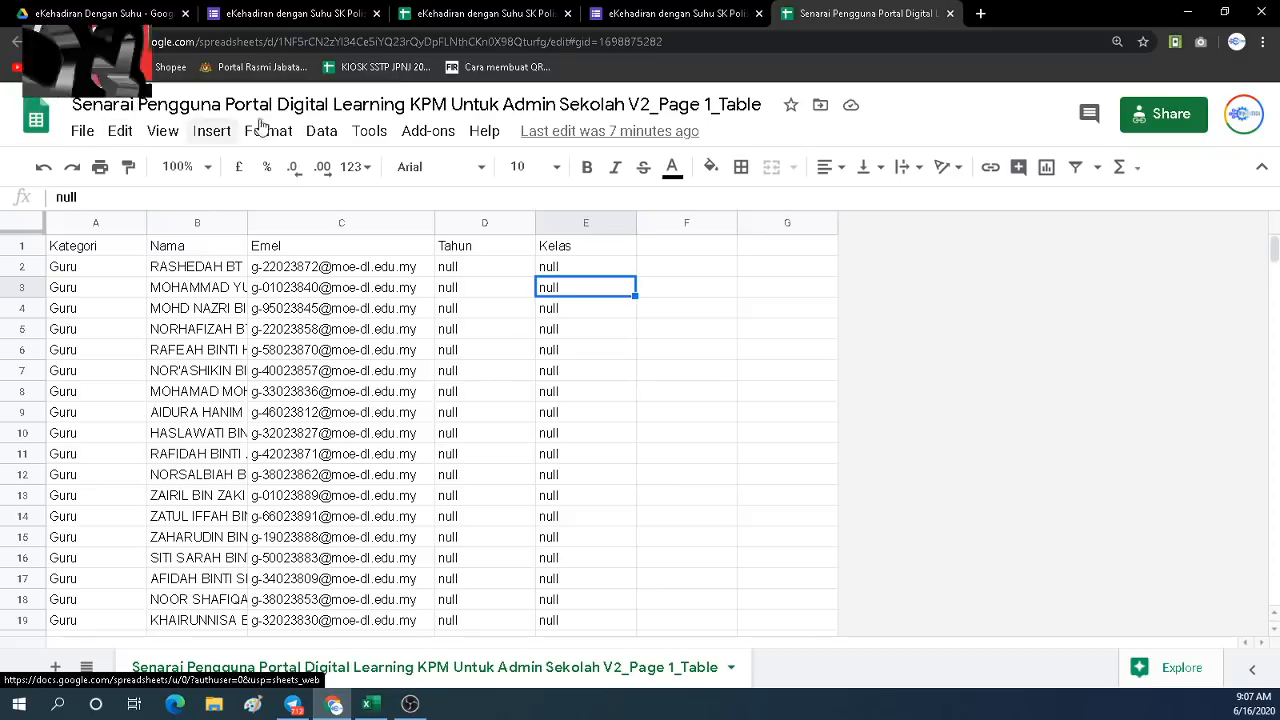
{"action": "left_click", "coordinate": [626, 16]}
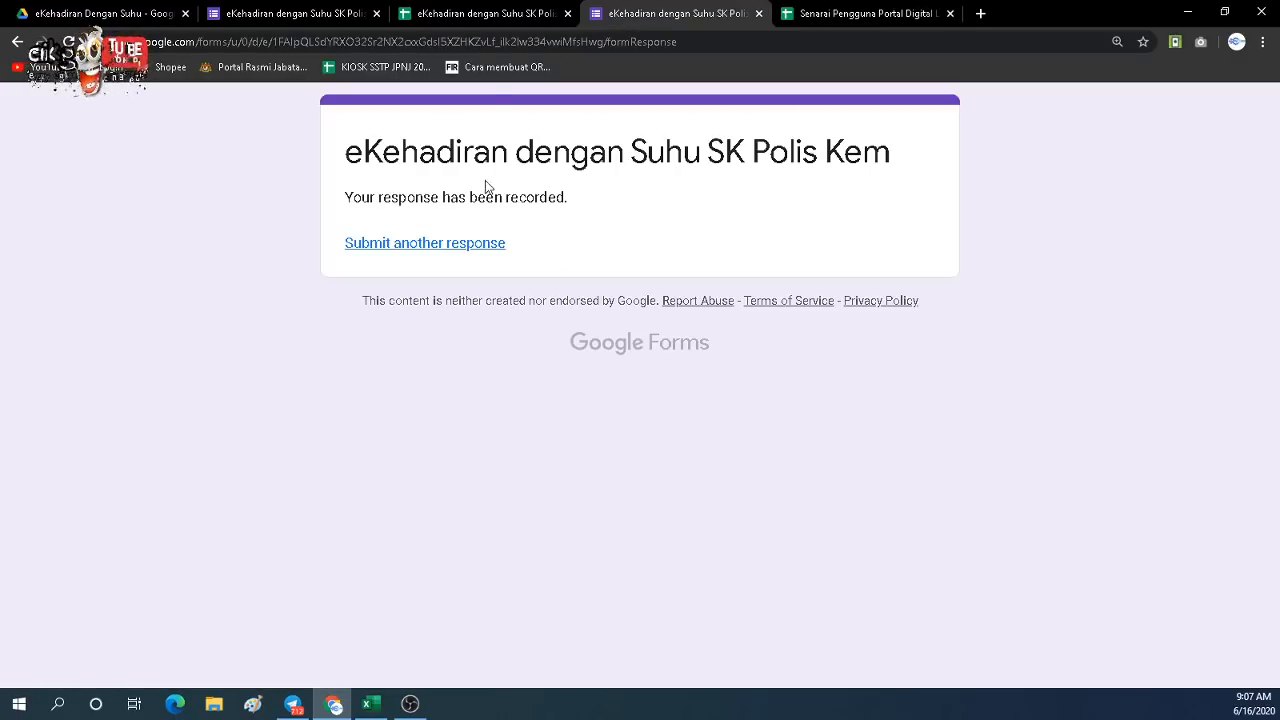
{"action": "left_click", "coordinate": [474, 16]}
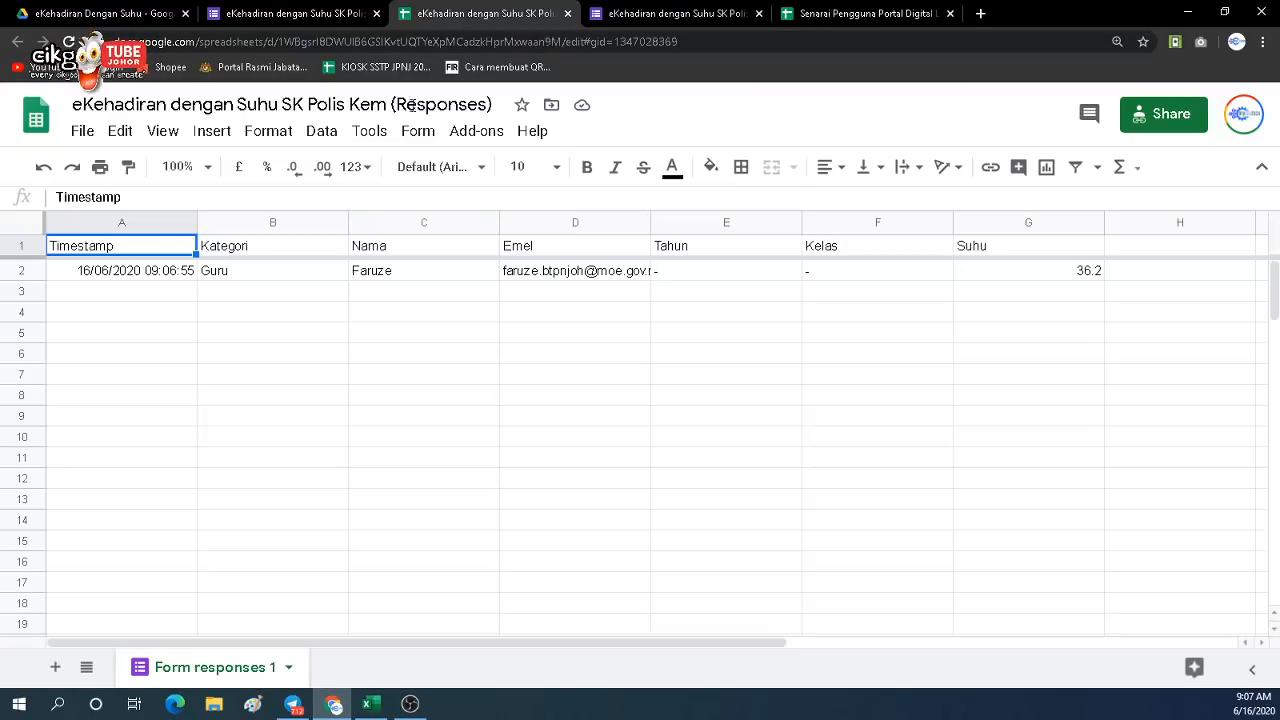
{"action": "left_click", "coordinate": [57, 667]}
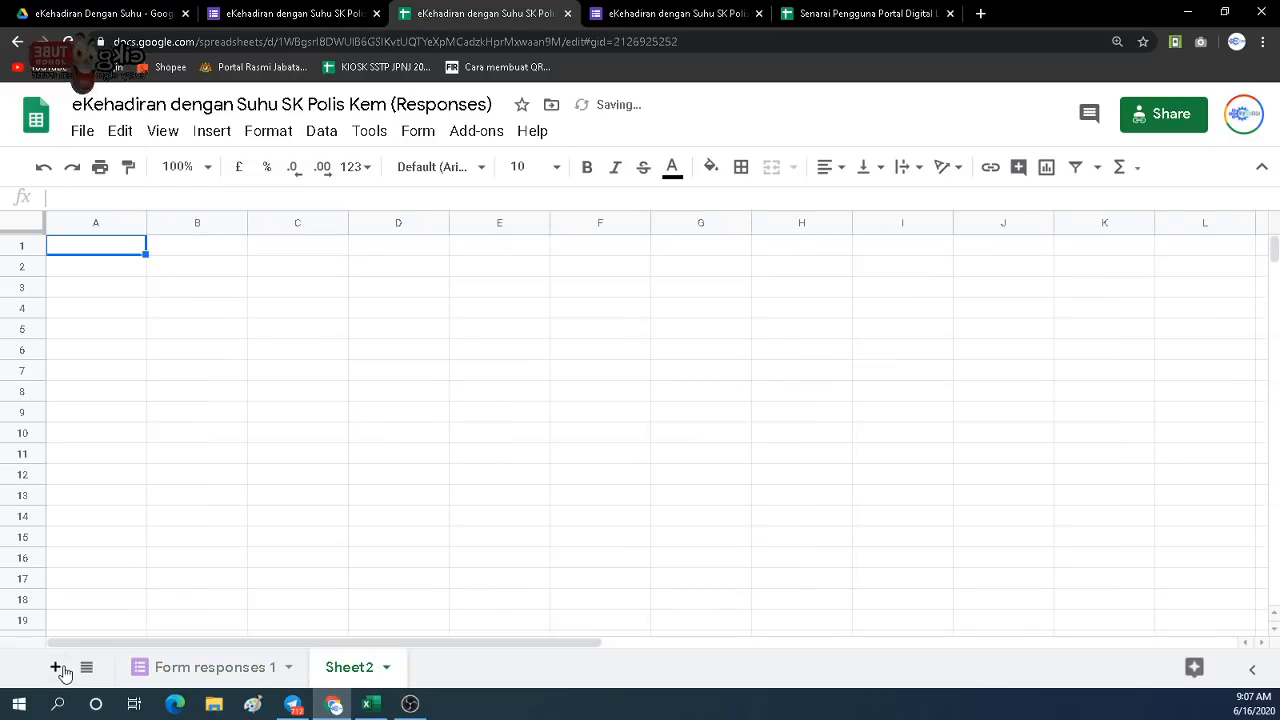
{"action": "left_click", "coordinate": [383, 670]}
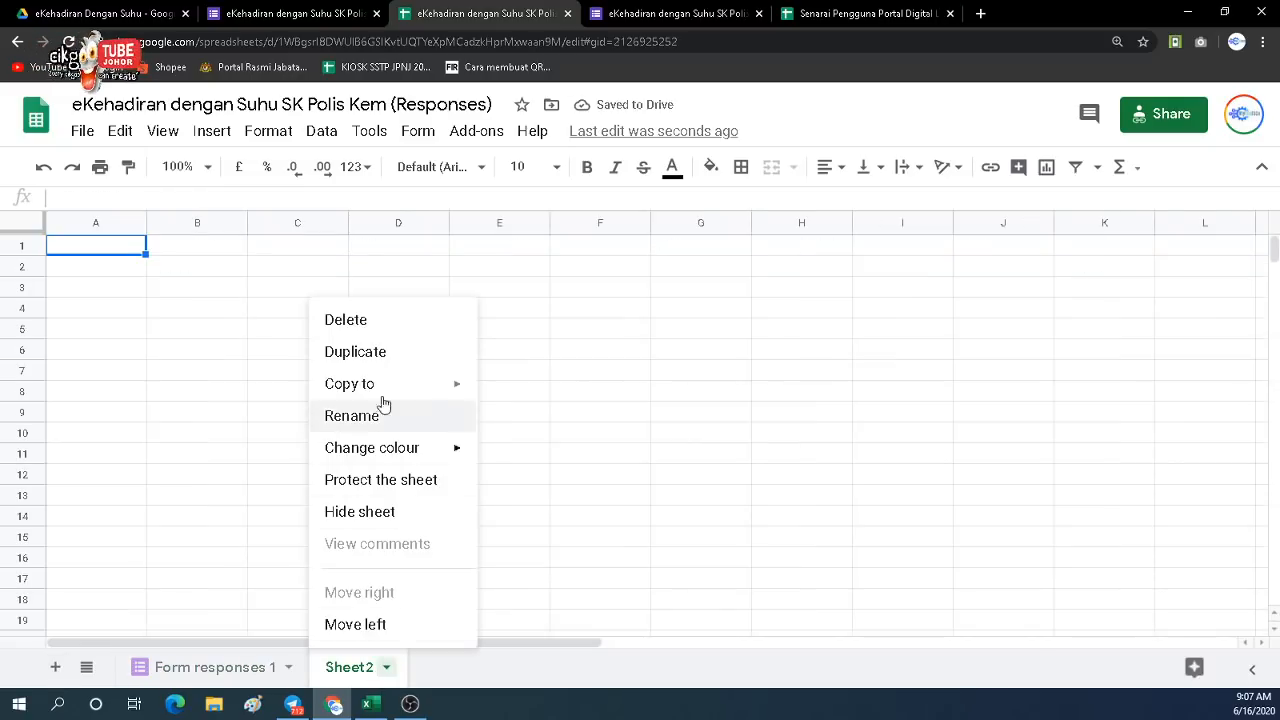
{"action": "left_click", "coordinate": [361, 416]}
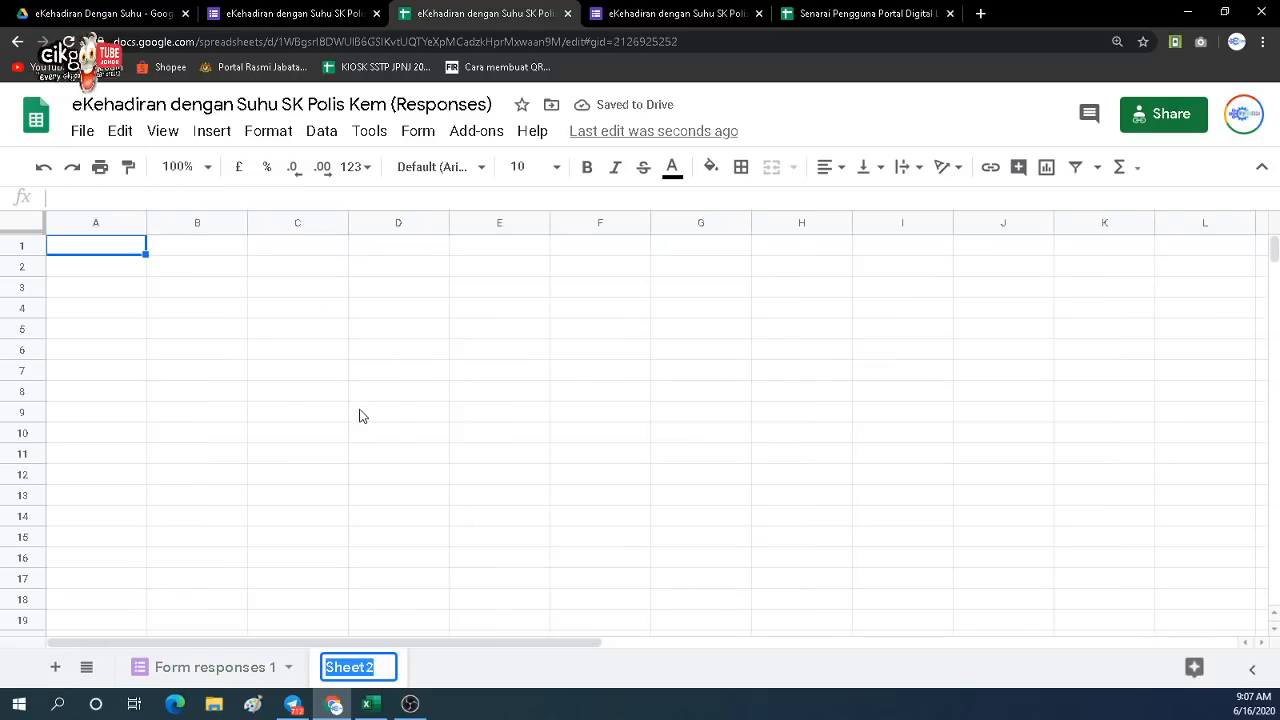
{"action": "type", "text": "Database"}
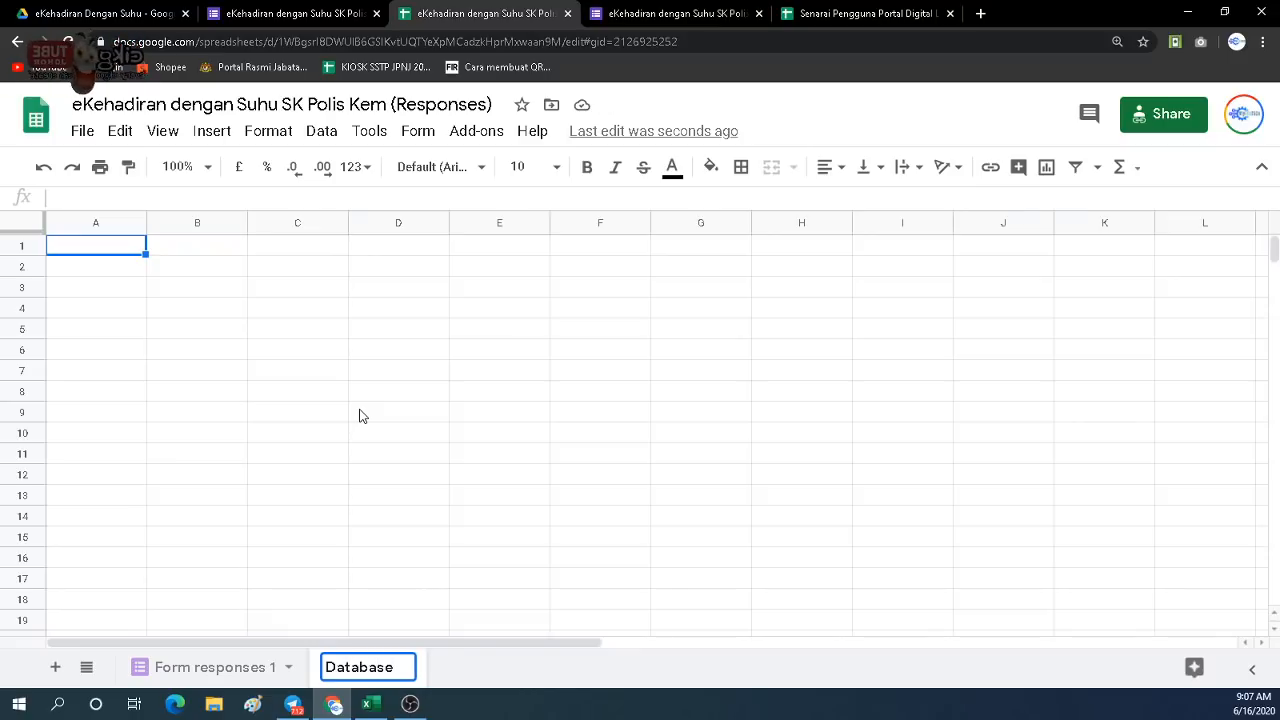
{"action": "key", "text": "Return"}
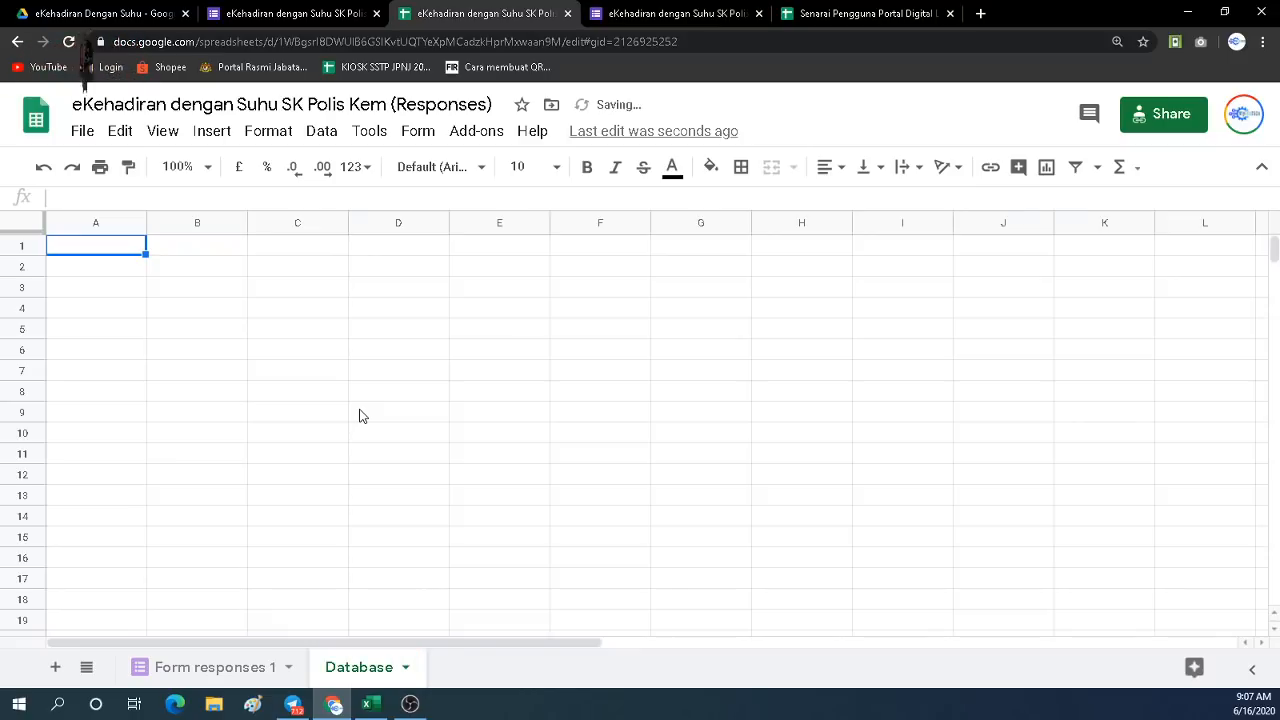
{"action": "left_click", "coordinate": [841, 18]}
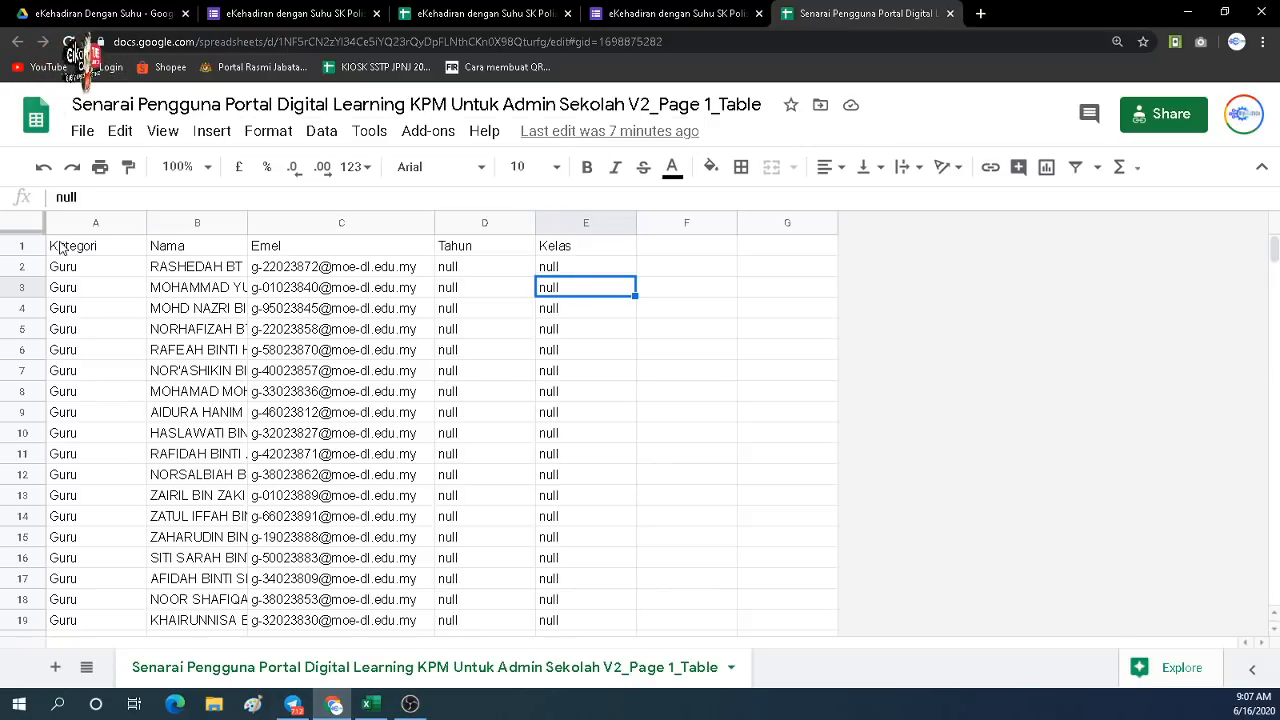
Copy the user list columns A–E (Kategori, Nama, Emel, Tahun, Kelas) into the Database sheet from A1.
{"action": "left_click_drag", "start_coordinate": [59, 247], "coordinate": [551, 562]}
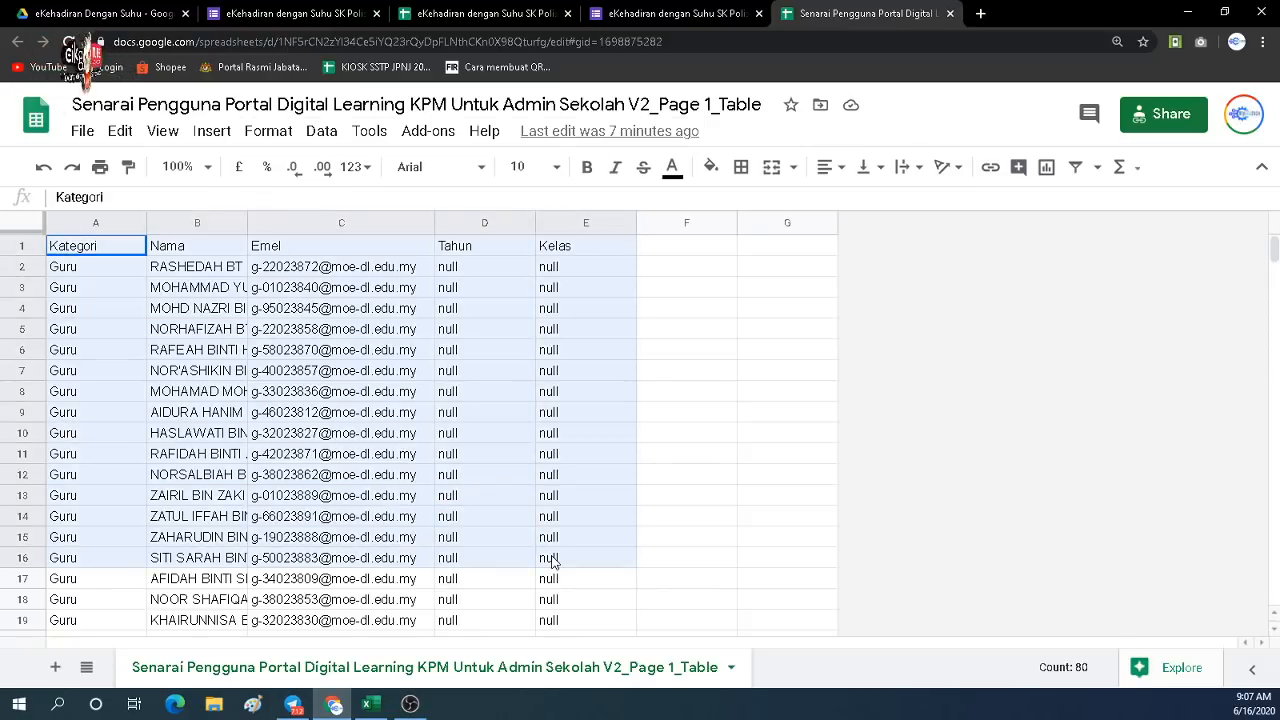
{"action": "left_click_drag", "start_coordinate": [124, 224], "coordinate": [565, 232]}
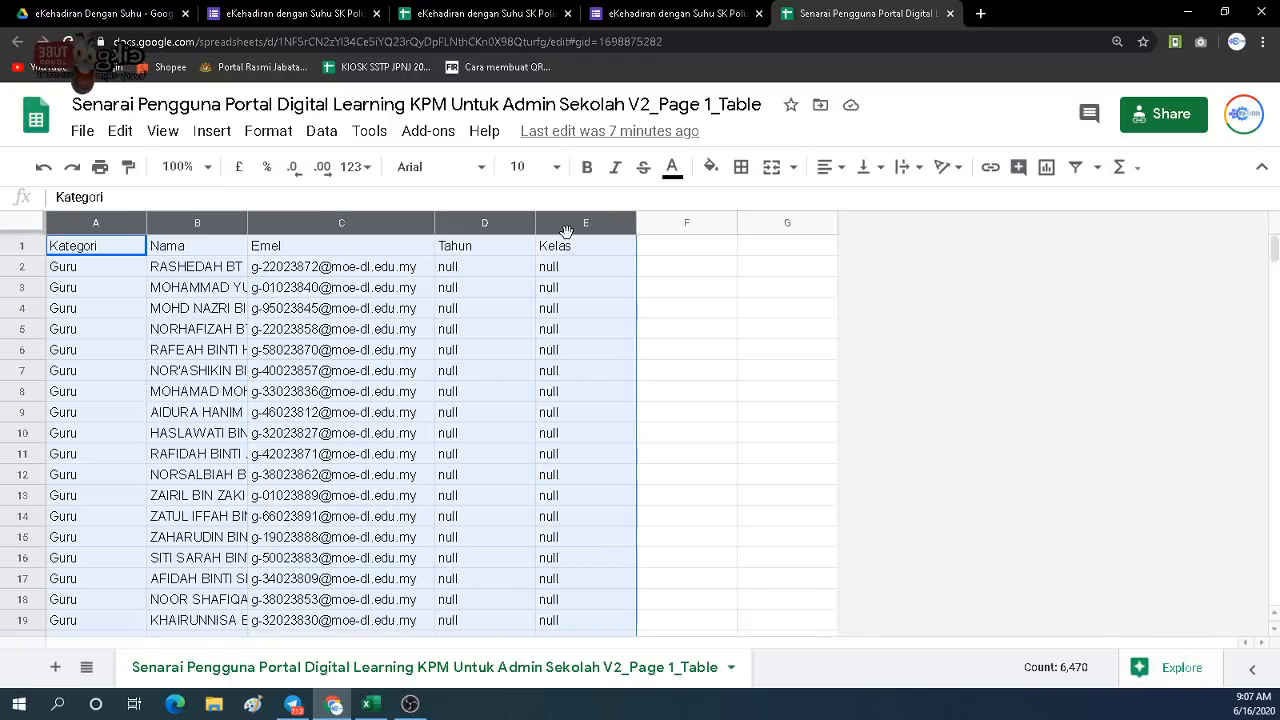
{"action": "left_click", "coordinate": [634, 20]}
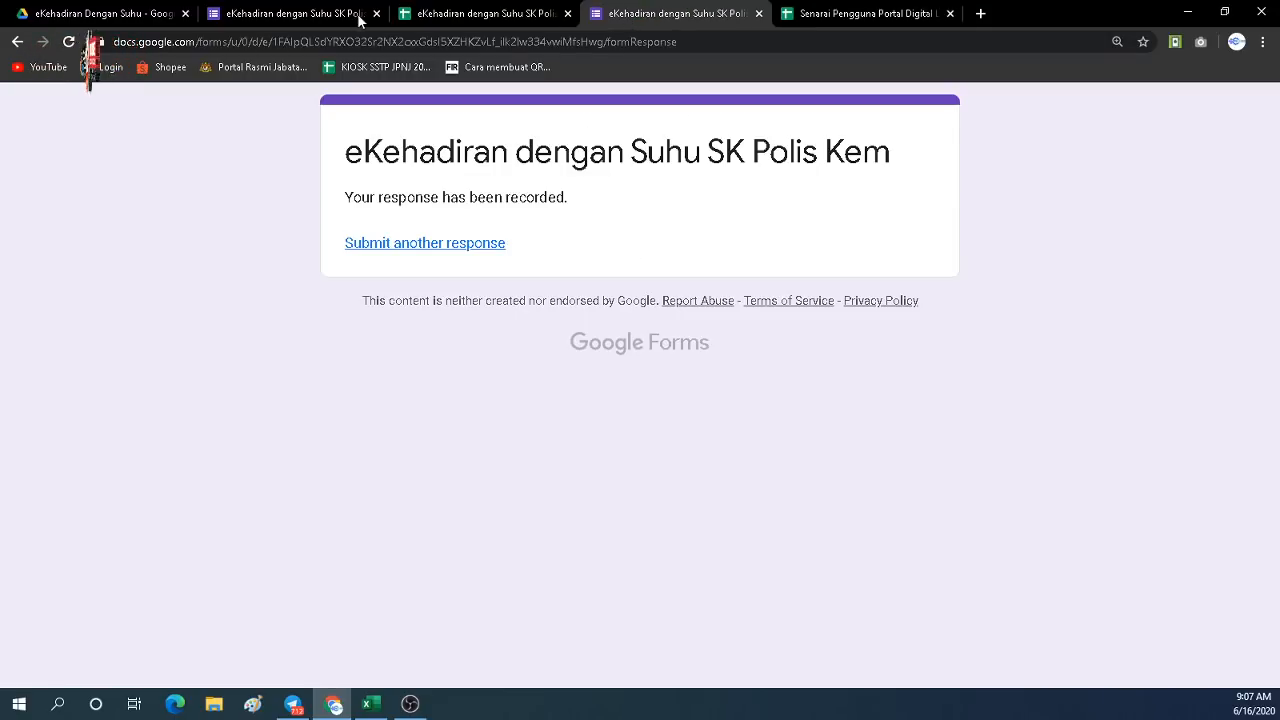
{"action": "left_click", "coordinate": [470, 18]}
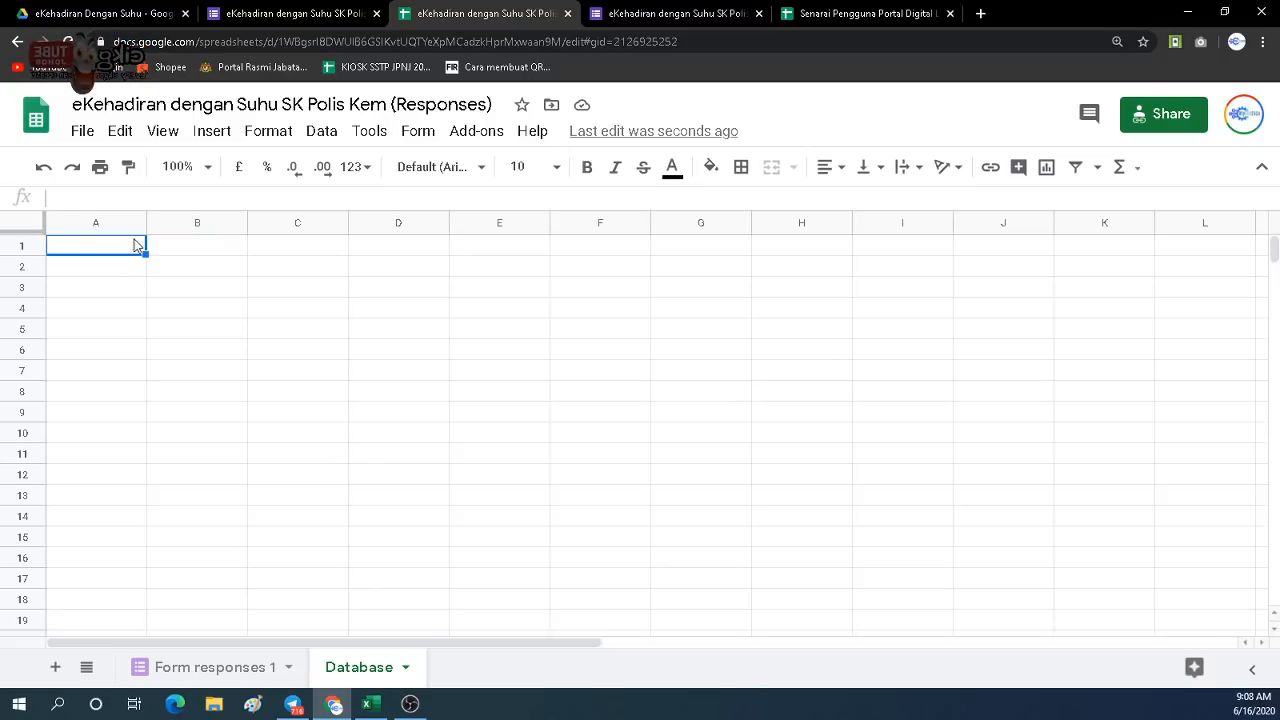
{"action": "key", "text": "ctrl+v"}
{"action": "left_click", "coordinate": [154, 280]}
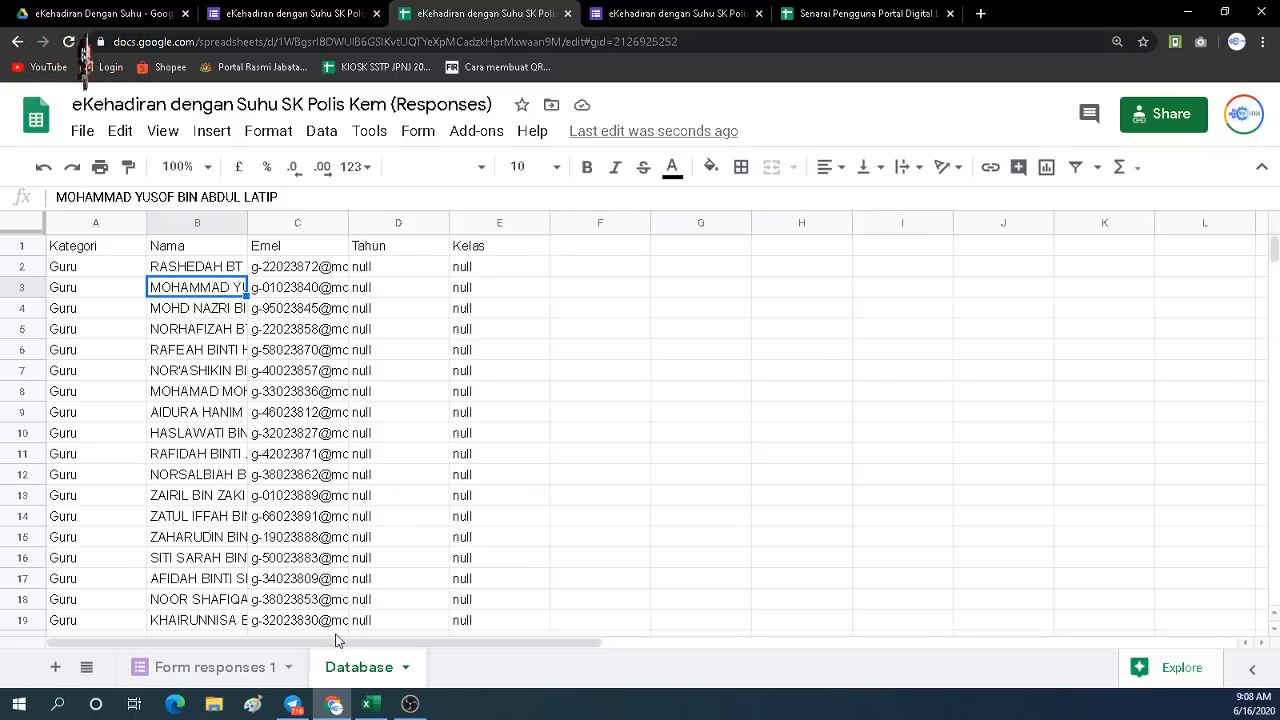
{"action": "left_click", "coordinate": [238, 670]}
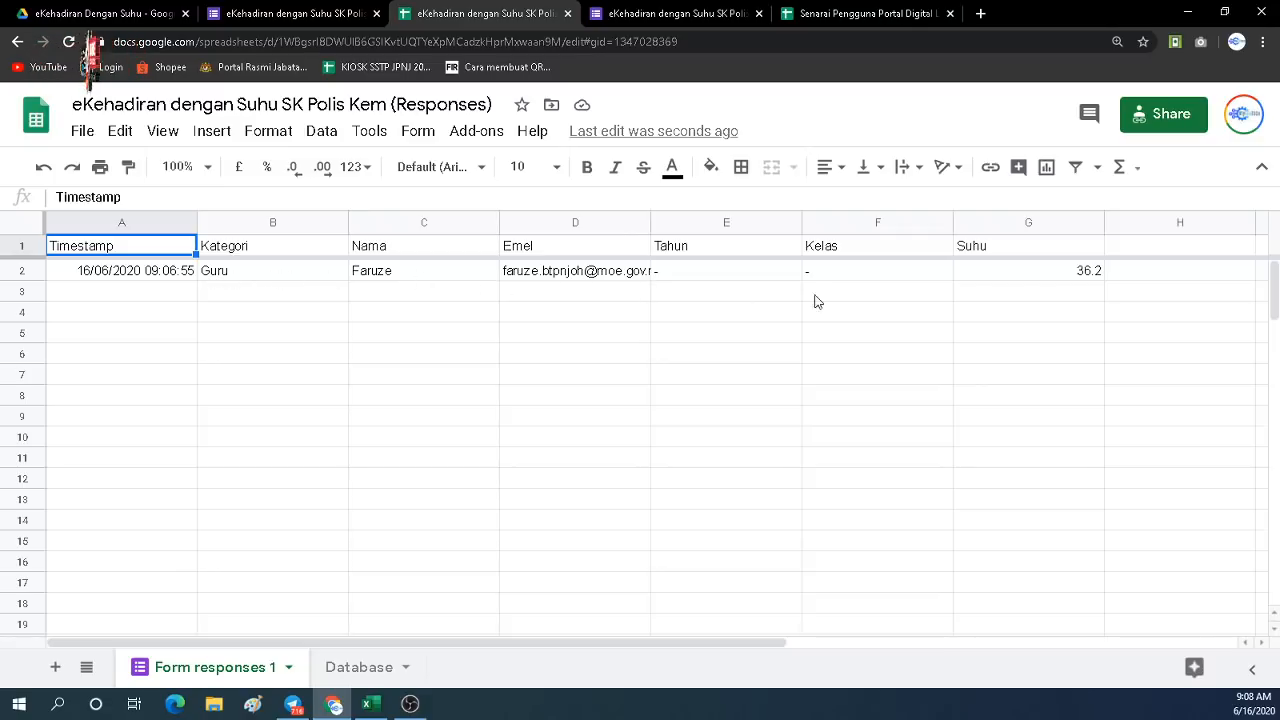
{"action": "left_click", "coordinate": [363, 676]}
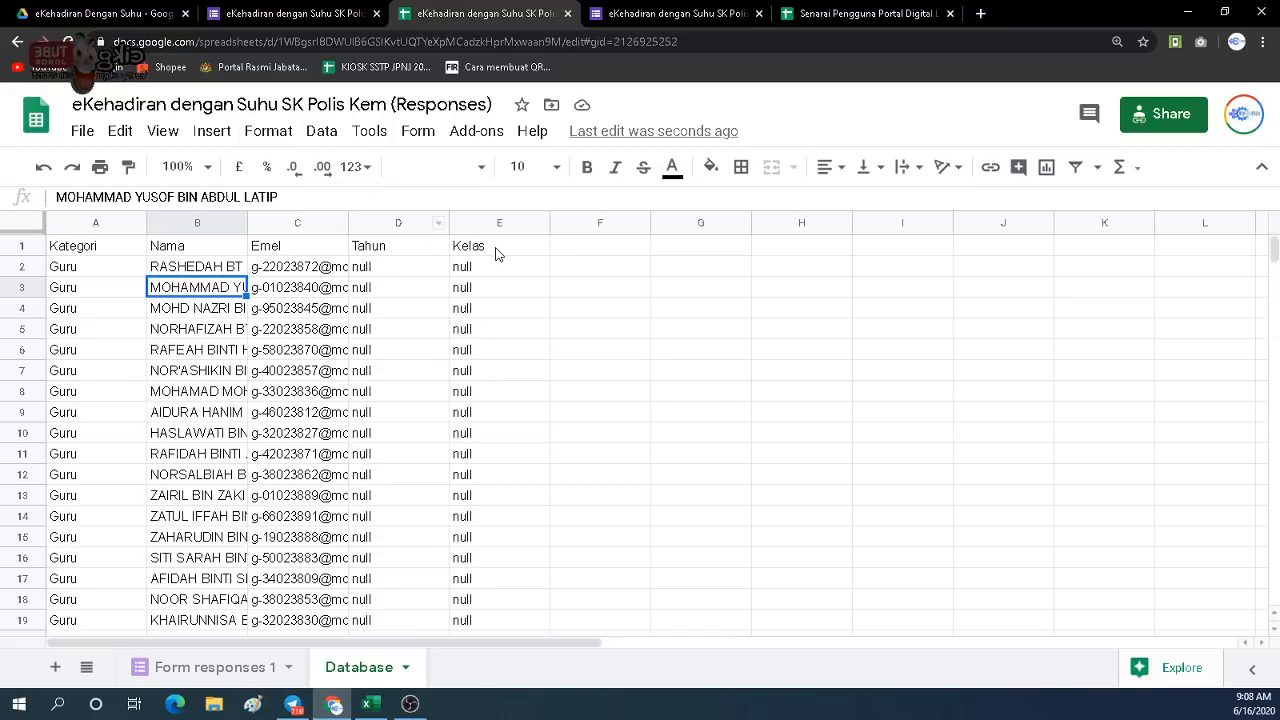
{"action": "left_click", "coordinate": [557, 250]}
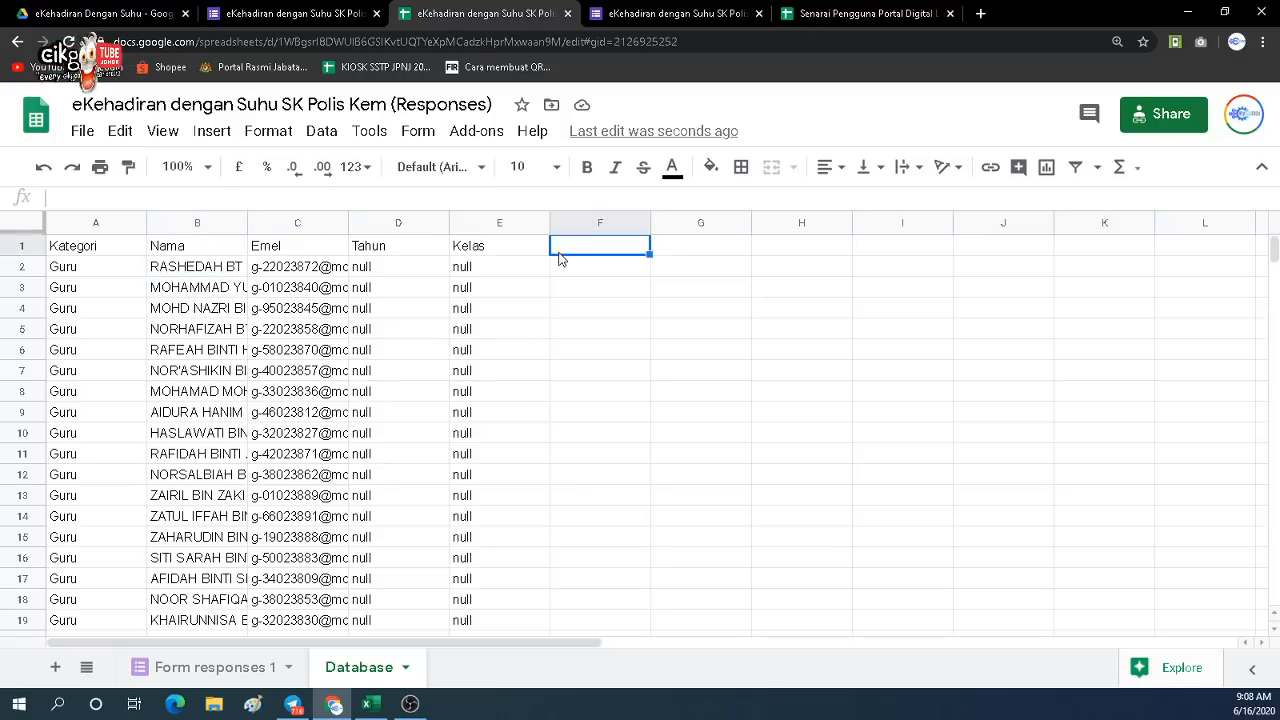
{"action": "left_click", "coordinate": [302, 17]}
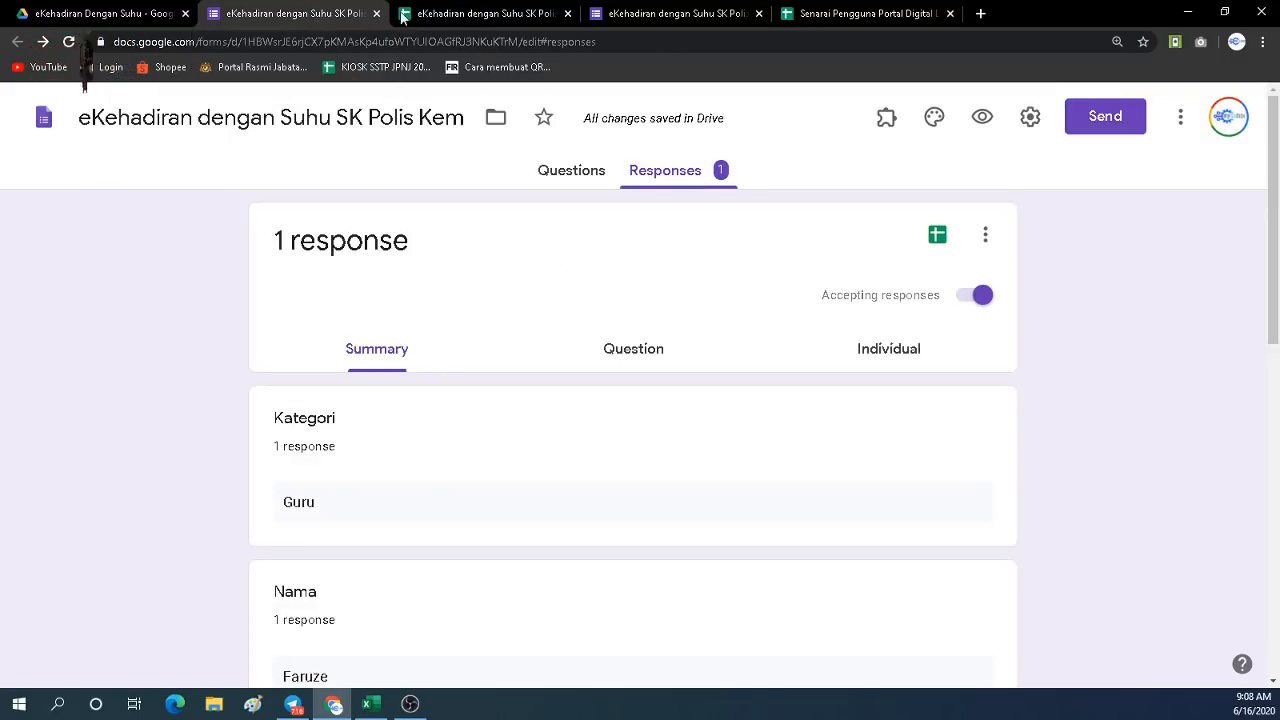
{"action": "left_click", "coordinate": [450, 17]}
{"action": "left_click", "coordinate": [230, 676]}
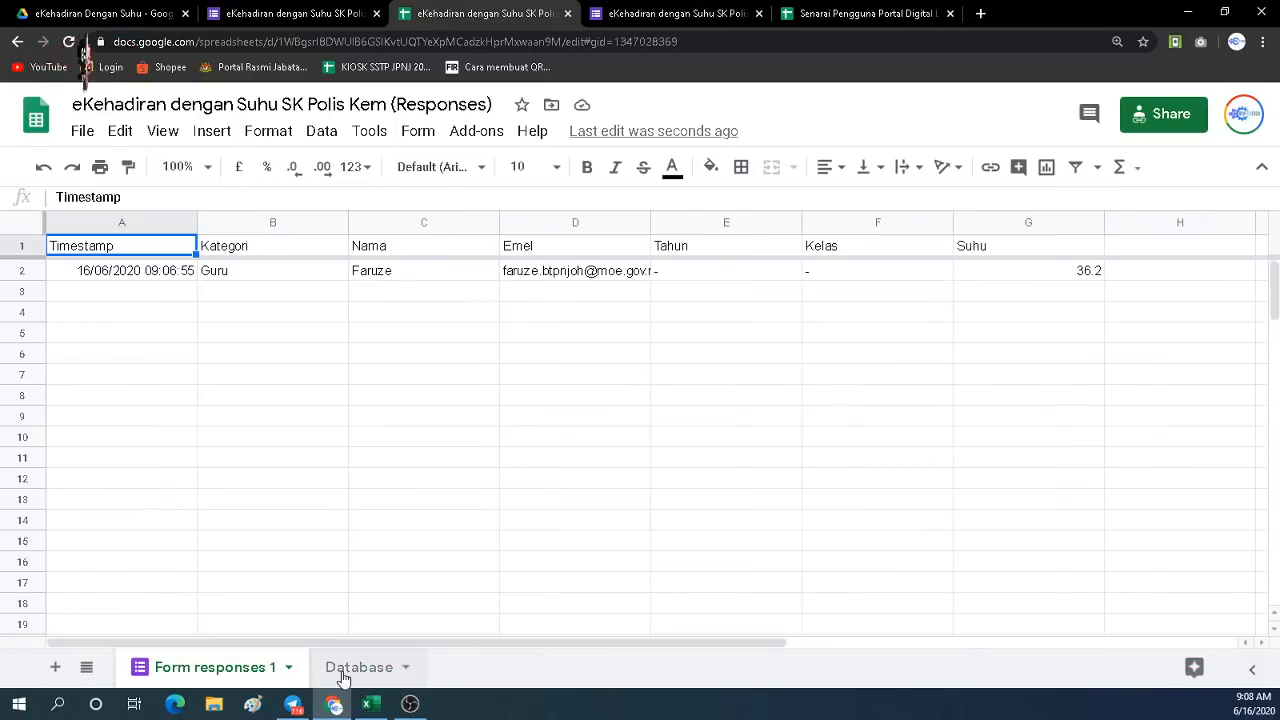
{"action": "left_click", "coordinate": [248, 18]}
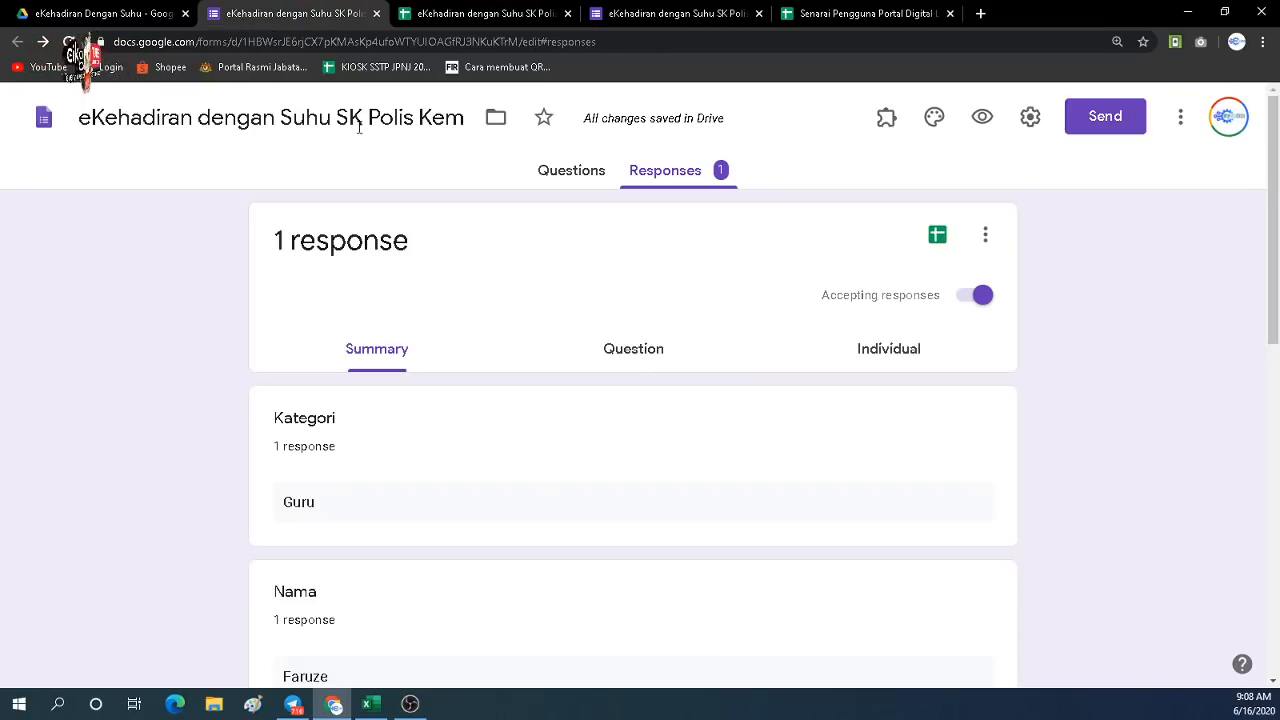
{"action": "scroll", "coordinate": [542, 321], "scroll_direction": "down", "scroll_amount": 1}
{"action": "scroll", "coordinate": [397, 367], "scroll_direction": "down", "scroll_amount": 1}
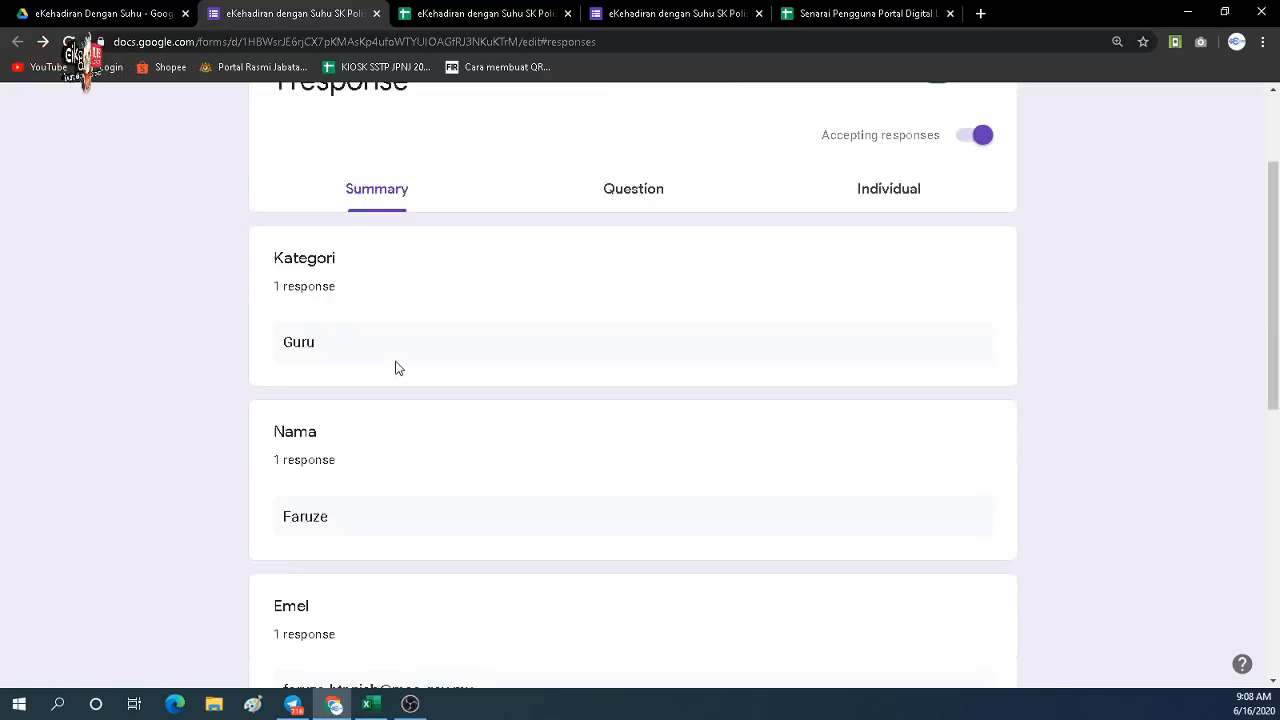
{"action": "scroll", "coordinate": [397, 367], "scroll_direction": "up", "scroll_amount": 1}
{"action": "scroll", "coordinate": [397, 367], "scroll_direction": "down", "scroll_amount": 2}
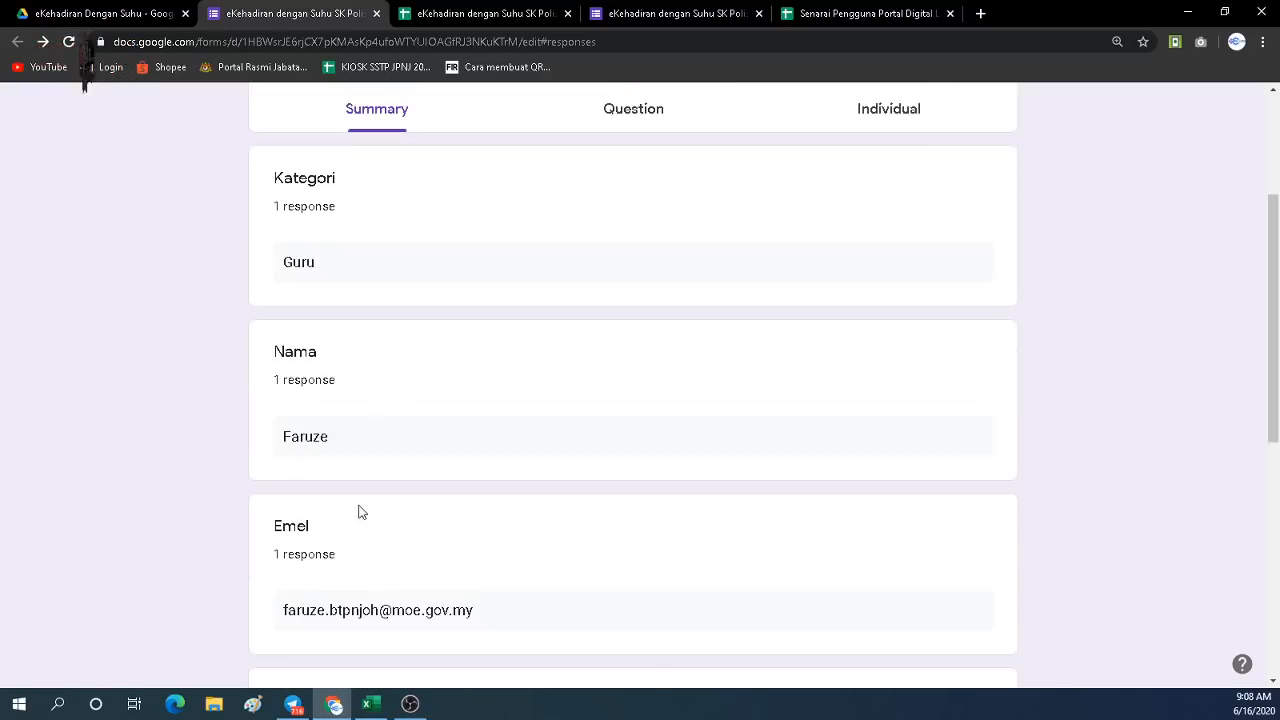
{"action": "scroll", "coordinate": [357, 560], "scroll_direction": "down", "scroll_amount": 2}
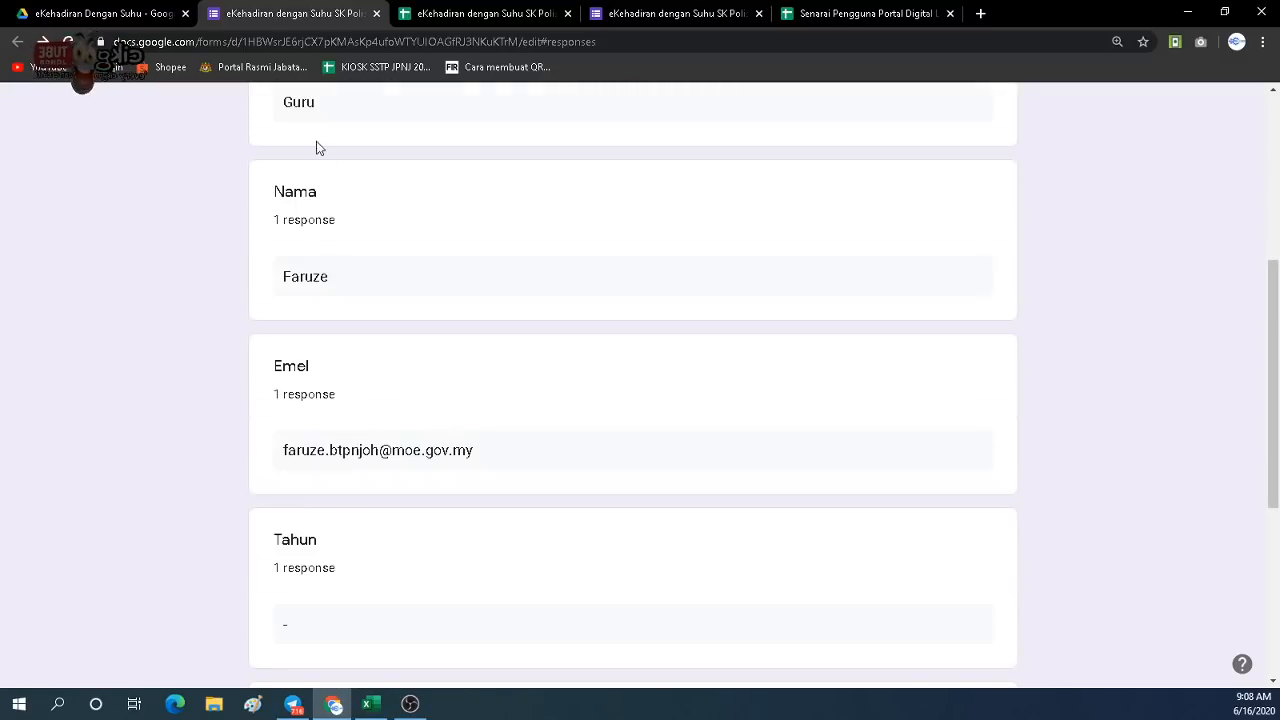
{"action": "left_click", "coordinate": [140, 17]}
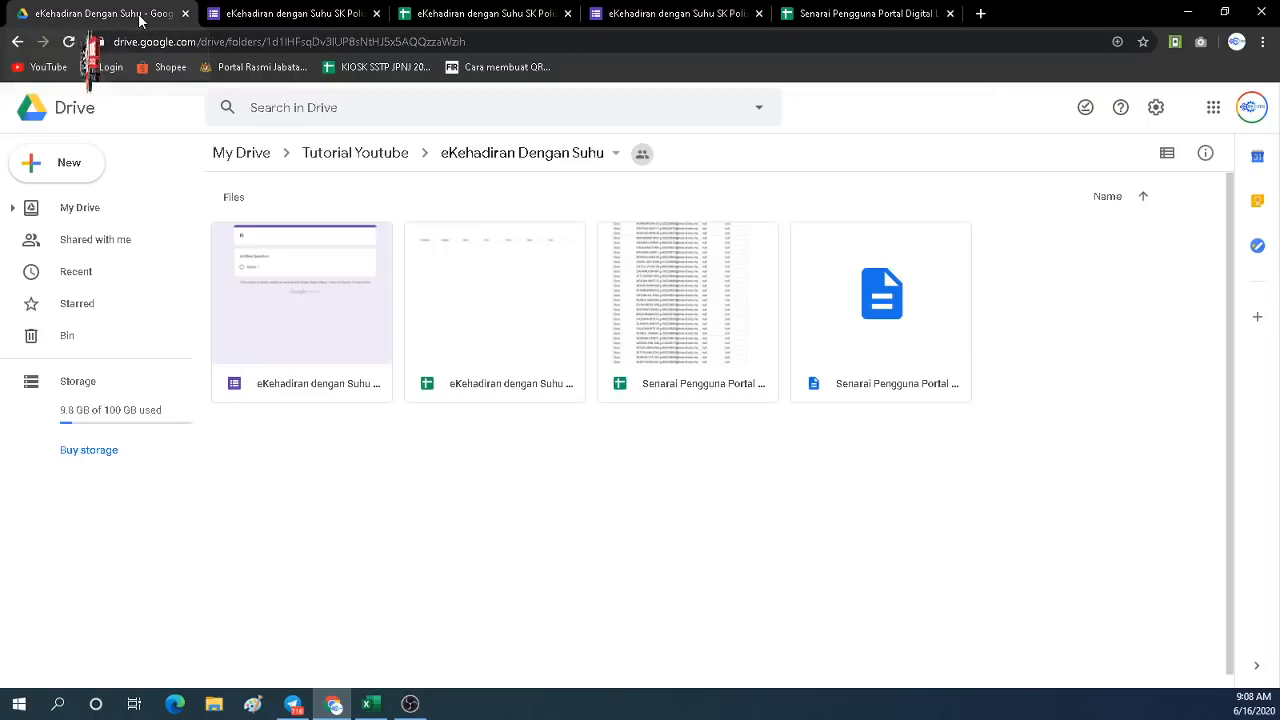
{"action": "left_click", "coordinate": [246, 20]}
{"action": "scroll", "coordinate": [449, 191], "scroll_direction": "up", "scroll_amount": 4}
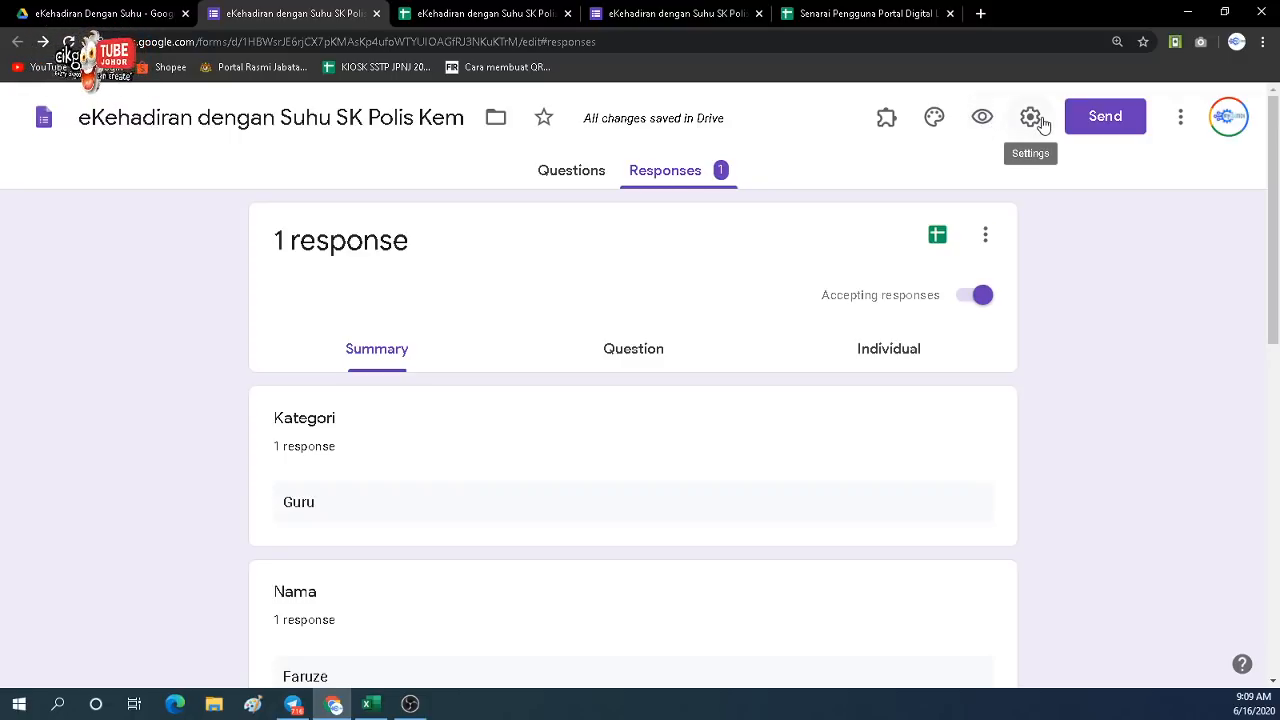
Start a pre-filled link for the form and set the Kategori answer to Murid.
{"action": "left_click", "coordinate": [1179, 117]}
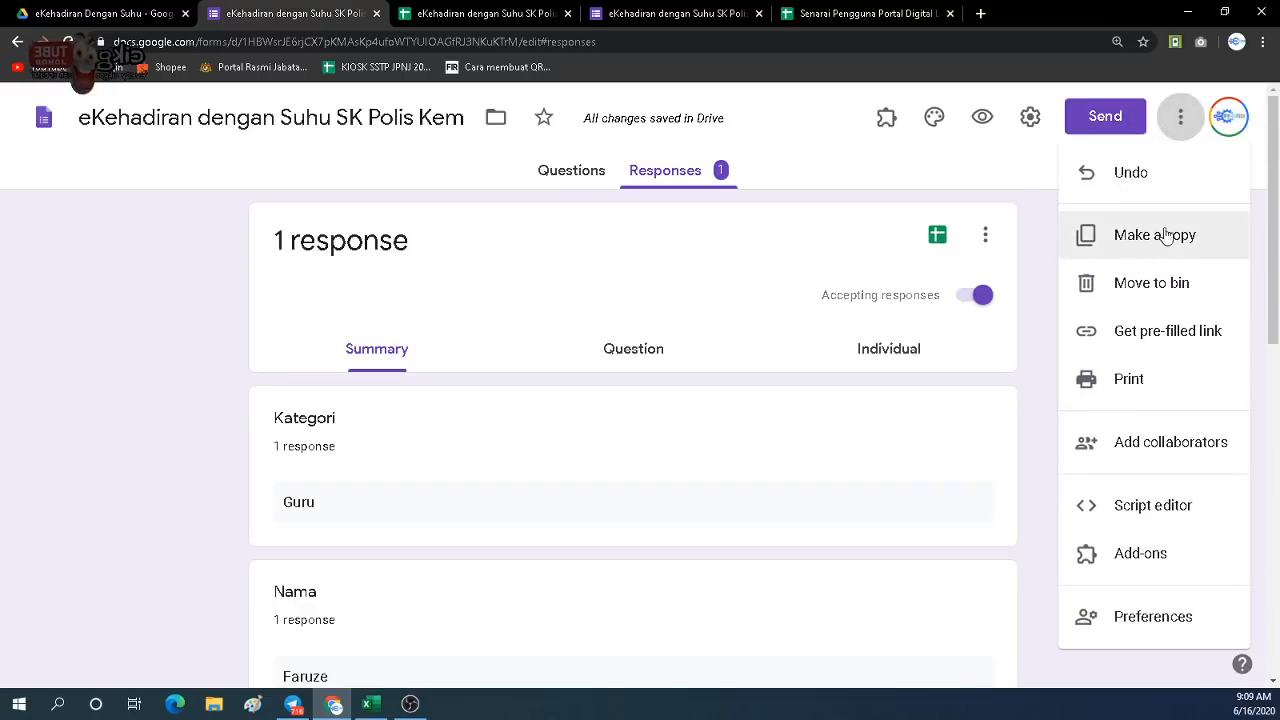
{"action": "left_click", "coordinate": [1158, 333]}
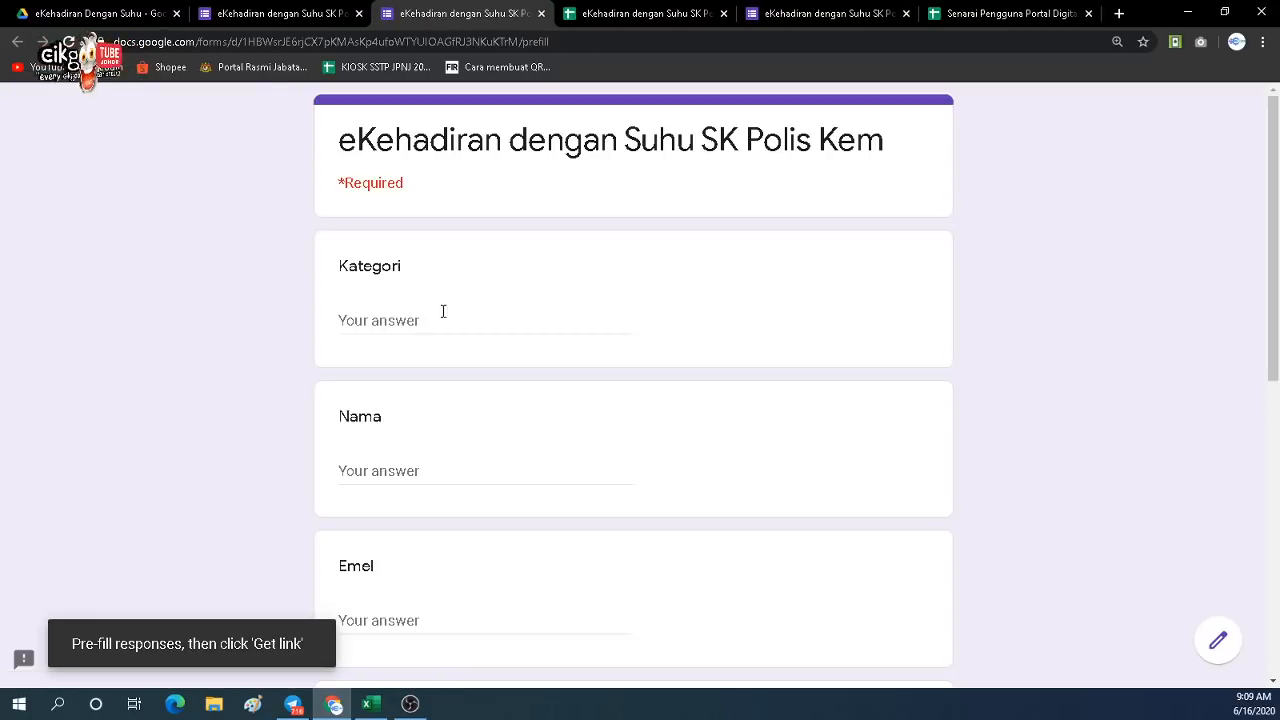
{"action": "left_click", "coordinate": [397, 320]}
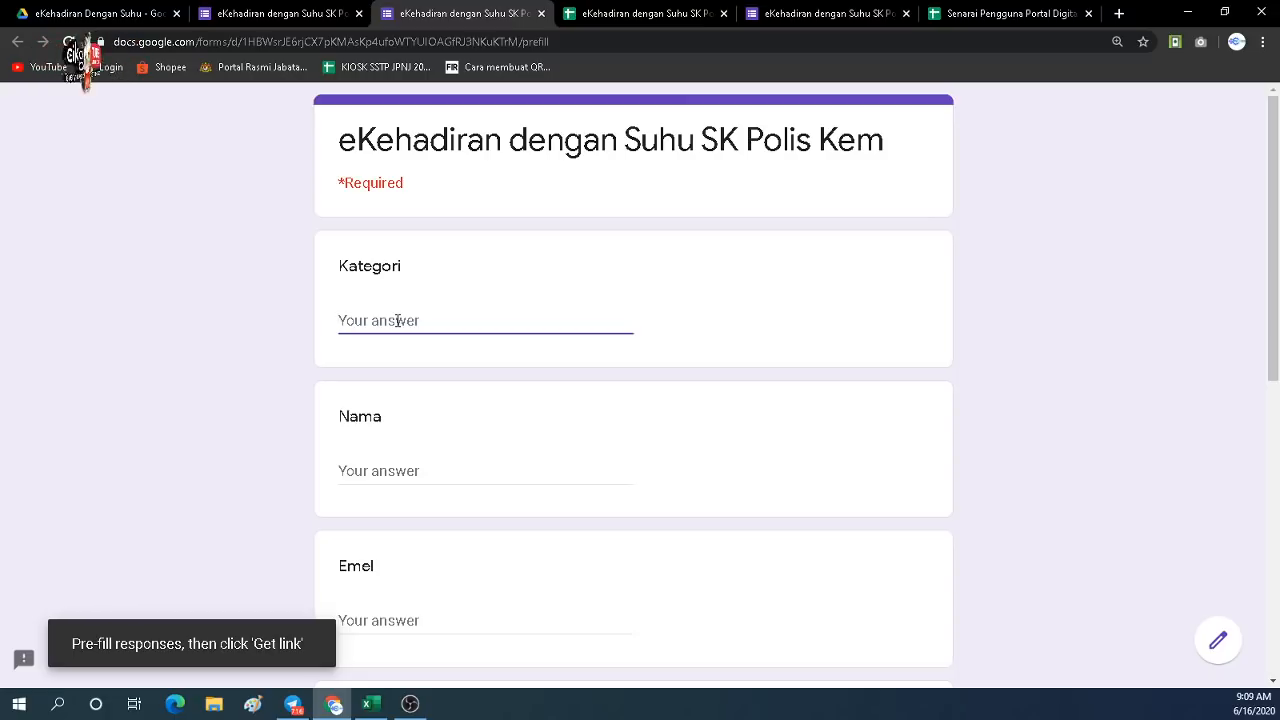
{"action": "type", "text": "amir"}
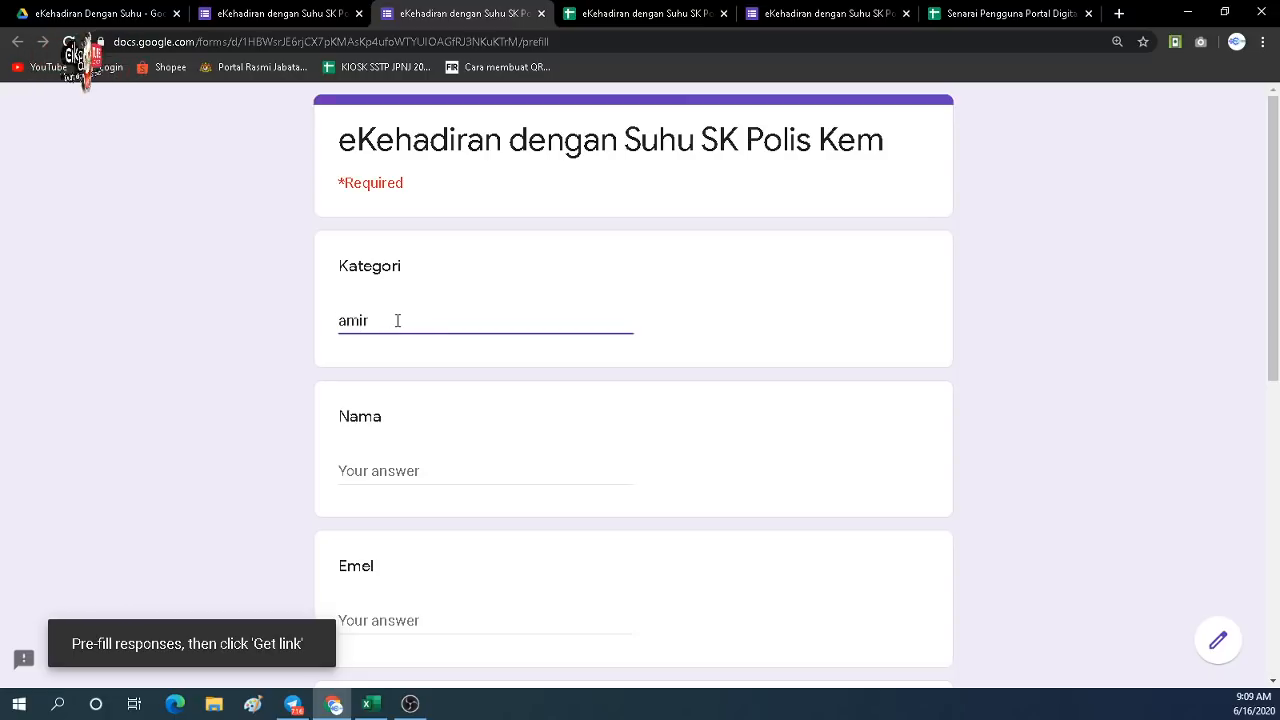
{"action": "left_click_drag", "start_coordinate": [397, 320], "coordinate": [295, 315]}
{"action": "type", "text": "M"}
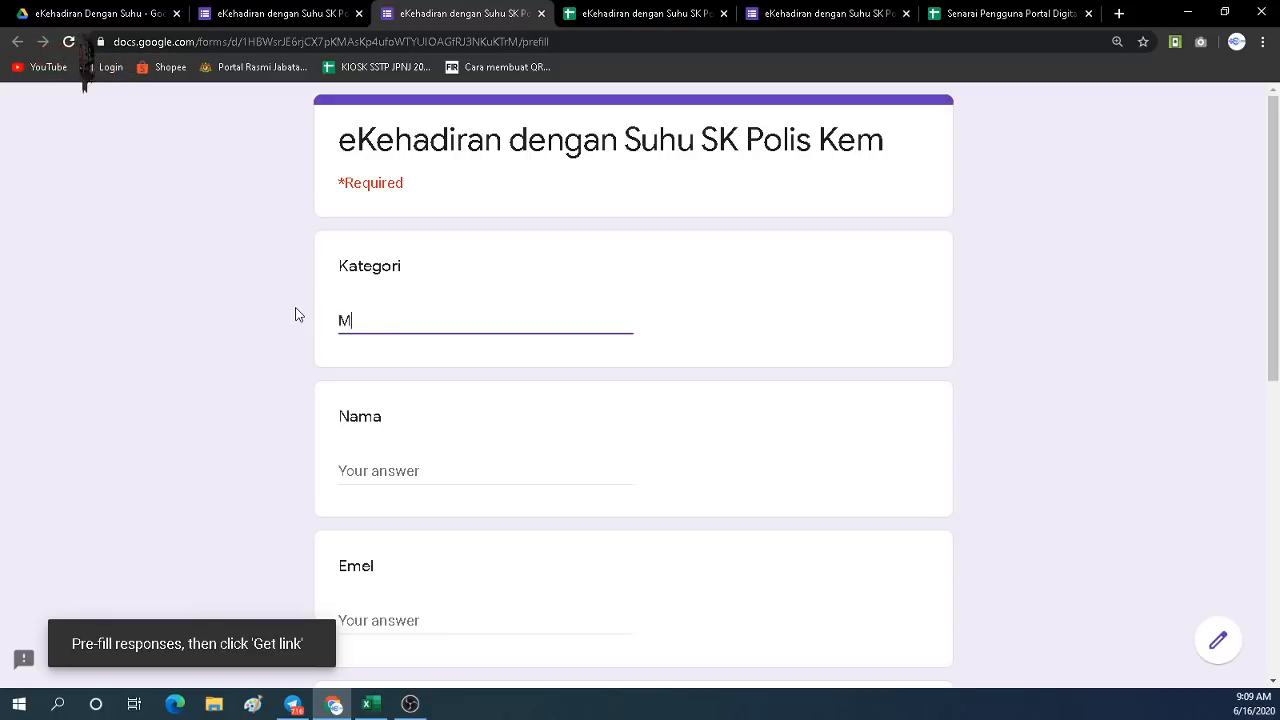
{"action": "type", "text": "urid"}
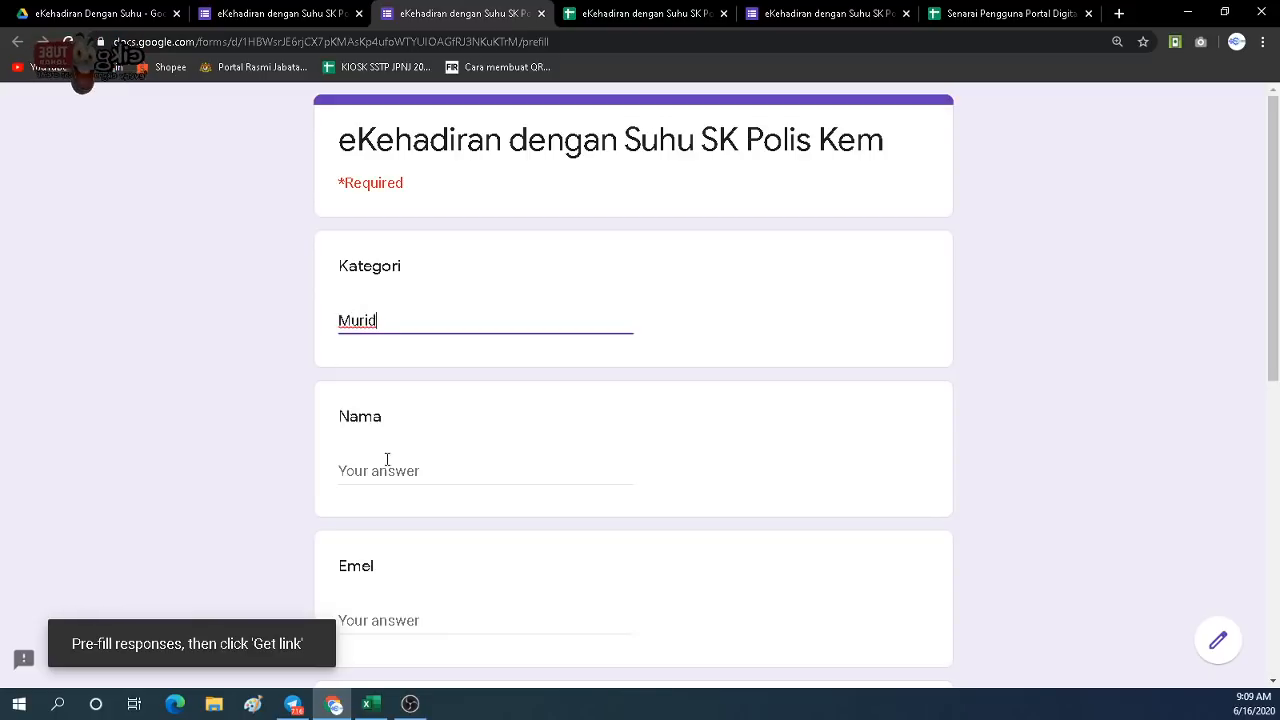
Pre-fill a sample student's name and e-mail, and Tahun D4.
{"action": "left_click", "coordinate": [383, 460]}
{"action": "type", "text": "Amir"}
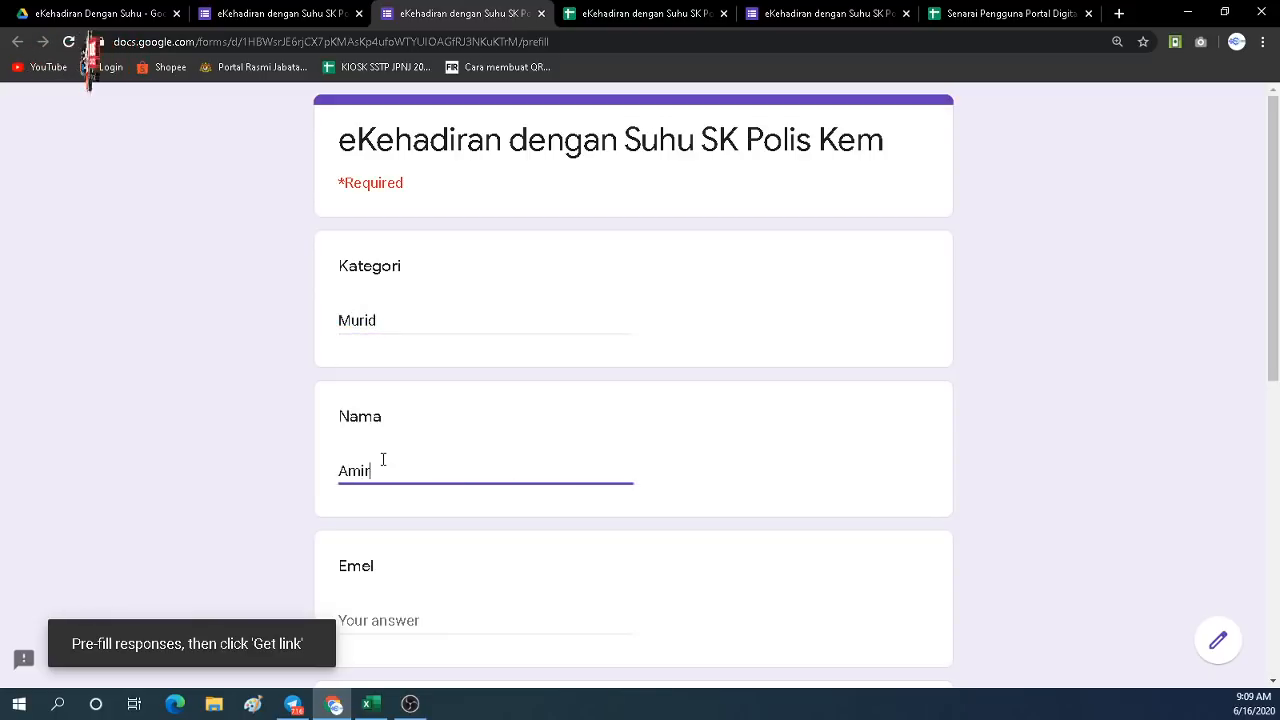
{"action": "scroll", "coordinate": [386, 465], "scroll_direction": "down", "scroll_amount": 3}
{"action": "left_click", "coordinate": [389, 462]}
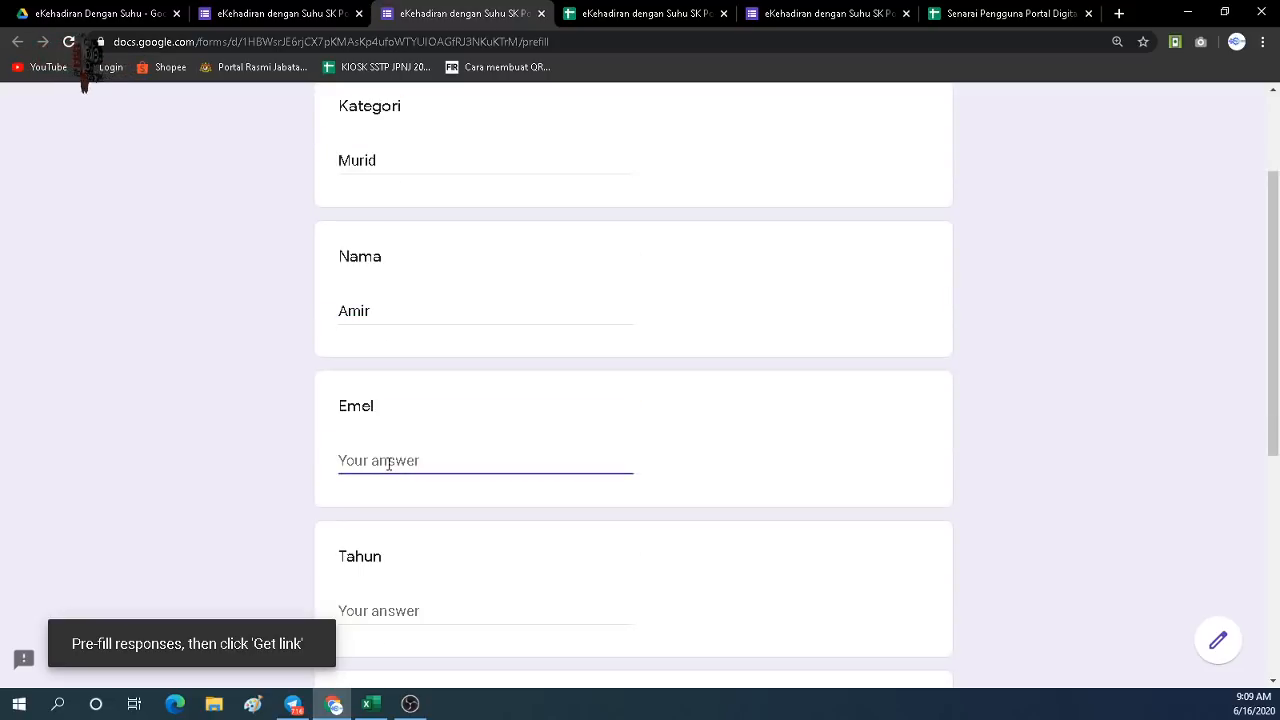
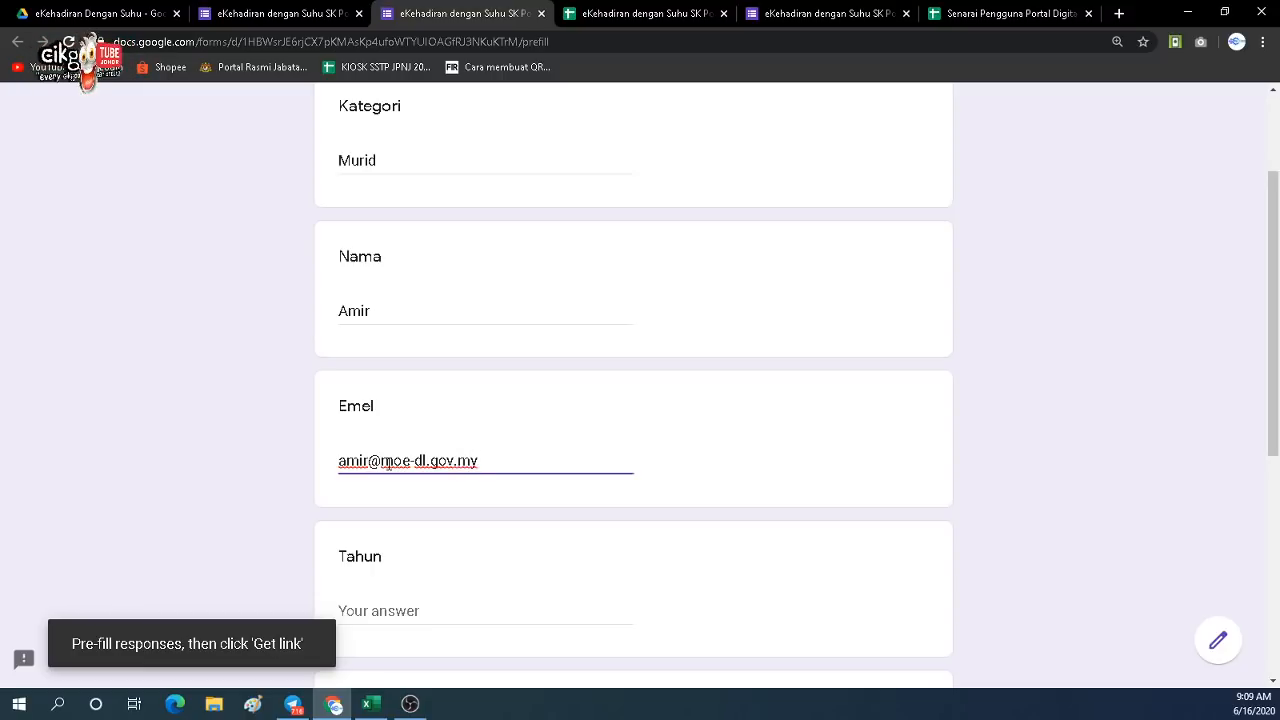
{"action": "scroll", "coordinate": [420, 510], "scroll_direction": "down", "scroll_amount": 1}
{"action": "left_click", "coordinate": [407, 531]}
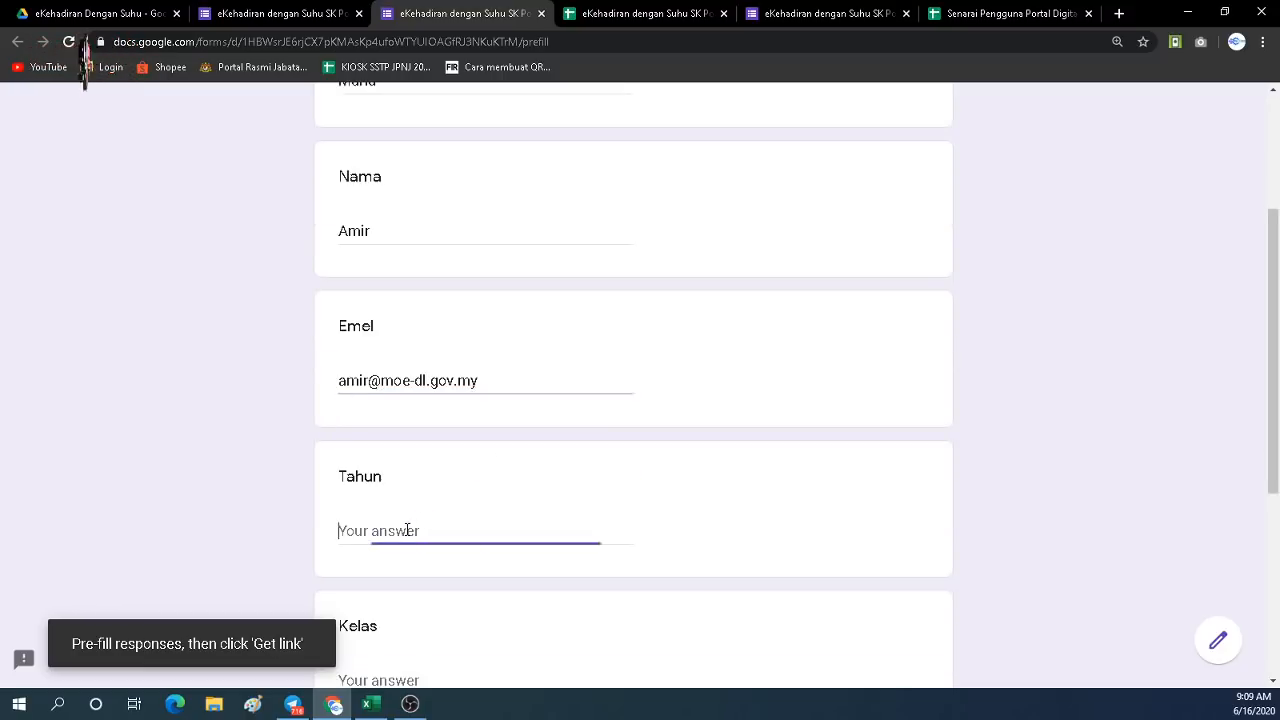
{"action": "type", "text": "D4"}
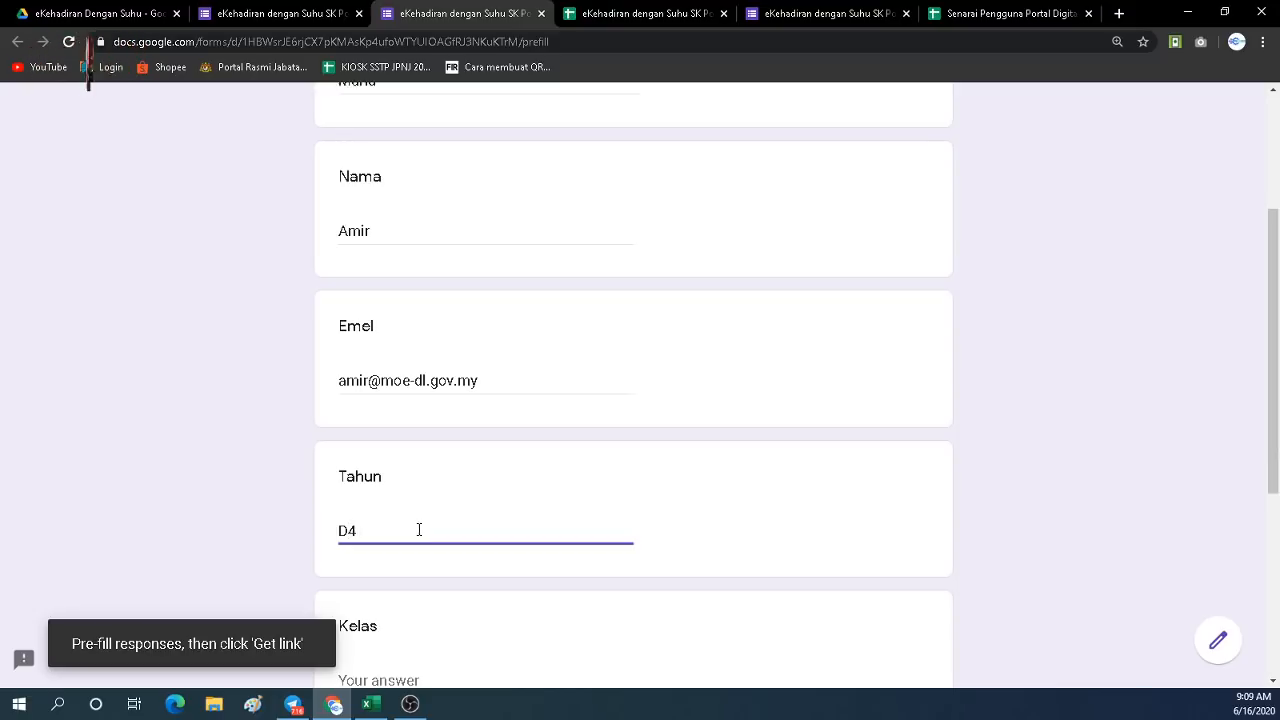
Pre-fill Kelas Arif and Suhu 35.8, then generate the link and copy it.
{"action": "scroll", "coordinate": [417, 530], "scroll_direction": "down", "scroll_amount": 2}
{"action": "left_click", "coordinate": [400, 527]}
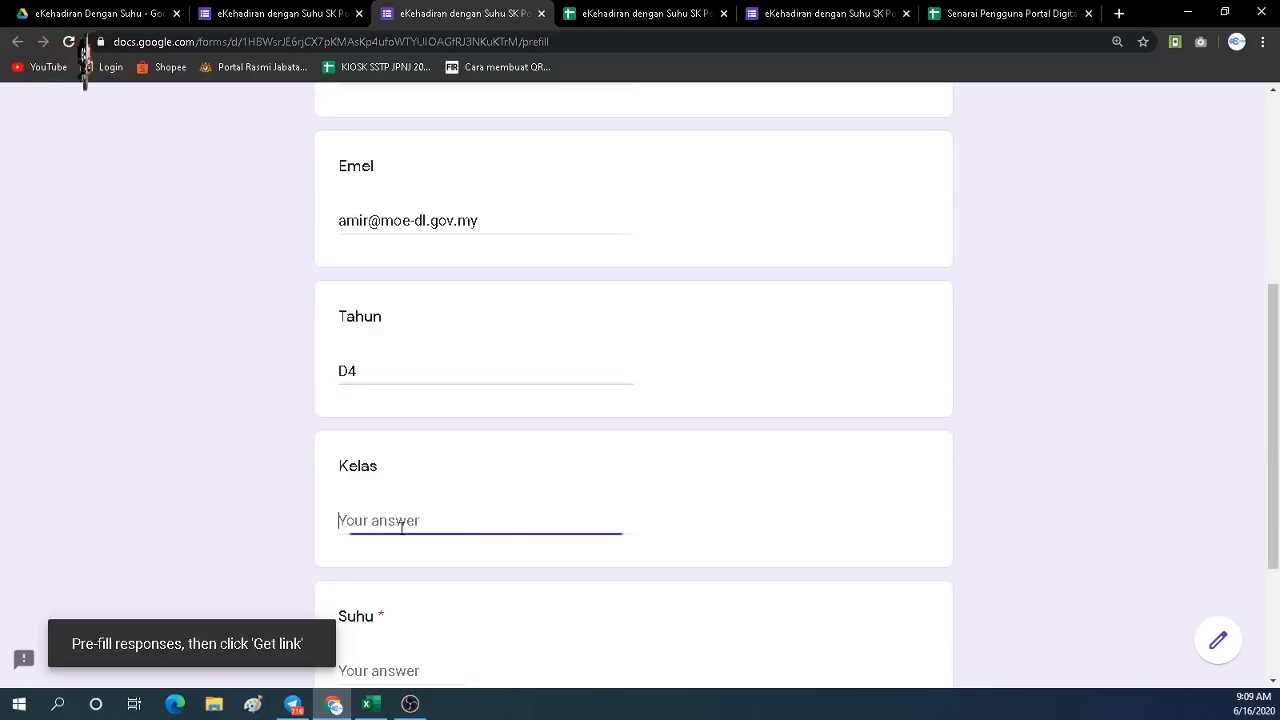
{"action": "type", "text": "Arif"}
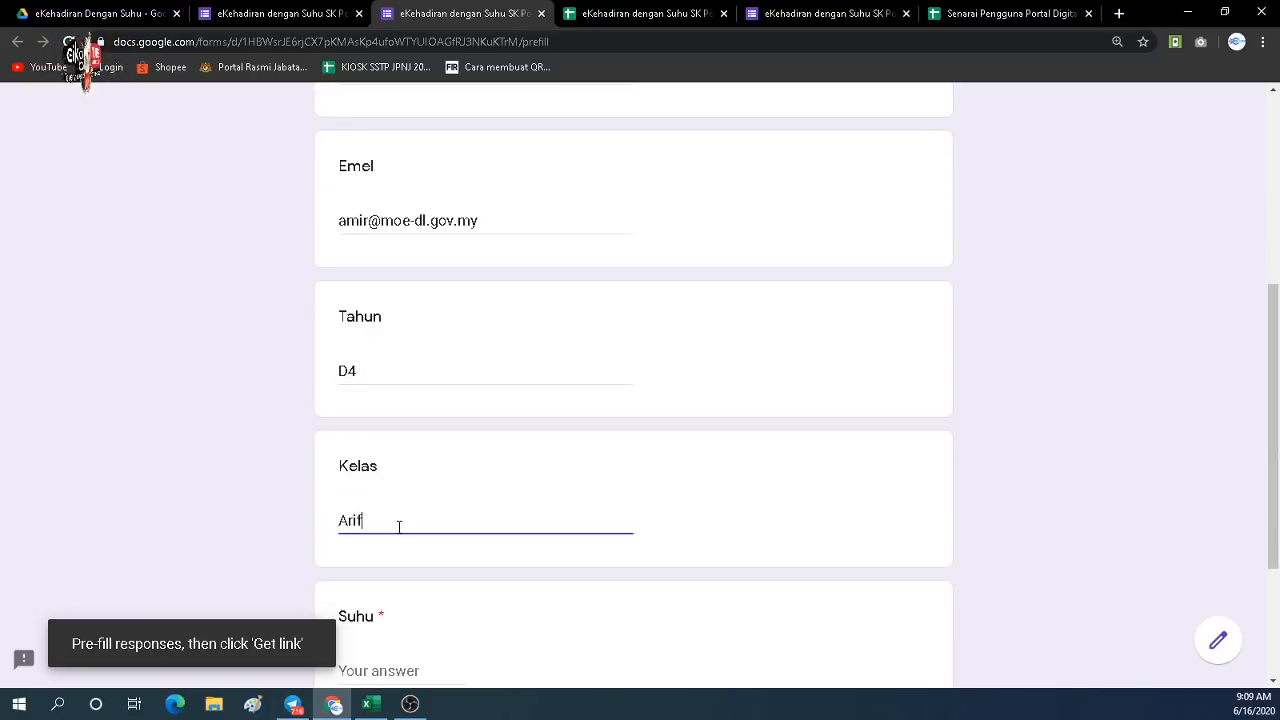
{"action": "scroll", "coordinate": [396, 500], "scroll_direction": "down", "scroll_amount": 2}
{"action": "left_click", "coordinate": [401, 517]}
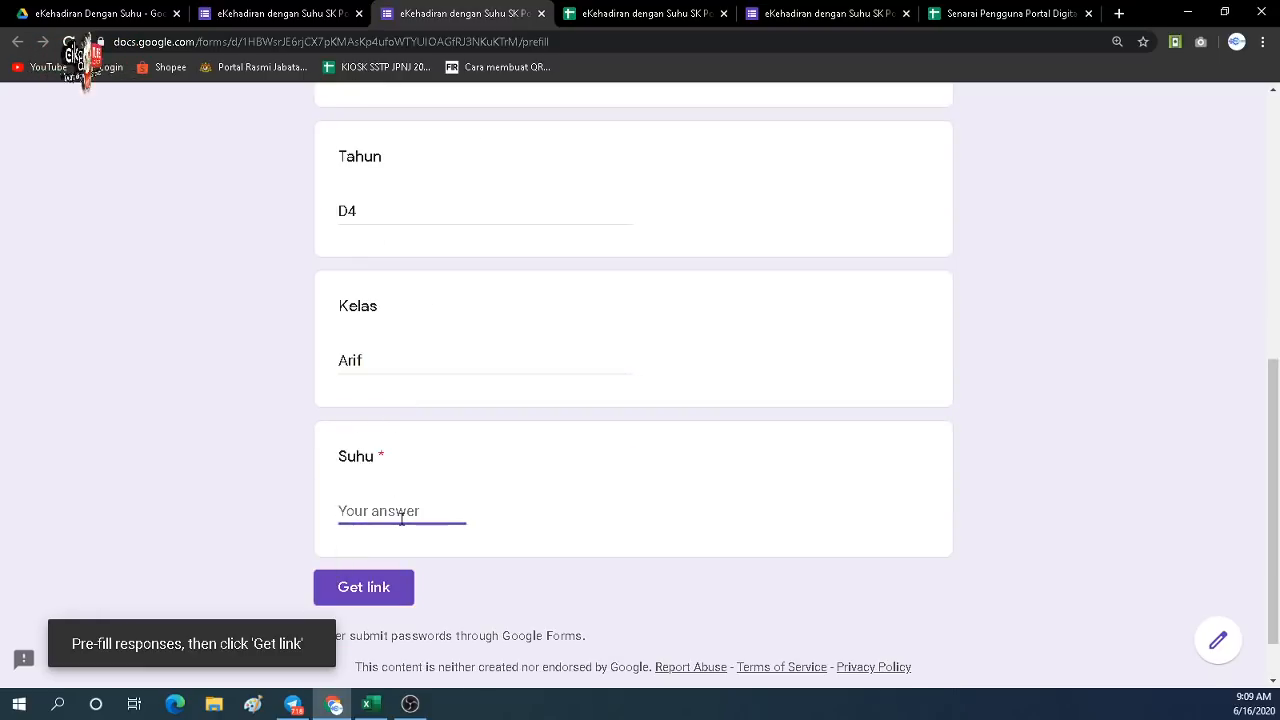
{"action": "type", "text": "3"}
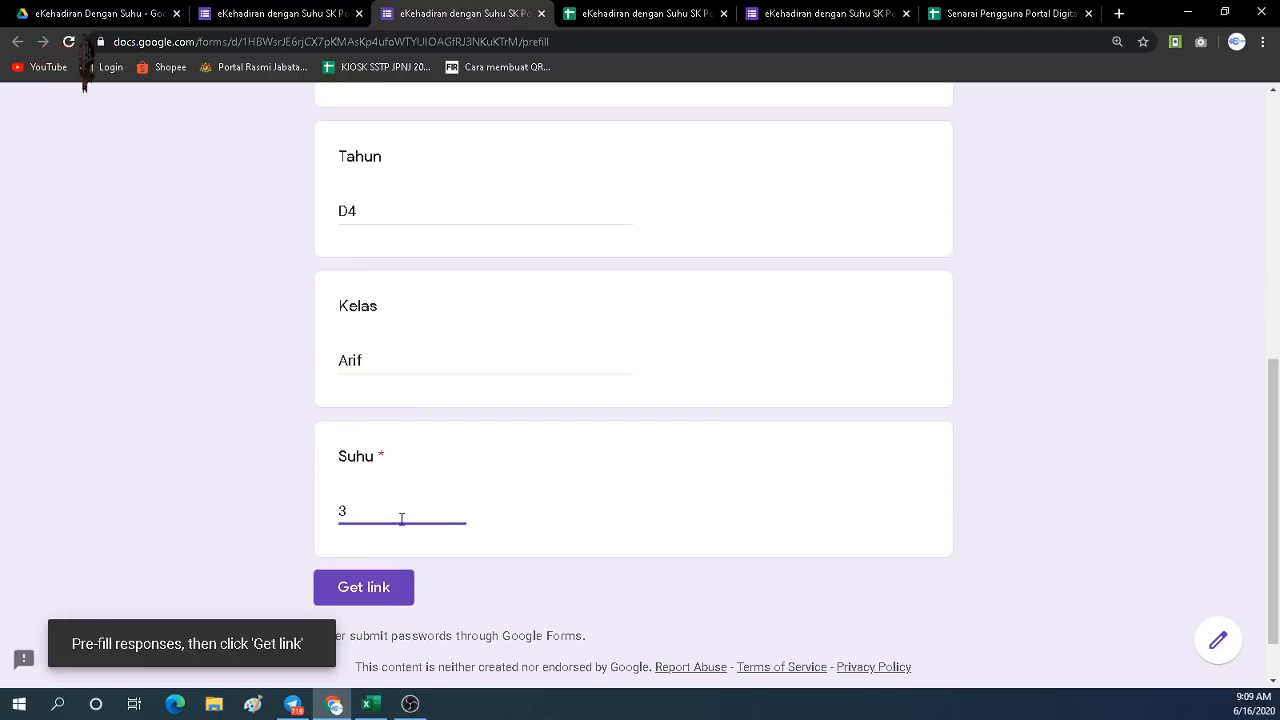
{"action": "type", "text": "5.8"}
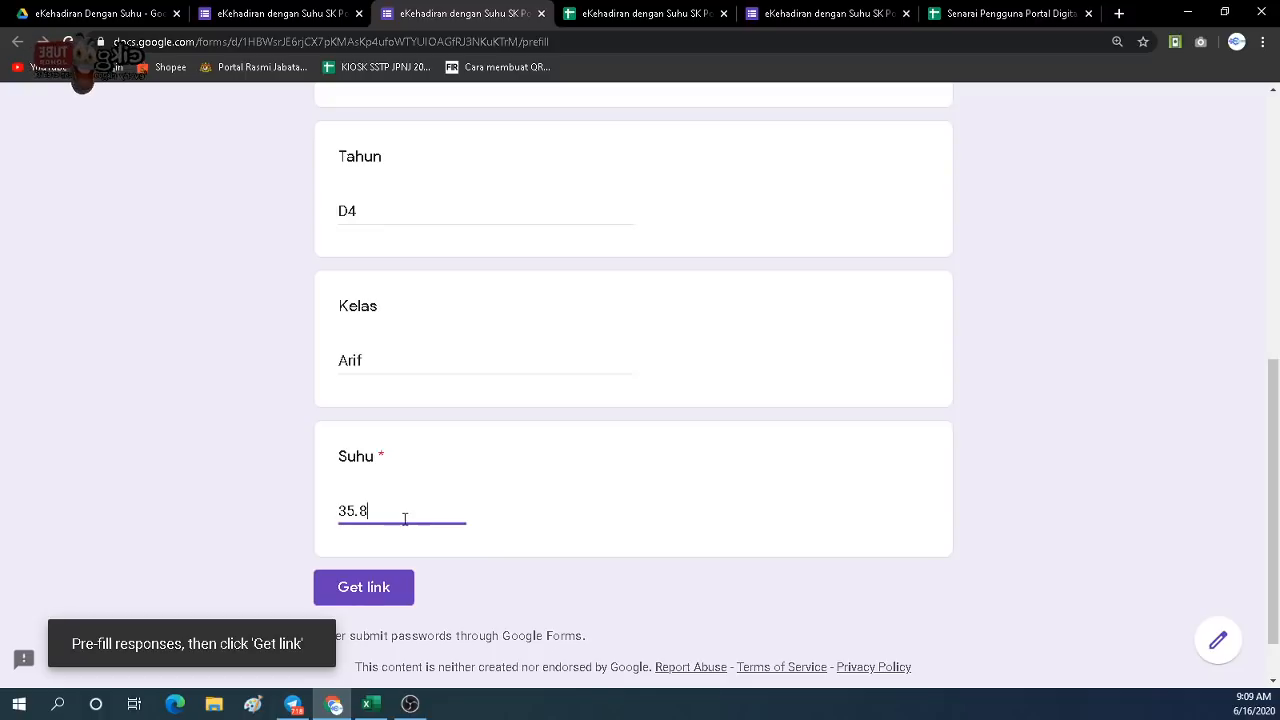
{"action": "scroll", "coordinate": [401, 518], "scroll_direction": "down", "scroll_amount": 1}
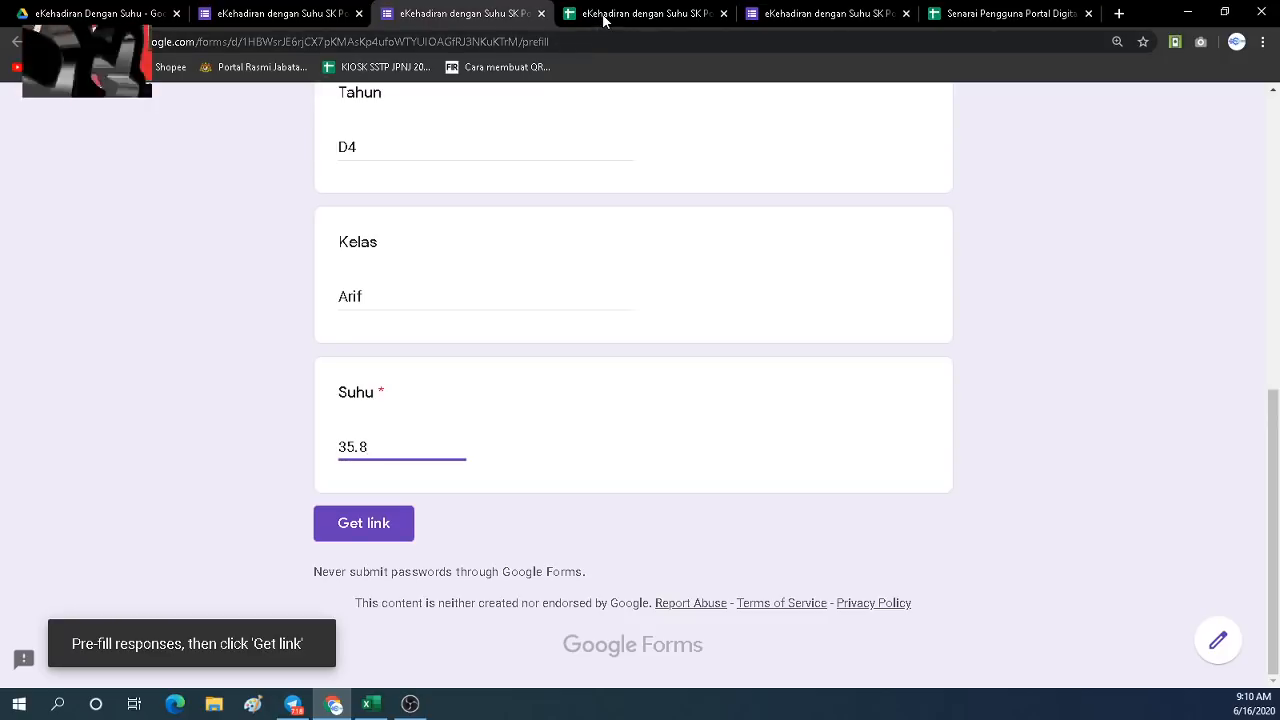
{"action": "left_click", "coordinate": [369, 530]}
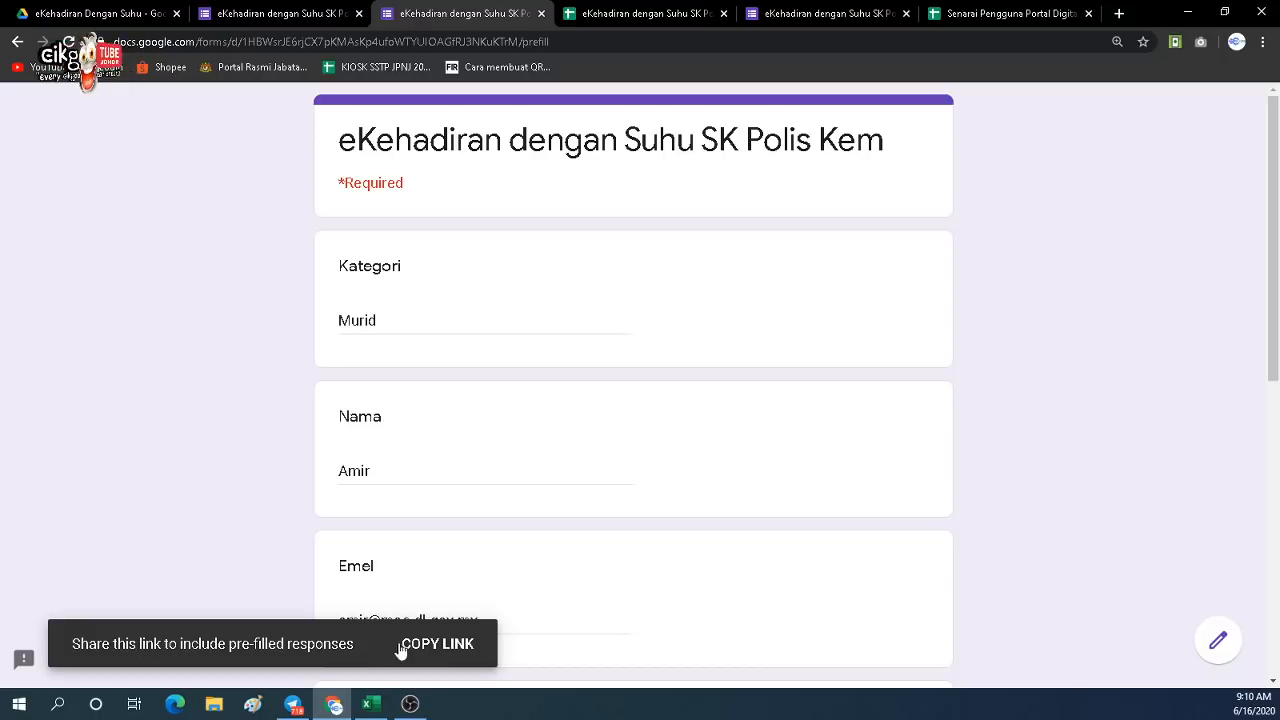
{"action": "left_click", "coordinate": [428, 645]}
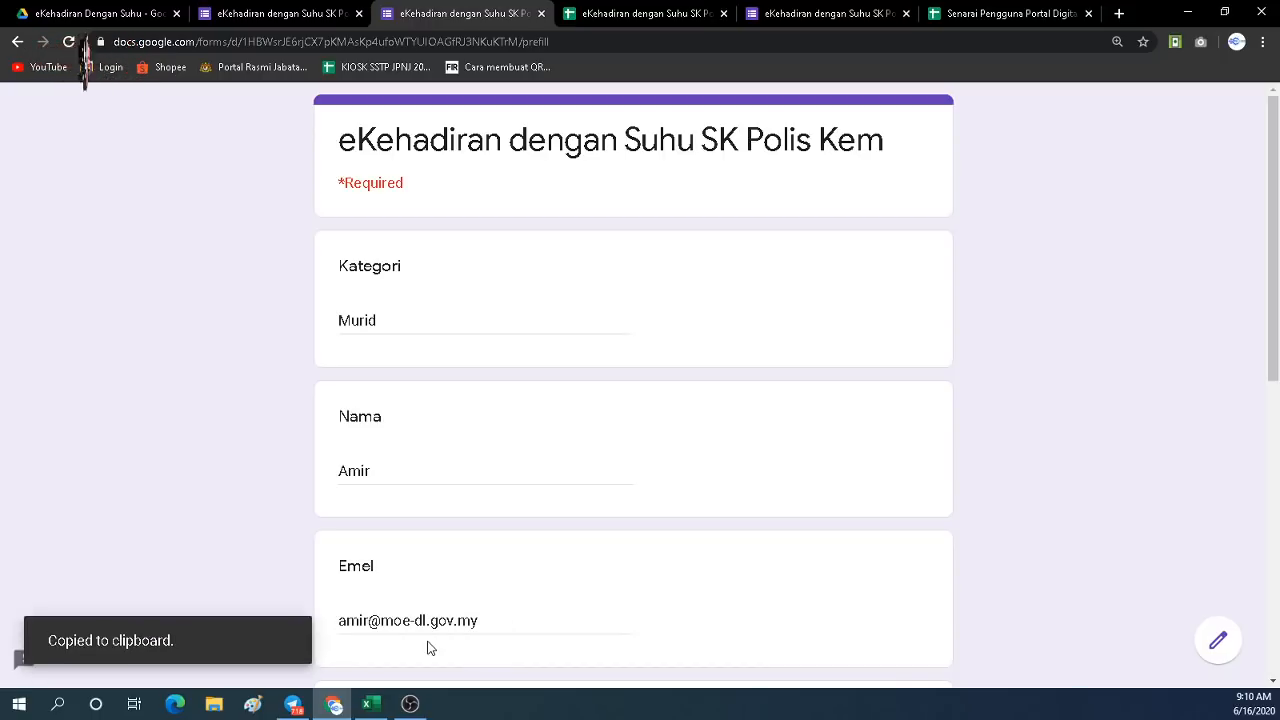
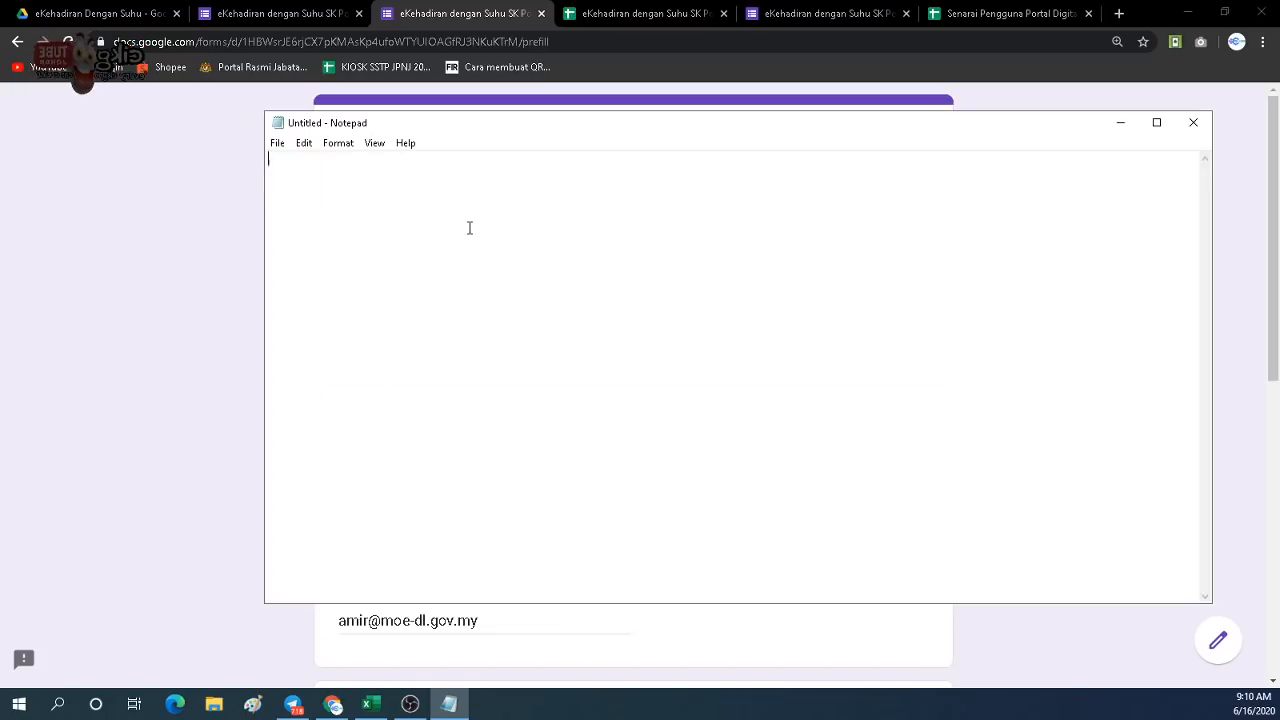
Paste the pre-filled form link ending in 35.8 into Notepad, enlarge the text and select the whole URL.
{"action": "key", "text": "ctrl+v"}
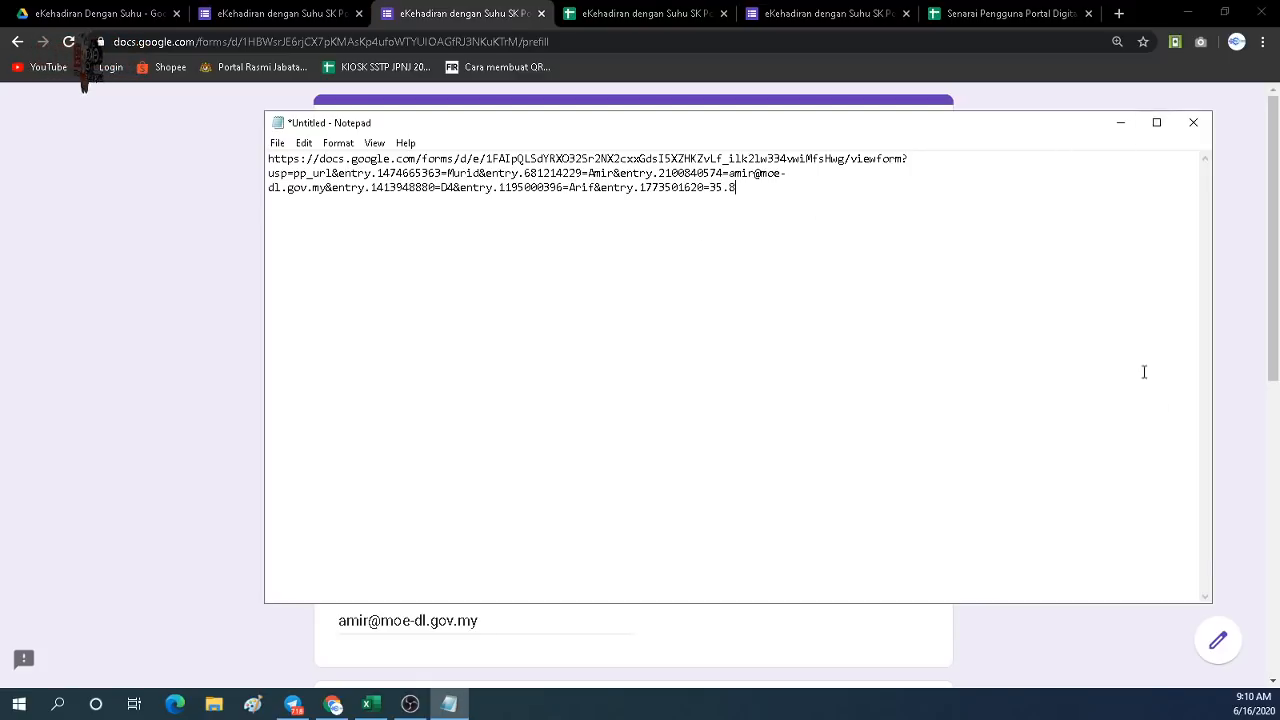
{"action": "left_click", "coordinate": [1157, 123]}
{"action": "left_click", "coordinate": [1222, 8]}
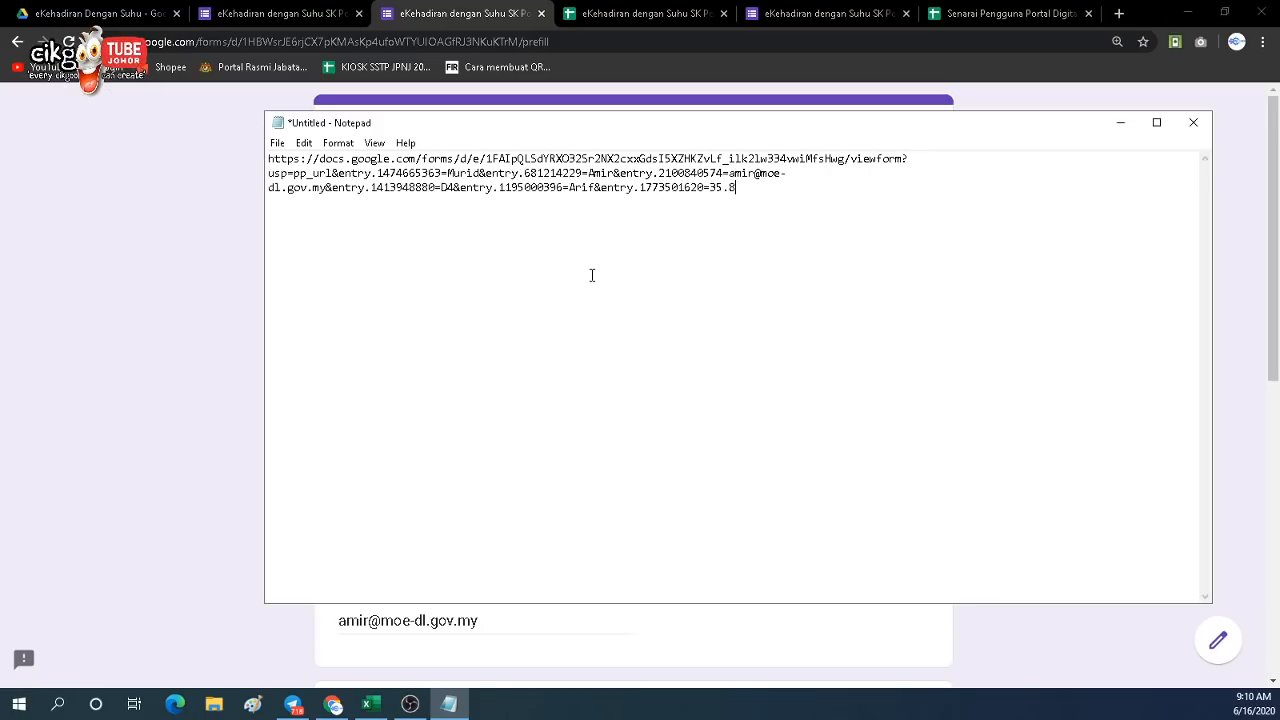
{"action": "scroll", "coordinate": [591, 275], "scroll_direction": "up", "scroll_amount": 10}
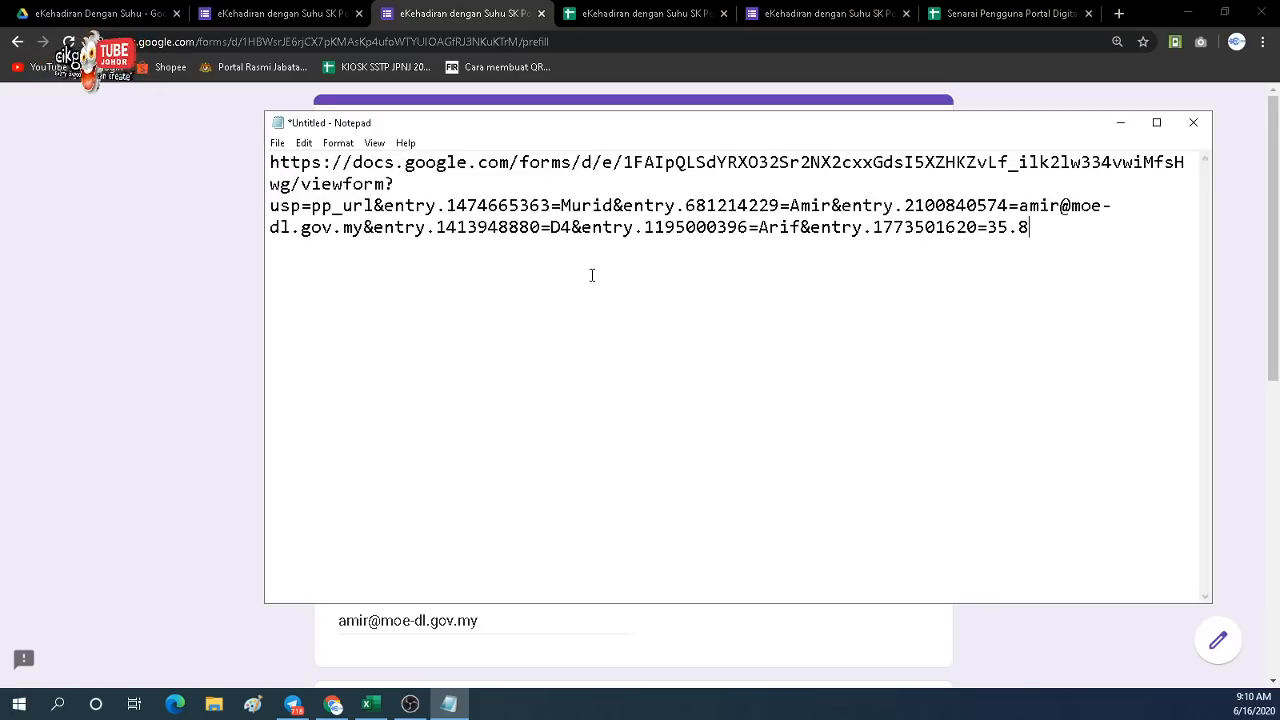
{"action": "scroll", "coordinate": [591, 275], "scroll_direction": "up", "scroll_amount": 2}
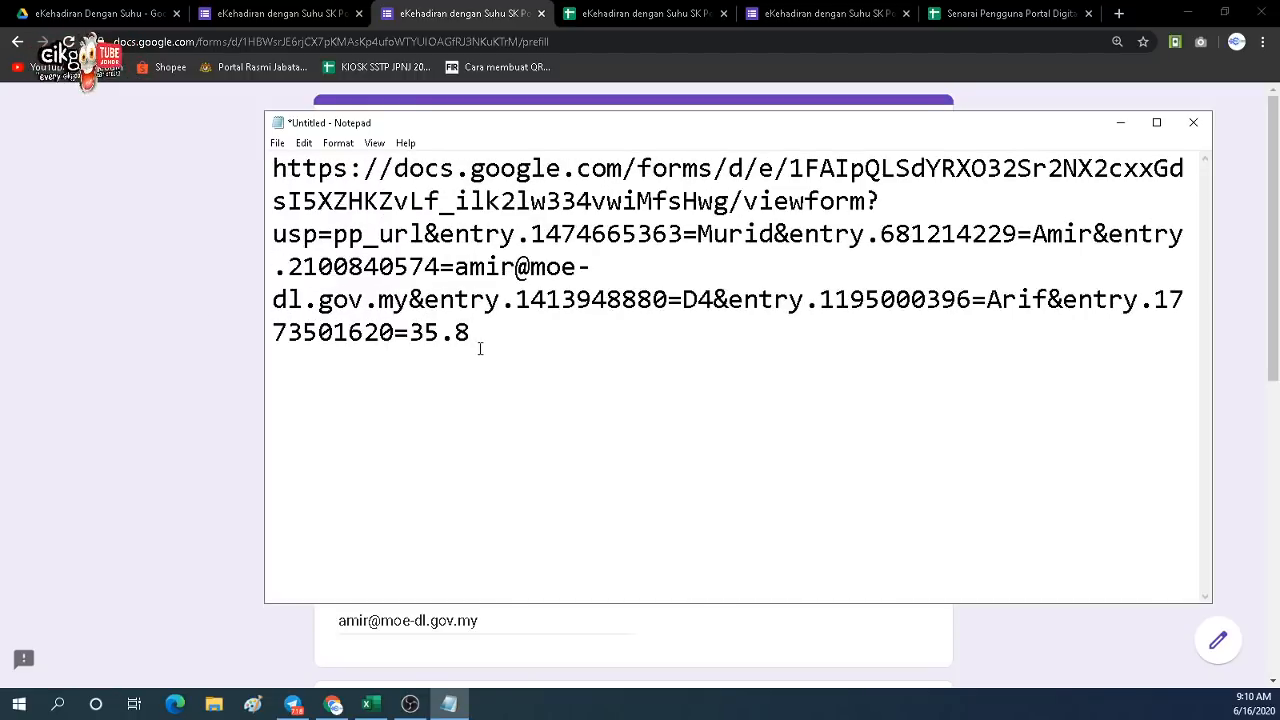
{"action": "left_click_drag", "start_coordinate": [470, 333], "coordinate": [270, 168]}
{"action": "key", "text": "ctrl+c"}
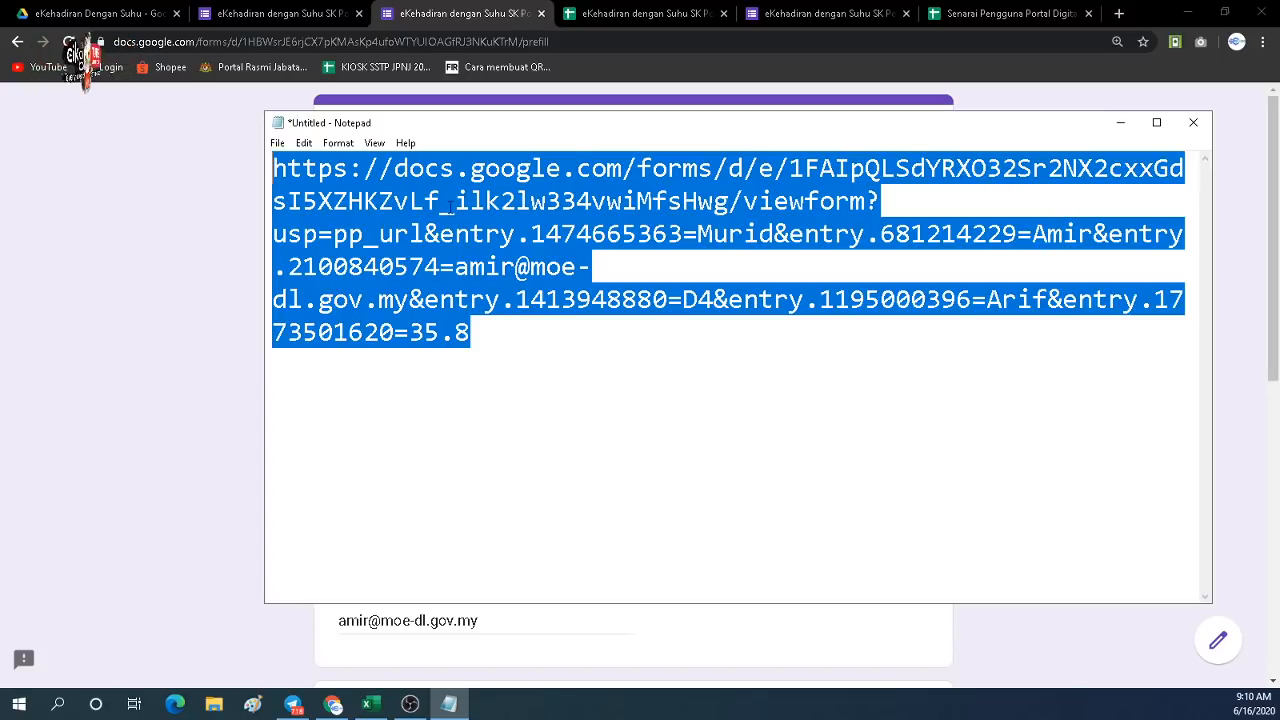
Load the pre-filled link in a new browser tab, check the Murid, D4 and 35.8 answers, then return to Senarai Pengguna.
{"action": "left_click", "coordinate": [1119, 13]}
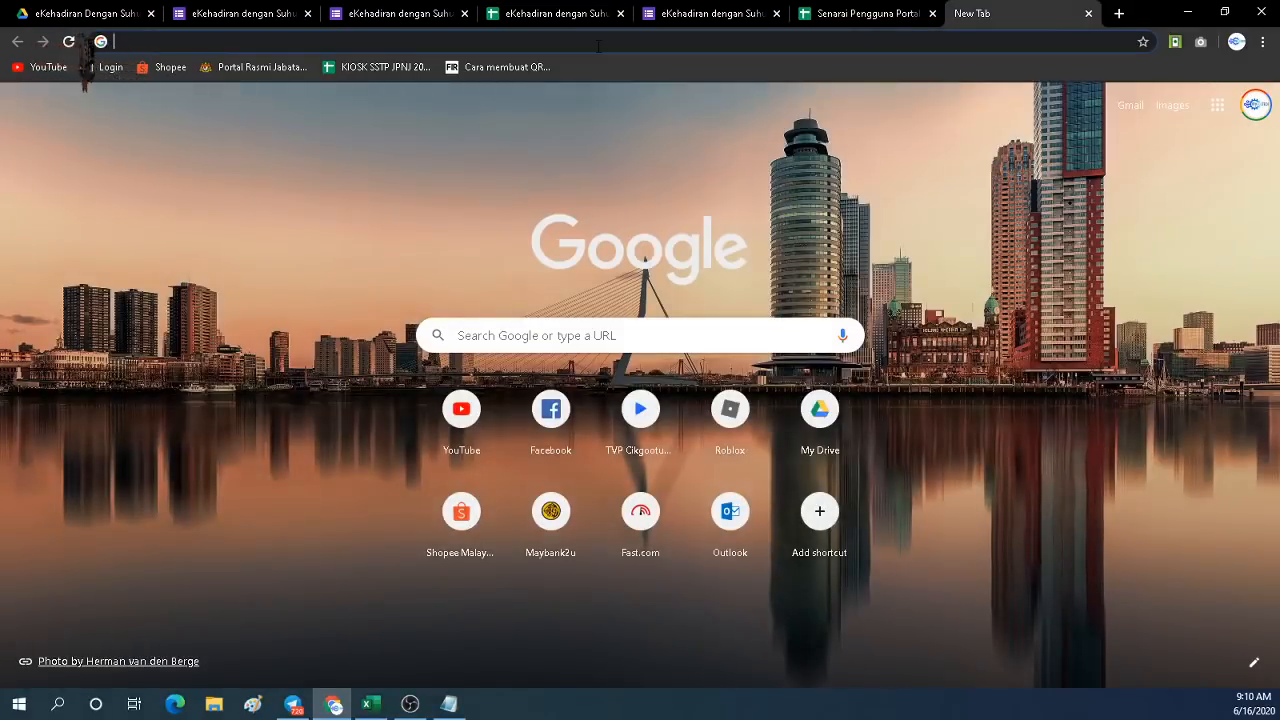
{"action": "key", "text": "ctrl+v"}
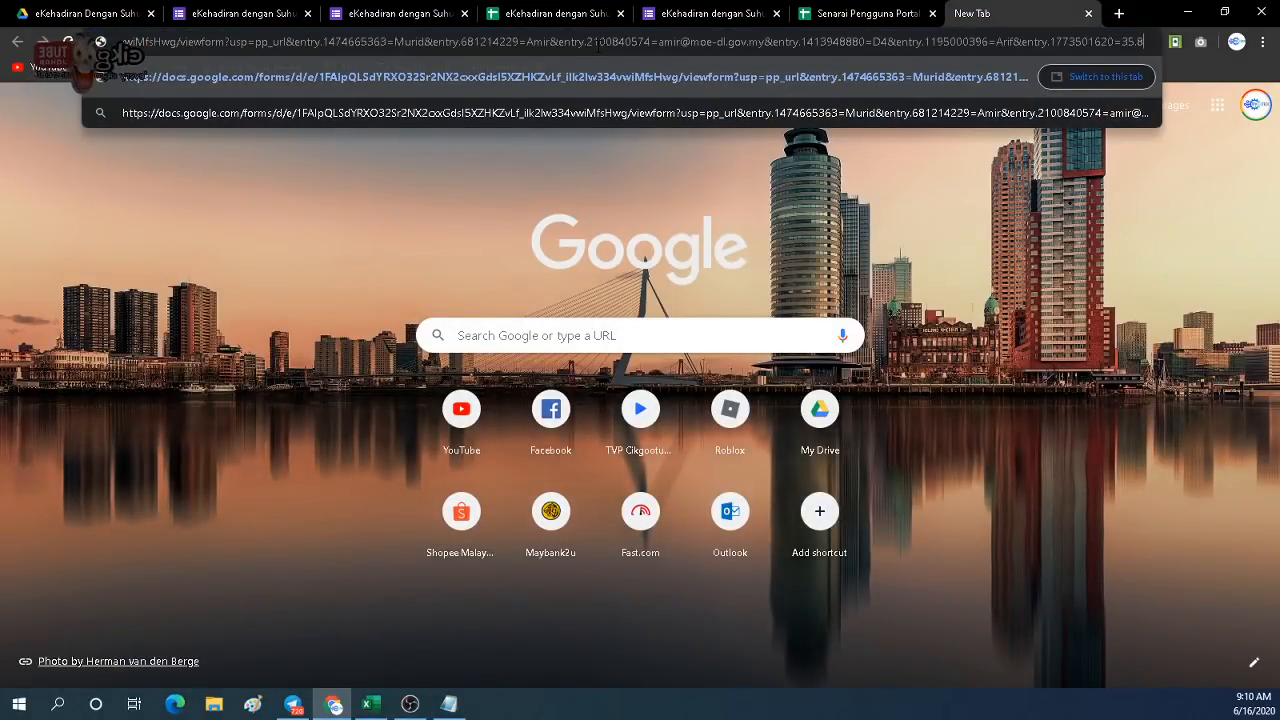
{"action": "key", "text": "Return"}
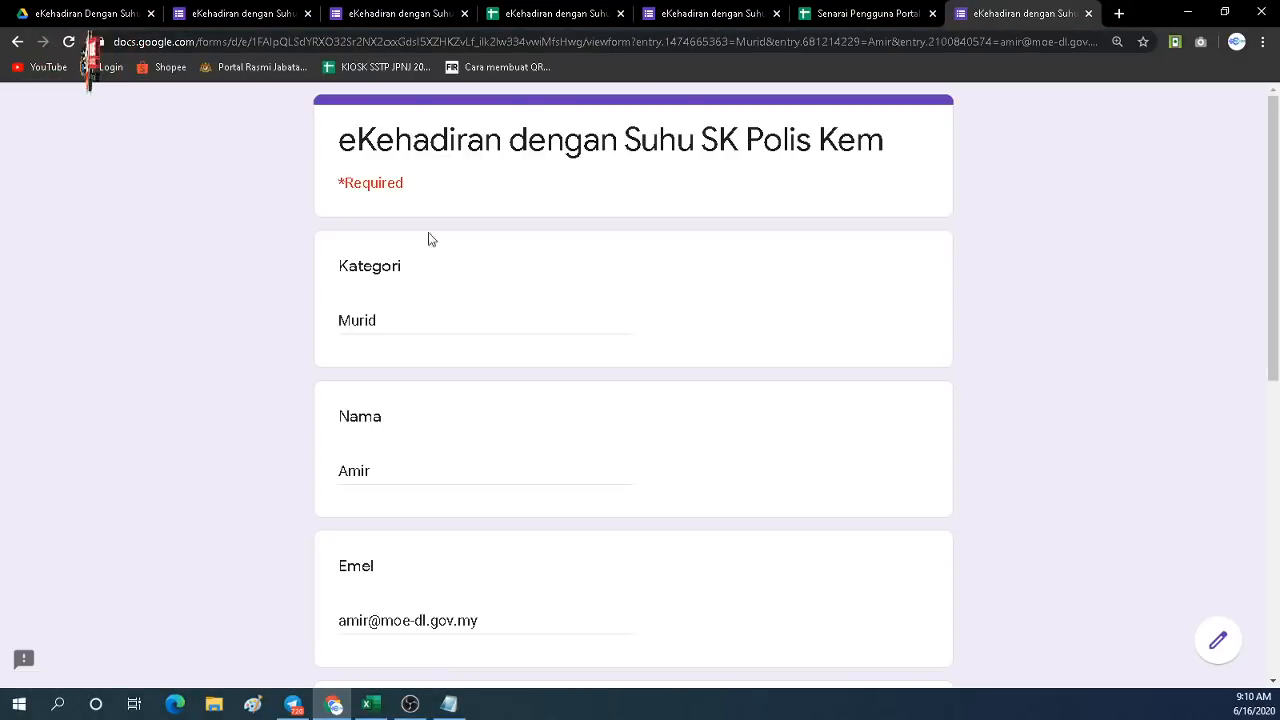
{"action": "scroll", "coordinate": [380, 405], "scroll_direction": "down", "scroll_amount": 6}
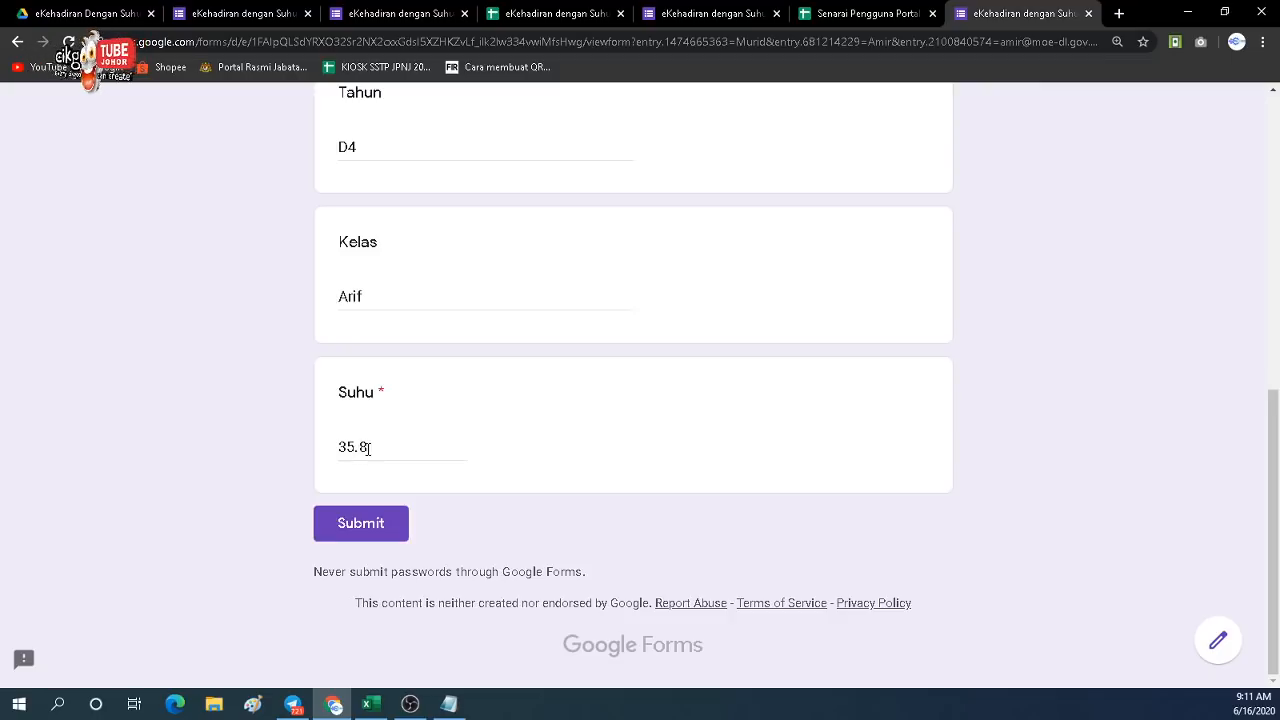
{"action": "left_click", "coordinate": [833, 21]}
{"action": "left_click", "coordinate": [605, 330]}
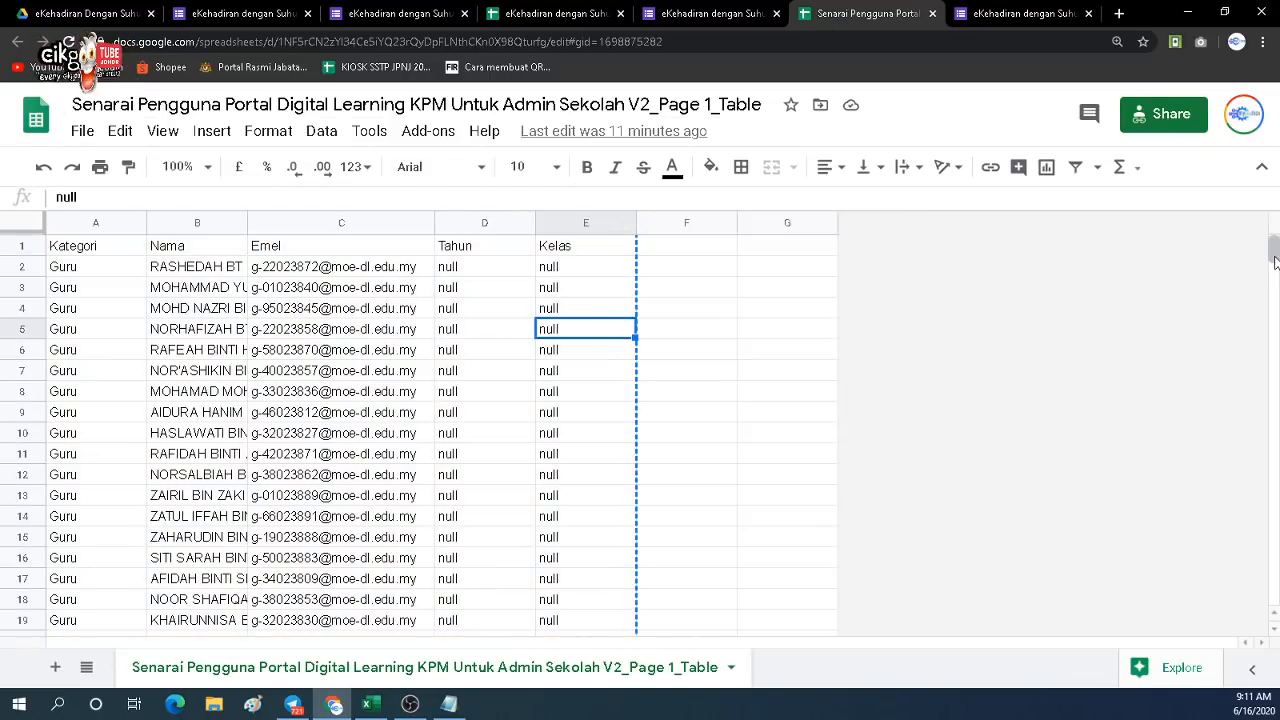
Close the Senarai Pengguna spreadsheet and go to the Database sheet of the responses spreadsheet.
{"action": "left_click", "coordinate": [688, 278]}
{"action": "left_click", "coordinate": [684, 294]}
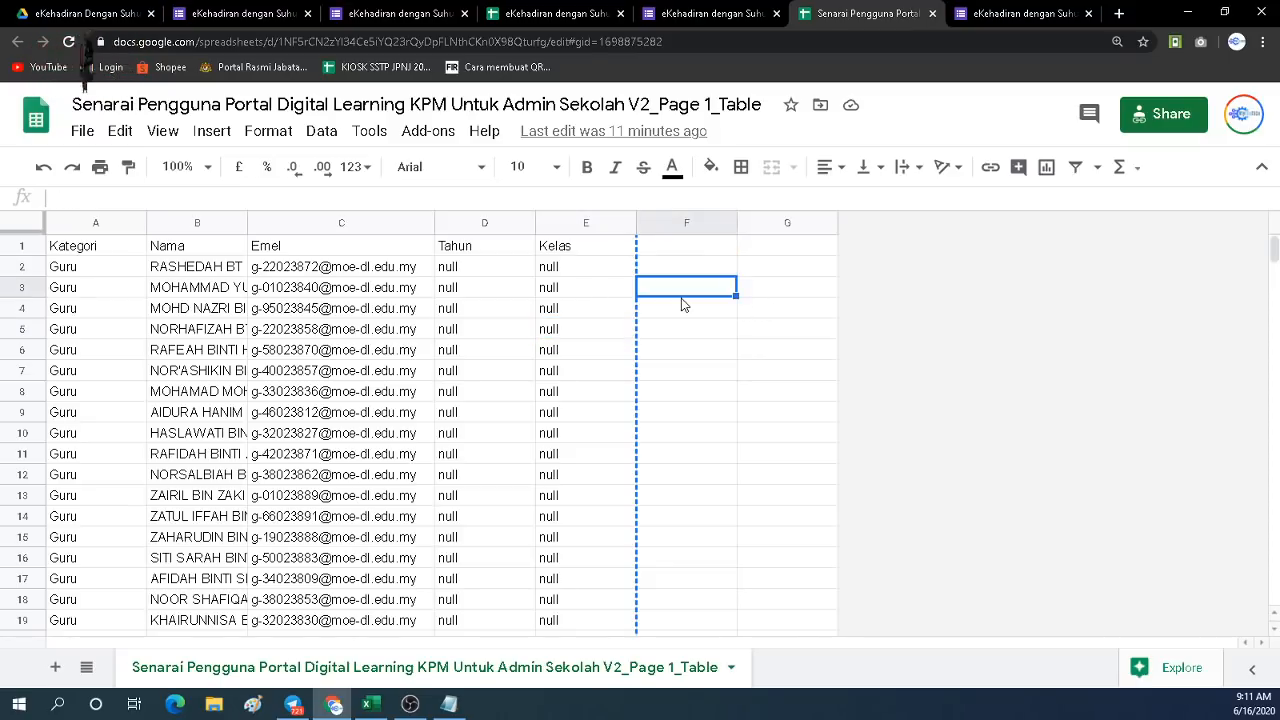
{"action": "left_click", "coordinate": [932, 13]}
{"action": "left_click", "coordinate": [554, 14]}
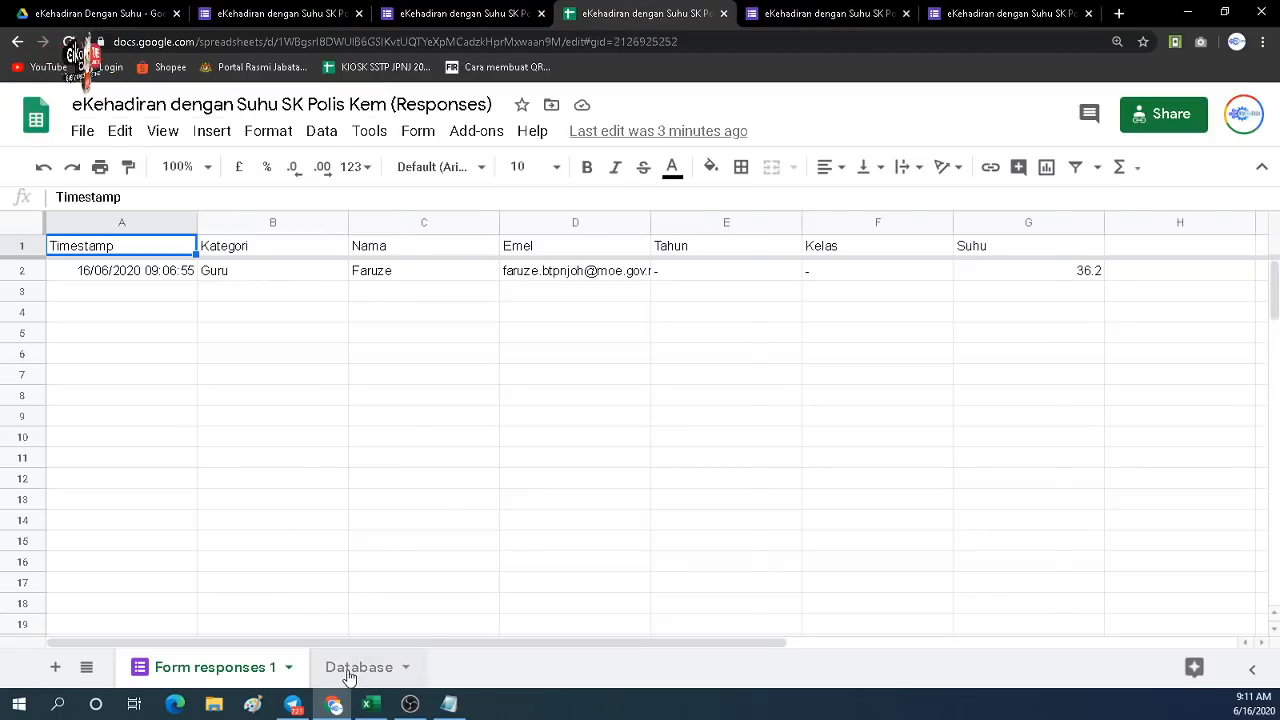
{"action": "left_click", "coordinate": [350, 669]}
{"action": "left_click", "coordinate": [600, 272]}
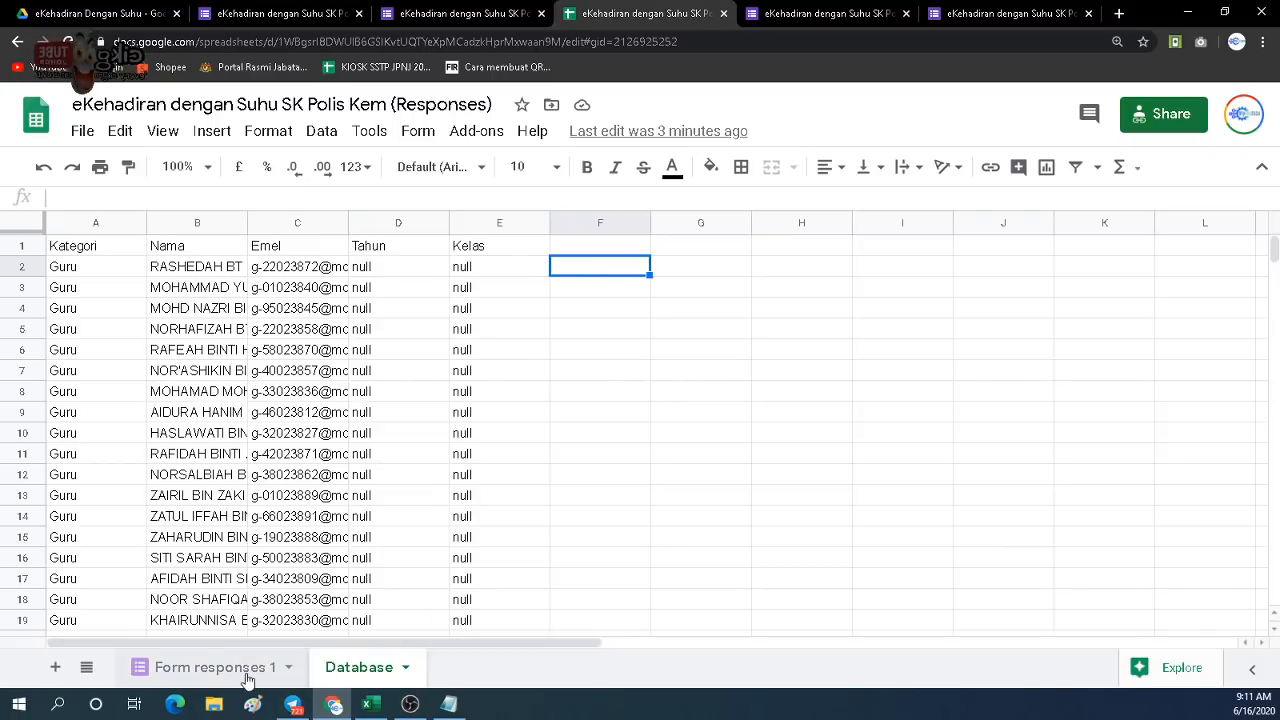
Enter the header 'Link Kategori' in F1 and check it against the existing column headers.
{"action": "left_click", "coordinate": [575, 252]}
{"action": "type", "text": "link"}
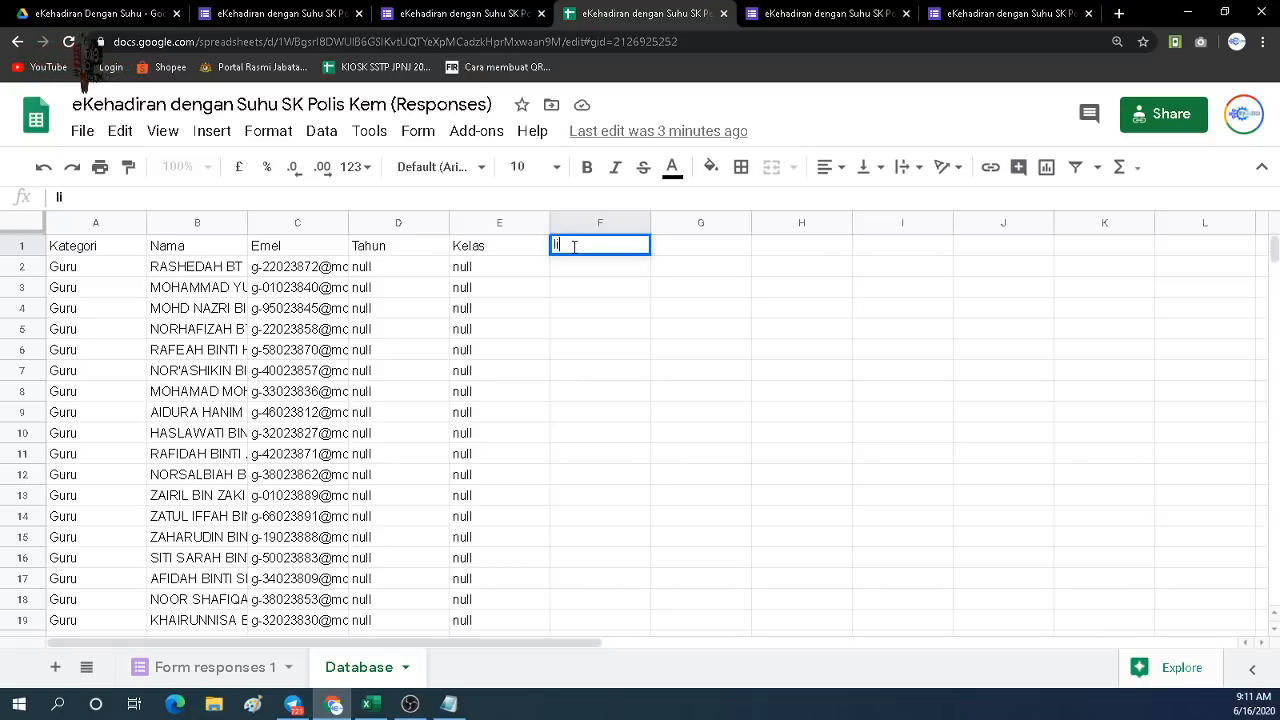
{"action": "key", "text": "BackSpace"}
{"action": "key", "text": "BackSpace"}
{"action": "key", "text": "BackSpace"}
{"action": "key", "text": "BackSpace"}
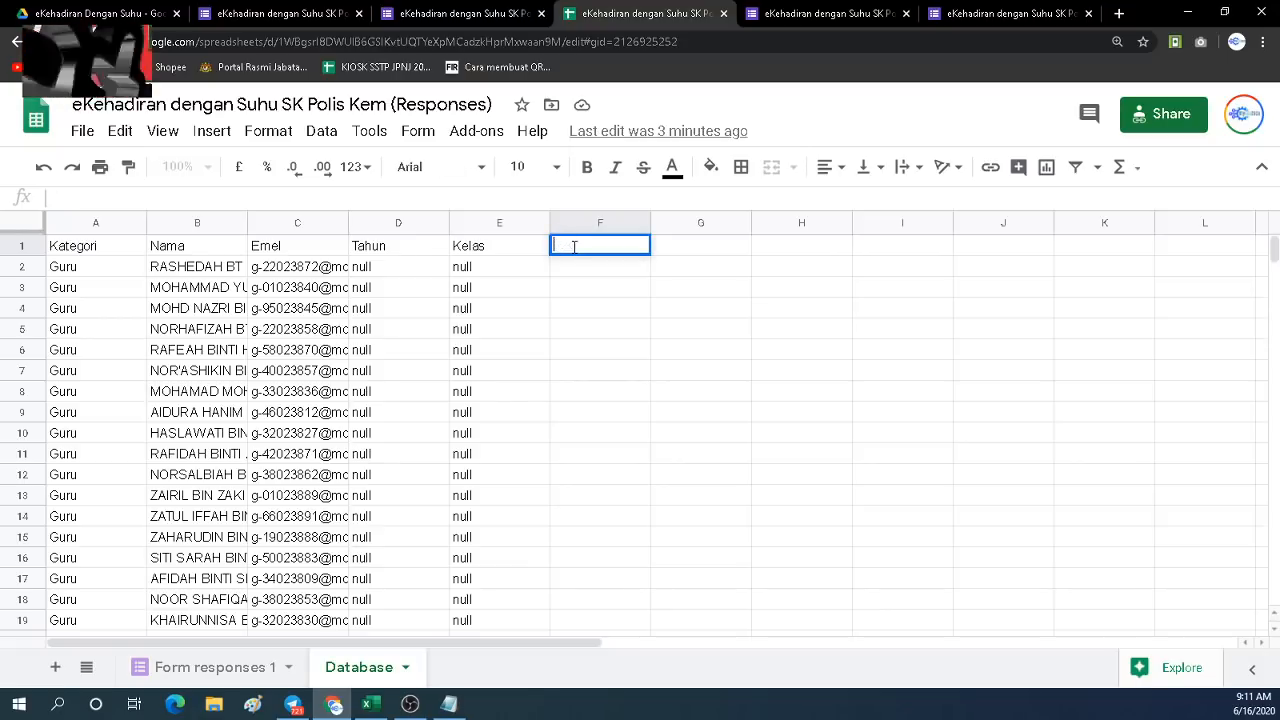
{"action": "type", "text": "Link"}
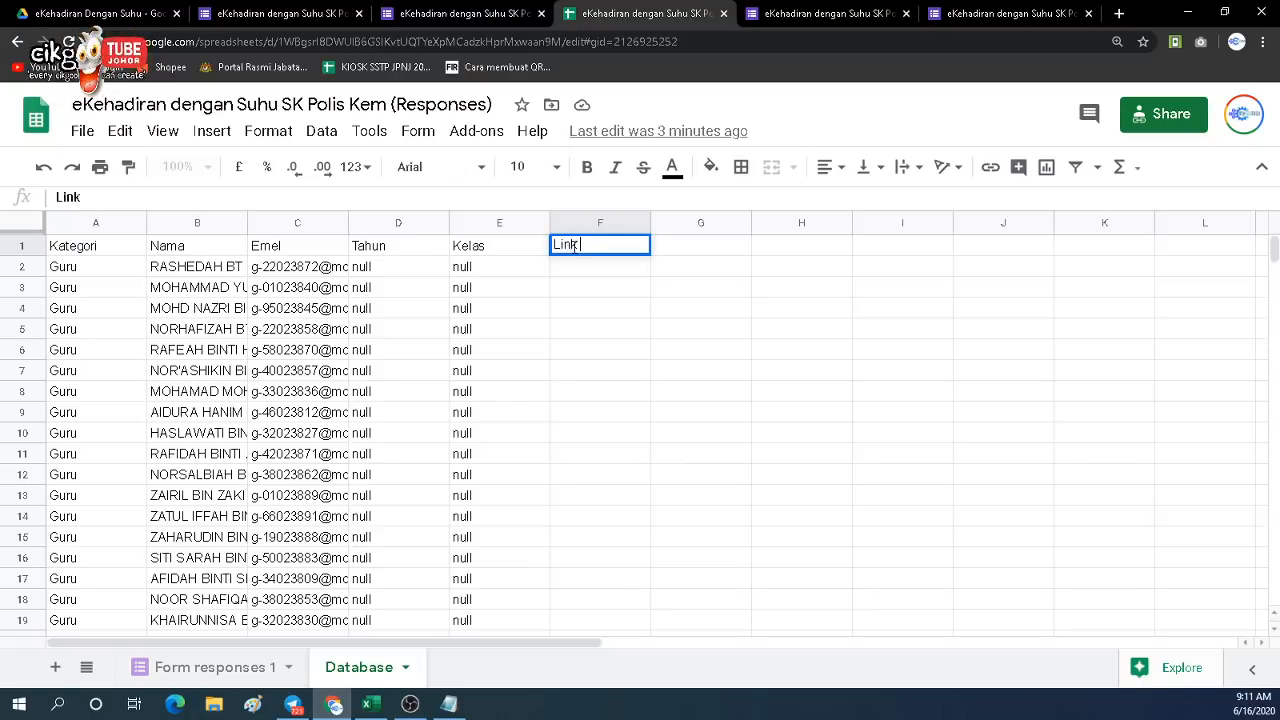
{"action": "type", "text": " For"}
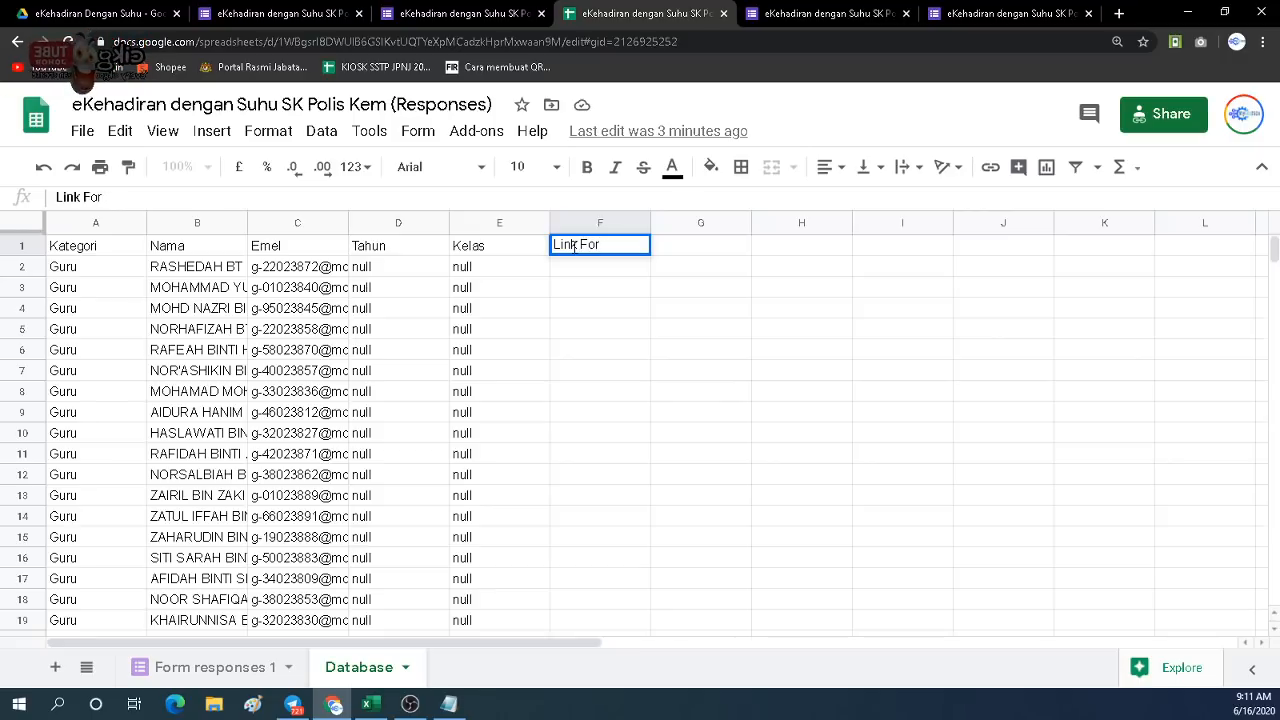
{"action": "type", "text": "mM"}
{"action": "key", "text": "BackSpace"}
{"action": "key", "text": "BackSpace"}
{"action": "key", "text": "BackSpace"}
{"action": "key", "text": "BackSpace"}
{"action": "key", "text": "BackSpace"}
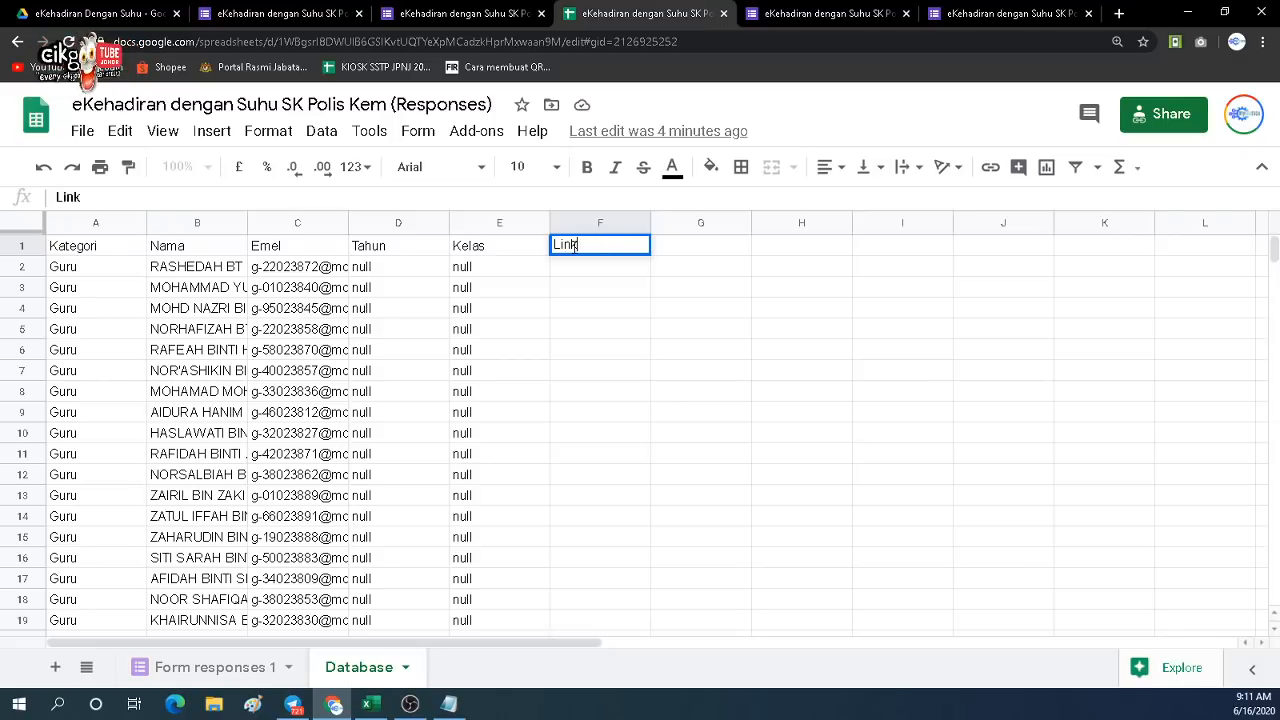
{"action": "type", "text": "Ka"}
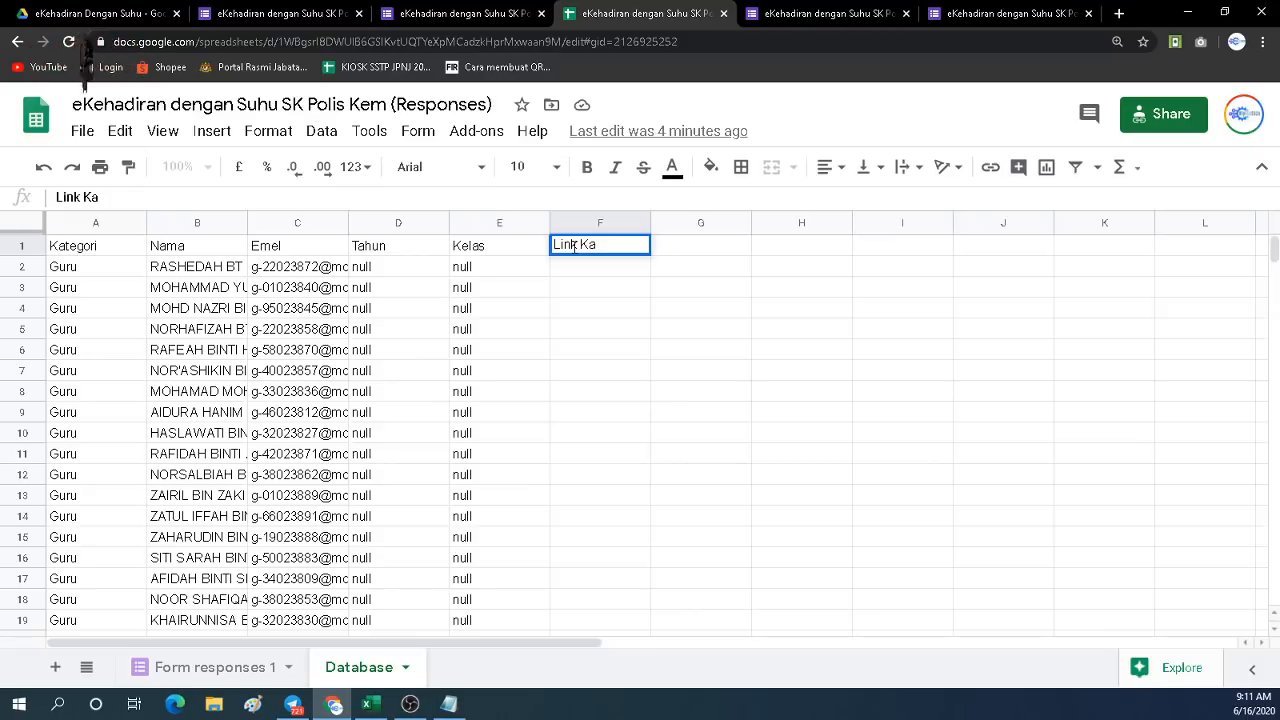
{"action": "type", "text": "tegori"}
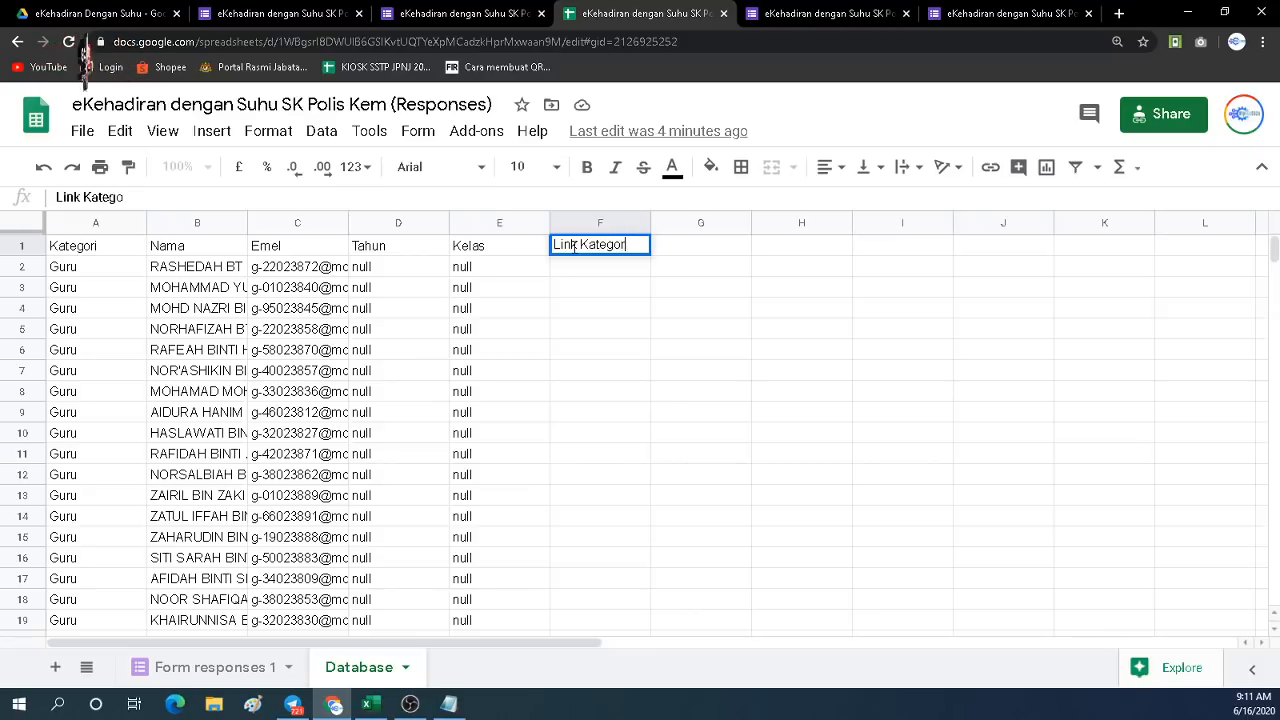
{"action": "left_click", "coordinate": [76, 248]}
{"action": "left_click", "coordinate": [609, 252]}
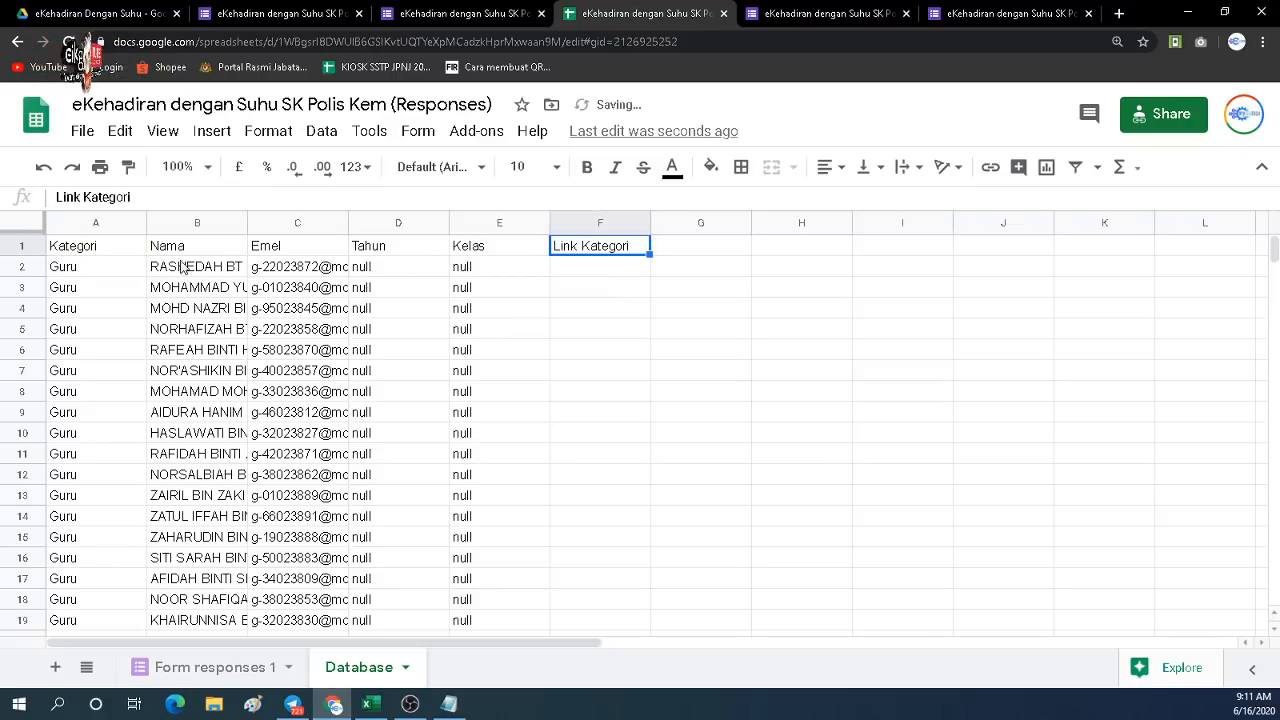
{"action": "left_click", "coordinate": [182, 250]}
{"action": "left_click", "coordinate": [285, 250]}
{"action": "left_click", "coordinate": [622, 252]}
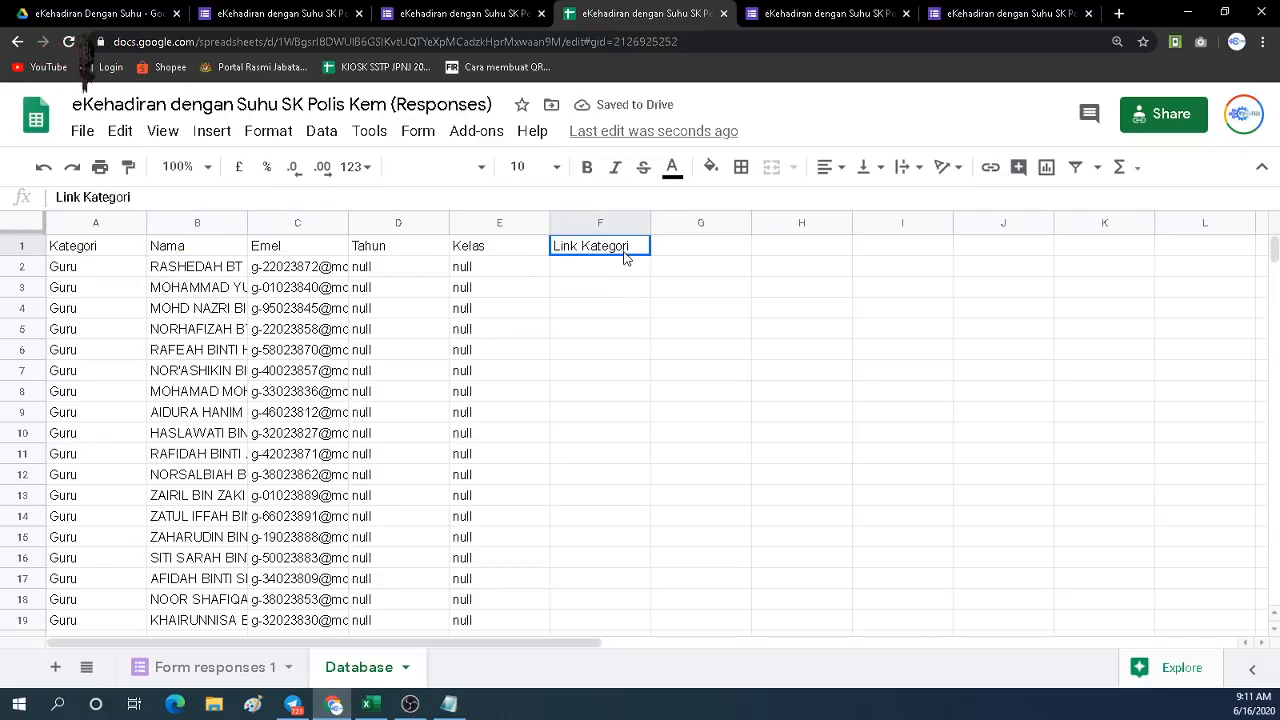
{"action": "left_click", "coordinate": [600, 278]}
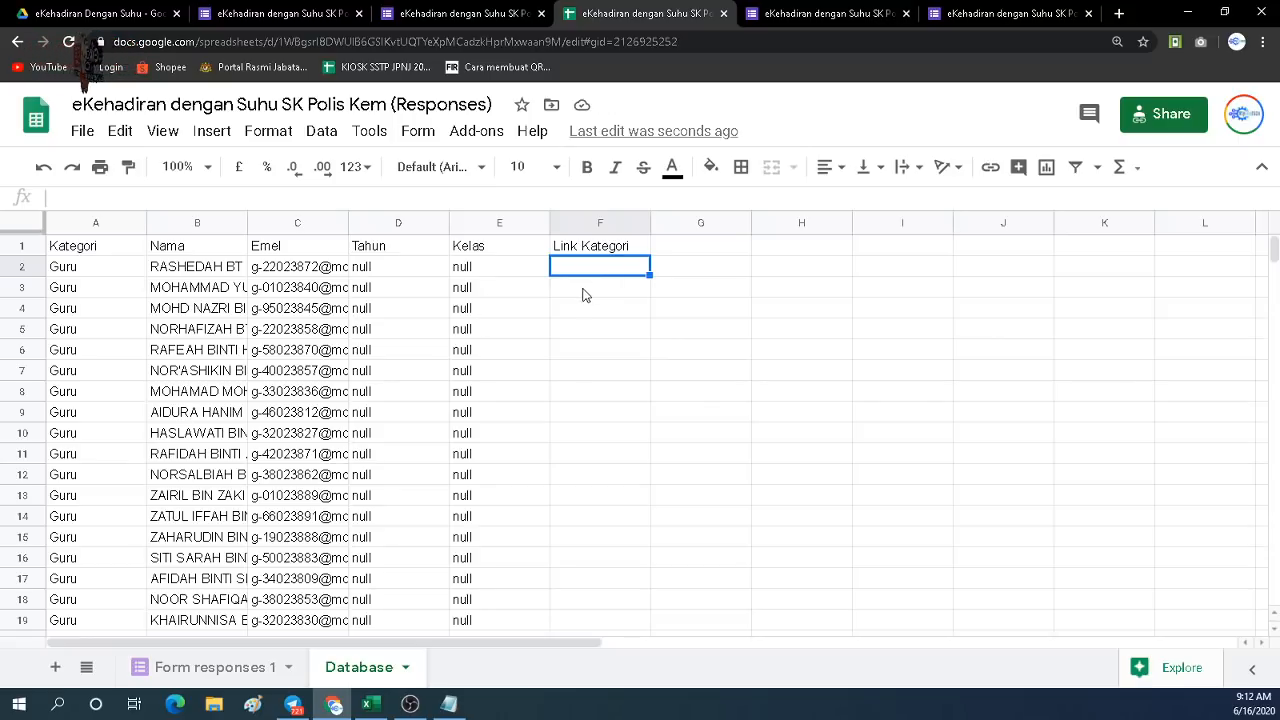
Copy the link prefix up to entry.1474665363= from Notepad and paste it into F2.
{"action": "left_click", "coordinate": [449, 706]}
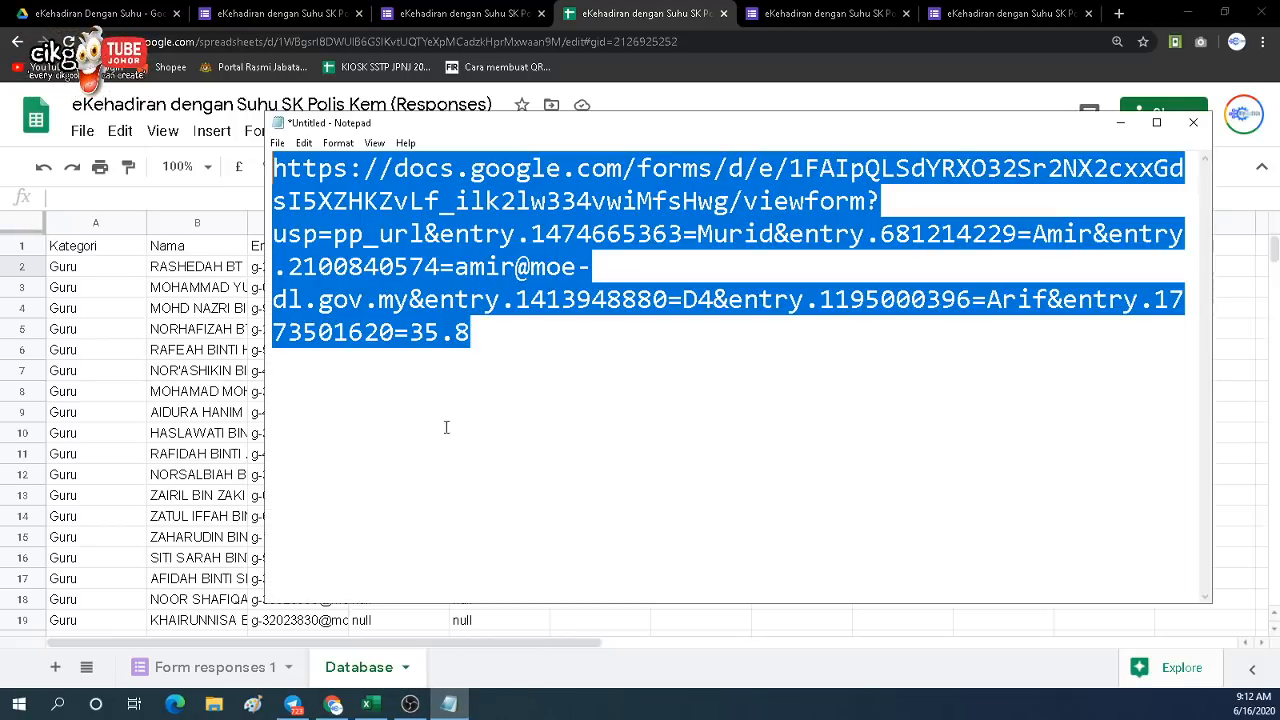
{"action": "left_click", "coordinate": [433, 355]}
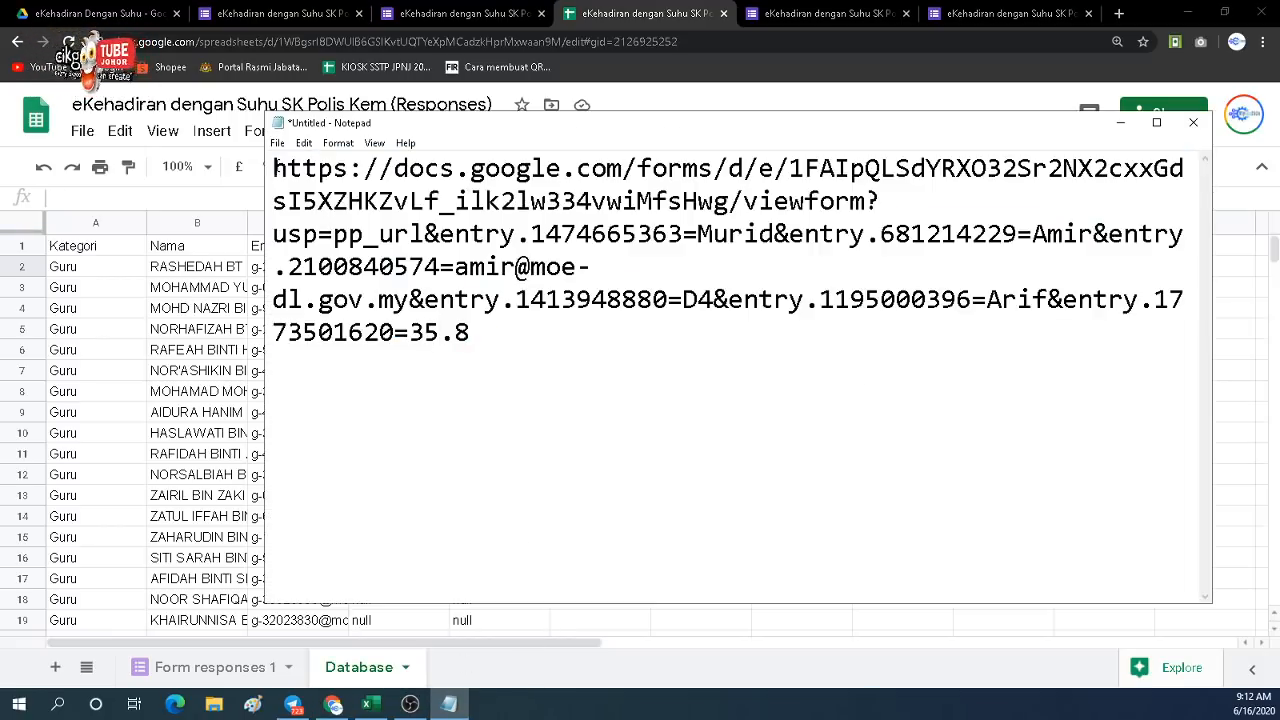
{"action": "left_click_drag", "start_coordinate": [275, 170], "coordinate": [693, 246]}
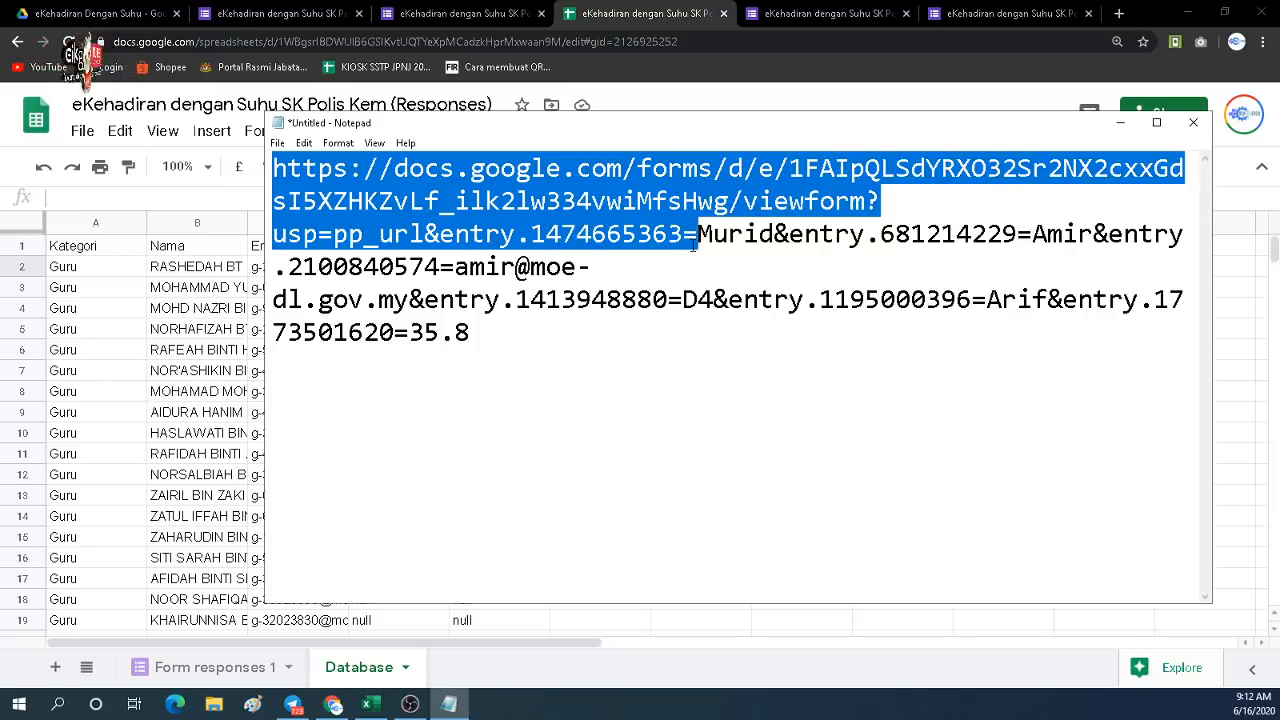
{"action": "left_click", "coordinate": [596, 78]}
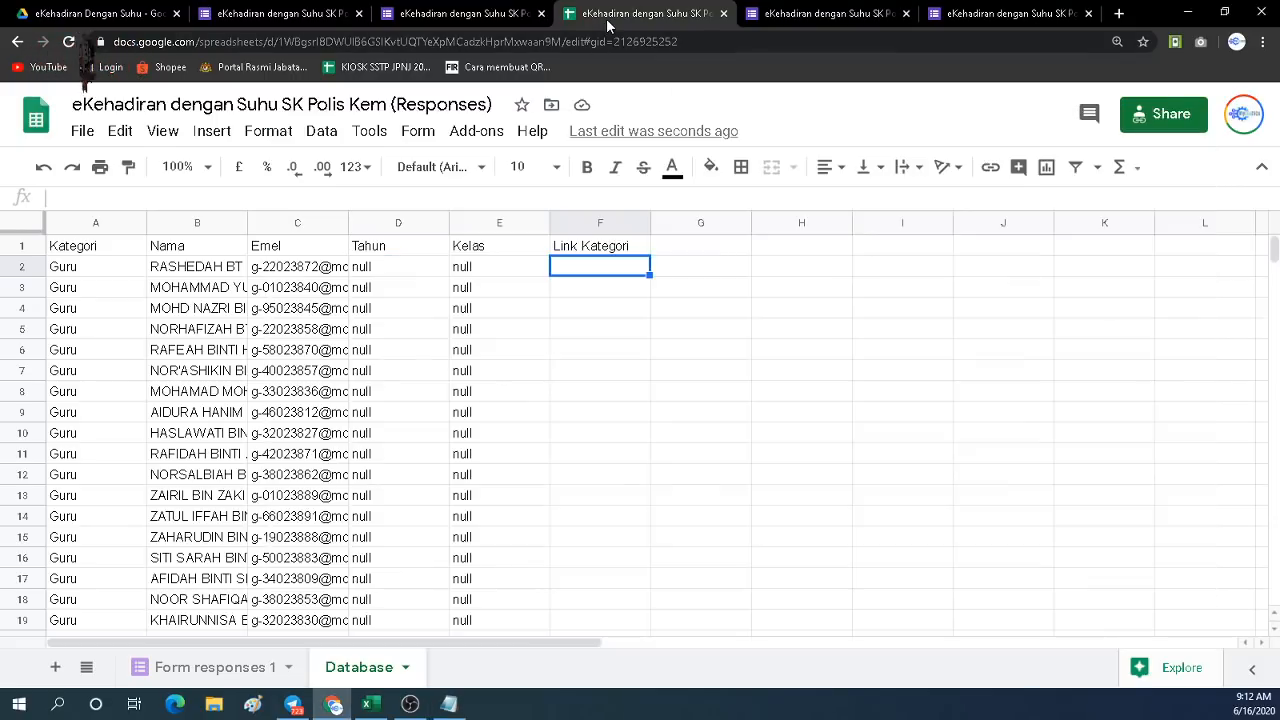
{"action": "double_click", "coordinate": [585, 268]}
{"action": "type", "text": "https://docs.google.com/forms/d/e/1FAIpQLSdYRXO32Sr2NX2cxxGdsI5XZHKZvLf_ilk2lw334wiMfsHwg/viewform?usp=pp_url&entry.1474665363="}
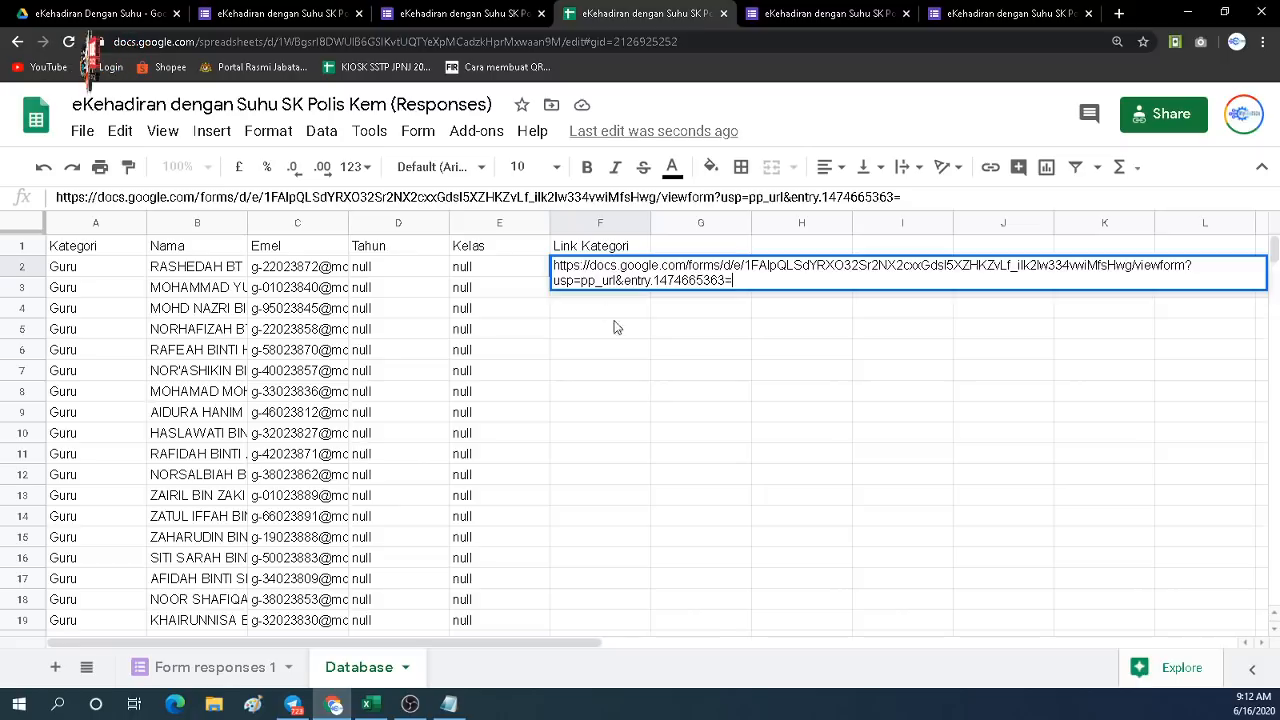
{"action": "left_click", "coordinate": [615, 335]}
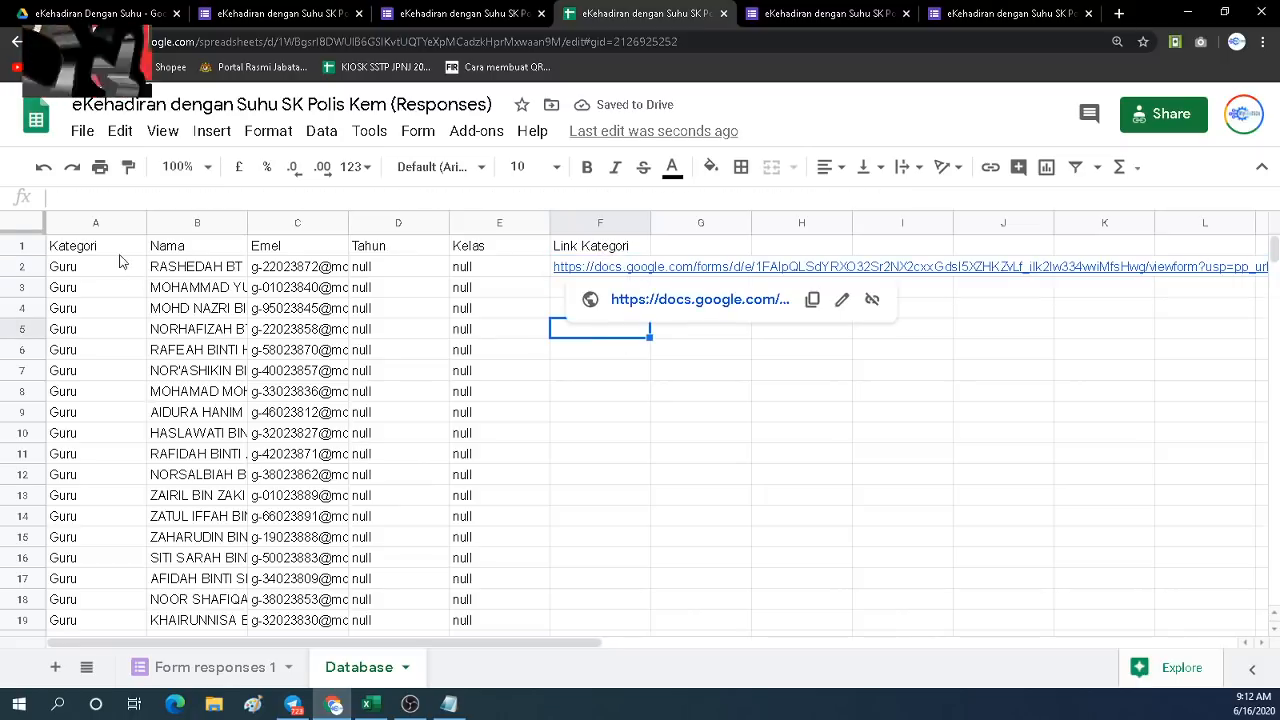
Set F2's text wrapping to Clip so the link stays within its cell.
{"action": "left_click", "coordinate": [448, 704]}
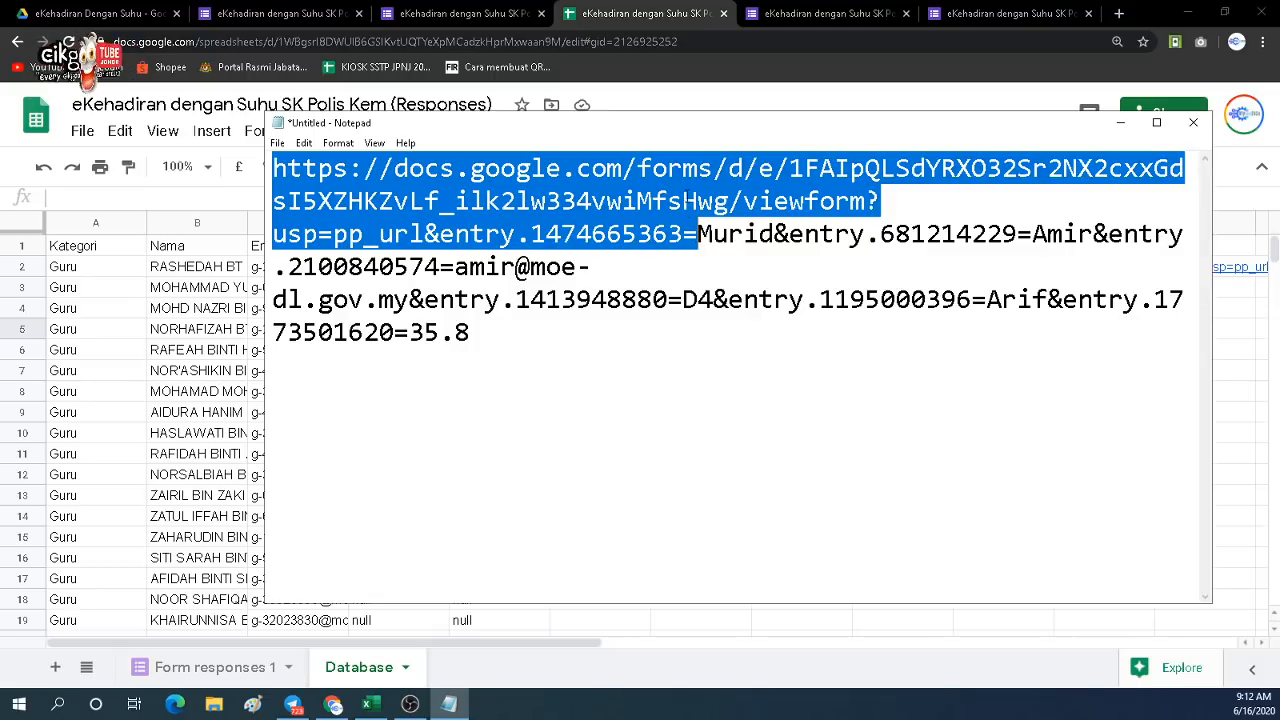
{"action": "left_click", "coordinate": [643, 14]}
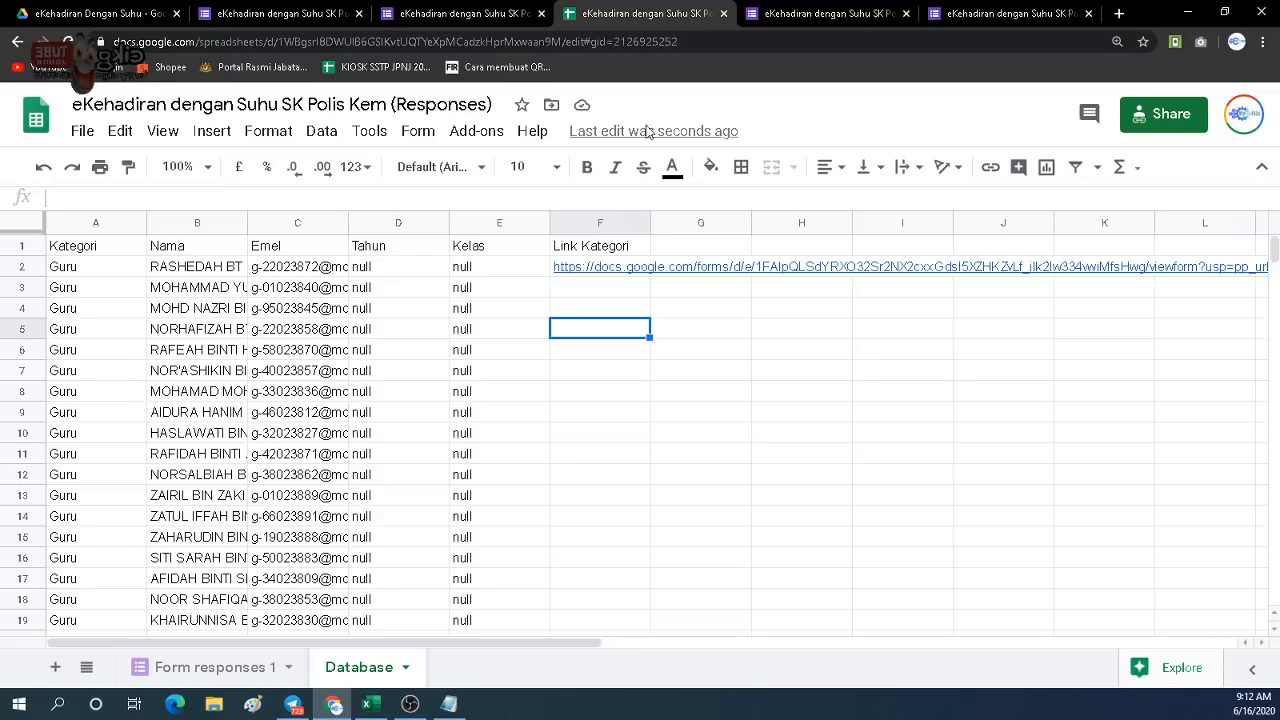
{"action": "left_click", "coordinate": [629, 266]}
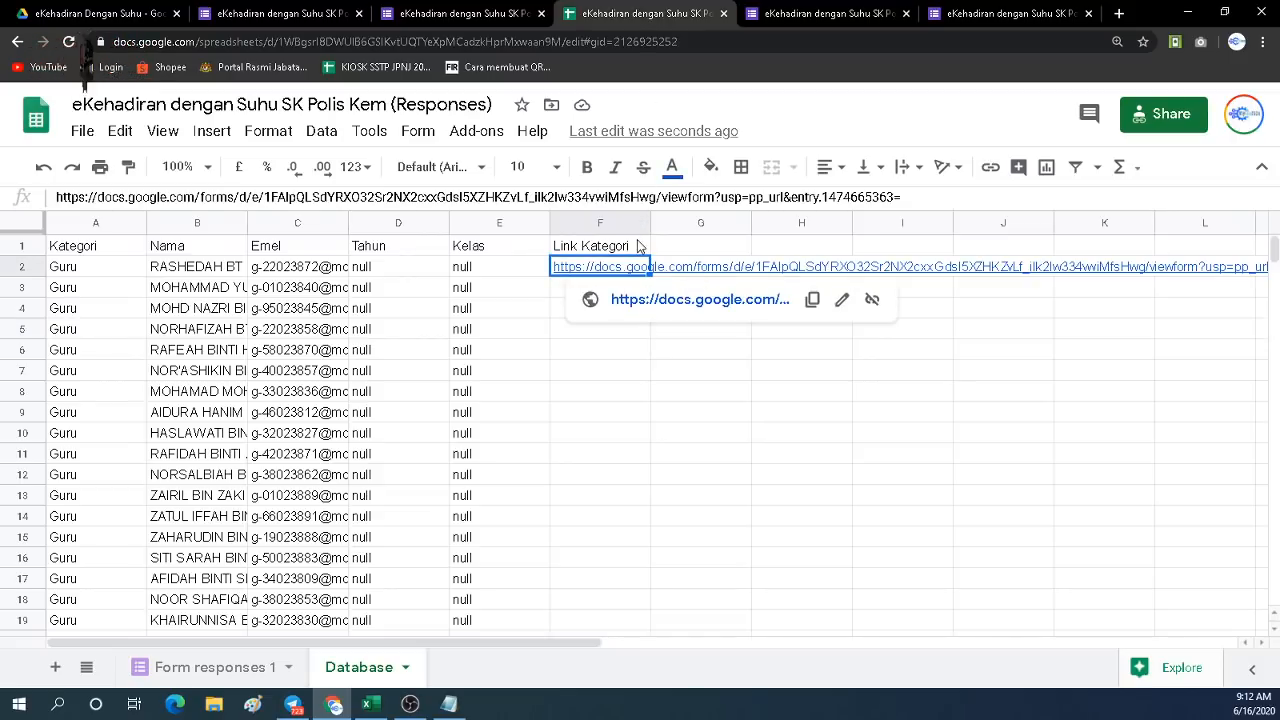
{"action": "left_click", "coordinate": [922, 170]}
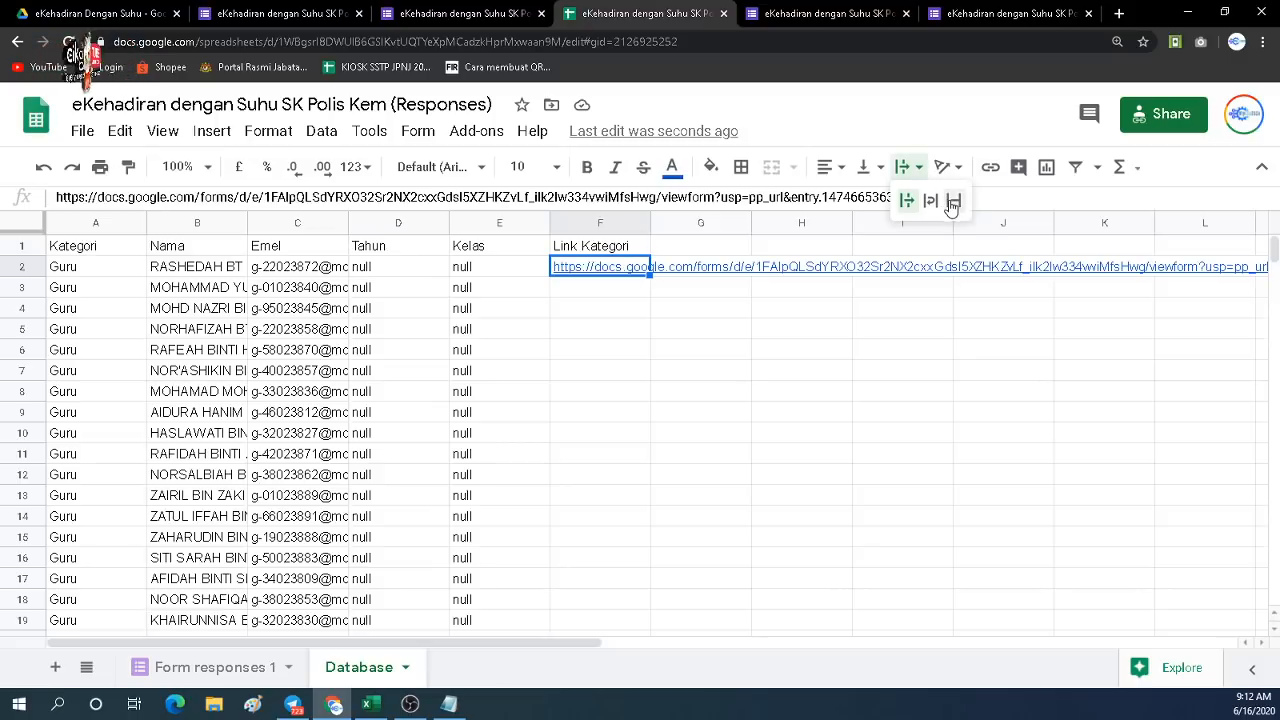
{"action": "left_click", "coordinate": [953, 203]}
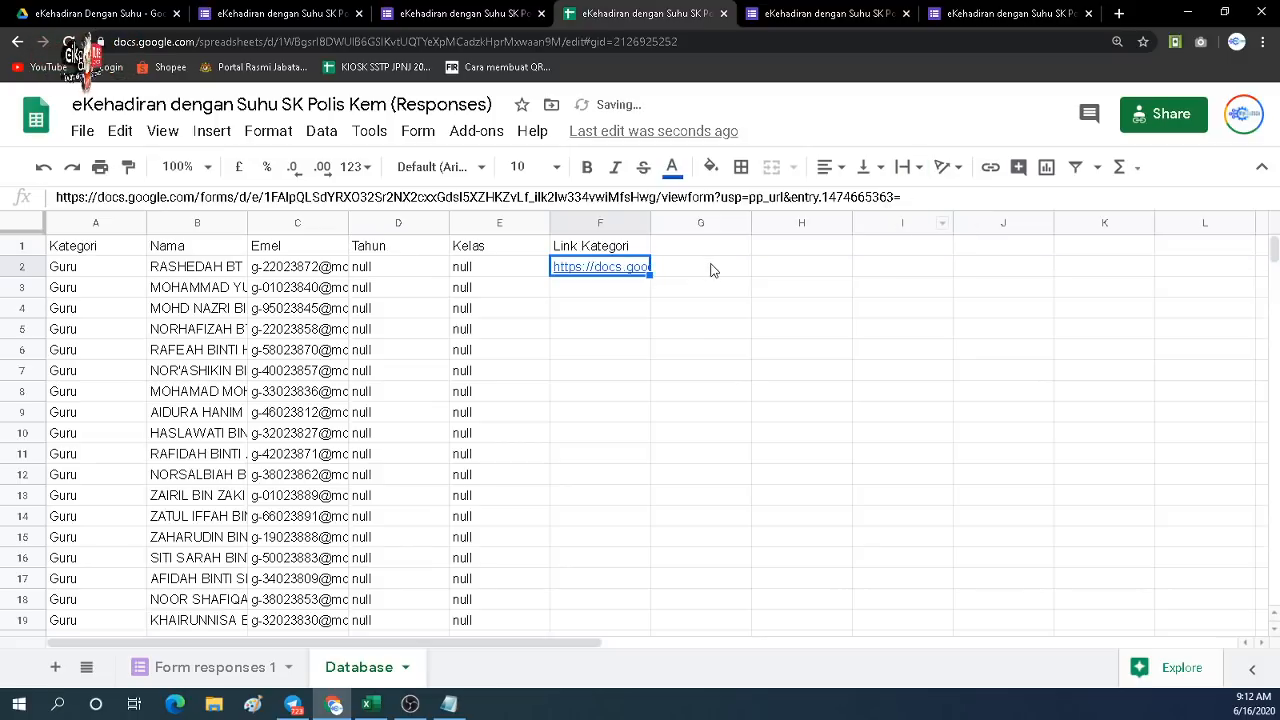
{"action": "left_click", "coordinate": [655, 252]}
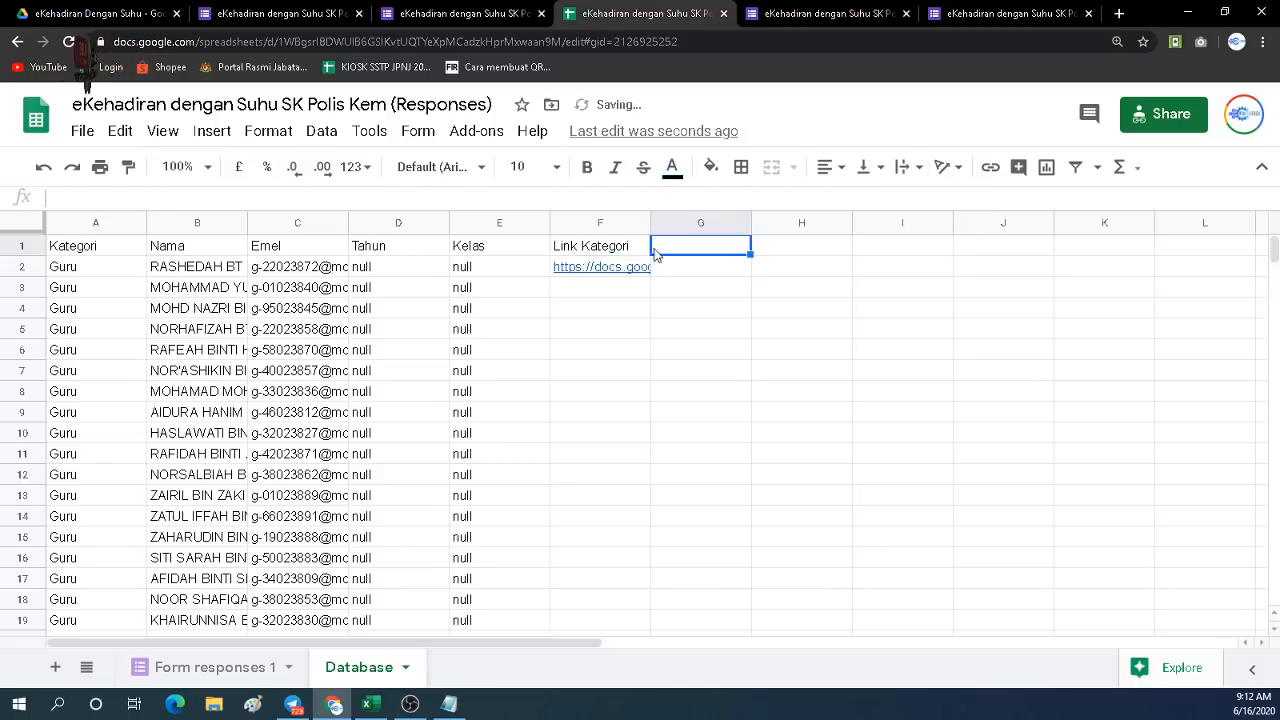
Add the 'Link Nama' header in G1, paste &entry.681214229= into G2 and widen column G.
{"action": "left_click", "coordinate": [101, 250]}
{"action": "left_click", "coordinate": [668, 247]}
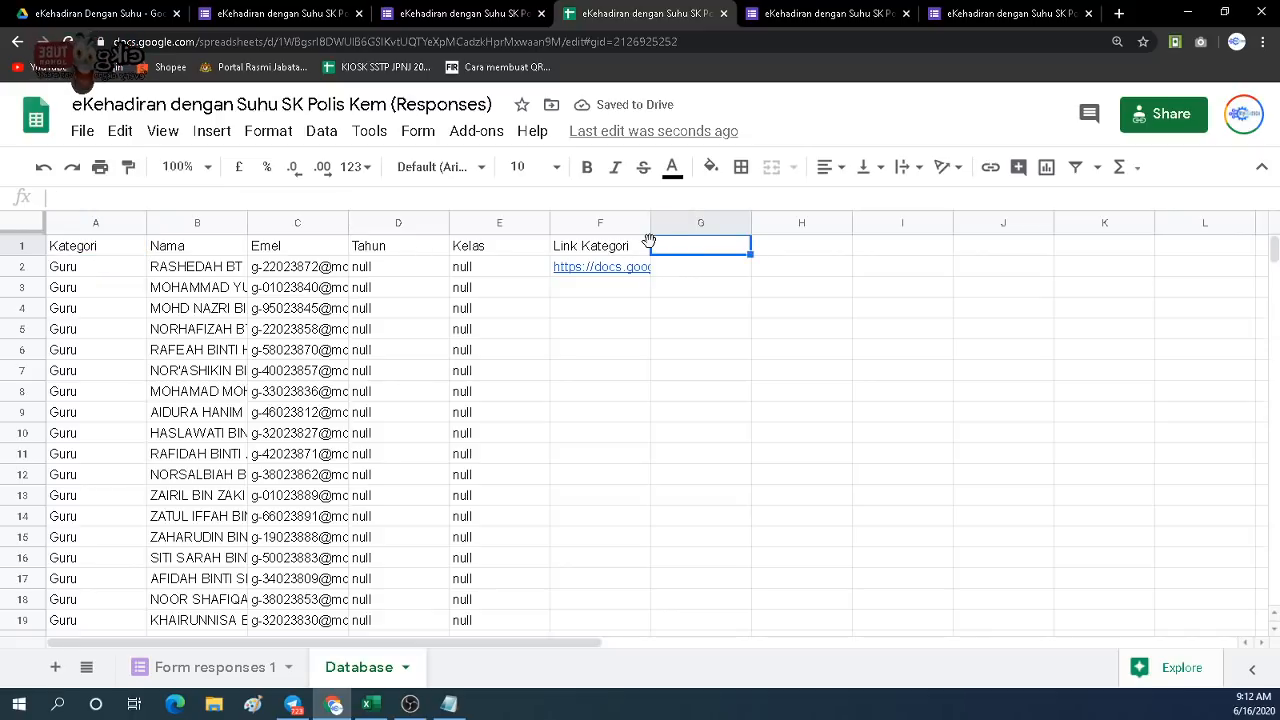
{"action": "type", "text": "Link"}
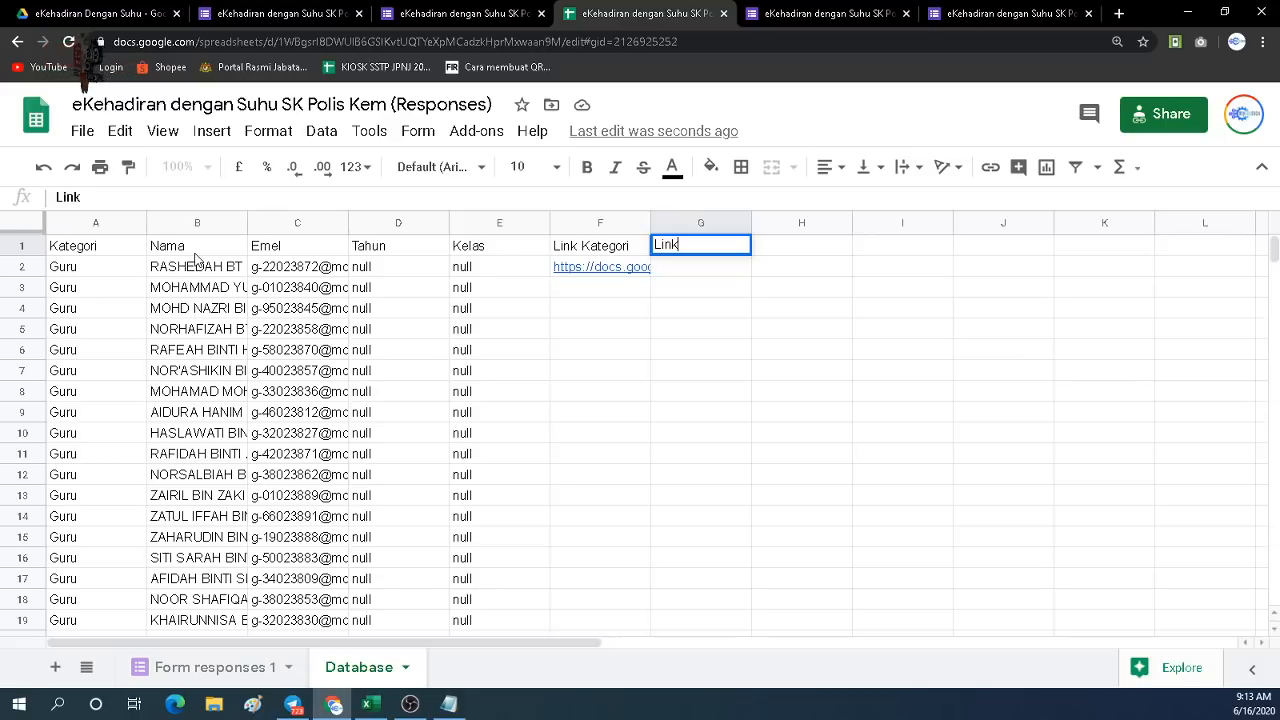
{"action": "type", "text": " Nama"}
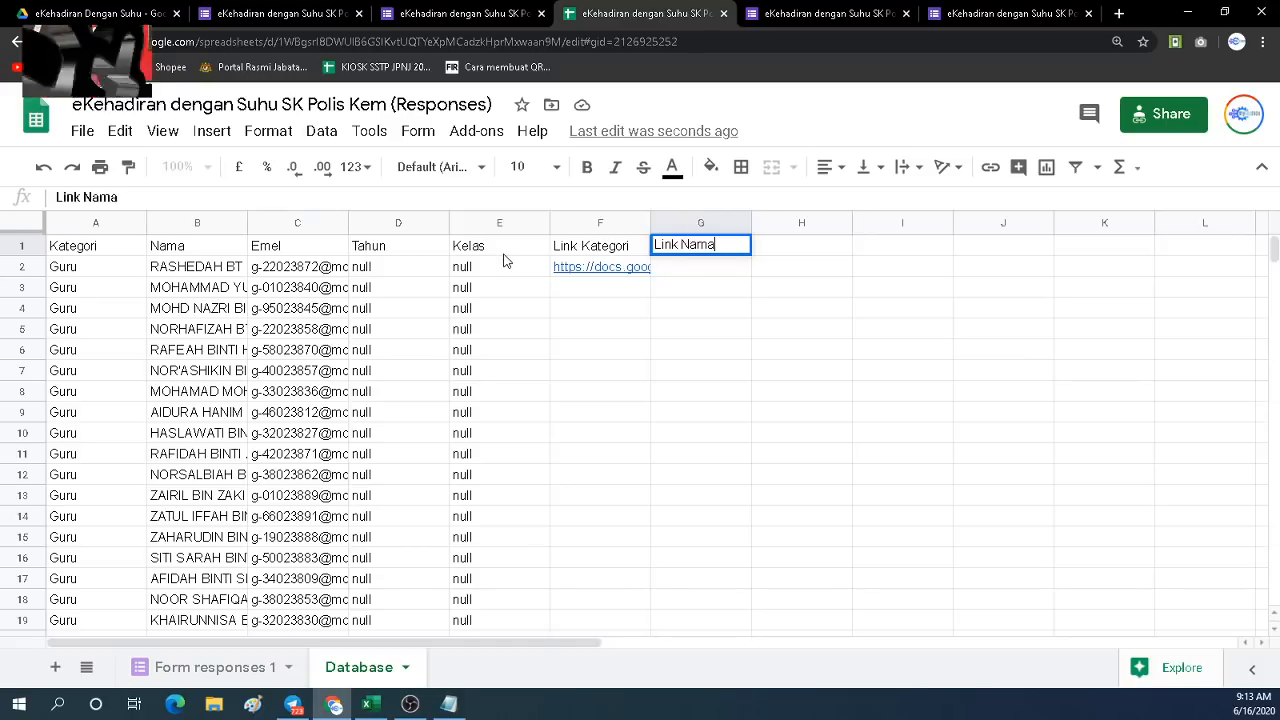
{"action": "left_click", "coordinate": [674, 357]}
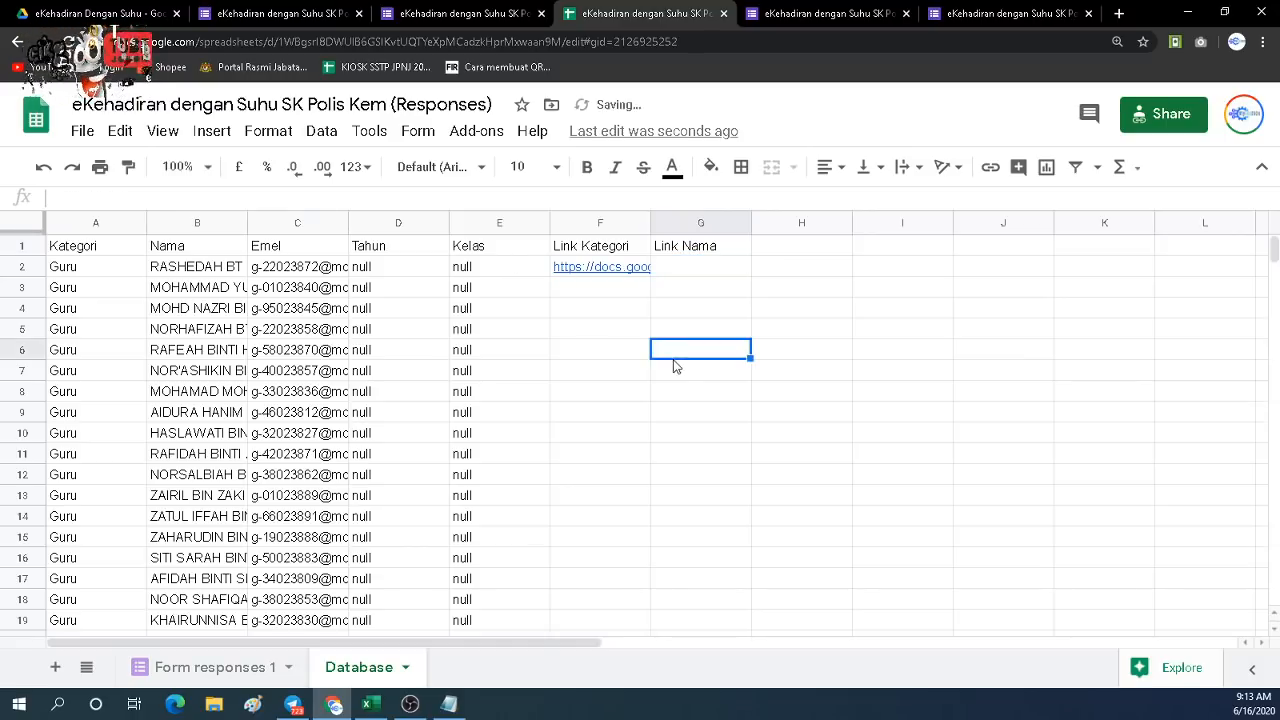
{"action": "left_click", "coordinate": [449, 704]}
{"action": "left_click", "coordinate": [560, 416]}
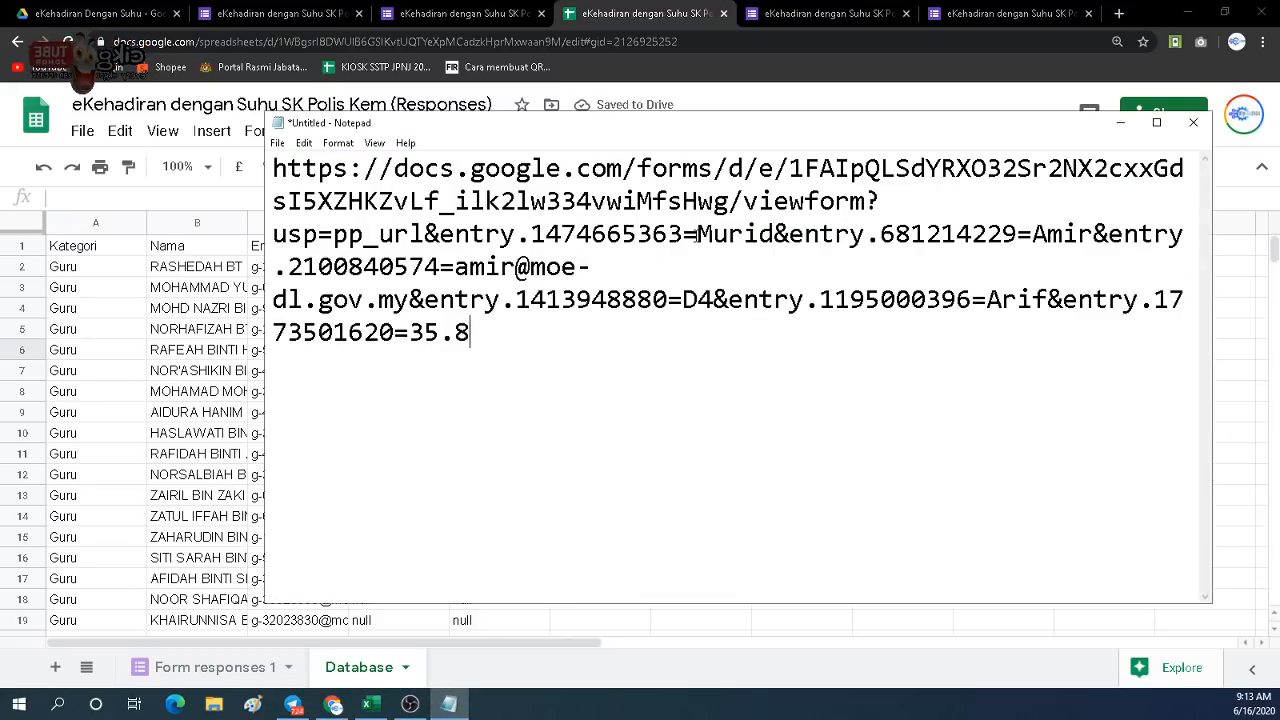
{"action": "left_click", "coordinate": [774, 234]}
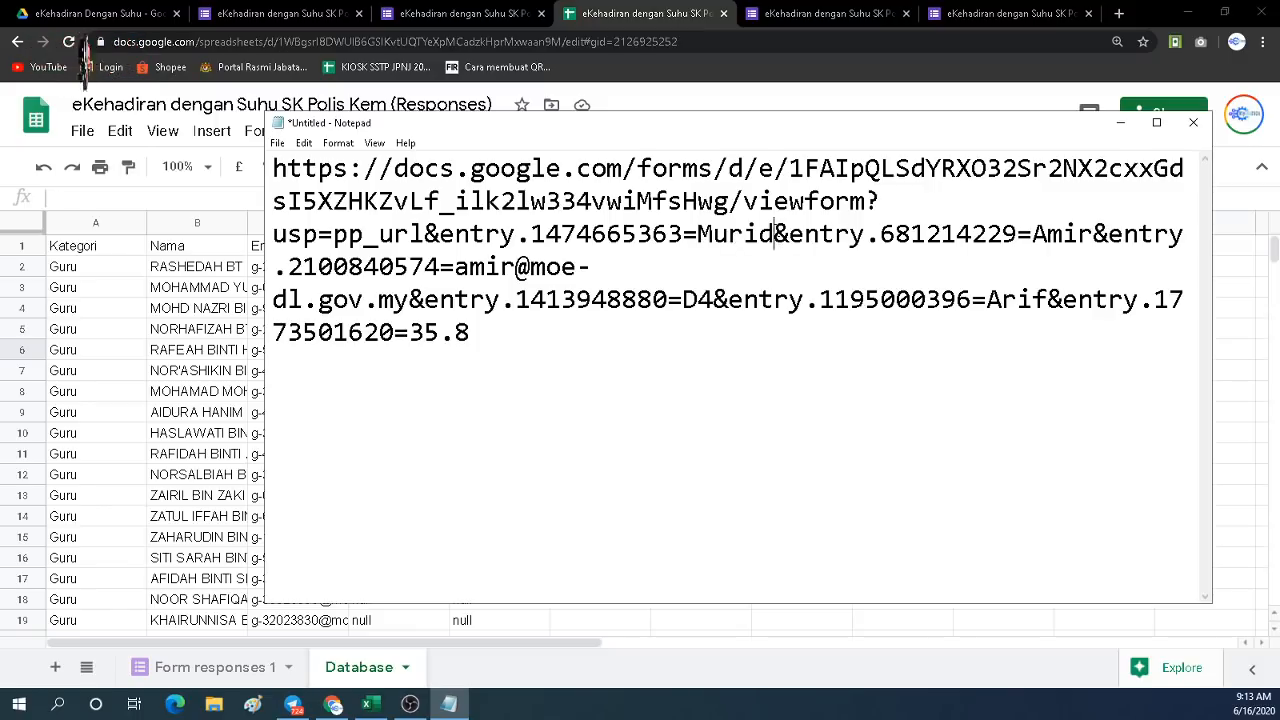
{"action": "left_click_drag", "start_coordinate": [774, 234], "coordinate": [1032, 240]}
{"action": "key", "text": "ctrl+c"}
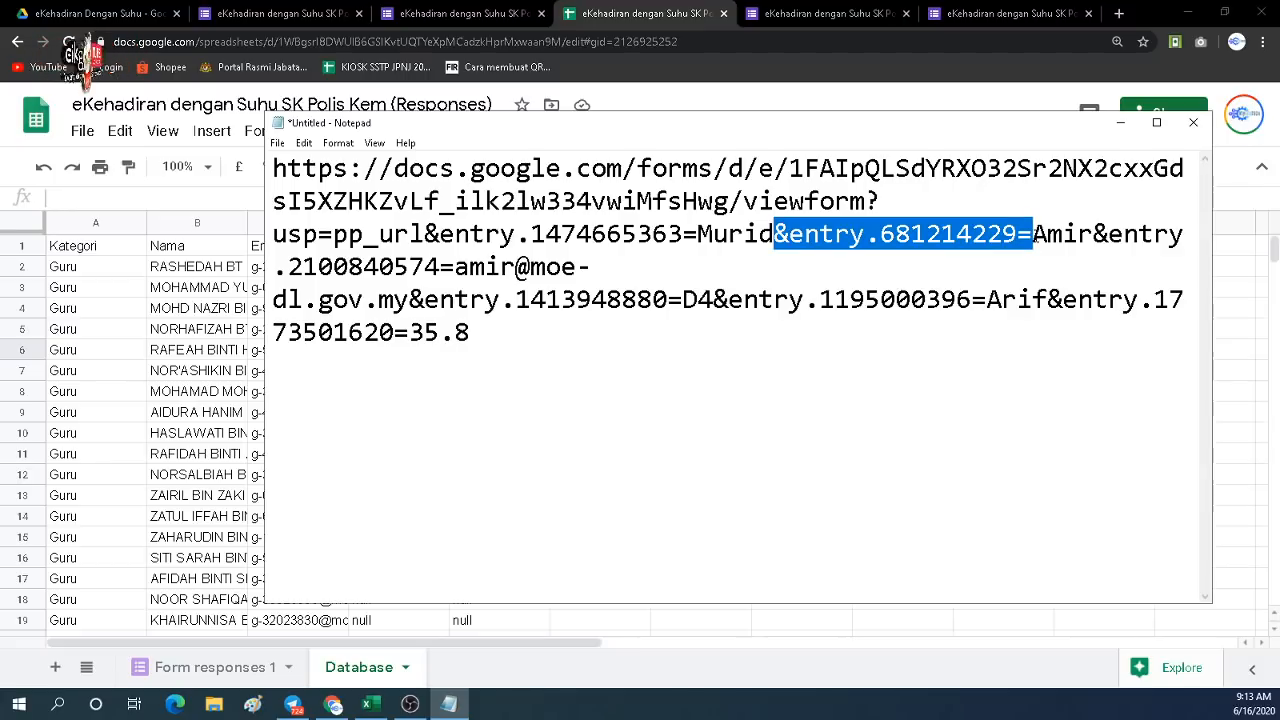
{"action": "key", "text": "alt+Tab"}
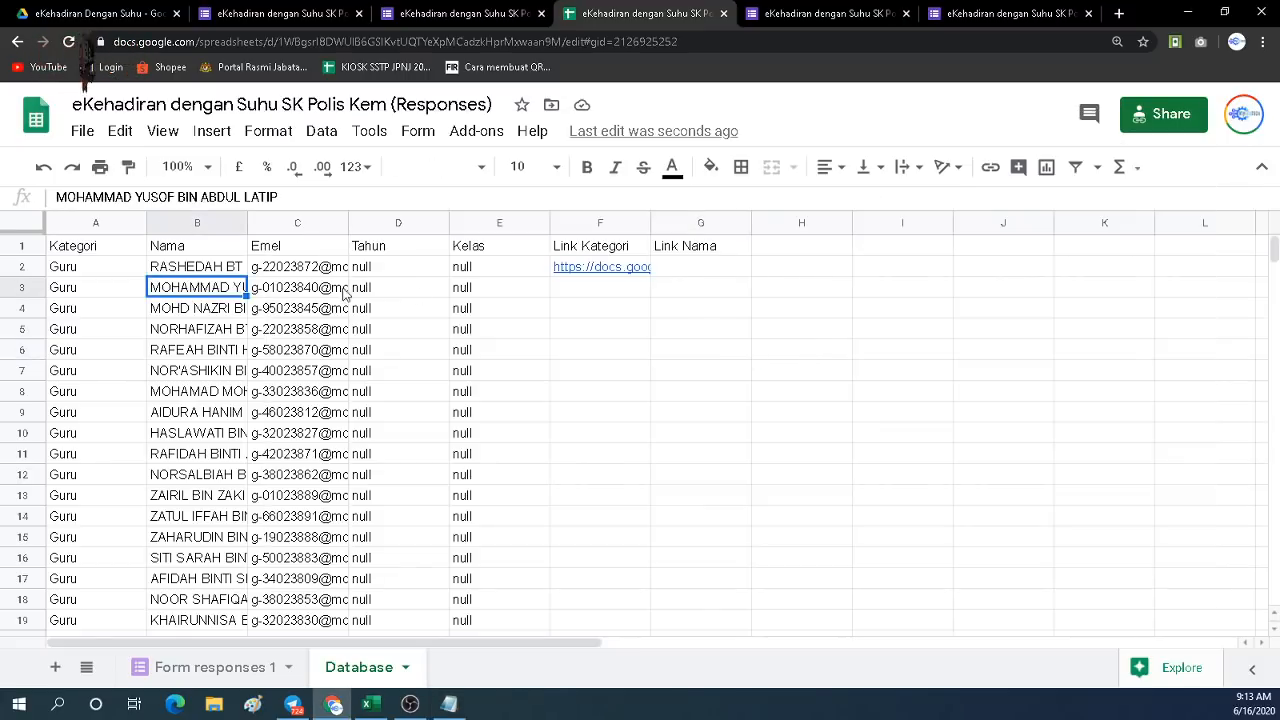
{"action": "left_click", "coordinate": [692, 266]}
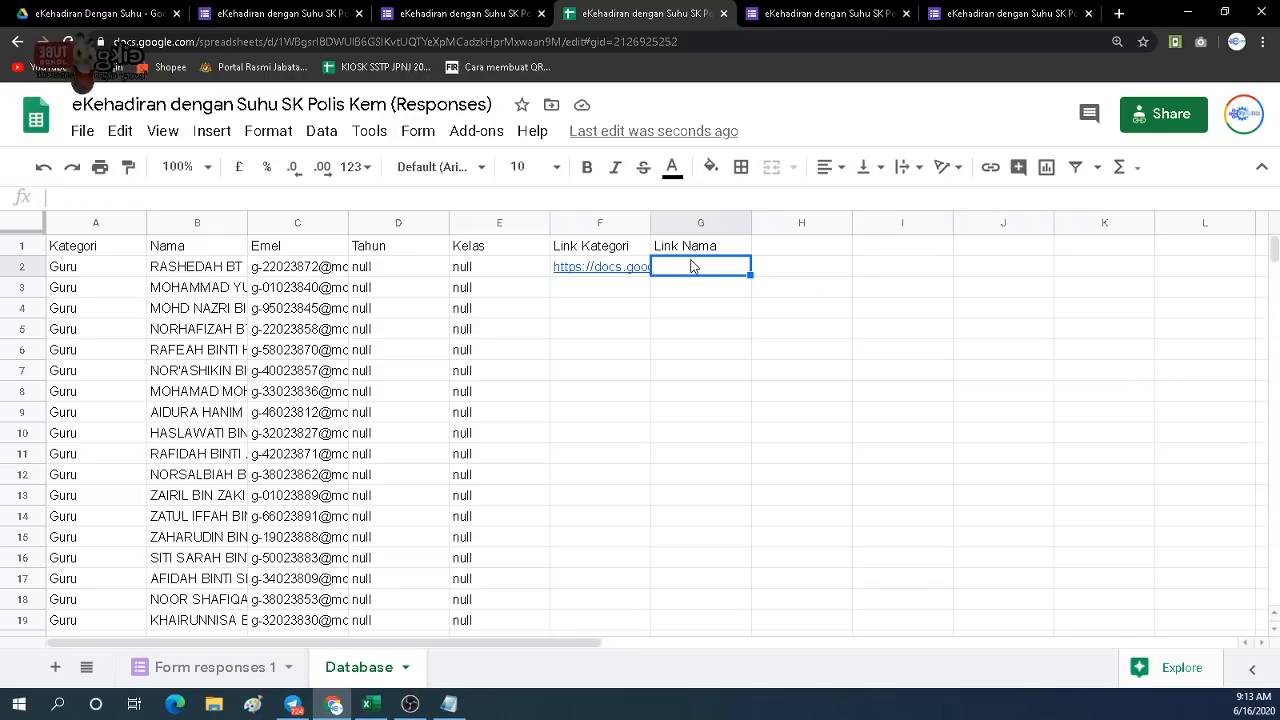
{"action": "key", "text": "ctrl+v"}
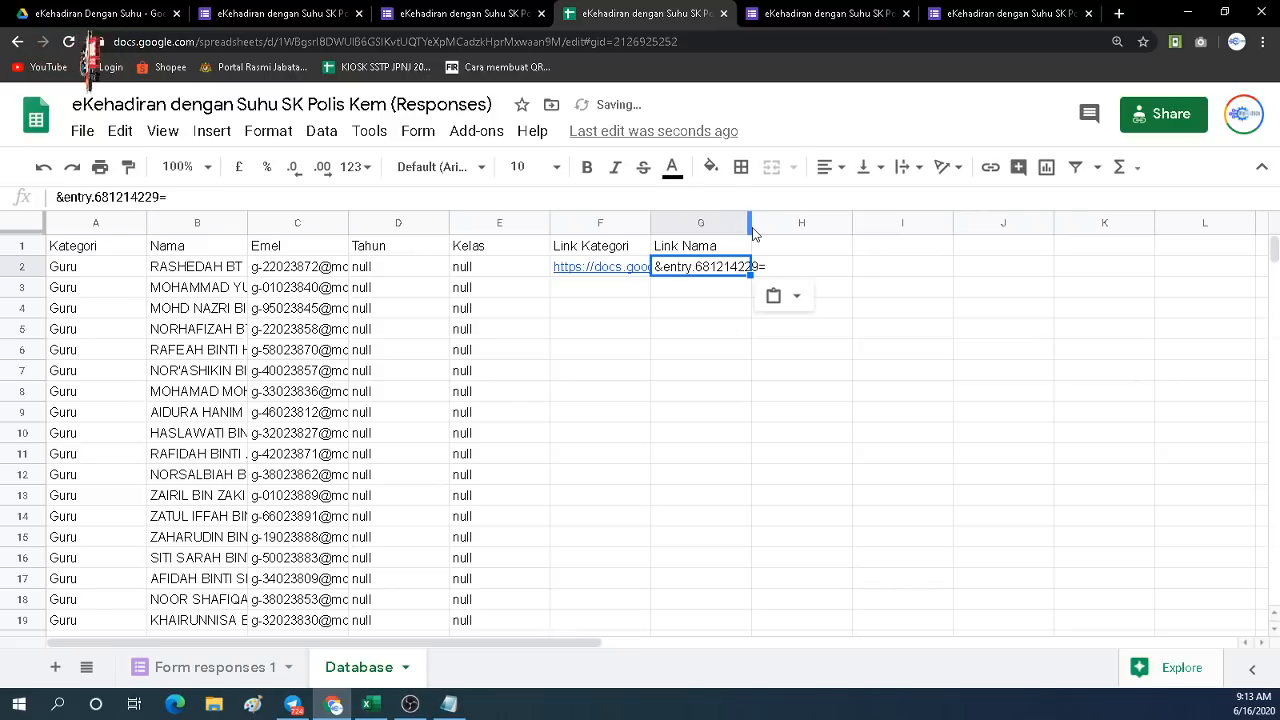
{"action": "left_click_drag", "start_coordinate": [751, 230], "coordinate": [773, 230]}
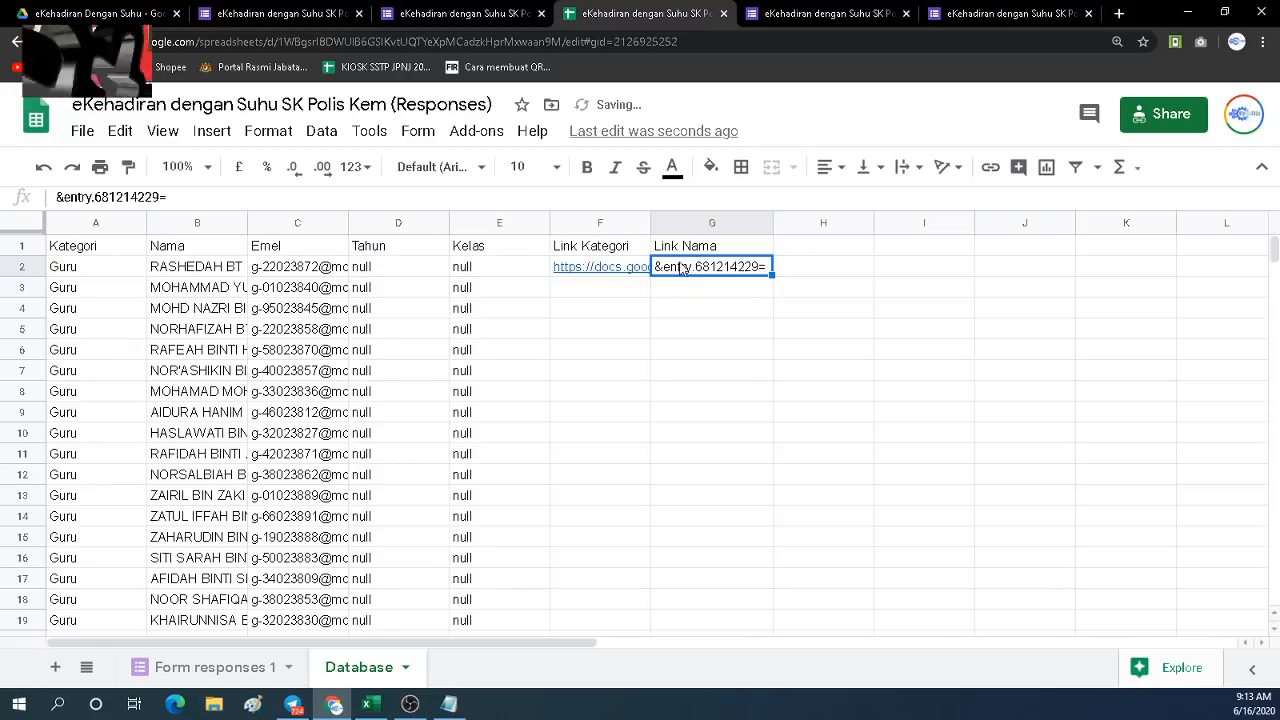
Add the 'Link Email' header in H1 and select the e-mail field's entry parameter in Notepad.
{"action": "left_click", "coordinate": [313, 252]}
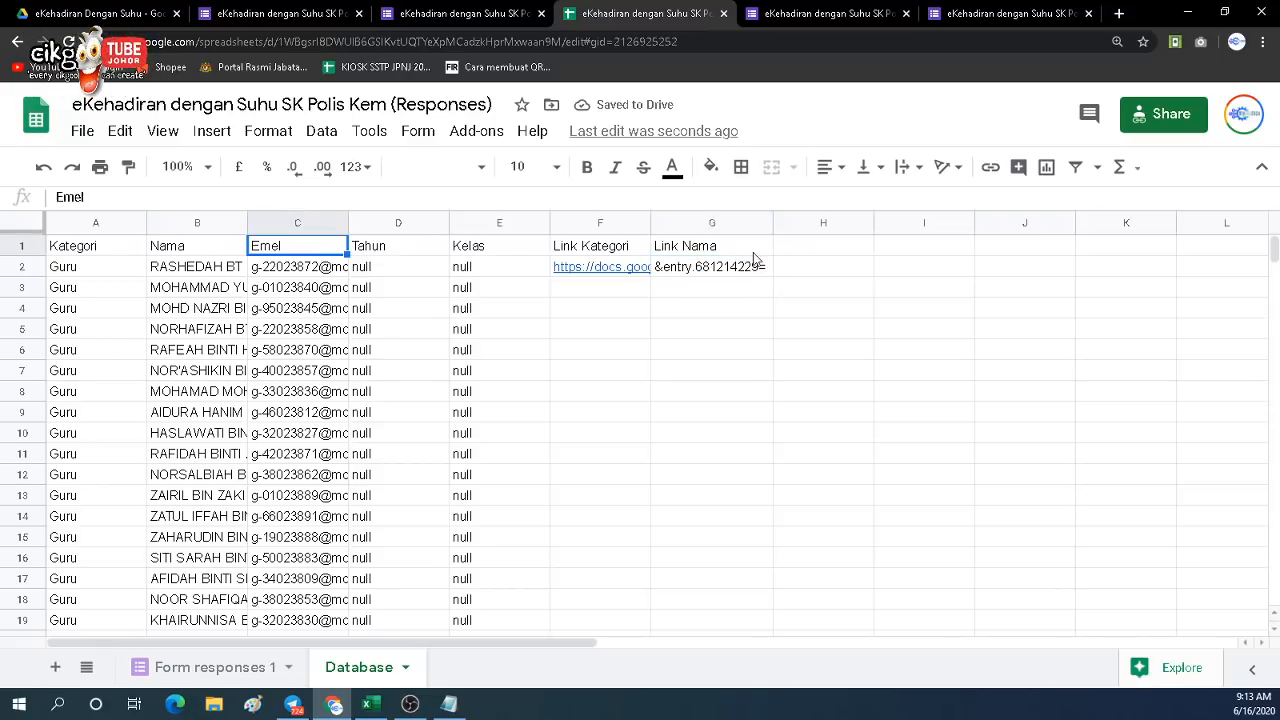
{"action": "left_click", "coordinate": [814, 248]}
{"action": "type", "text": "L"}
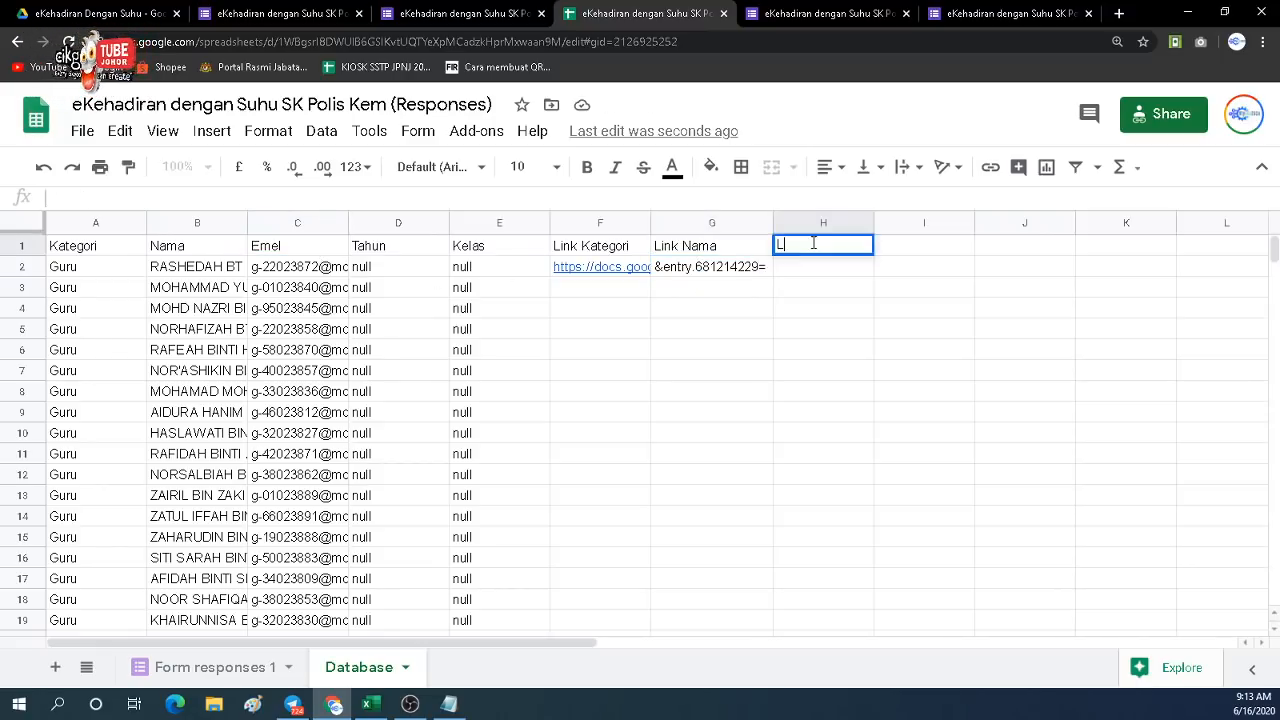
{"action": "type", "text": "ink Email"}
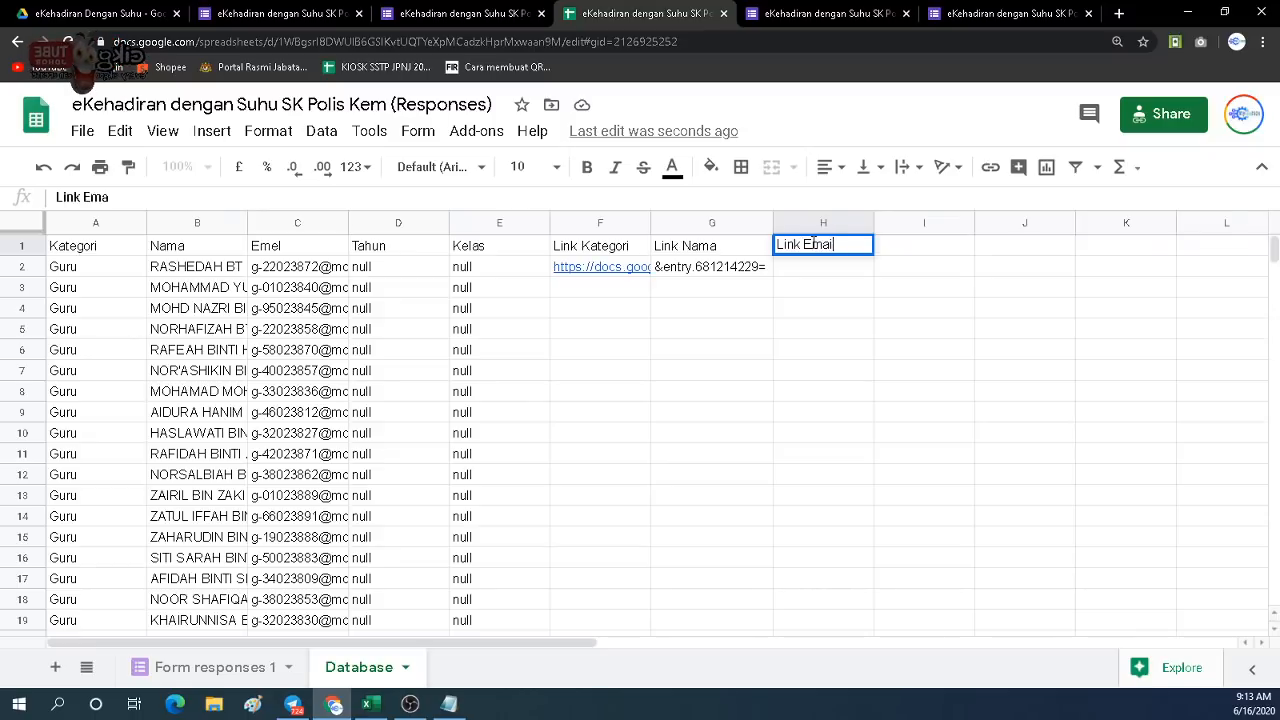
{"action": "key", "text": "Return"}
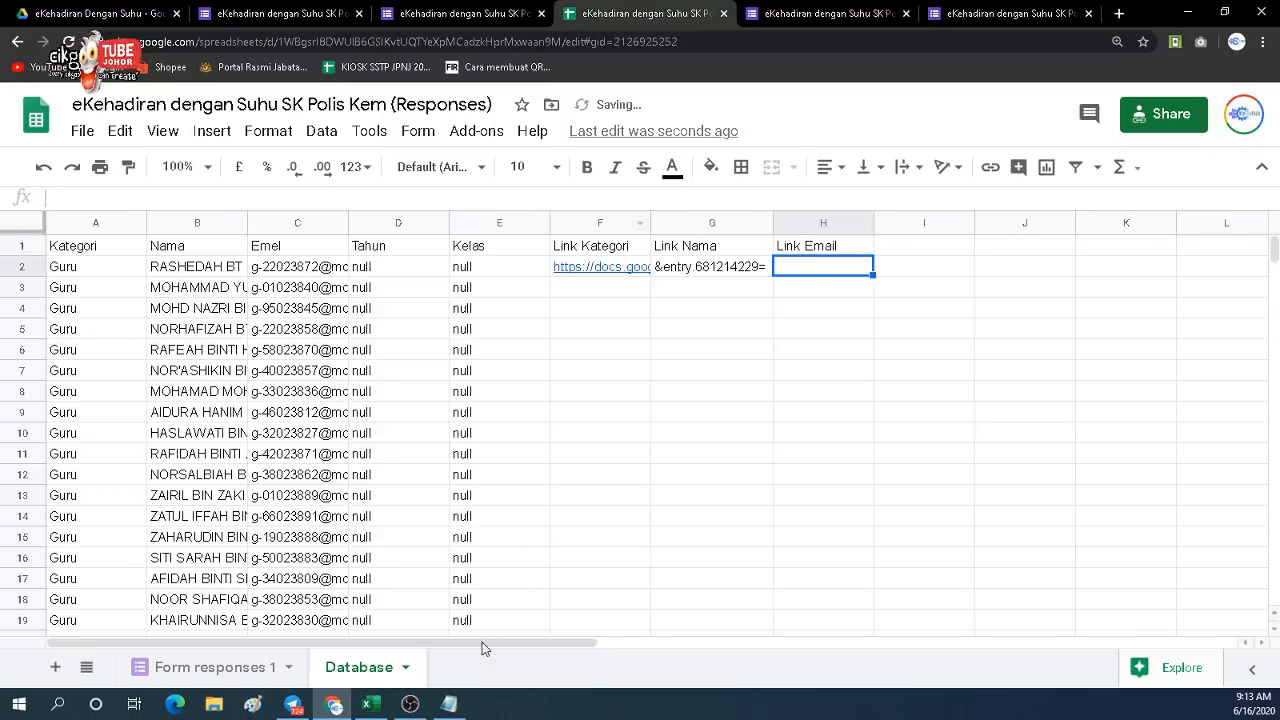
{"action": "left_click", "coordinate": [449, 704]}
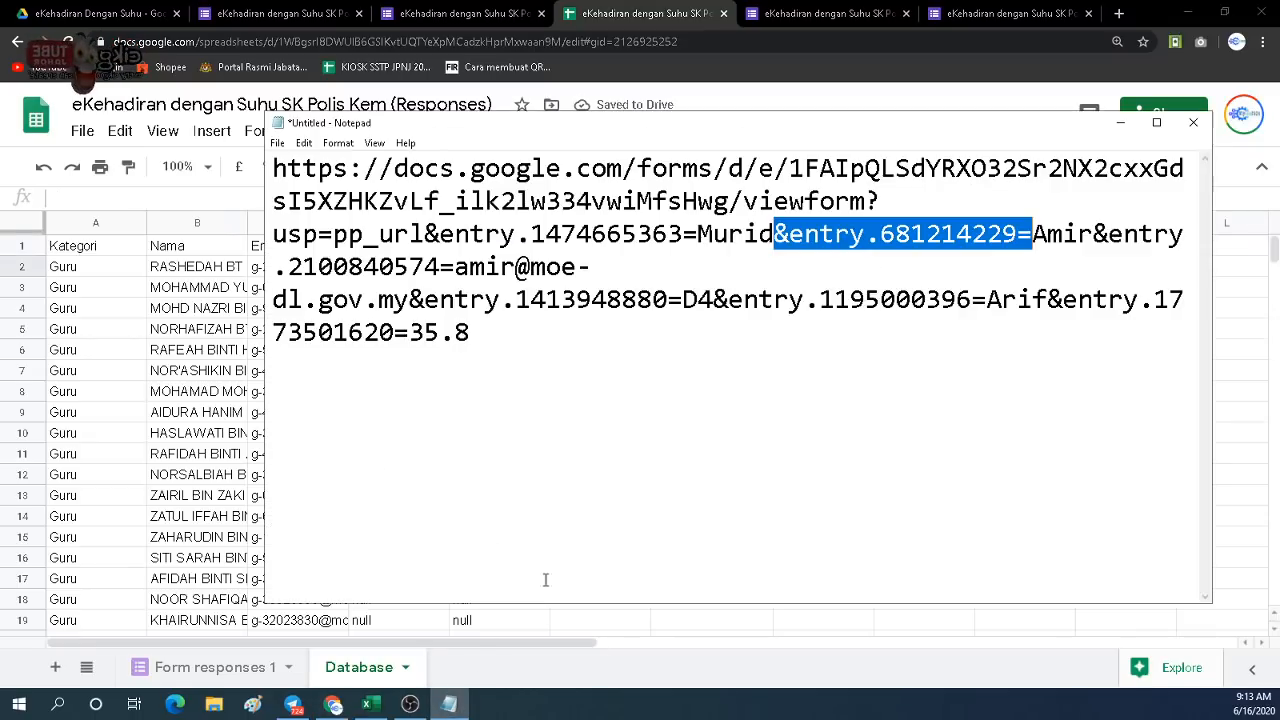
{"action": "left_click", "coordinate": [739, 408]}
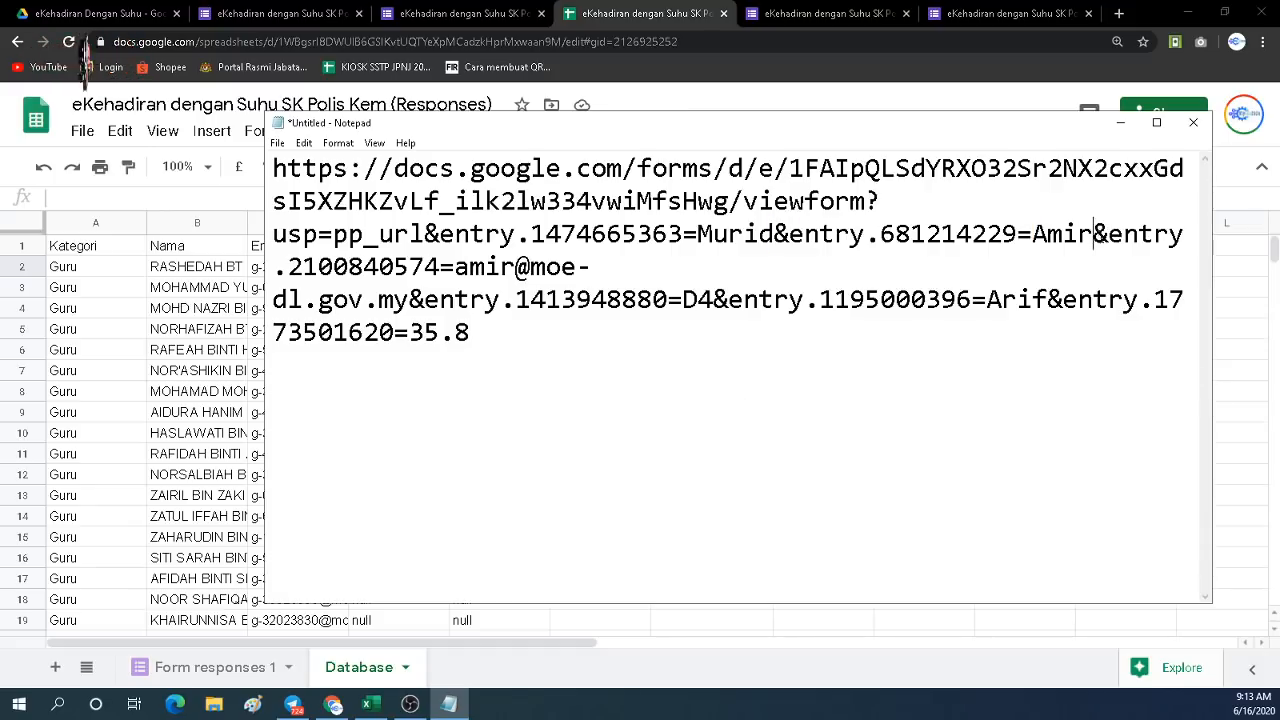
{"action": "left_click_drag", "start_coordinate": [1092, 234], "coordinate": [1113, 253]}
{"action": "left_click_drag", "start_coordinate": [973, 278], "coordinate": [454, 268]}
{"action": "key", "text": "ctrl+c"}
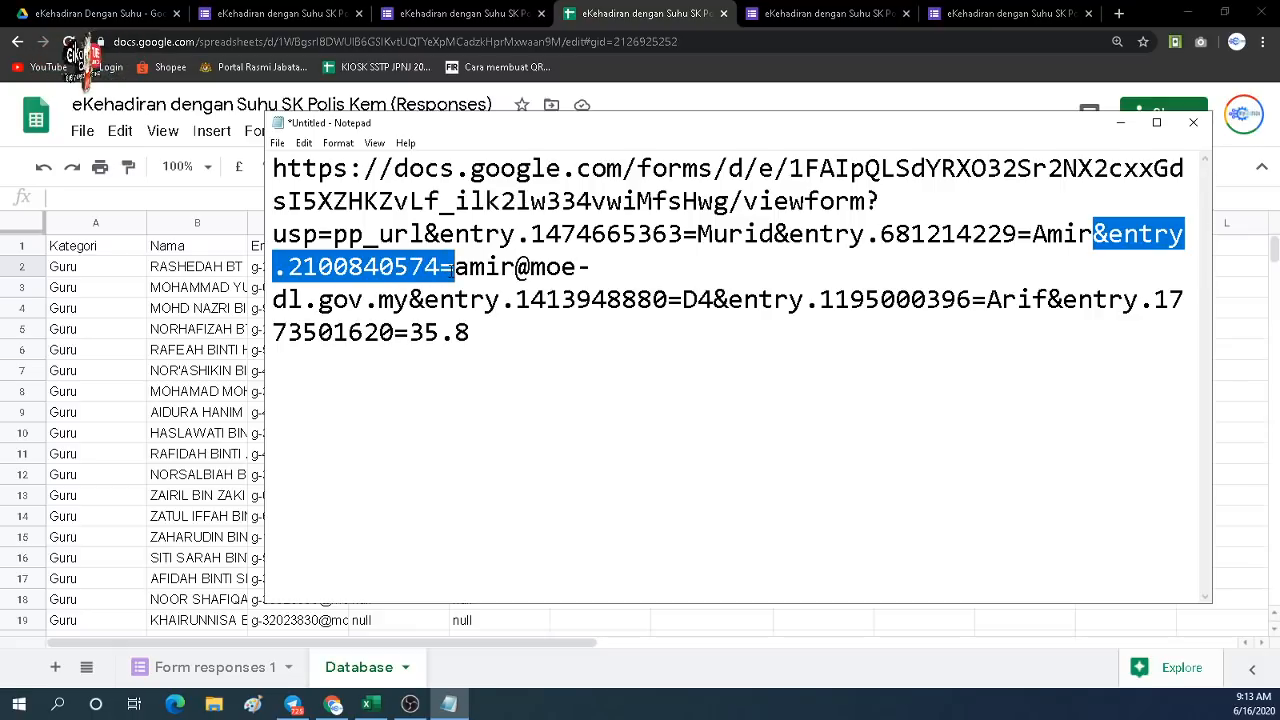
Paste &entry.2100840574= into H2 and widen column H to fit it.
{"action": "left_click", "coordinate": [632, 13]}
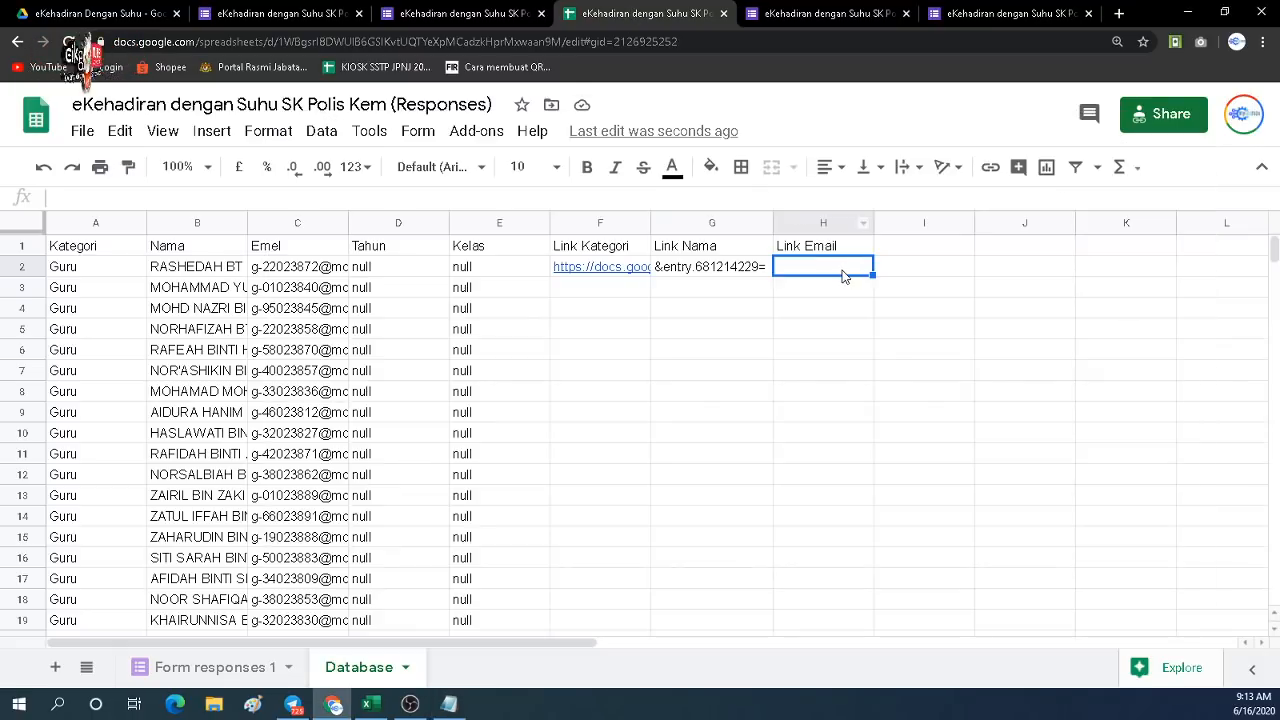
{"action": "double_click", "coordinate": [843, 270]}
{"action": "key", "text": "ctrl+v"}
{"action": "left_click", "coordinate": [865, 350]}
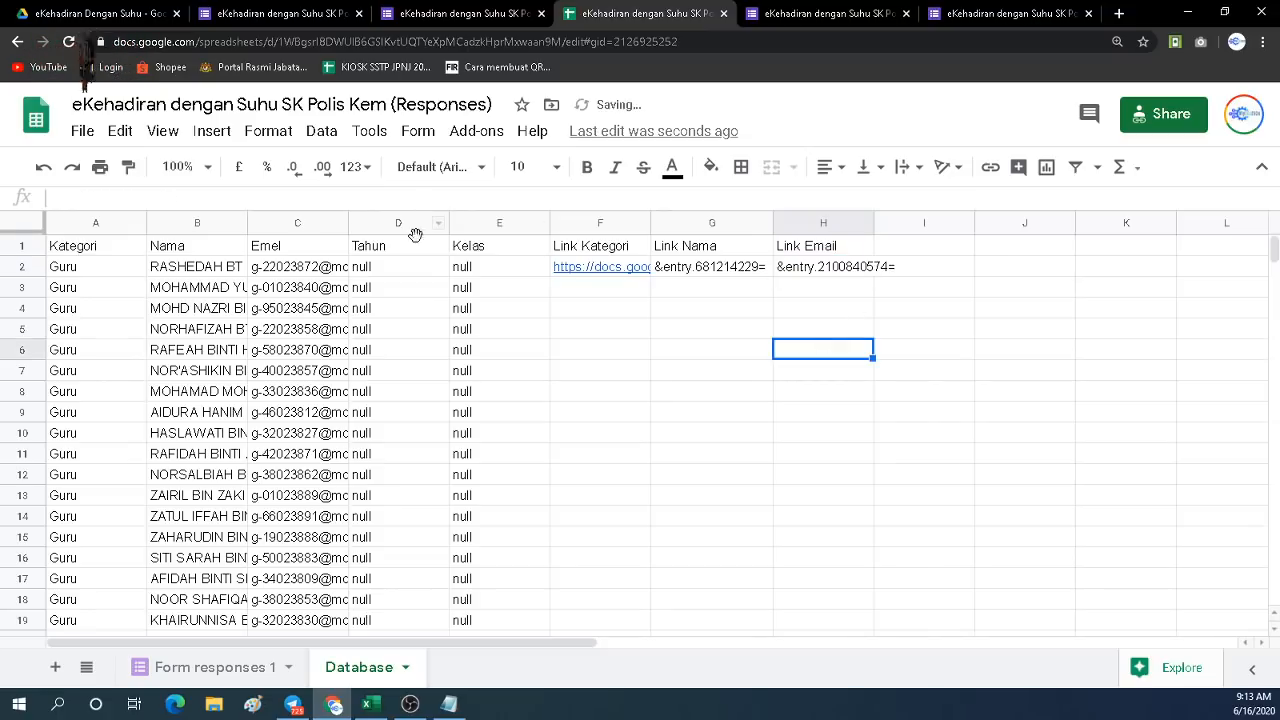
{"action": "left_click", "coordinate": [897, 250]}
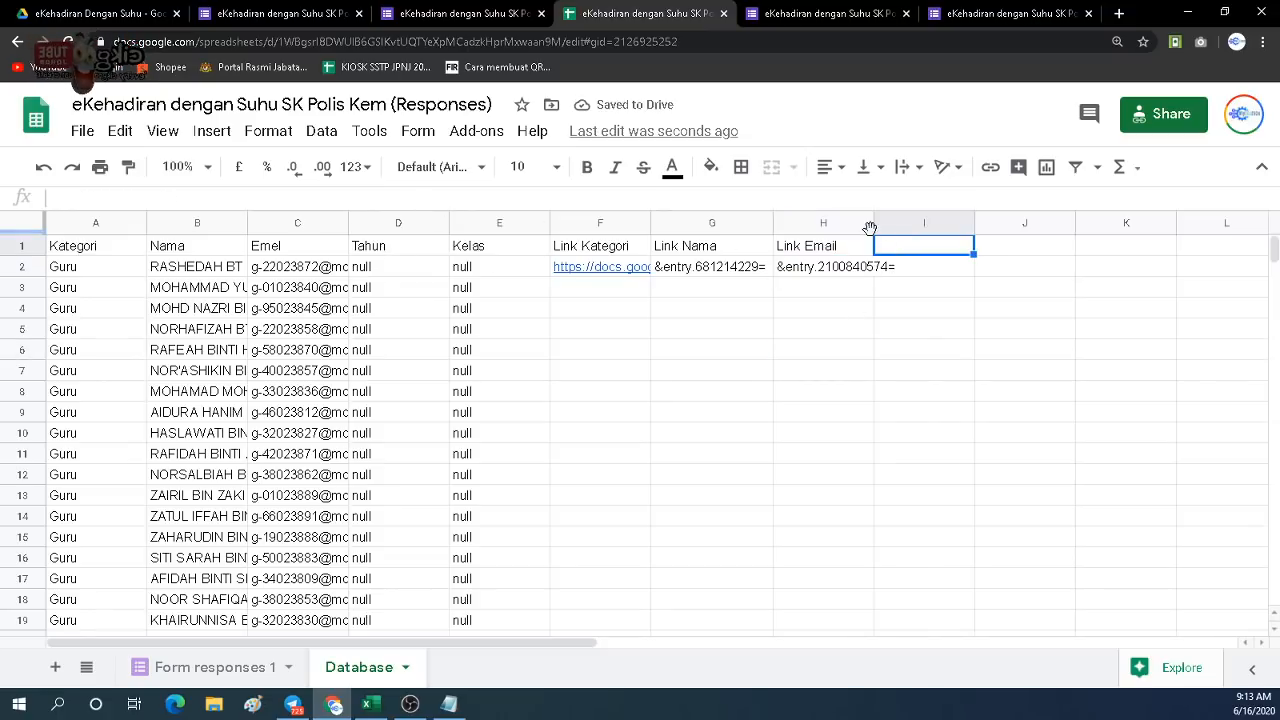
{"action": "left_click_drag", "start_coordinate": [875, 228], "coordinate": [909, 230]}
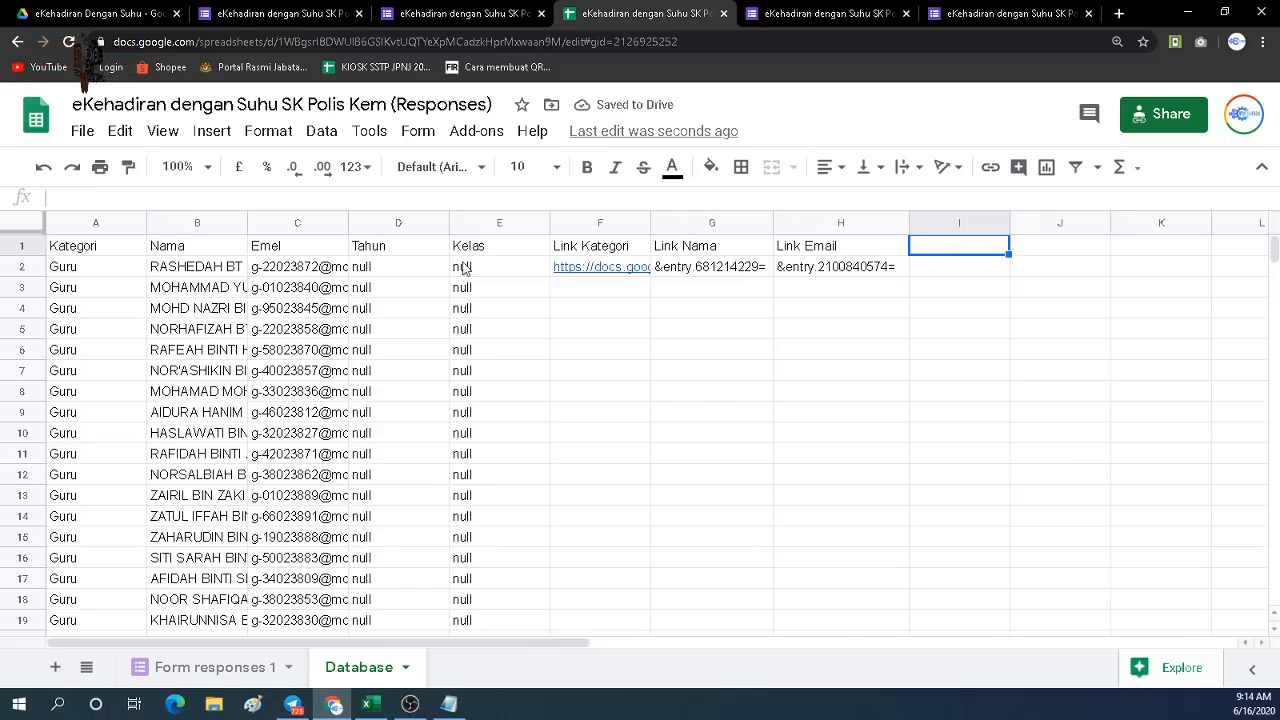
Add the headers 'Link Tahun' in I1 and 'Link Kelas' in J1.
{"action": "left_click", "coordinate": [405, 252]}
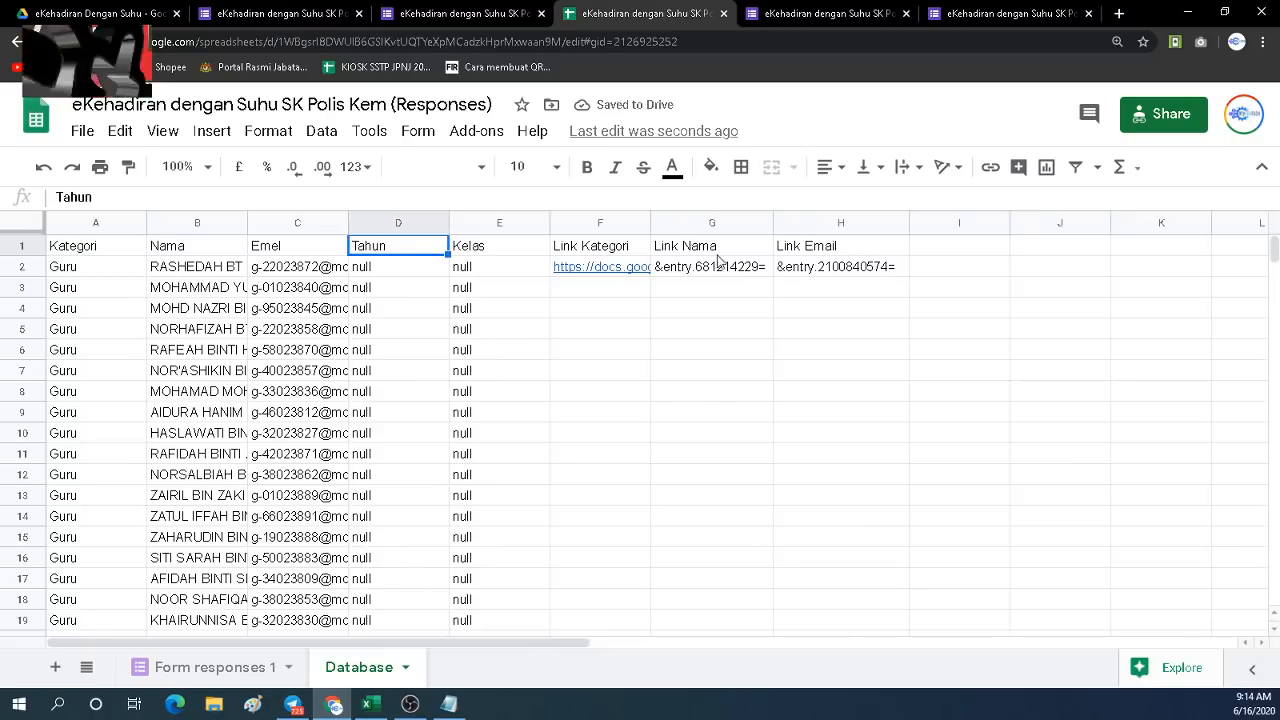
{"action": "left_click", "coordinate": [933, 252]}
{"action": "type", "text": "Link"}
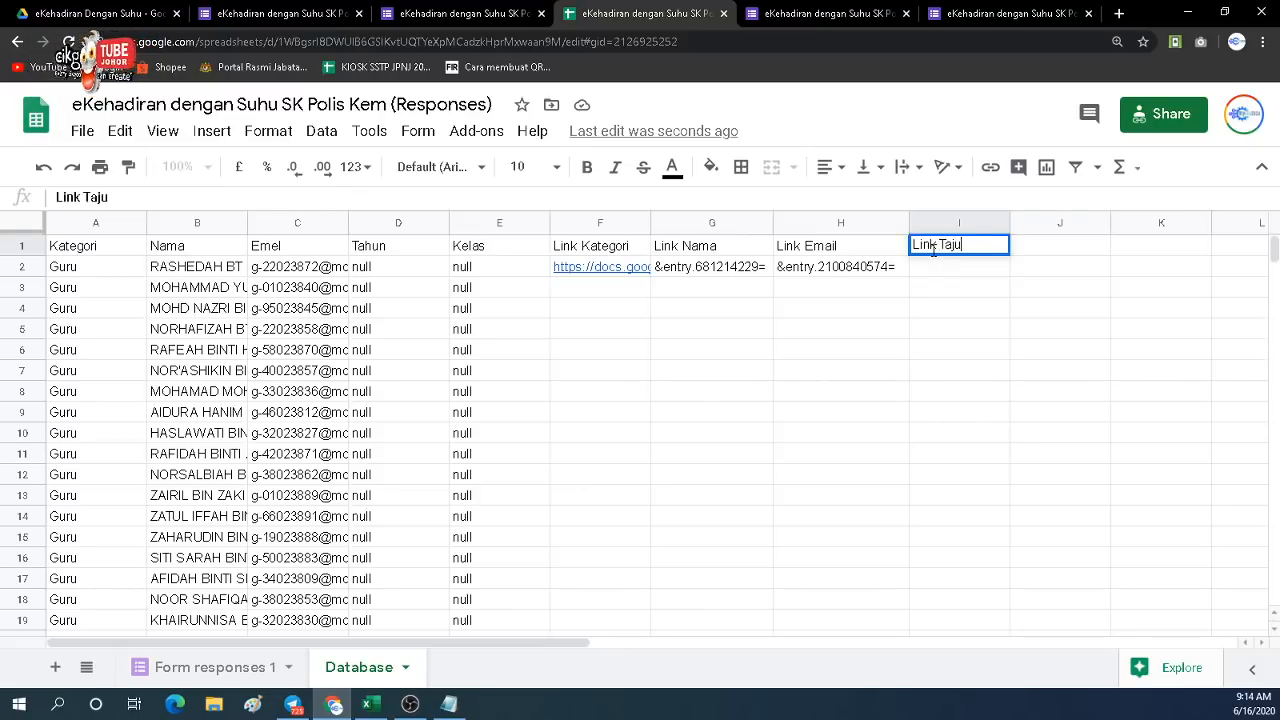
{"action": "type", "text": " Taju"}
{"action": "key", "text": "BackSpace"}
{"action": "type", "text": "un"}
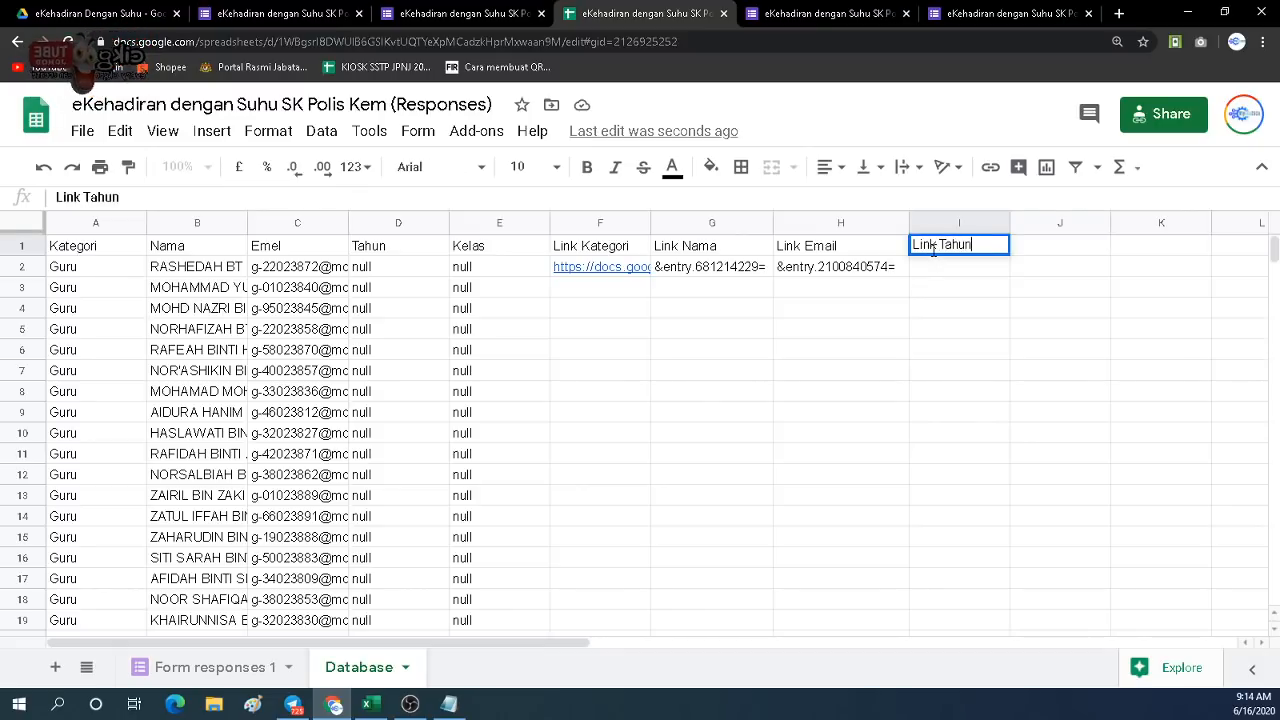
{"action": "left_click", "coordinate": [1056, 254]}
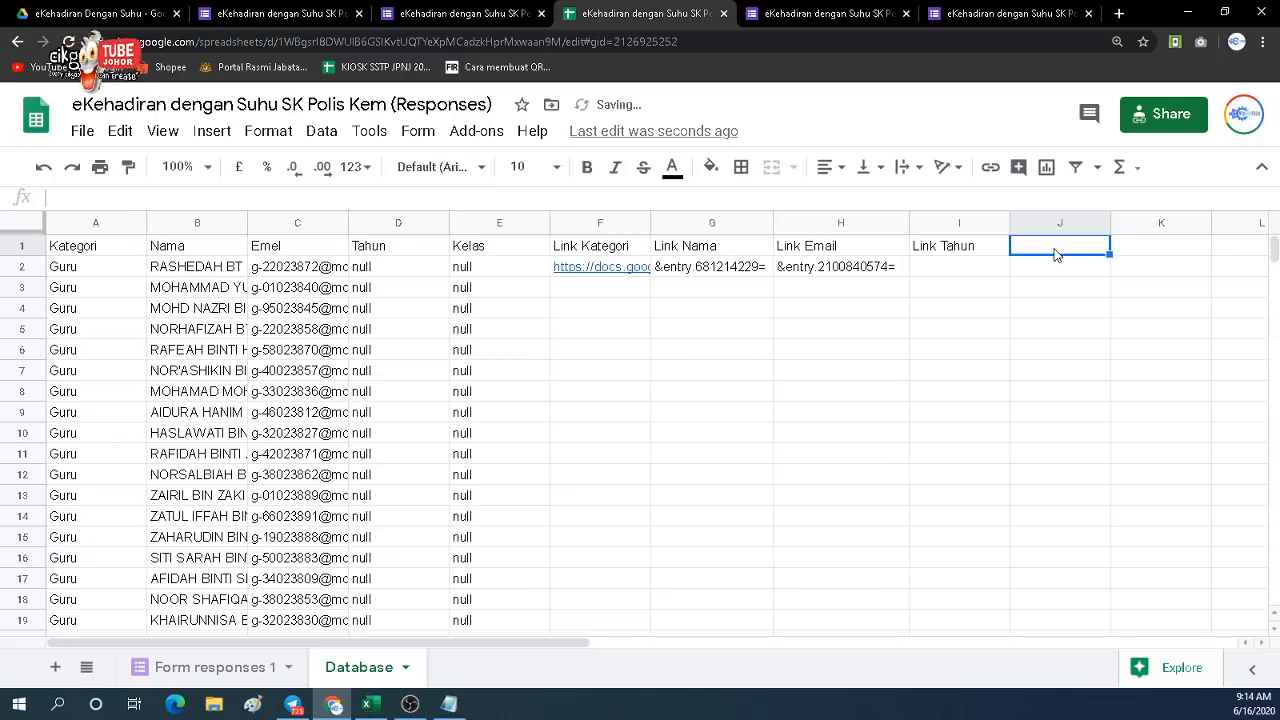
{"action": "type", "text": "Link"}
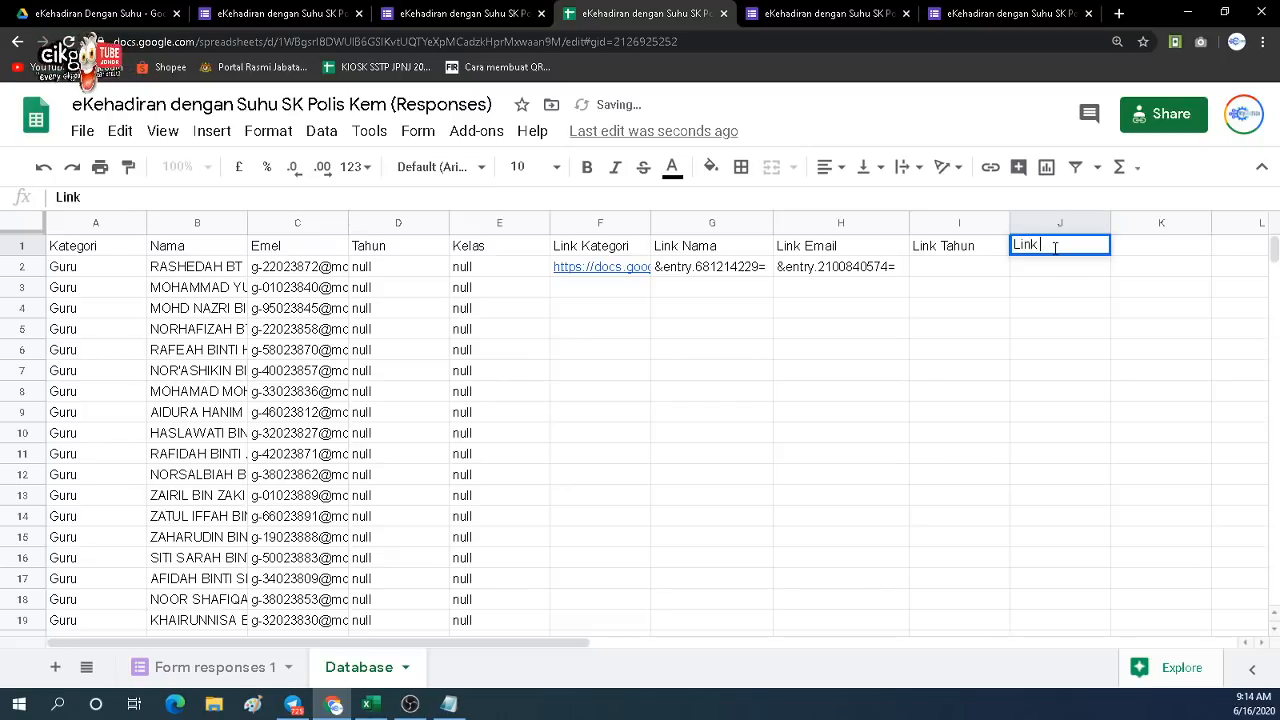
{"action": "type", "text": " Emai"}
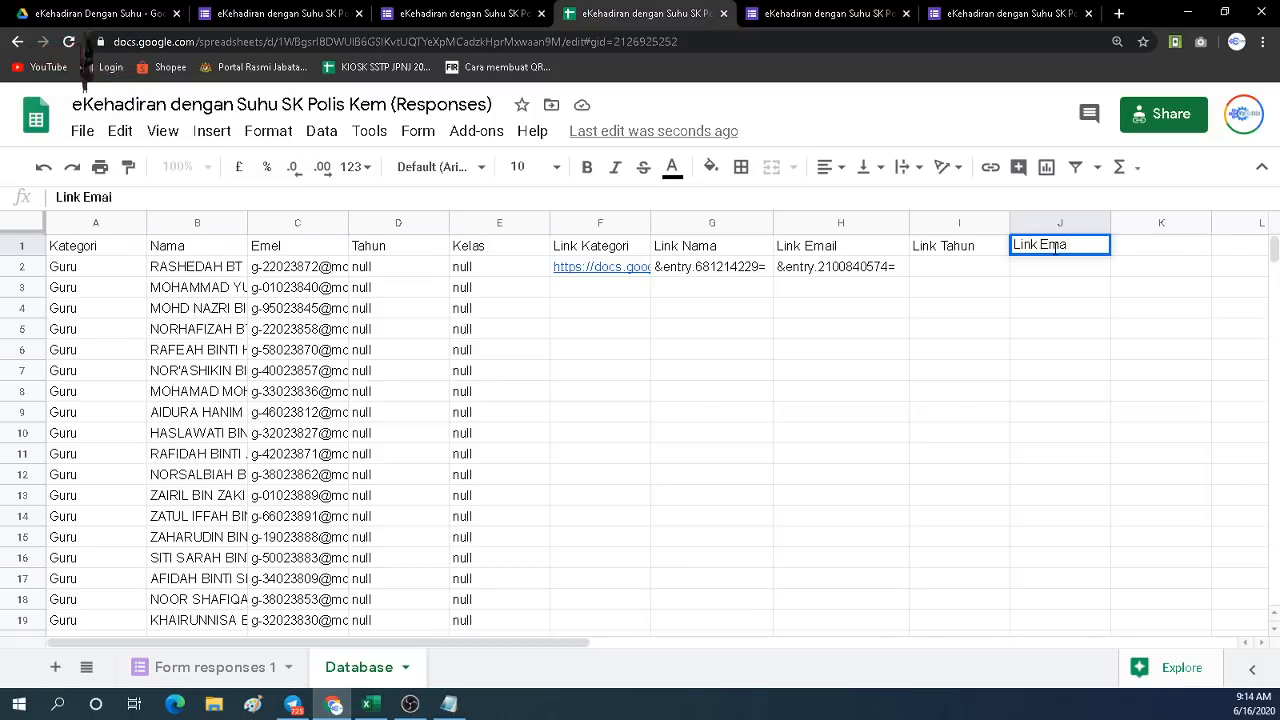
{"action": "key", "text": "BackSpace"}
{"action": "key", "text": "BackSpace"}
{"action": "key", "text": "BackSpace"}
{"action": "key", "text": "BackSpace"}
{"action": "type", "text": "Kelas"}
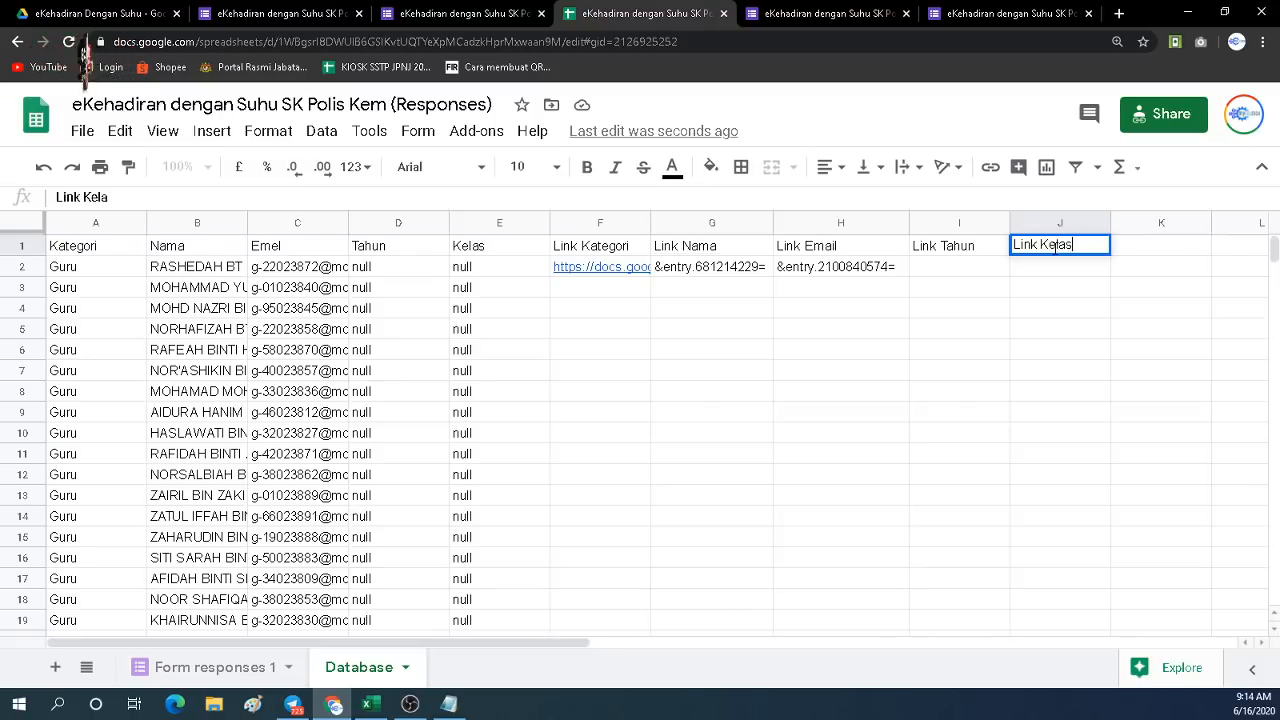
{"action": "left_click", "coordinate": [812, 419]}
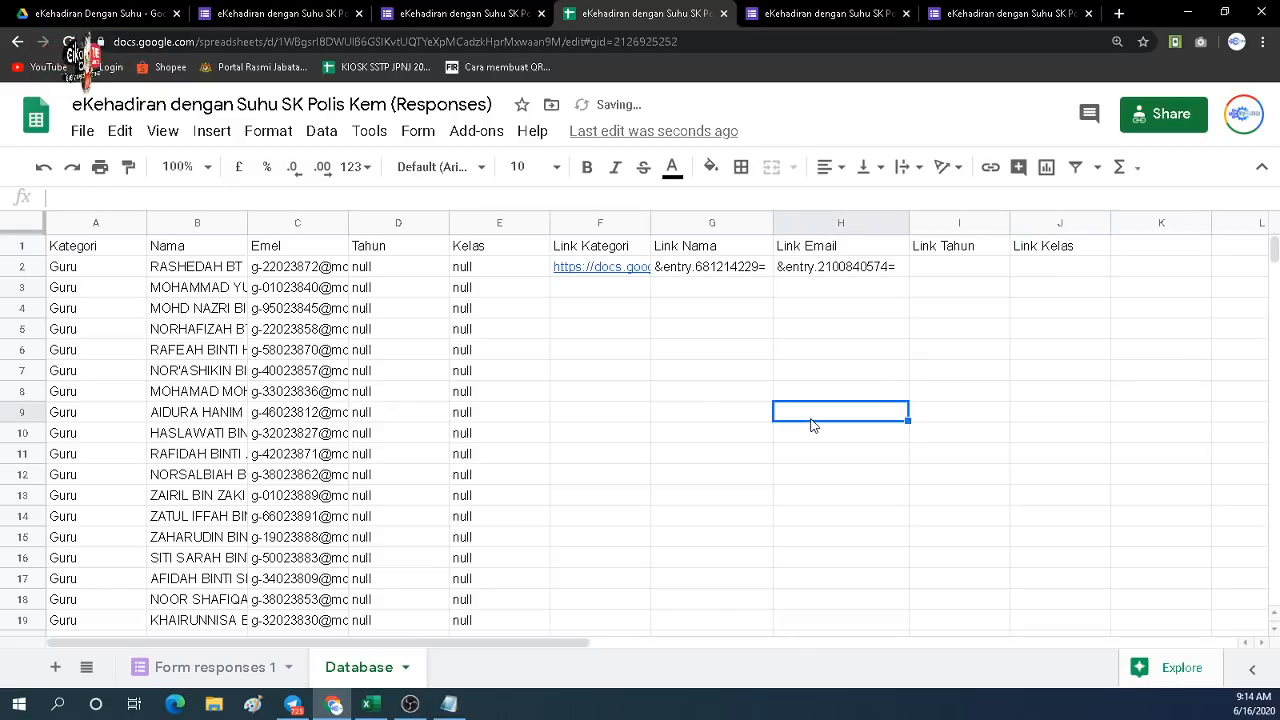
Review the header row from Kategori across to Kelas.
{"action": "left_click", "coordinate": [112, 258]}
{"action": "left_click", "coordinate": [195, 252]}
{"action": "left_click", "coordinate": [280, 258]}
{"action": "left_click", "coordinate": [389, 260]}
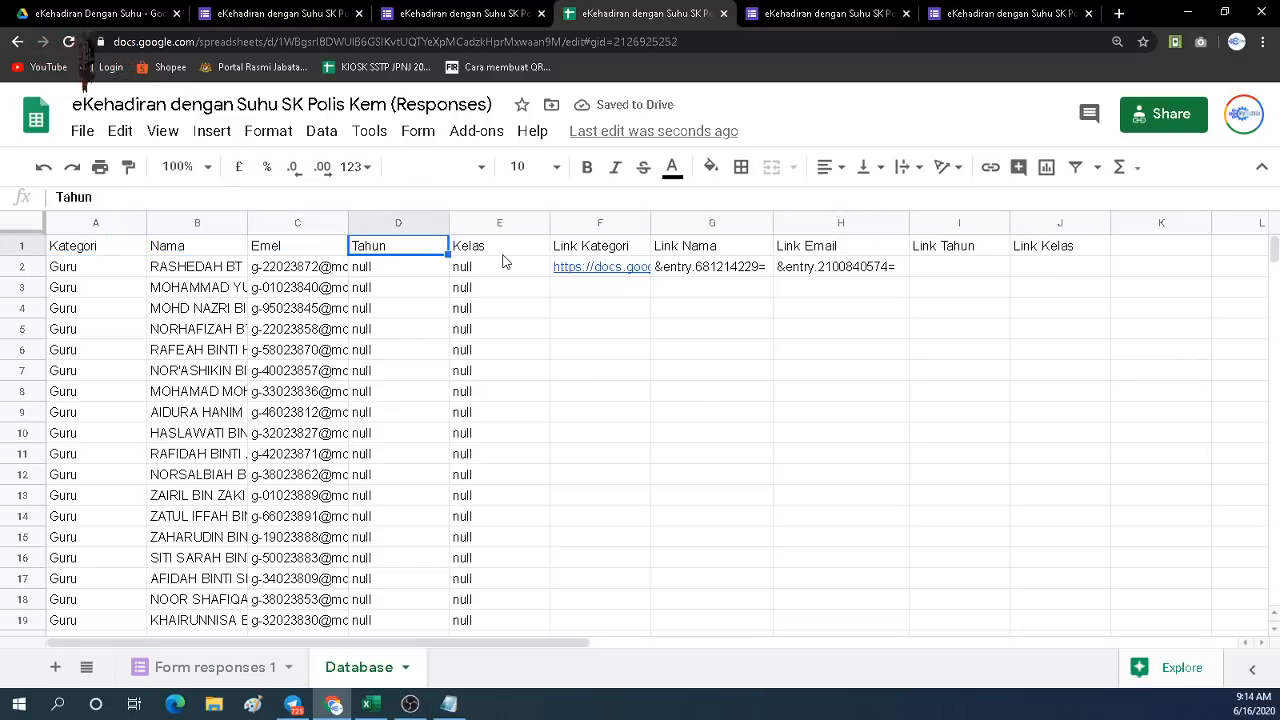
{"action": "left_click", "coordinate": [502, 252]}
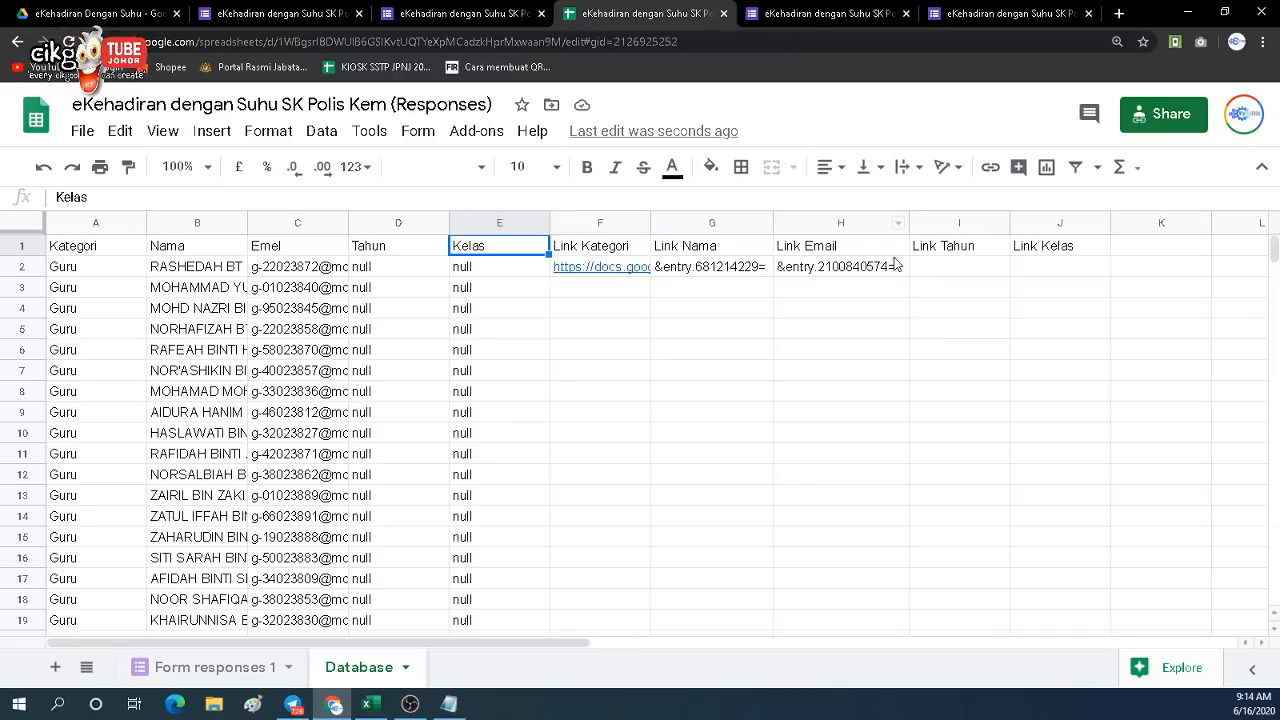
Copy &entry.1413948880= from the Notepad link into I2 and widen column I.
{"action": "left_click", "coordinate": [955, 268]}
{"action": "left_click", "coordinate": [450, 705]}
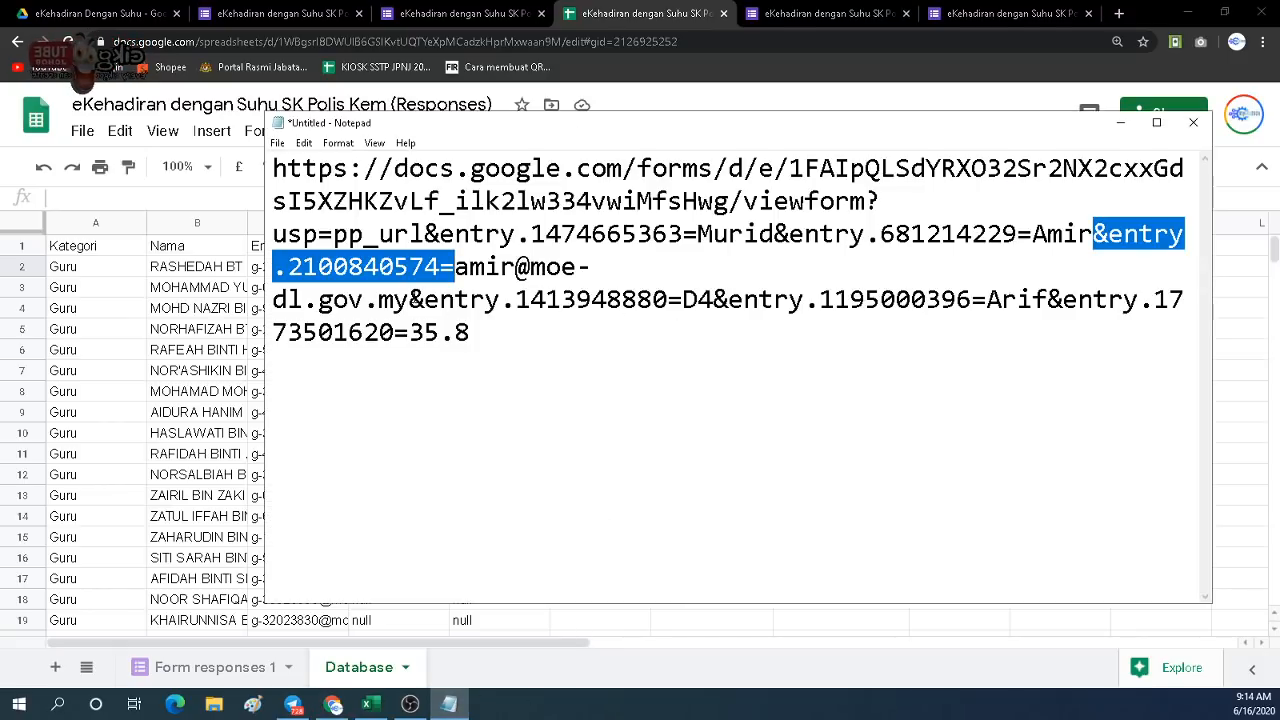
{"action": "left_click", "coordinate": [409, 300]}
{"action": "left_click_drag", "start_coordinate": [409, 300], "coordinate": [686, 316]}
{"action": "key", "text": "ctrl+c"}
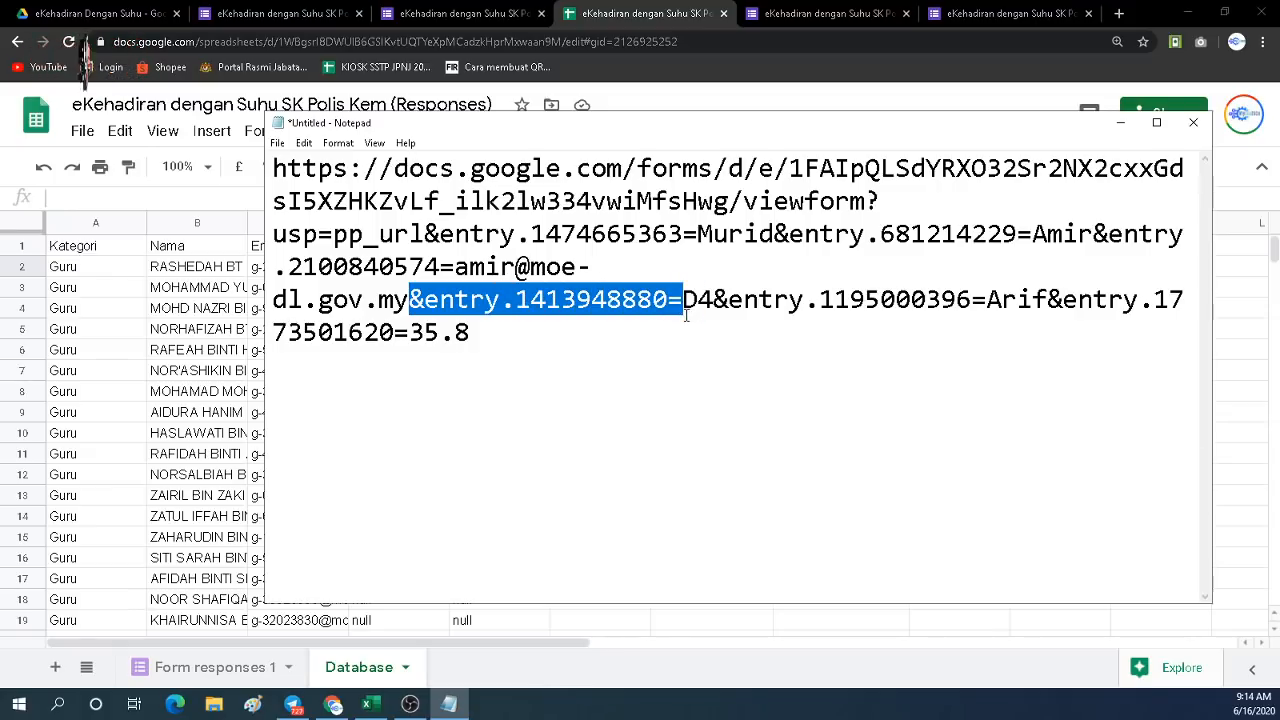
{"action": "left_click", "coordinate": [631, 14]}
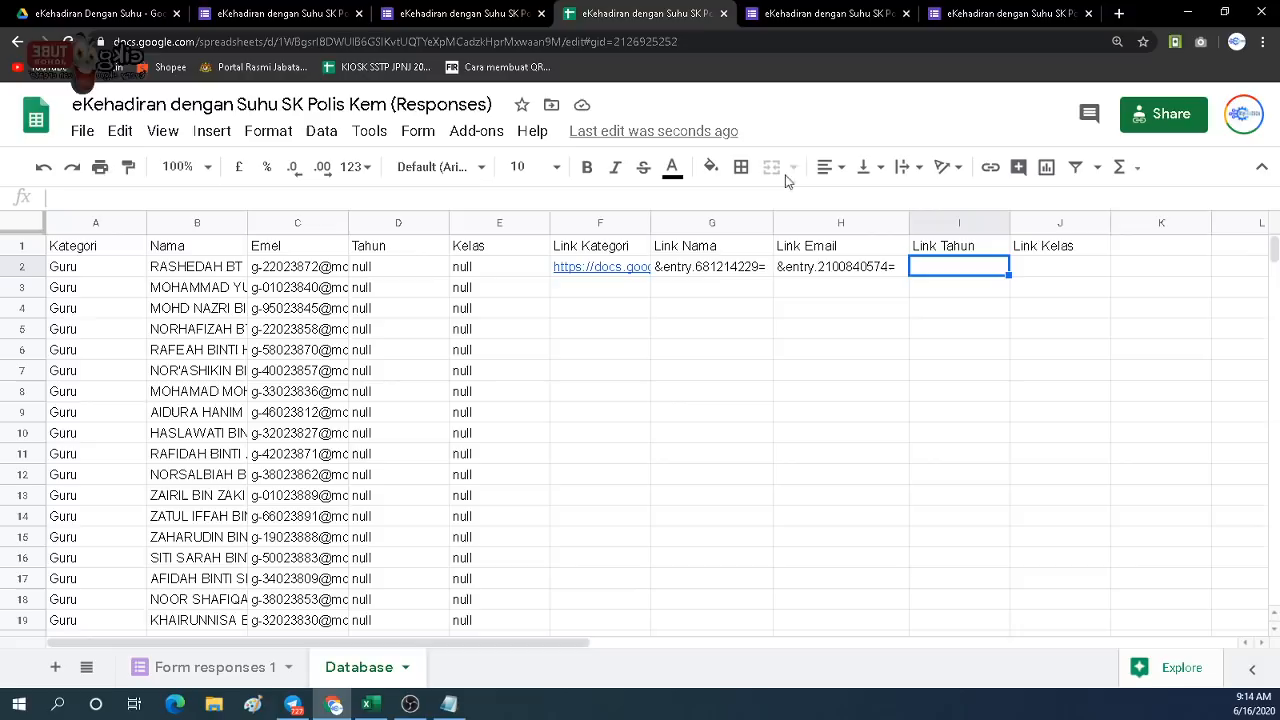
{"action": "double_click", "coordinate": [937, 267]}
{"action": "key", "text": "ctrl+v"}
{"action": "left_click", "coordinate": [922, 326]}
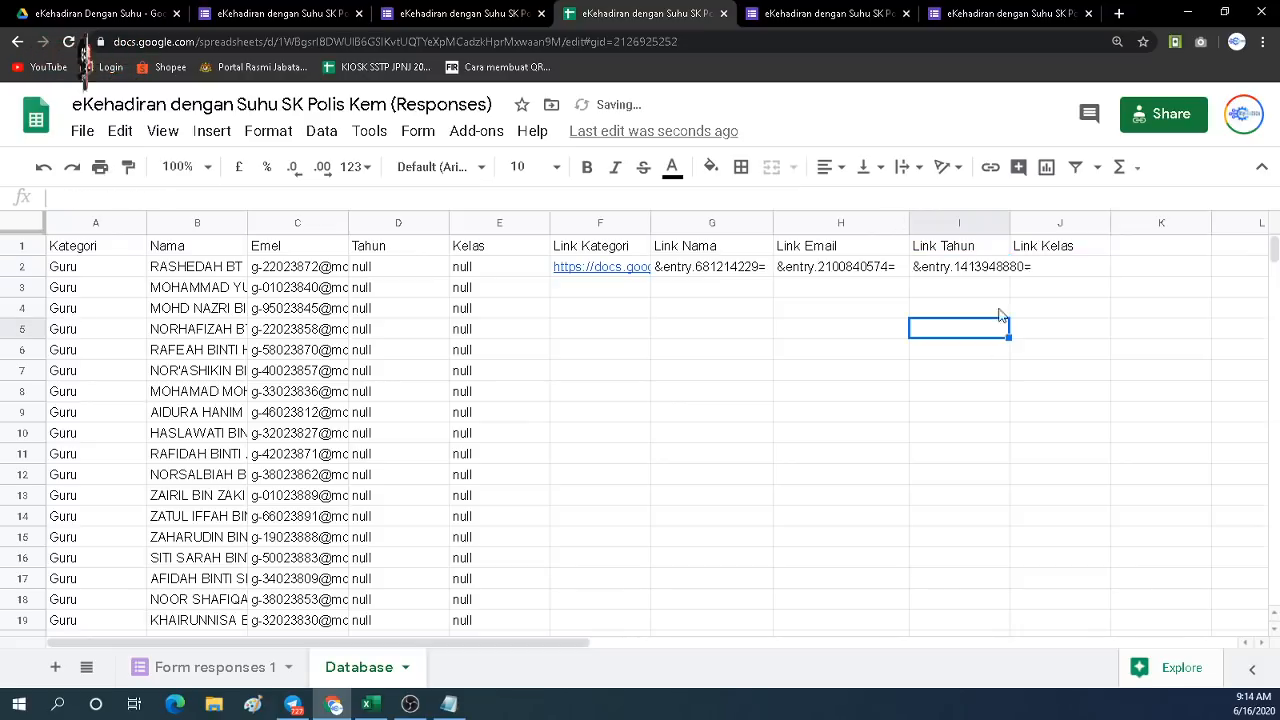
{"action": "left_click_drag", "start_coordinate": [1010, 222], "coordinate": [1036, 231]}
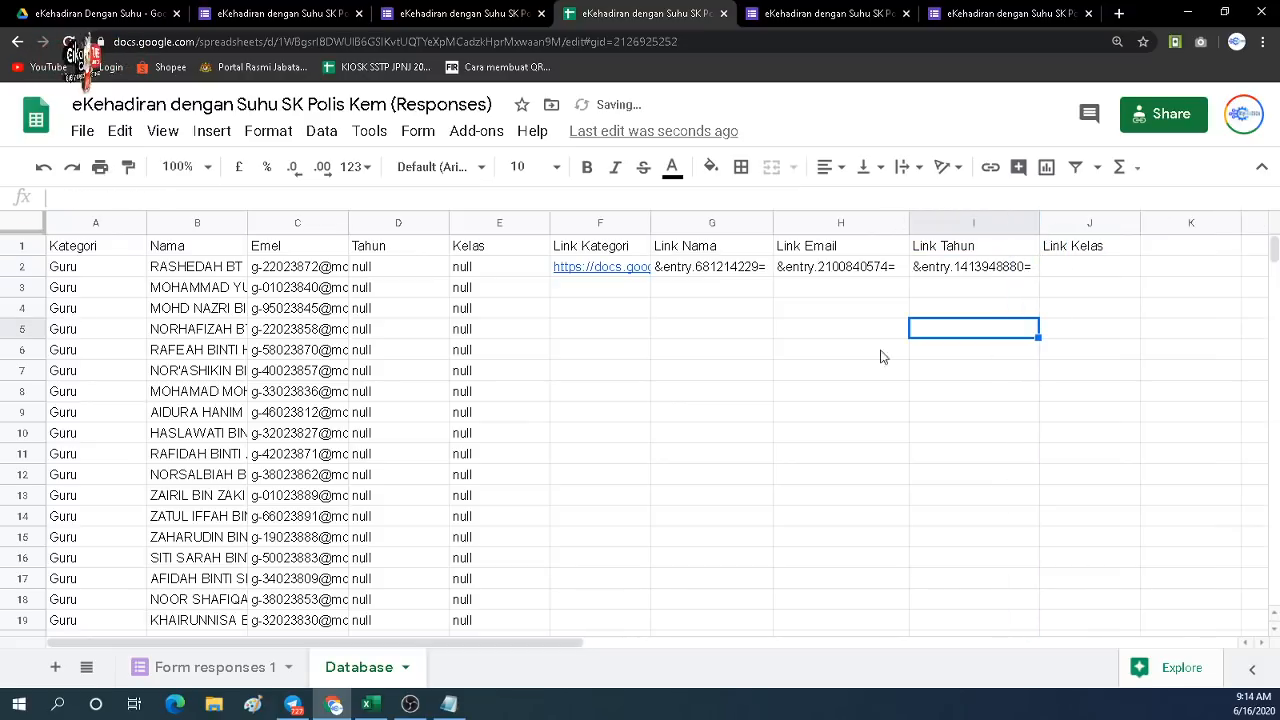
Copy the Kelas code &entry.1195000396= from the Notepad link and pick cell J2.
{"action": "left_click", "coordinate": [449, 704]}
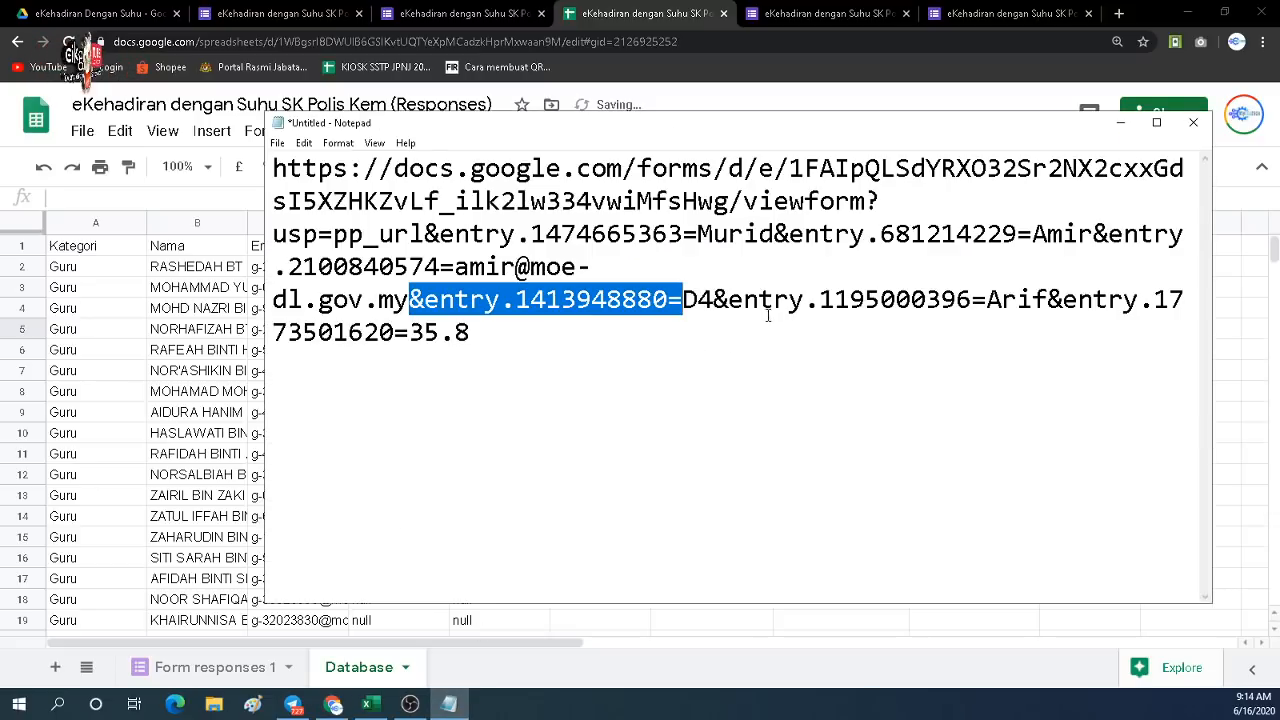
{"action": "left_click_drag", "start_coordinate": [712, 299], "coordinate": [987, 299]}
{"action": "key", "text": "ctrl+c"}
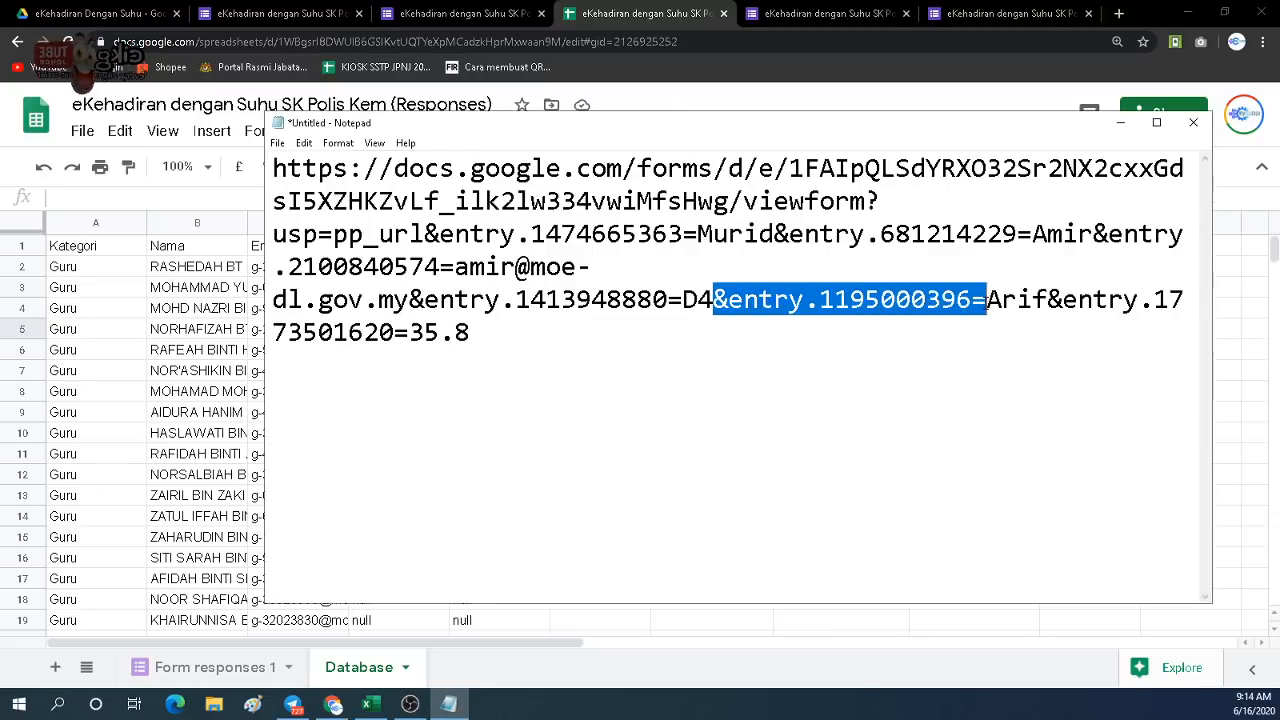
{"action": "left_click", "coordinate": [1266, 299]}
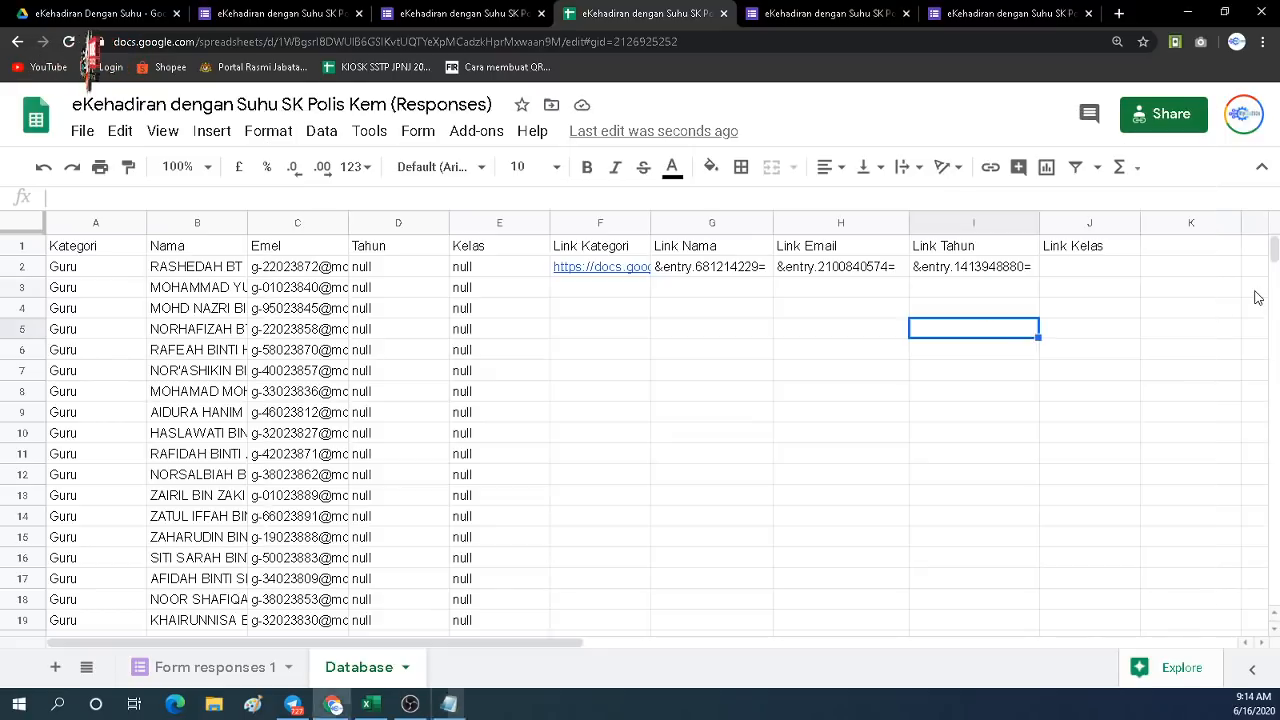
{"action": "left_click", "coordinate": [1090, 268]}
Paste &entry.1195000396= into J2, widen column J, and check the pre-filled form.
{"action": "key", "text": "ctrl+v"}
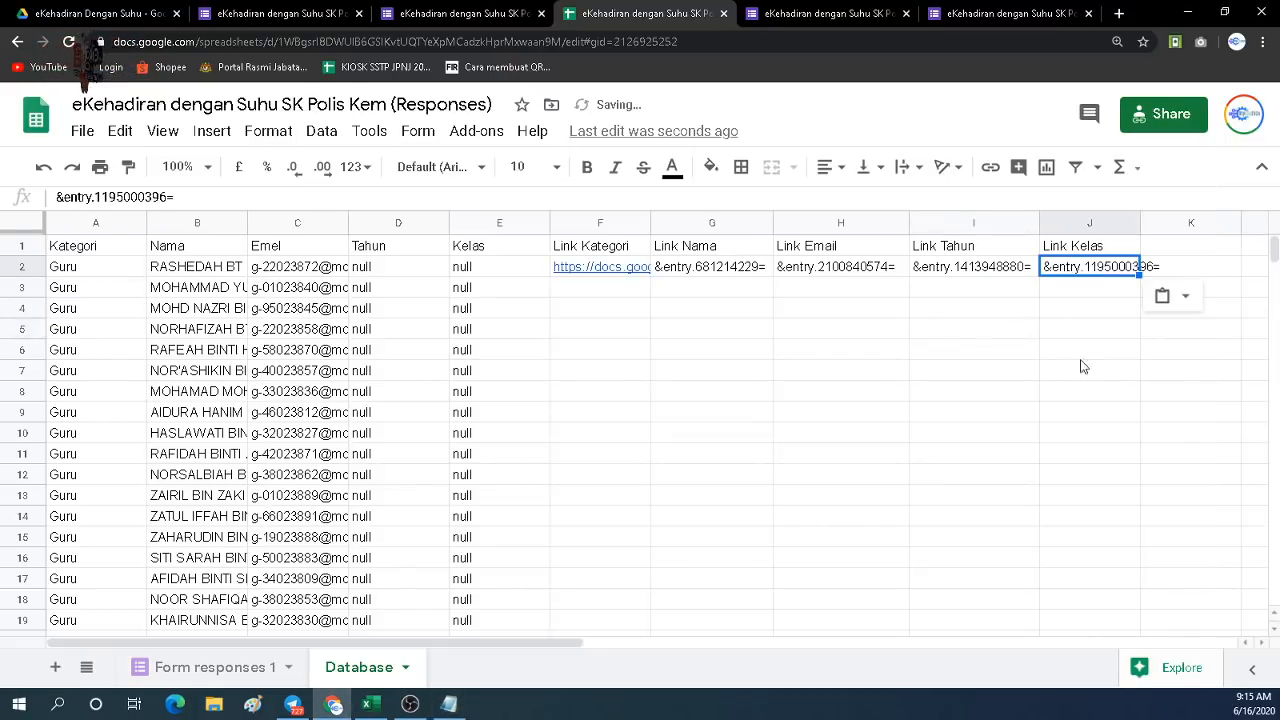
{"action": "left_click", "coordinate": [1082, 368]}
{"action": "left_click_drag", "start_coordinate": [1140, 226], "coordinate": [1177, 223]}
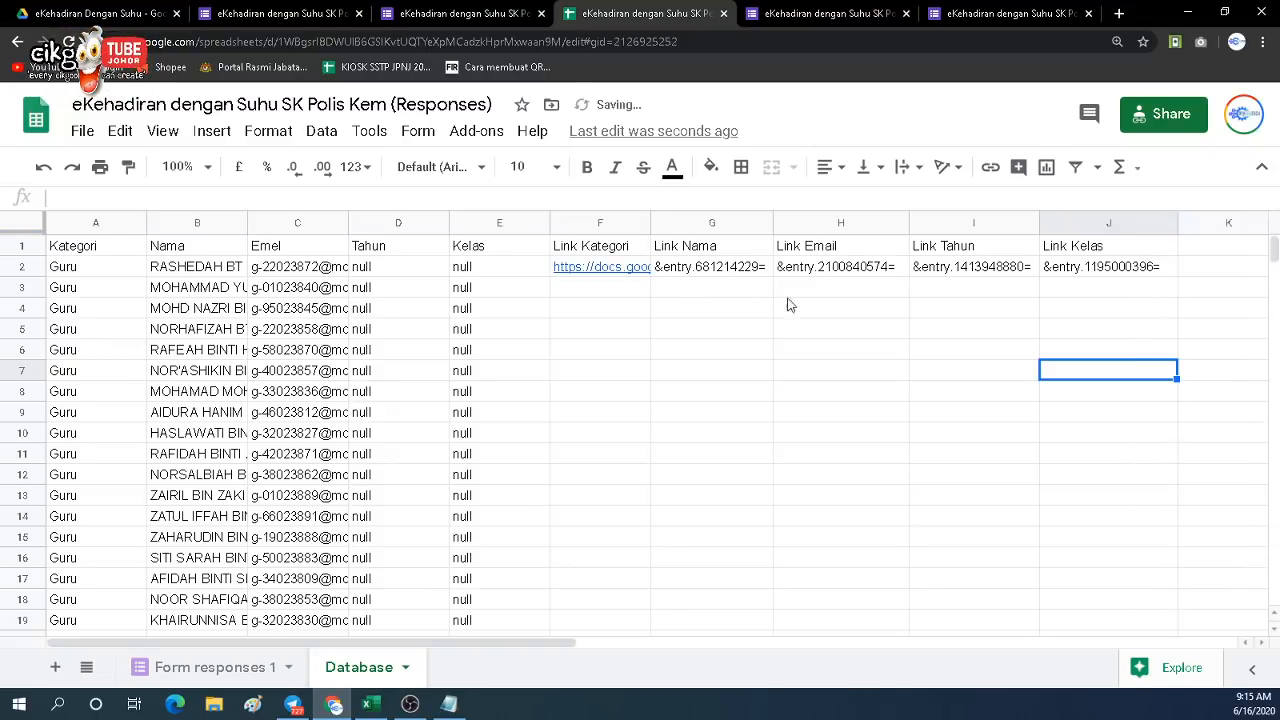
{"action": "left_click", "coordinate": [449, 704]}
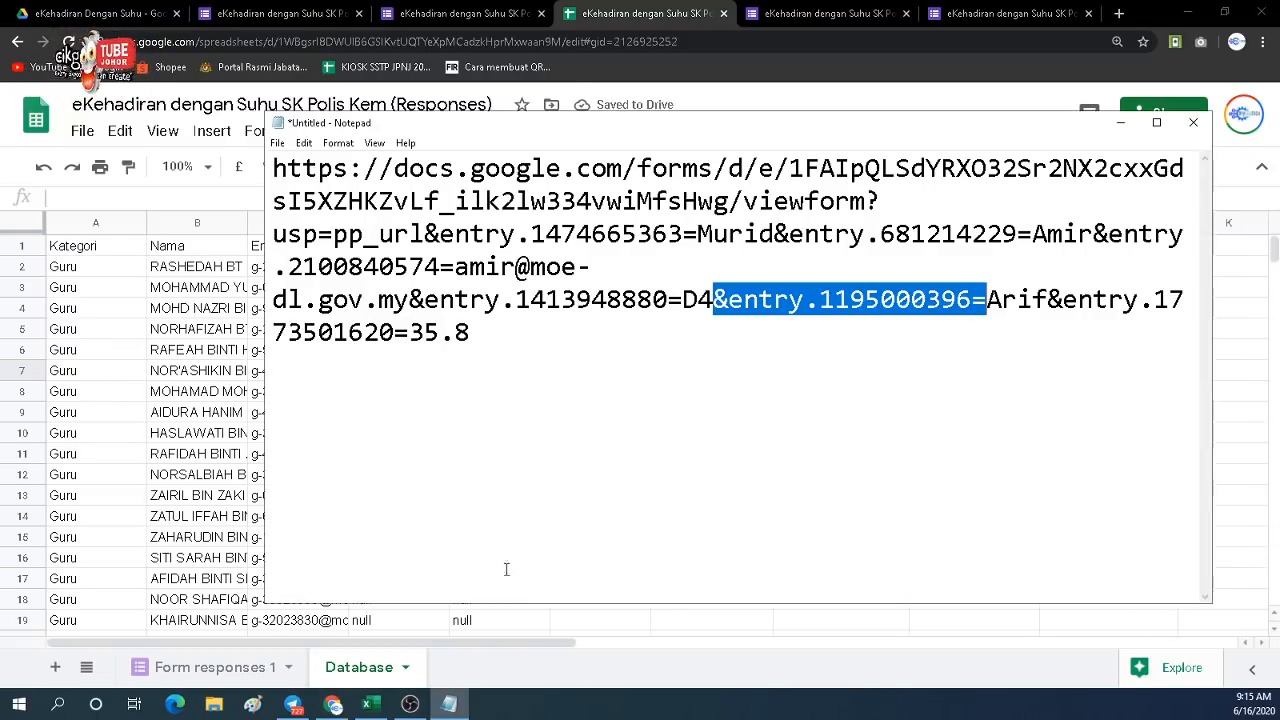
{"action": "left_click", "coordinate": [949, 21]}
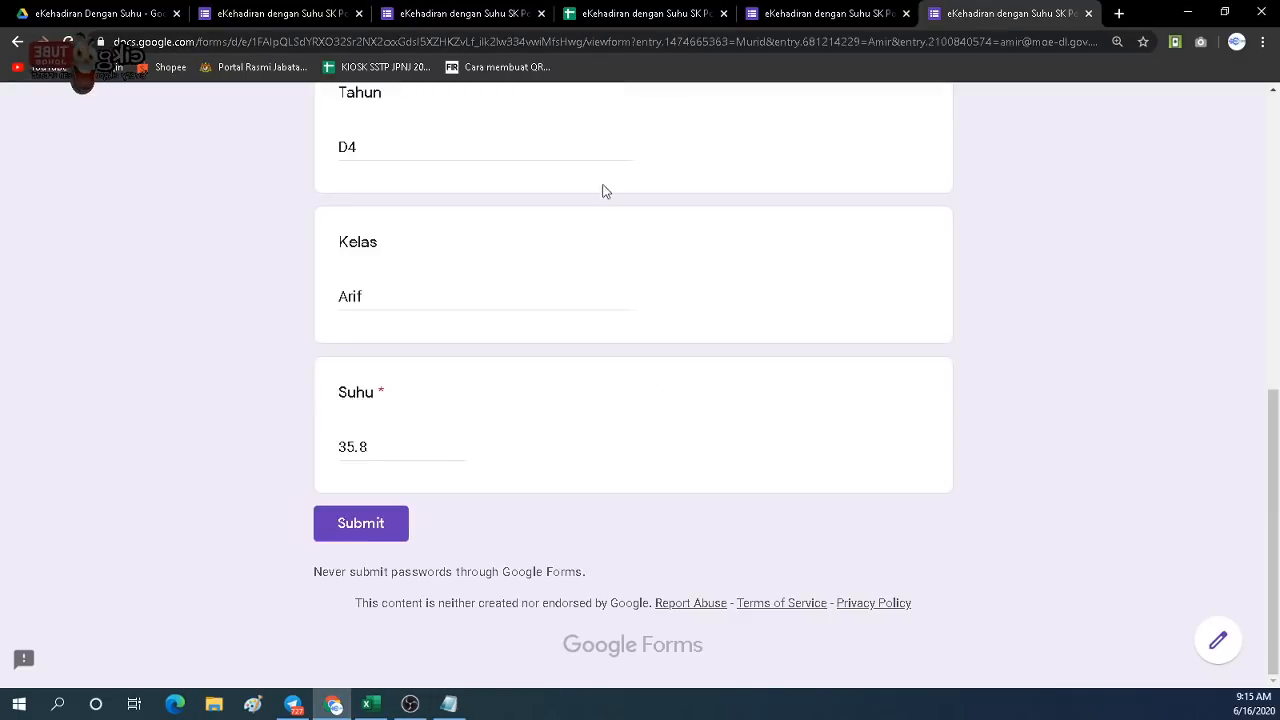
{"action": "left_click", "coordinate": [636, 14]}
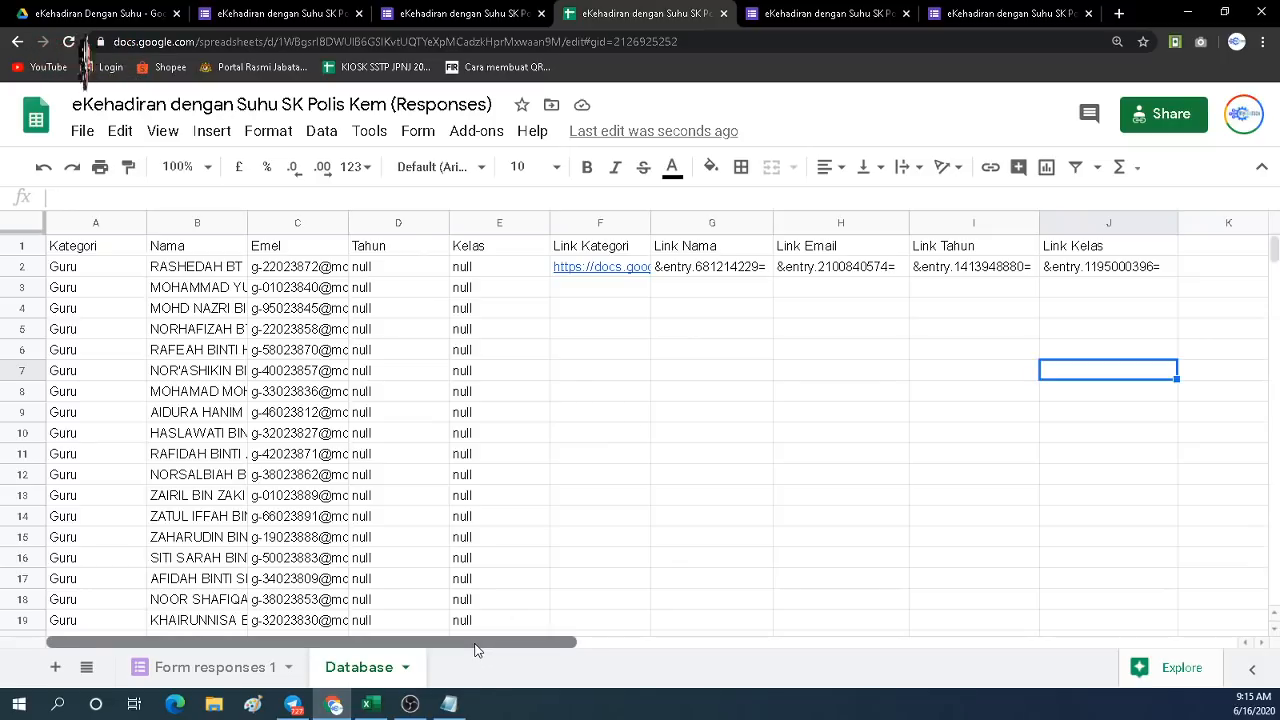
{"action": "left_click_drag", "start_coordinate": [475, 648], "coordinate": [532, 650]}
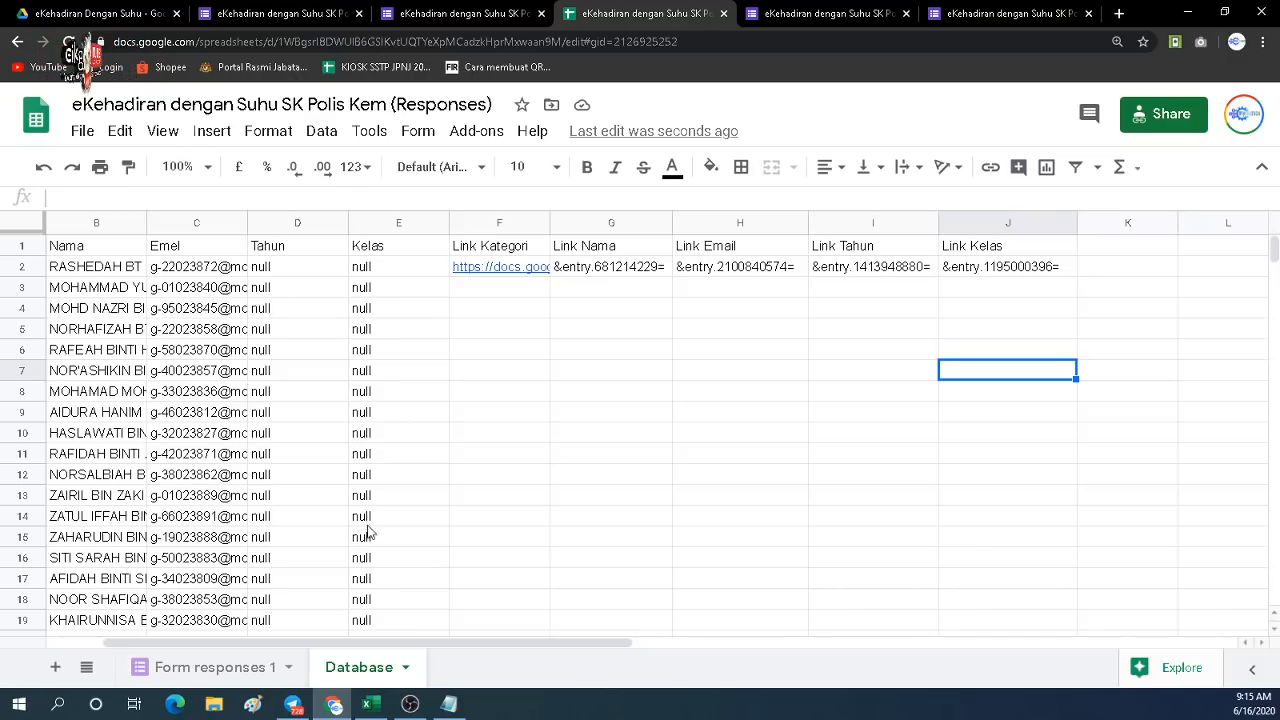
Add the header 'Link QR Code' in K1.
{"action": "left_click", "coordinate": [1118, 272]}
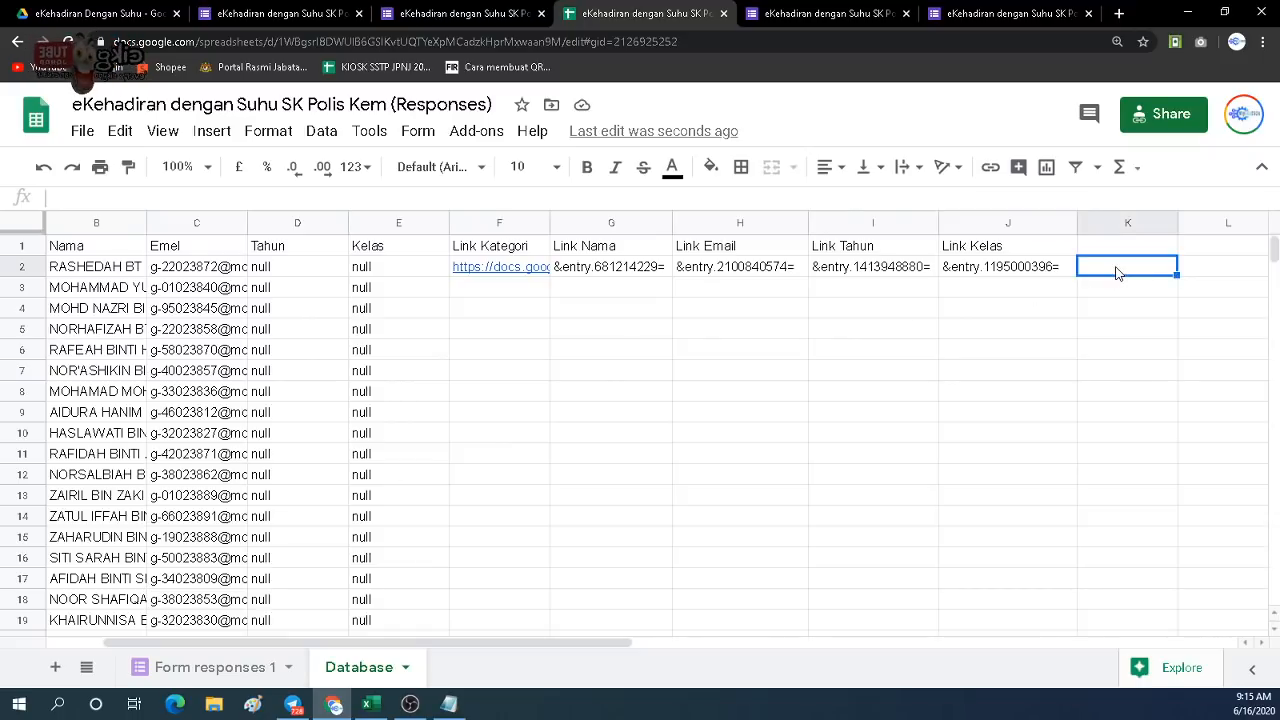
{"action": "left_click", "coordinate": [1111, 251]}
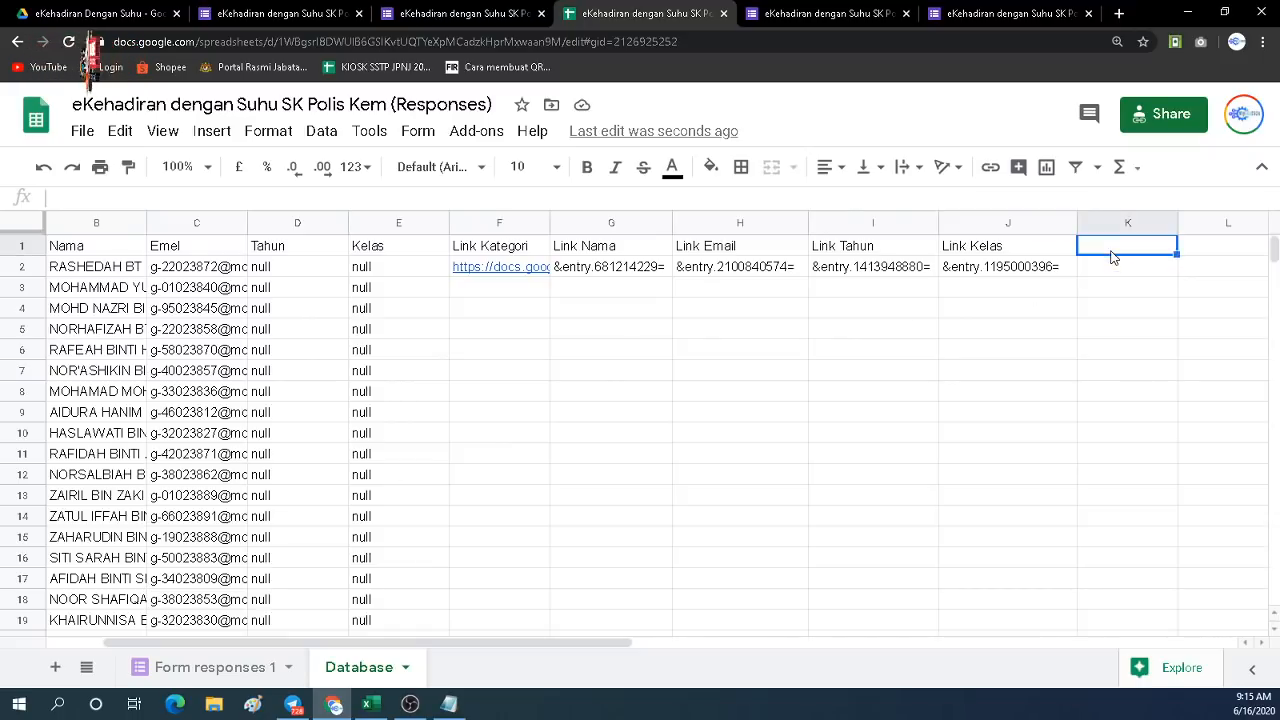
{"action": "type", "text": "Li"}
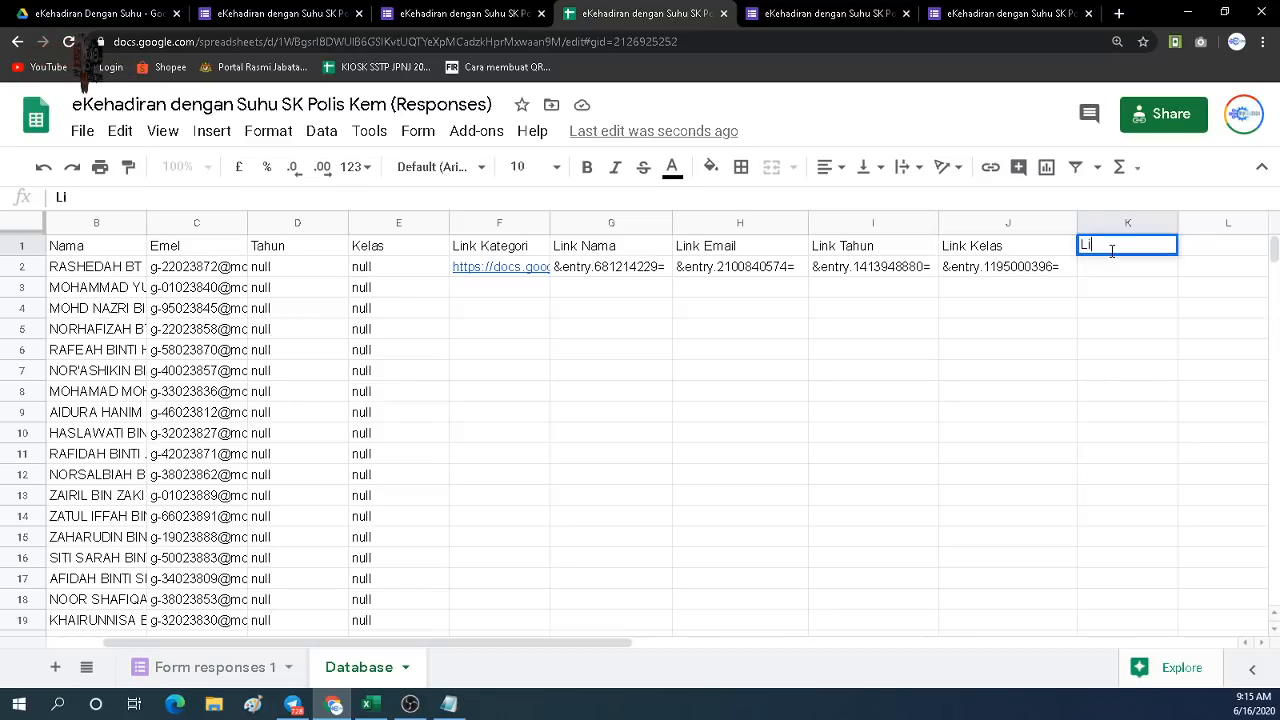
{"action": "type", "text": "nk CR"}
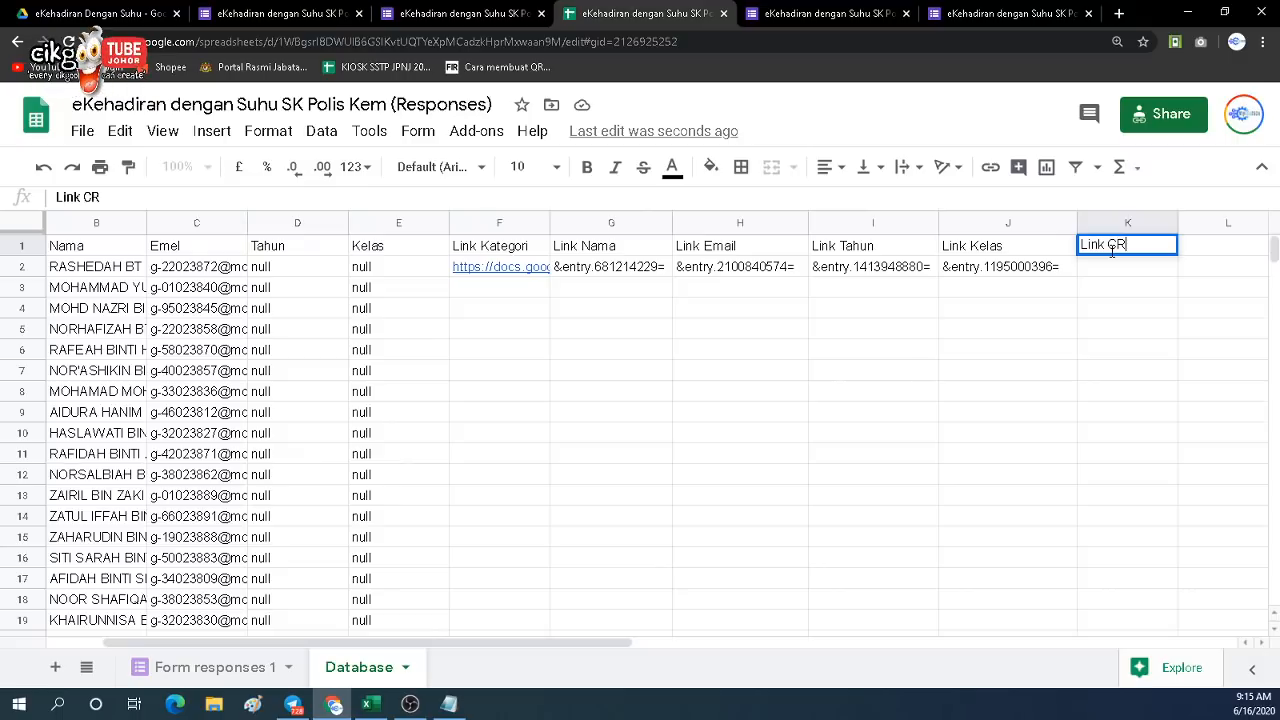
{"action": "key", "text": "BackSpace"}
{"action": "key", "text": "BackSpace"}
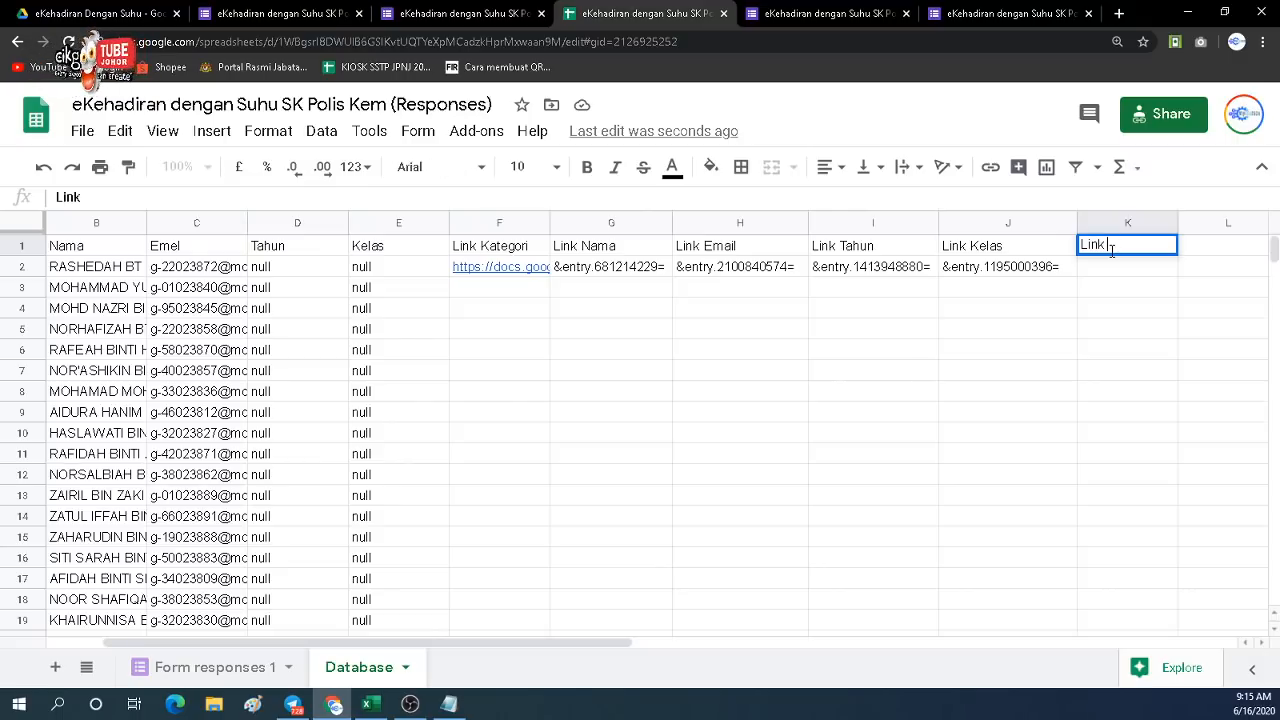
{"action": "type", "text": "QR C"}
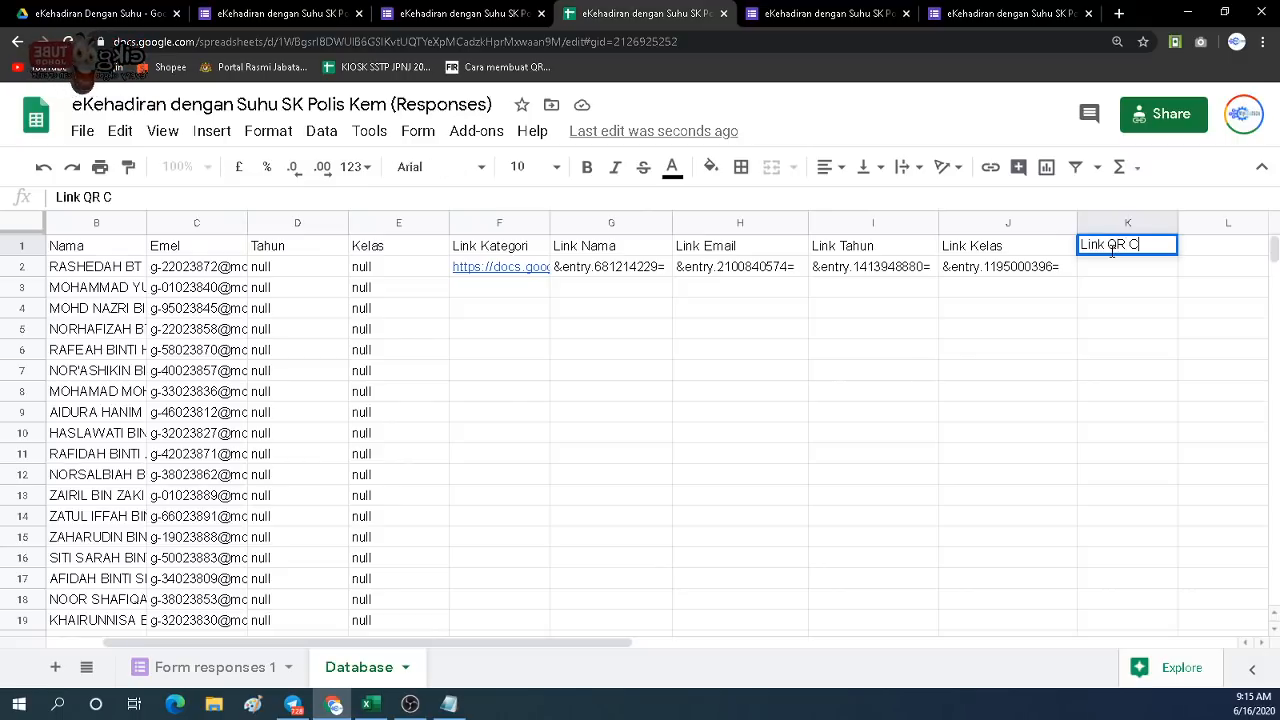
{"action": "type", "text": "ode"}
{"action": "key", "text": "Return"}
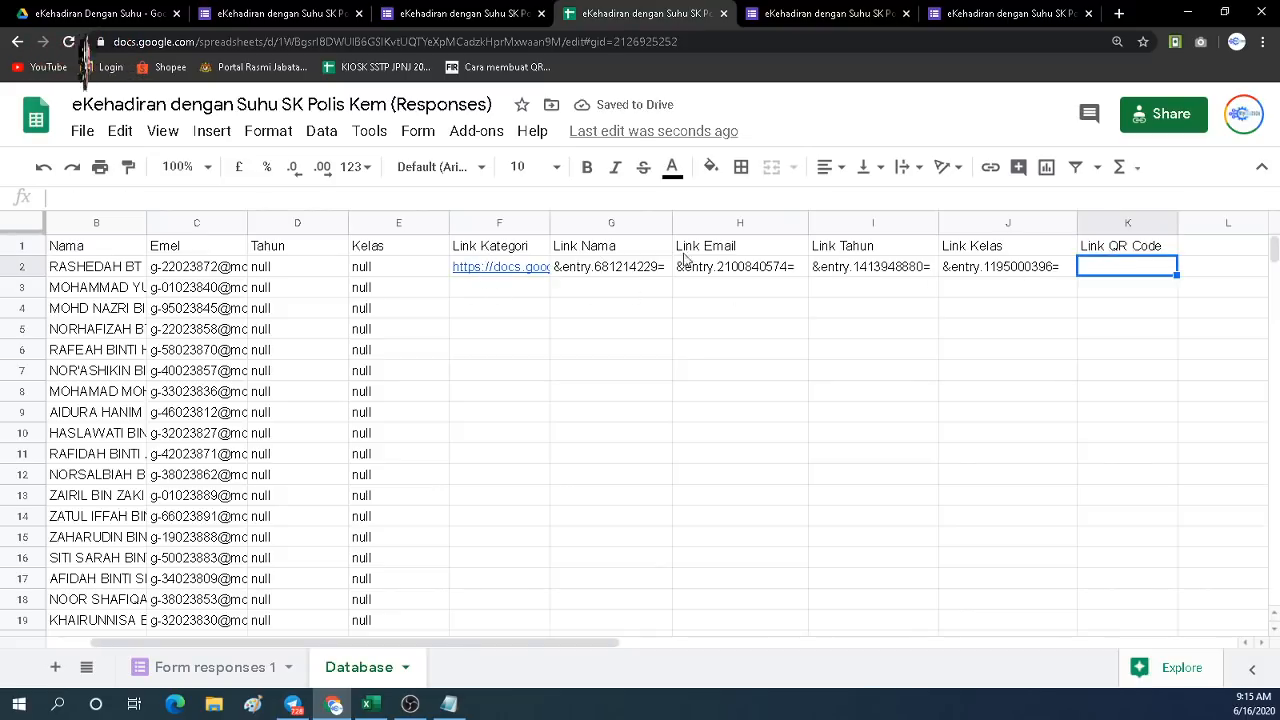
Start the K2 formula joining F2, A2, G2 and B2 with & signs.
{"action": "double_click", "coordinate": [1094, 268]}
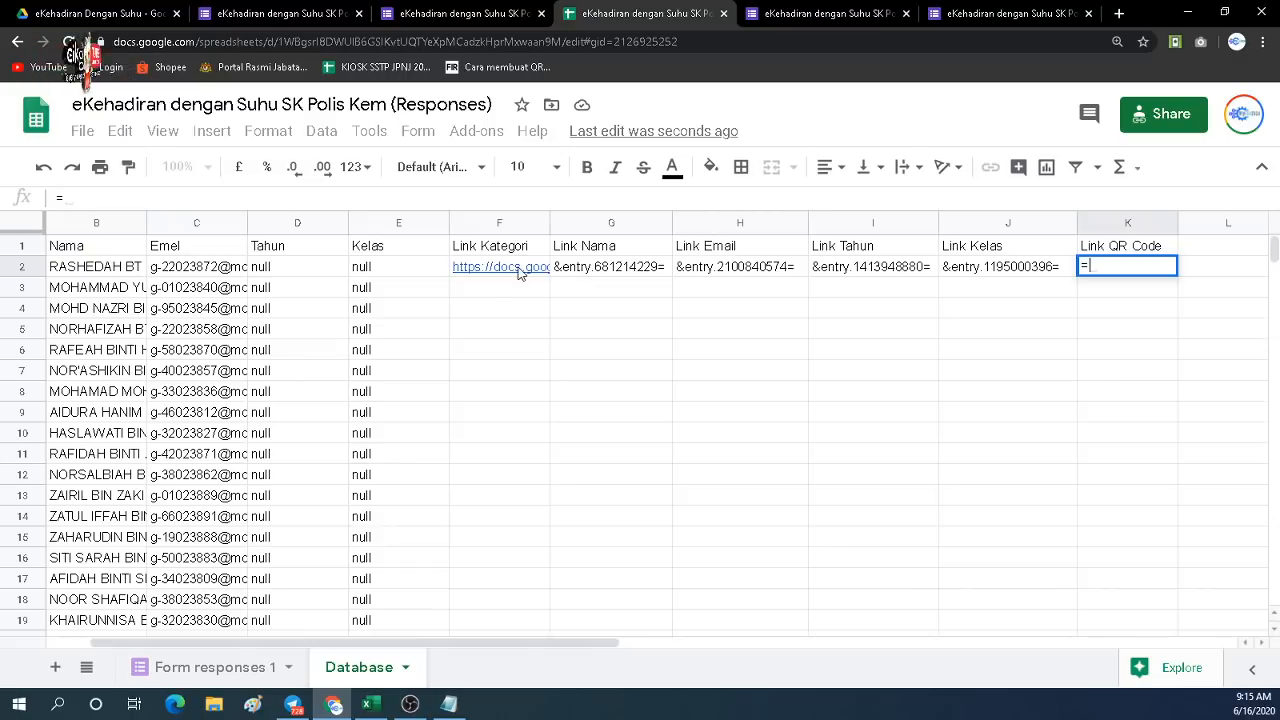
{"action": "mouse_move", "coordinate": [522, 272]}
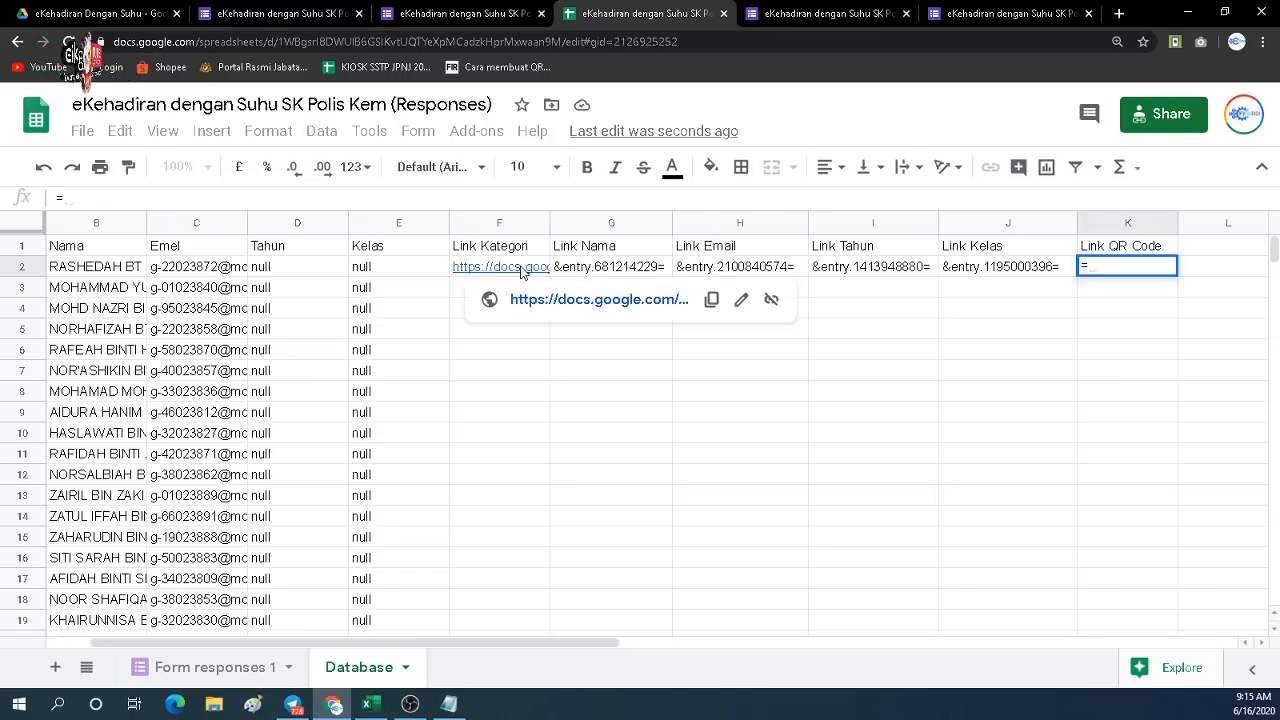
{"action": "left_click", "coordinate": [522, 272]}
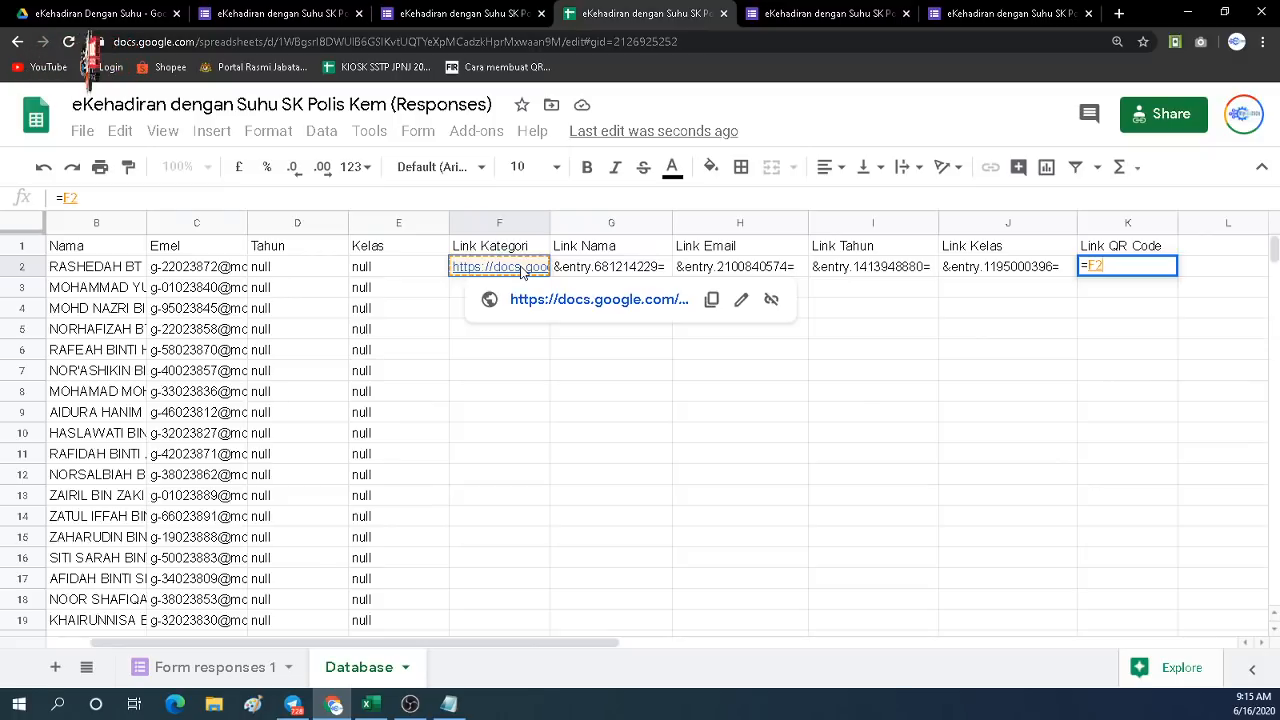
{"action": "type", "text": "&"}
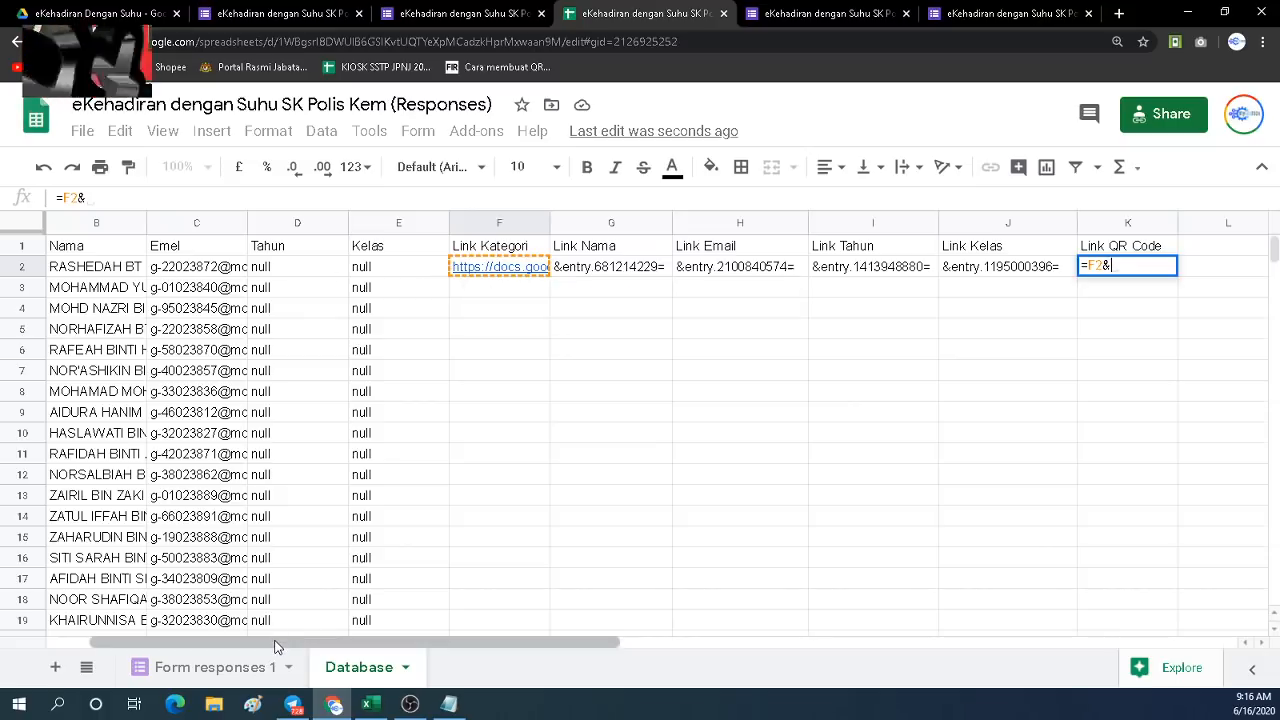
{"action": "left_click_drag", "start_coordinate": [276, 641], "coordinate": [232, 641]}
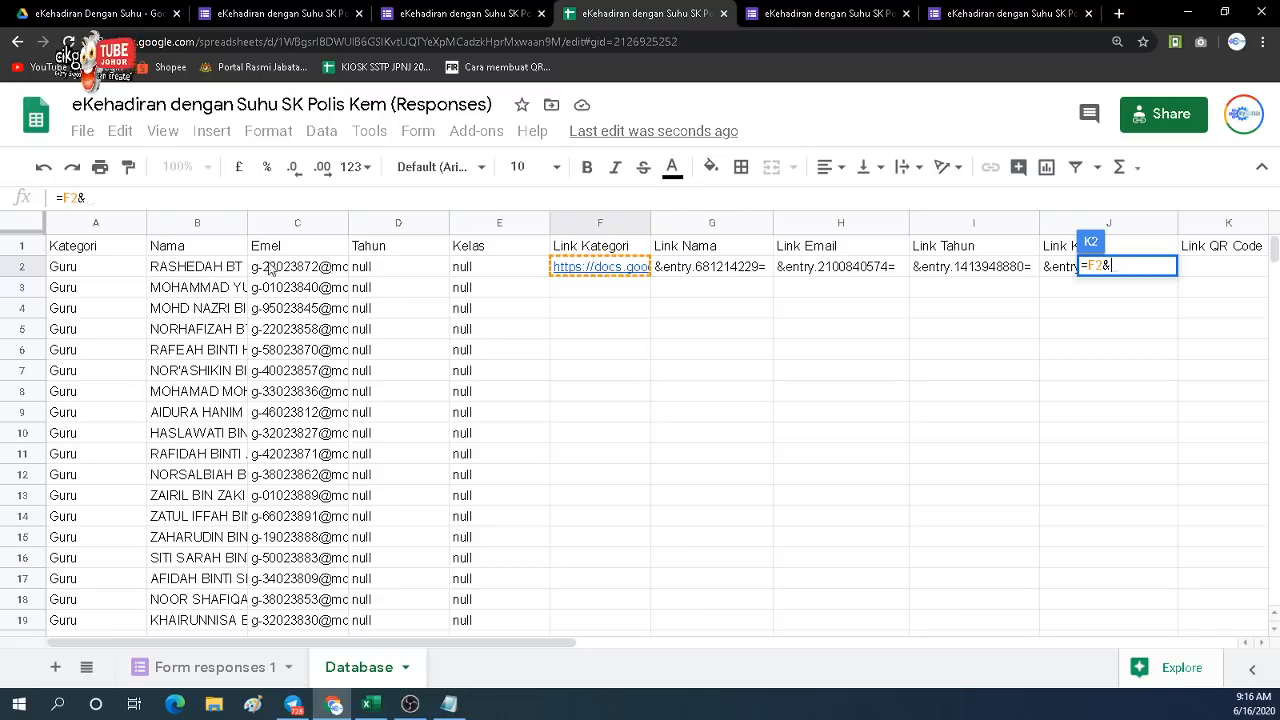
{"action": "left_click", "coordinate": [98, 270]}
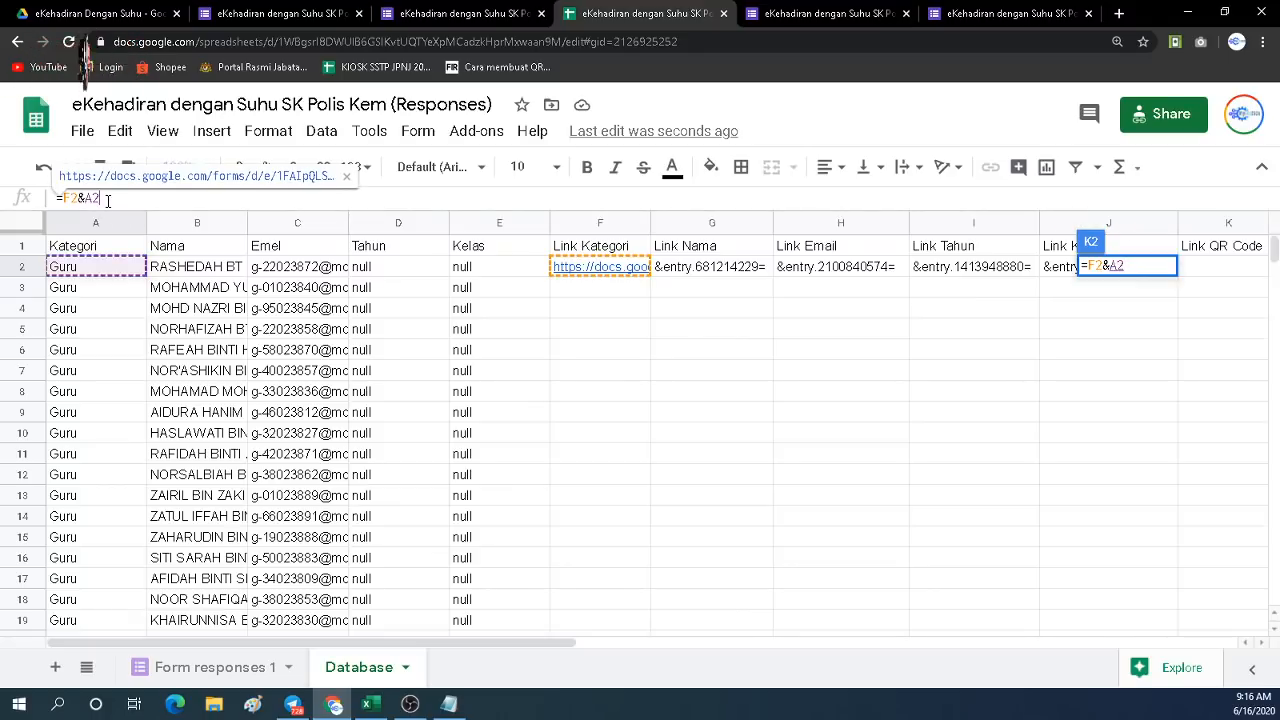
{"action": "type", "text": "&"}
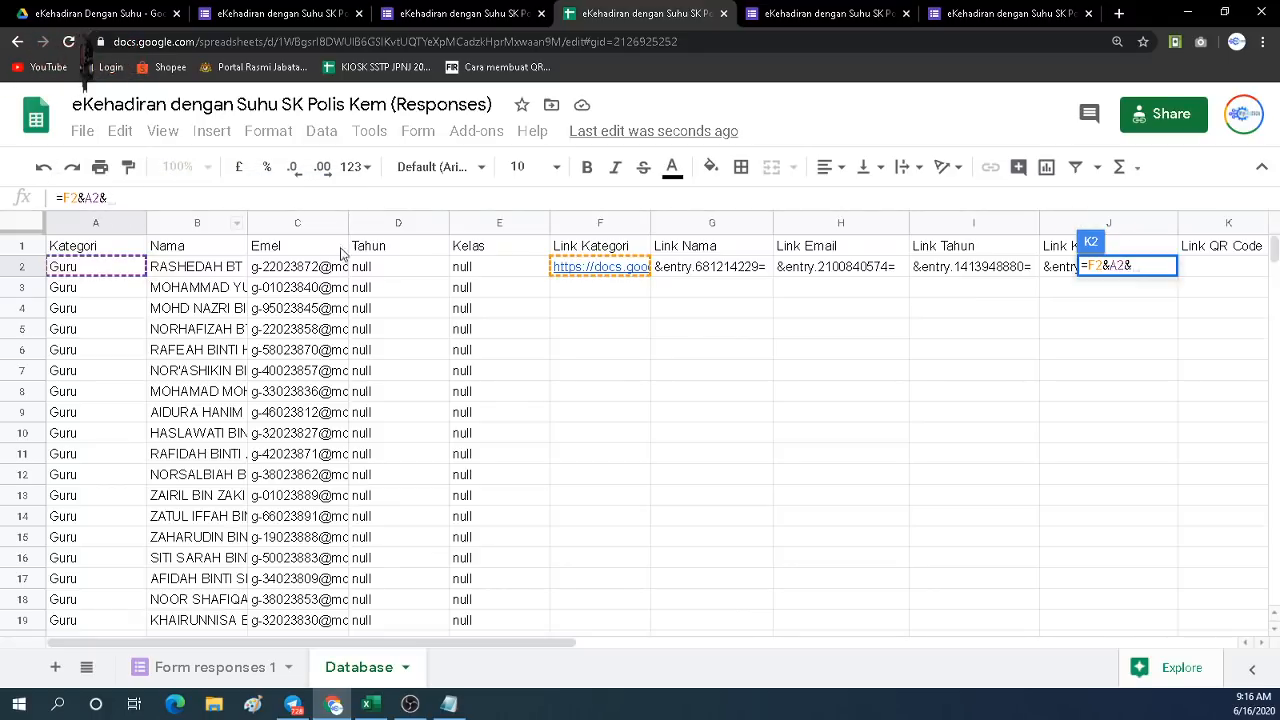
{"action": "left_click", "coordinate": [706, 272]}
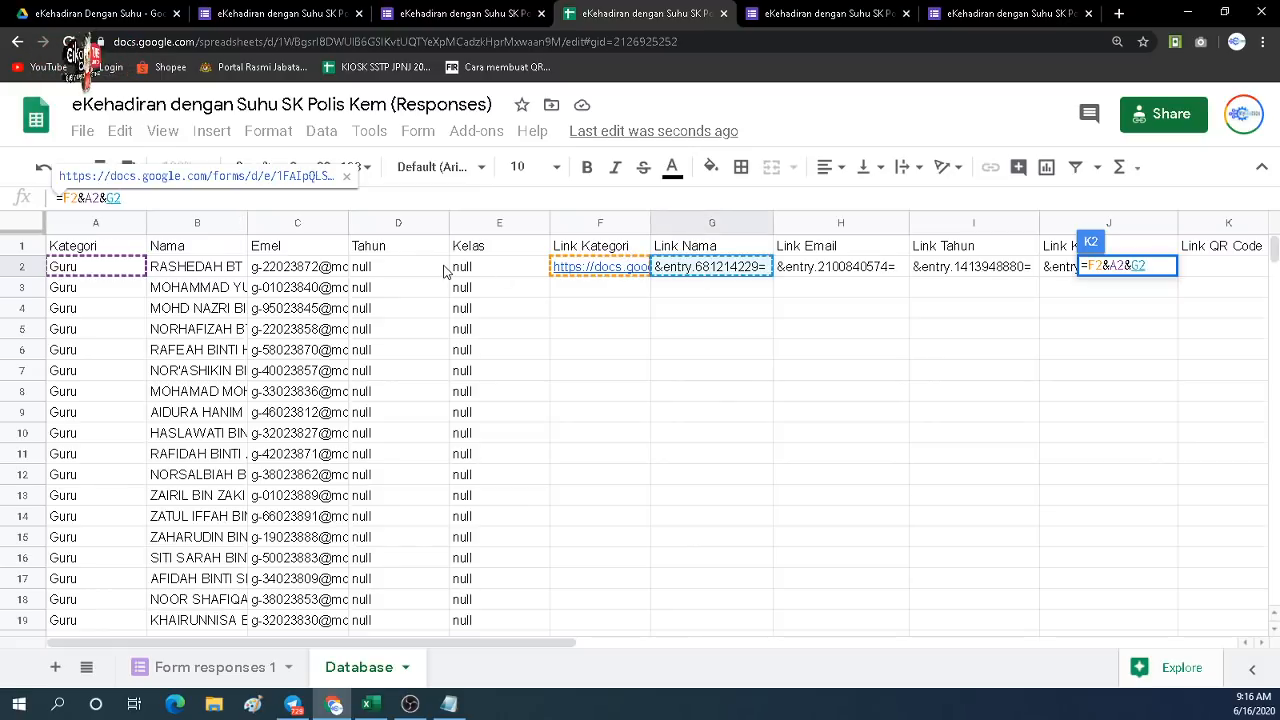
{"action": "type", "text": "&"}
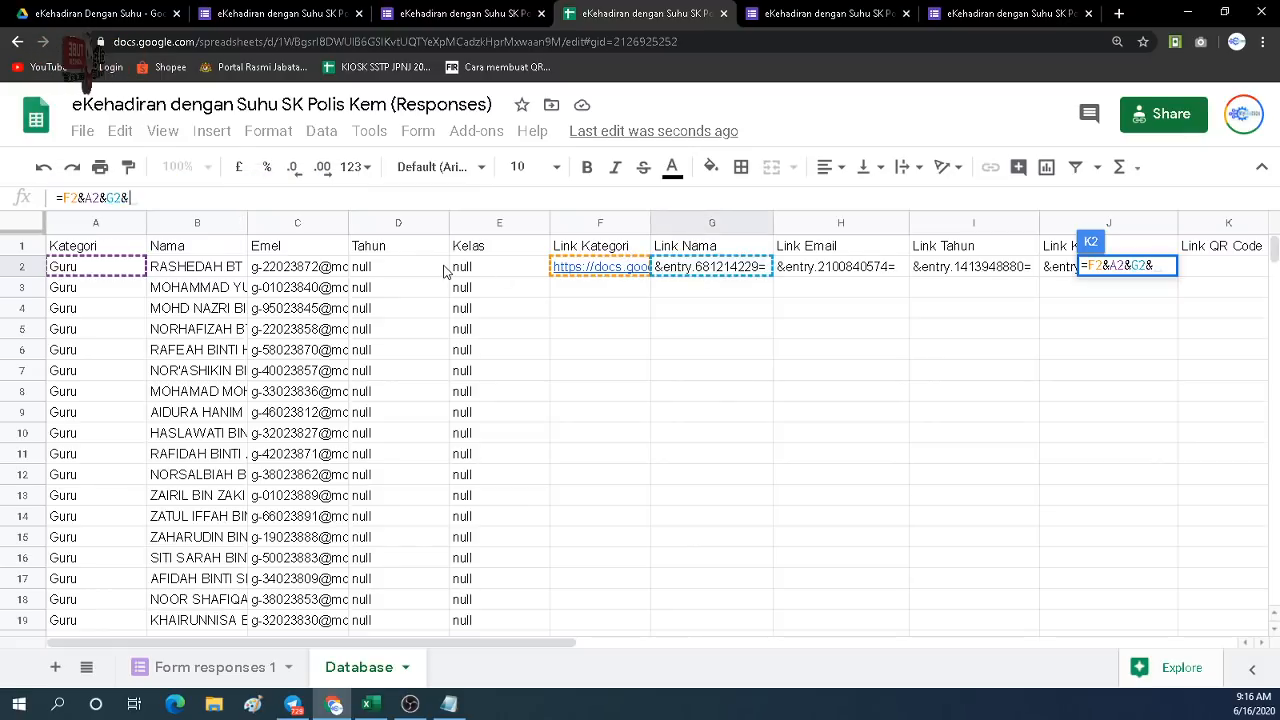
{"action": "left_click", "coordinate": [195, 274]}
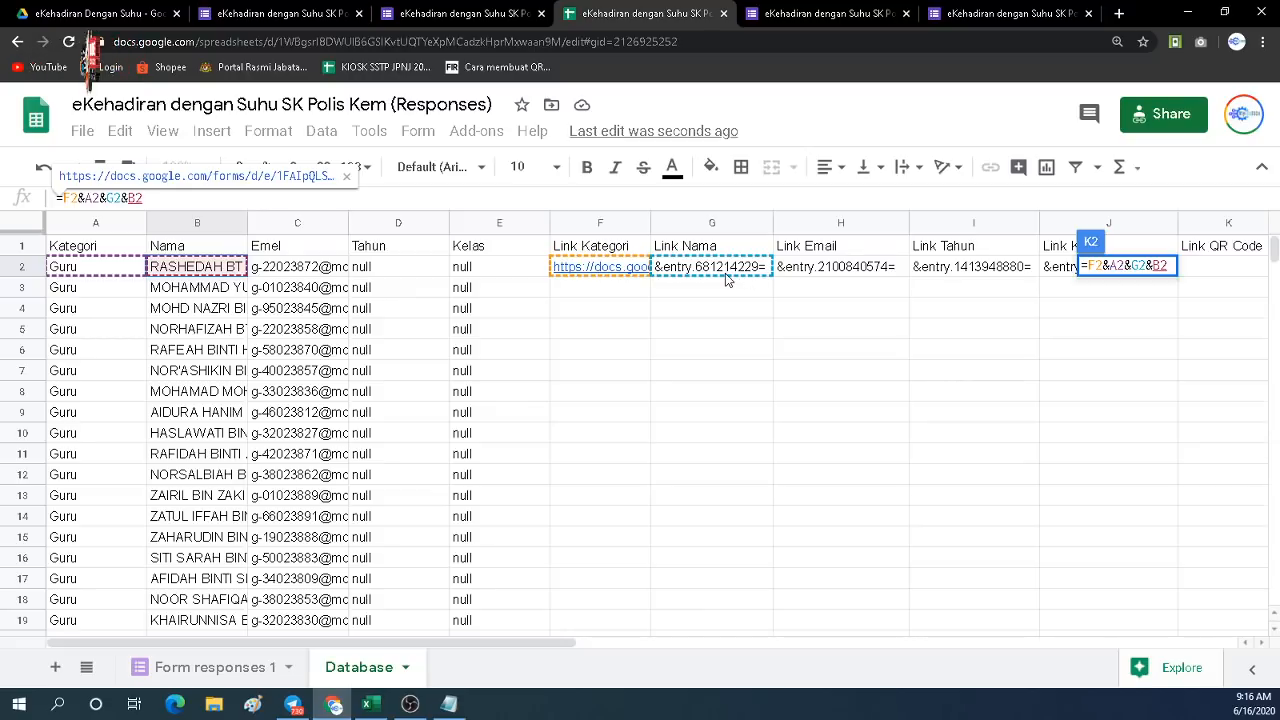
{"action": "type", "text": "&"}
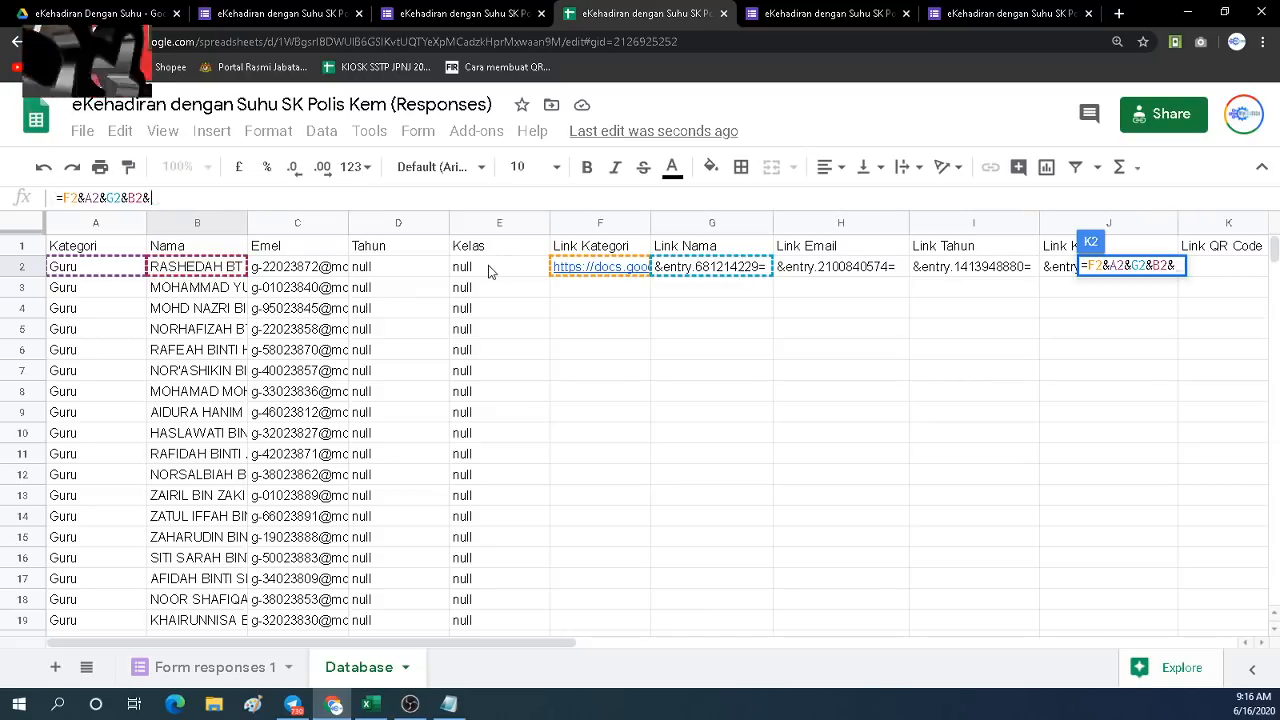
Finish the formula with &H2&C2&I2&D2&J2&E2 and review the generated link.
{"action": "left_click", "coordinate": [824, 268]}
{"action": "type", "text": "&"}
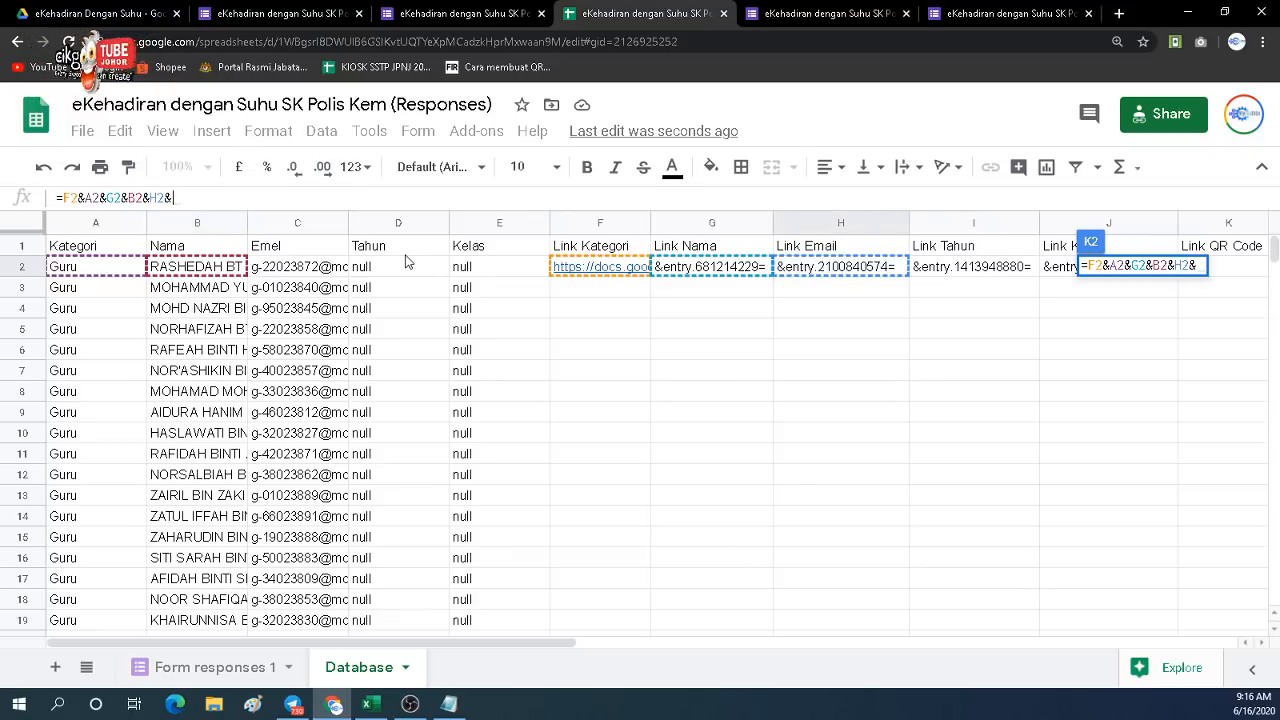
{"action": "left_click", "coordinate": [302, 268]}
{"action": "type", "text": "&"}
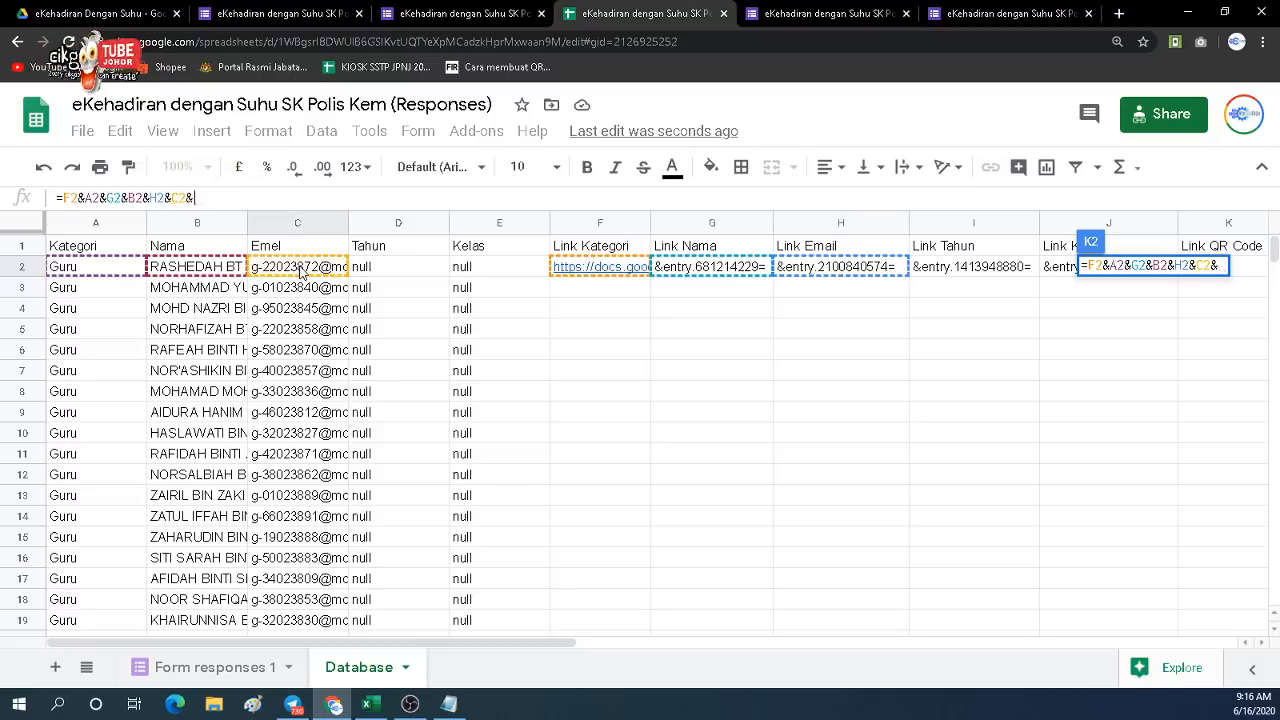
{"action": "left_click", "coordinate": [922, 272]}
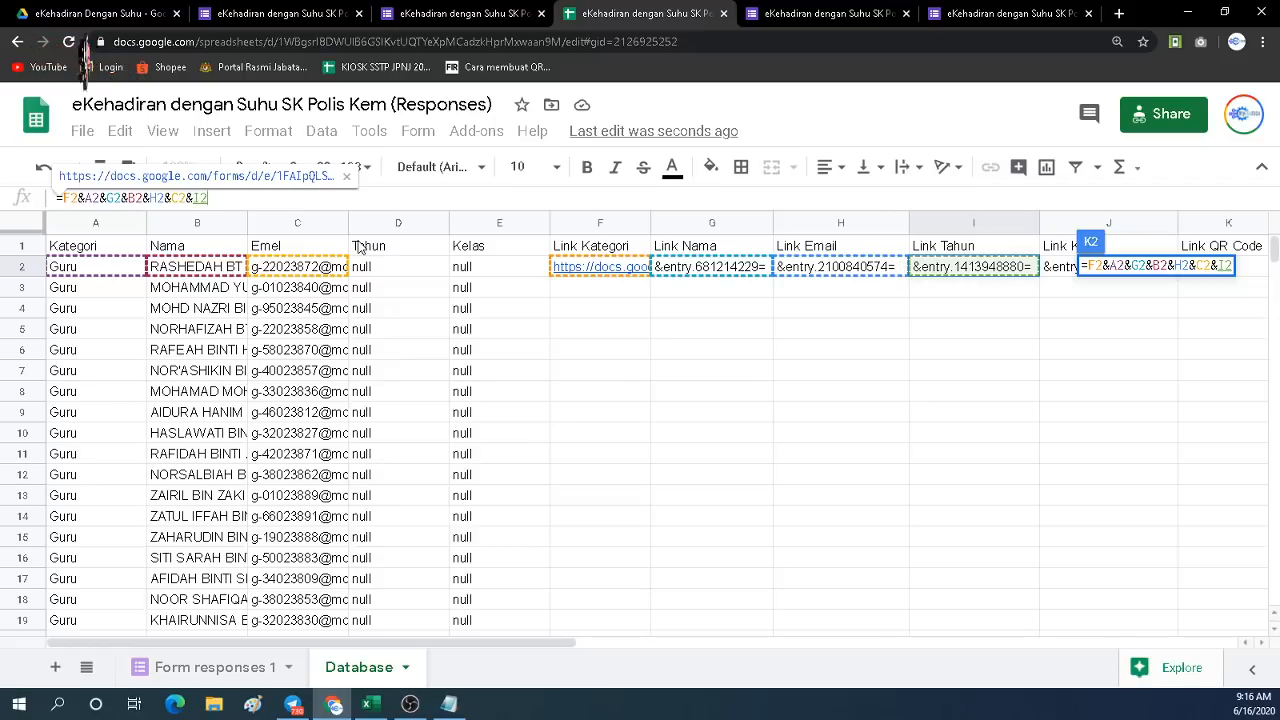
{"action": "type", "text": "&"}
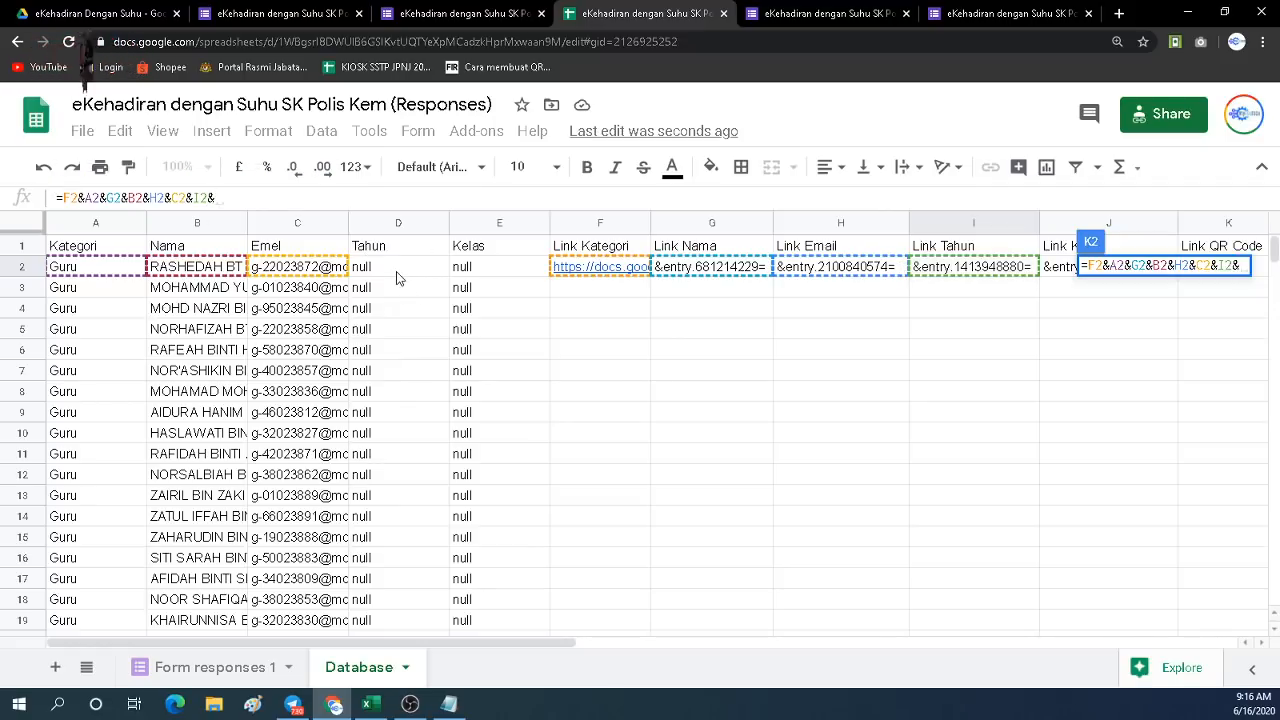
{"action": "left_click", "coordinate": [397, 270]}
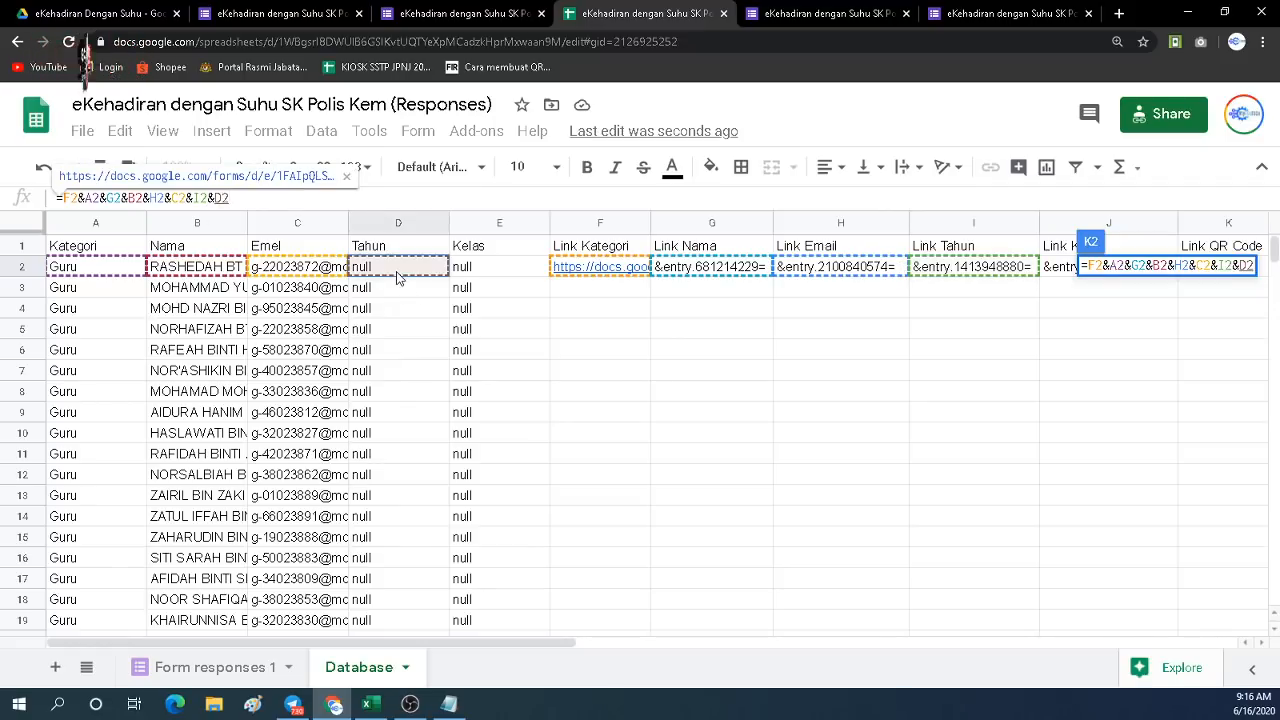
{"action": "type", "text": "&"}
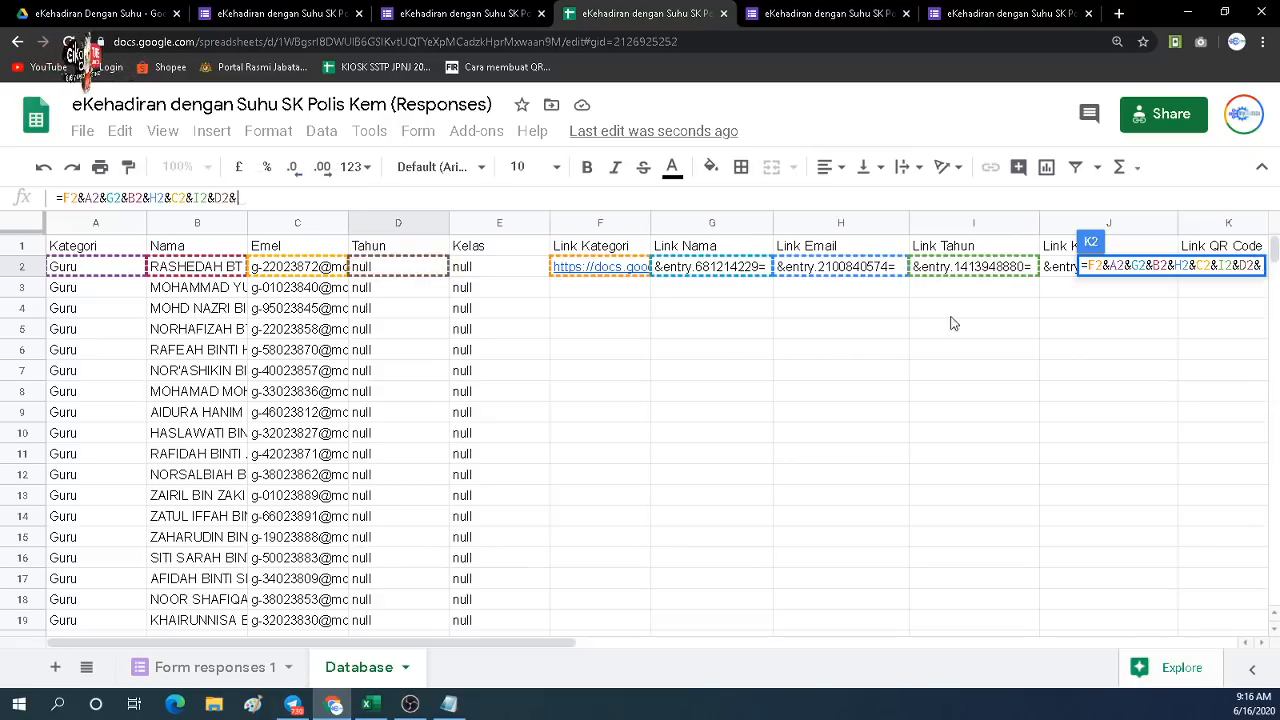
{"action": "left_click", "coordinate": [1055, 270]}
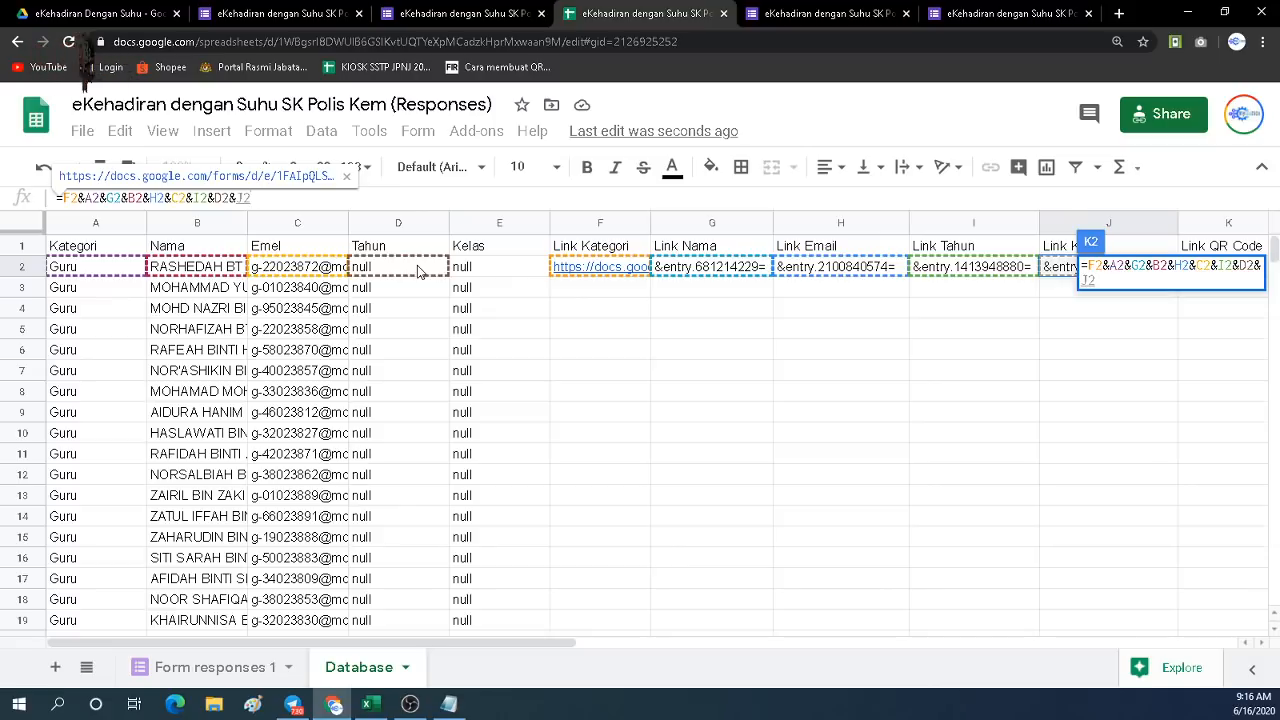
{"action": "type", "text": "&"}
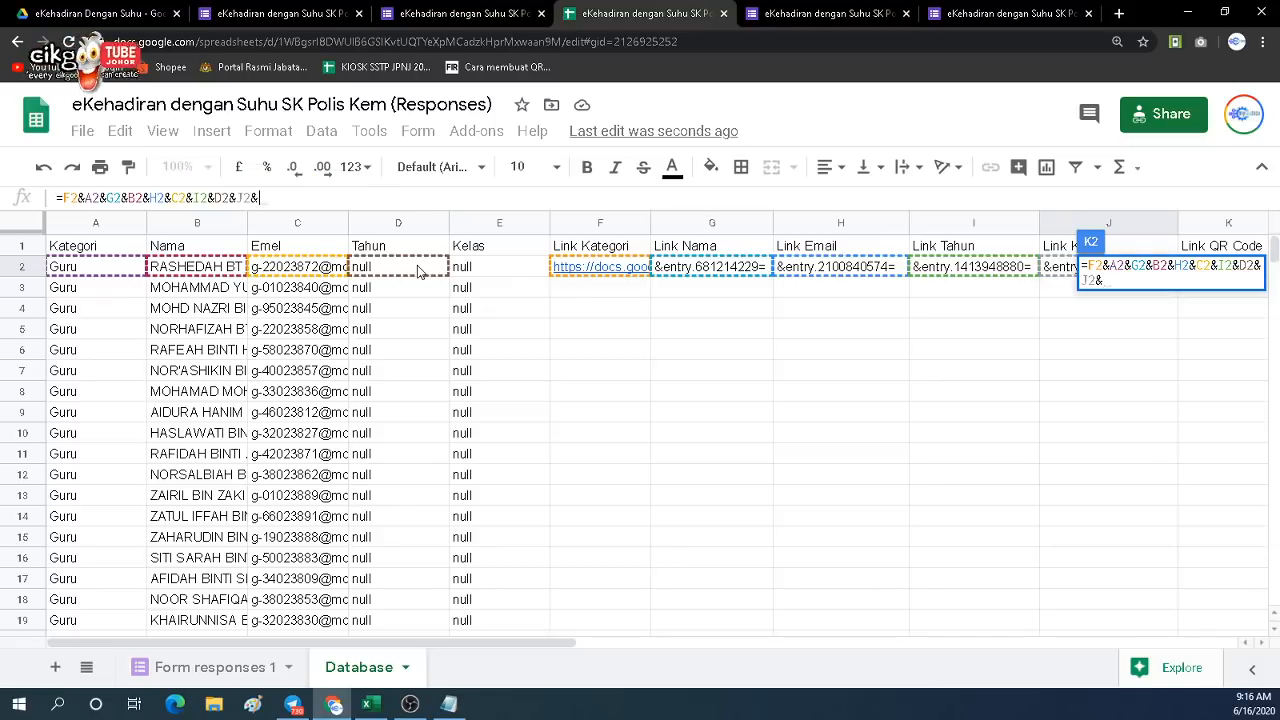
{"action": "left_click", "coordinate": [470, 270]}
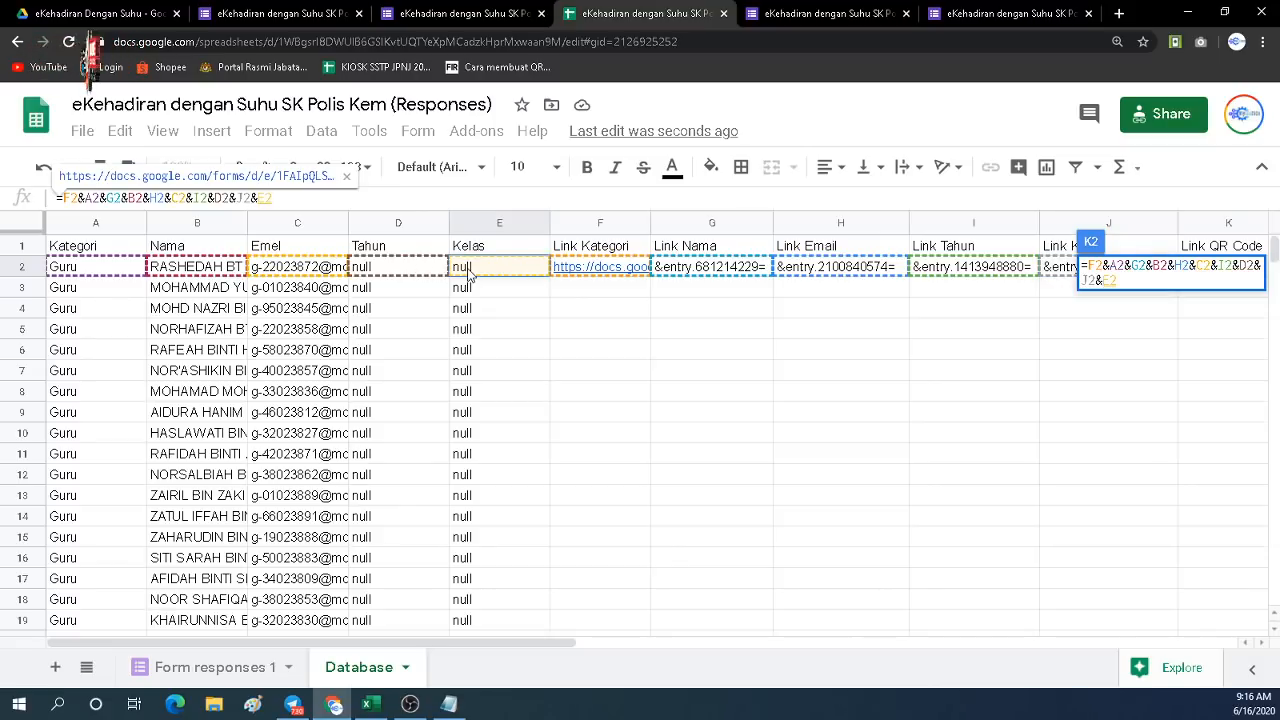
{"action": "key", "text": "Return"}
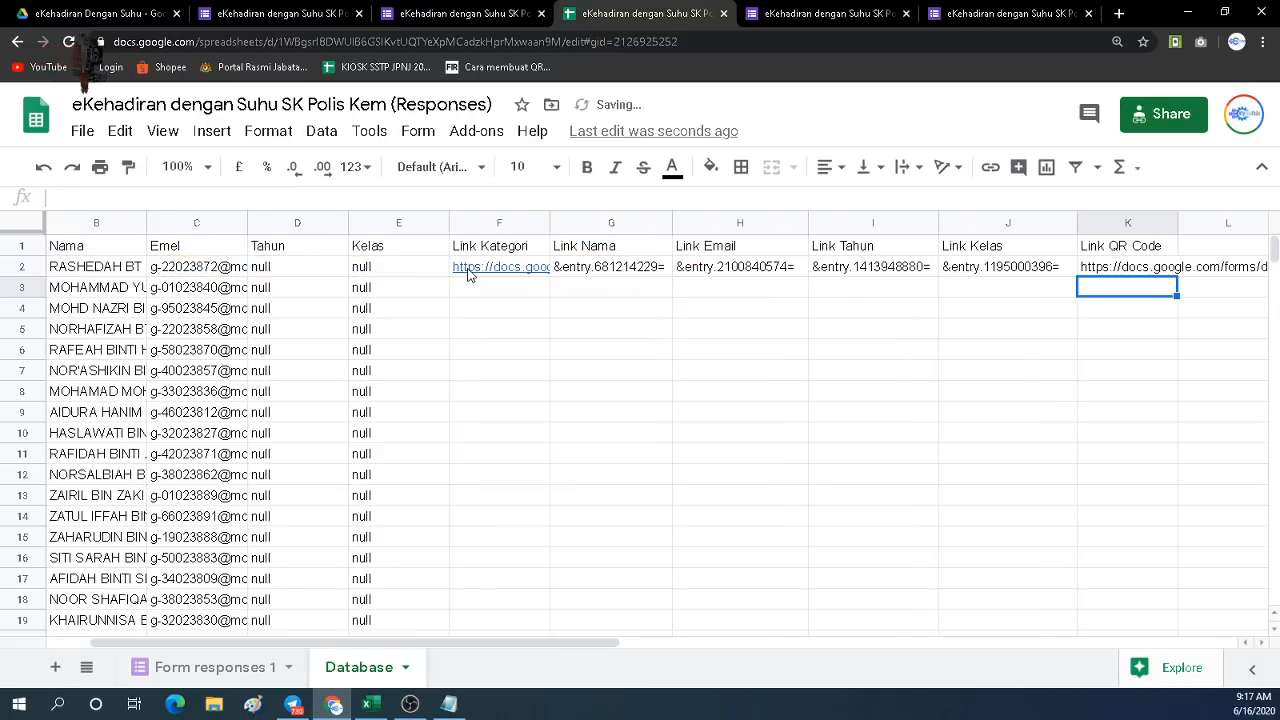
{"action": "left_click", "coordinate": [1107, 272]}
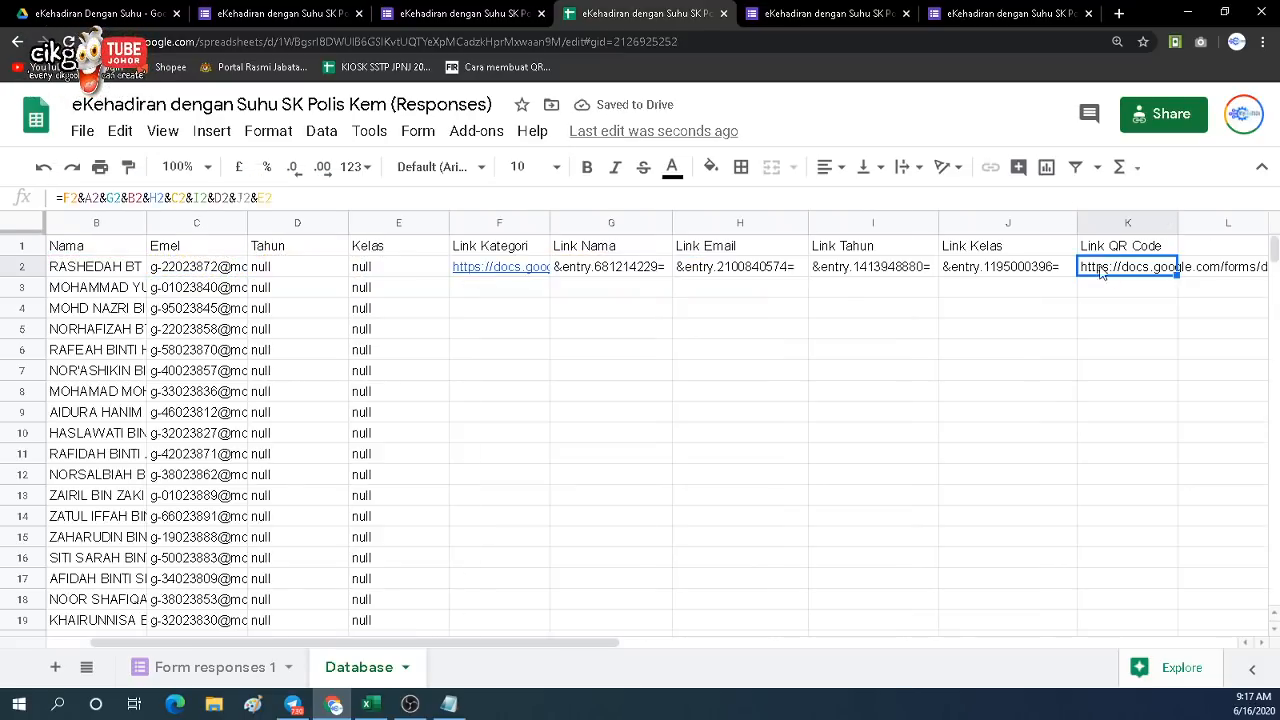
{"action": "left_click", "coordinate": [1008, 13]}
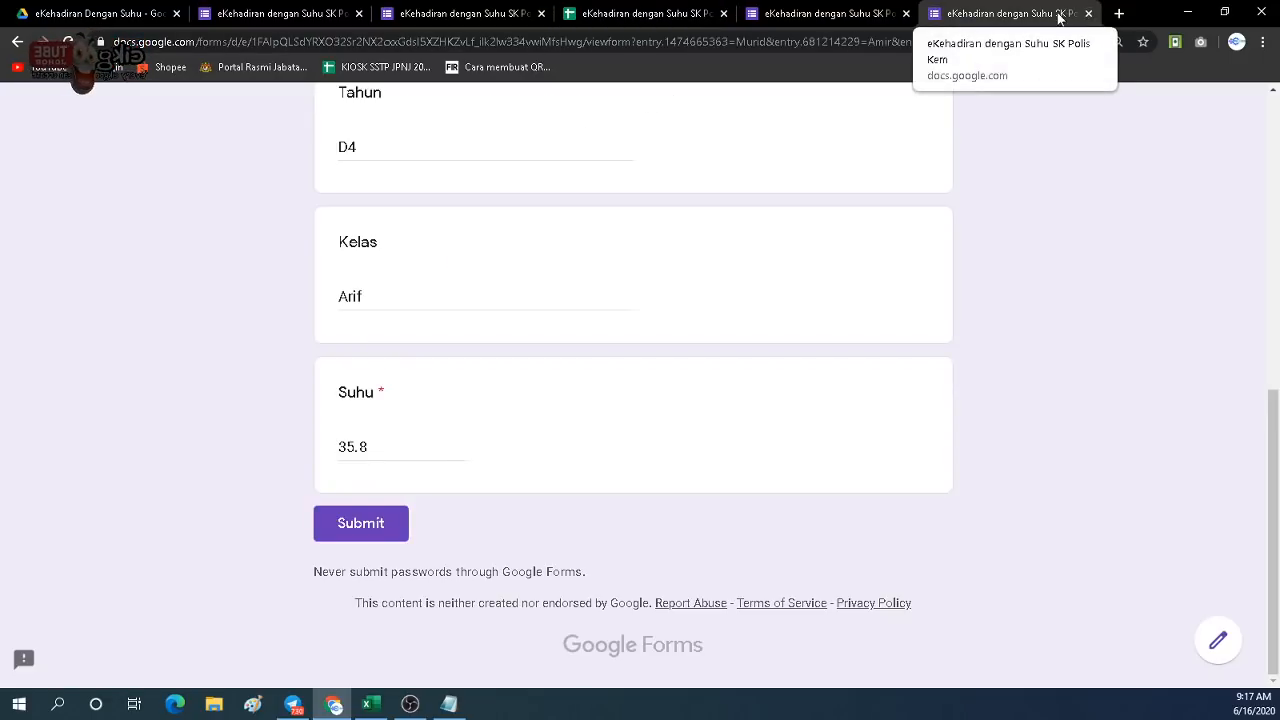
Load K2's link in the form tab, pre-filling Guru, name and email, with Tahun and Kelas null.
{"action": "left_click", "coordinate": [1089, 13]}
{"action": "left_click", "coordinate": [315, 13]}
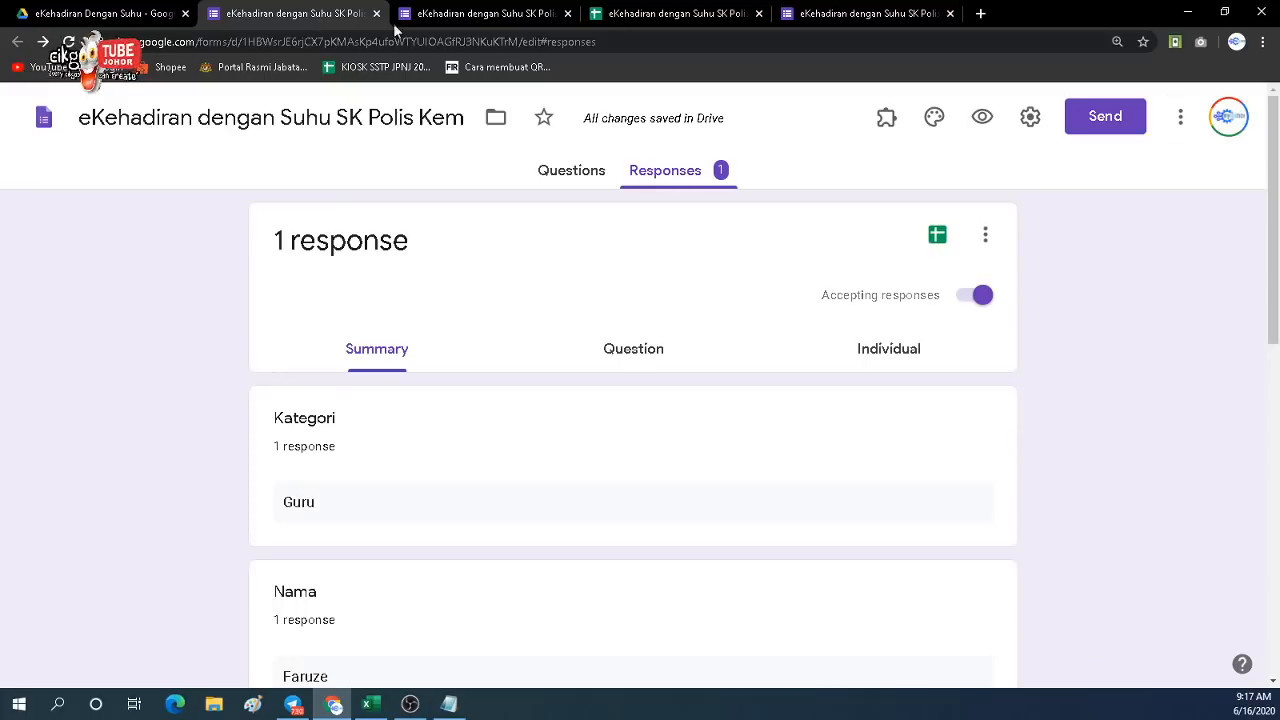
{"action": "left_click", "coordinate": [642, 19]}
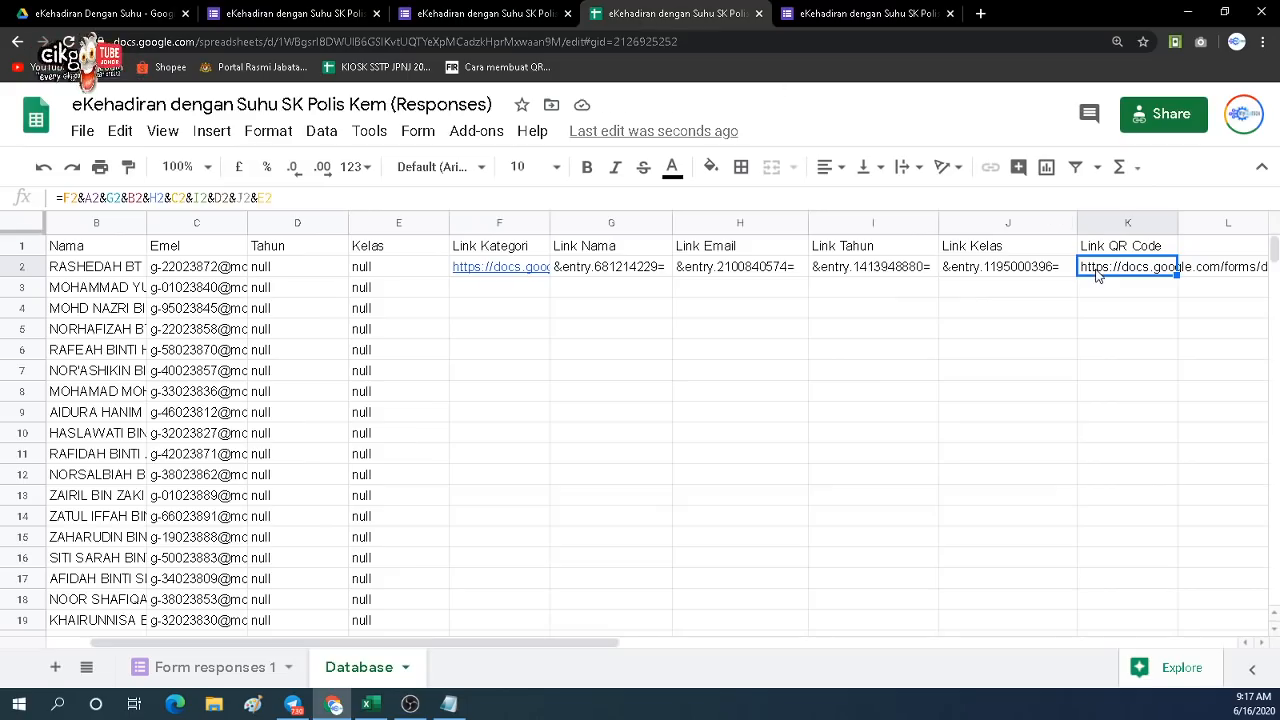
{"action": "key", "text": "ctrl+c"}
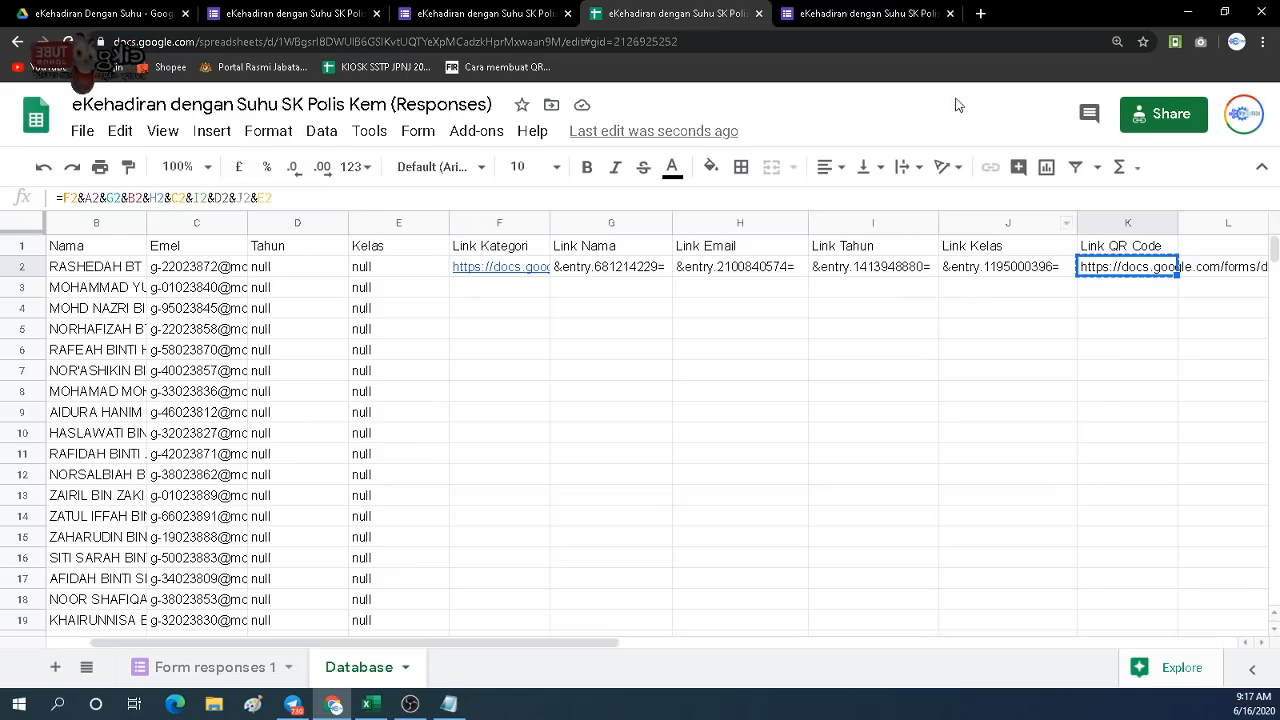
{"action": "left_click", "coordinate": [898, 13]}
{"action": "left_click", "coordinate": [754, 42]}
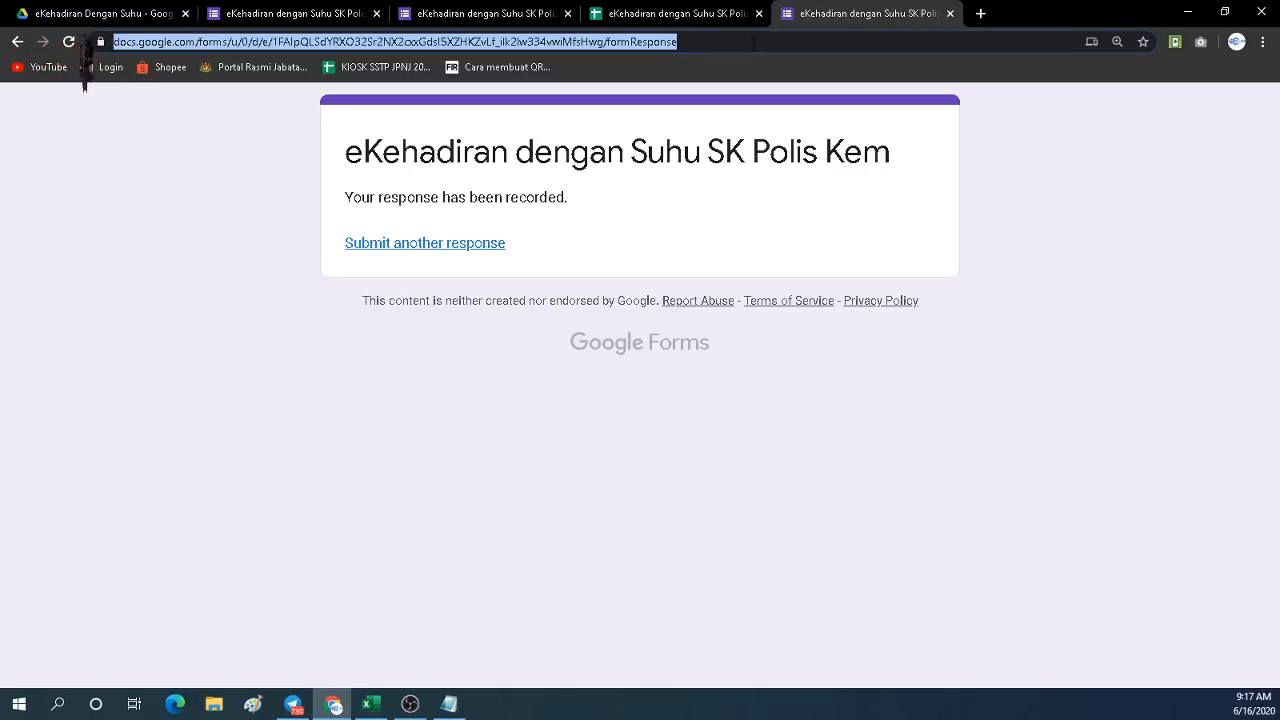
{"action": "key", "text": "ctrl+v"}
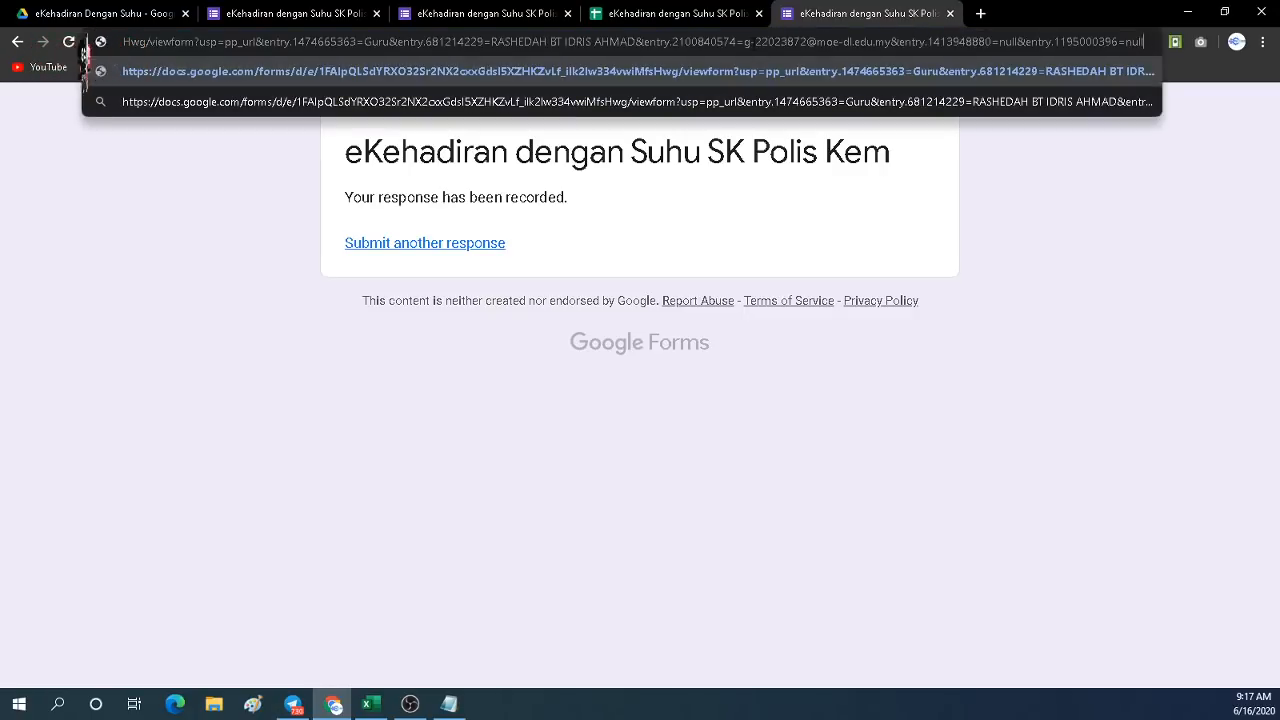
{"action": "key", "text": "Return"}
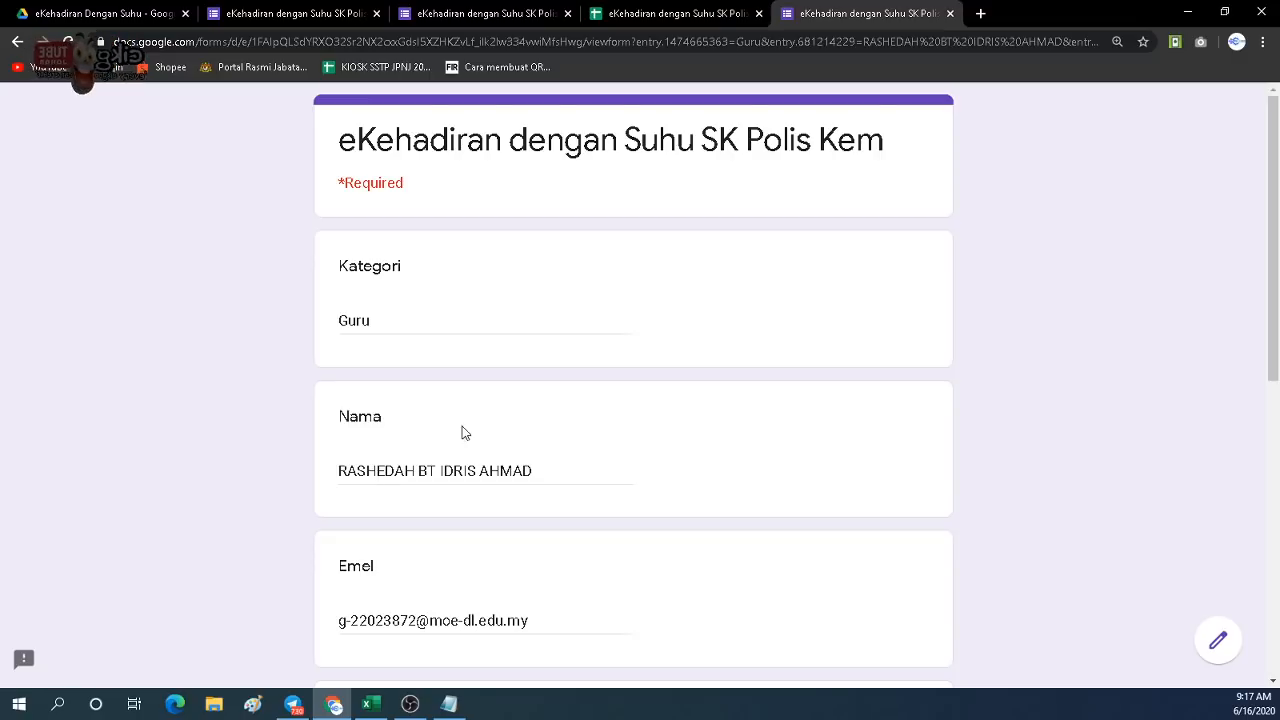
{"action": "scroll", "coordinate": [395, 522], "scroll_direction": "down", "scroll_amount": 4}
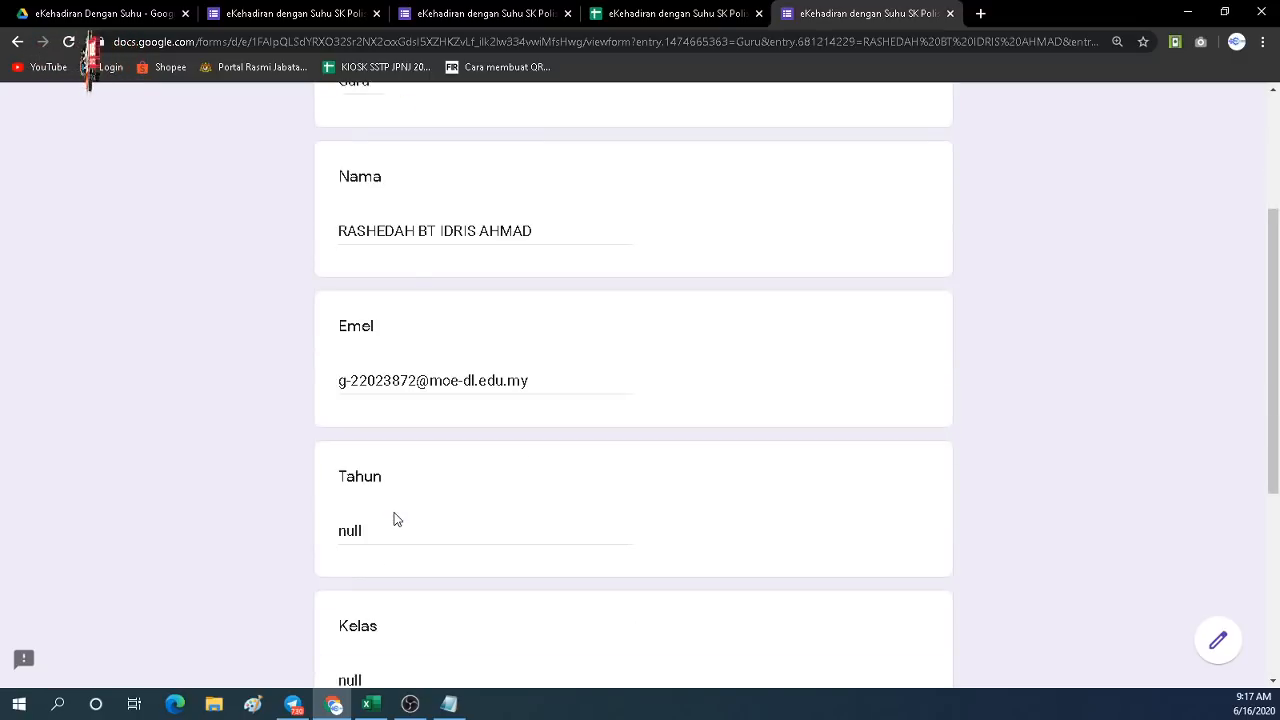
{"action": "scroll", "coordinate": [393, 540], "scroll_direction": "down", "scroll_amount": 1}
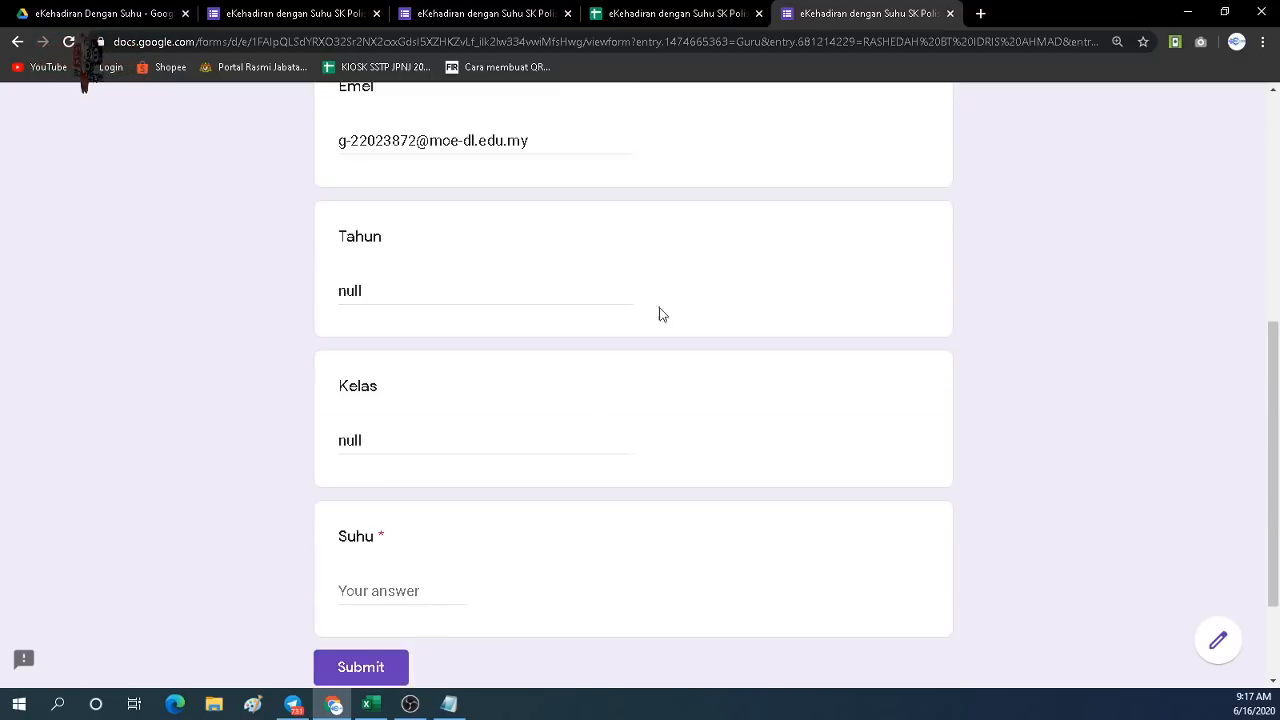
Fill row 2's link formulas in F2:K2 down to row 10.
{"action": "left_click", "coordinate": [697, 15]}
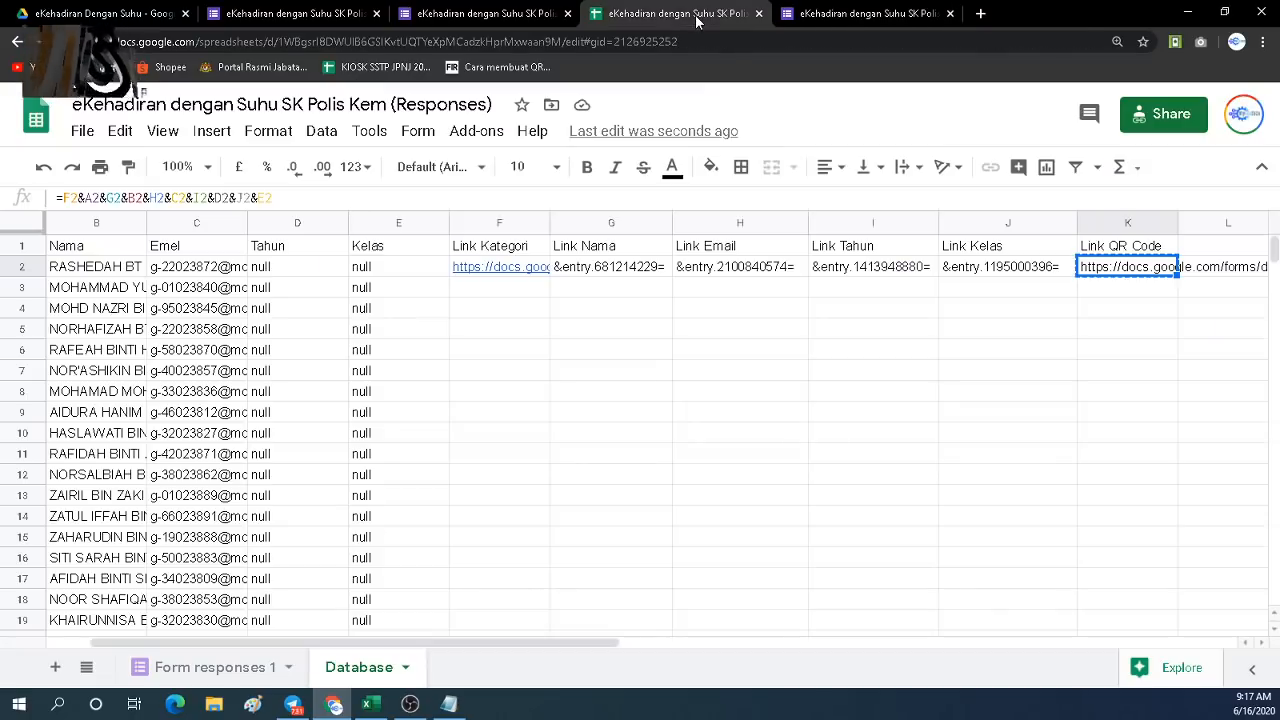
{"action": "key", "text": "ctrl+c"}
{"action": "left_click", "coordinate": [742, 312]}
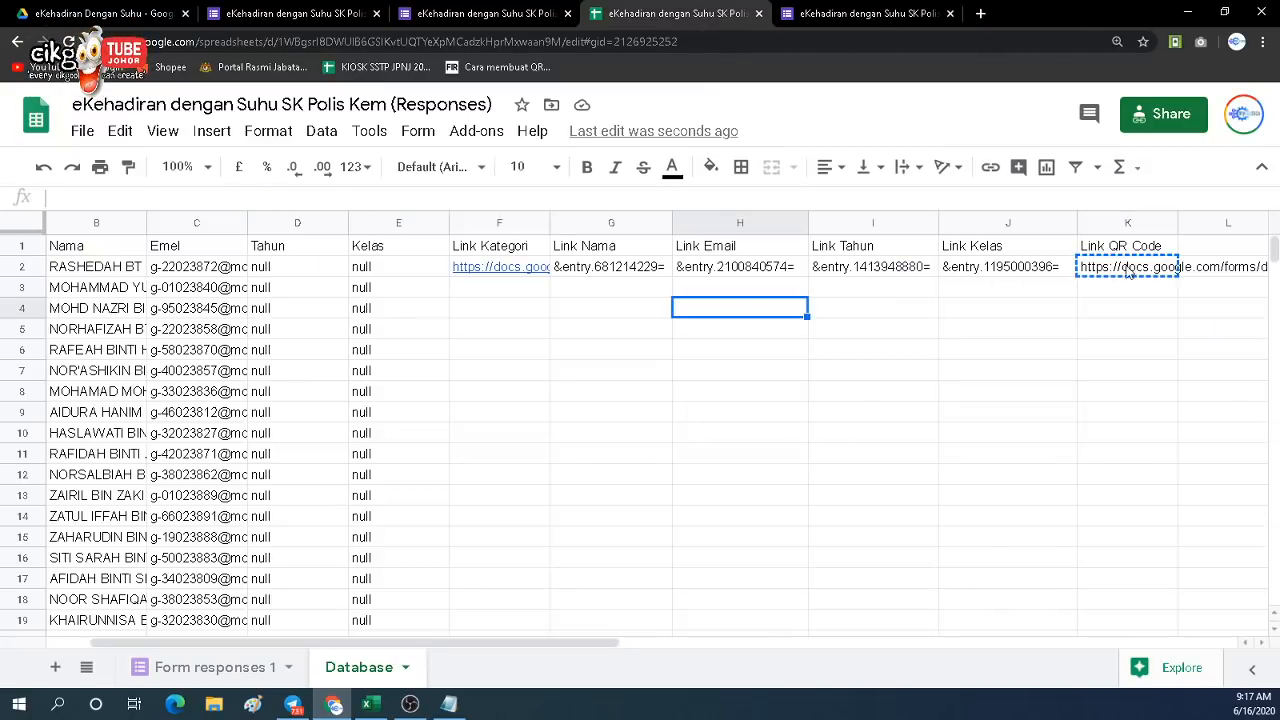
{"action": "left_click", "coordinate": [513, 272]}
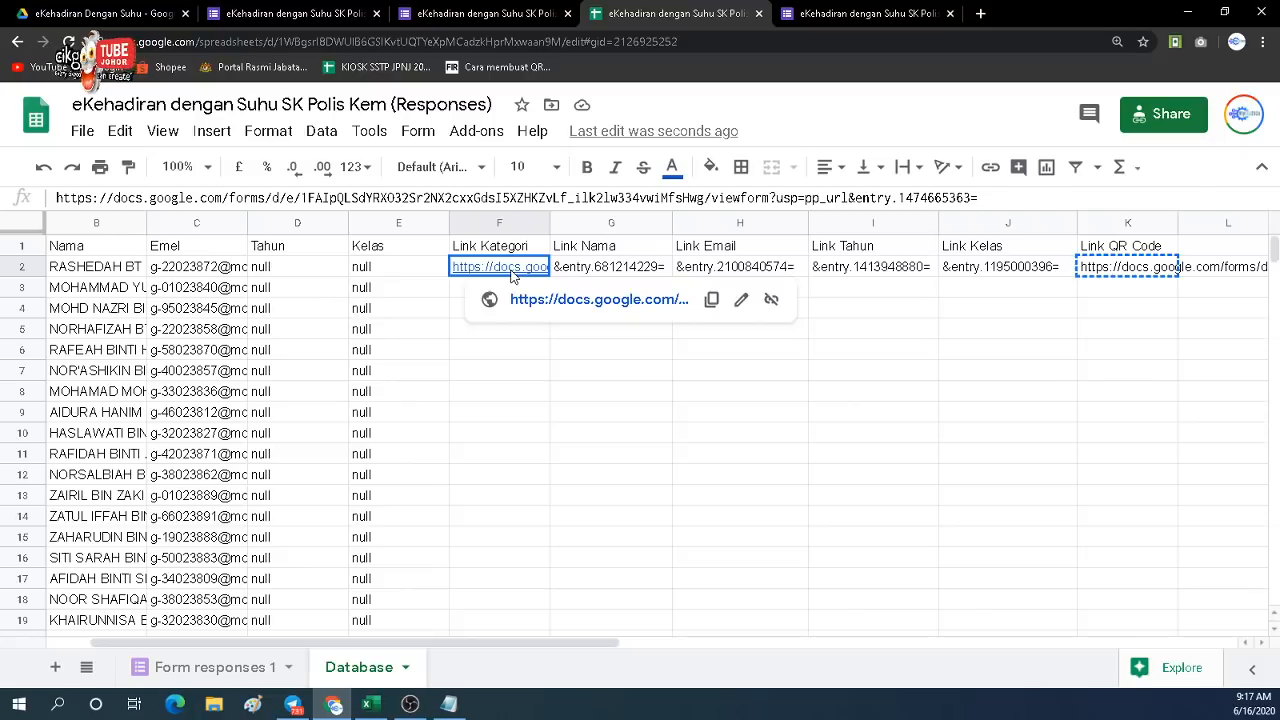
{"action": "left_click_drag", "start_coordinate": [513, 272], "coordinate": [1152, 430]}
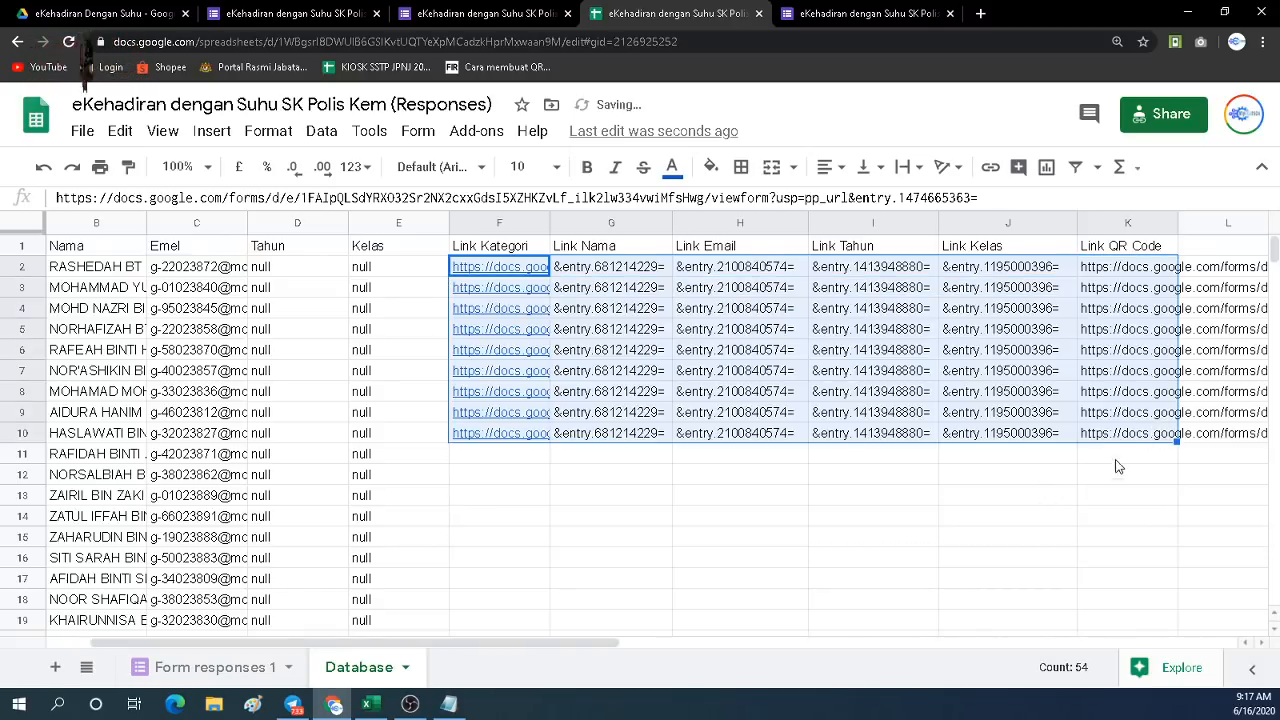
Open K10's QR link in the form tab to confirm it pre-fills the form.
{"action": "left_click", "coordinate": [1121, 440]}
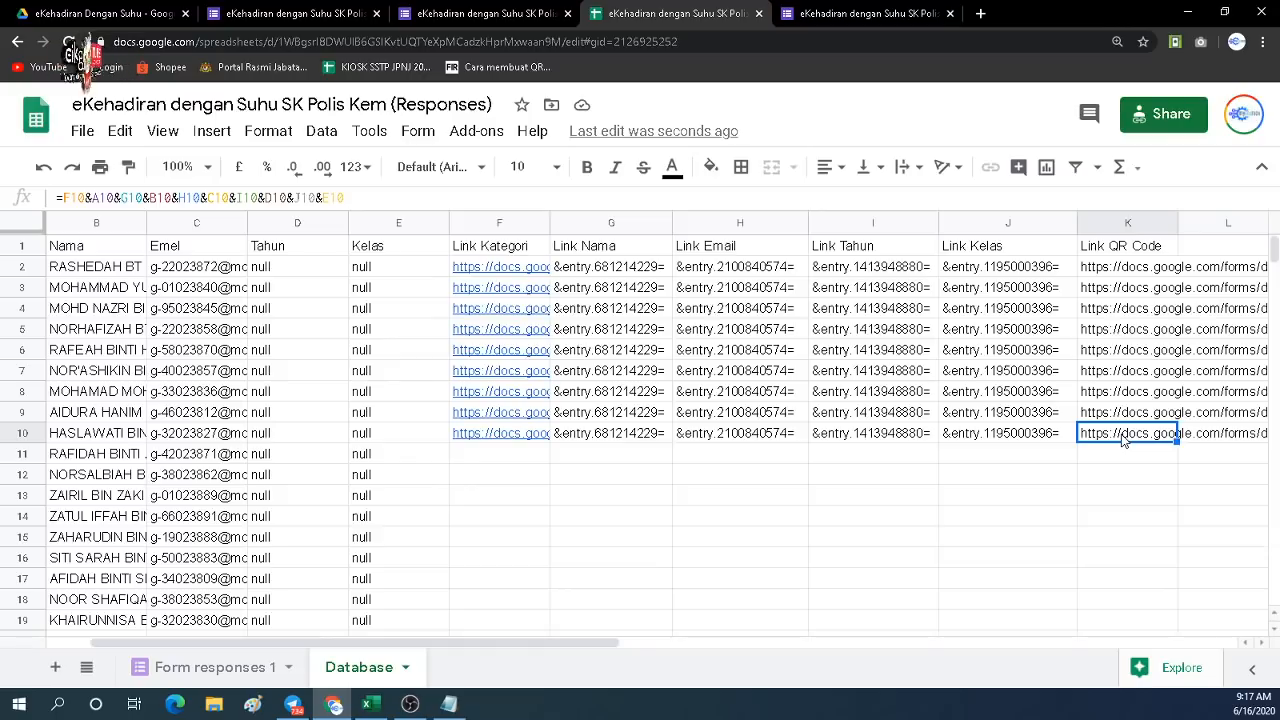
{"action": "key", "text": "ctrl+c"}
{"action": "left_click", "coordinate": [836, 18]}
{"action": "left_click", "coordinate": [779, 46]}
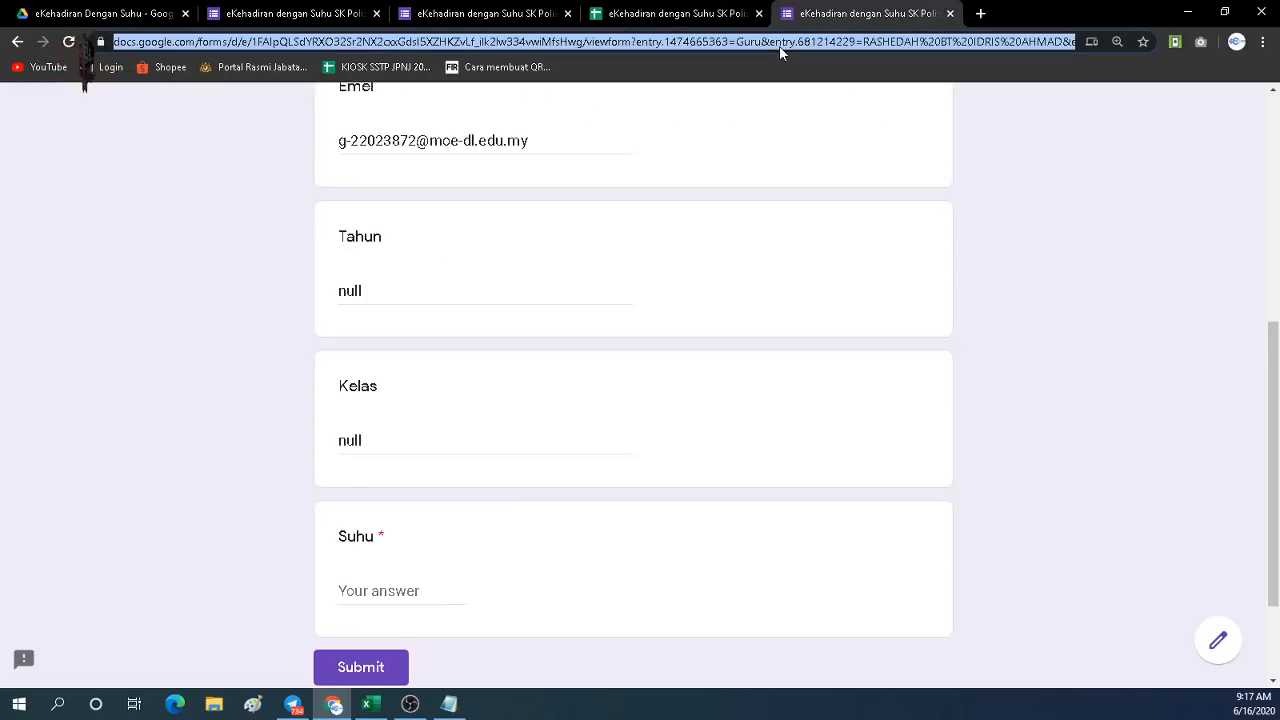
{"action": "key", "text": "ctrl+v"}
{"action": "key", "text": "Return"}
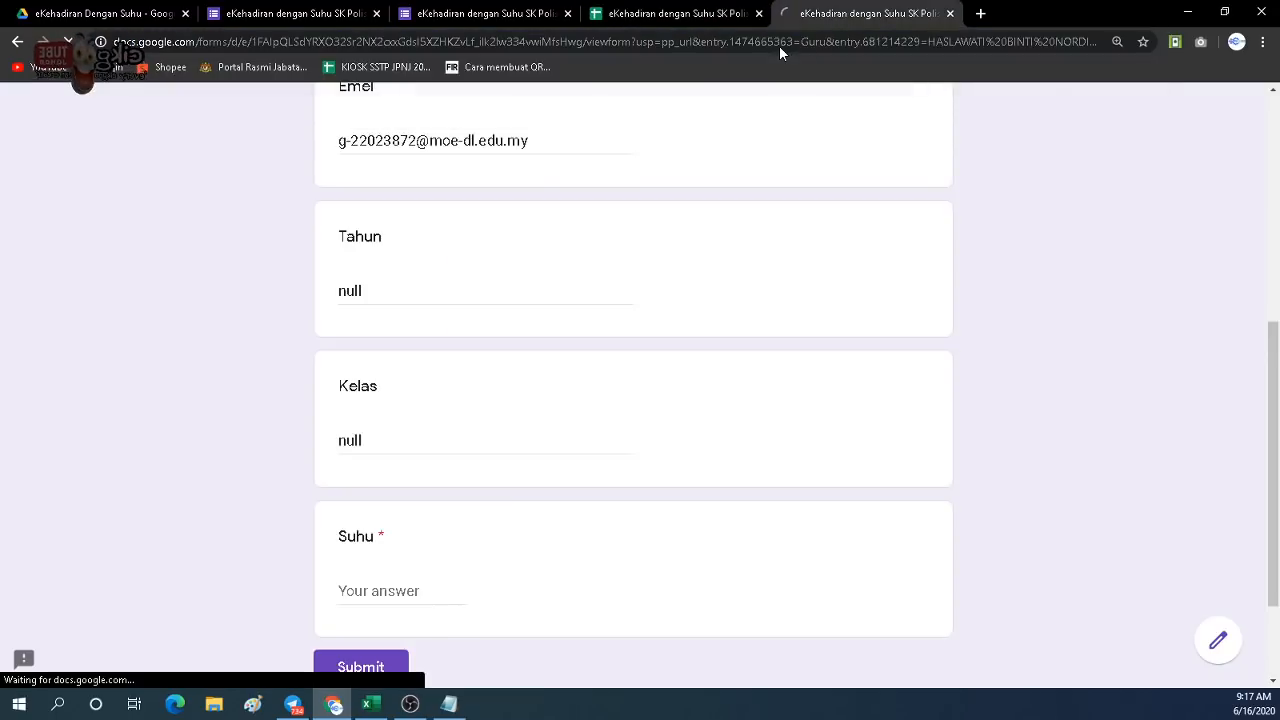
{"action": "scroll", "coordinate": [397, 487], "scroll_direction": "down", "scroll_amount": 6}
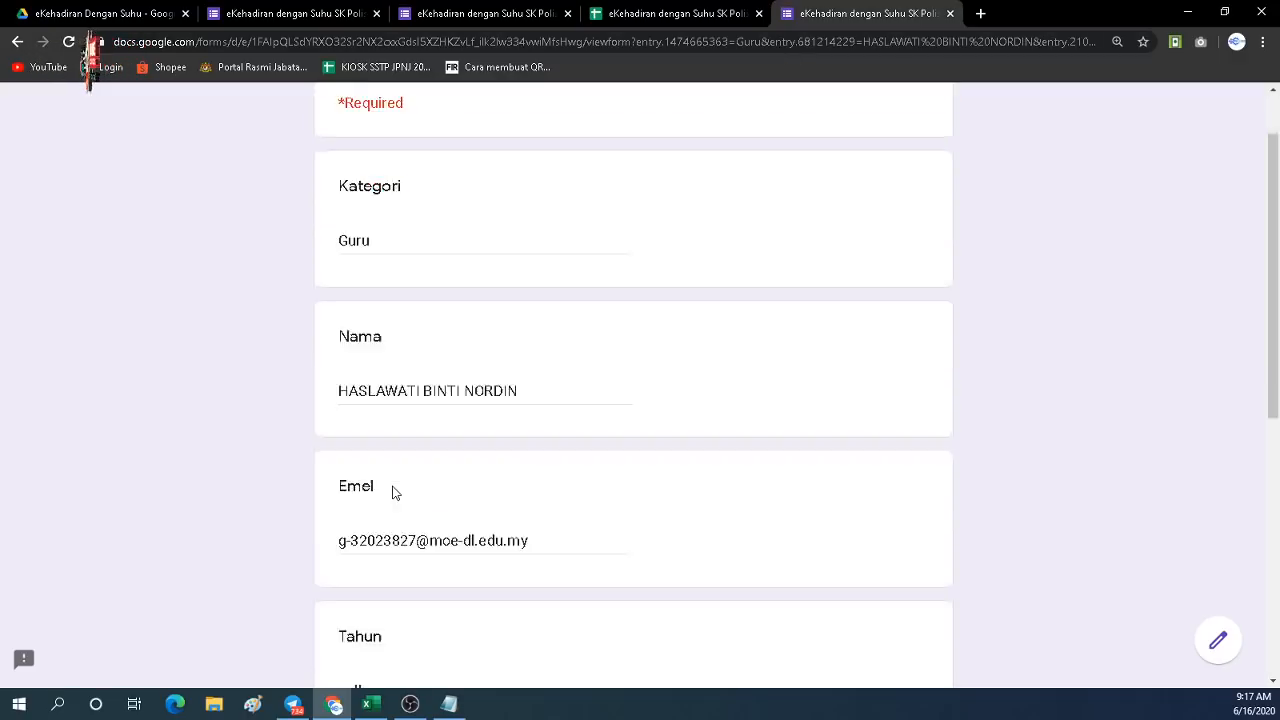
{"action": "left_click", "coordinate": [648, 13]}
{"action": "left_click", "coordinate": [782, 476]}
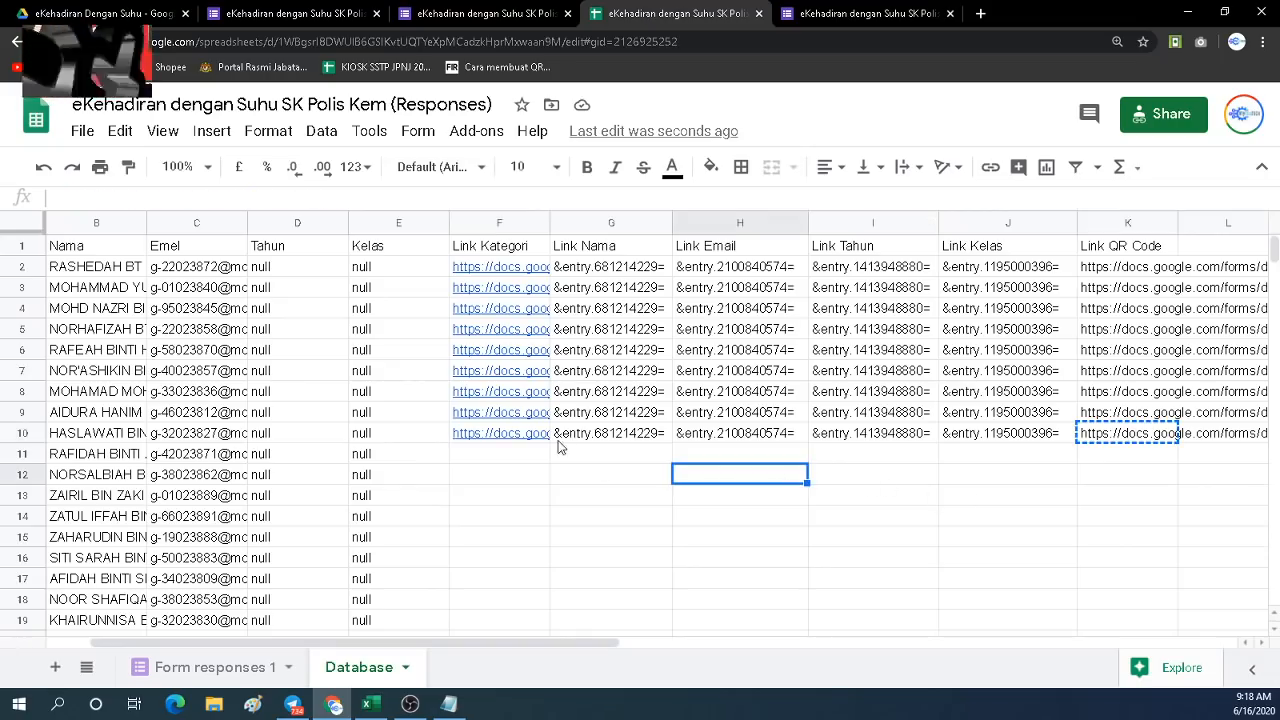
Fill the F10:K10 link formulas down to row 820.
{"action": "mouse_move", "coordinate": [525, 435]}
{"action": "left_mouse_down"}
{"action": "mouse_move", "coordinate": [1236, 435]}
{"action": "mouse_move", "coordinate": [963, 437]}
{"action": "mouse_move", "coordinate": [975, 650]}
{"action": "mouse_move", "coordinate": [905, 620]}
{"action": "left_mouse_up"}
{"action": "left_click_drag", "start_coordinate": [953, 440], "coordinate": [954, 416]}
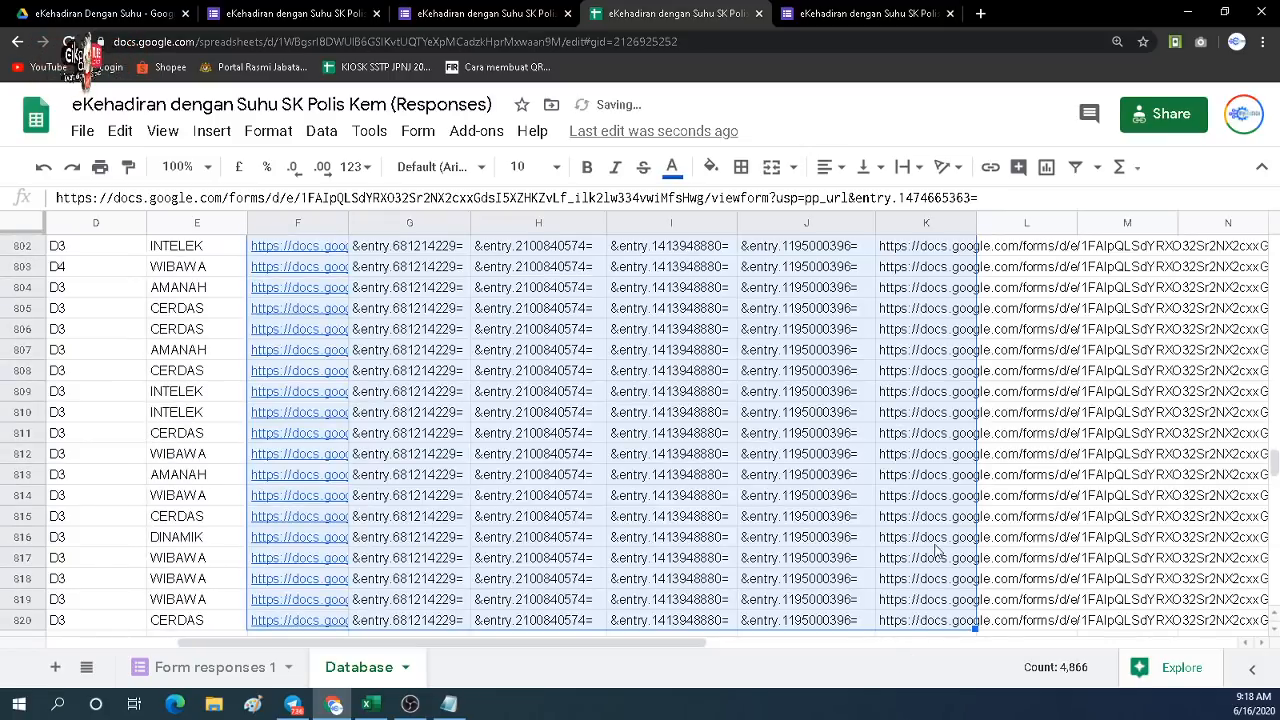
{"action": "left_click", "coordinate": [932, 548]}
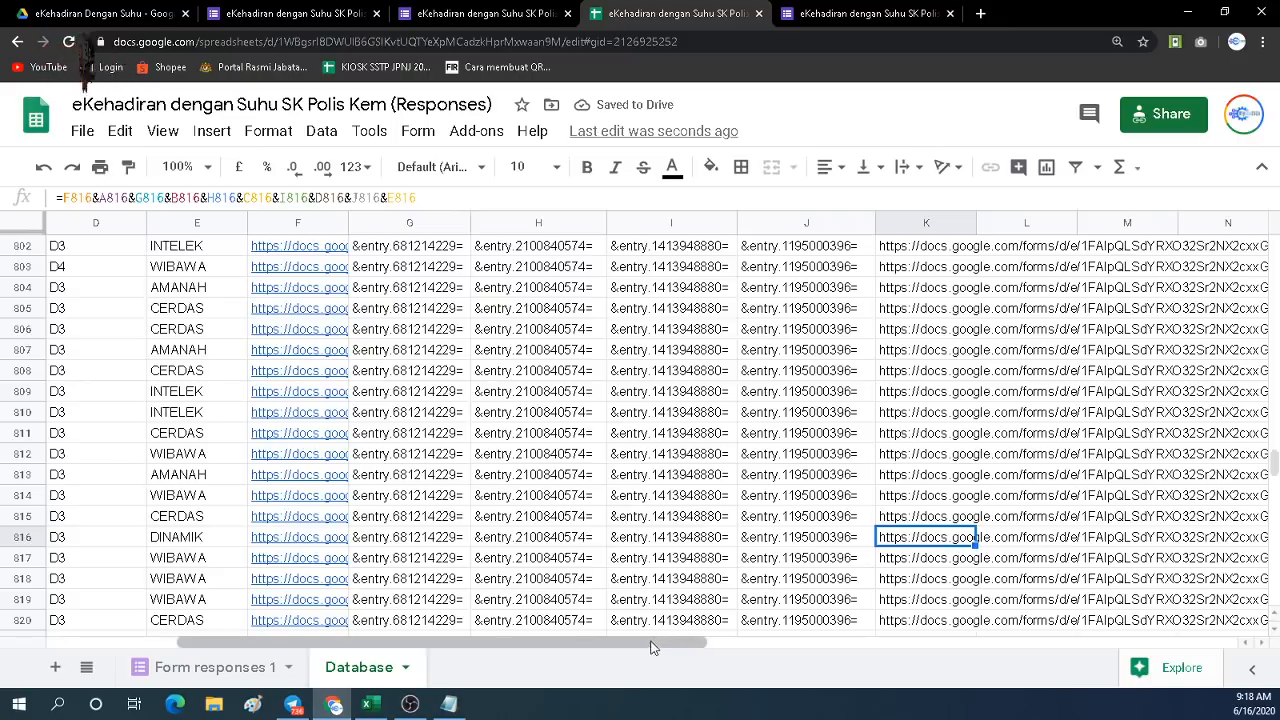
{"action": "left_click_drag", "start_coordinate": [652, 648], "coordinate": [578, 650]}
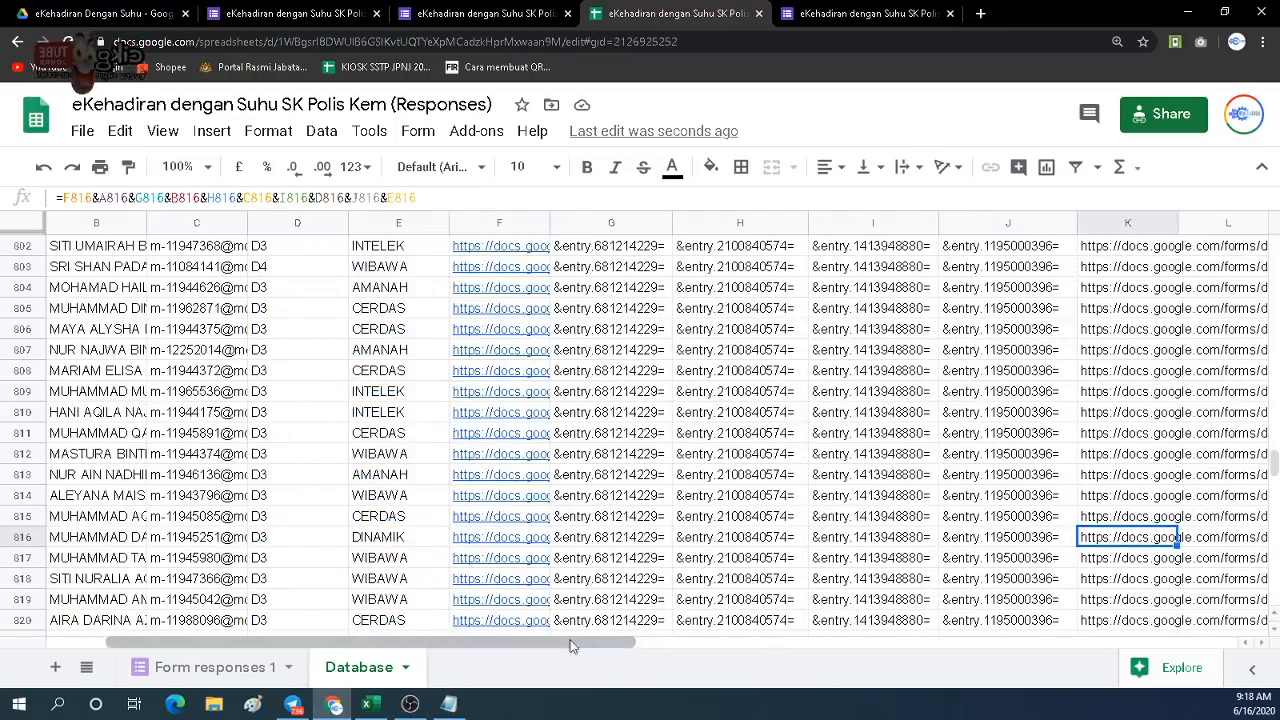
Check row 816's name, email and link parts, then copy its QR link from K816.
{"action": "left_click", "coordinate": [135, 539]}
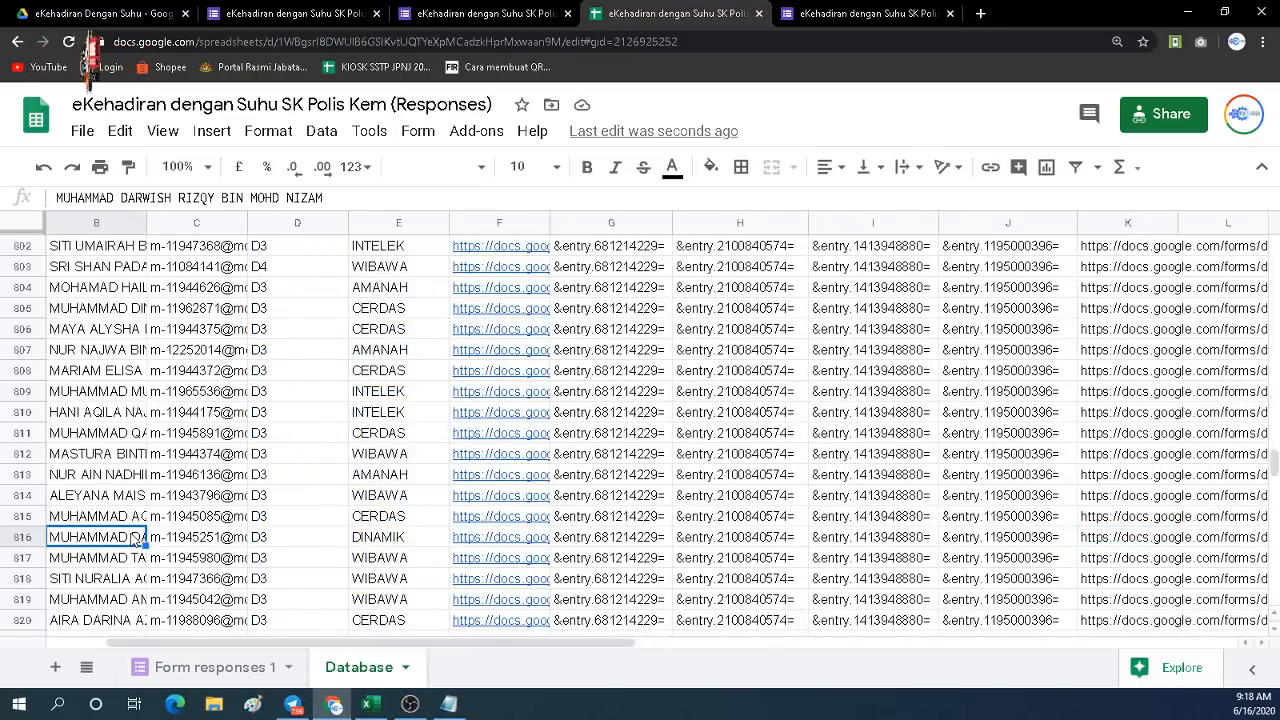
{"action": "left_click", "coordinate": [659, 545]}
{"action": "left_click", "coordinate": [790, 545]}
{"action": "left_click", "coordinate": [905, 548]}
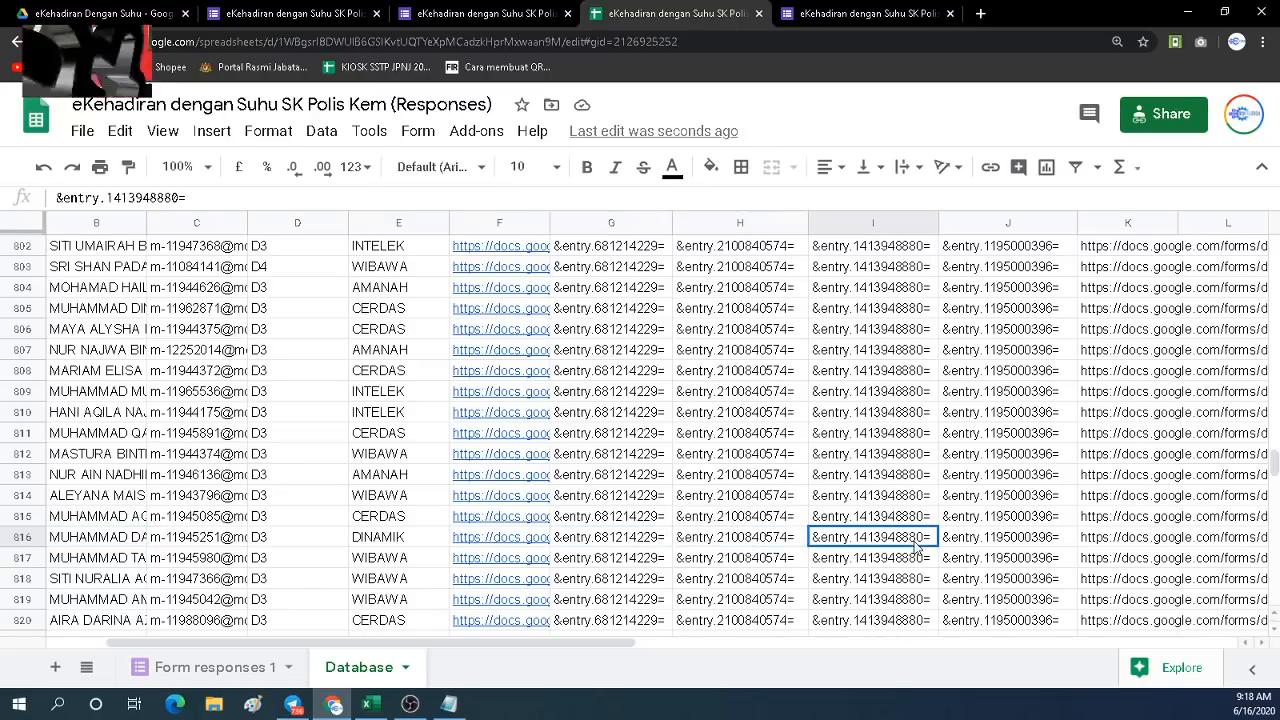
{"action": "left_click", "coordinate": [1005, 548]}
{"action": "left_click", "coordinate": [1112, 546]}
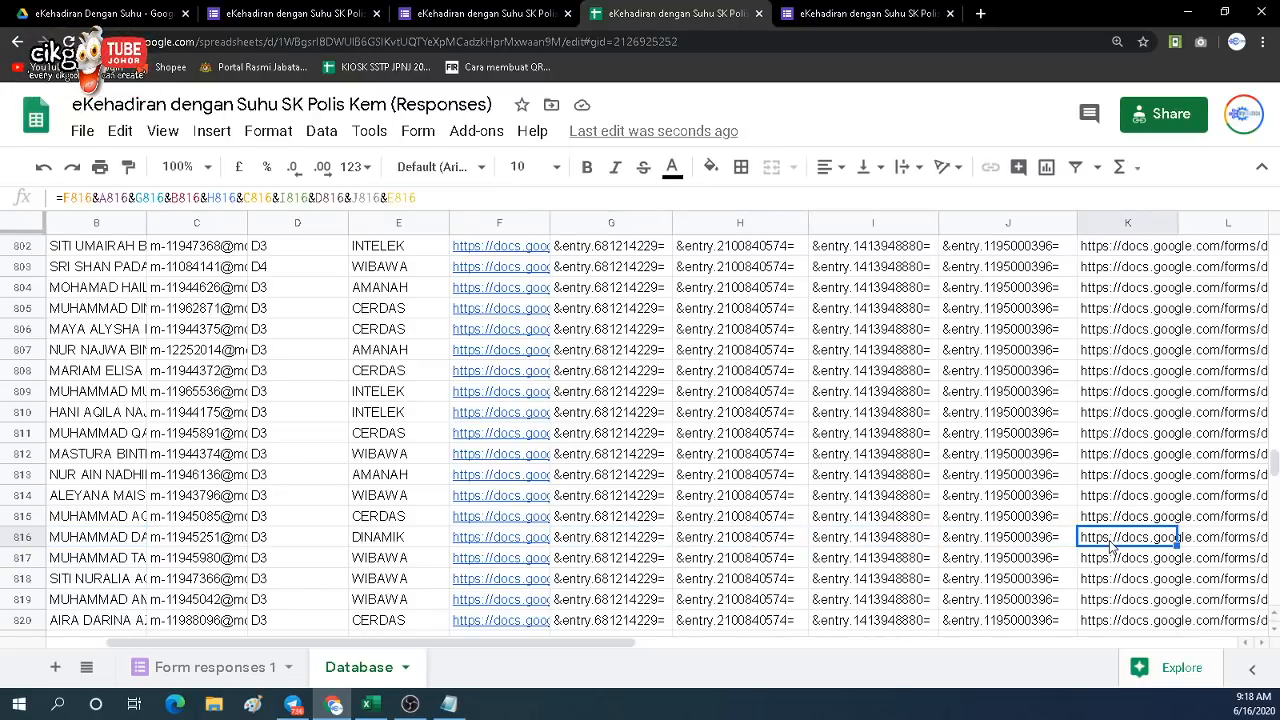
{"action": "key", "text": "ctrl+c"}
Load K816's link in the form tab, pre-filling Murid, the student's name, email, D3 and DINAMIK.
{"action": "left_click", "coordinate": [848, 10]}
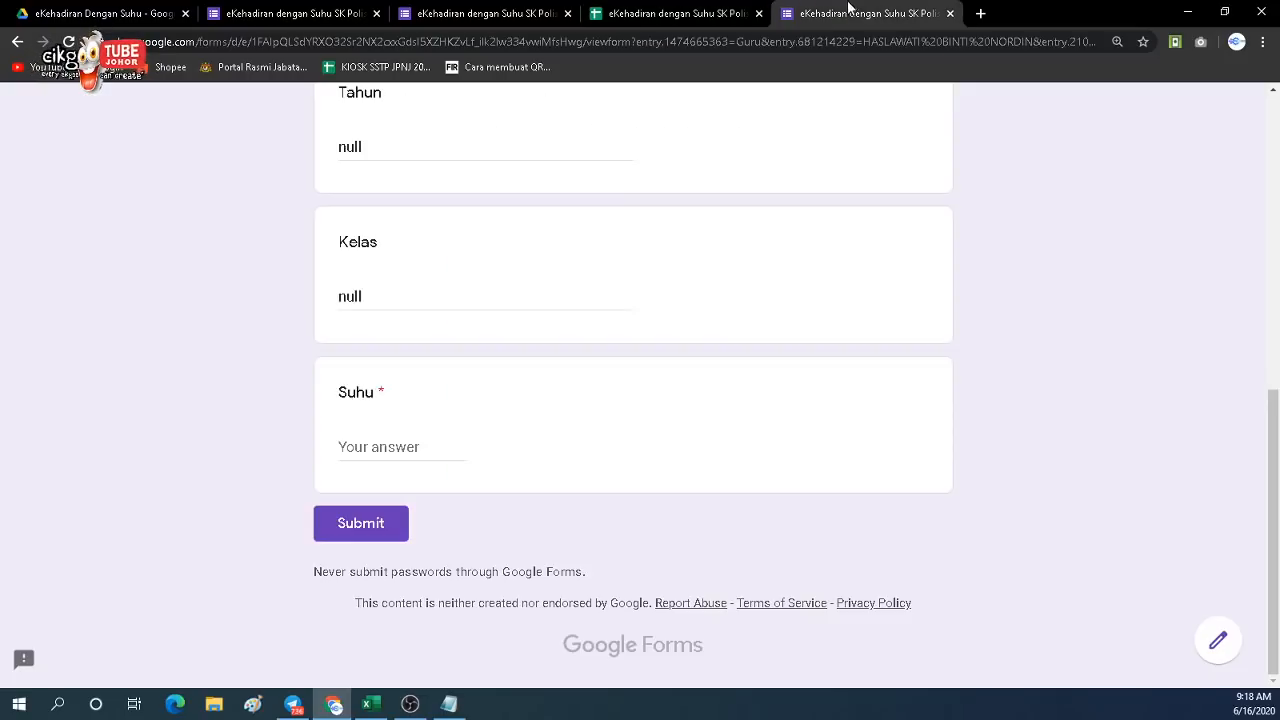
{"action": "left_click", "coordinate": [812, 42]}
{"action": "key", "text": "ctrl+v"}
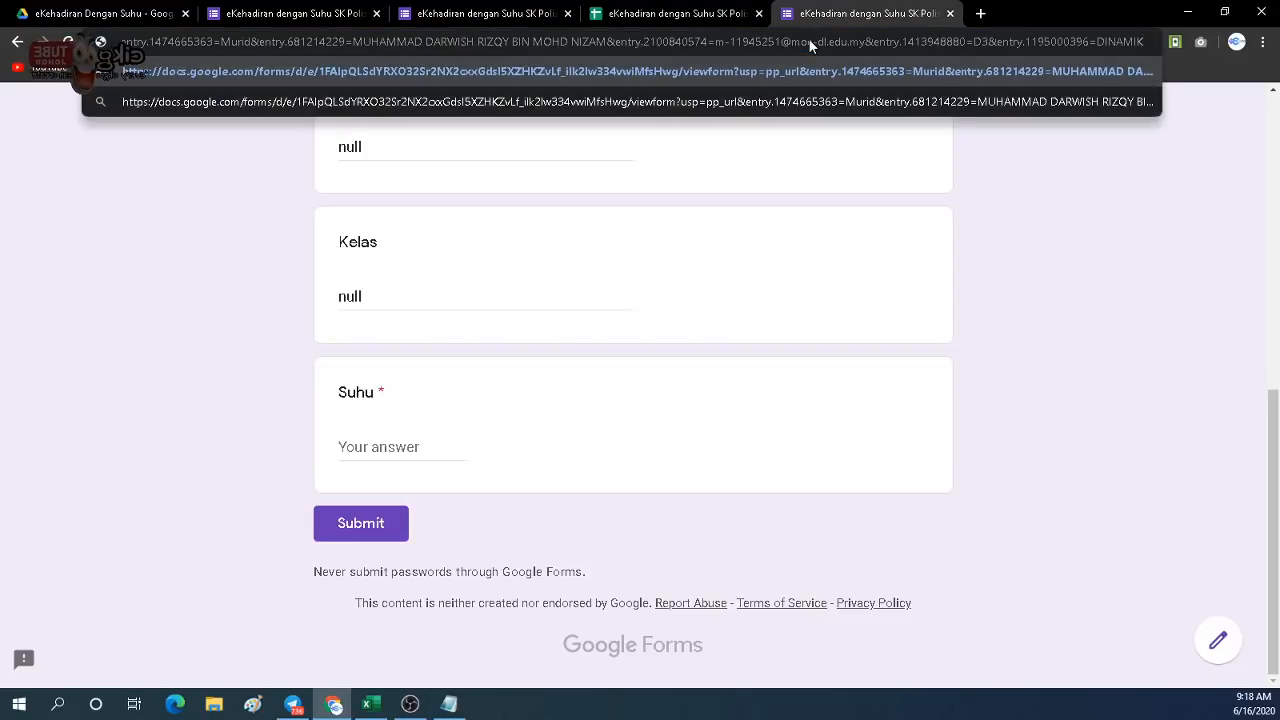
{"action": "key", "text": "Return"}
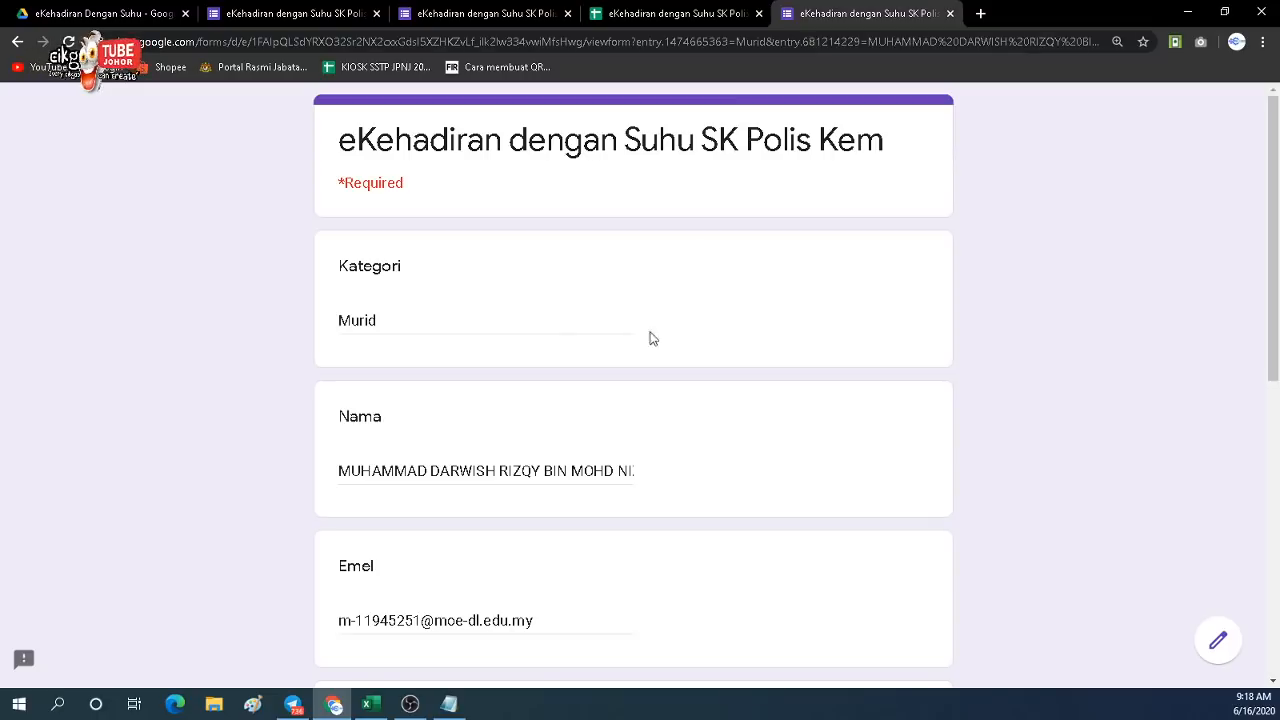
{"action": "scroll", "coordinate": [520, 451], "scroll_direction": "down", "scroll_amount": 6}
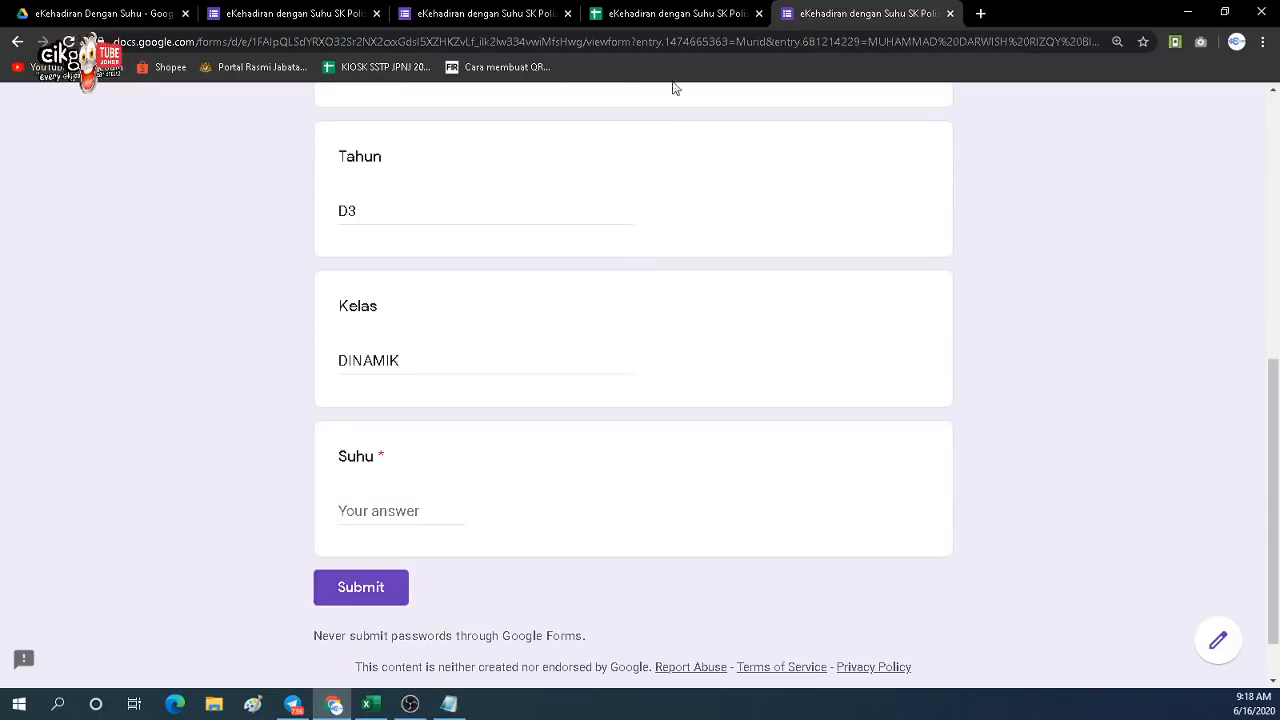
{"action": "left_click", "coordinate": [665, 20]}
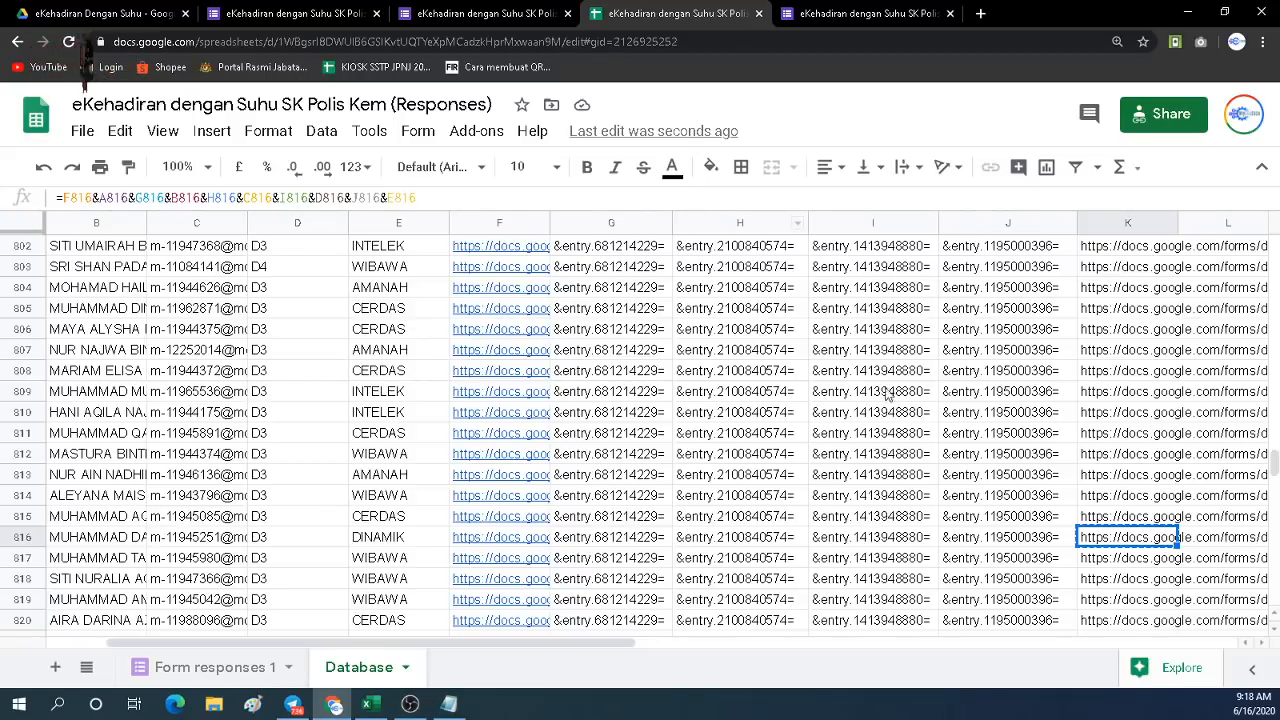
Inspect the sheet's data by selecting and clearing blocks of rows, including rows from 151 down.
{"action": "scroll", "coordinate": [1086, 385], "scroll_direction": "up", "scroll_amount": 3}
{"action": "scroll", "coordinate": [963, 386], "scroll_direction": "up", "scroll_amount": 7}
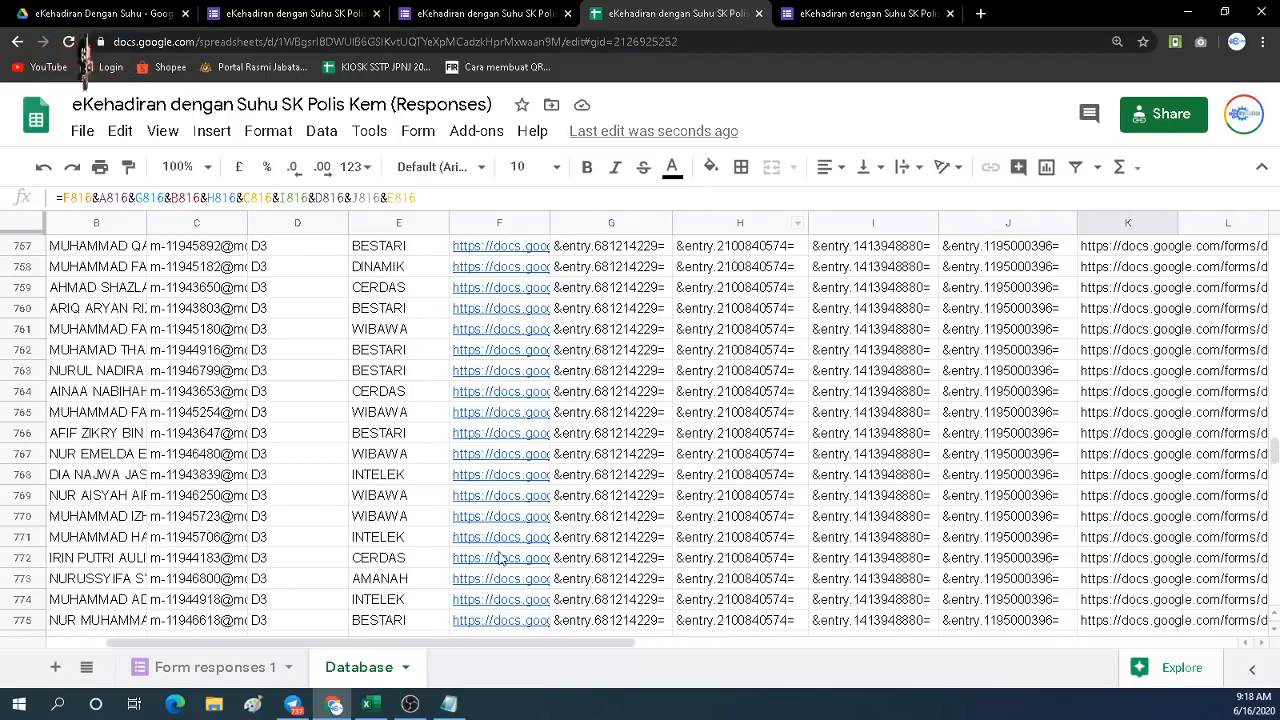
{"action": "left_click_drag", "start_coordinate": [465, 647], "coordinate": [372, 636]}
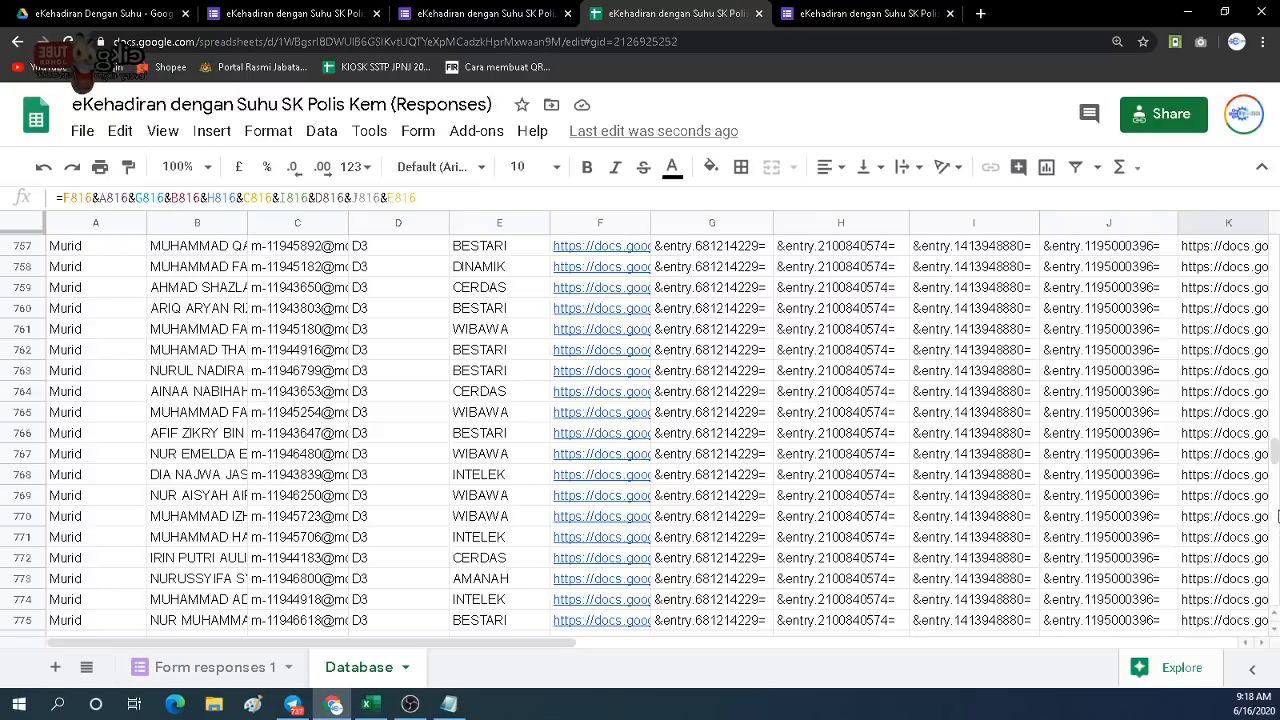
{"action": "left_click_drag", "start_coordinate": [1276, 452], "coordinate": [1277, 220]}
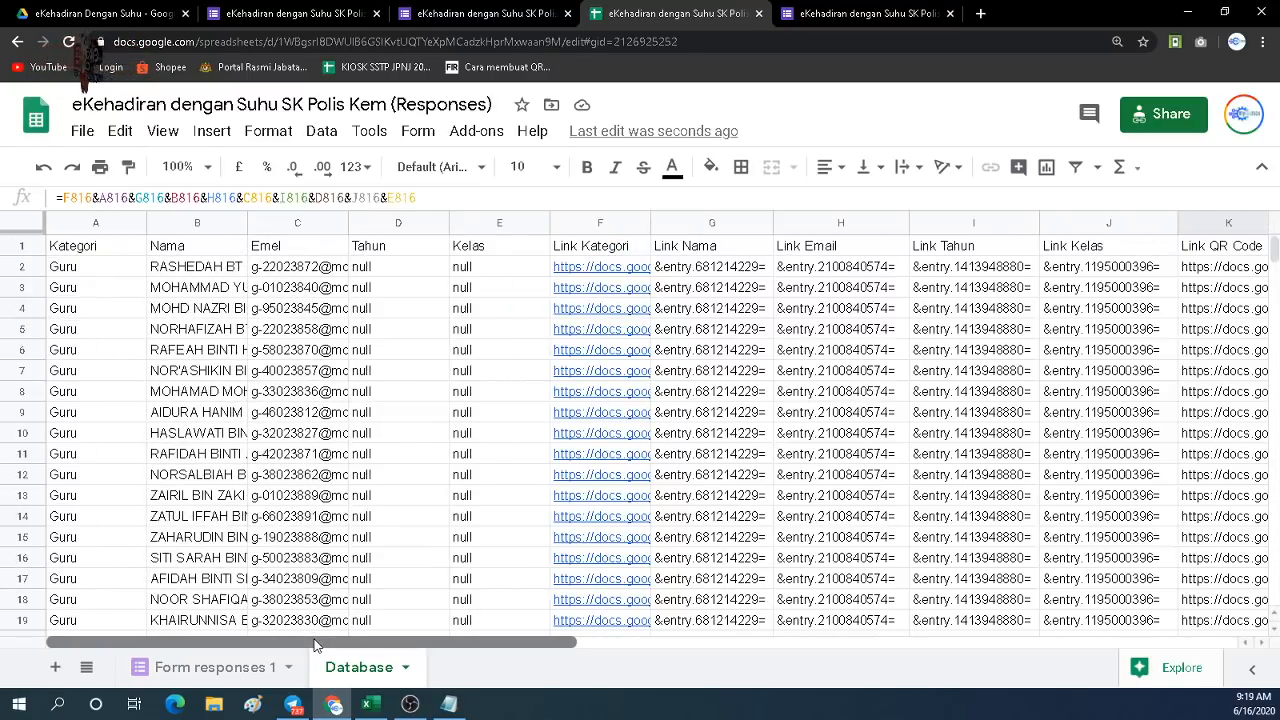
{"action": "left_click_drag", "start_coordinate": [314, 645], "coordinate": [88, 662]}
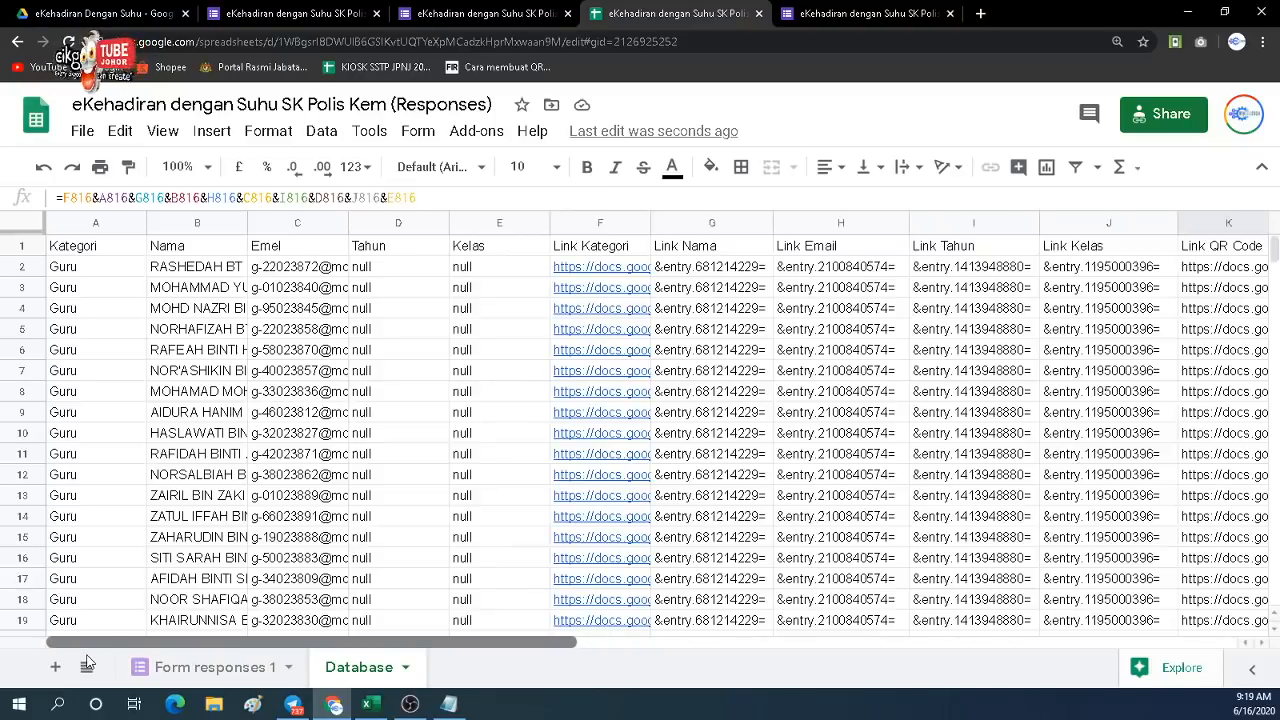
{"action": "scroll", "coordinate": [368, 485], "scroll_direction": "down", "scroll_amount": 2}
{"action": "scroll", "coordinate": [368, 465], "scroll_direction": "up", "scroll_amount": 2}
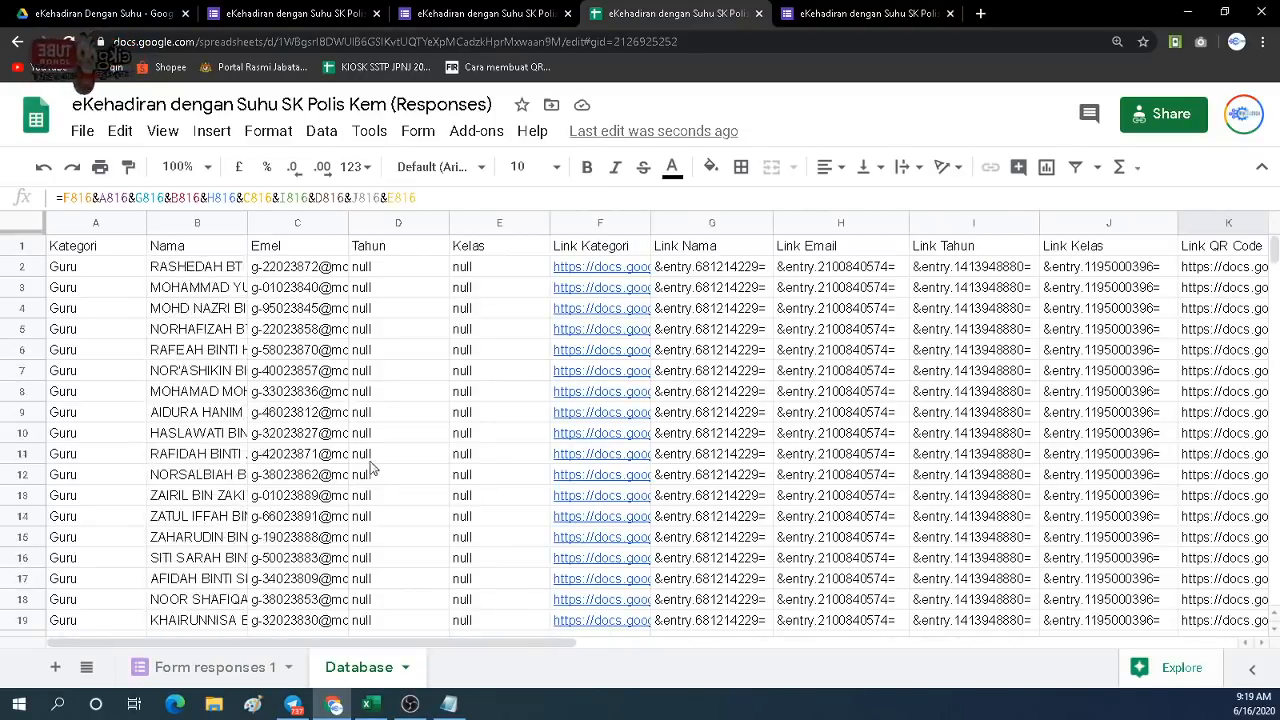
{"action": "left_click", "coordinate": [30, 250]}
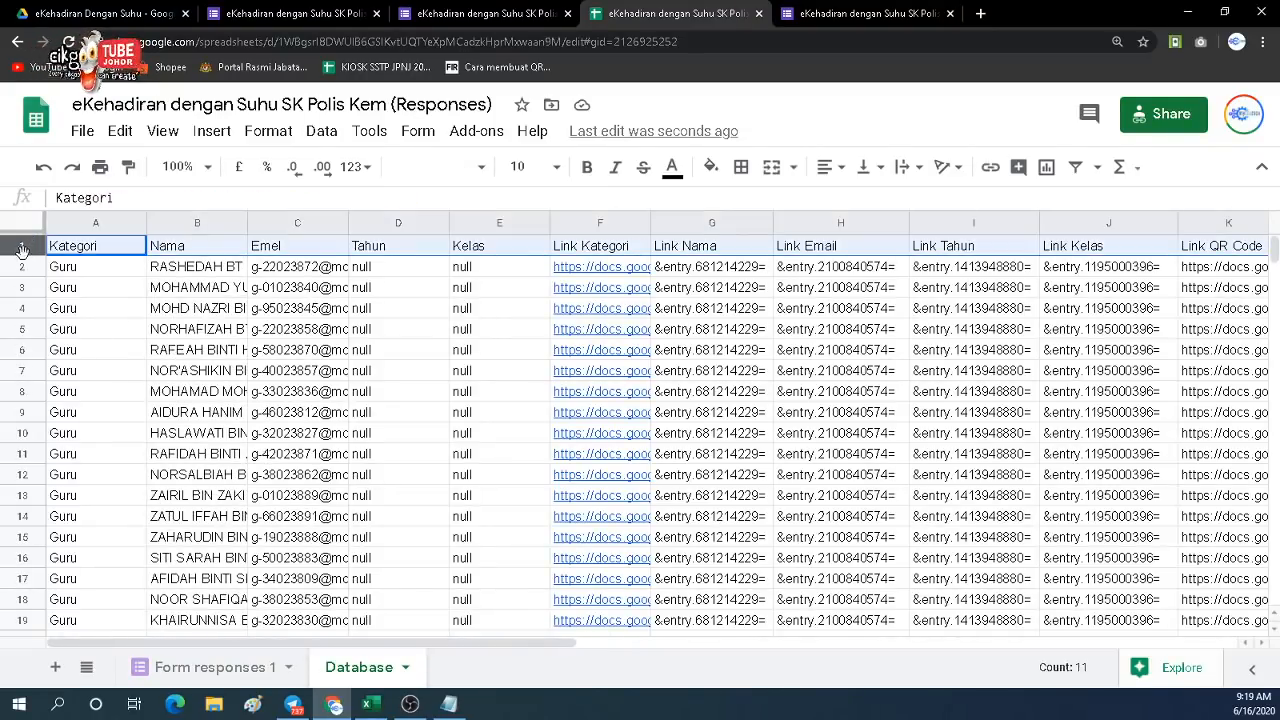
{"action": "left_click_drag", "start_coordinate": [24, 276], "coordinate": [109, 581]}
{"action": "scroll", "coordinate": [130, 570], "scroll_direction": "down", "scroll_amount": 6}
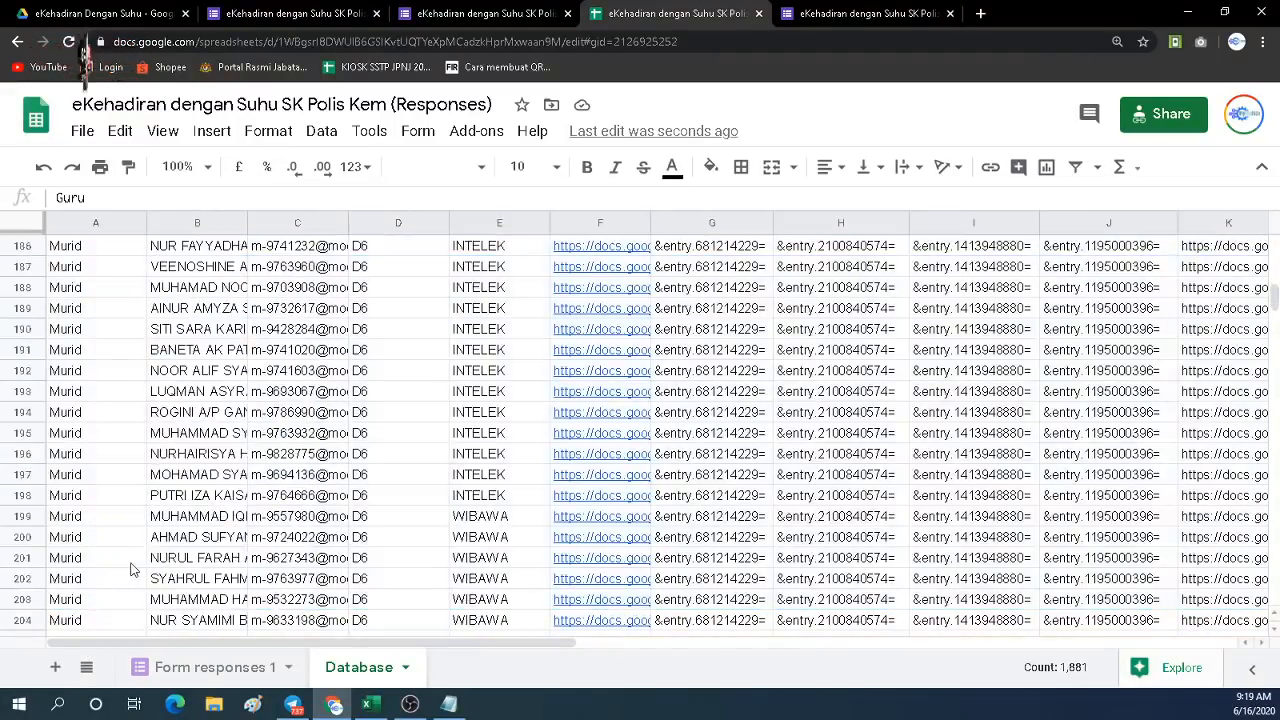
{"action": "scroll", "coordinate": [137, 563], "scroll_direction": "up", "scroll_amount": 5}
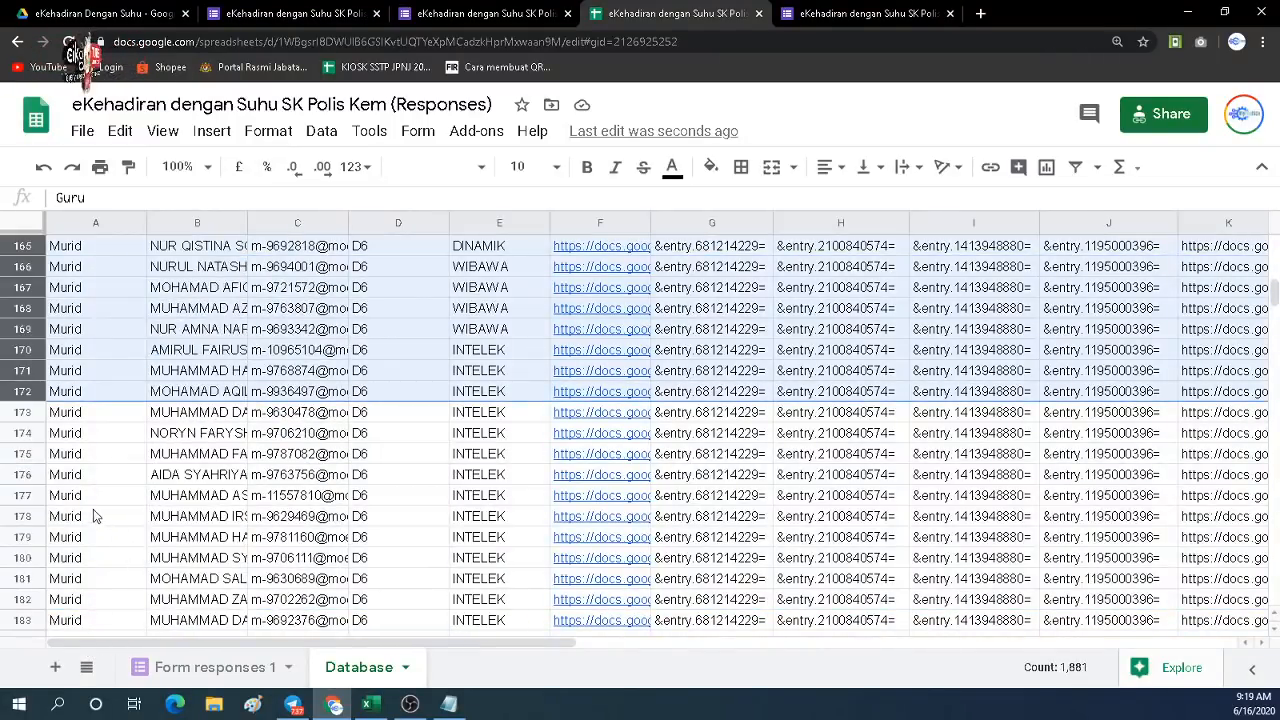
{"action": "scroll", "coordinate": [90, 512], "scroll_direction": "up", "scroll_amount": 2}
{"action": "scroll", "coordinate": [90, 512], "scroll_direction": "up", "scroll_amount": 2}
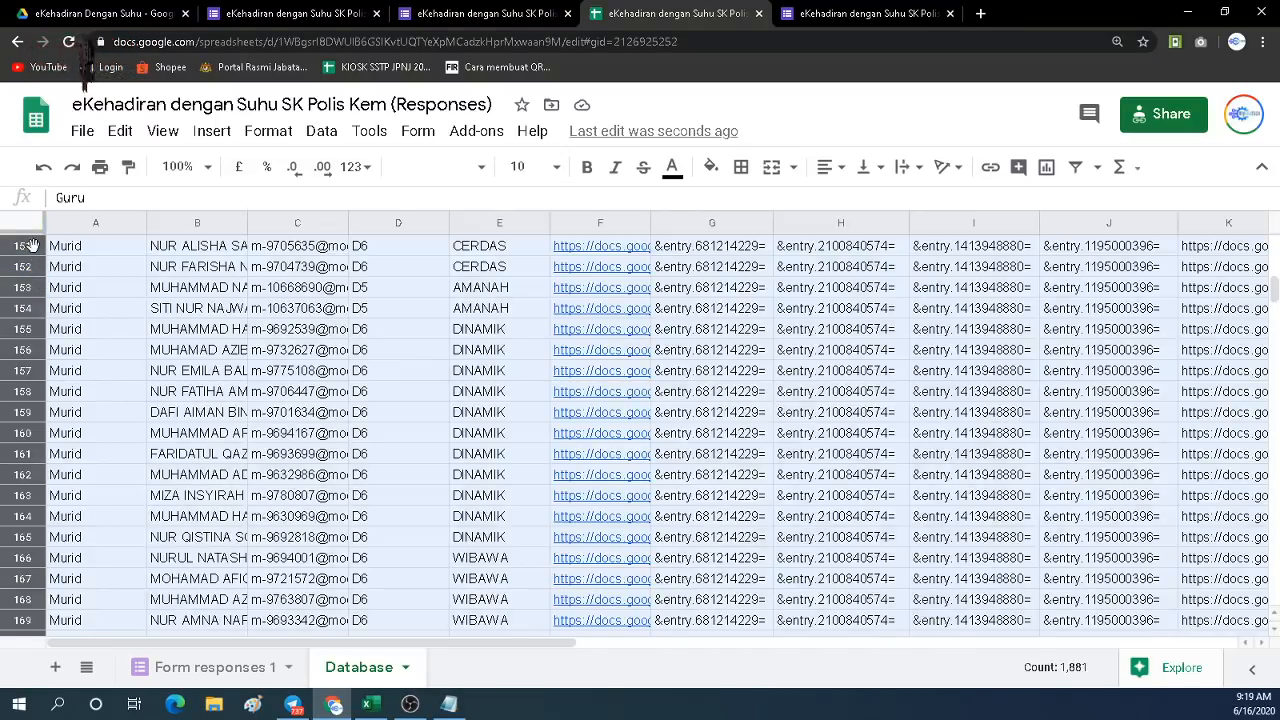
{"action": "left_click", "coordinate": [97, 268]}
{"action": "left_click_drag", "start_coordinate": [35, 255], "coordinate": [35, 650]}
{"action": "left_click_drag", "start_coordinate": [38, 714], "coordinate": [68, 676]}
{"action": "left_click", "coordinate": [160, 503]}
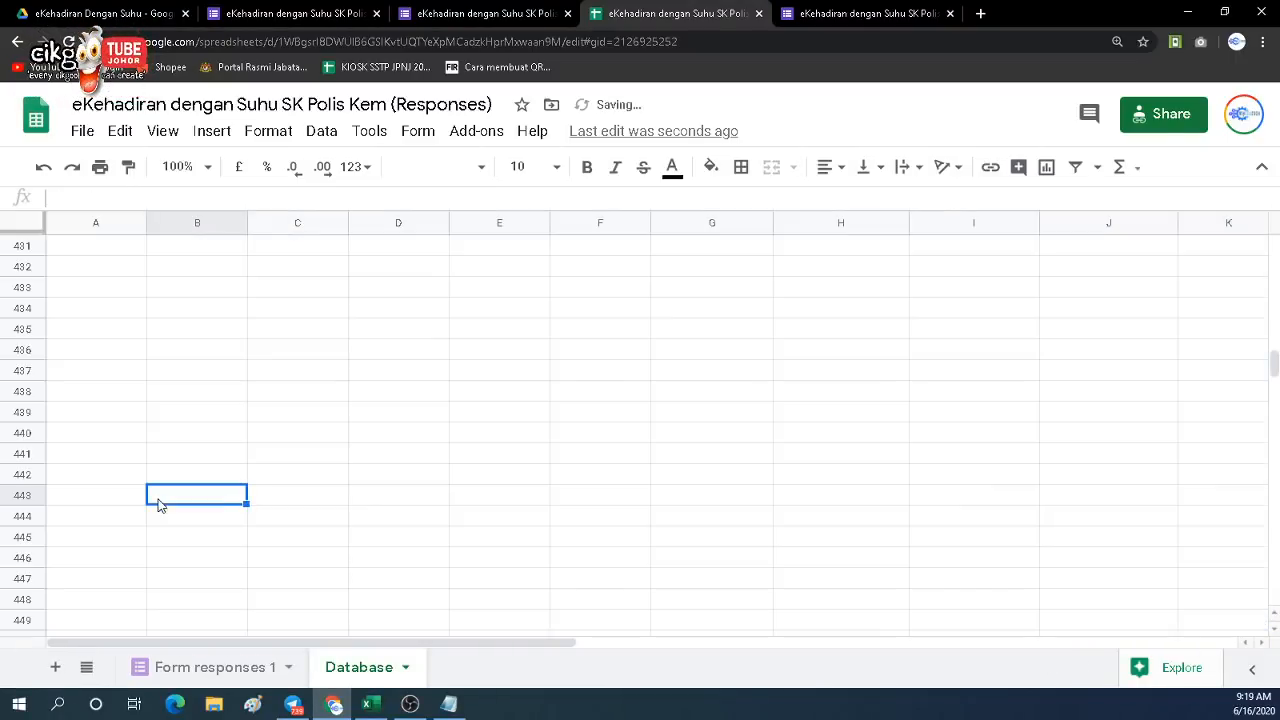
Set the Link QR Code column K's text wrapping to Clip.
{"action": "left_click_drag", "start_coordinate": [1273, 362], "coordinate": [1276, 242]}
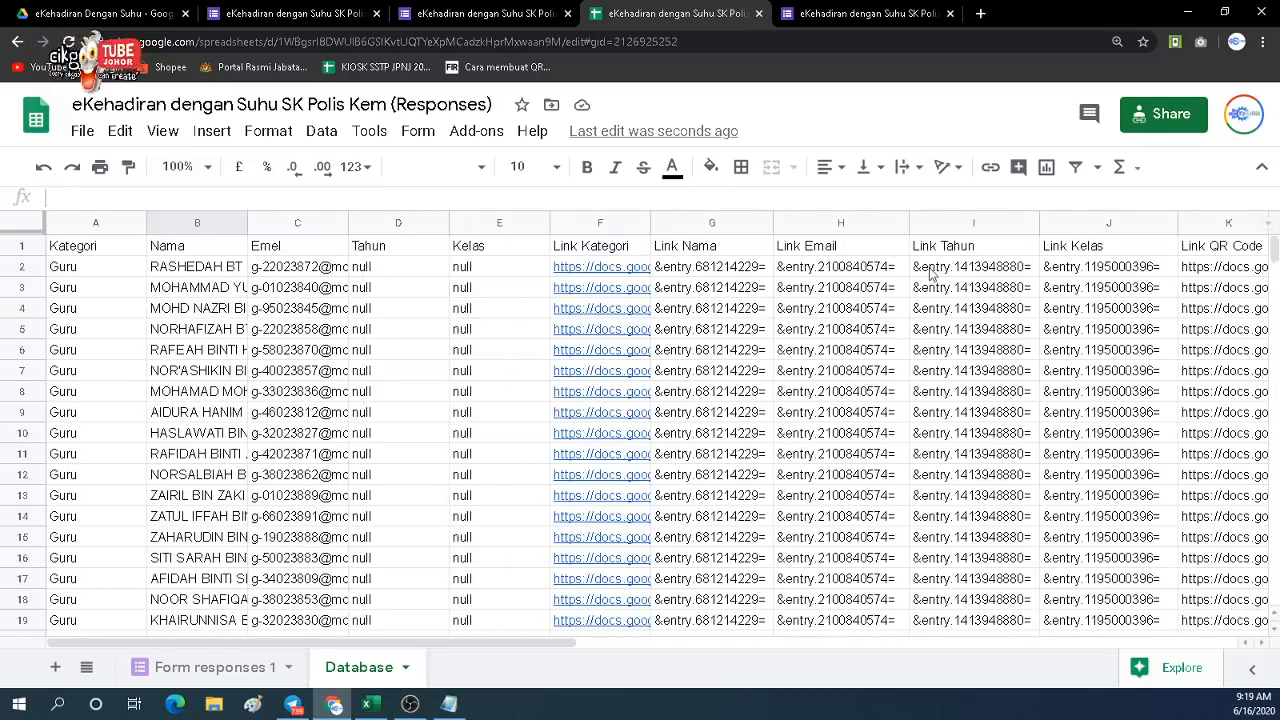
{"action": "left_click_drag", "start_coordinate": [423, 645], "coordinate": [710, 666]}
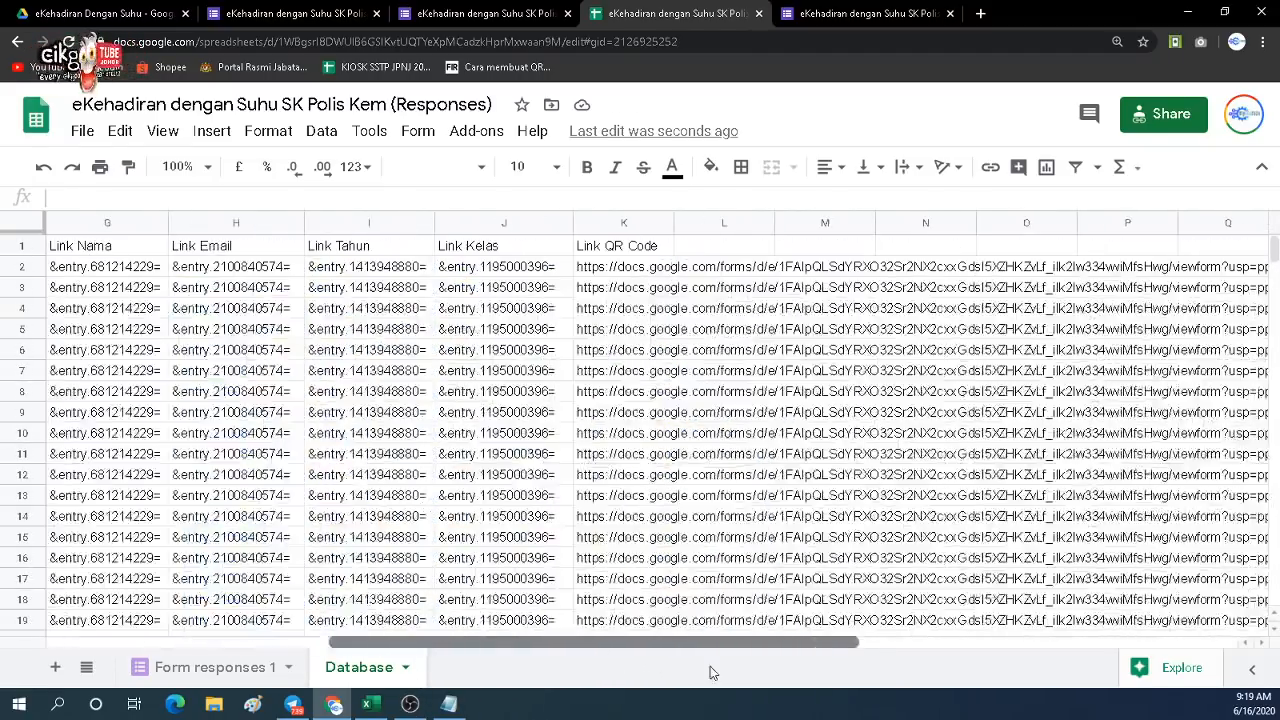
{"action": "left_click", "coordinate": [645, 270]}
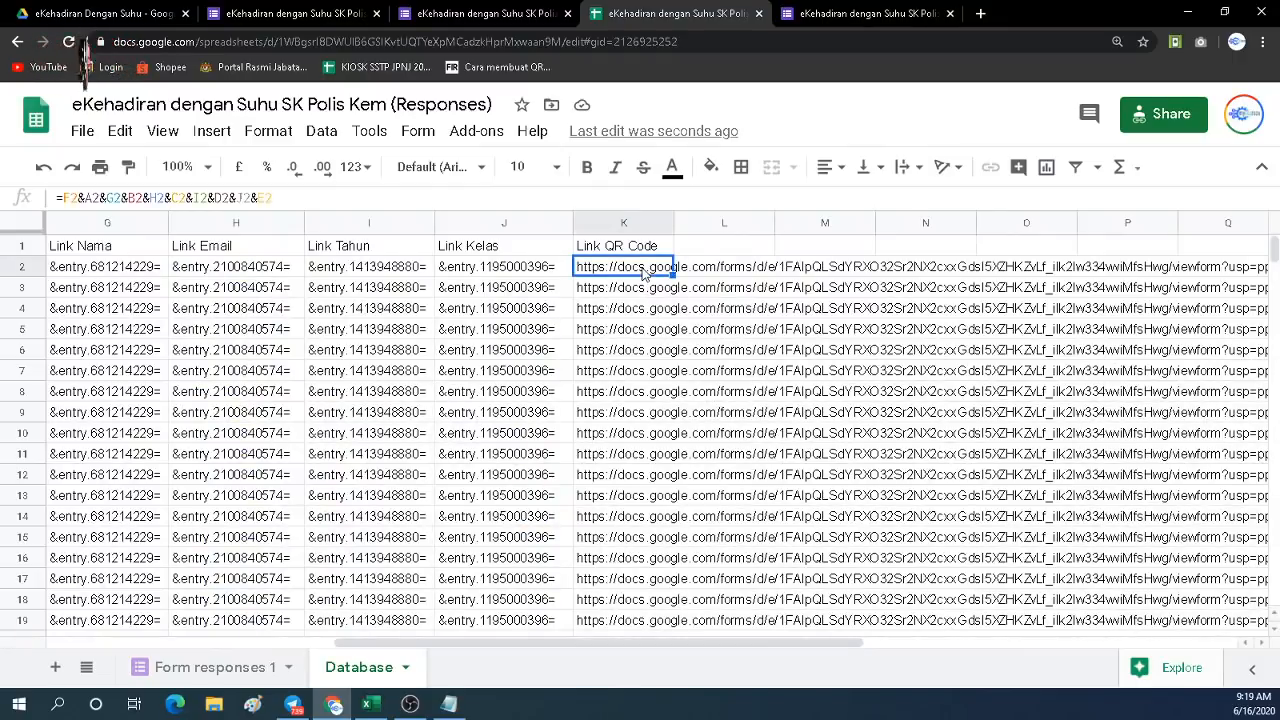
{"action": "left_click", "coordinate": [624, 223]}
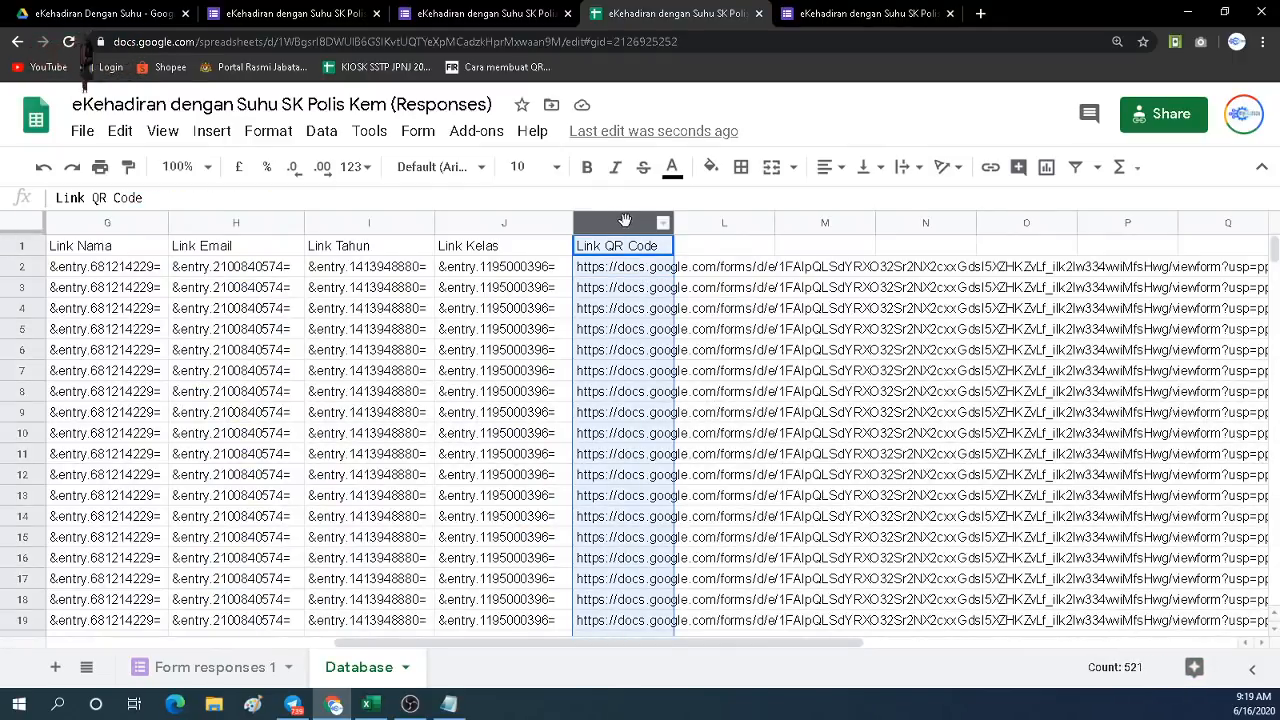
{"action": "left_click", "coordinate": [918, 168]}
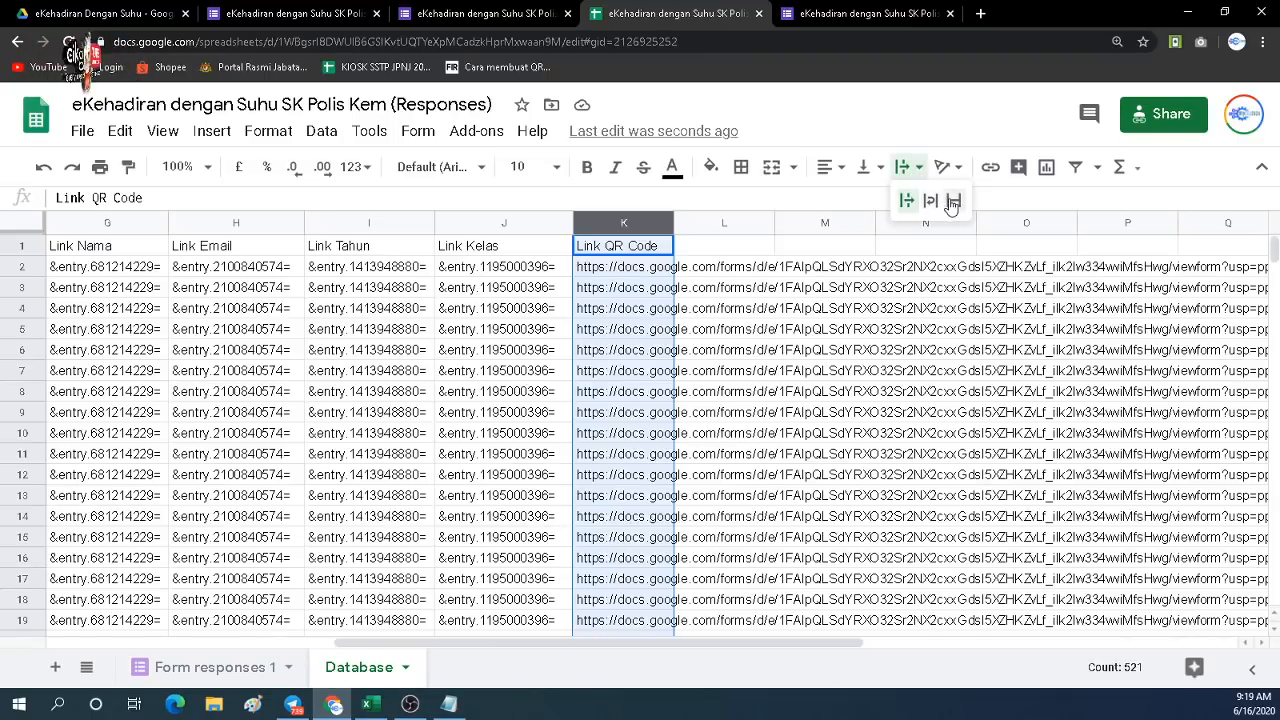
{"action": "left_click", "coordinate": [952, 200]}
{"action": "left_click", "coordinate": [792, 306]}
{"action": "left_click", "coordinate": [700, 272]}
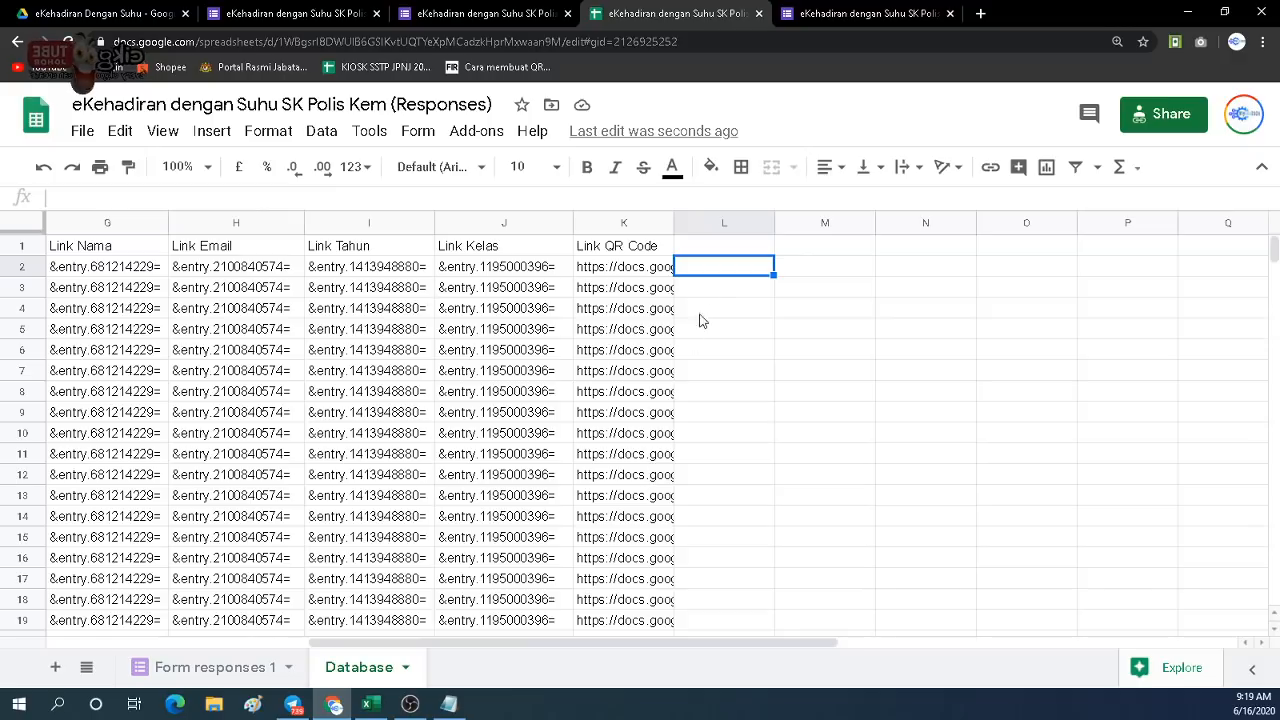
Enter the header 'QR' in cell L1.
{"action": "left_click", "coordinate": [723, 250]}
{"action": "type", "text": "R"}
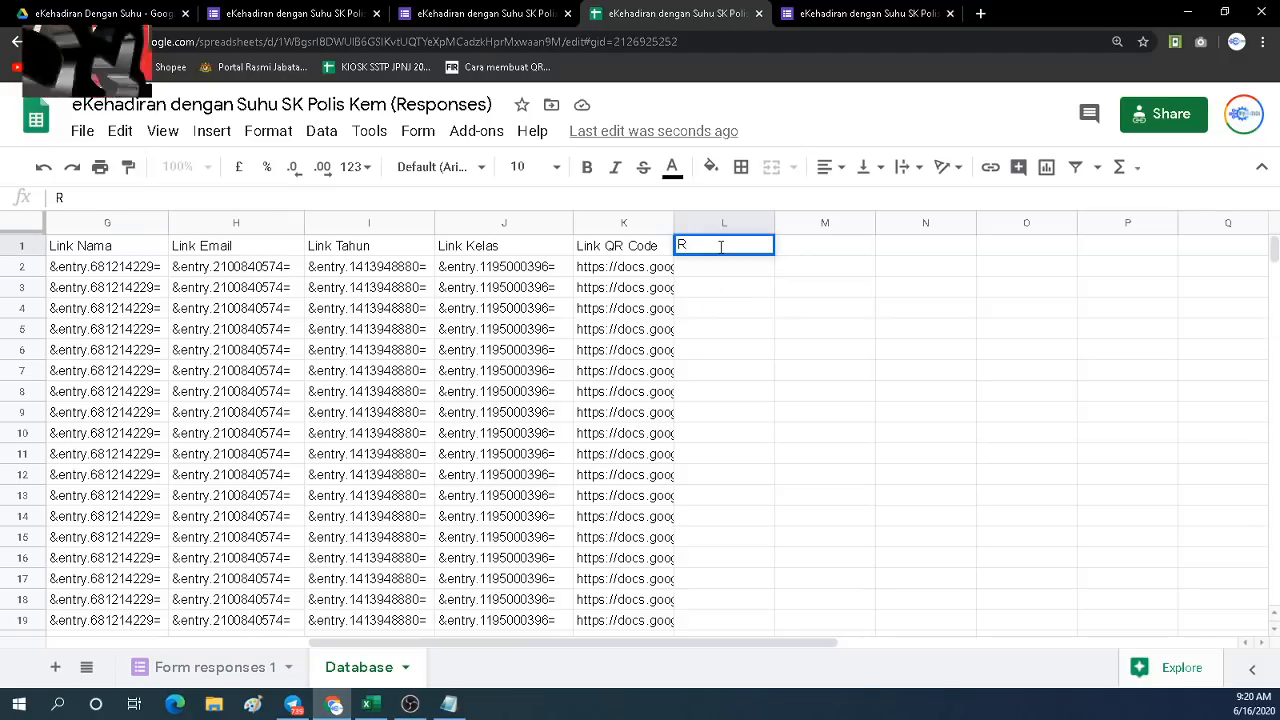
{"action": "key", "text": "BackSpace"}
{"action": "type", "text": "QR"}
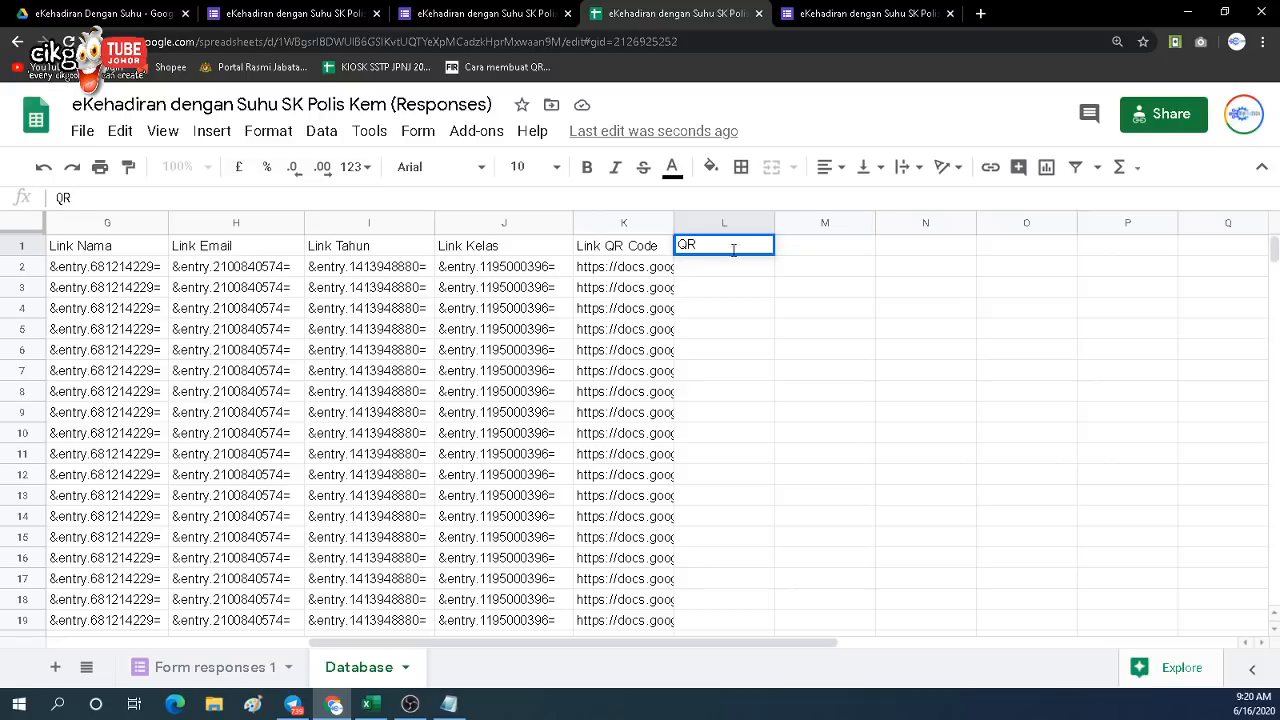
{"action": "key", "text": "Return"}
Glance at the live form, then browse the sheet's menus toward the add-ons list.
{"action": "left_click", "coordinate": [838, 16]}
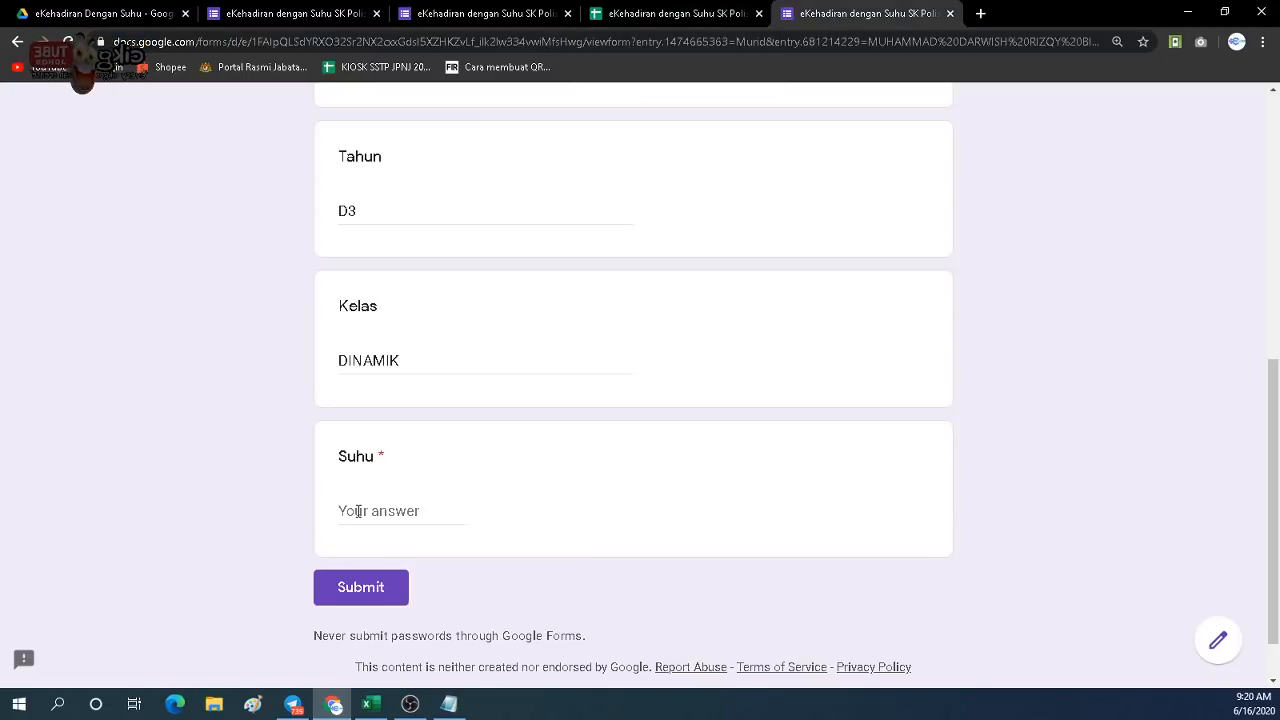
{"action": "left_click", "coordinate": [636, 20]}
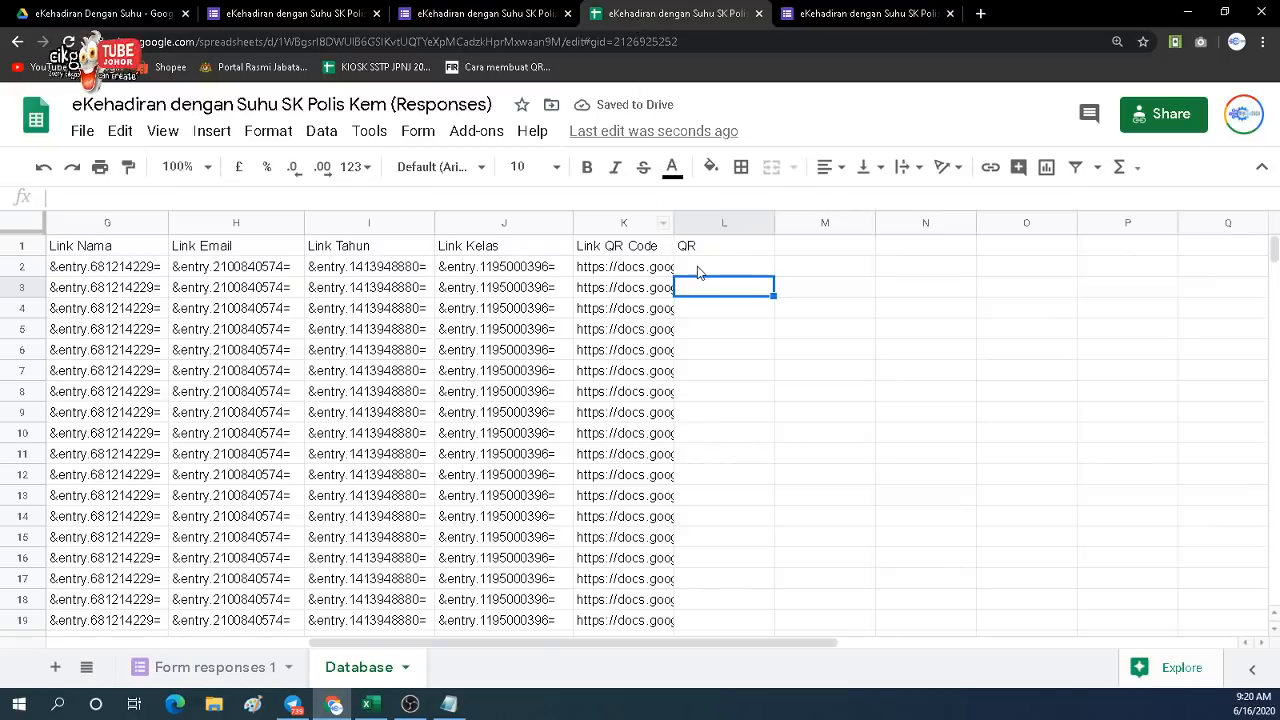
{"action": "left_click", "coordinate": [322, 132]}
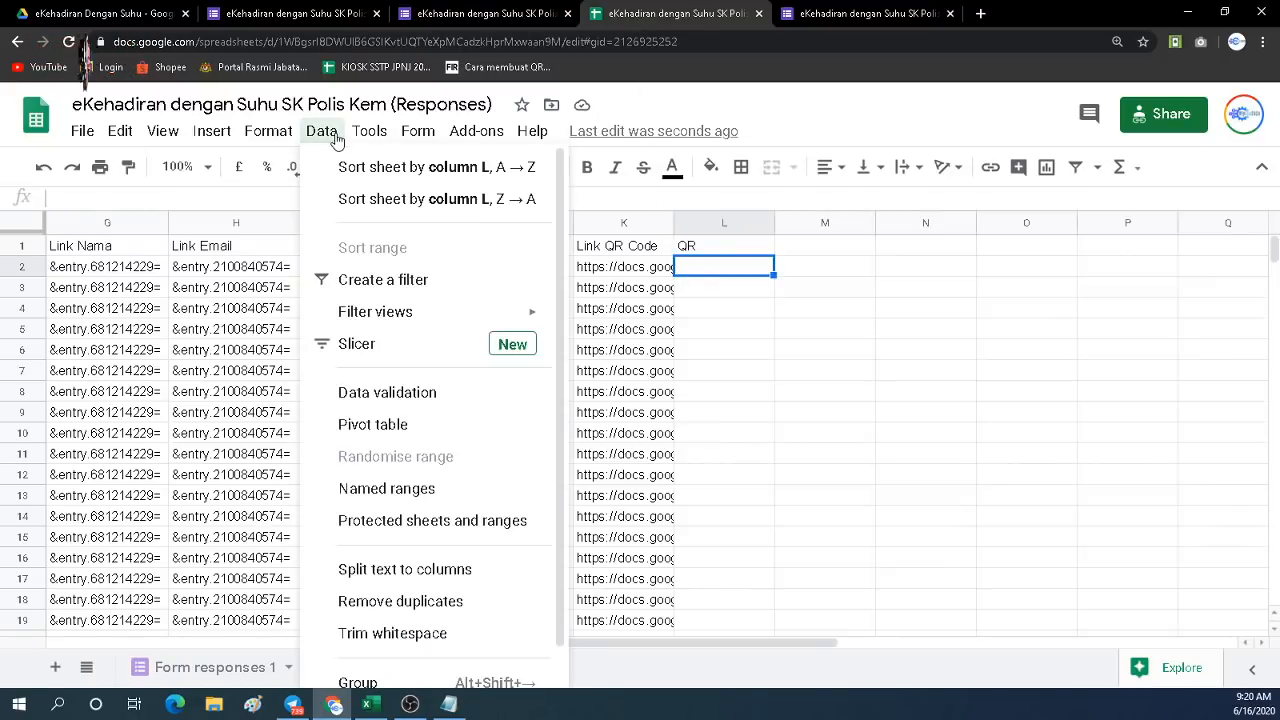
{"action": "mouse_move", "coordinate": [410, 137]}
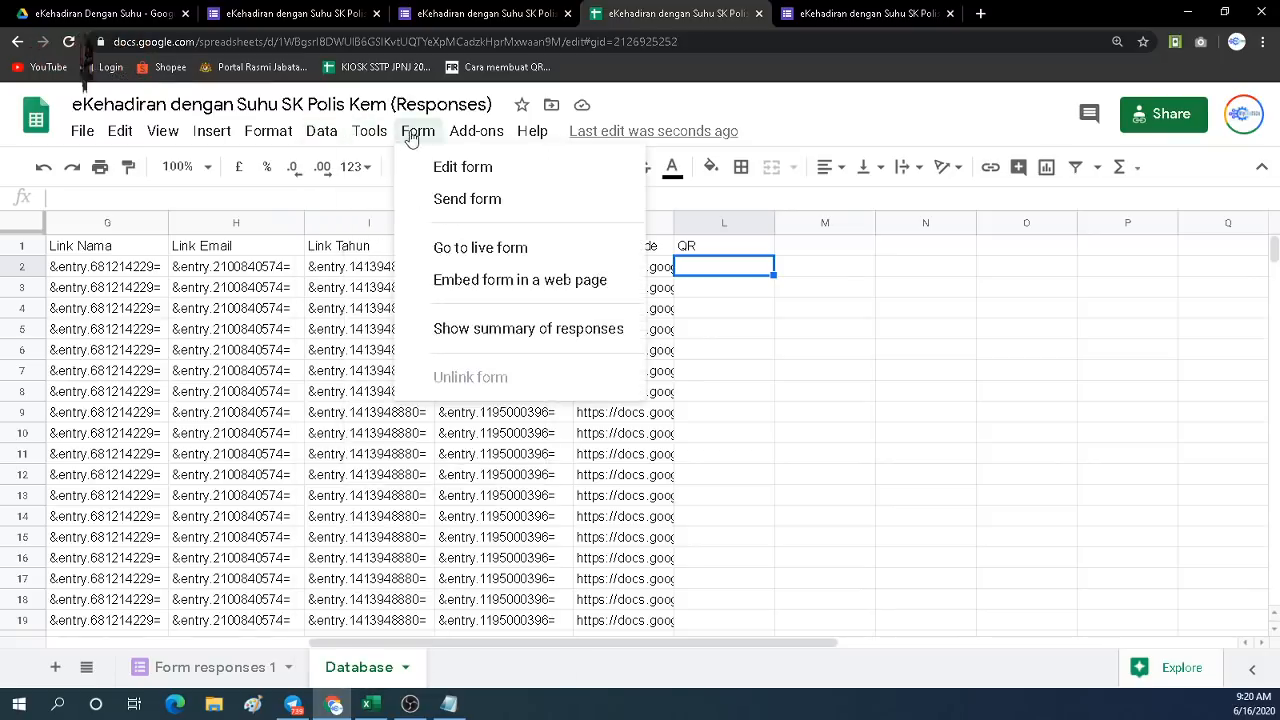
{"action": "mouse_move", "coordinate": [479, 139]}
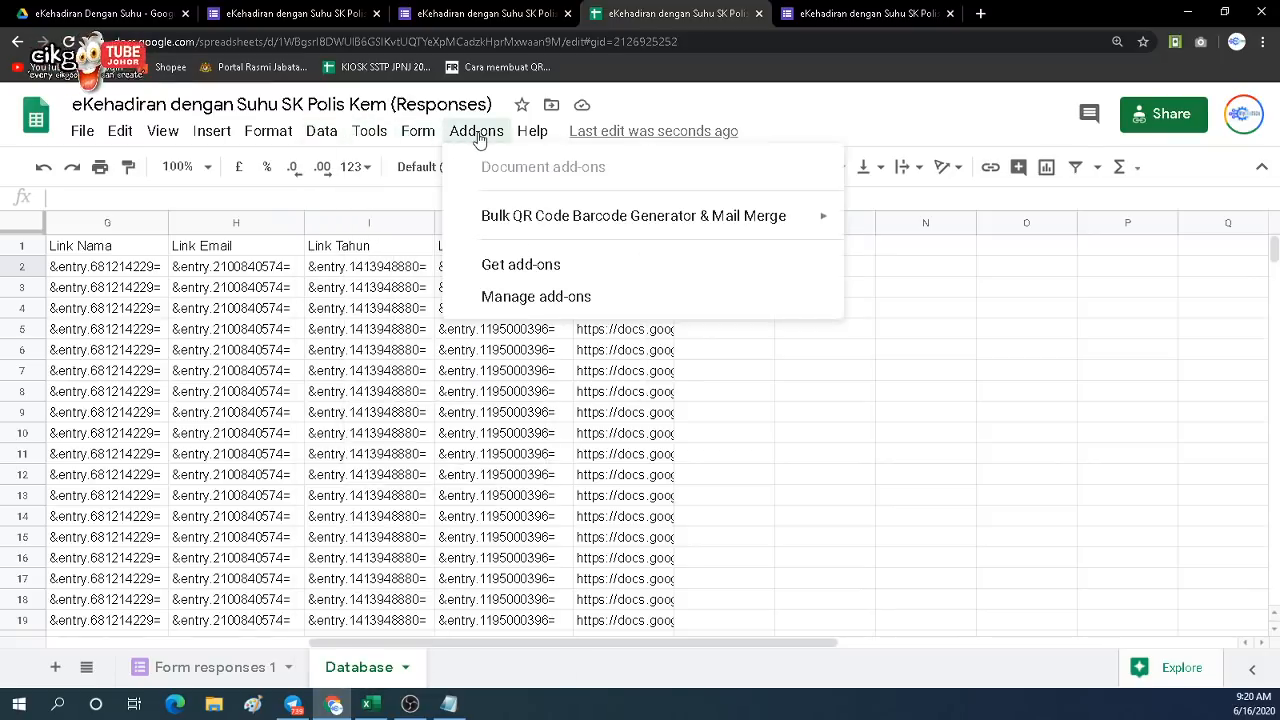
Search the marketplace for 'qr c' and view the installed Bulk QR Code Barcode Generator & Mail Merge add-on.
{"action": "left_click", "coordinate": [524, 273]}
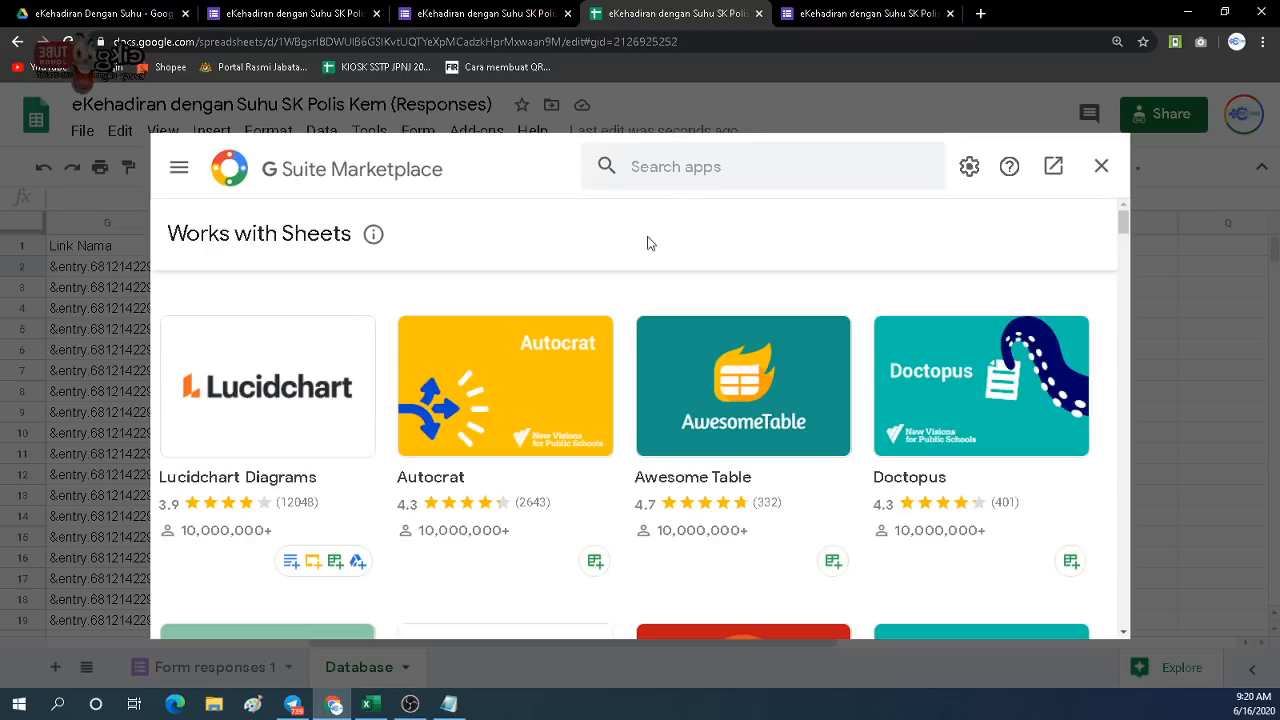
{"action": "left_click", "coordinate": [668, 166]}
{"action": "type", "text": "q"}
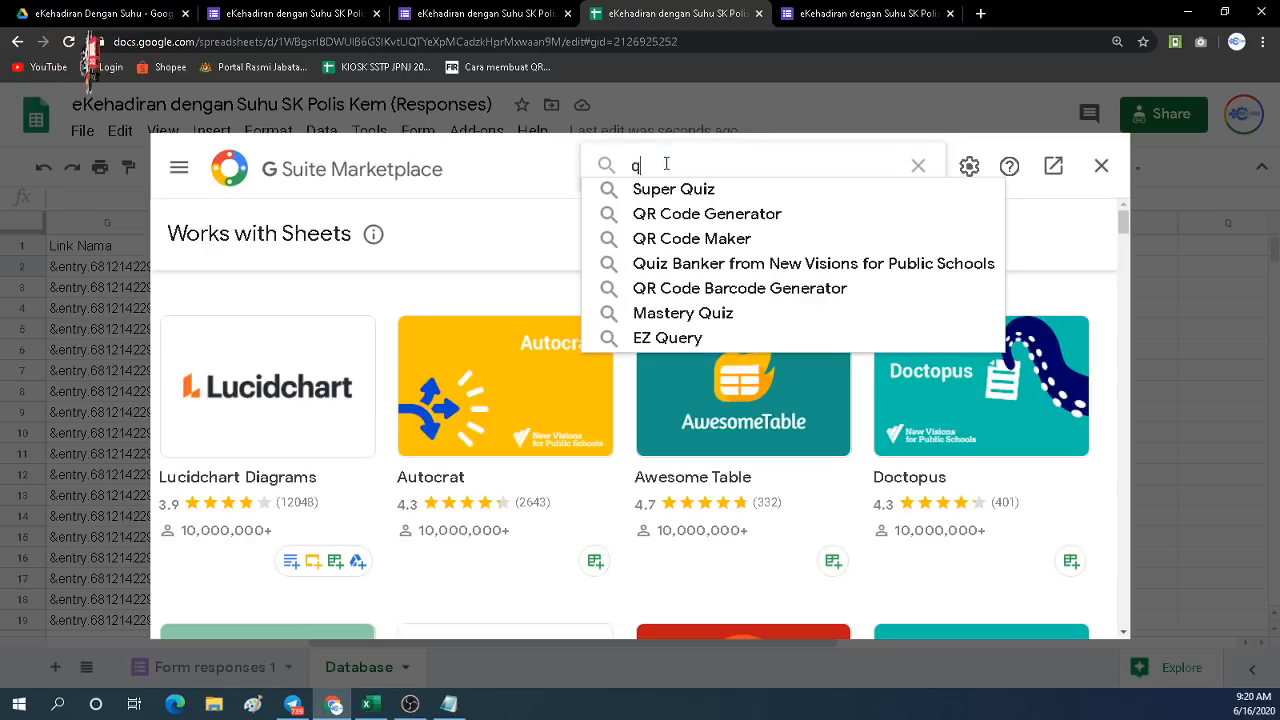
{"action": "type", "text": "r c"}
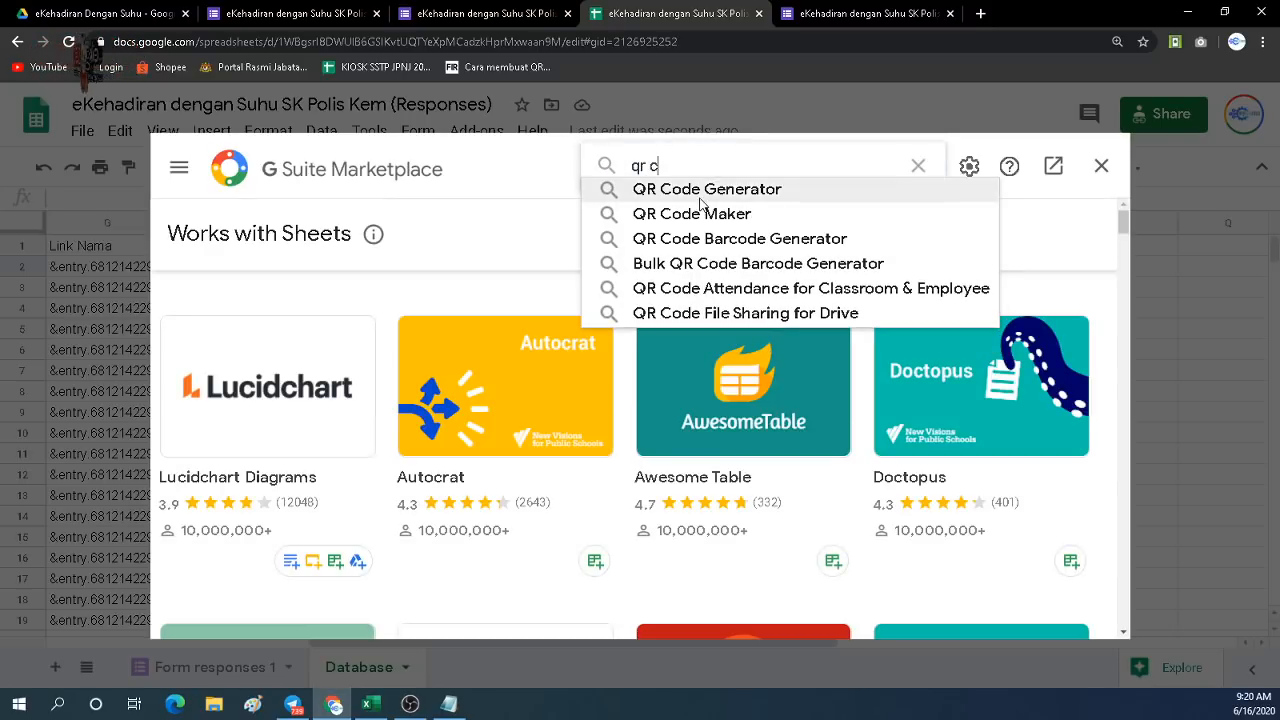
{"action": "left_click", "coordinate": [700, 196]}
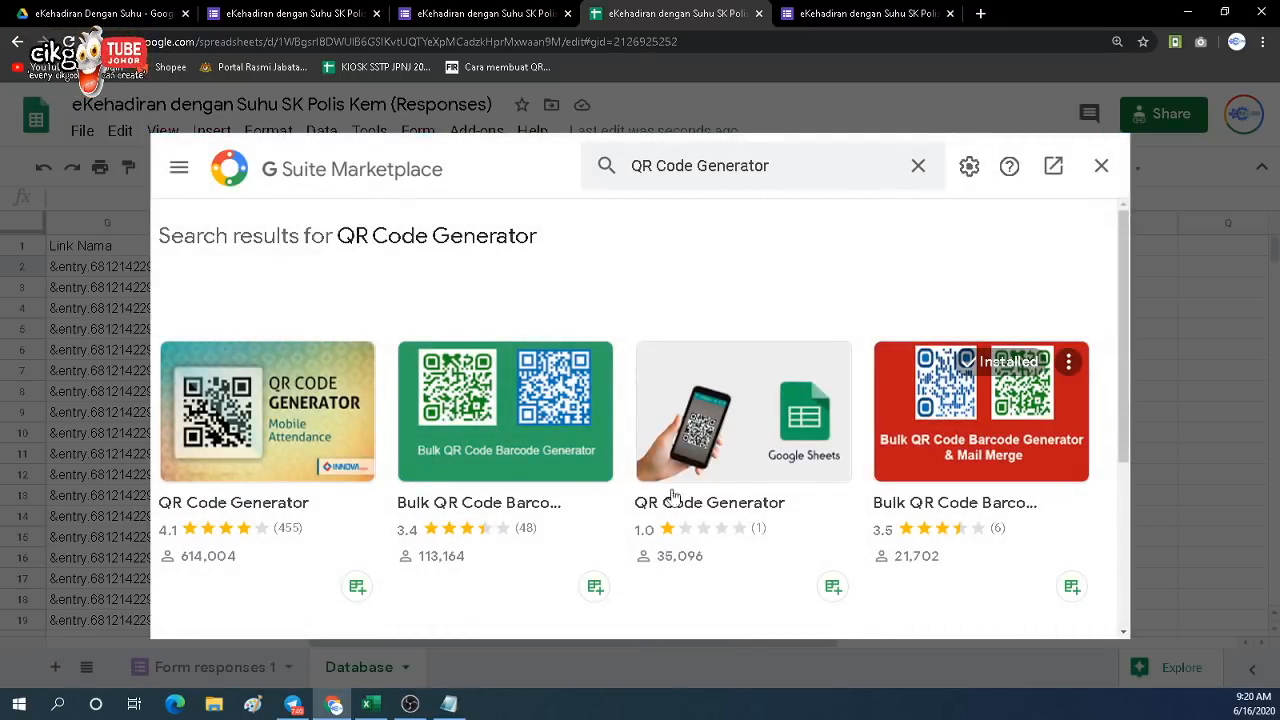
{"action": "scroll", "coordinate": [385, 470], "scroll_direction": "down", "scroll_amount": 2}
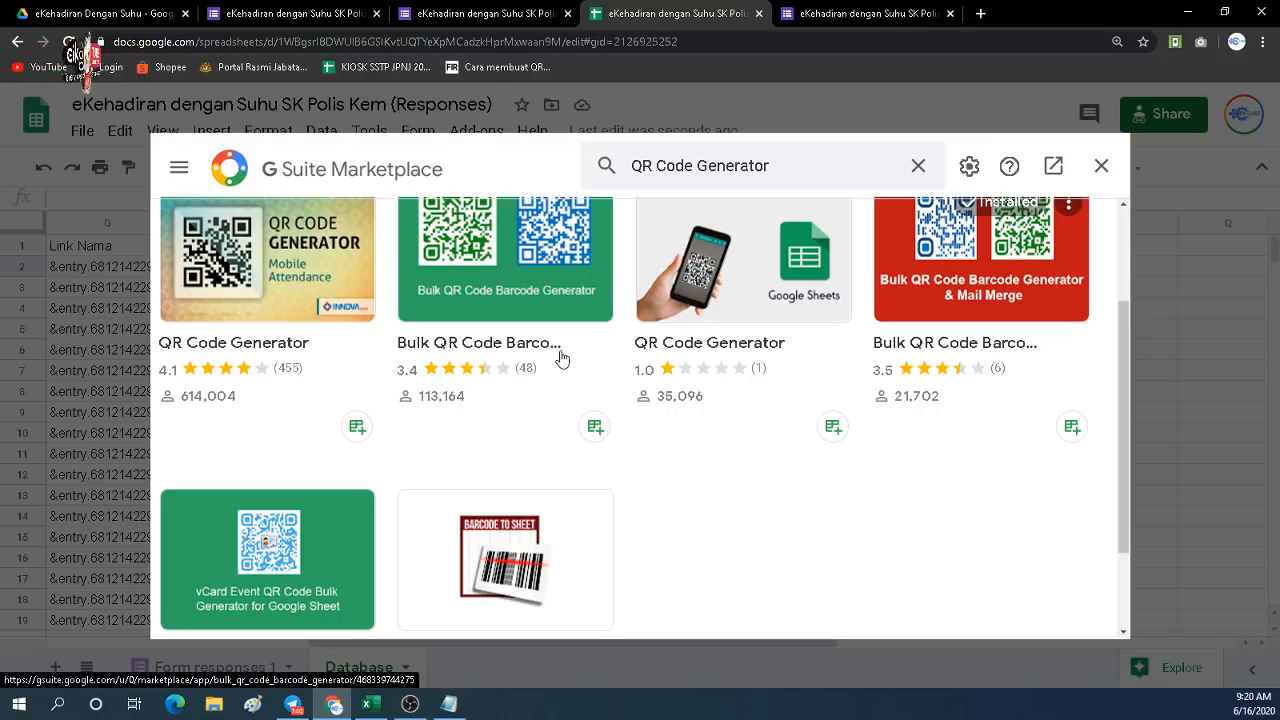
{"action": "scroll", "coordinate": [822, 373], "scroll_direction": "up", "scroll_amount": 1}
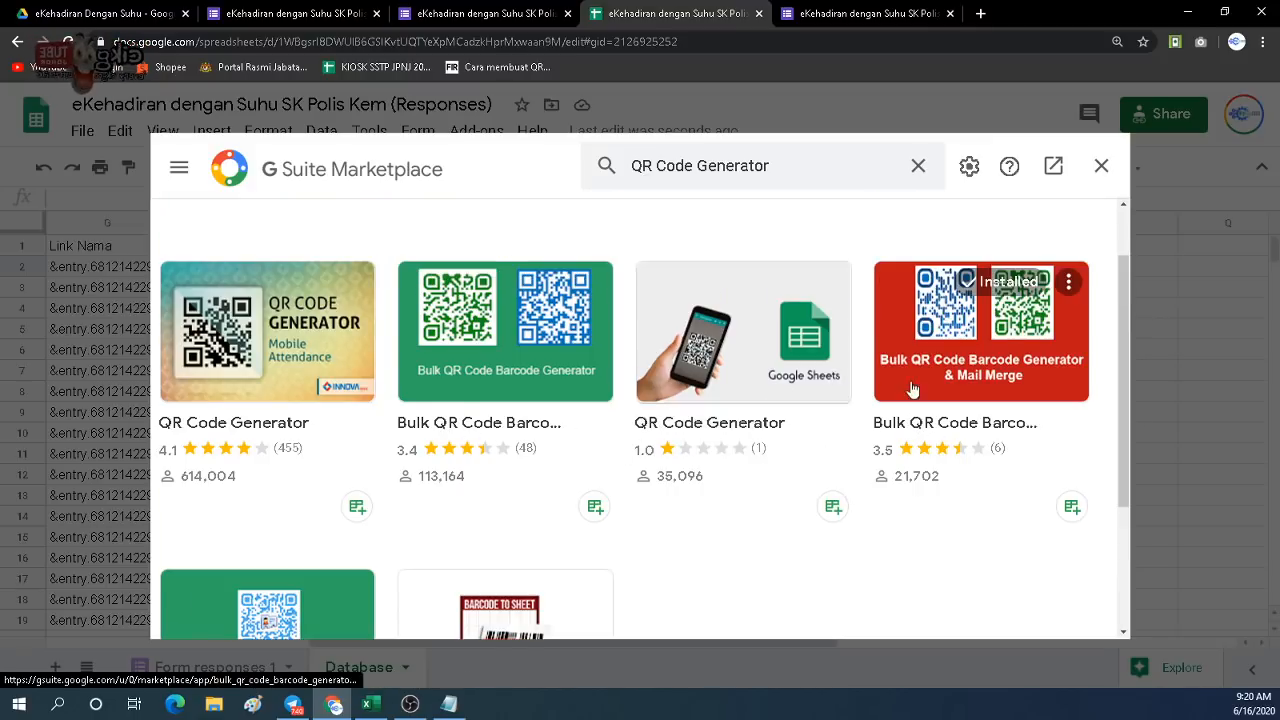
{"action": "left_click", "coordinate": [945, 428]}
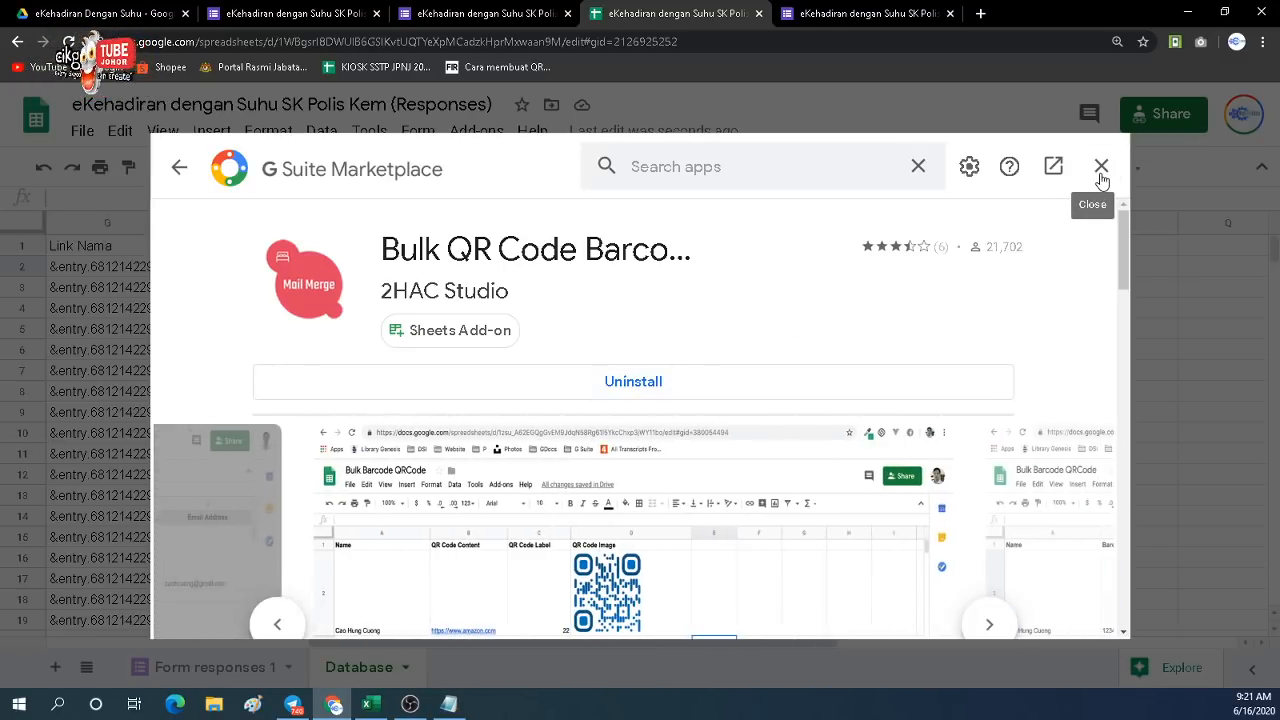
{"action": "left_click", "coordinate": [1101, 167]}
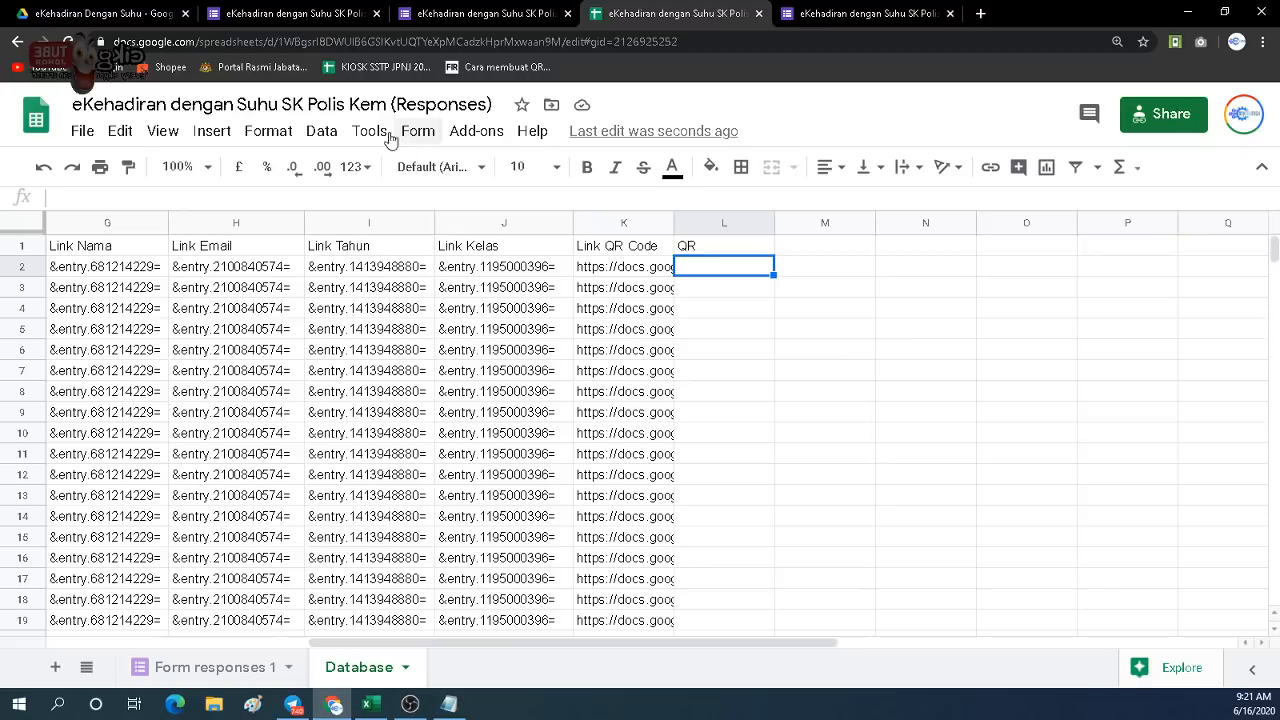
Launch Bulk QRCode Generator from the Bulk QR Code Barcode Generator & Mail Merge add-on.
{"action": "left_click", "coordinate": [458, 134]}
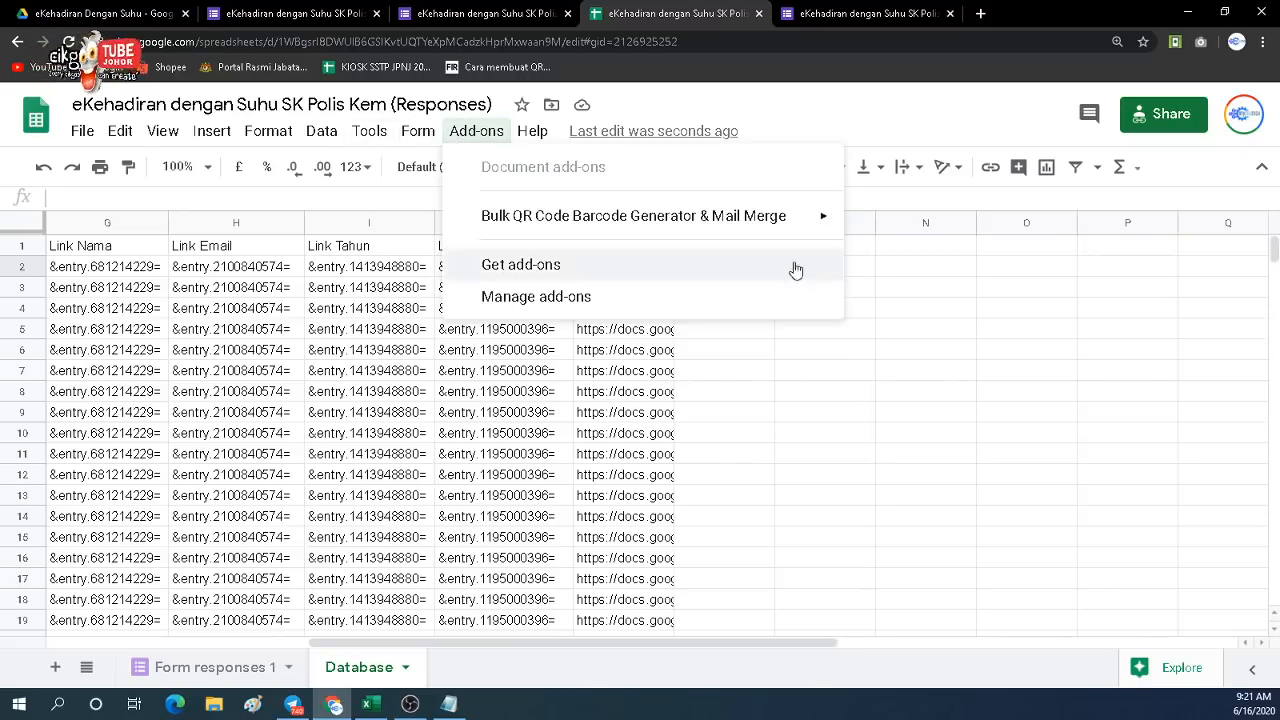
{"action": "left_click", "coordinate": [369, 131]}
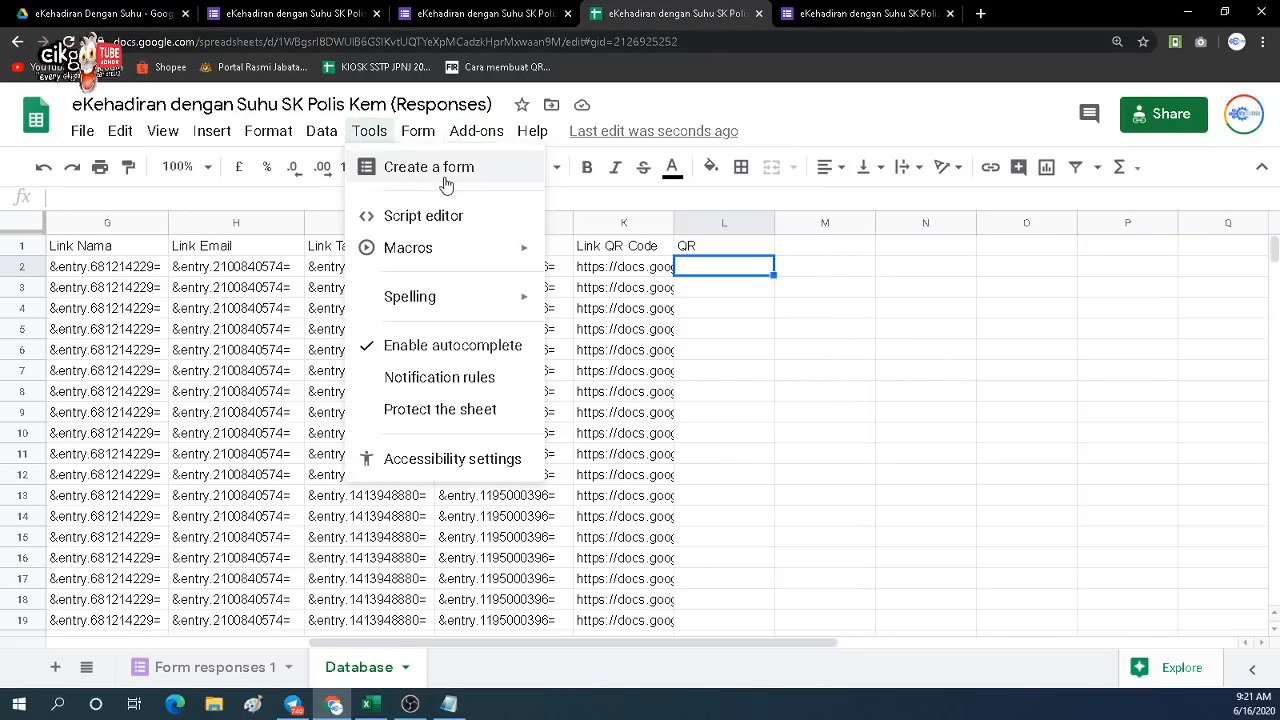
{"action": "mouse_move", "coordinate": [463, 134]}
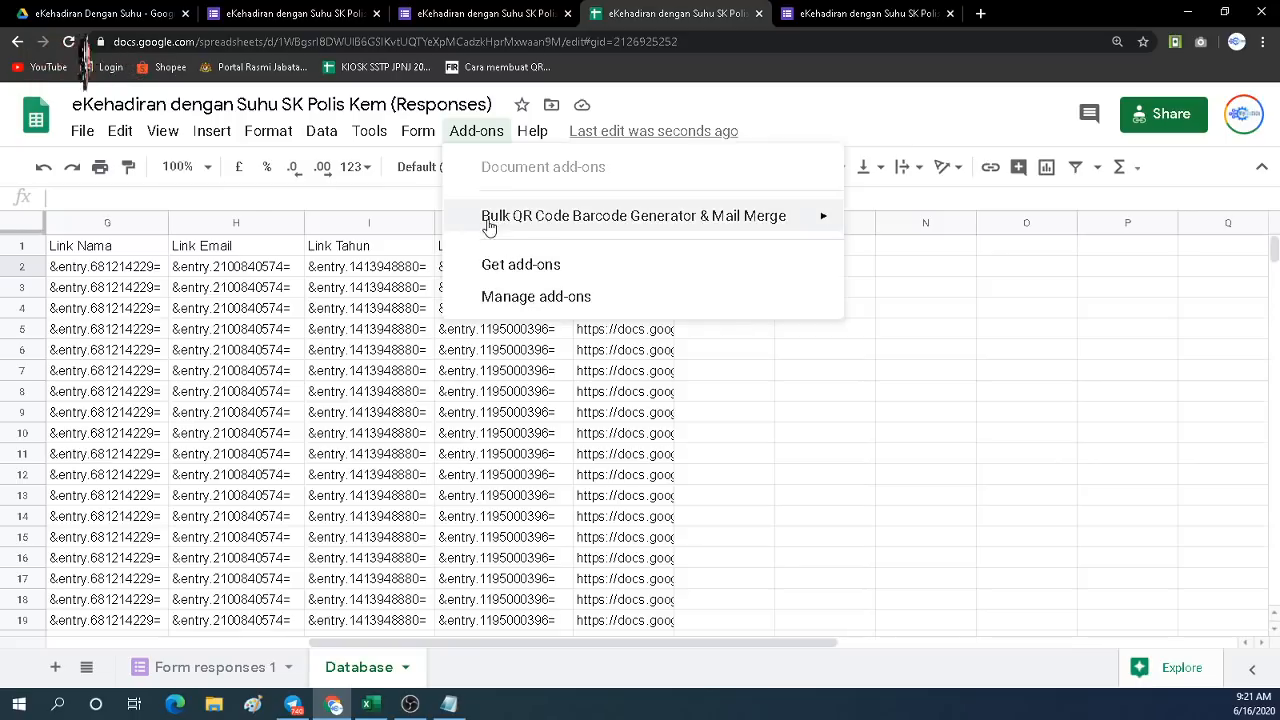
{"action": "mouse_move", "coordinate": [550, 226]}
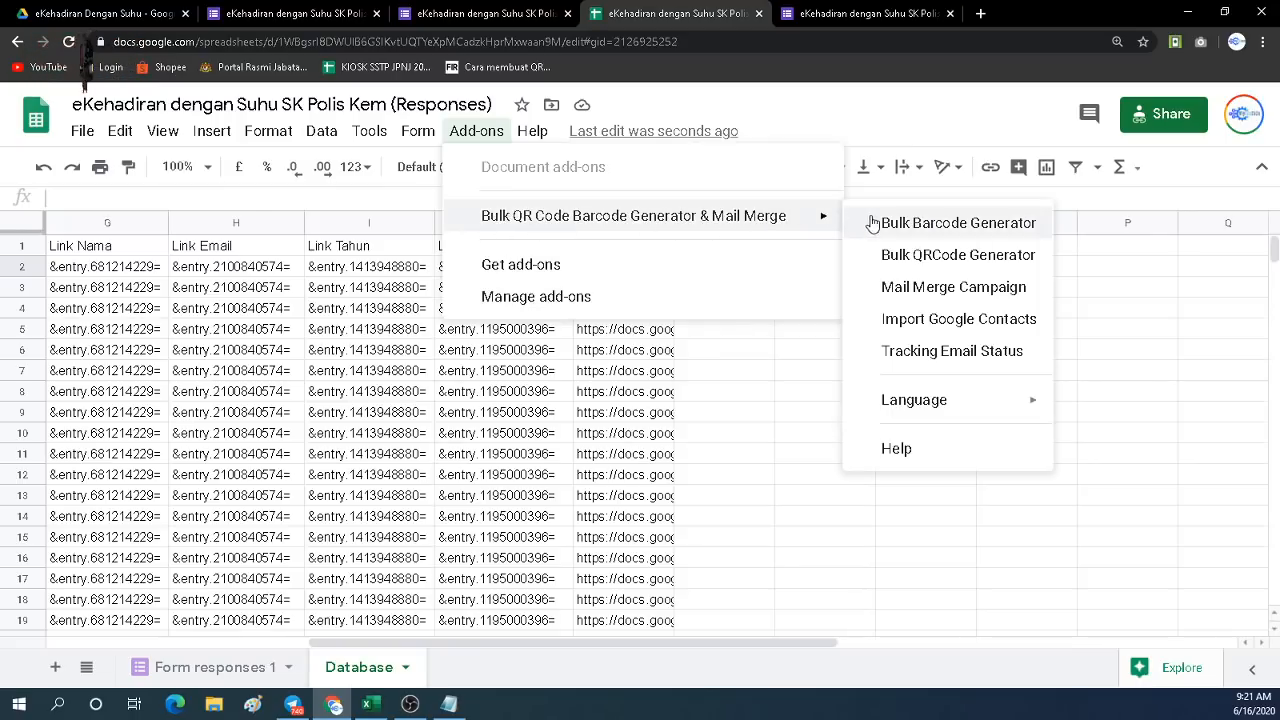
{"action": "left_click", "coordinate": [957, 258]}
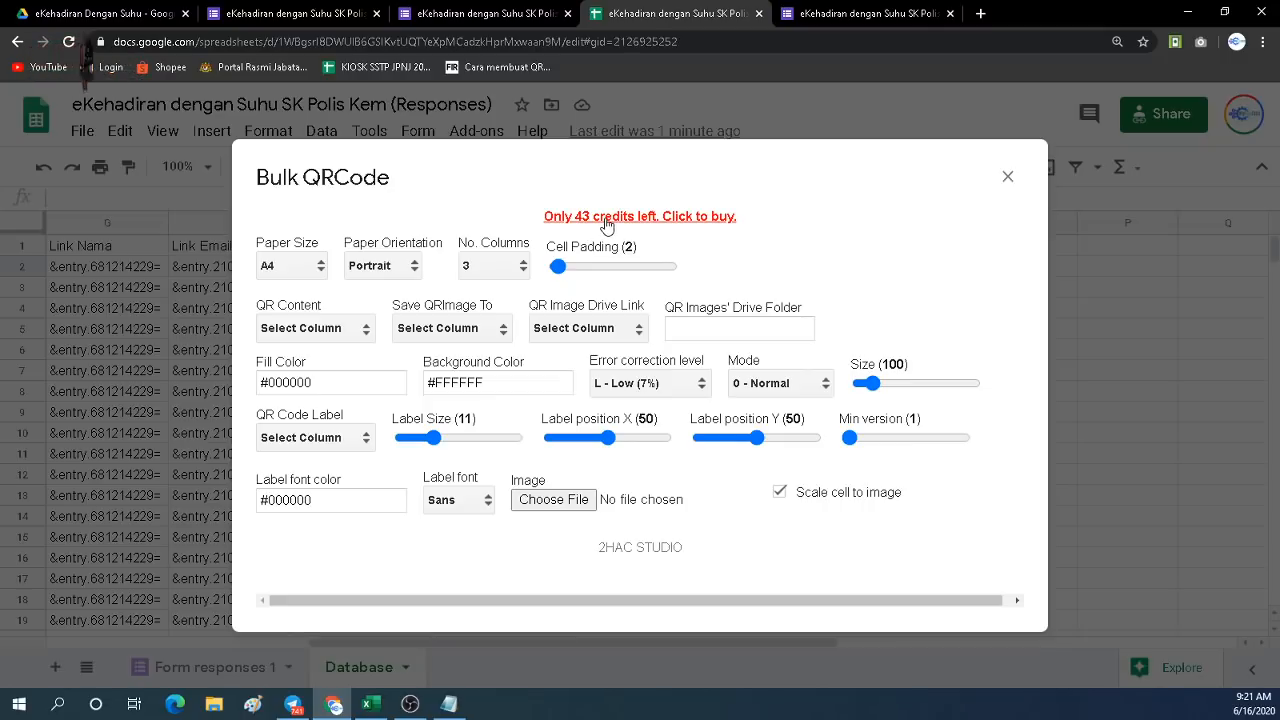
{"action": "left_click", "coordinate": [609, 227]}
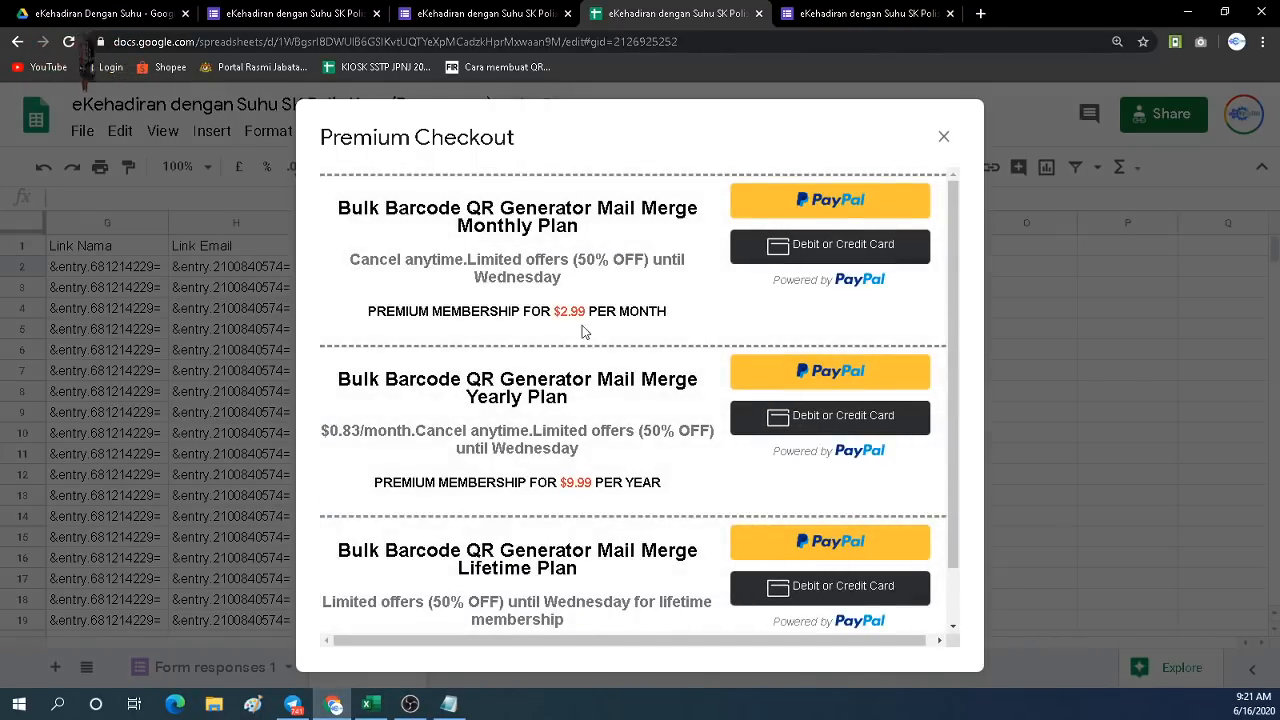
{"action": "scroll", "coordinate": [617, 530], "scroll_direction": "down", "scroll_amount": 1}
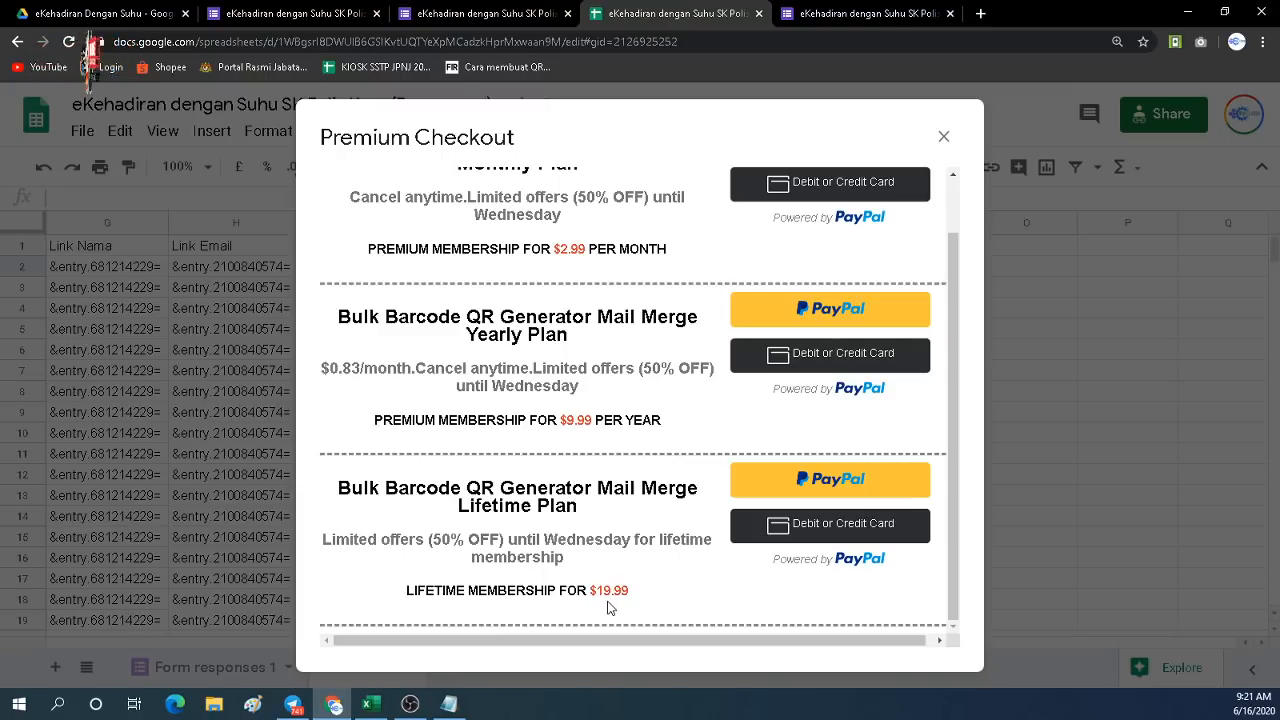
{"action": "left_click", "coordinate": [943, 138]}
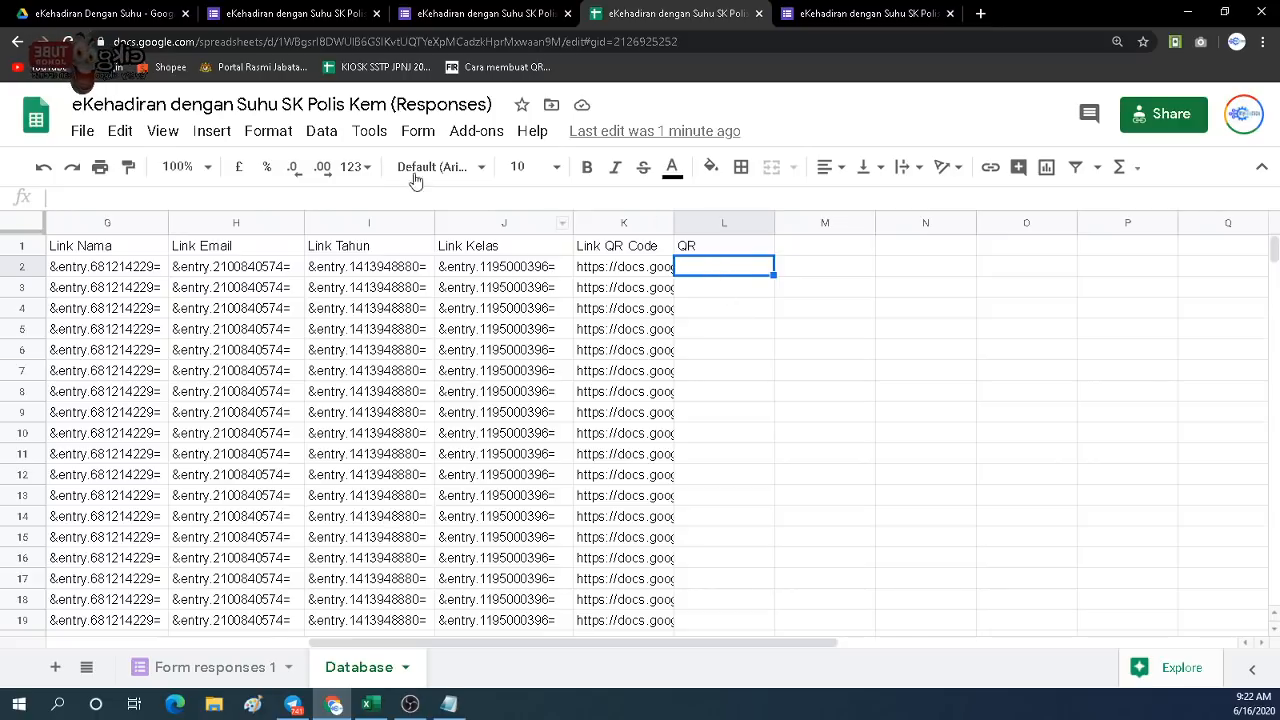
{"action": "left_click", "coordinate": [480, 135]}
{"action": "mouse_move", "coordinate": [509, 222]}
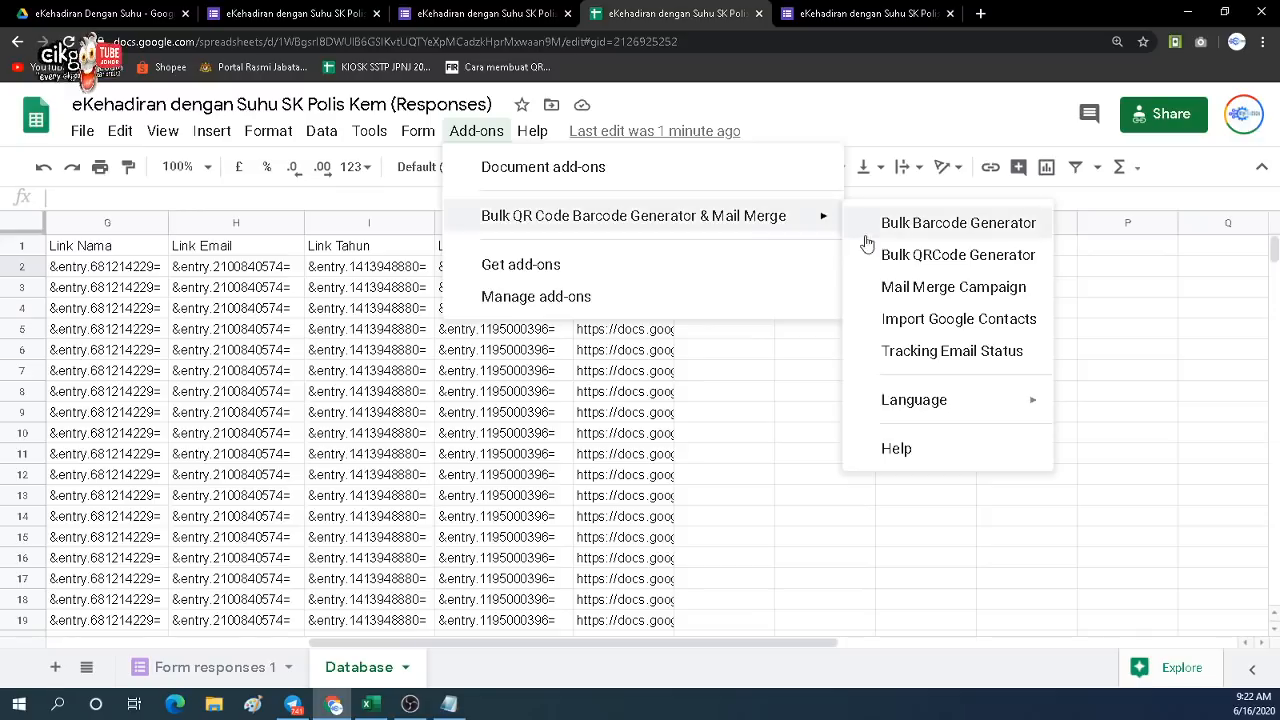
{"action": "left_click", "coordinate": [937, 266]}
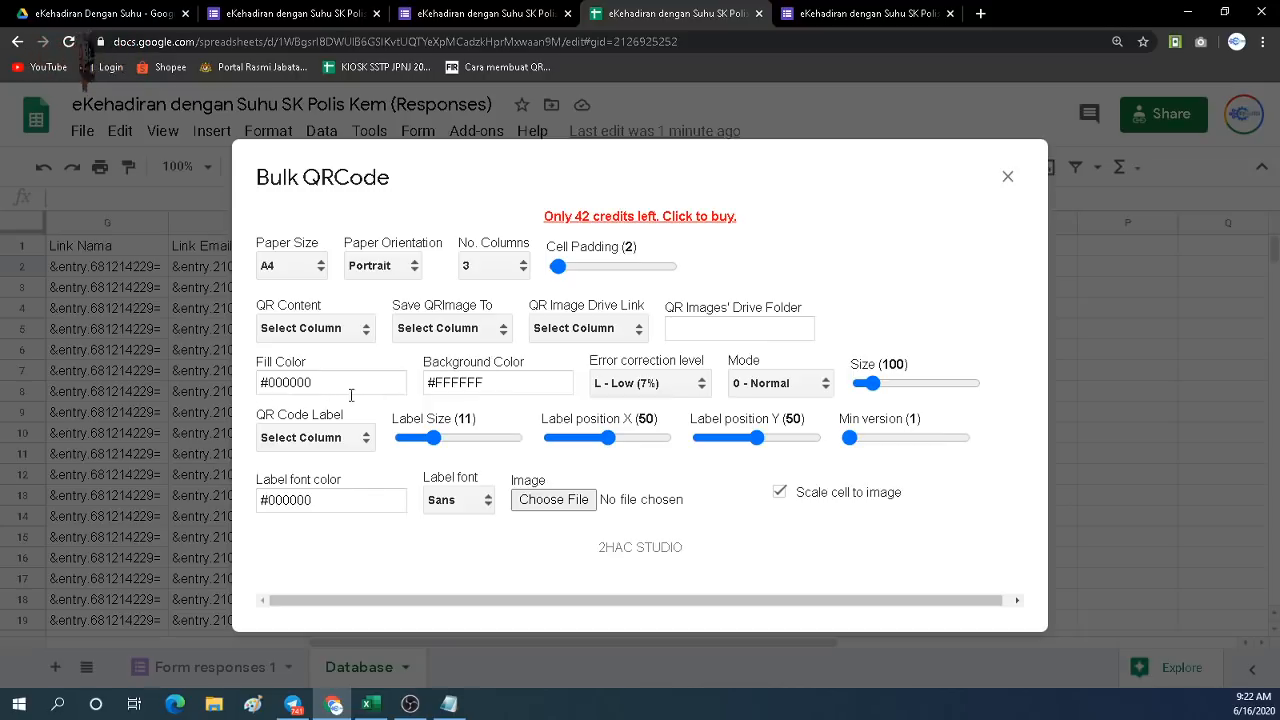
Set QR Content to [K] Link QR Code and Save QRImage To [L] QR, then save to sheet.
{"action": "left_click", "coordinate": [324, 334]}
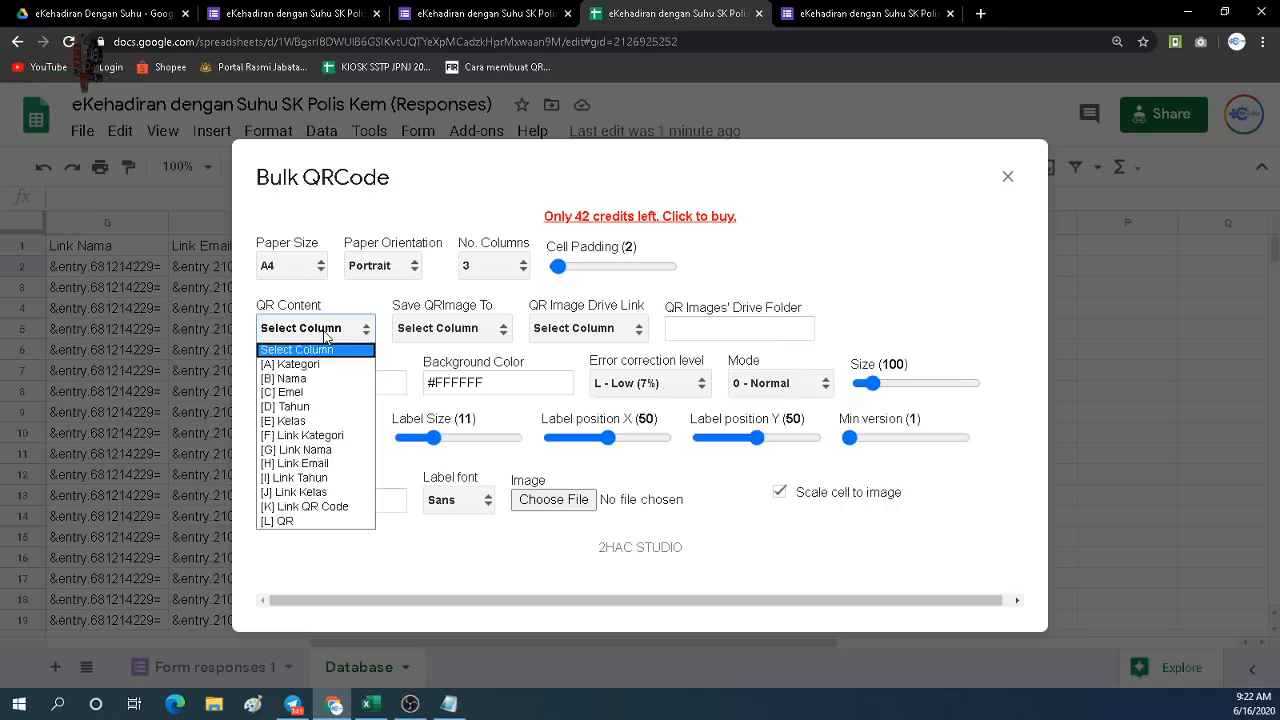
{"action": "left_click", "coordinate": [318, 507]}
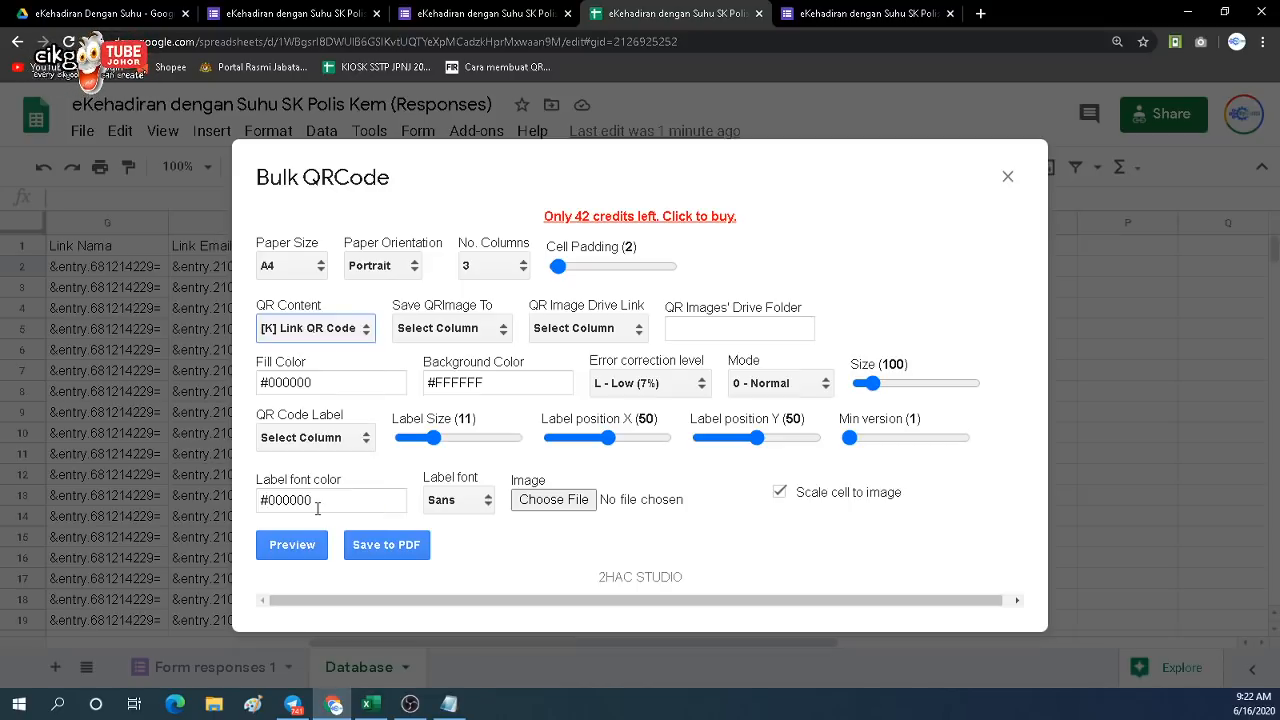
{"action": "left_click", "coordinate": [455, 329]}
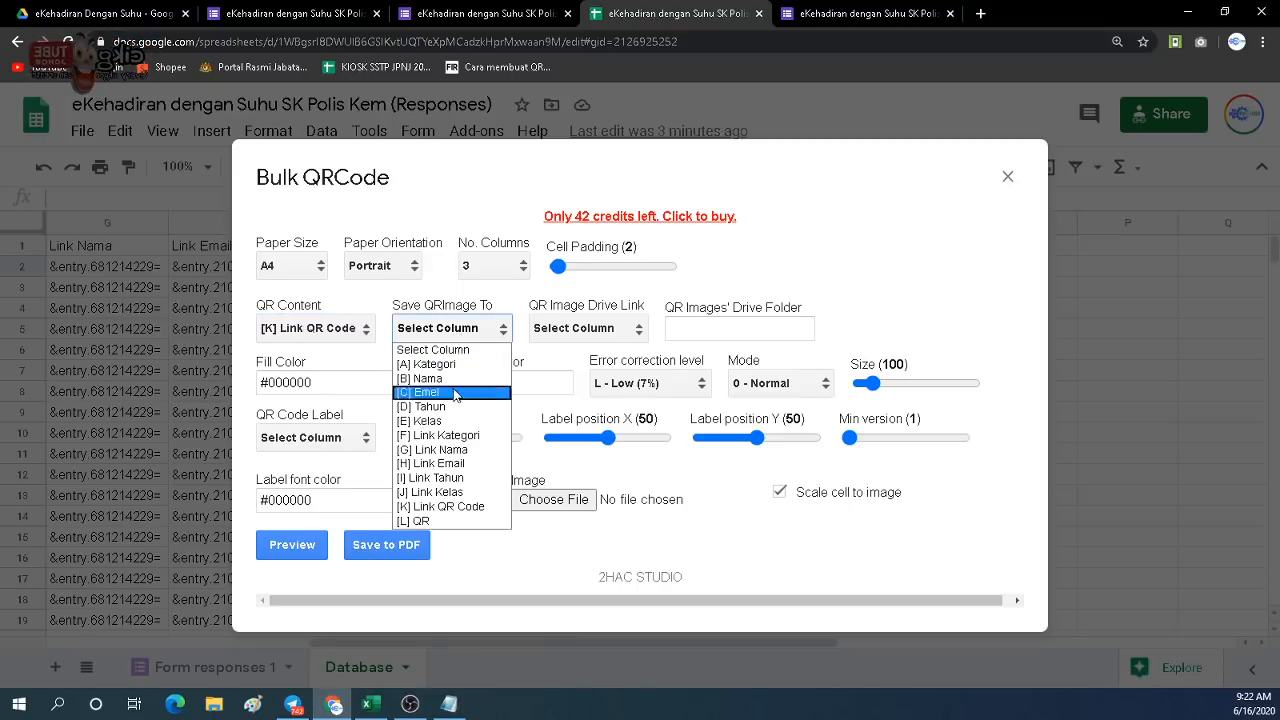
{"action": "left_click", "coordinate": [426, 521]}
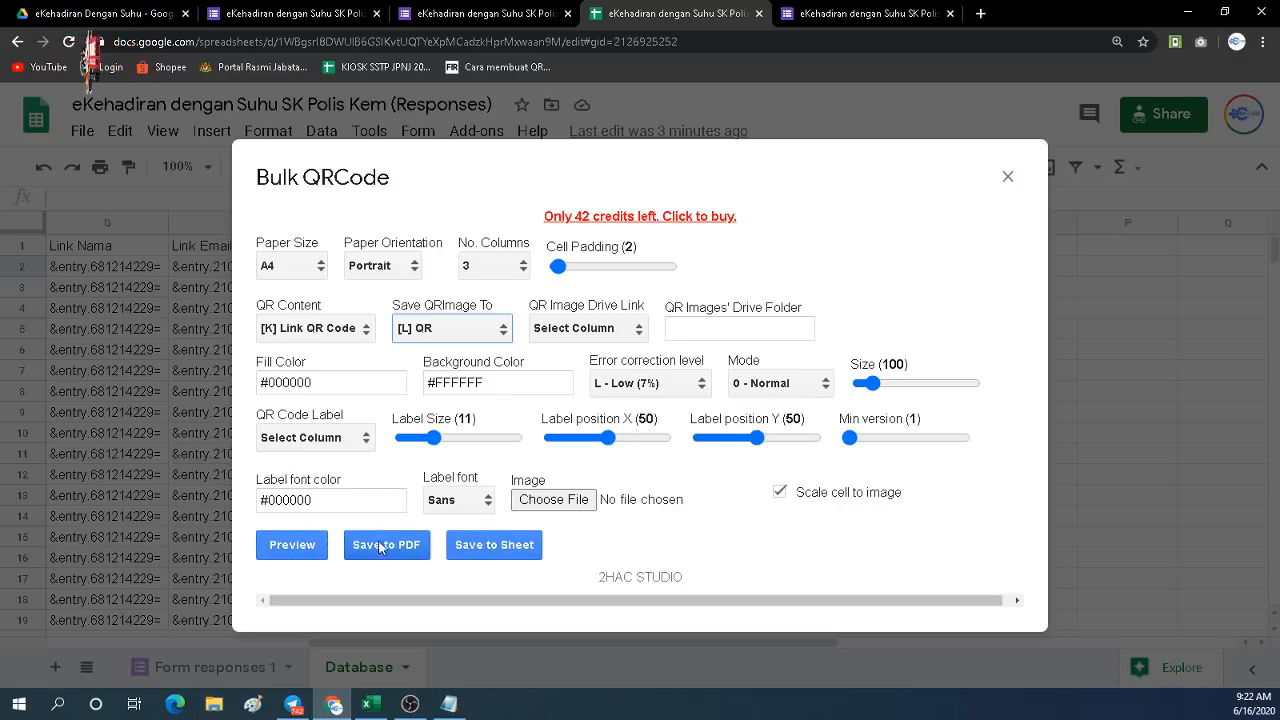
{"action": "left_click", "coordinate": [488, 555]}
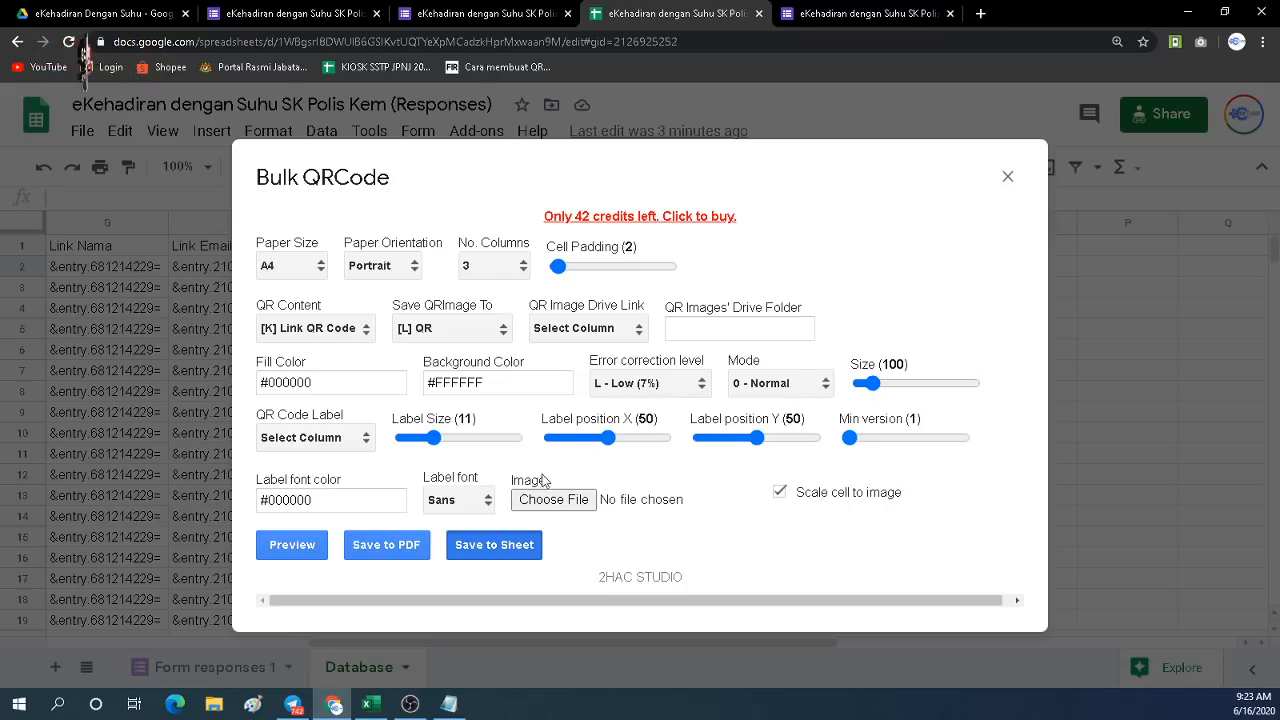
Close the QR generator and check column L's cells for generated QR images.
{"action": "left_click", "coordinate": [1007, 178]}
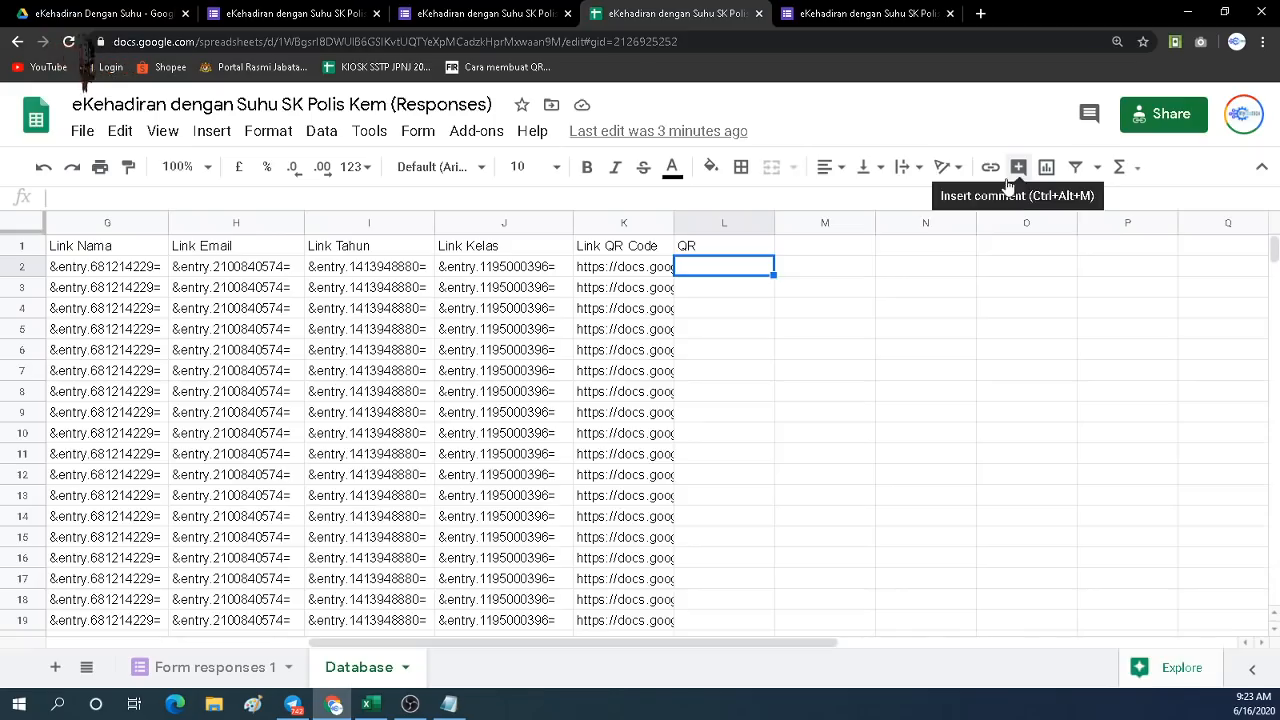
{"action": "left_click", "coordinate": [740, 328]}
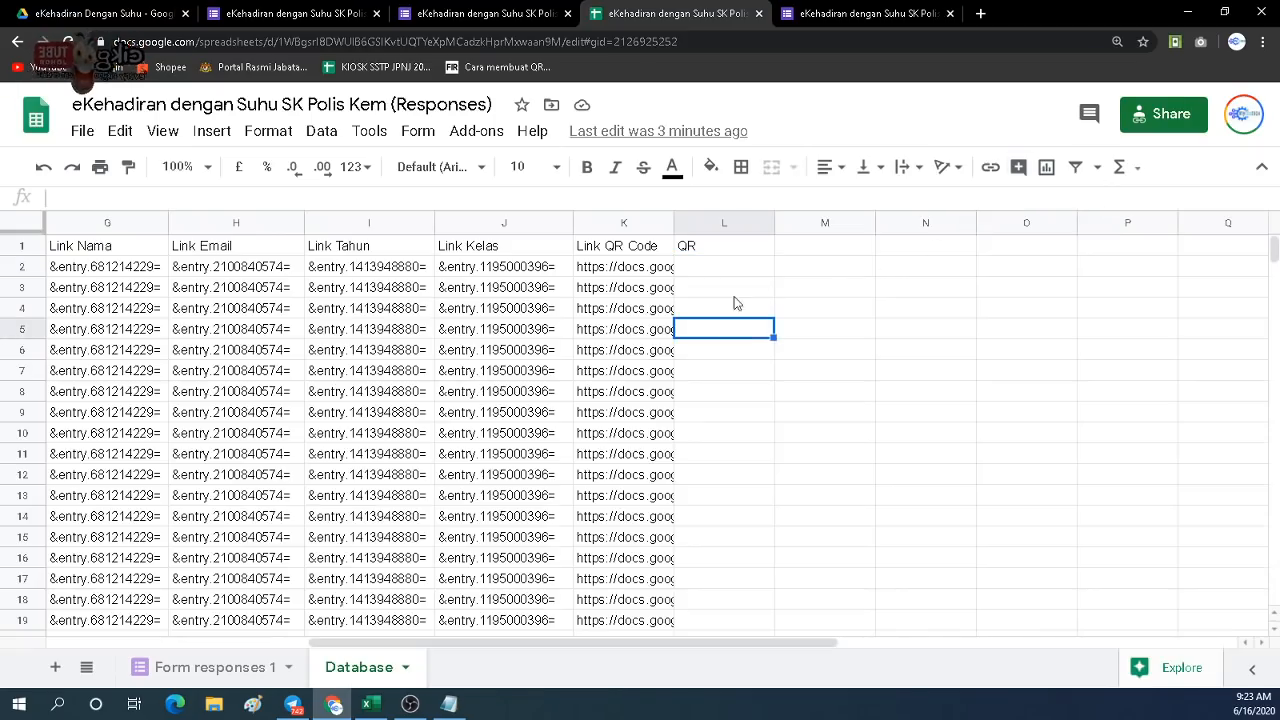
{"action": "left_click", "coordinate": [731, 283]}
{"action": "left_click", "coordinate": [727, 268]}
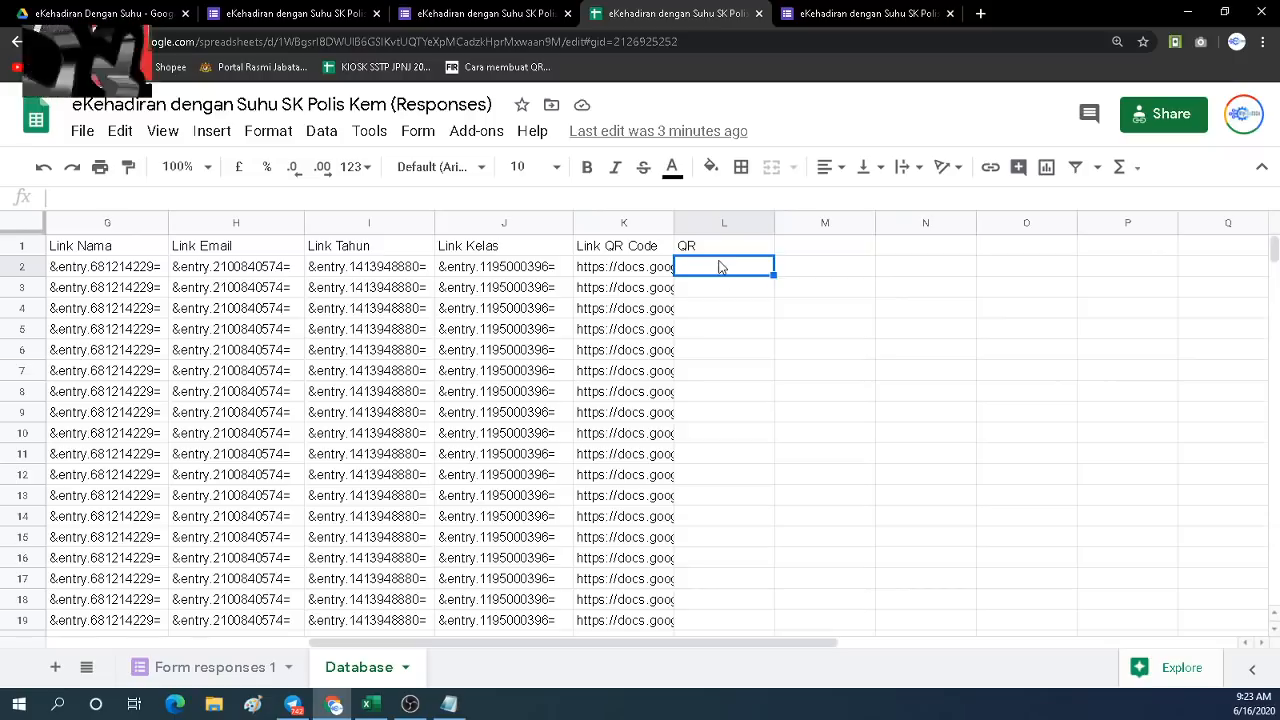
{"action": "left_click", "coordinate": [720, 328]}
{"action": "scroll", "coordinate": [698, 397], "scroll_direction": "down", "scroll_amount": 3}
{"action": "scroll", "coordinate": [1130, 340], "scroll_direction": "up", "scroll_amount": 3}
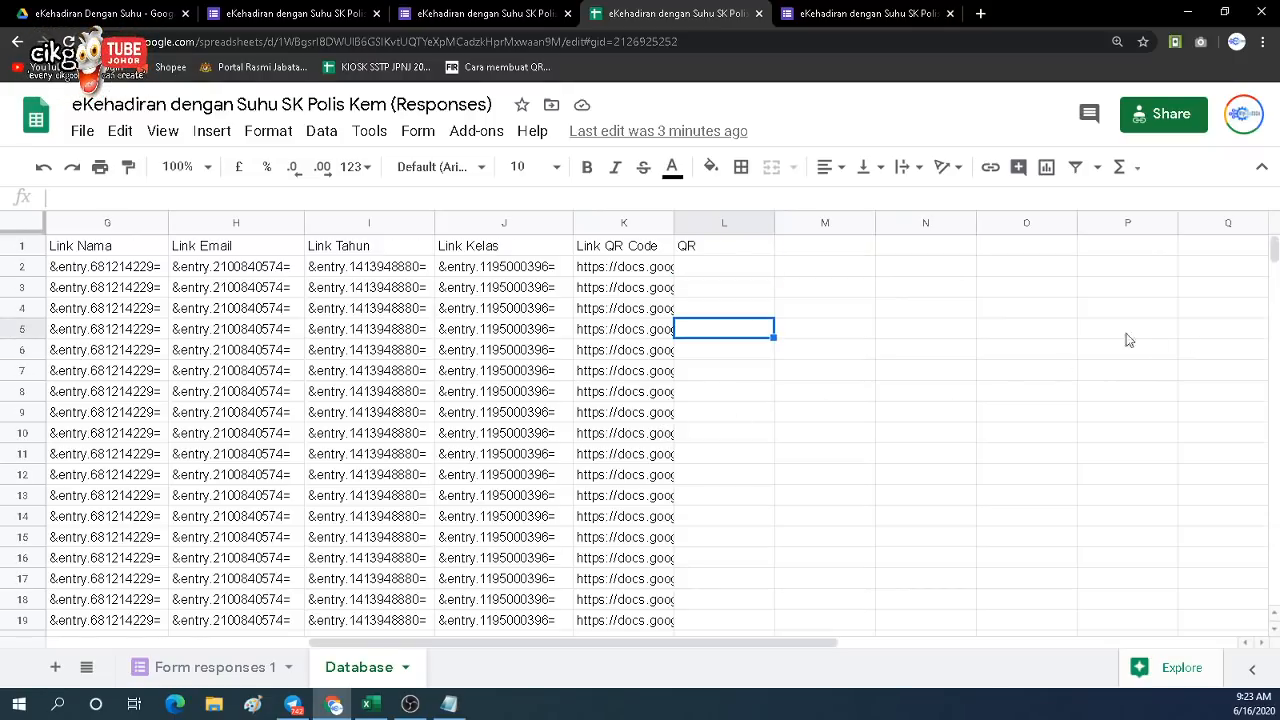
{"action": "scroll", "coordinate": [128, 510], "scroll_direction": "down", "scroll_amount": 15}
{"action": "scroll", "coordinate": [128, 510], "scroll_direction": "up", "scroll_amount": 12}
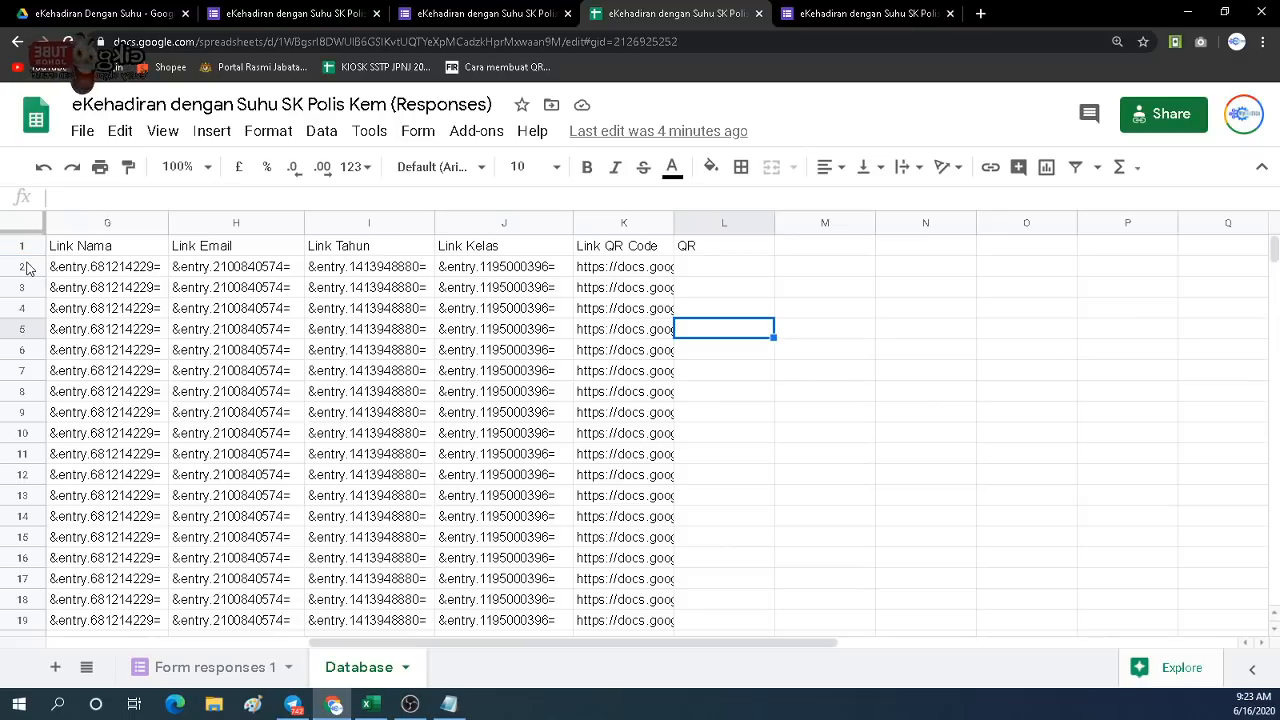
Delete rows 2–131 from the Database sheet, then select the first cell under QR.
{"action": "left_click_drag", "start_coordinate": [27, 272], "coordinate": [99, 345]}
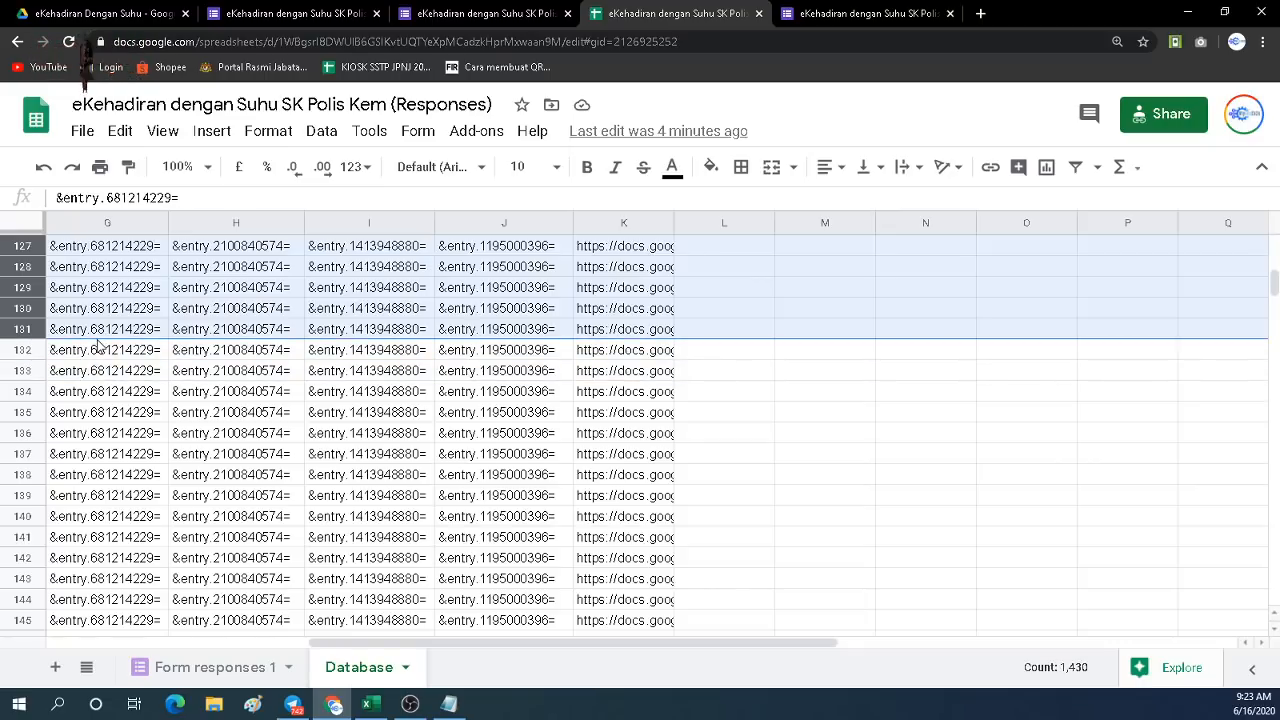
{"action": "right_click", "coordinate": [25, 322]}
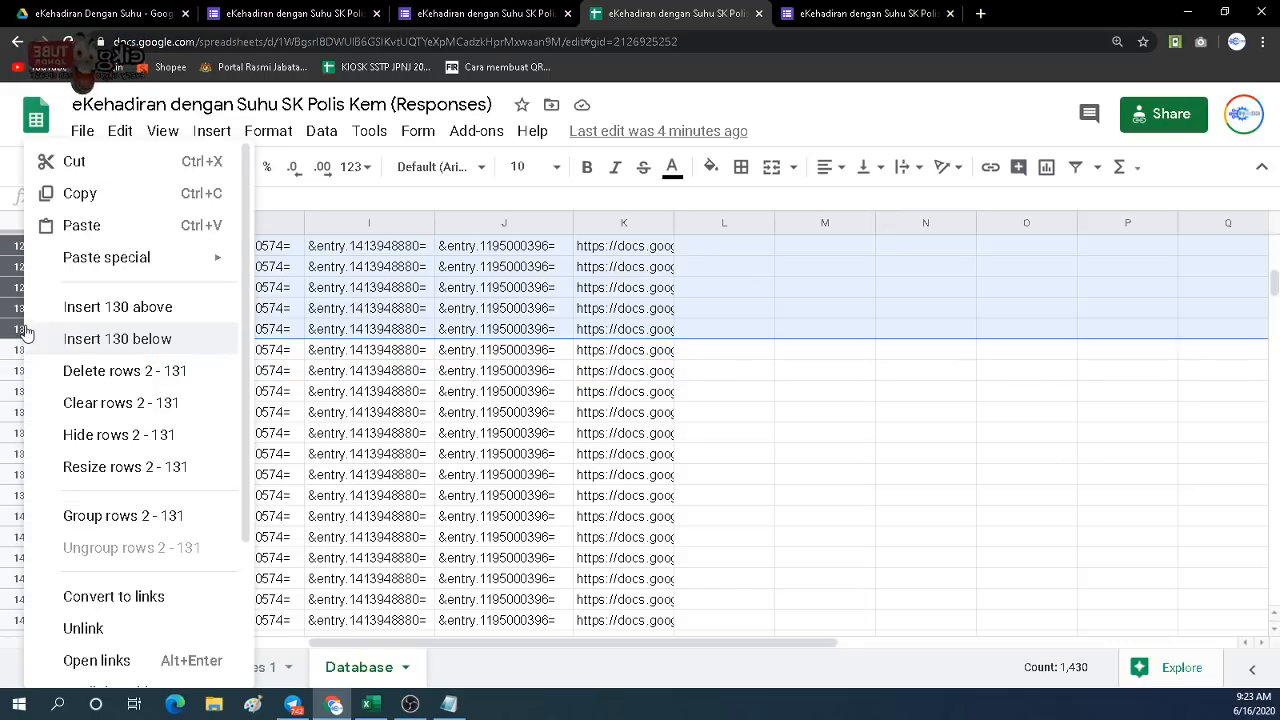
{"action": "left_click", "coordinate": [100, 372]}
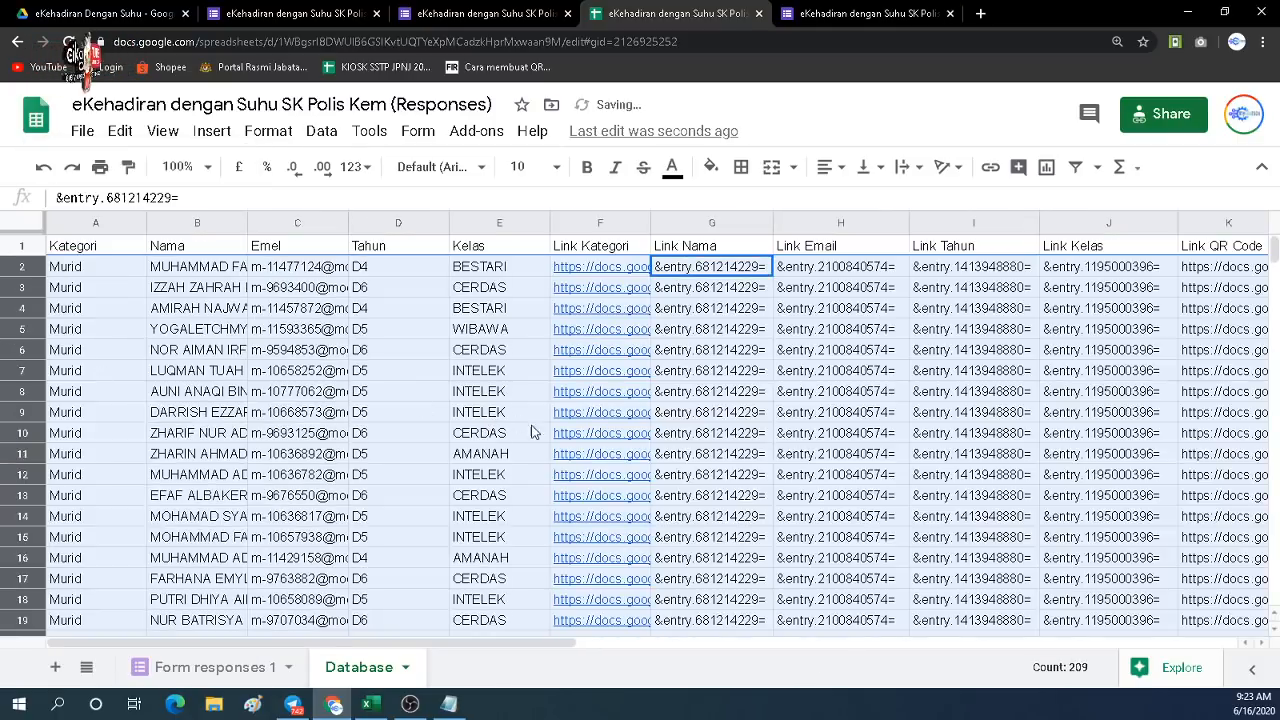
{"action": "scroll", "coordinate": [408, 537], "scroll_direction": "down", "scroll_amount": 10}
{"action": "scroll", "coordinate": [408, 537], "scroll_direction": "up", "scroll_amount": 10}
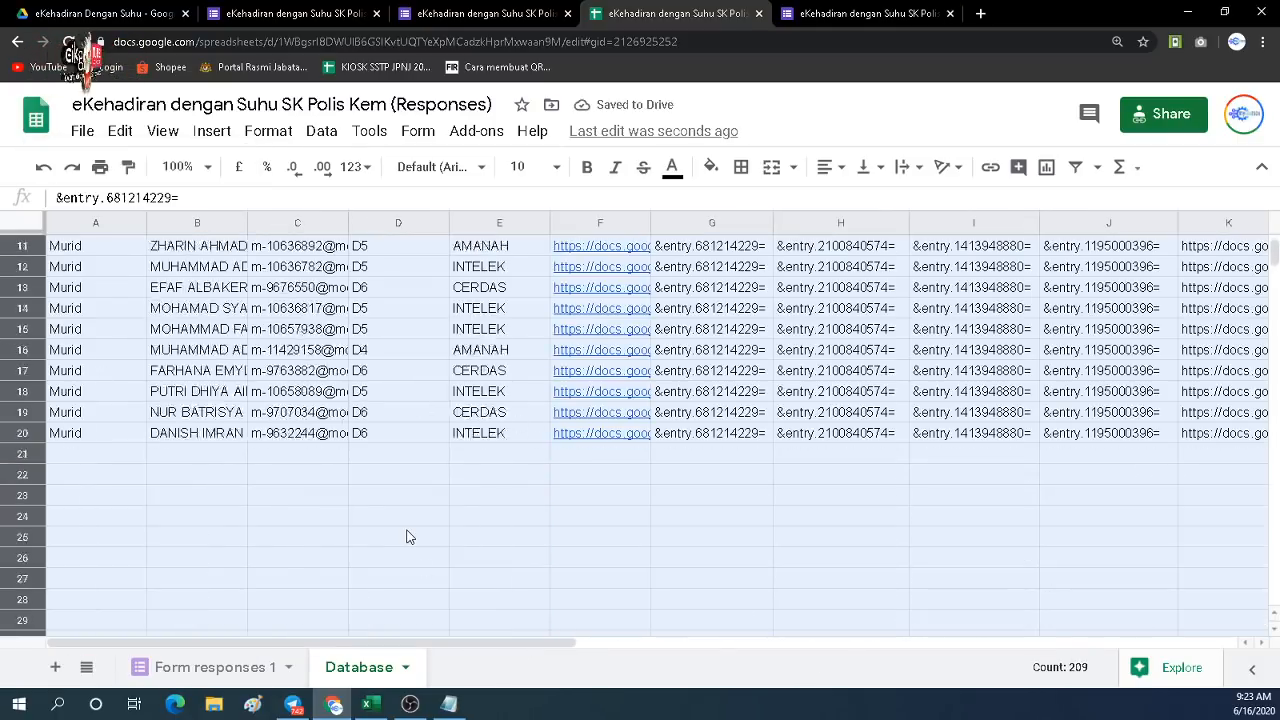
{"action": "left_click", "coordinate": [220, 334]}
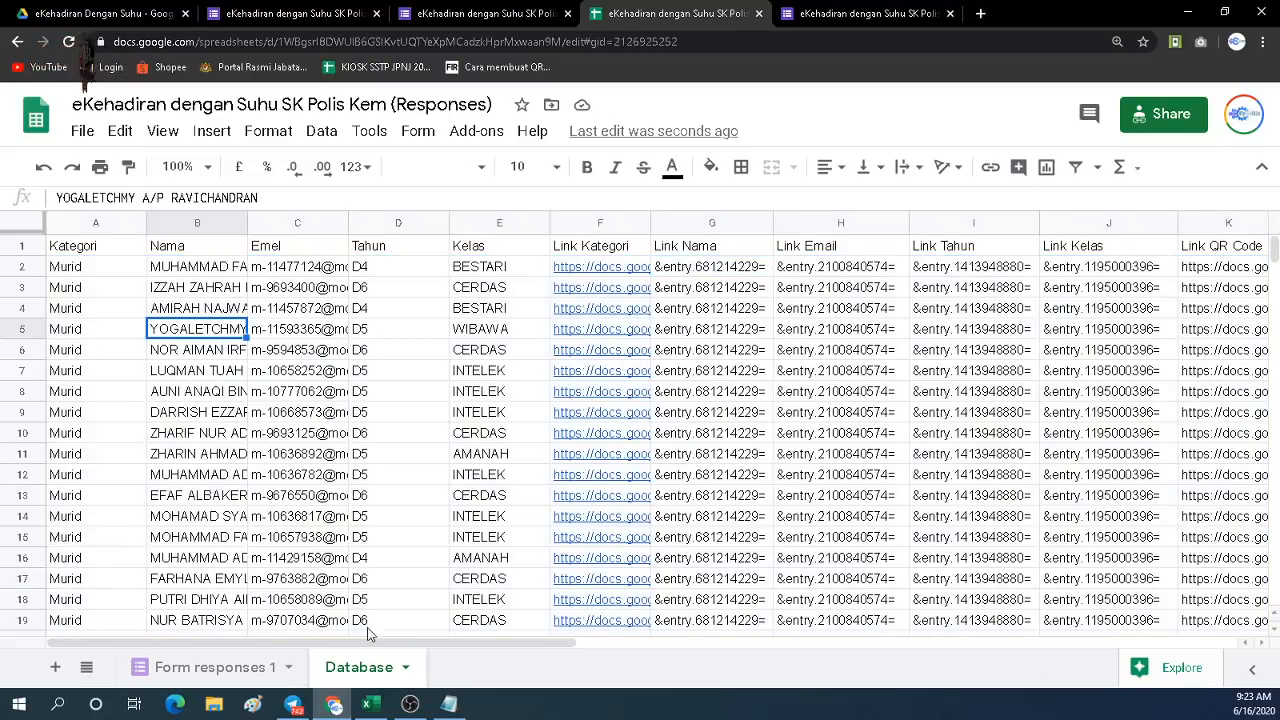
{"action": "scroll", "coordinate": [388, 648], "scroll_direction": "right", "scroll_amount": 5}
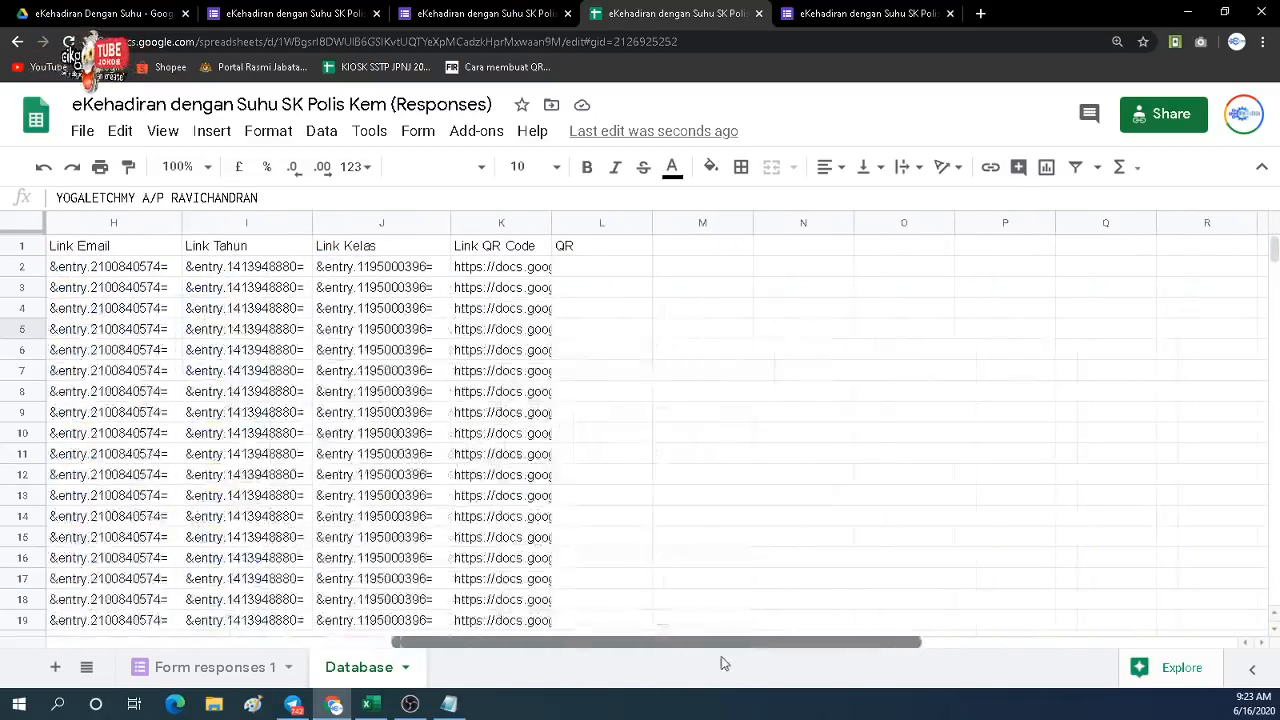
{"action": "left_click", "coordinate": [585, 274]}
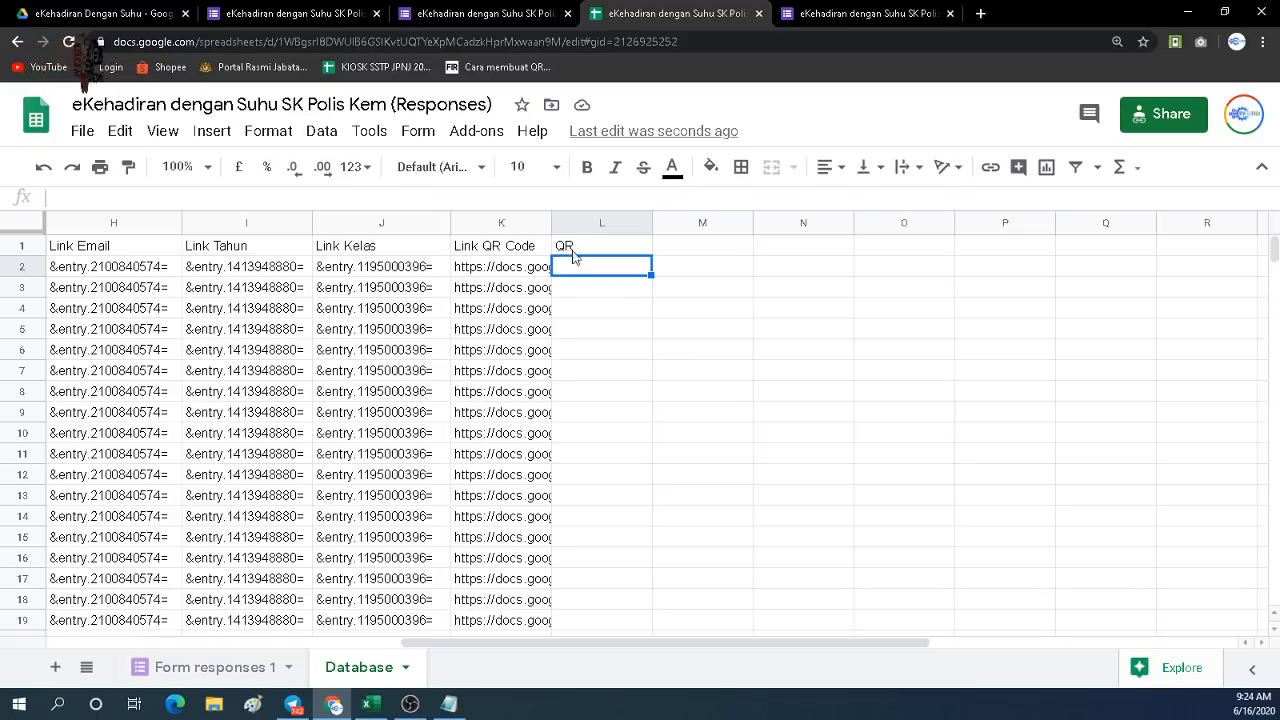
Rename the L1 header from 'QR' to 'QR Imej' and bring up the Bulk QR Code add-on menu.
{"action": "left_click", "coordinate": [585, 250]}
{"action": "double_click", "coordinate": [586, 250]}
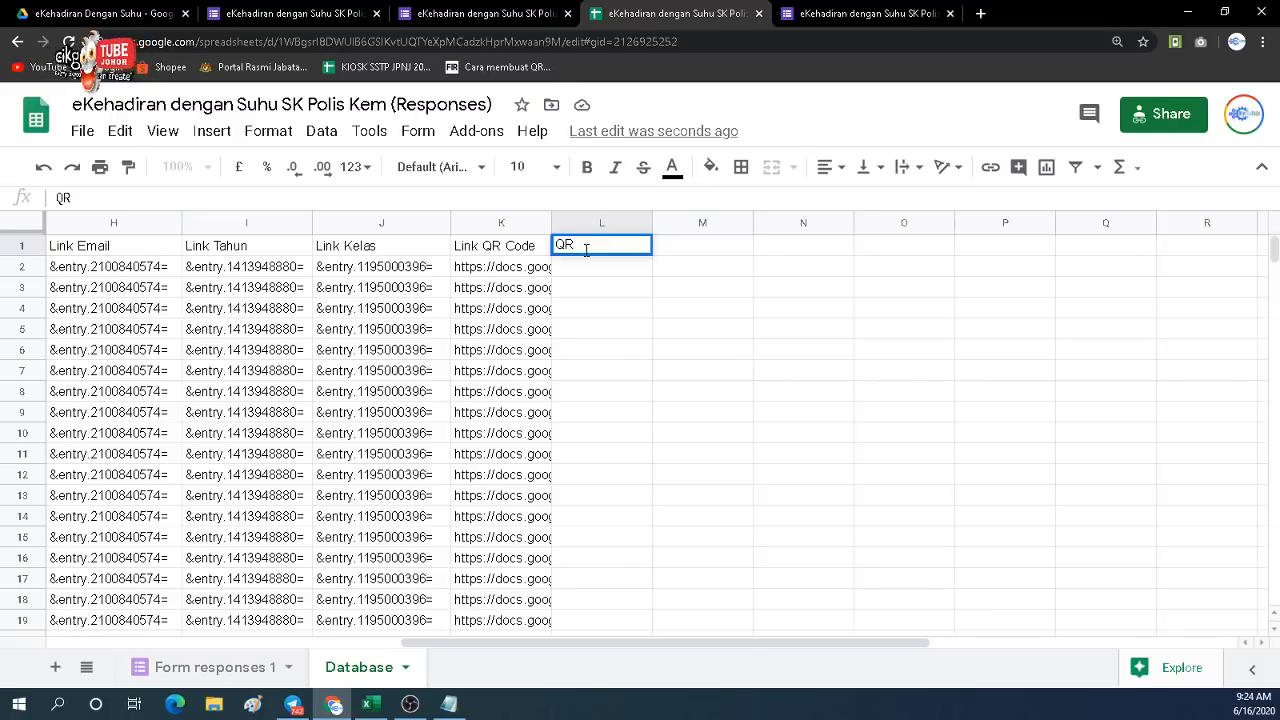
{"action": "type", "text": "Imej"}
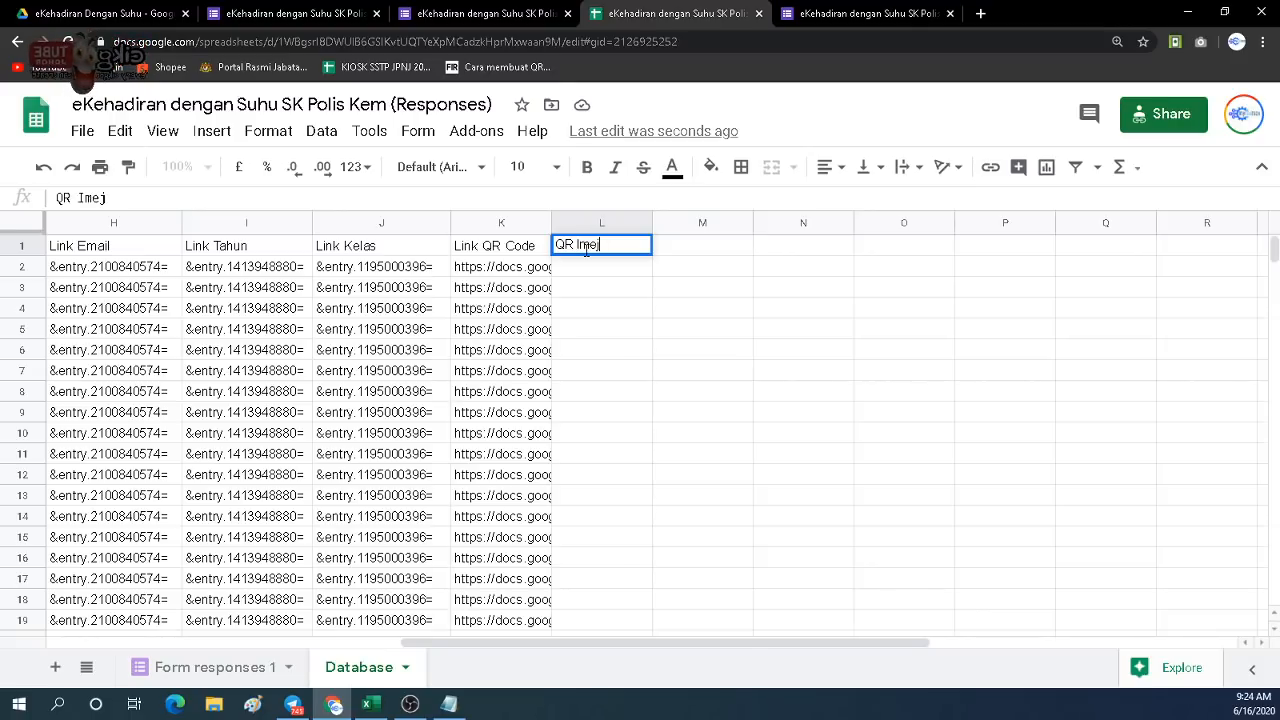
{"action": "left_click", "coordinate": [580, 287]}
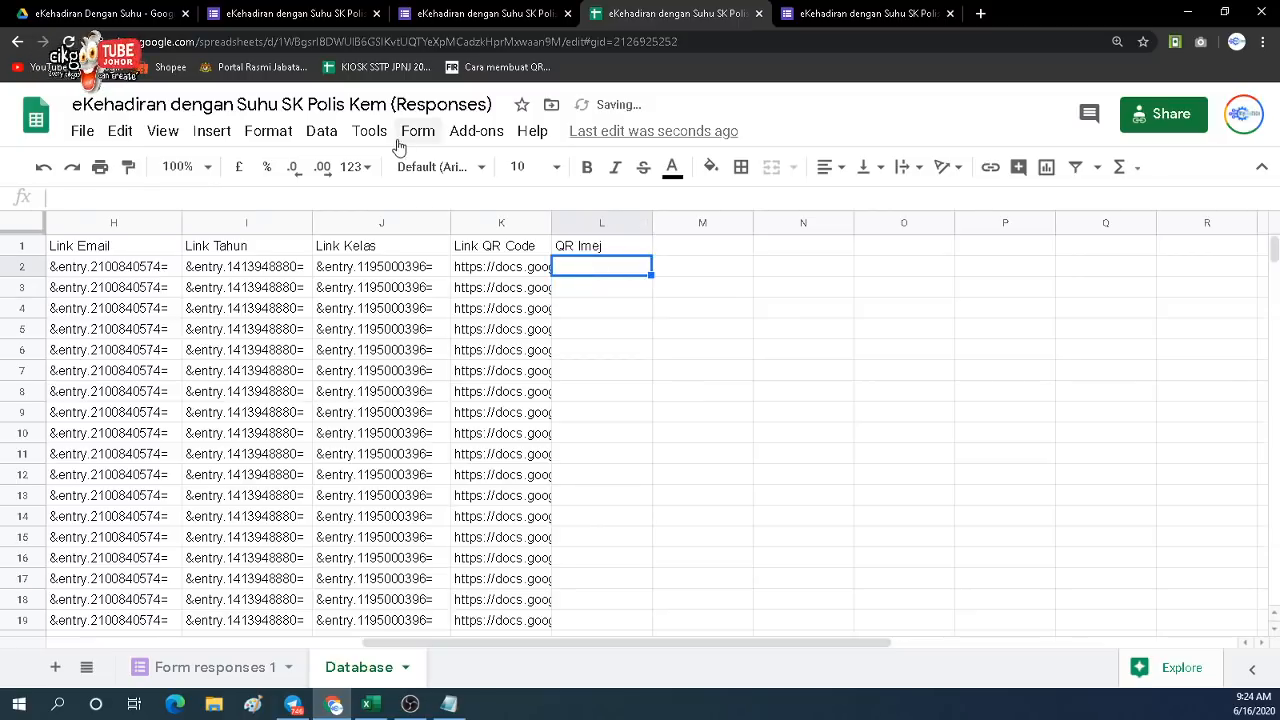
{"action": "left_click", "coordinate": [480, 136]}
{"action": "mouse_move", "coordinate": [514, 215]}
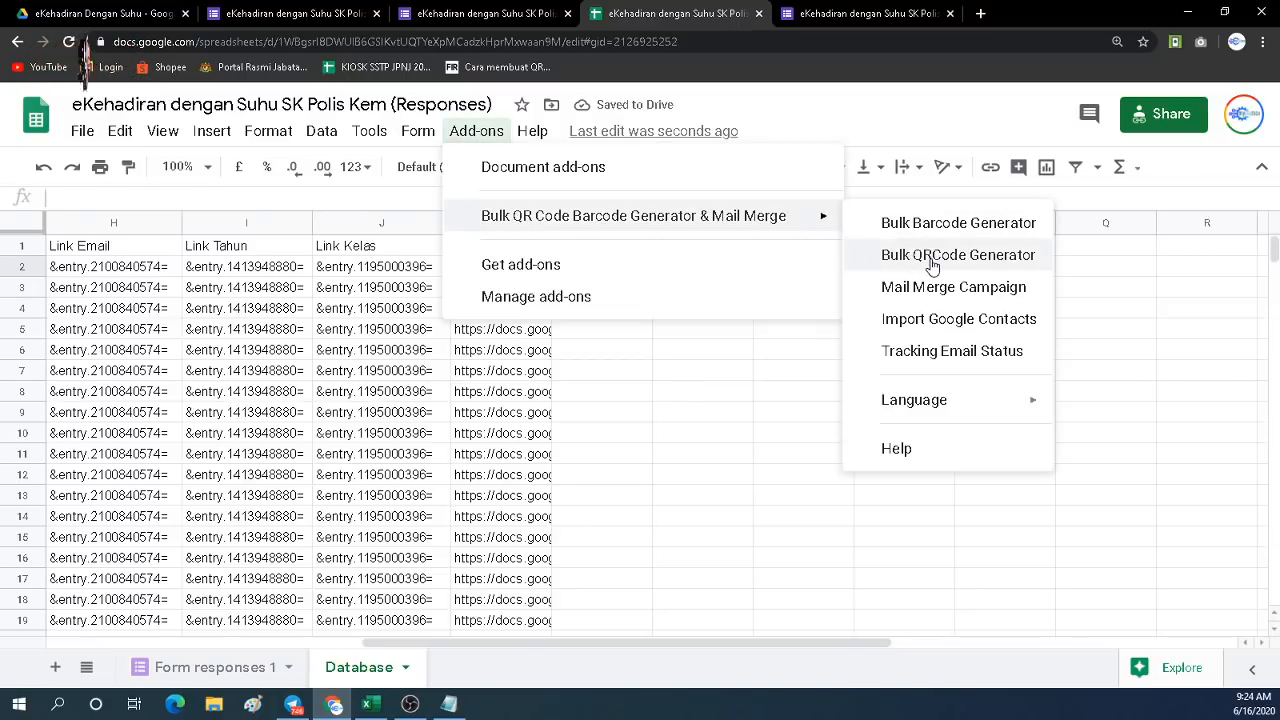
Generate bulk QR codes from [K] Link QR Code, saving the images into [L] QR Imej.
{"action": "left_click", "coordinate": [962, 264]}
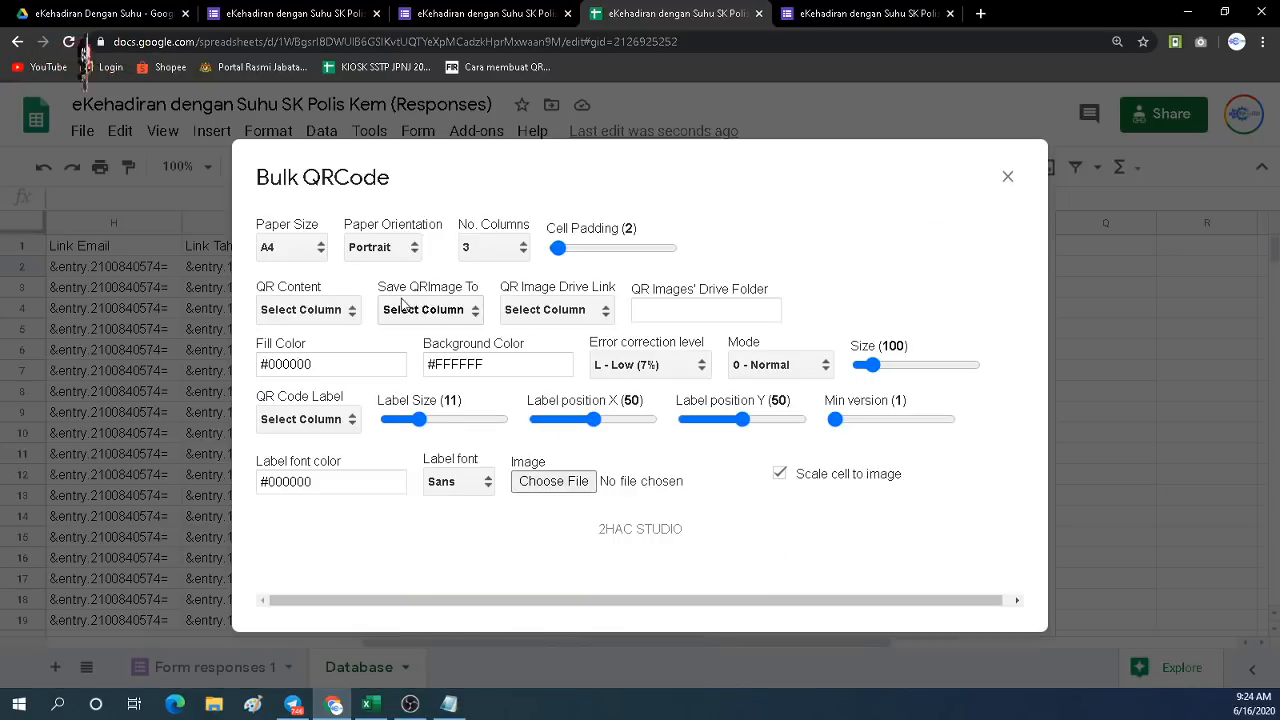
{"action": "left_click", "coordinate": [337, 330]}
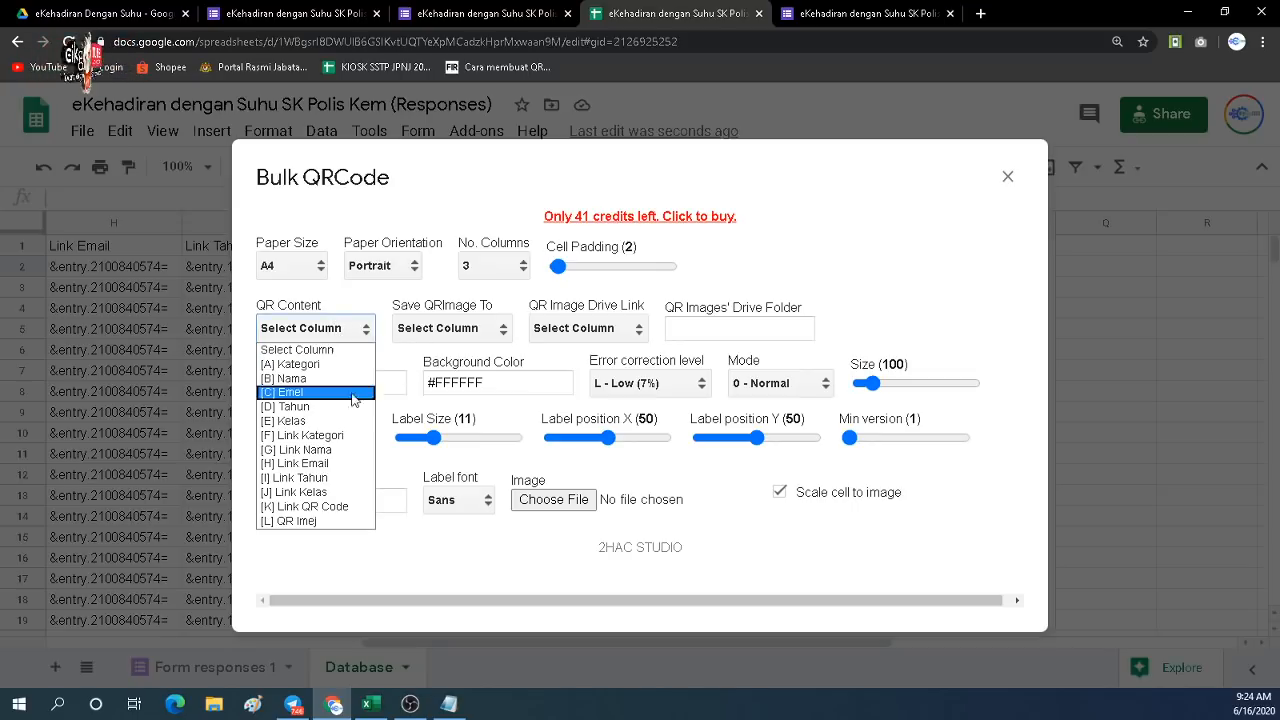
{"action": "left_click", "coordinate": [318, 507]}
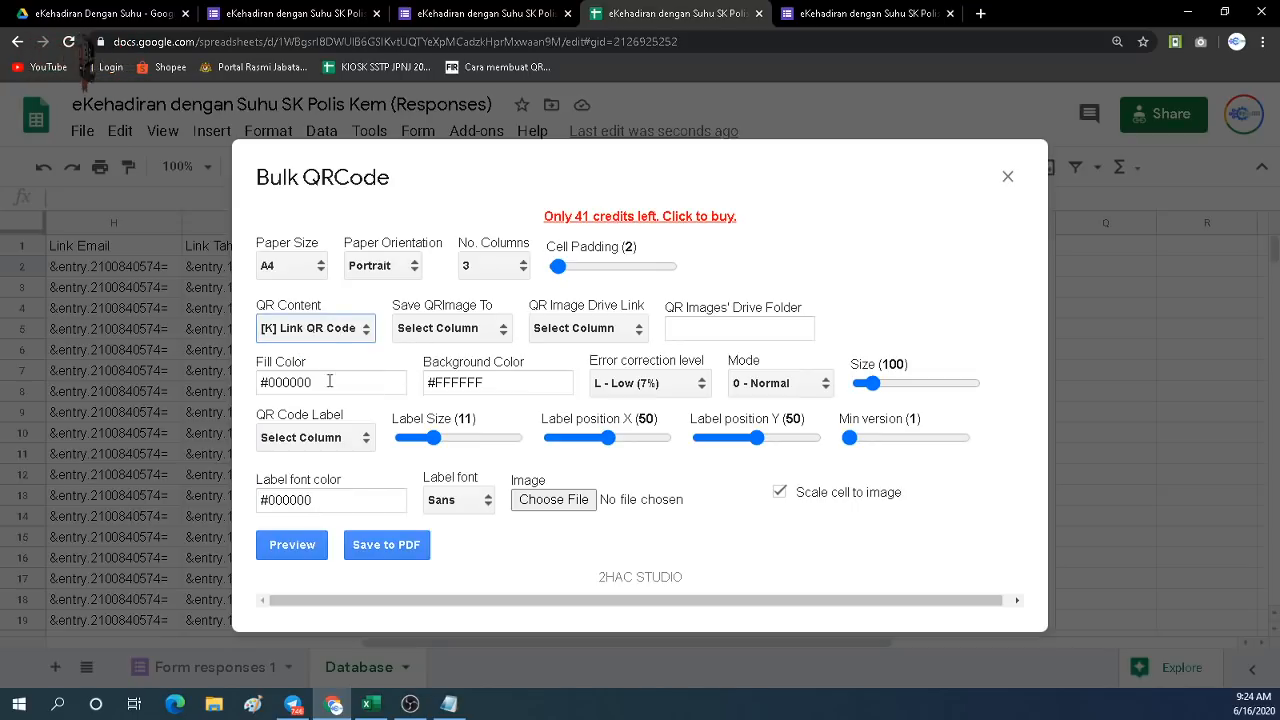
{"action": "left_click", "coordinate": [442, 334]}
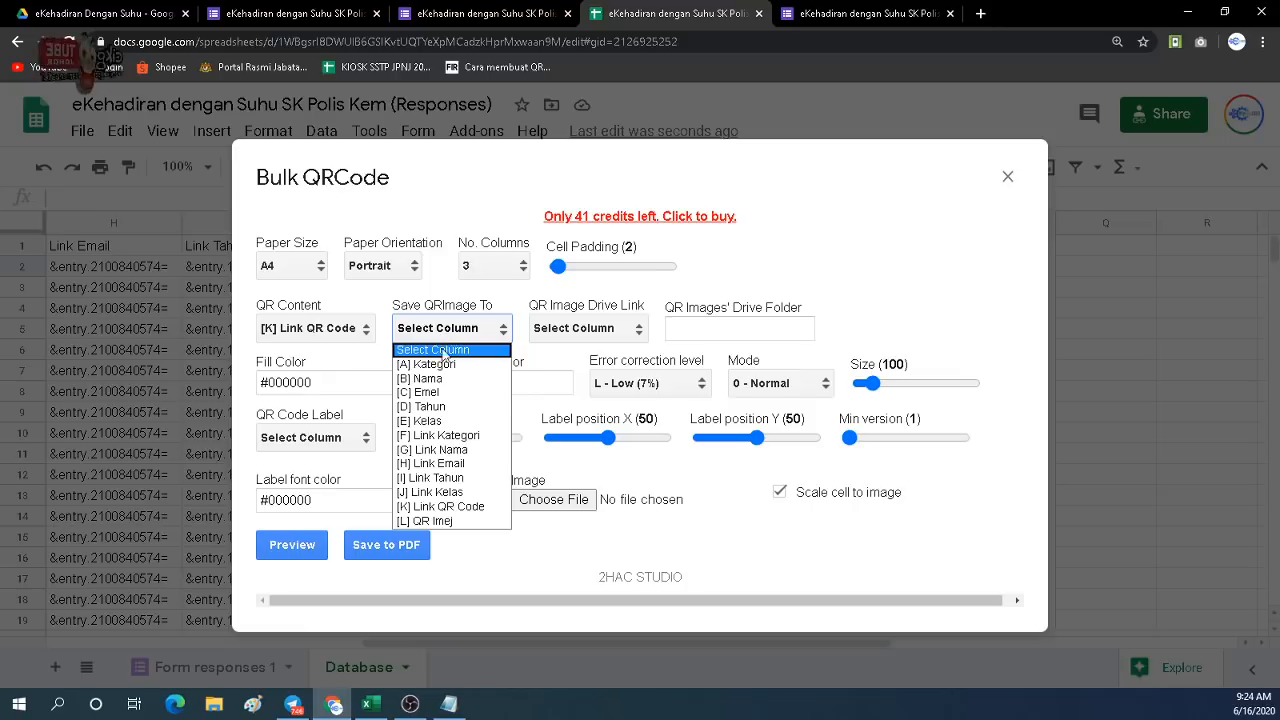
{"action": "left_click", "coordinate": [441, 521]}
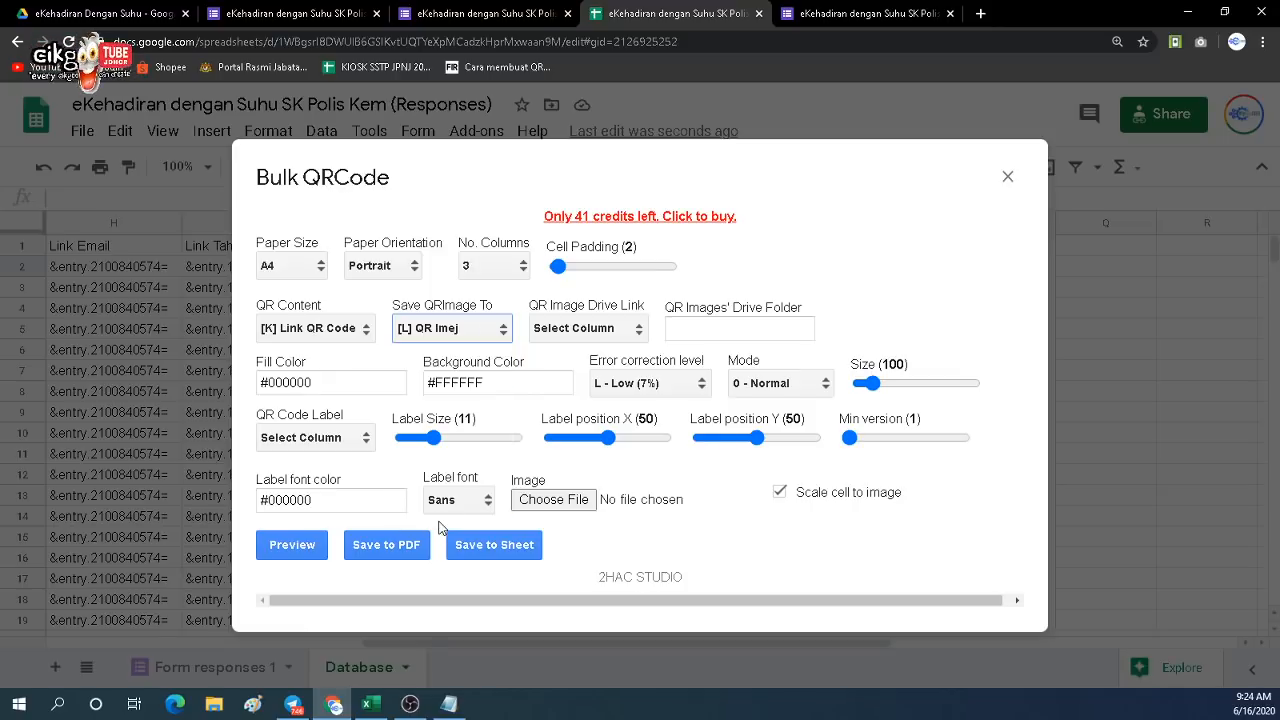
{"action": "left_click", "coordinate": [494, 547]}
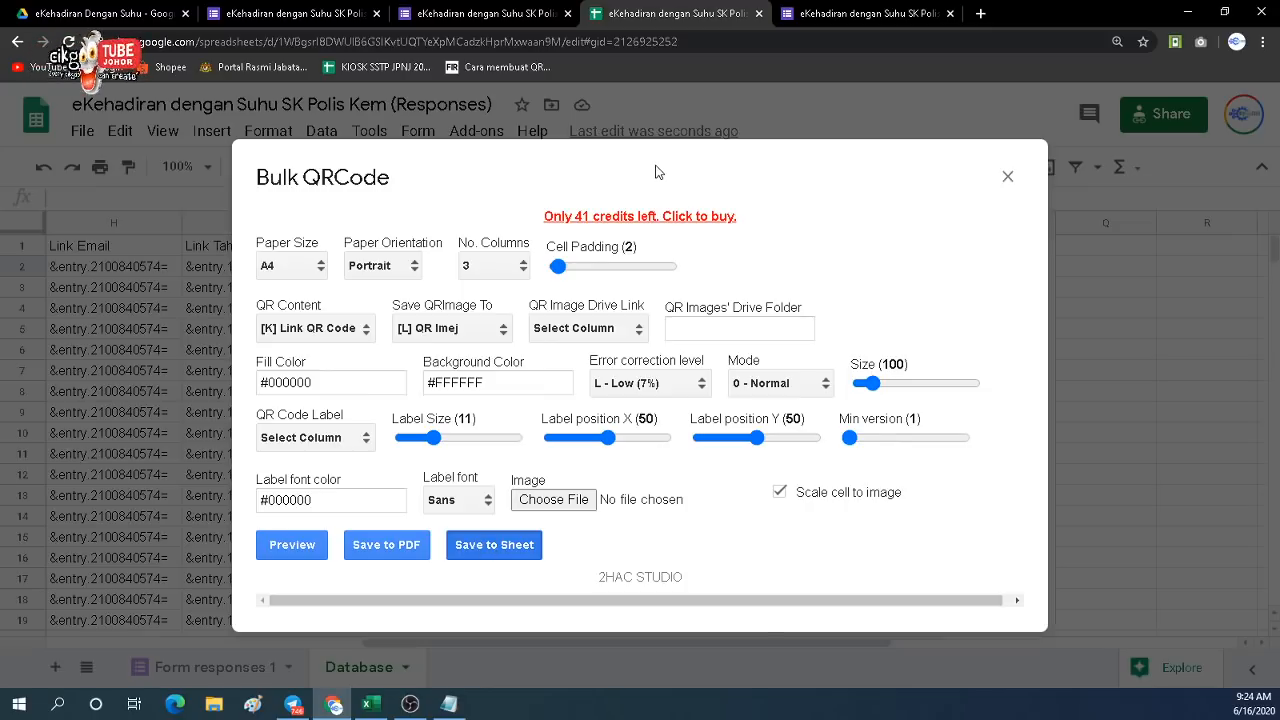
{"action": "left_click_drag", "start_coordinate": [658, 172], "coordinate": [796, 228]}
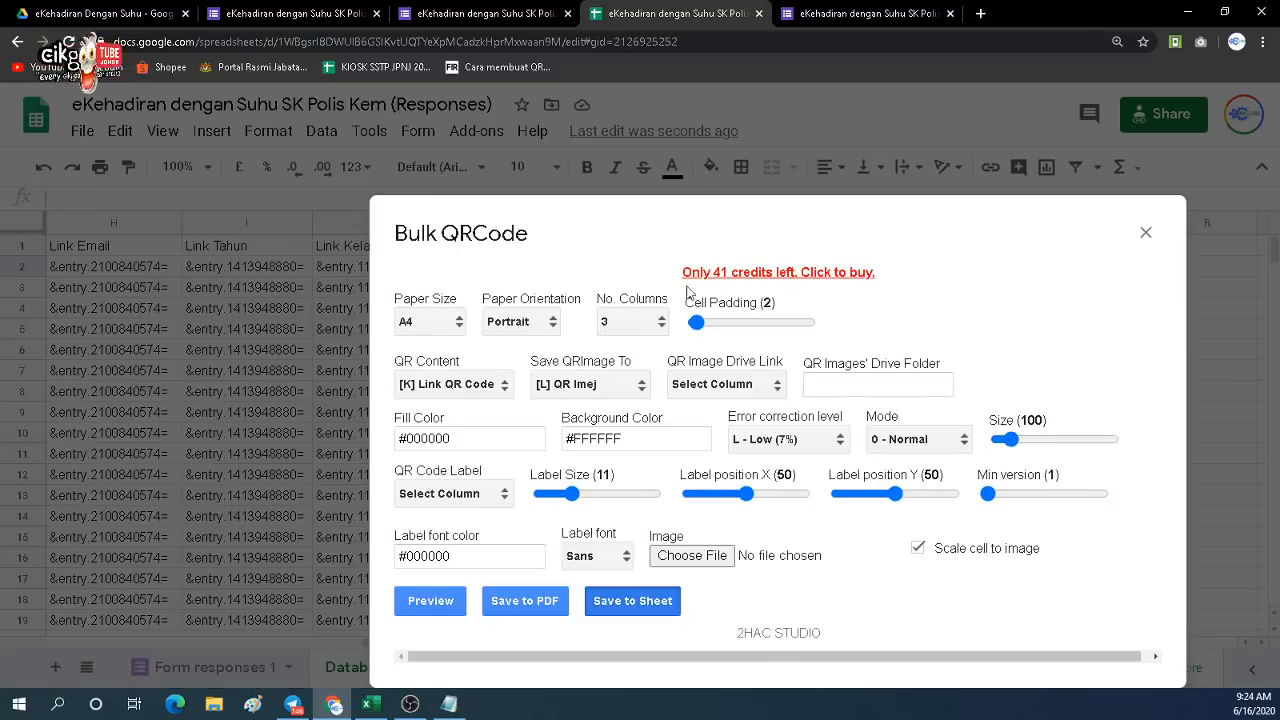
{"action": "left_click_drag", "start_coordinate": [687, 287], "coordinate": [685, 177]}
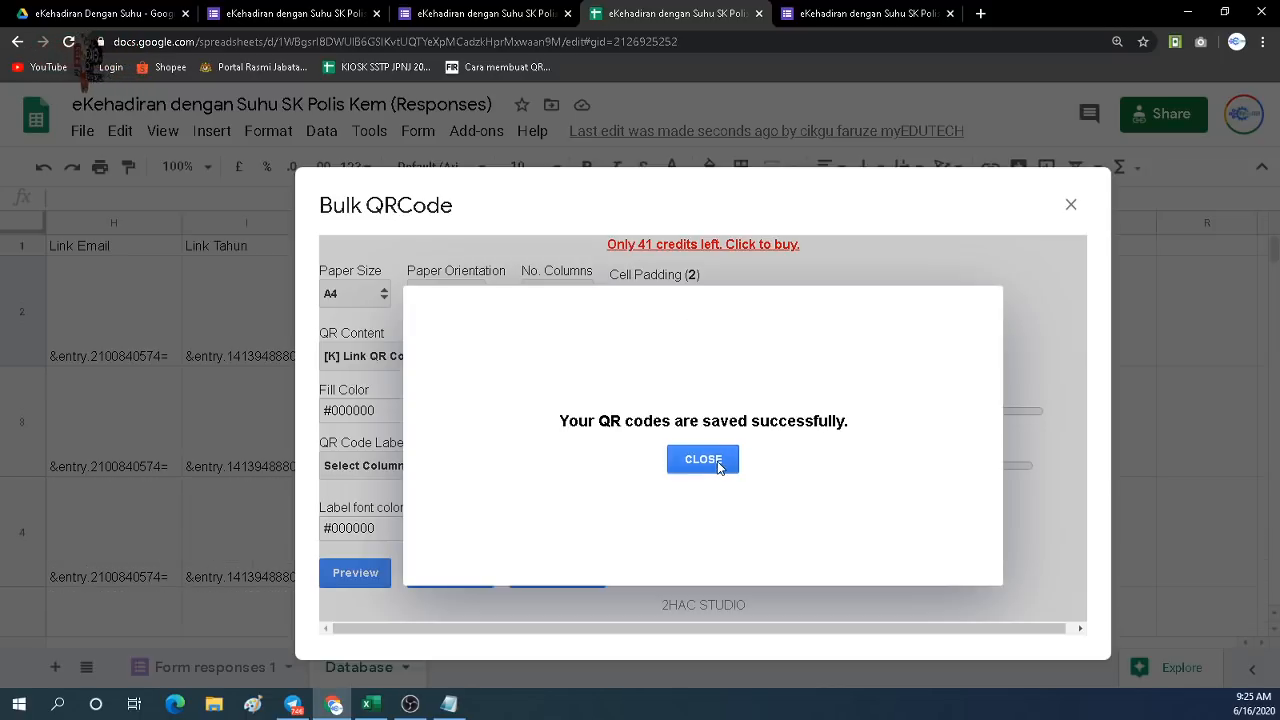
{"action": "left_click", "coordinate": [717, 461]}
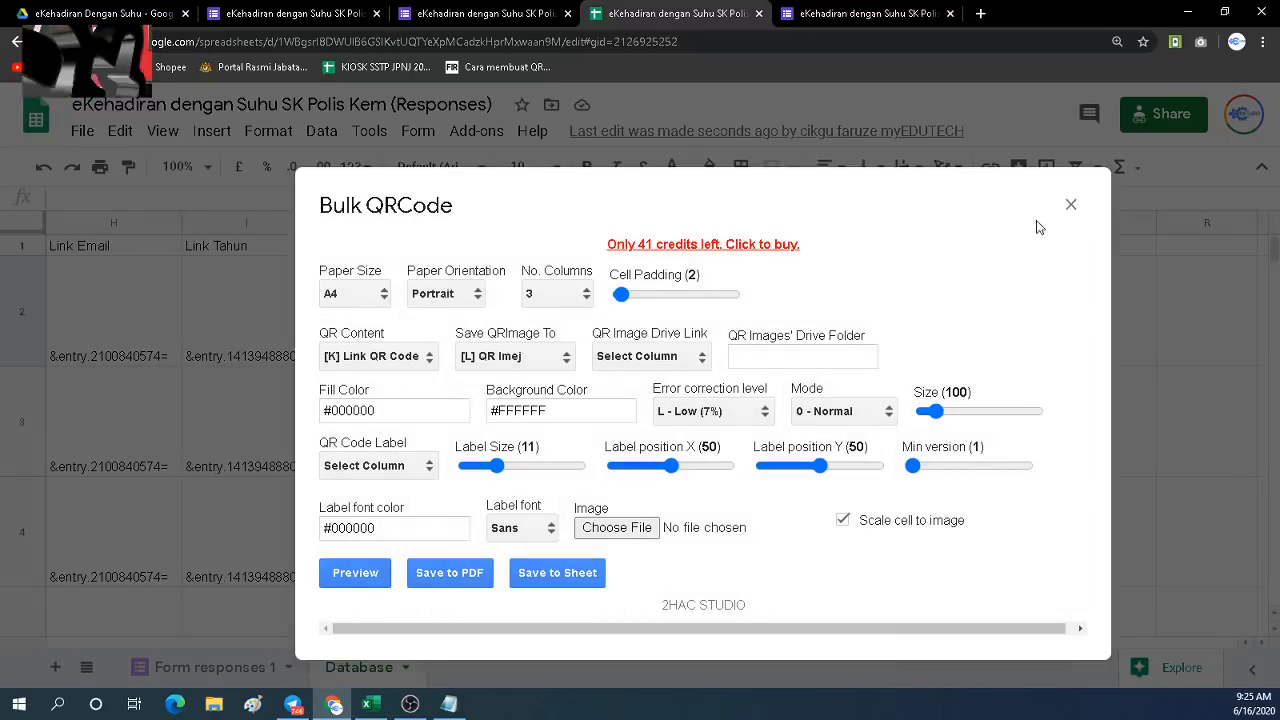
Close the Bulk QRCode dialog and scroll through the rows to check each QR image in column L.
{"action": "left_click", "coordinate": [1069, 207]}
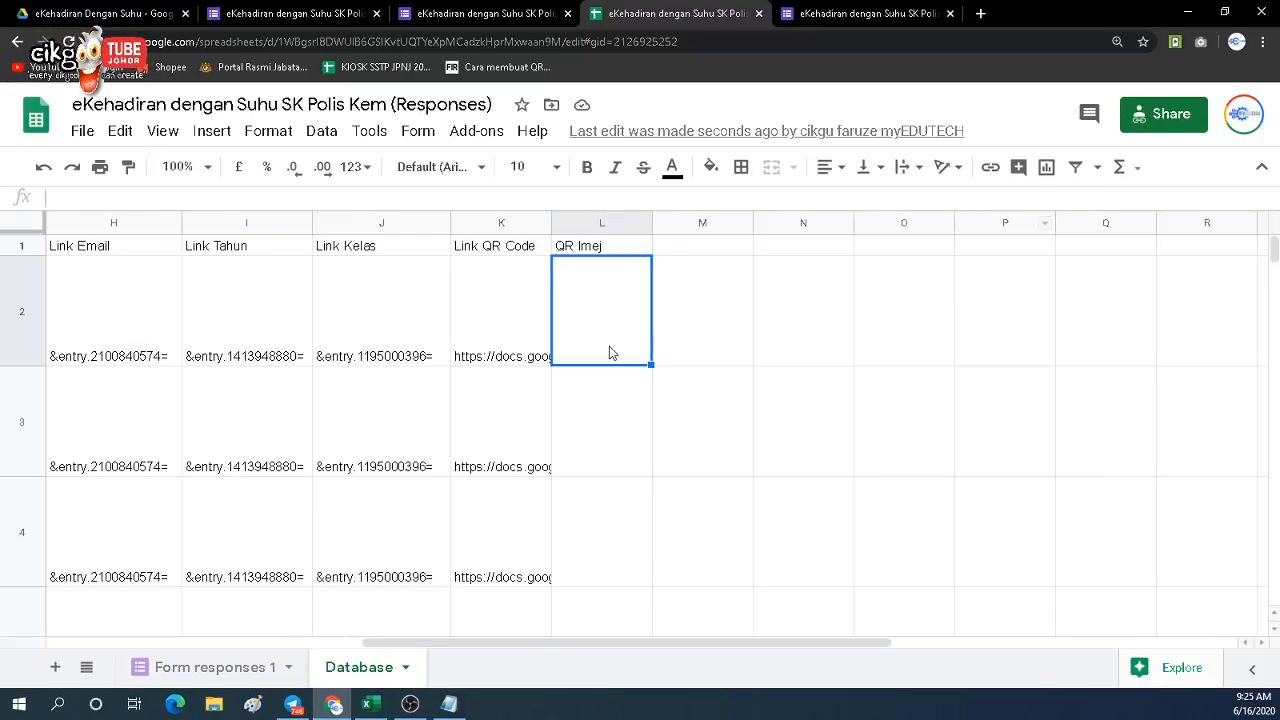
{"action": "scroll", "coordinate": [612, 355], "scroll_direction": "down", "scroll_amount": 8}
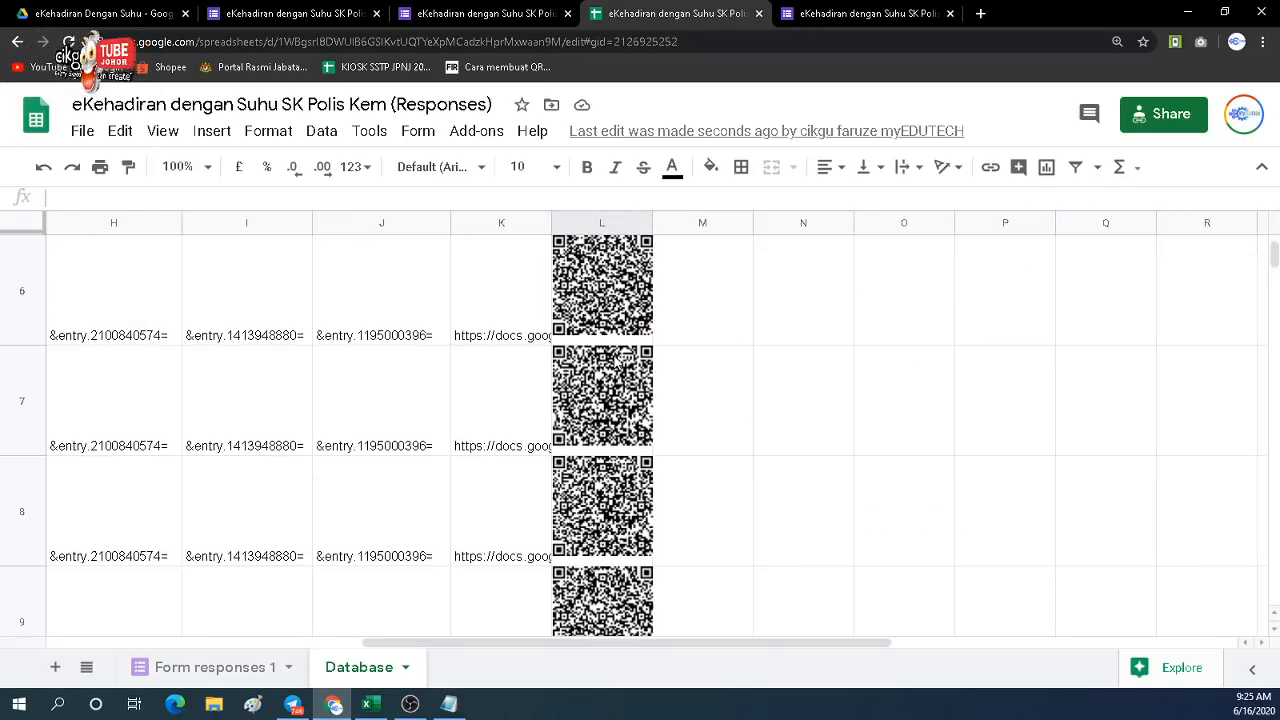
{"action": "scroll", "coordinate": [612, 360], "scroll_direction": "down", "scroll_amount": 4}
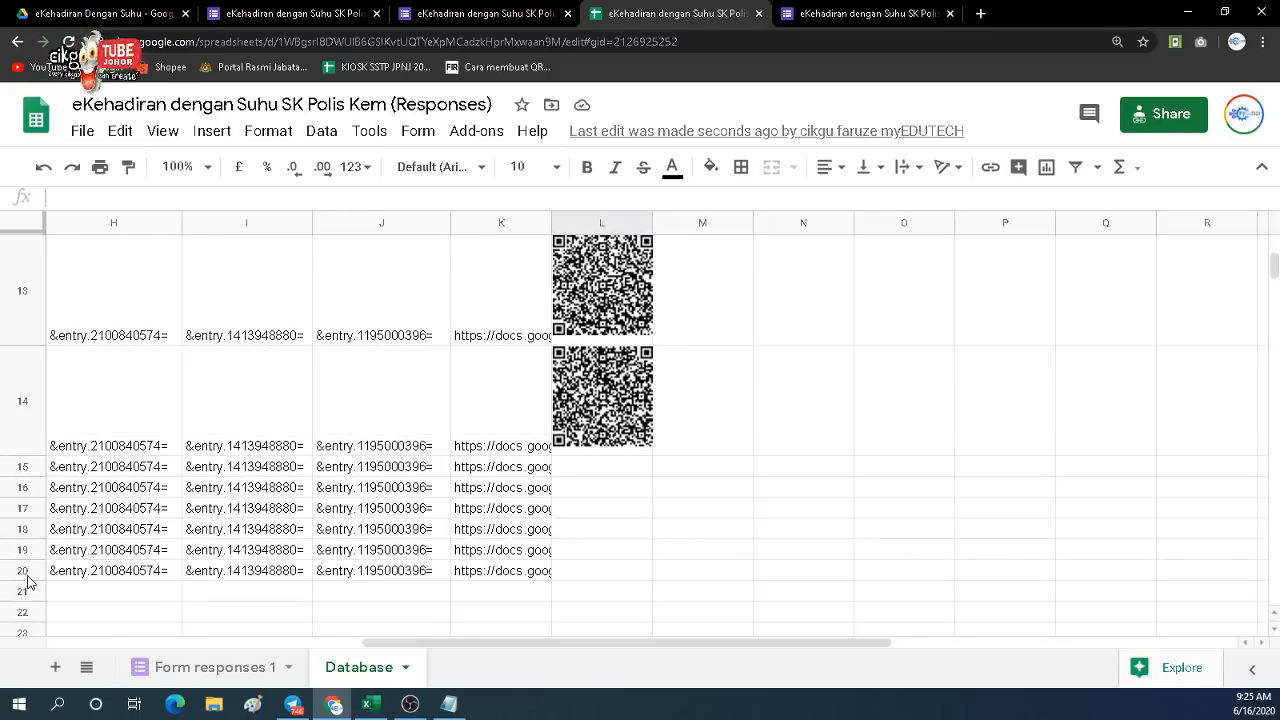
{"action": "scroll", "coordinate": [40, 570], "scroll_direction": "down", "scroll_amount": 2}
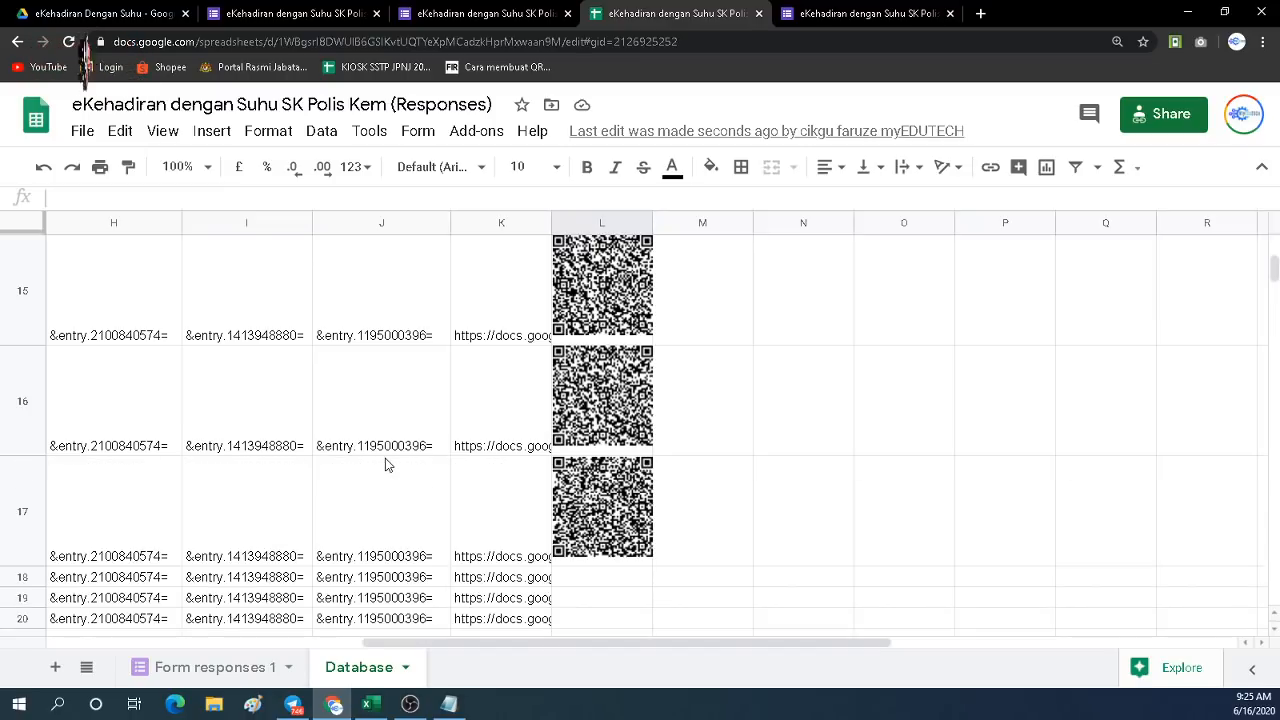
{"action": "scroll", "coordinate": [577, 443], "scroll_direction": "up", "scroll_amount": 10}
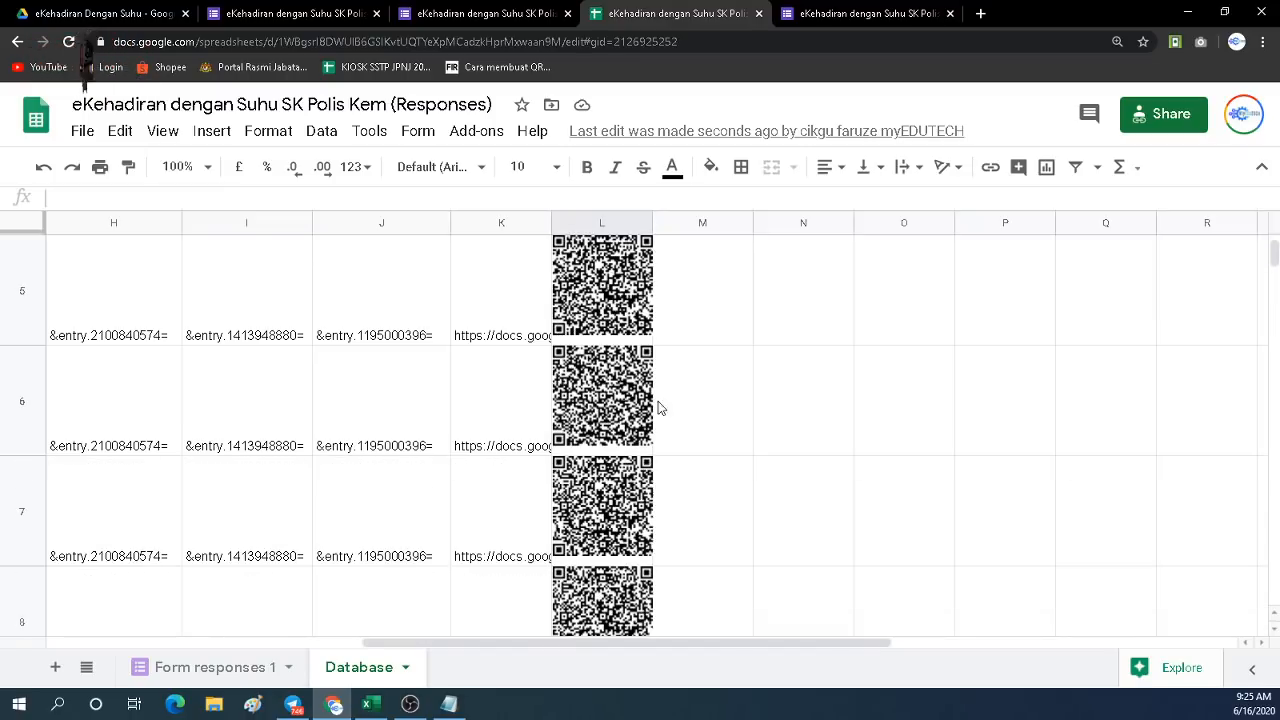
{"action": "scroll", "coordinate": [659, 407], "scroll_direction": "up", "scroll_amount": 3}
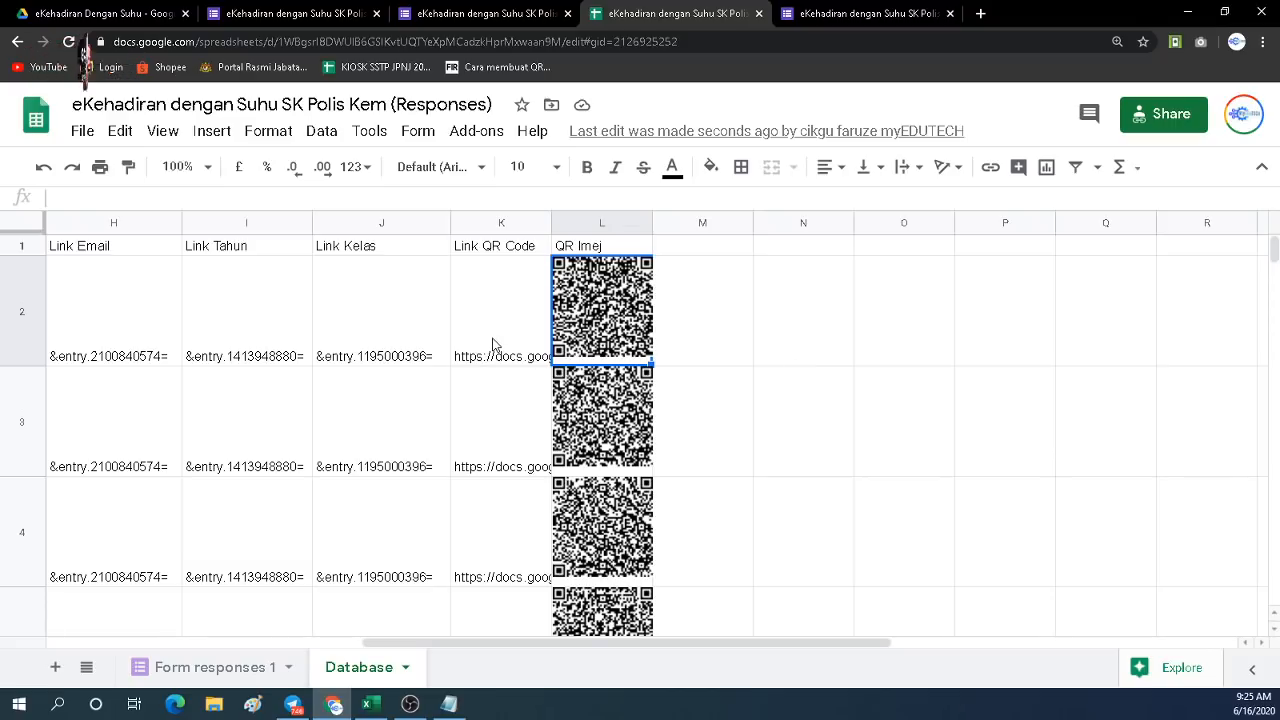
In Drive, go to Tutorial Youtube > e Kehadiran PKP and open the Template Kad ID document.
{"action": "left_click", "coordinate": [135, 16]}
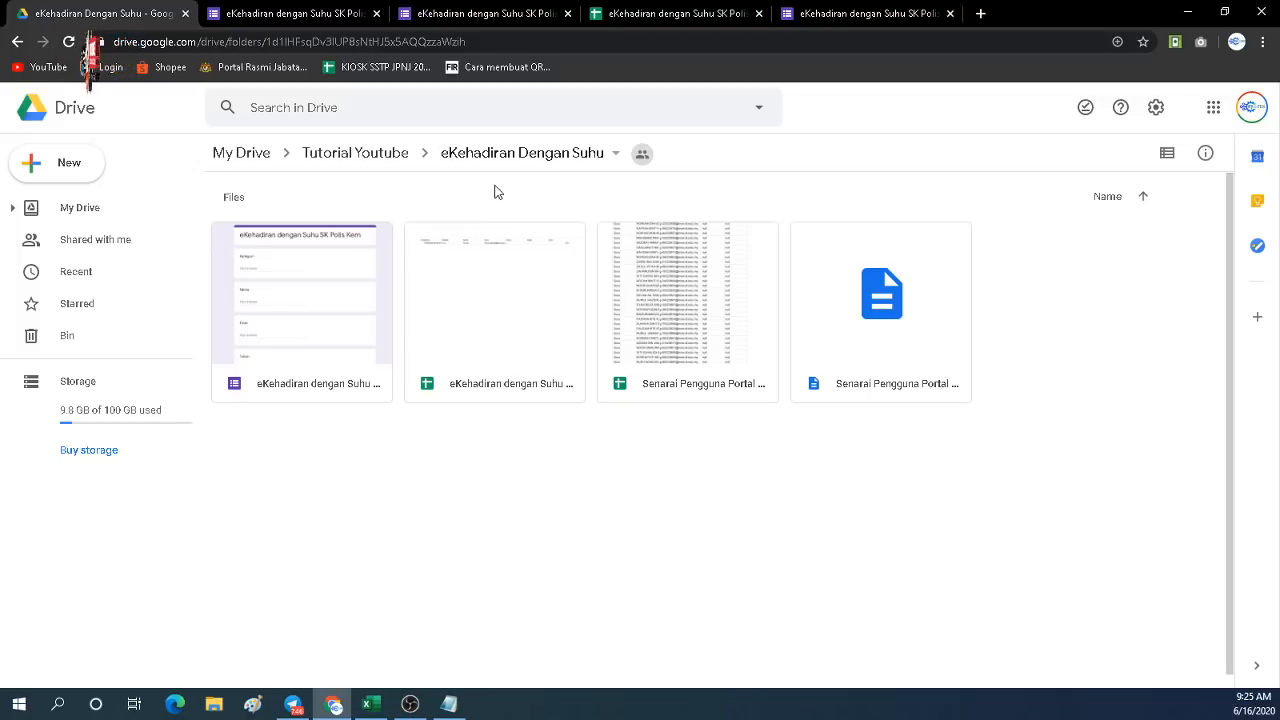
{"action": "left_click", "coordinate": [380, 156]}
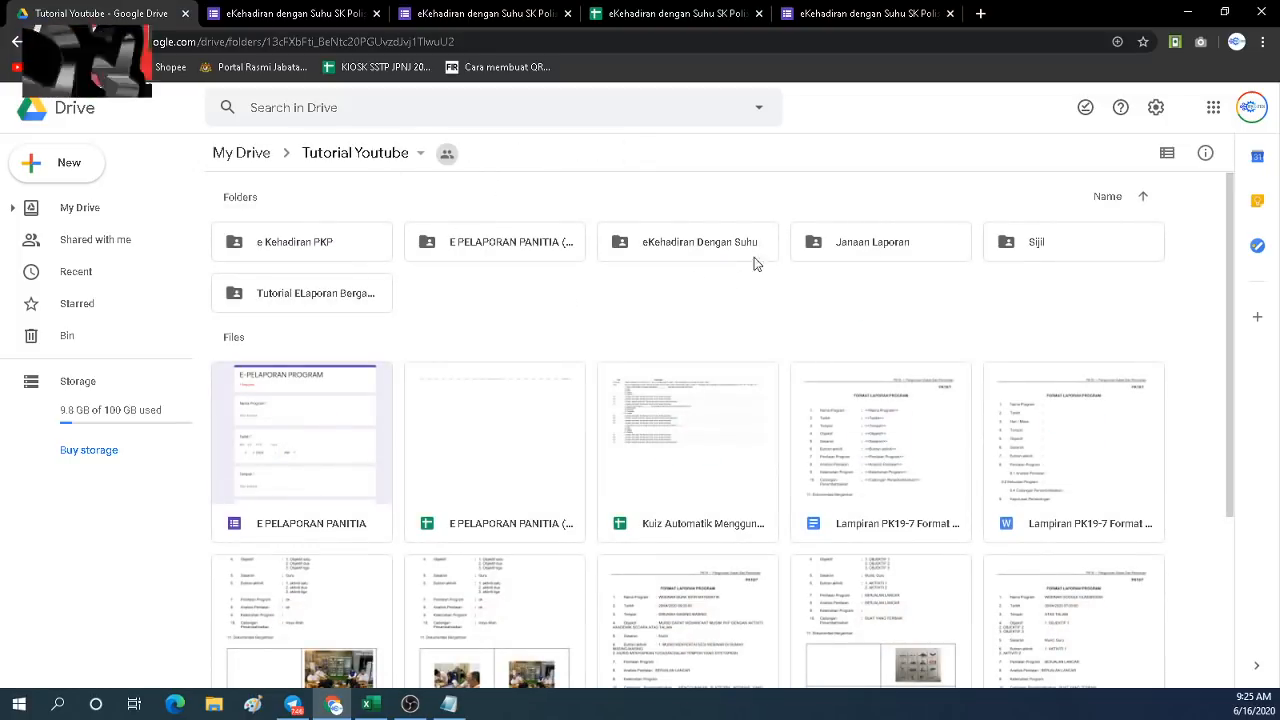
{"action": "double_click", "coordinate": [641, 257]}
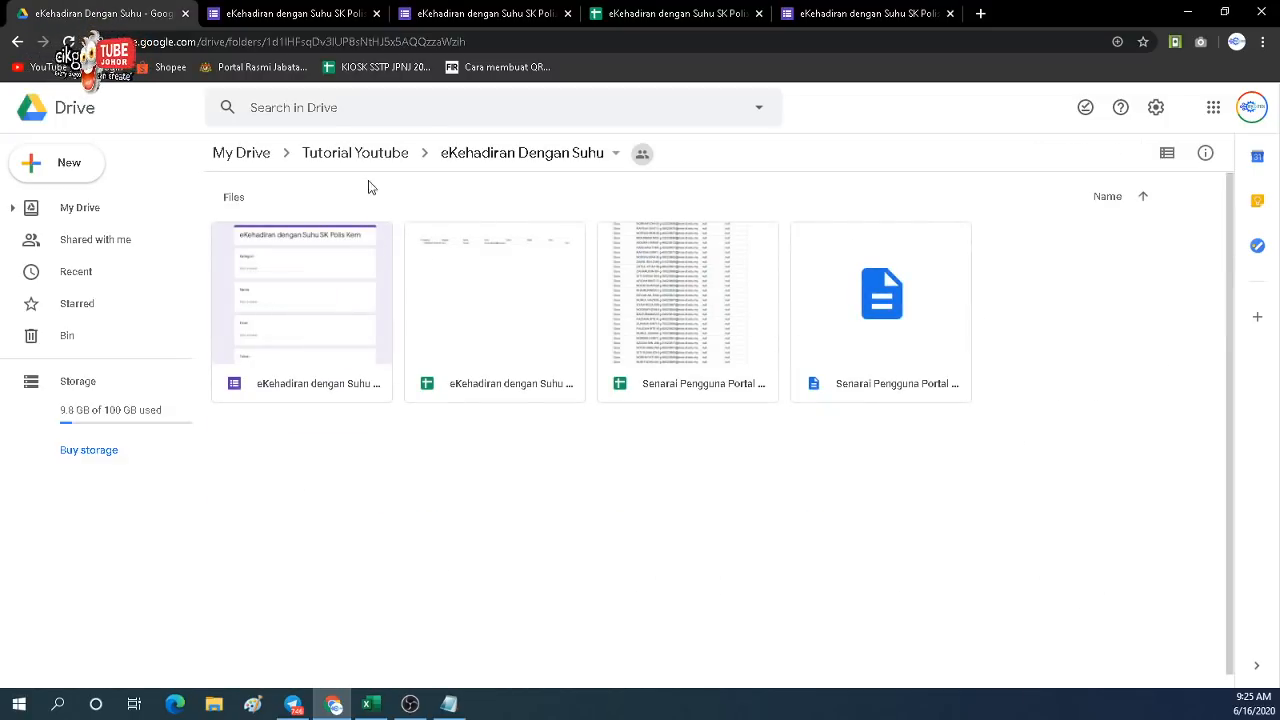
{"action": "left_click", "coordinate": [488, 152]}
{"action": "left_click", "coordinate": [327, 157]}
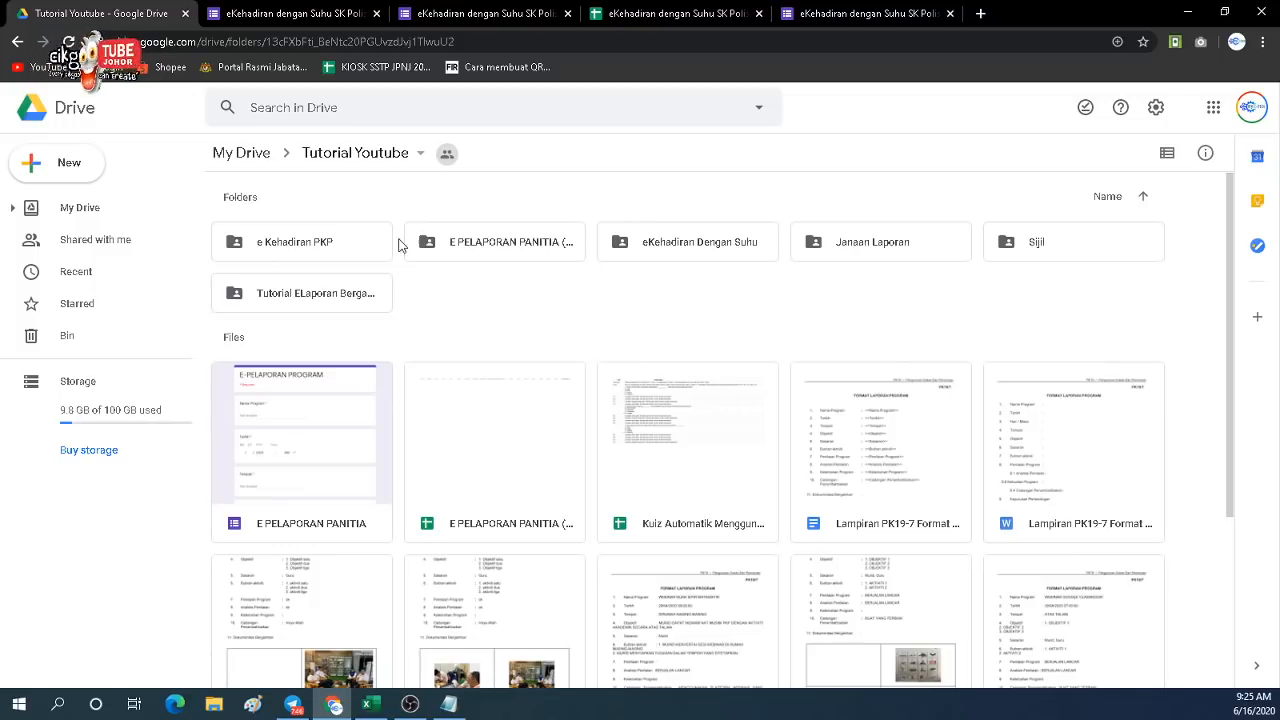
{"action": "double_click", "coordinate": [338, 243]}
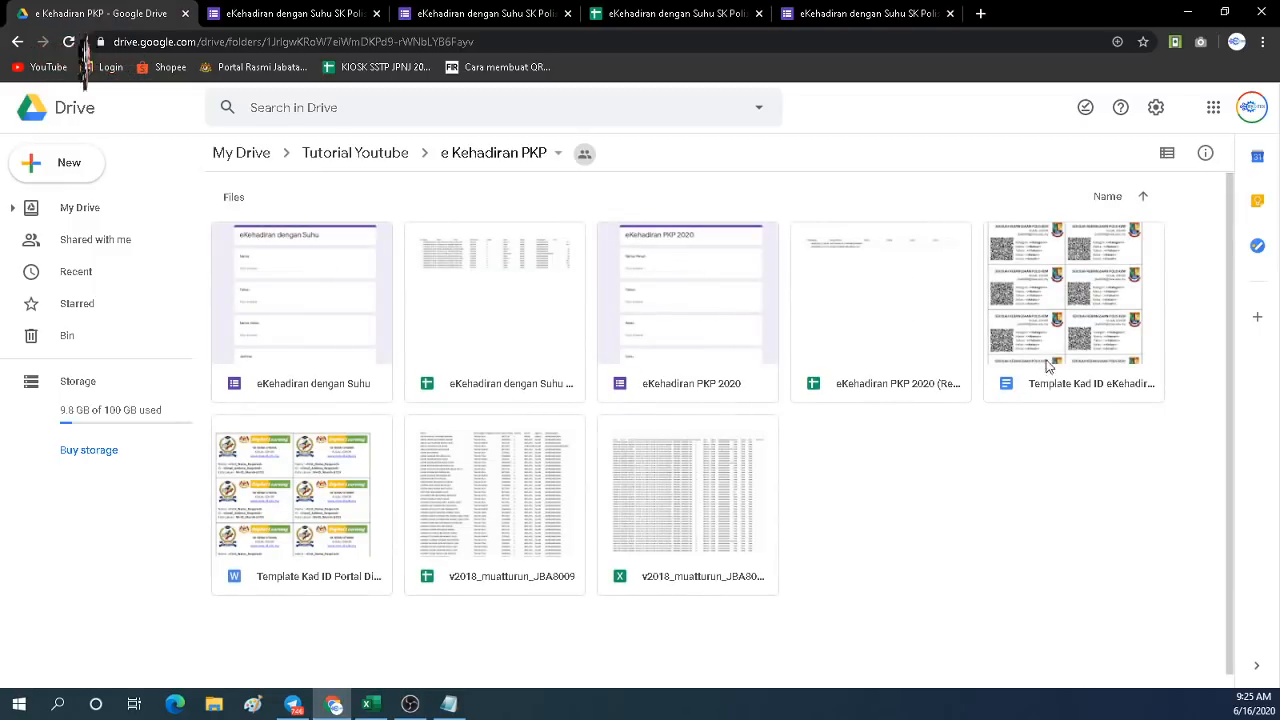
{"action": "double_click", "coordinate": [1050, 342]}
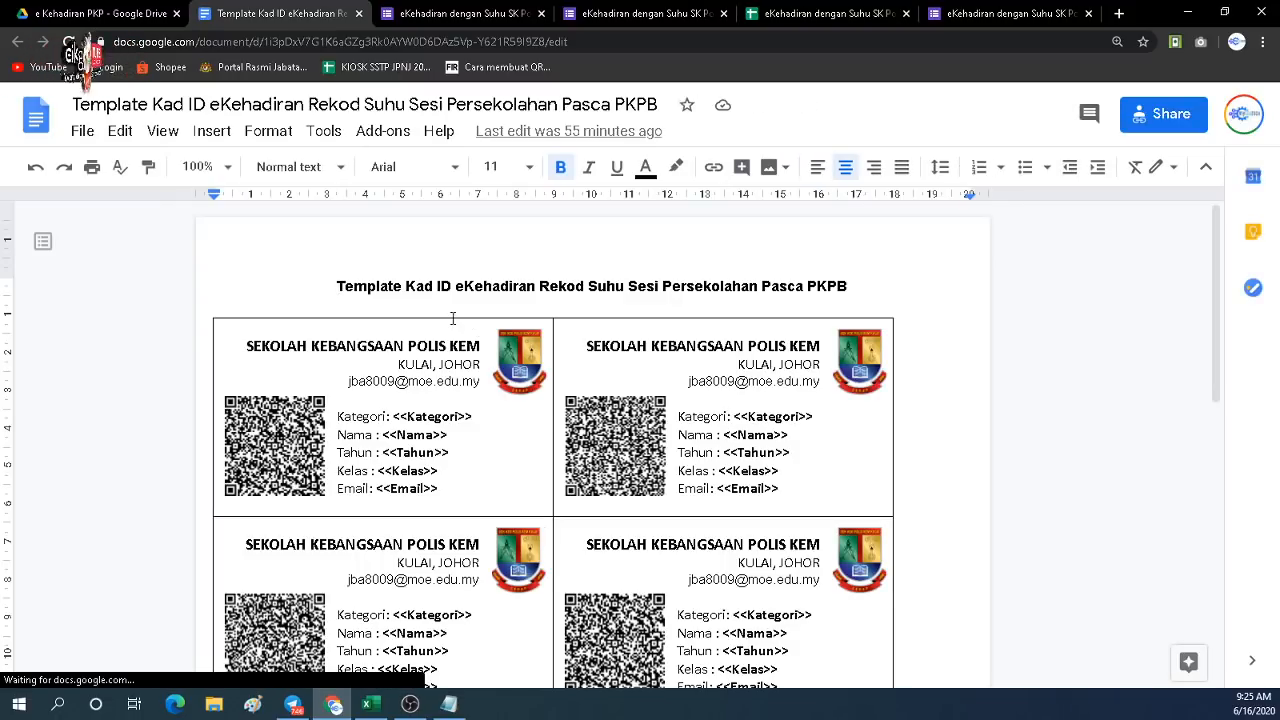
Select the sample QR code image on the first ID card.
{"action": "left_click", "coordinate": [304, 424]}
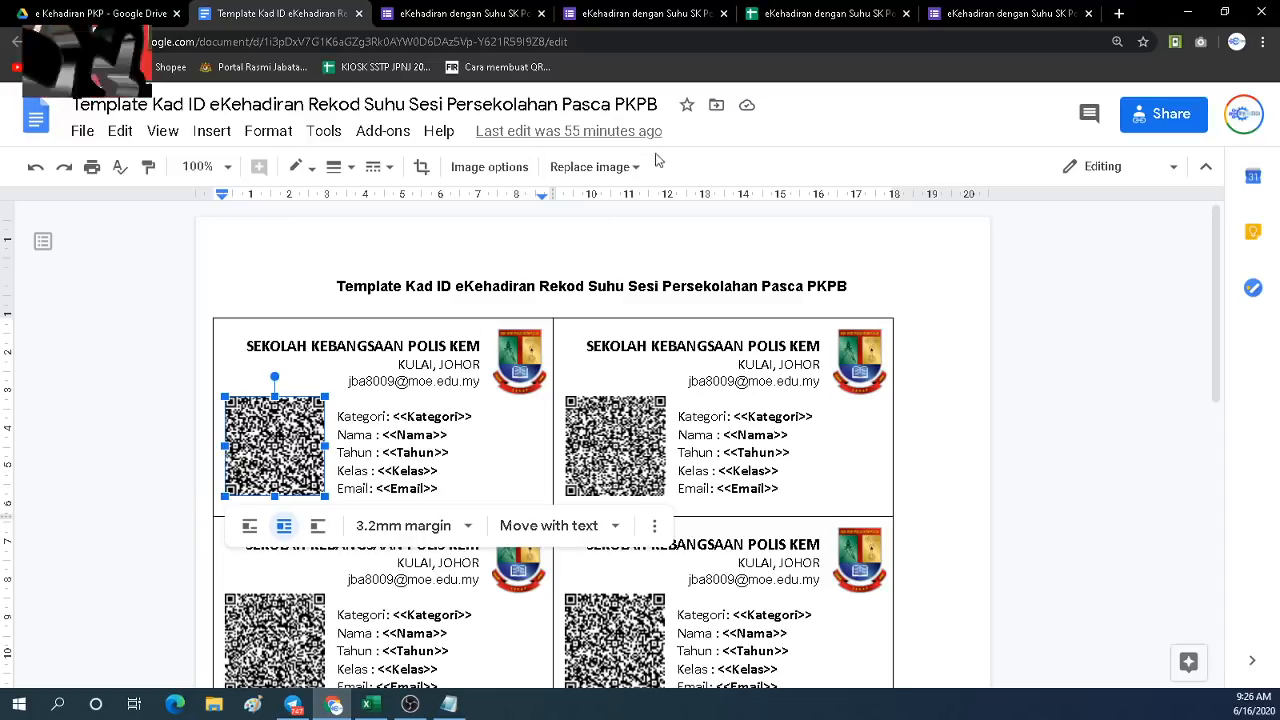
Select and copy the generated QR code image in cell L2 of the responses sheet.
{"action": "left_click", "coordinate": [812, 18]}
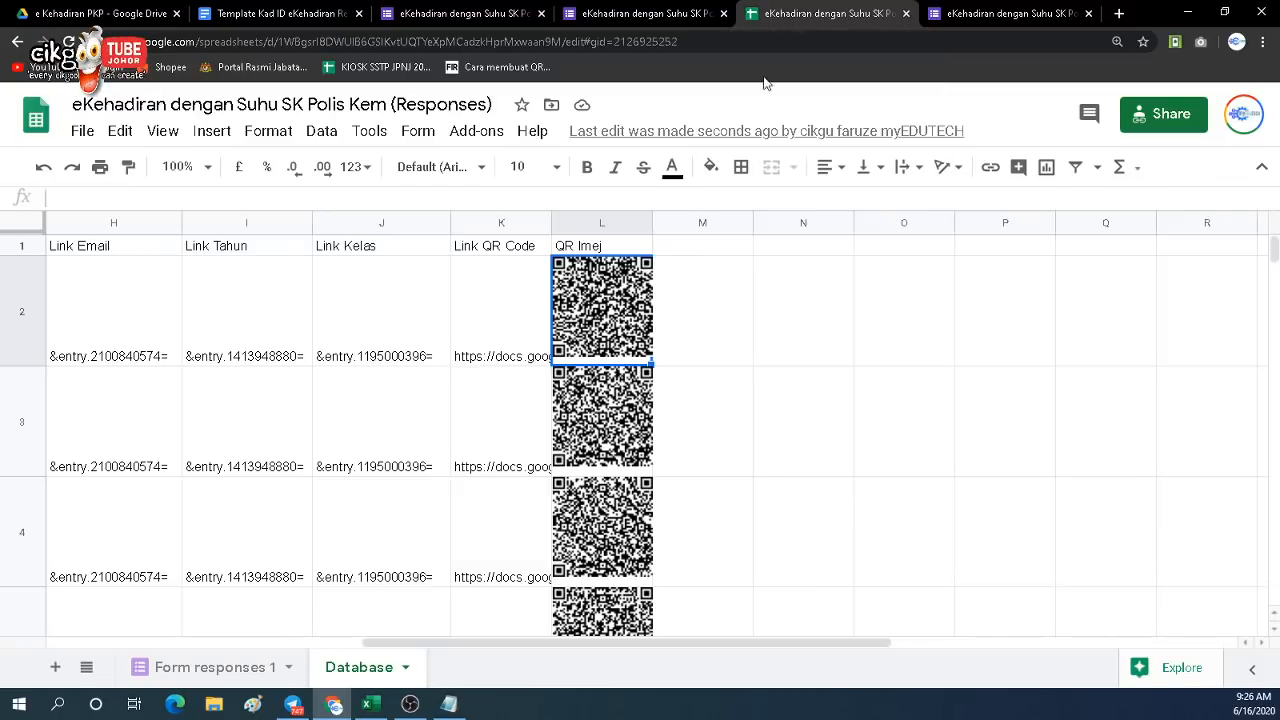
{"action": "left_click_drag", "start_coordinate": [449, 645], "coordinate": [133, 646]}
{"action": "left_click_drag", "start_coordinate": [45, 648], "coordinate": [503, 654]}
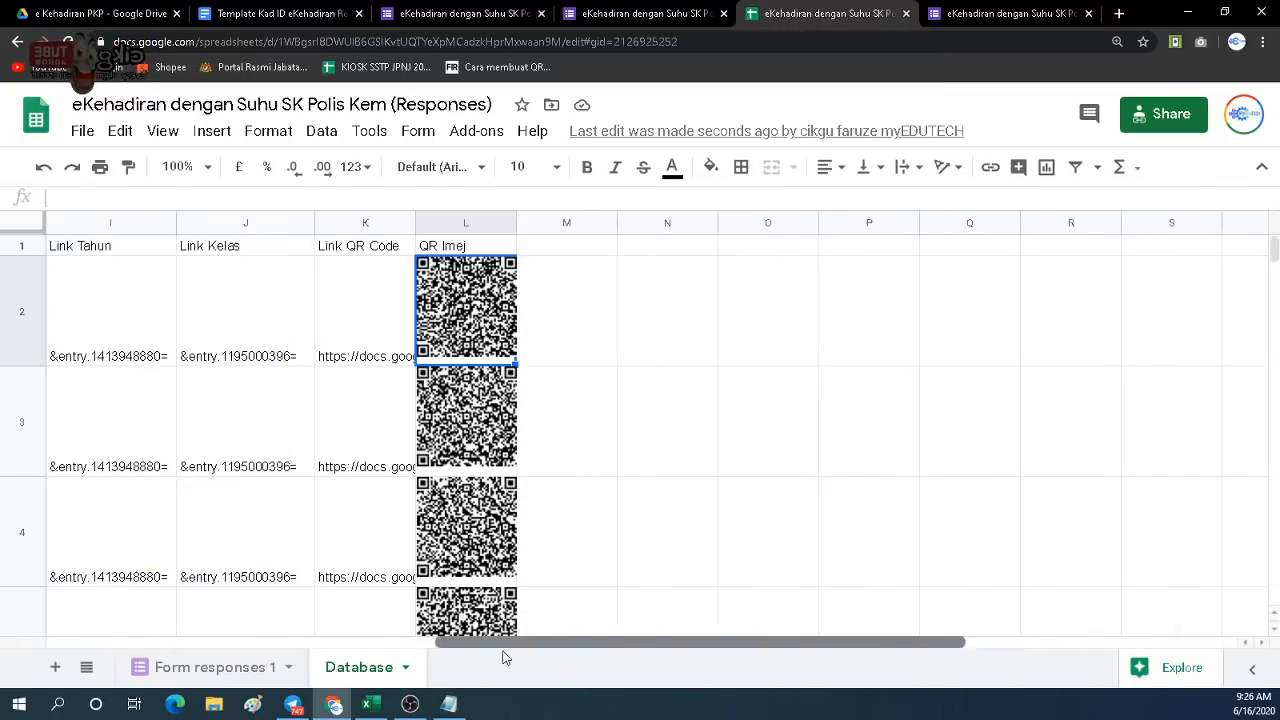
{"action": "left_click", "coordinate": [469, 325]}
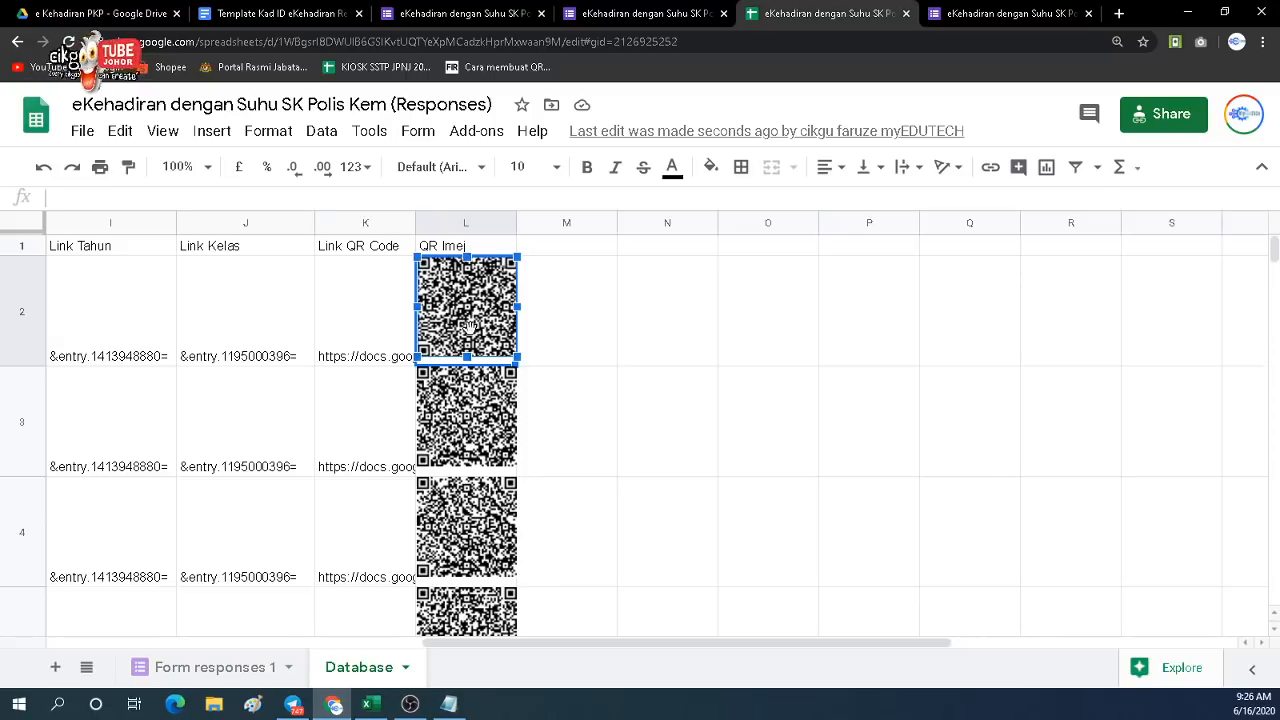
{"action": "left_click", "coordinate": [966, 16]}
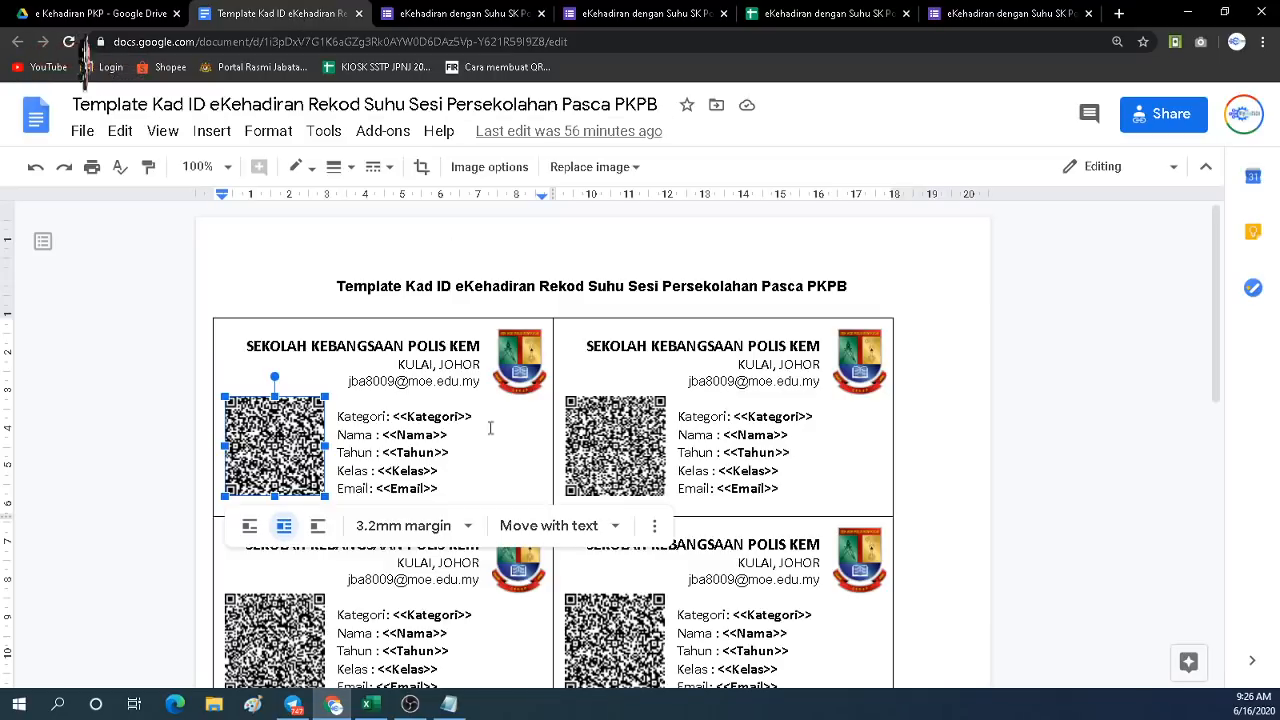
Replace the first card's old QR code with the pasted one, set to wrap text left of the fields.
{"action": "key", "text": "Delete"}
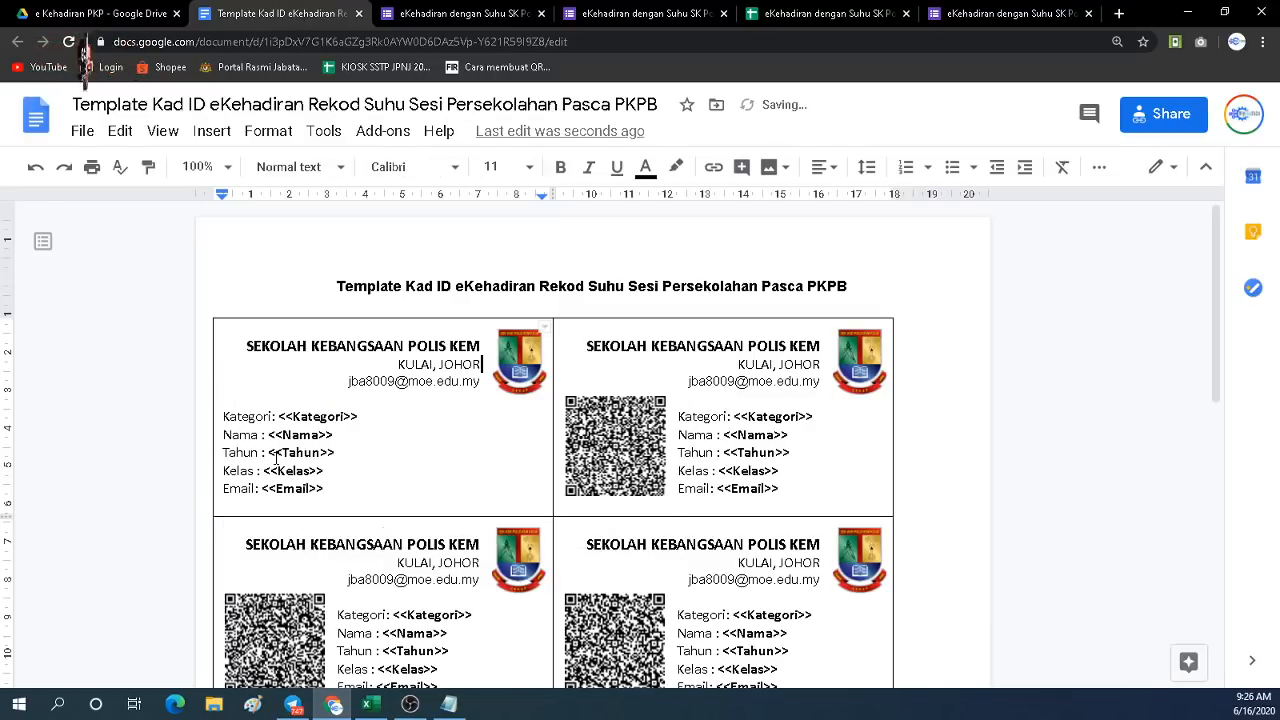
{"action": "key", "text": "ctrl+v"}
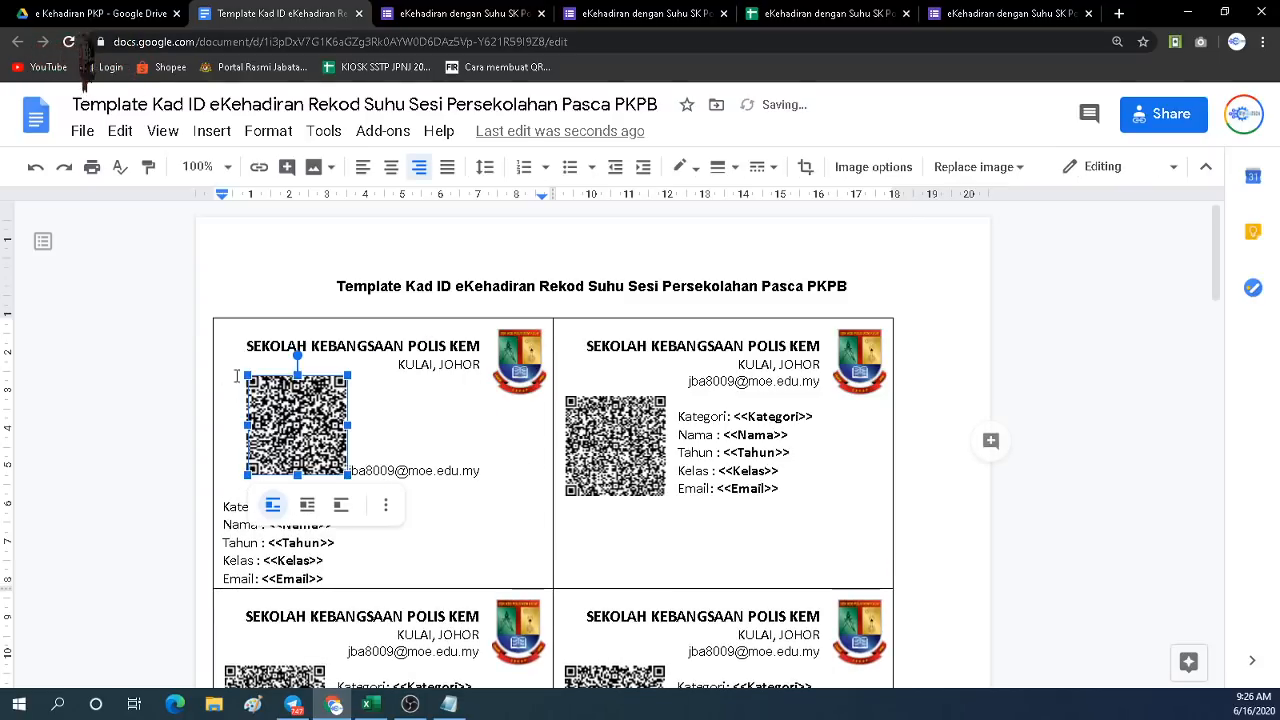
{"action": "left_click", "coordinate": [393, 397]}
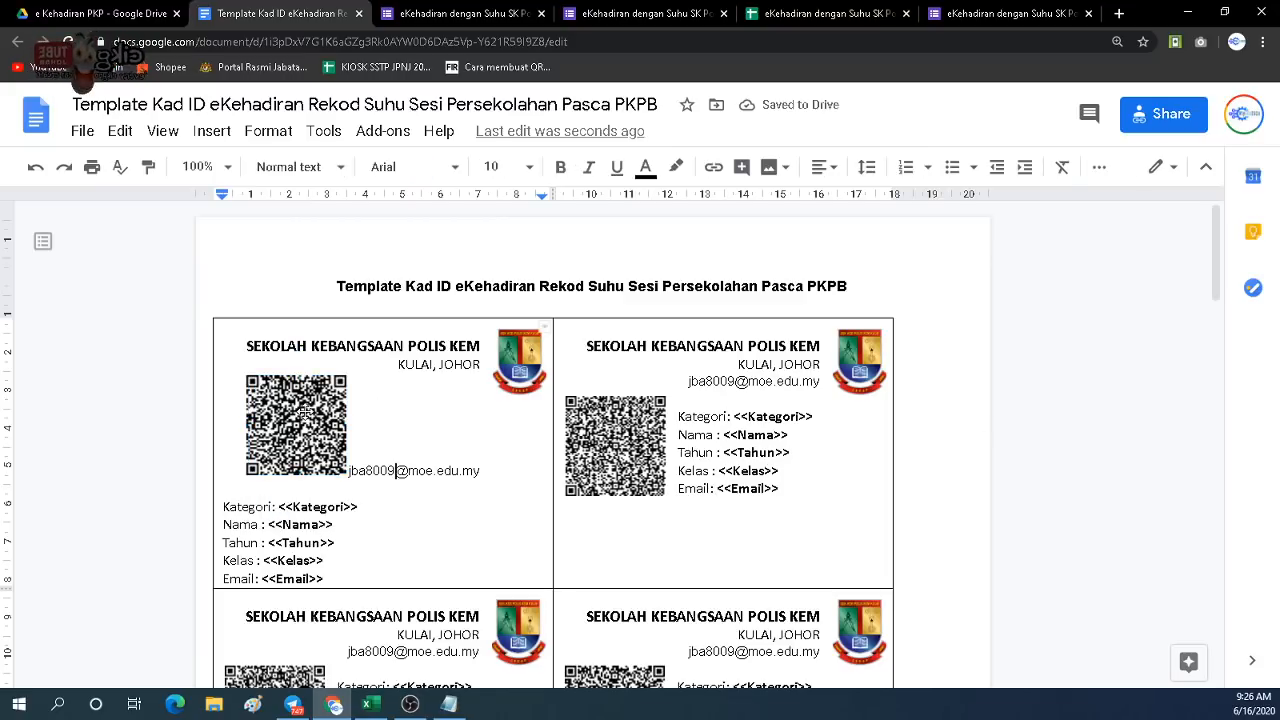
{"action": "left_click", "coordinate": [305, 415]}
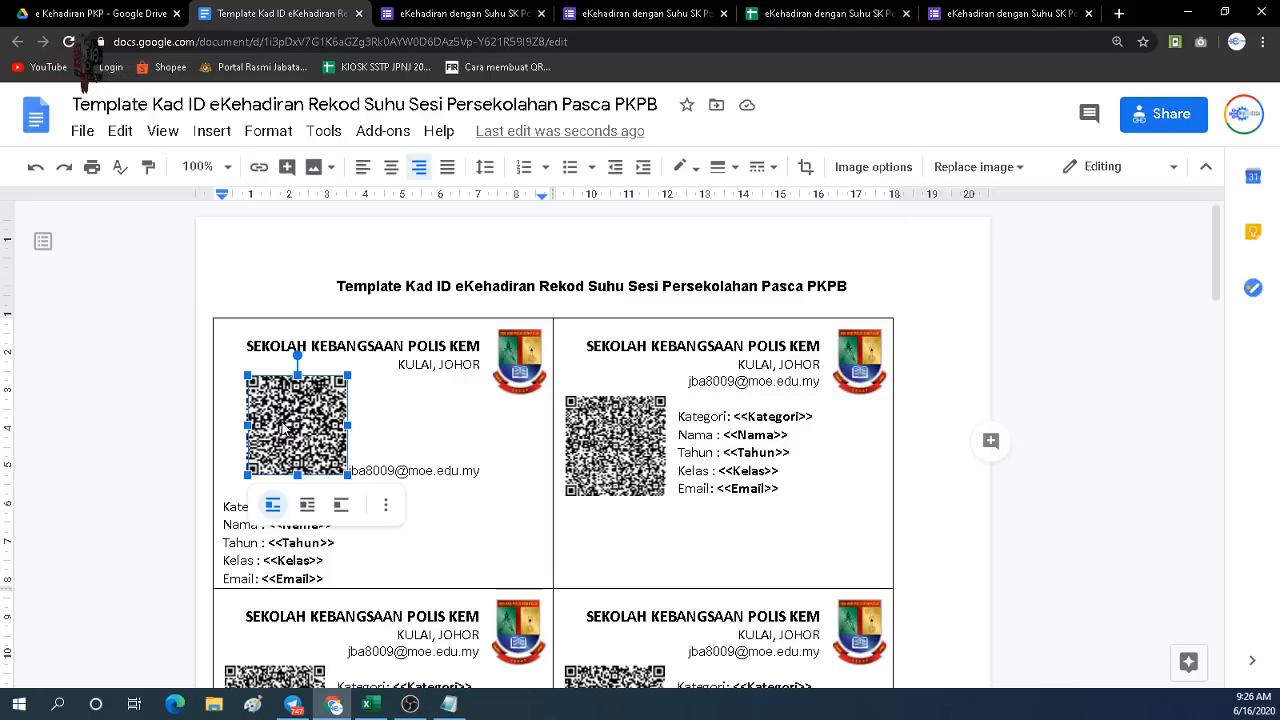
{"action": "double_click", "coordinate": [284, 425]}
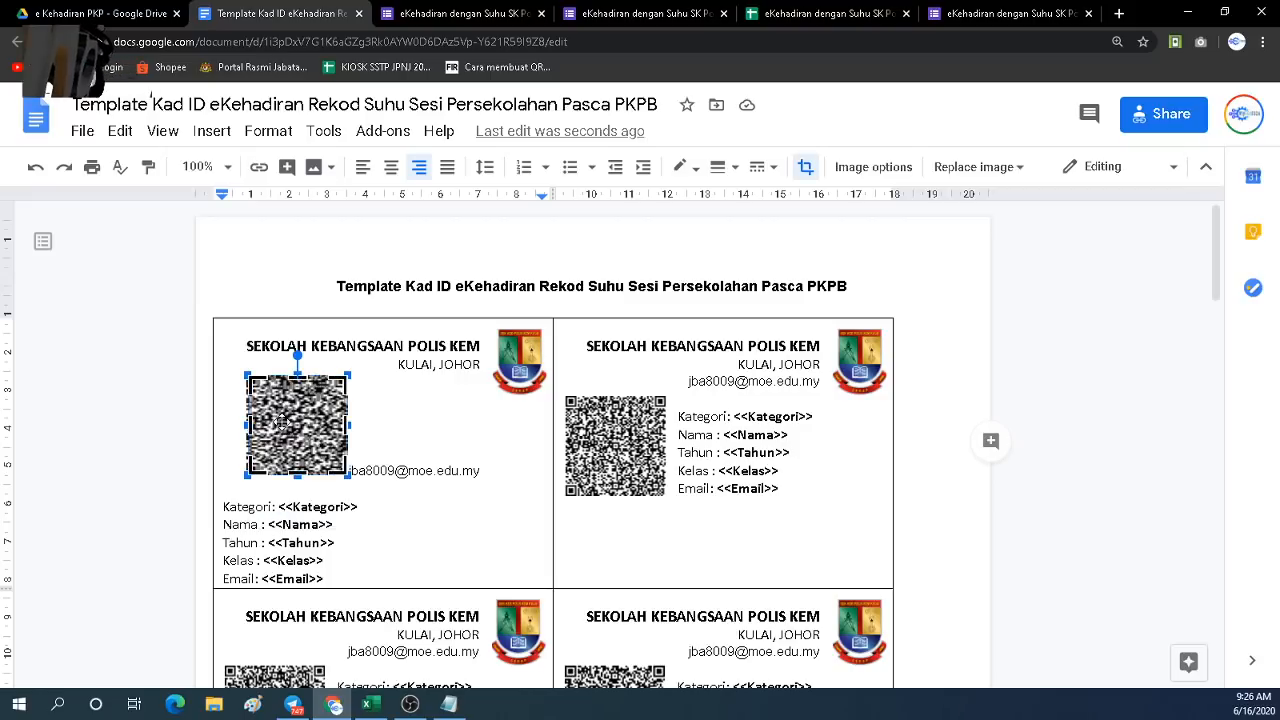
{"action": "left_click", "coordinate": [375, 414]}
{"action": "left_click", "coordinate": [305, 415]}
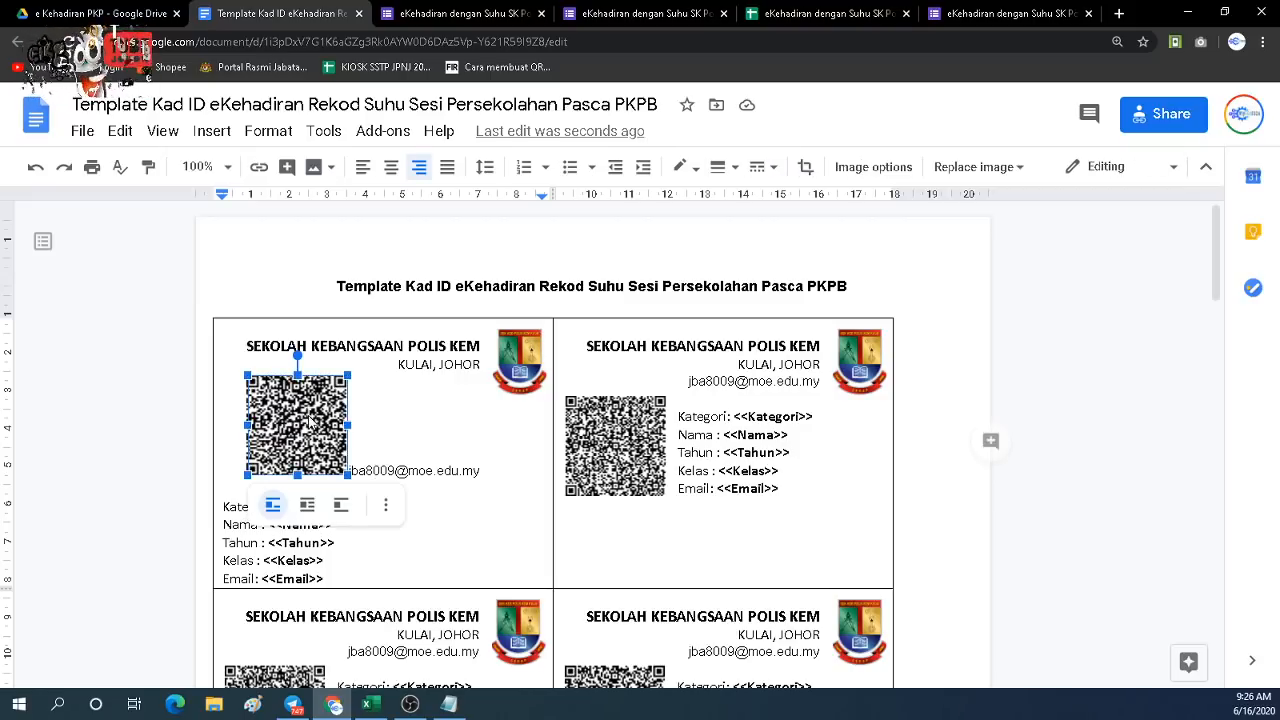
{"action": "left_click", "coordinate": [307, 505]}
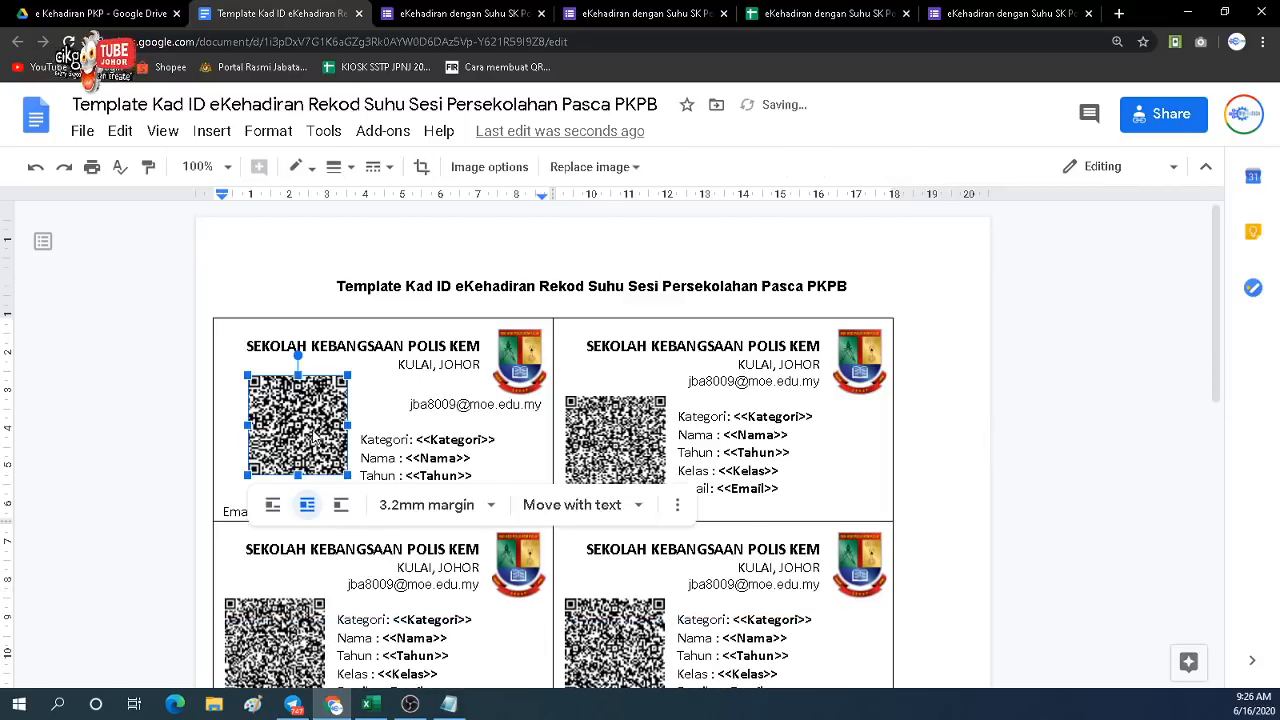
{"action": "left_click_drag", "start_coordinate": [306, 432], "coordinate": [285, 452]}
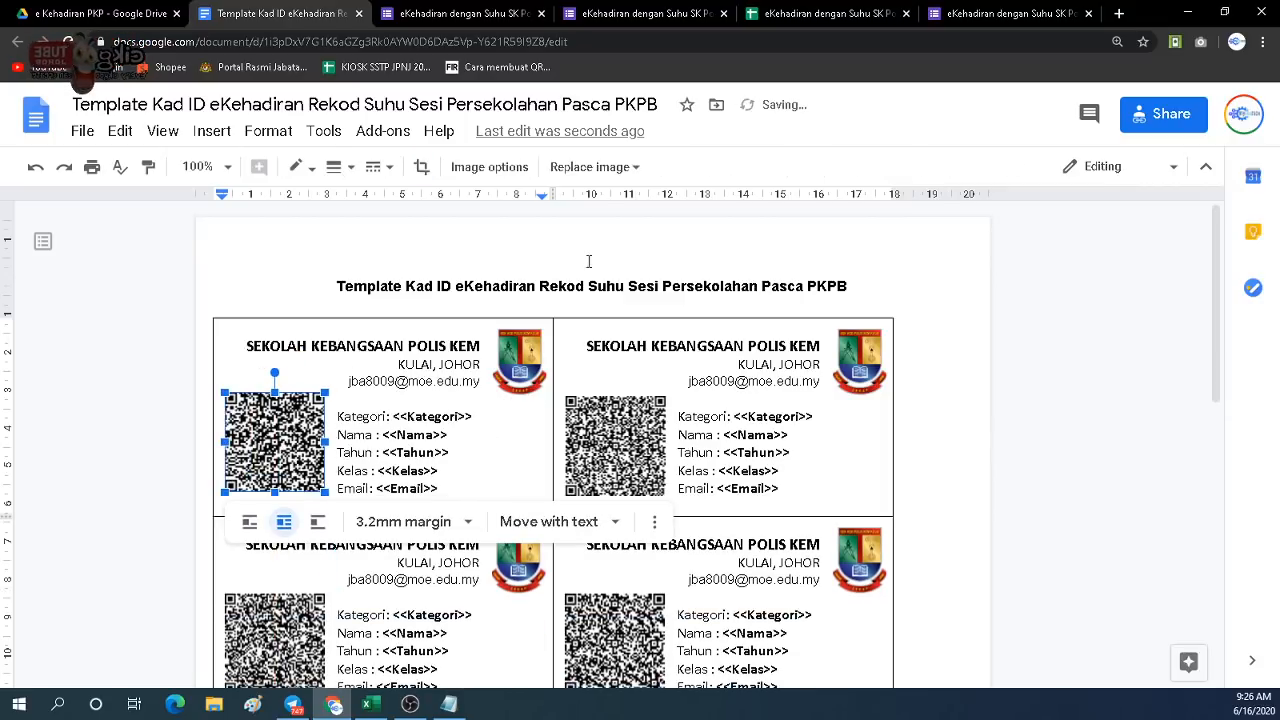
Select the row 3 QR code image in the sheet, then return to the template.
{"action": "left_click", "coordinate": [850, 14]}
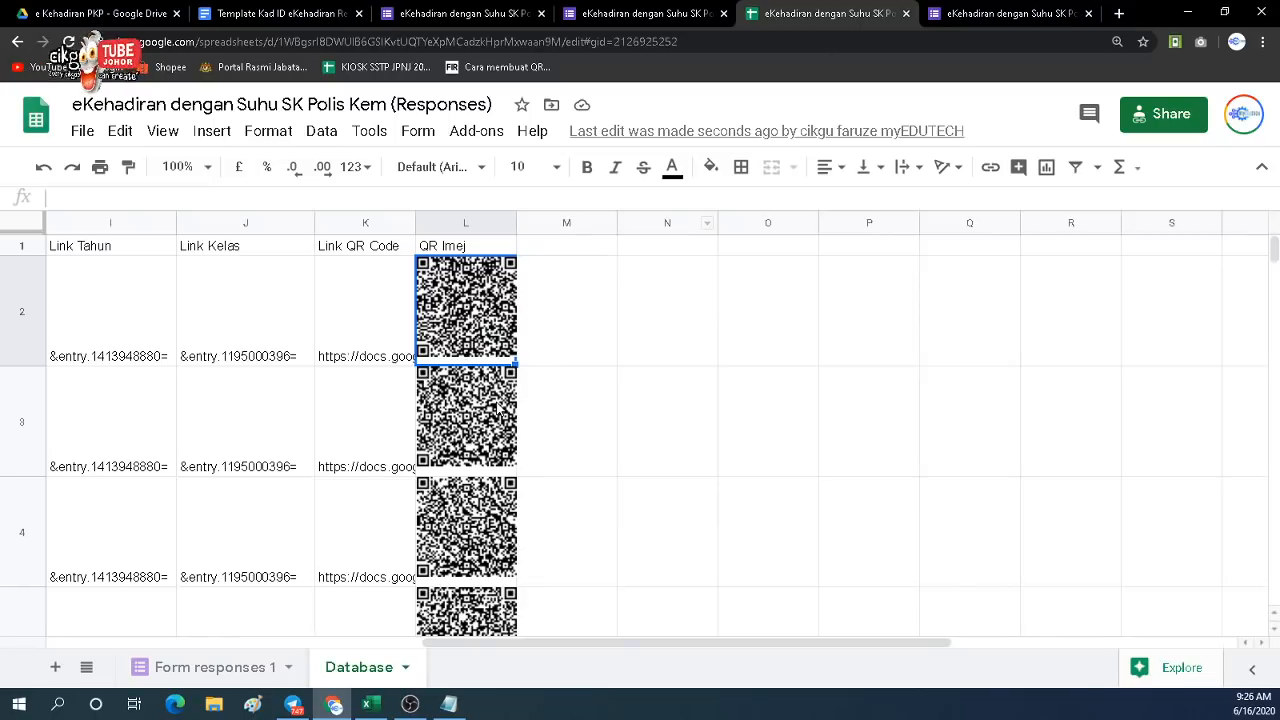
{"action": "left_click", "coordinate": [495, 400]}
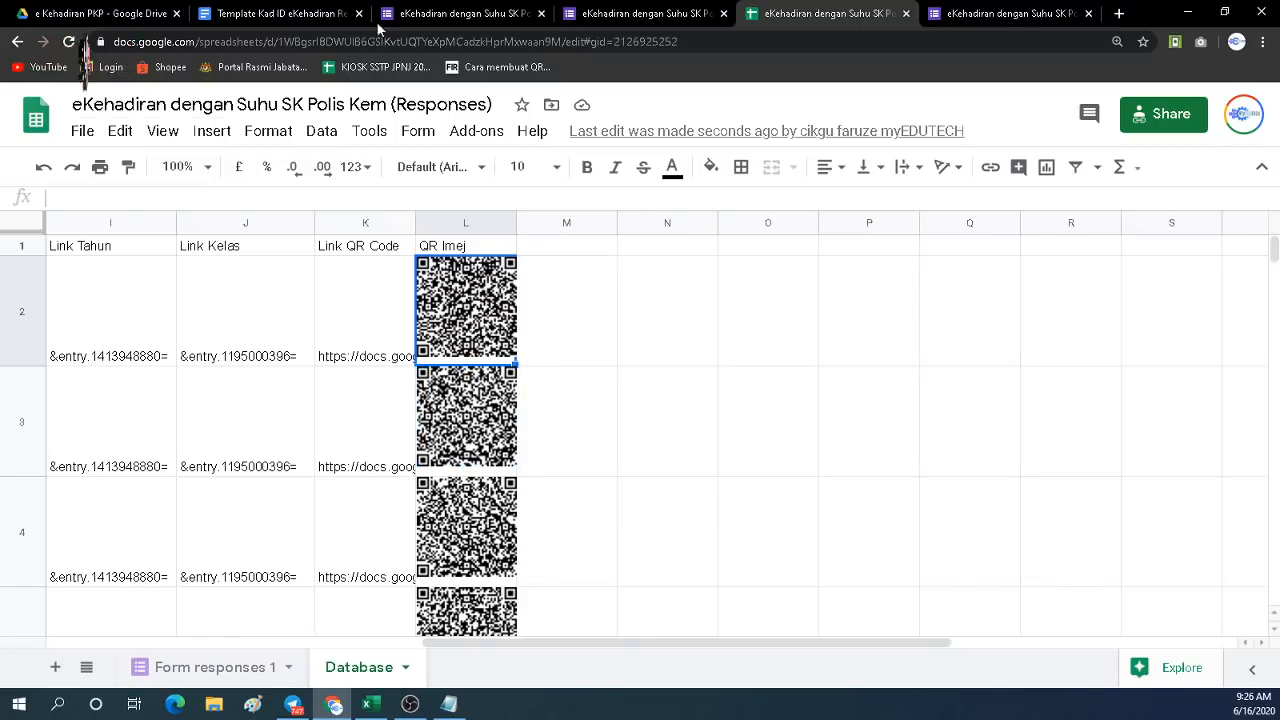
{"action": "left_click", "coordinate": [316, 13]}
Replace the second card's old QR code with the pasted image, wrapped and placed left of its placeholders.
{"action": "left_click", "coordinate": [604, 465]}
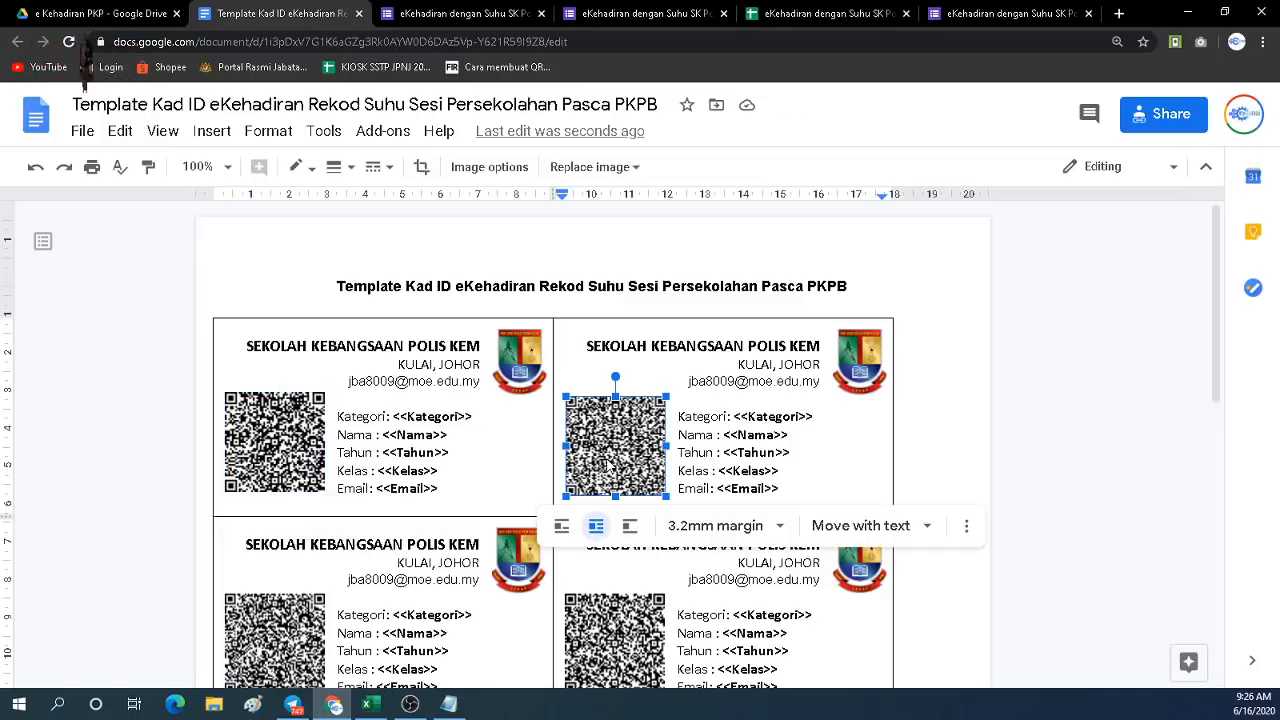
{"action": "key", "text": "Delete"}
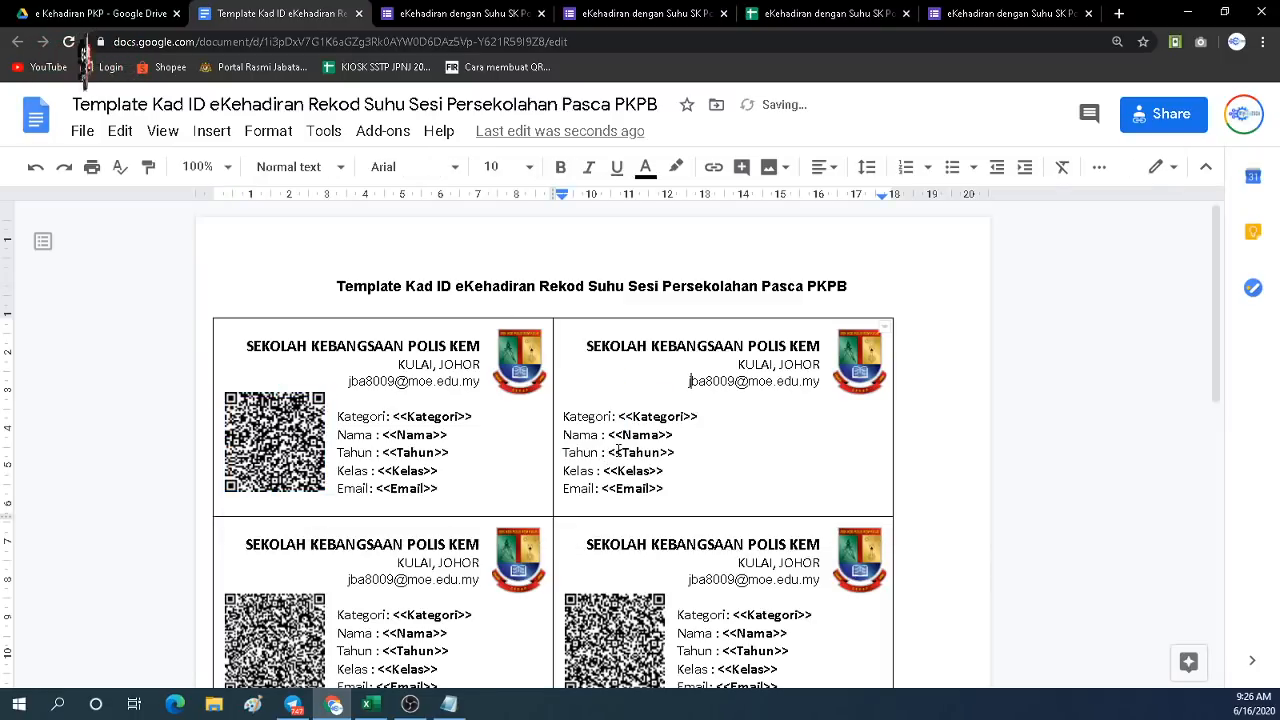
{"action": "key", "text": "Left"}
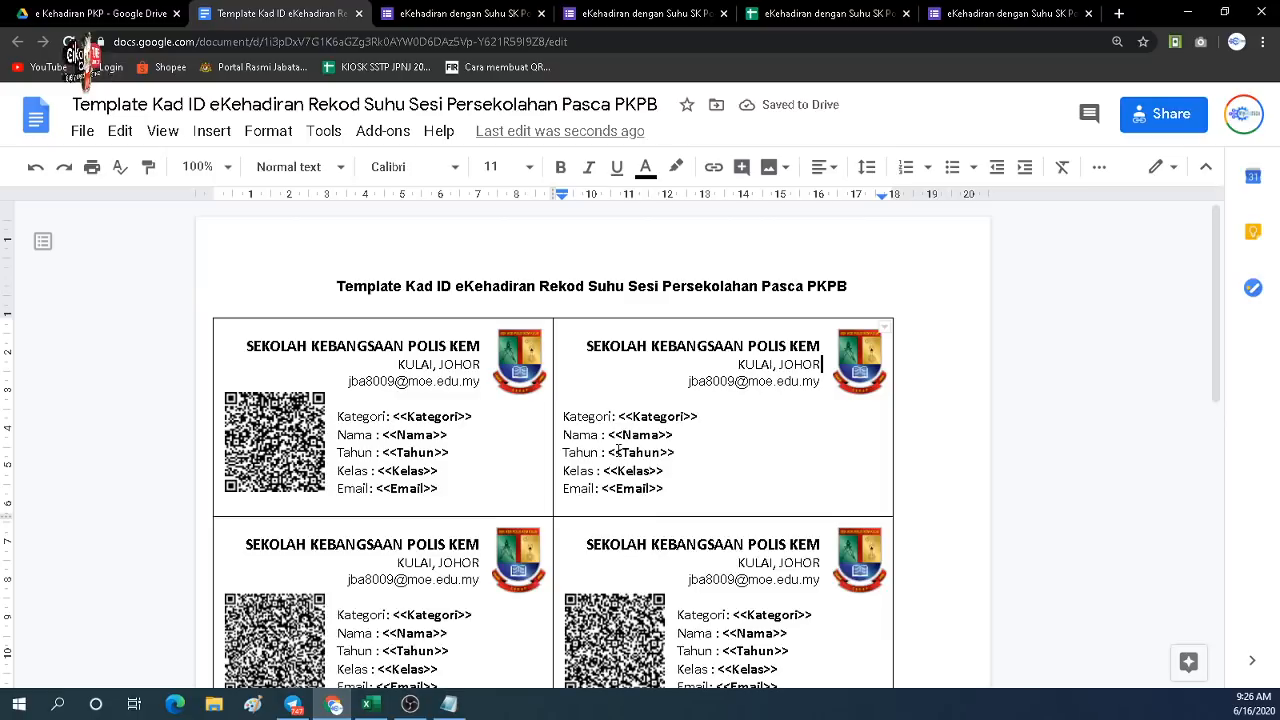
{"action": "key", "text": "ctrl+v"}
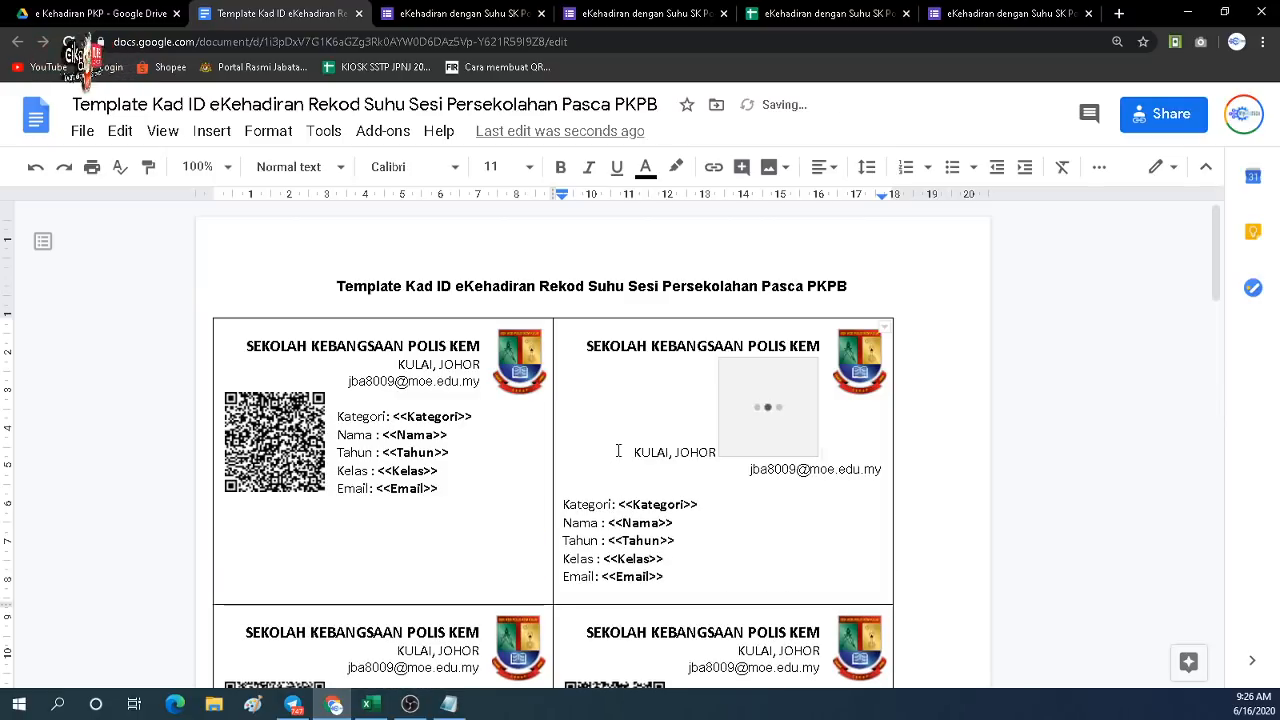
{"action": "left_click", "coordinate": [760, 406]}
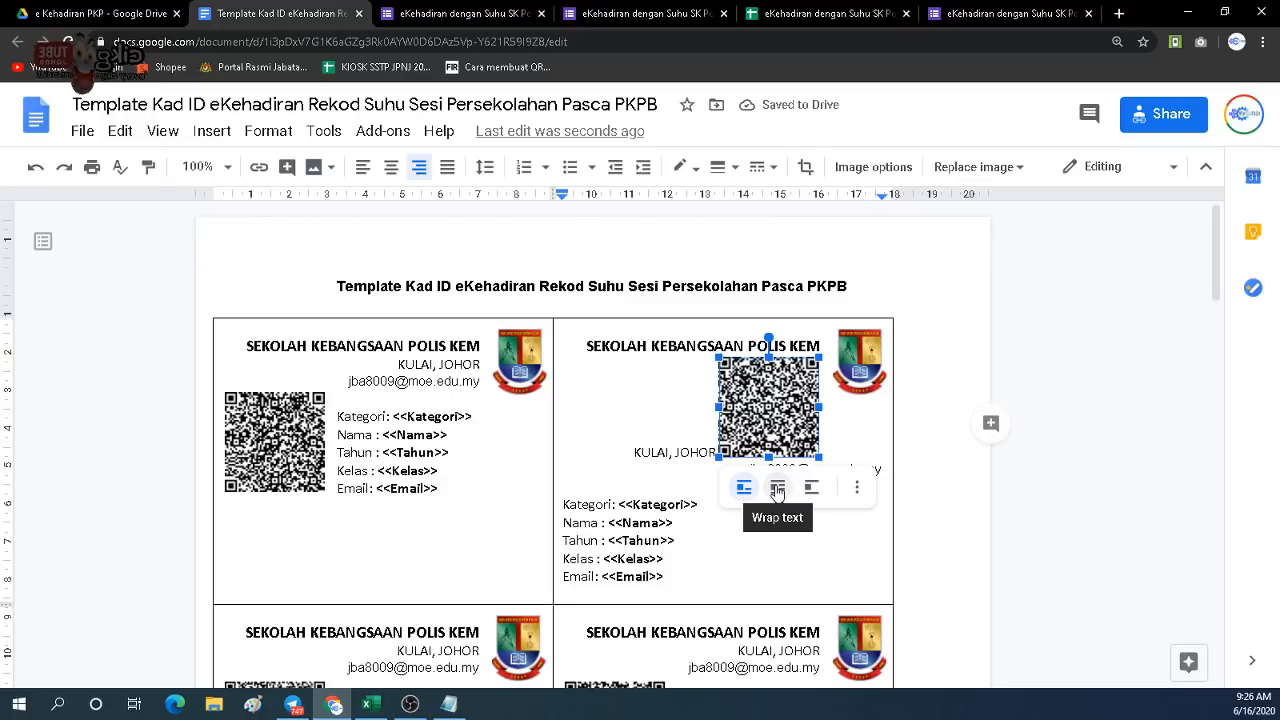
{"action": "left_click", "coordinate": [777, 489]}
{"action": "left_click_drag", "start_coordinate": [758, 402], "coordinate": [603, 438]}
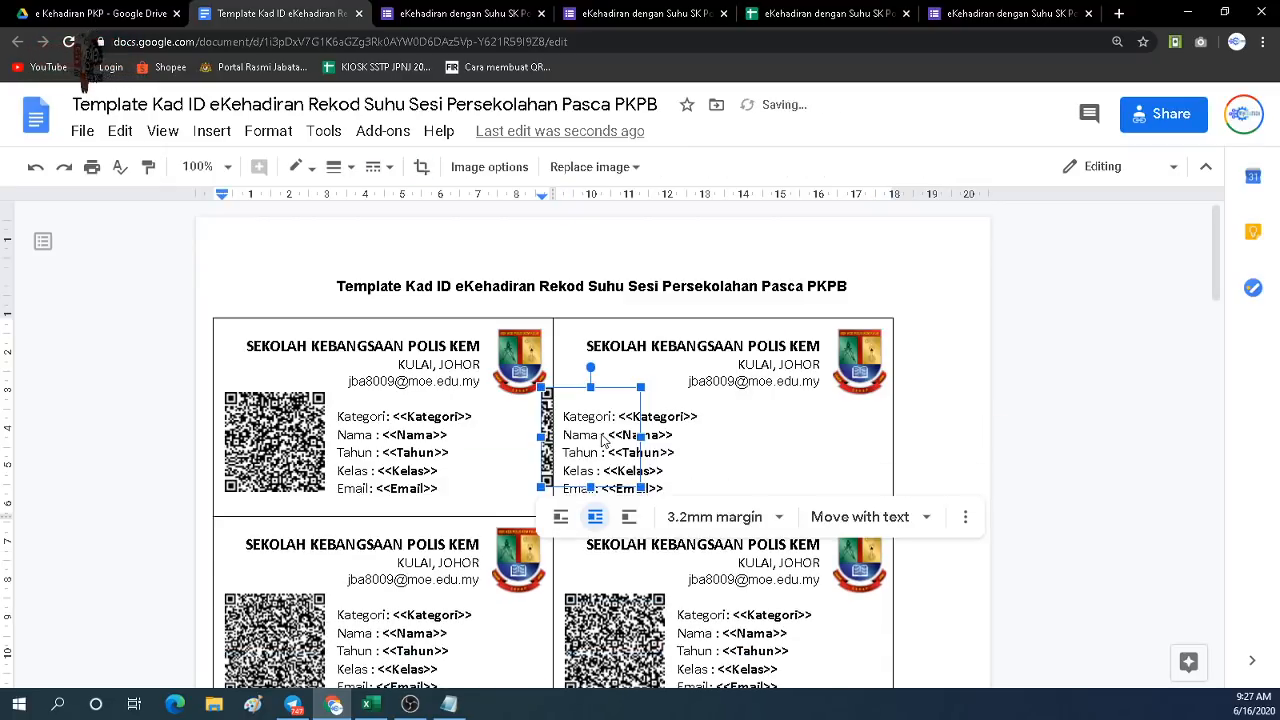
{"action": "left_click", "coordinate": [590, 408]}
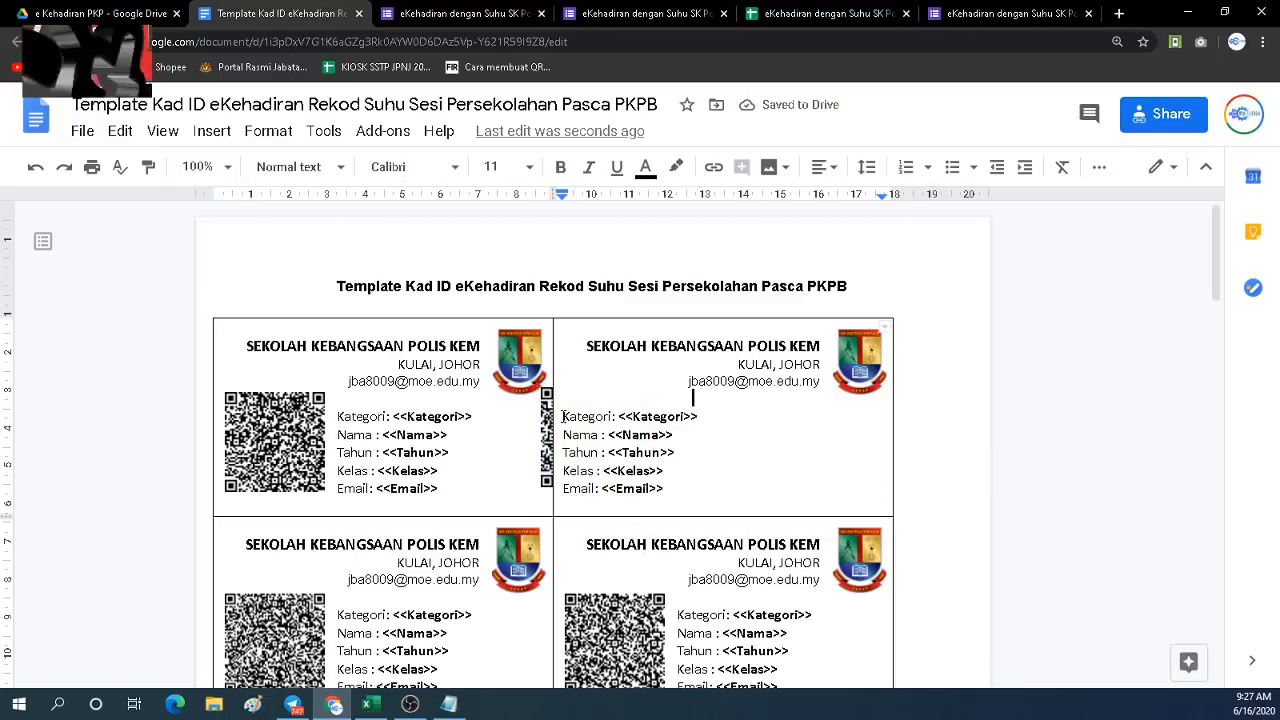
{"action": "key", "text": "ctrl+z"}
{"action": "left_click_drag", "start_coordinate": [741, 411], "coordinate": [599, 460]}
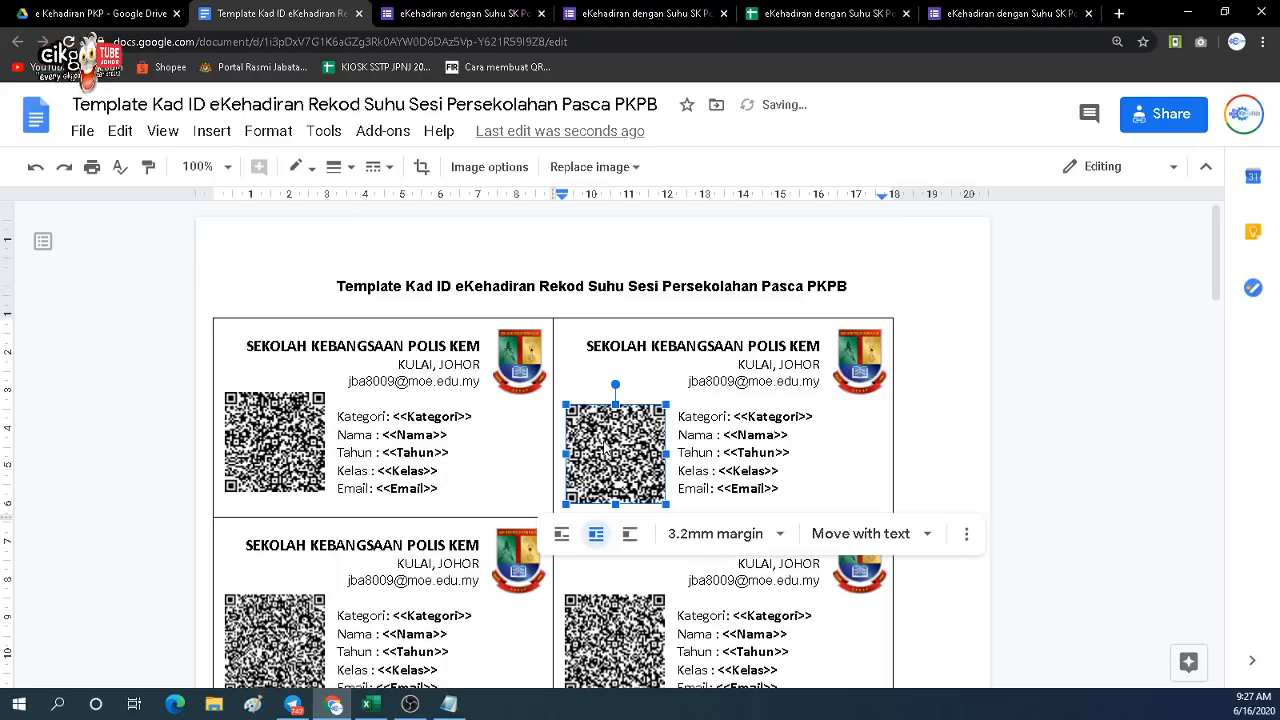
{"action": "scroll", "coordinate": [606, 449], "scroll_direction": "down", "scroll_amount": 1}
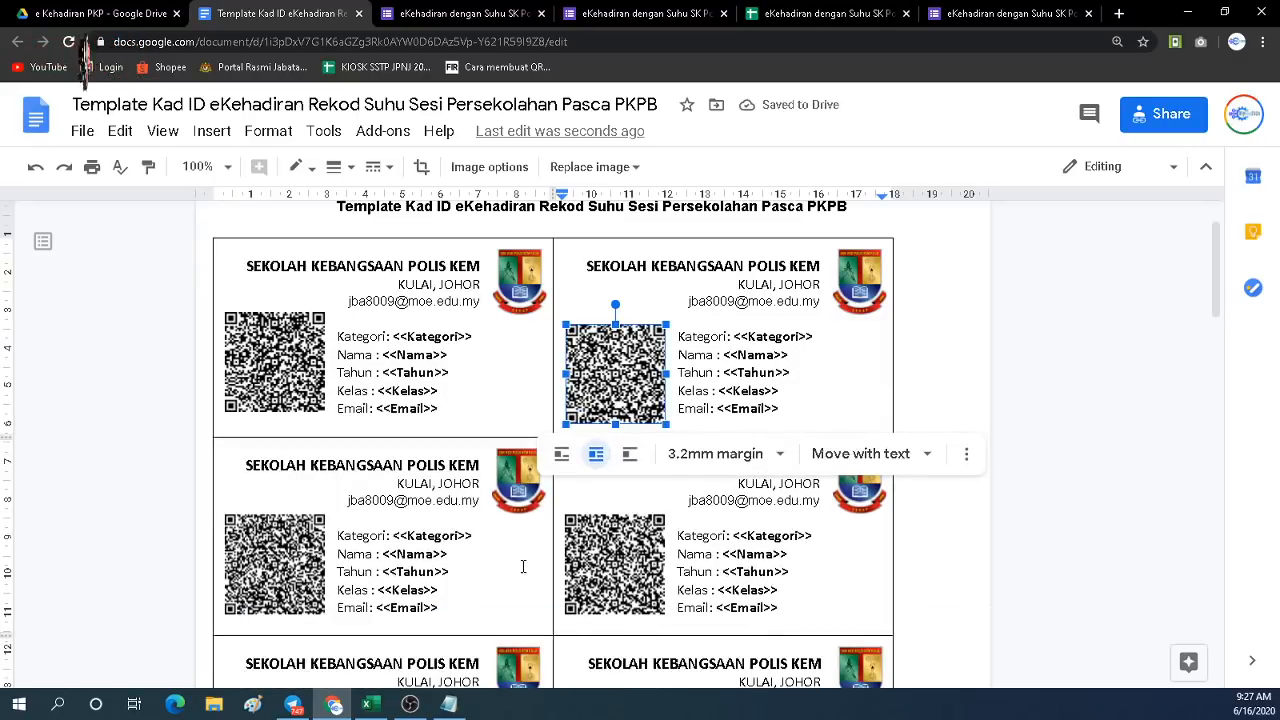
{"action": "scroll", "coordinate": [615, 510], "scroll_direction": "down", "scroll_amount": 3}
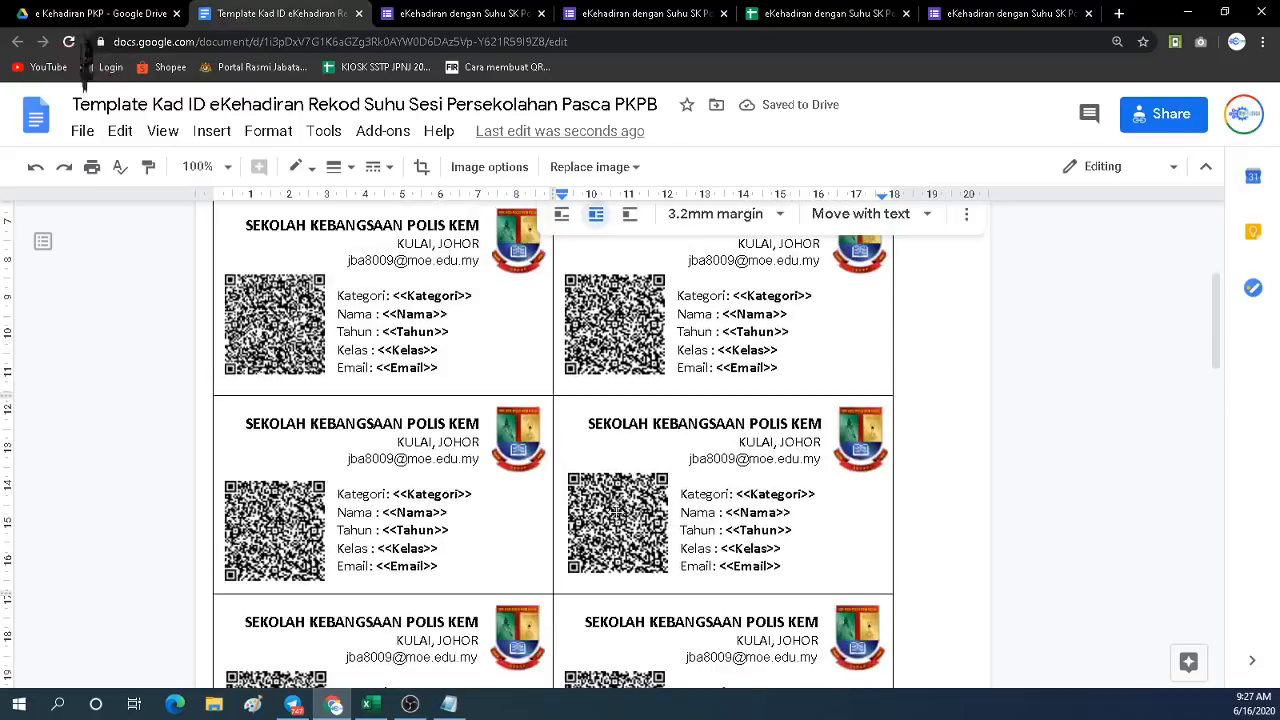
{"action": "scroll", "coordinate": [617, 510], "scroll_direction": "up", "scroll_amount": 2}
{"action": "scroll", "coordinate": [506, 519], "scroll_direction": "down", "scroll_amount": 3}
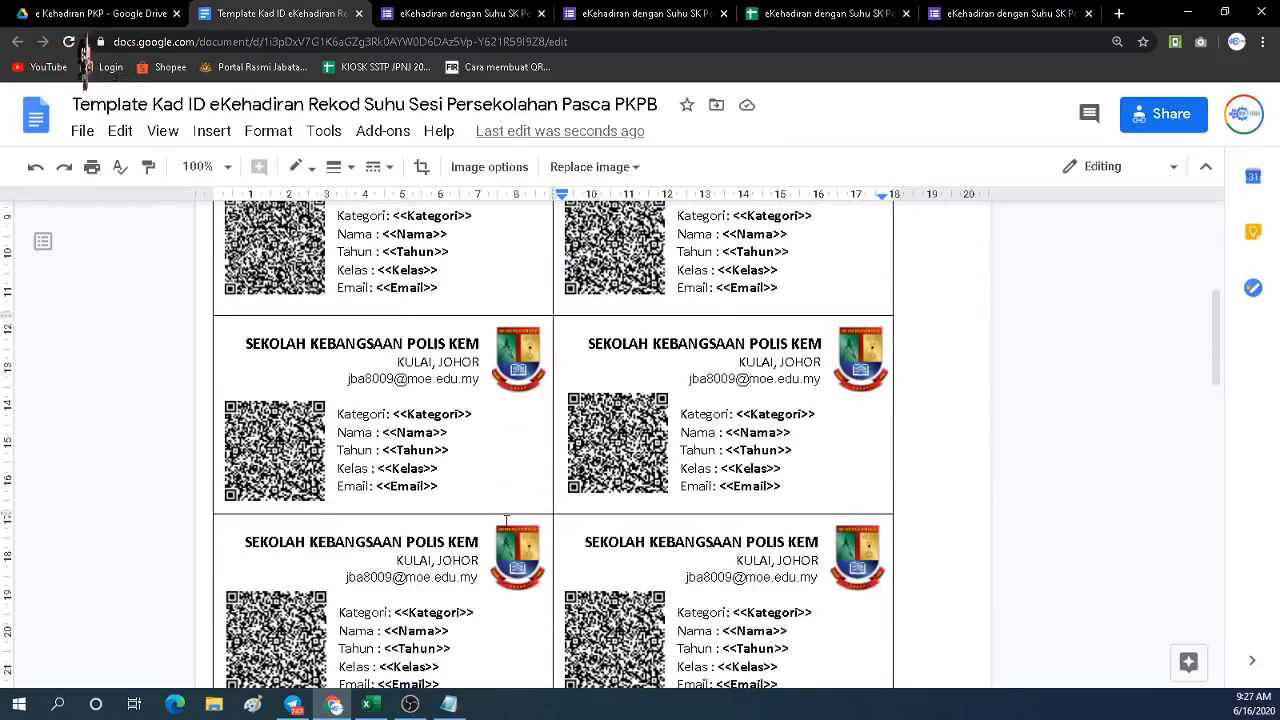
{"action": "scroll", "coordinate": [506, 519], "scroll_direction": "down", "scroll_amount": 3}
{"action": "scroll", "coordinate": [514, 523], "scroll_direction": "up", "scroll_amount": 3}
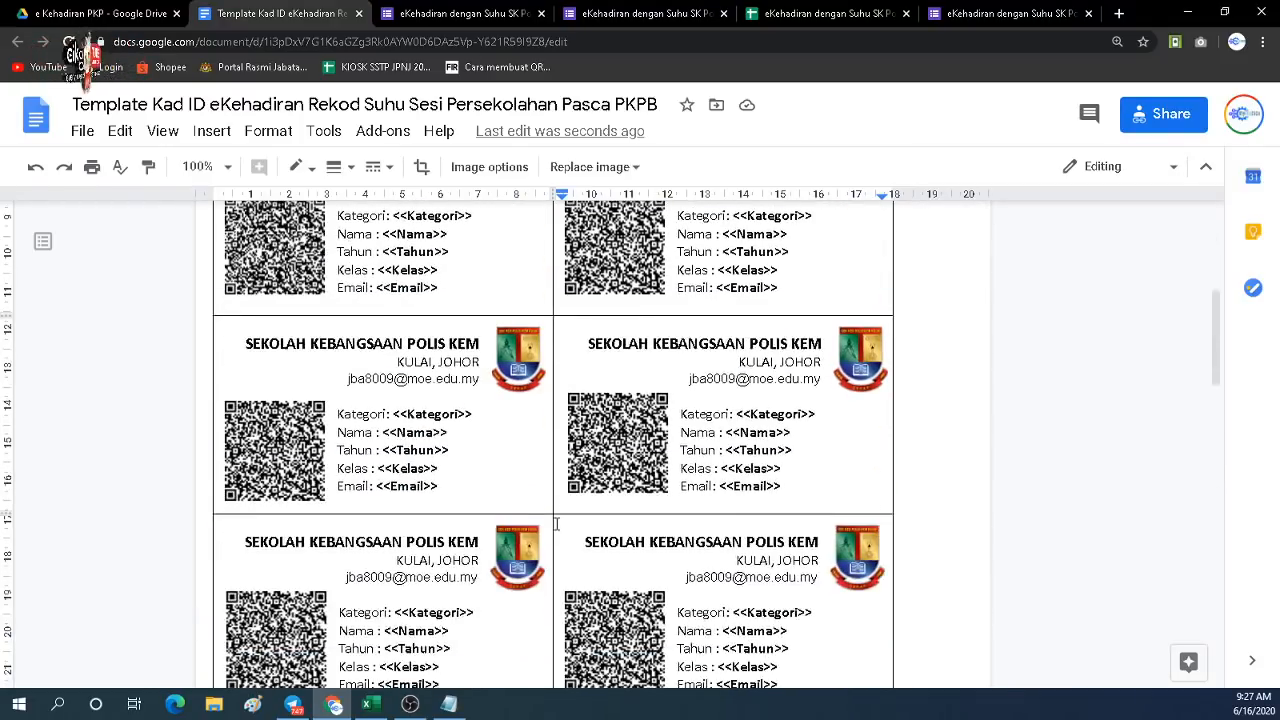
{"action": "scroll", "coordinate": [556, 523], "scroll_direction": "up", "scroll_amount": 3}
{"action": "left_click_drag", "start_coordinate": [613, 460], "coordinate": [582, 433]}
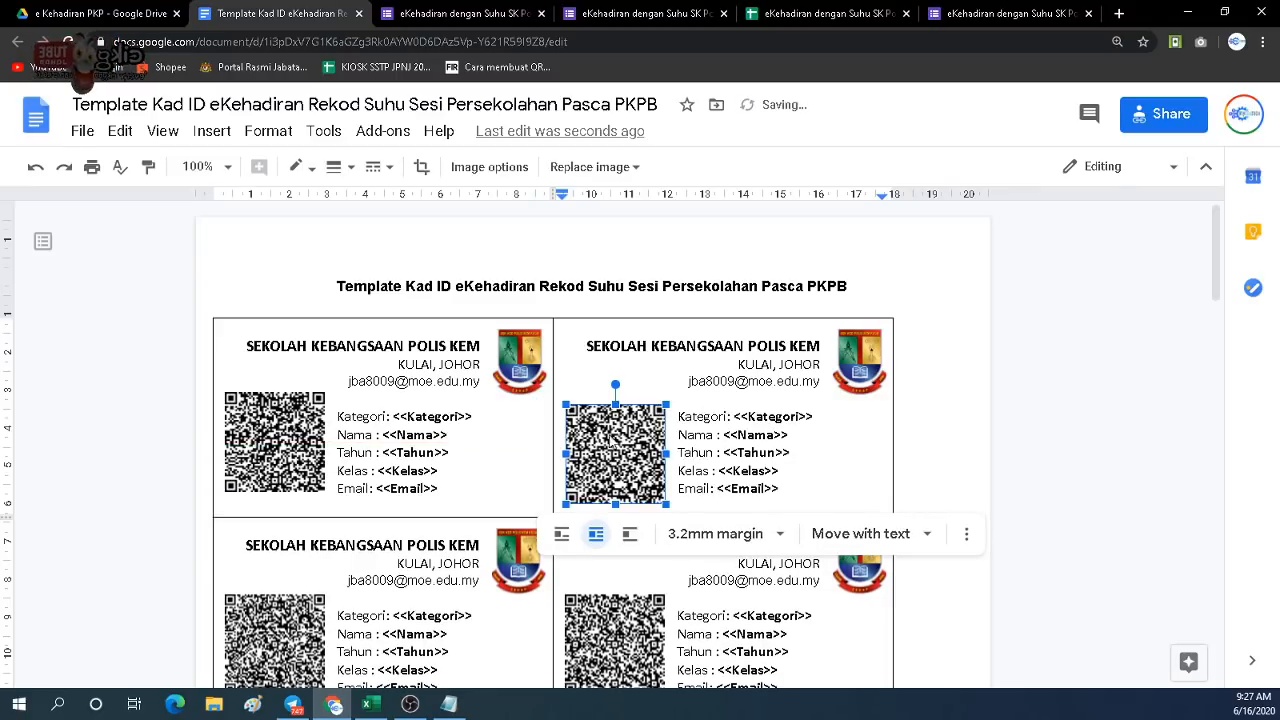
Nudge the first card's QR code slightly down beside its <<Kategori>> to <<Email>> lines.
{"action": "left_click", "coordinate": [292, 440]}
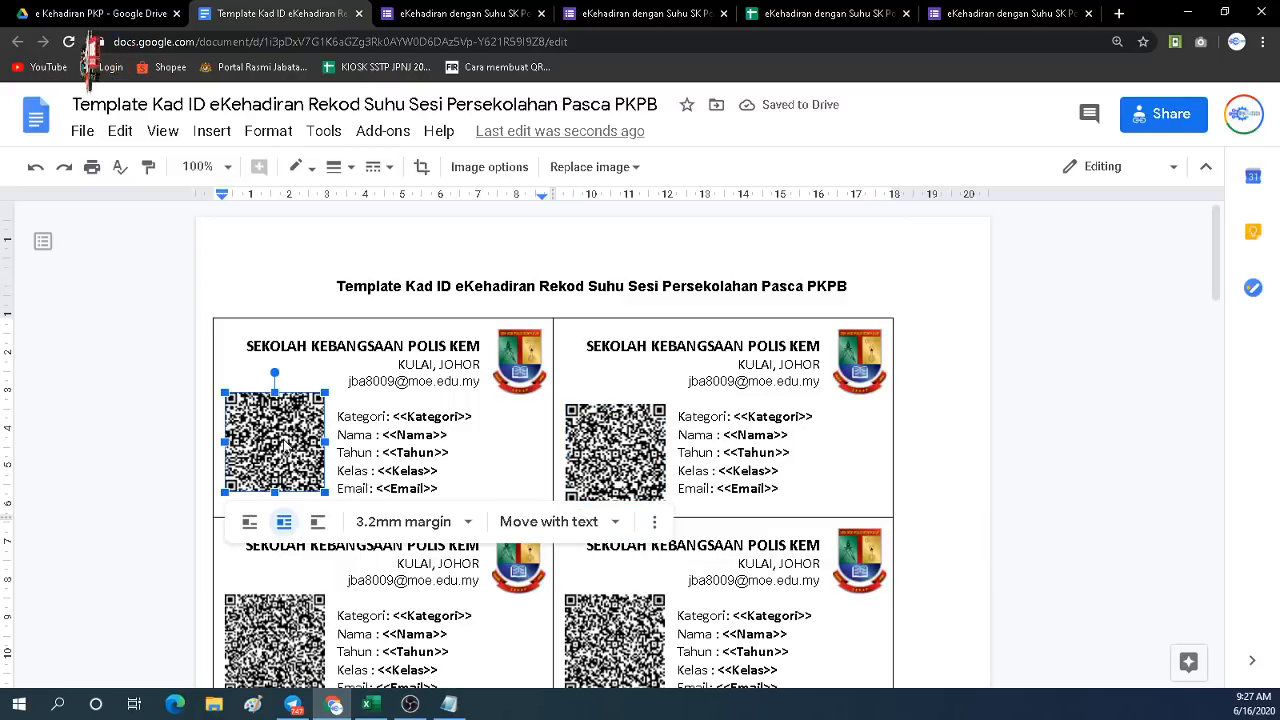
{"action": "left_click_drag", "start_coordinate": [285, 447], "coordinate": [285, 451]}
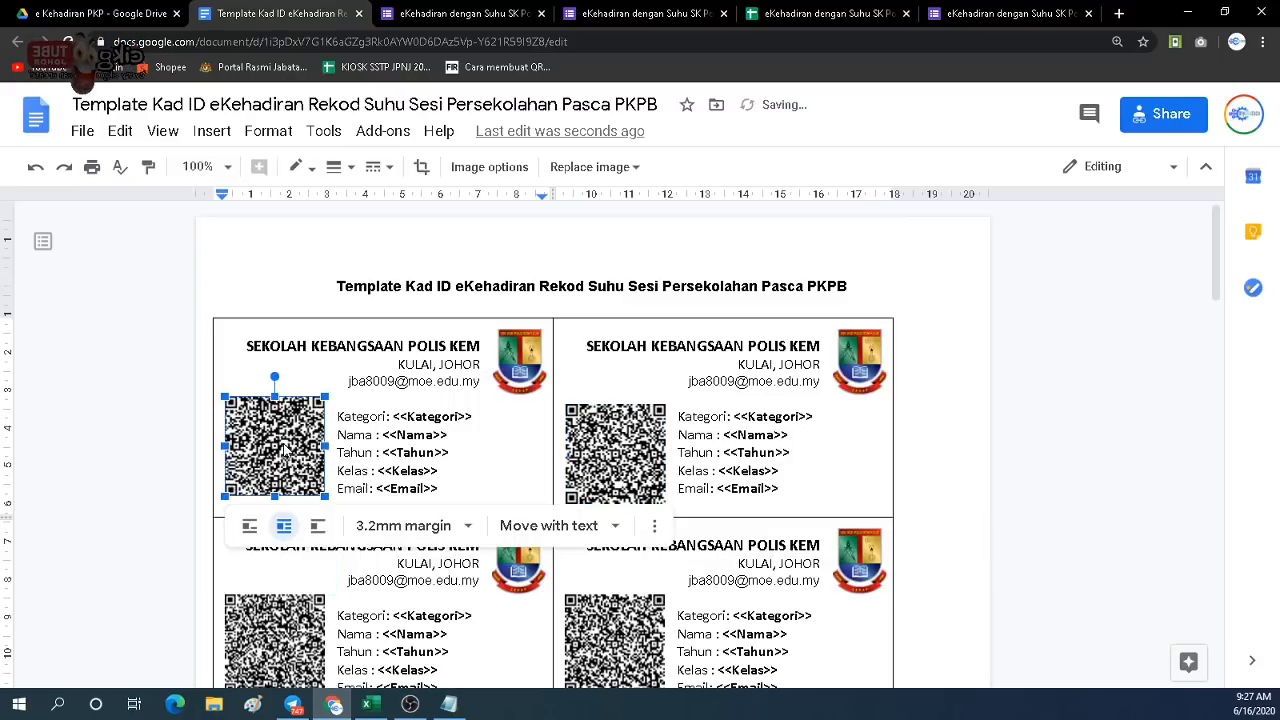
{"action": "left_click", "coordinate": [409, 420]}
{"action": "left_click_drag", "start_coordinate": [393, 417], "coordinate": [451, 445]}
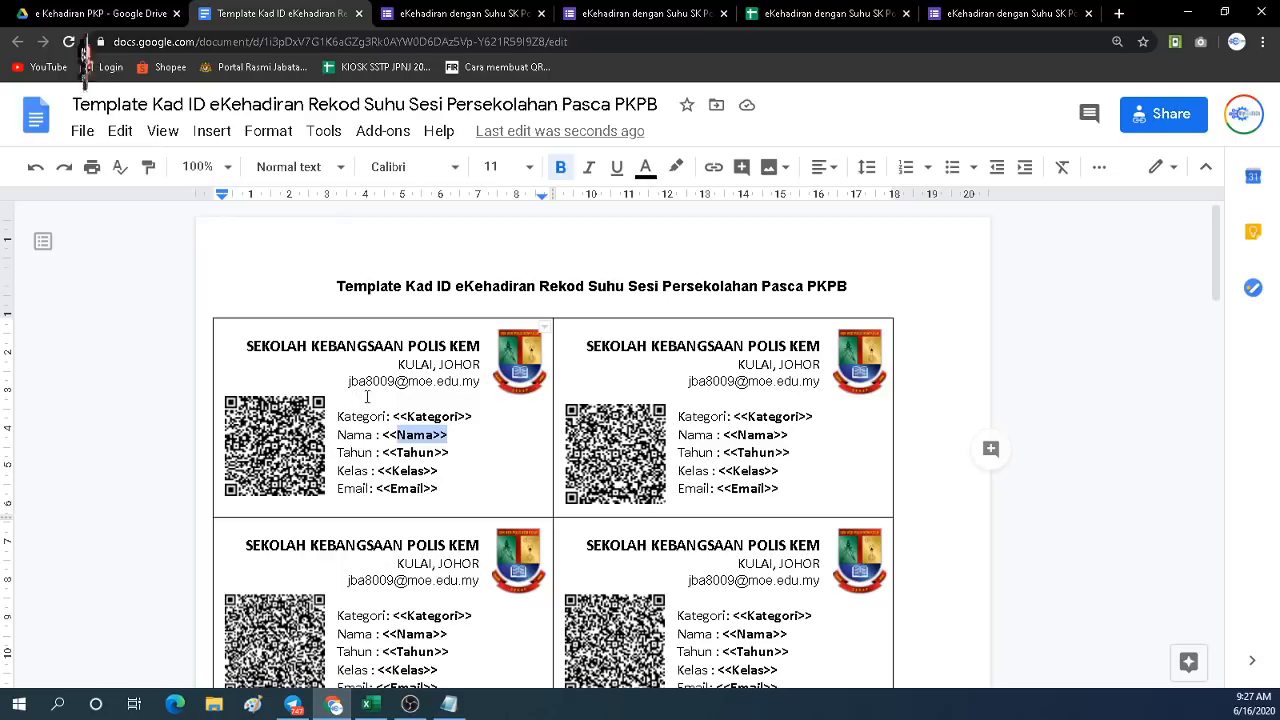
{"action": "left_click_drag", "start_coordinate": [393, 416], "coordinate": [452, 498]}
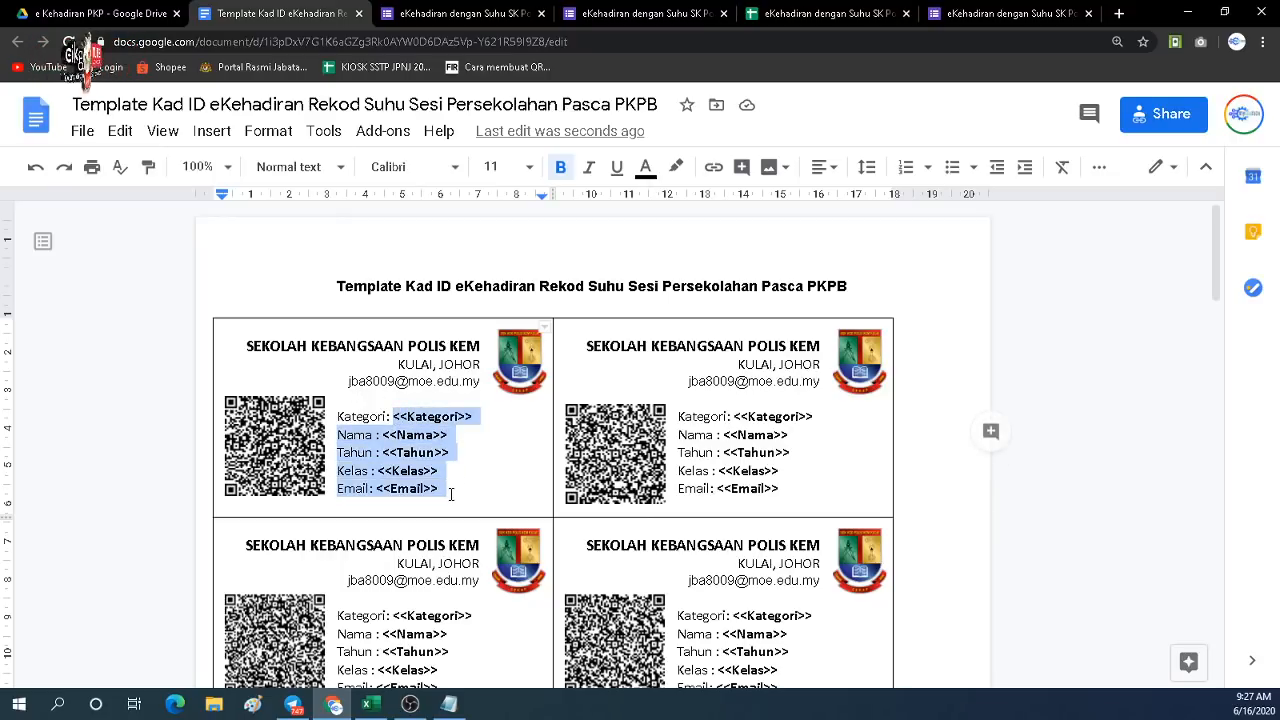
Compare the first and second cards' QR image positions to confirm they line up.
{"action": "left_click", "coordinate": [130, 16]}
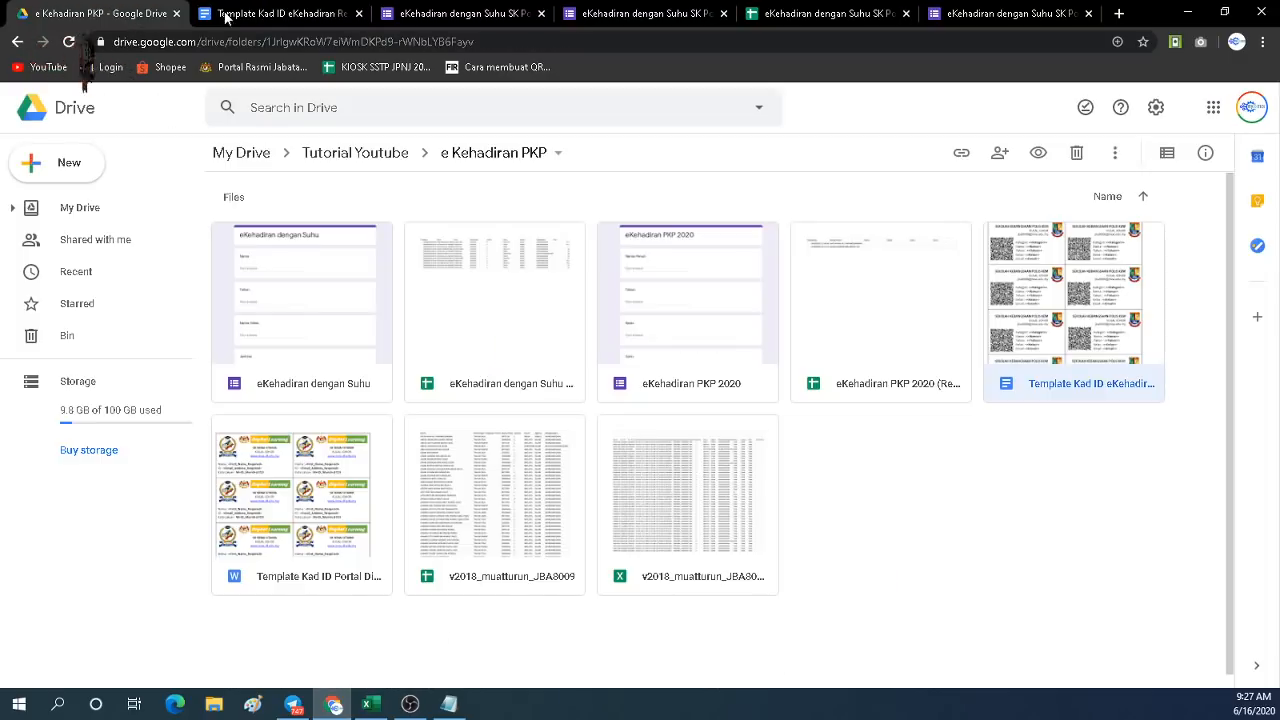
{"action": "left_click", "coordinate": [251, 14]}
{"action": "left_click", "coordinate": [632, 425]}
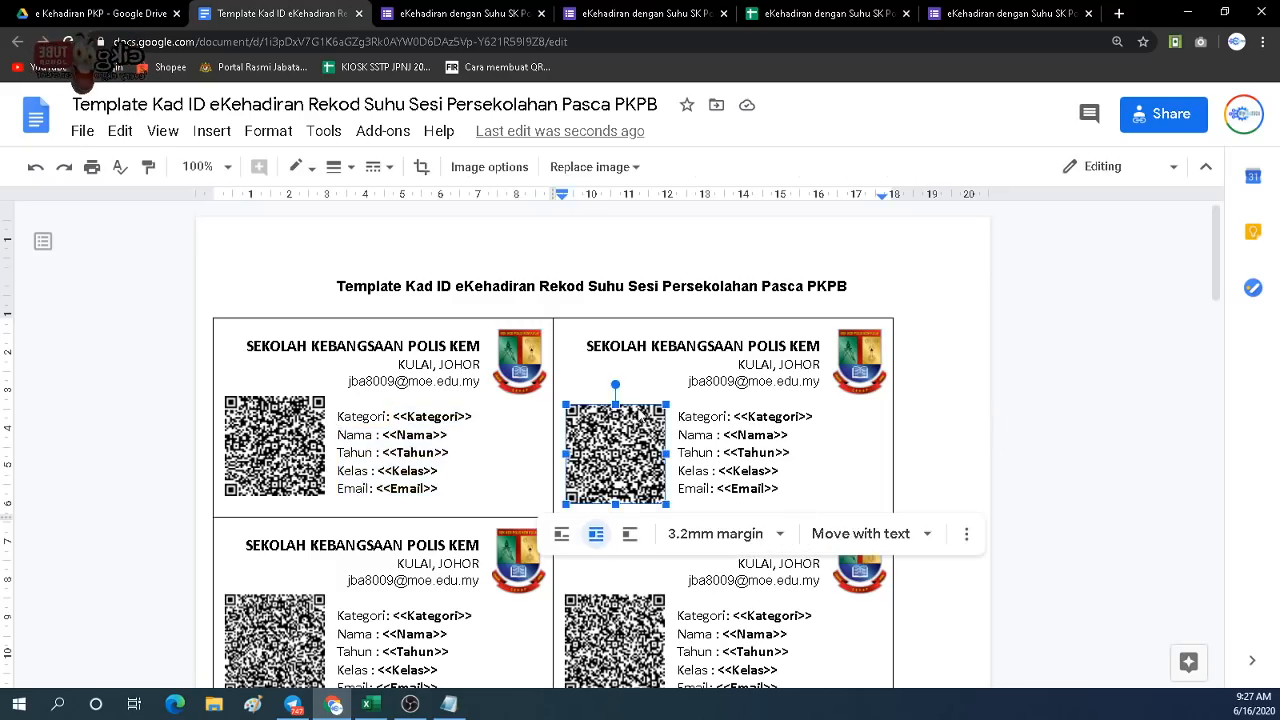
{"action": "left_click", "coordinate": [299, 433]}
{"action": "left_click", "coordinate": [594, 441]}
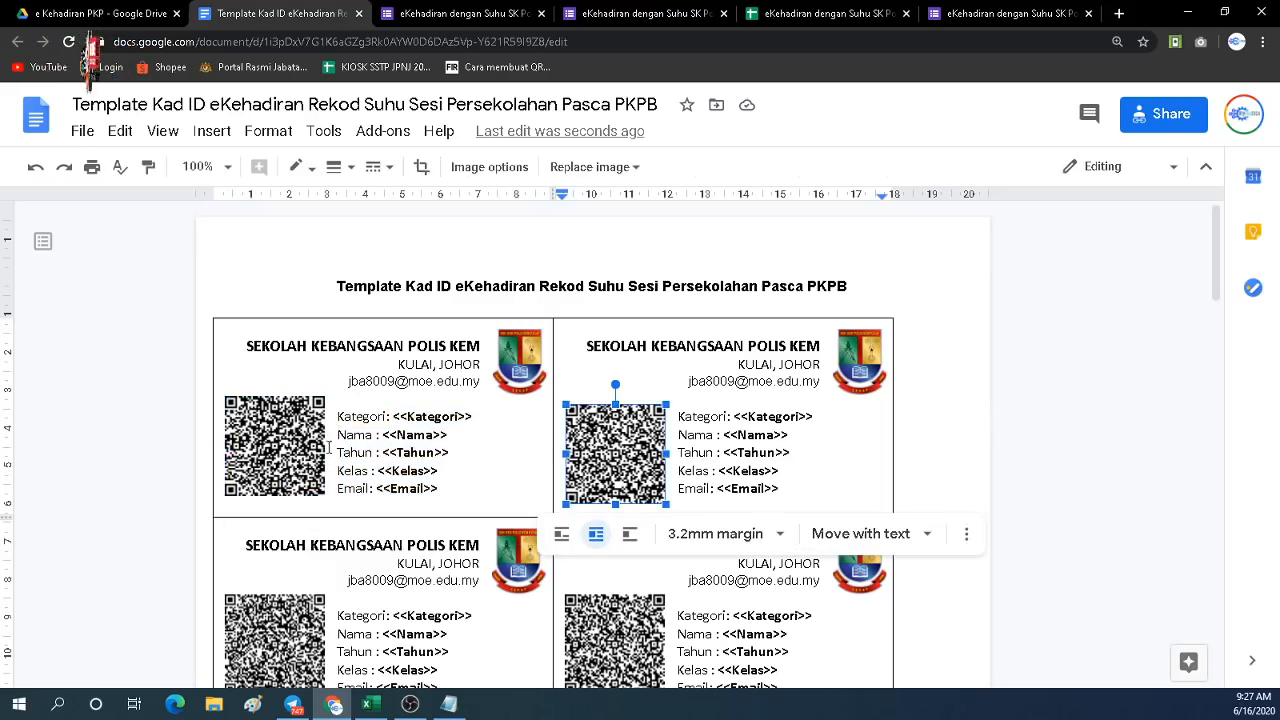
{"action": "left_click", "coordinate": [277, 444]}
{"action": "left_click", "coordinate": [163, 358]}
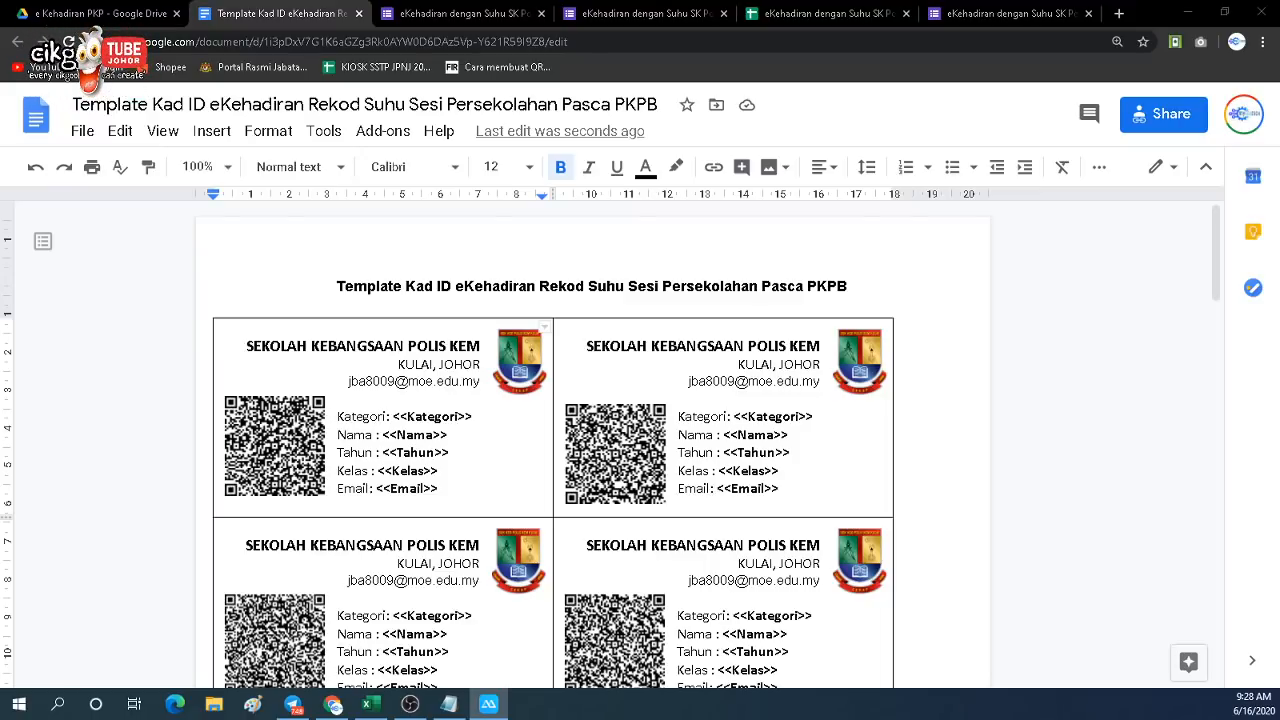
Scan the ID cards' QR codes with the phone mirrored in ApowerMirror, then return to Docs.
{"action": "left_click_drag", "start_coordinate": [0, 150], "coordinate": [114, 62]}
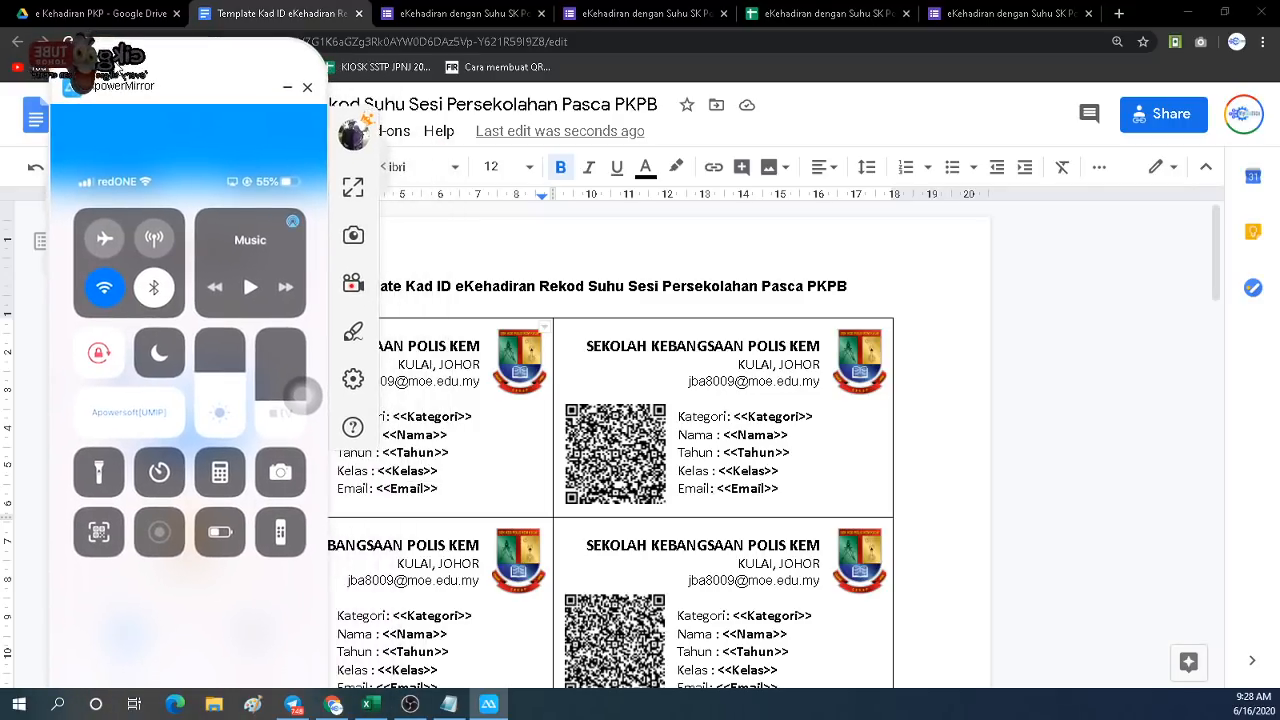
{"action": "left_click", "coordinate": [106, 538]}
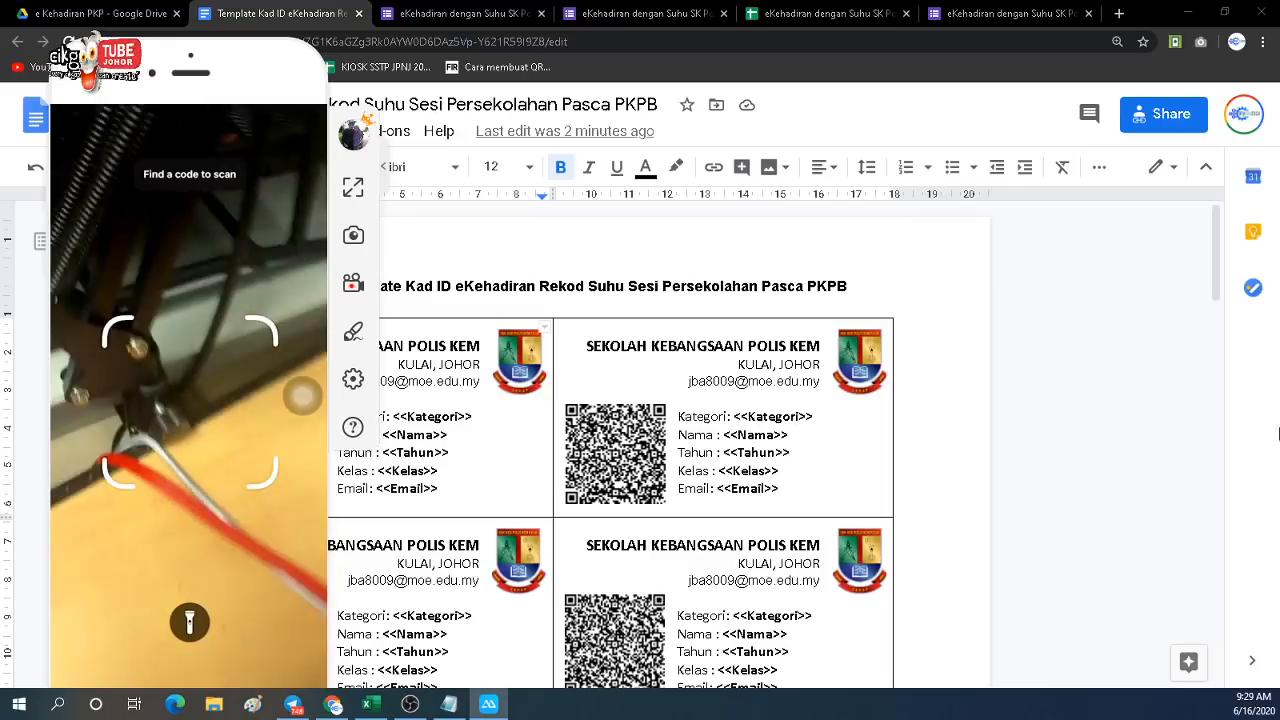
{"action": "left_click", "coordinate": [575, 254]}
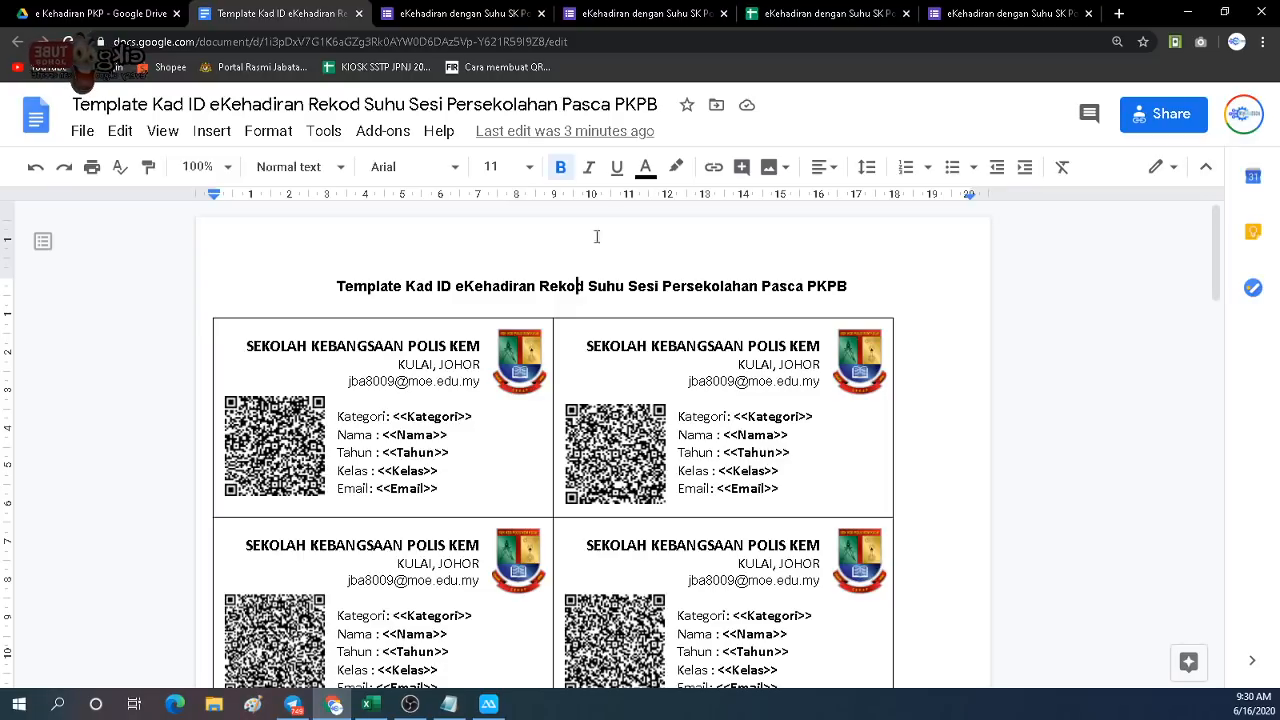
Confirm the form's Responses summary lists 3 responses under Nama, then open the linked responses spreadsheet.
{"action": "left_click", "coordinate": [460, 14]}
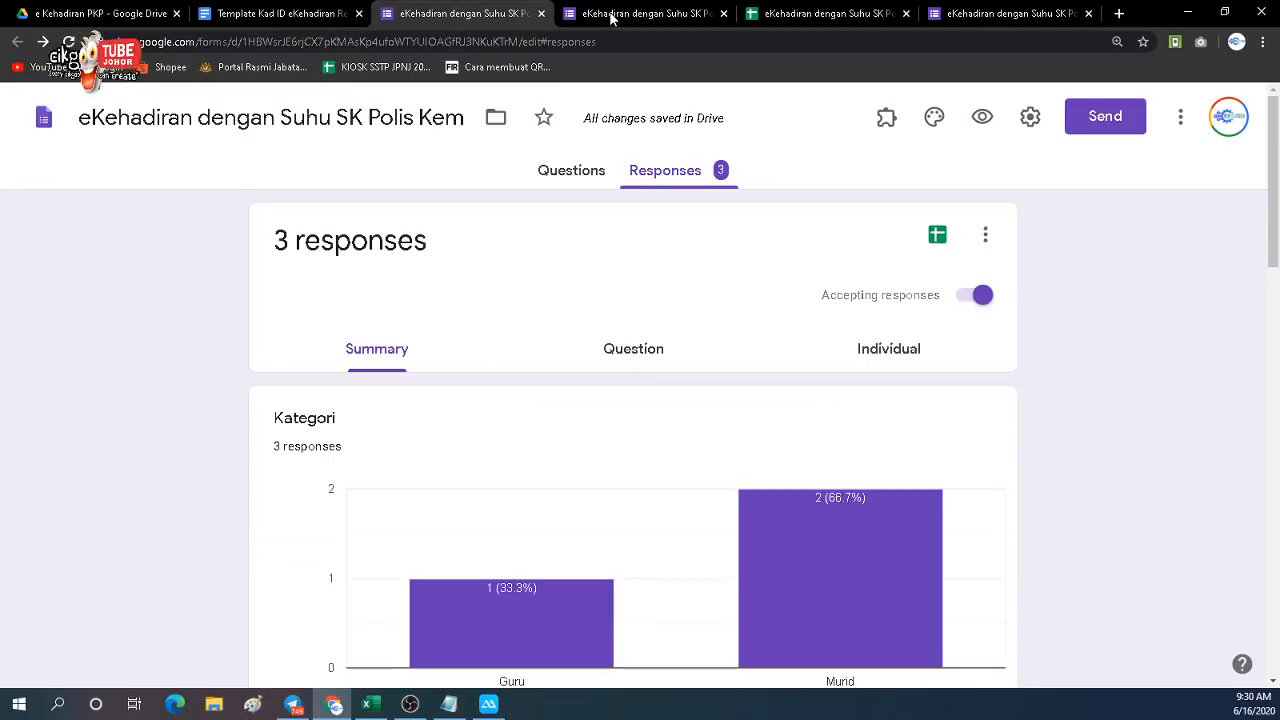
{"action": "scroll", "coordinate": [422, 356], "scroll_direction": "down", "scroll_amount": 3}
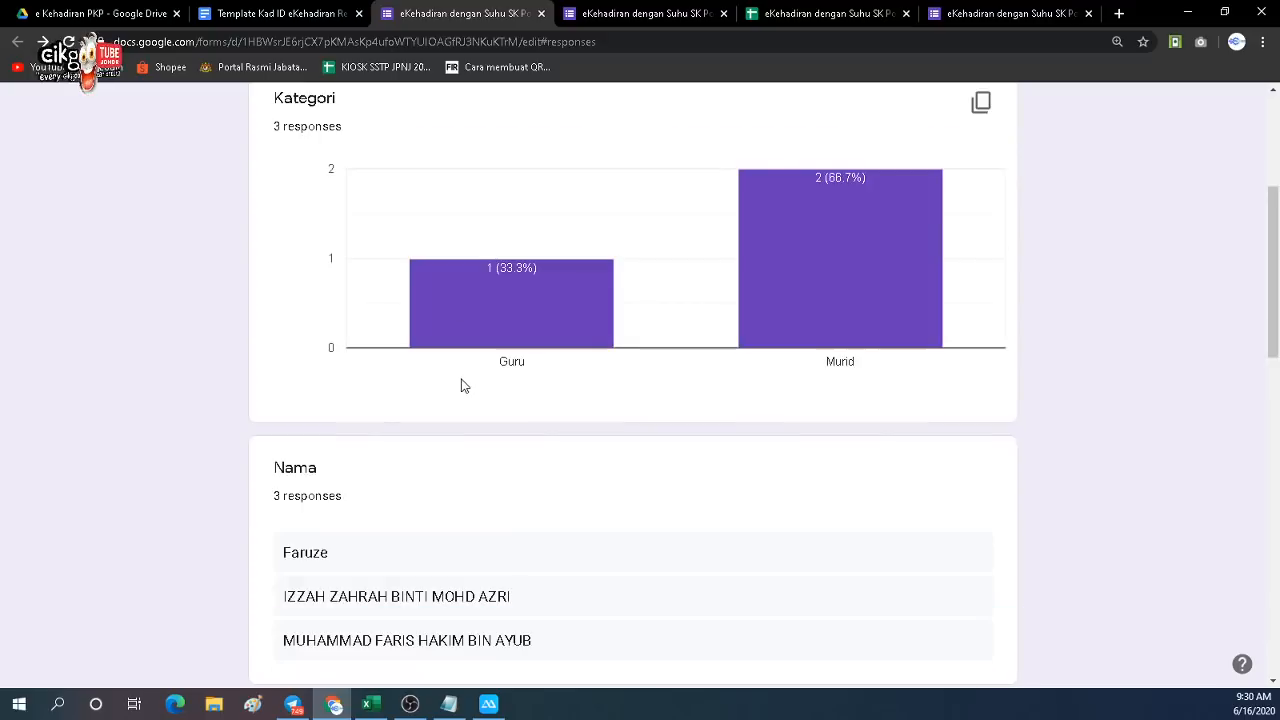
{"action": "left_click", "coordinate": [616, 14]}
{"action": "left_click", "coordinate": [470, 14]}
{"action": "left_click", "coordinate": [805, 14]}
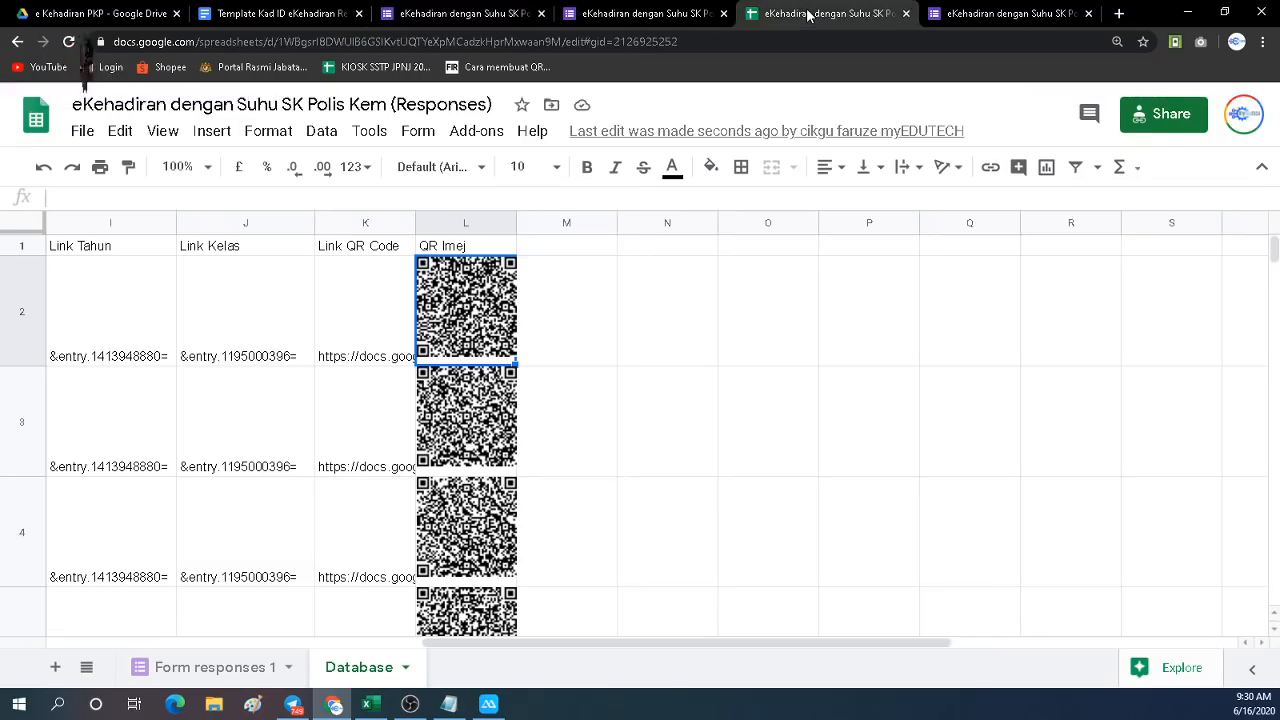
Review the three temperature submissions in Form responses 1, then return to the Template Kad ID eKehadiran document.
{"action": "left_click", "coordinate": [215, 667]}
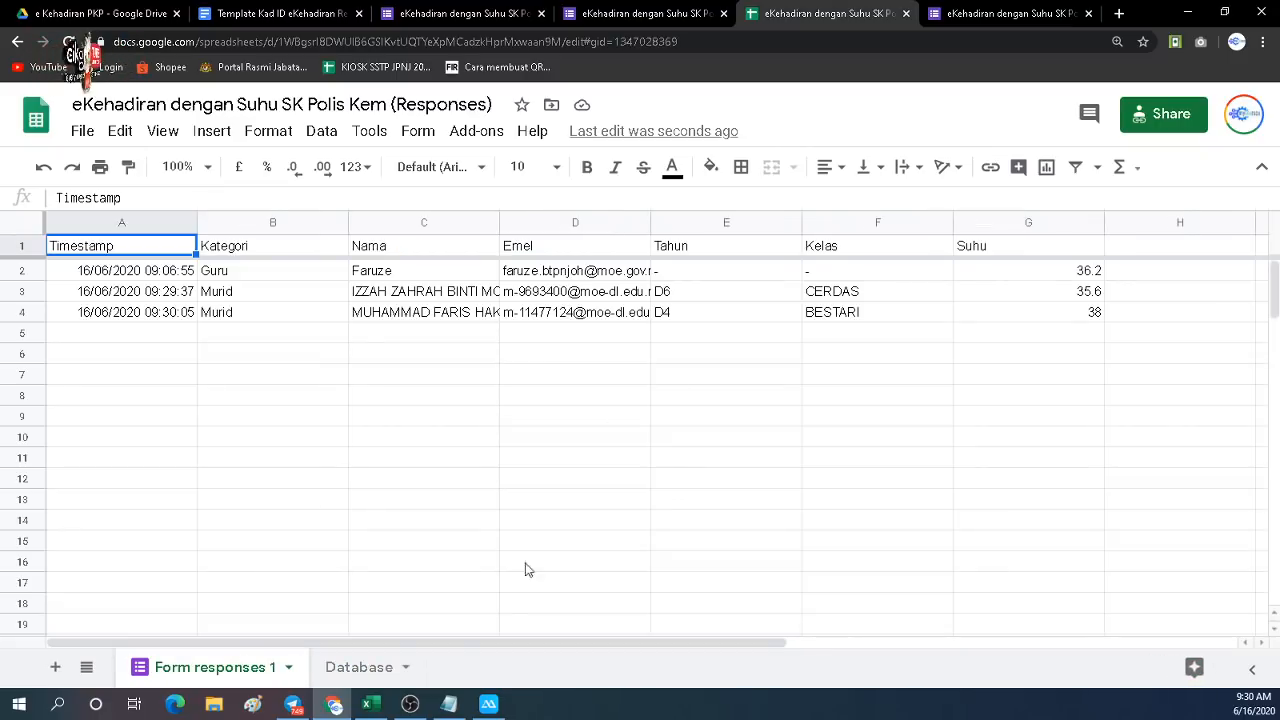
{"action": "left_click_drag", "start_coordinate": [442, 646], "coordinate": [575, 650]}
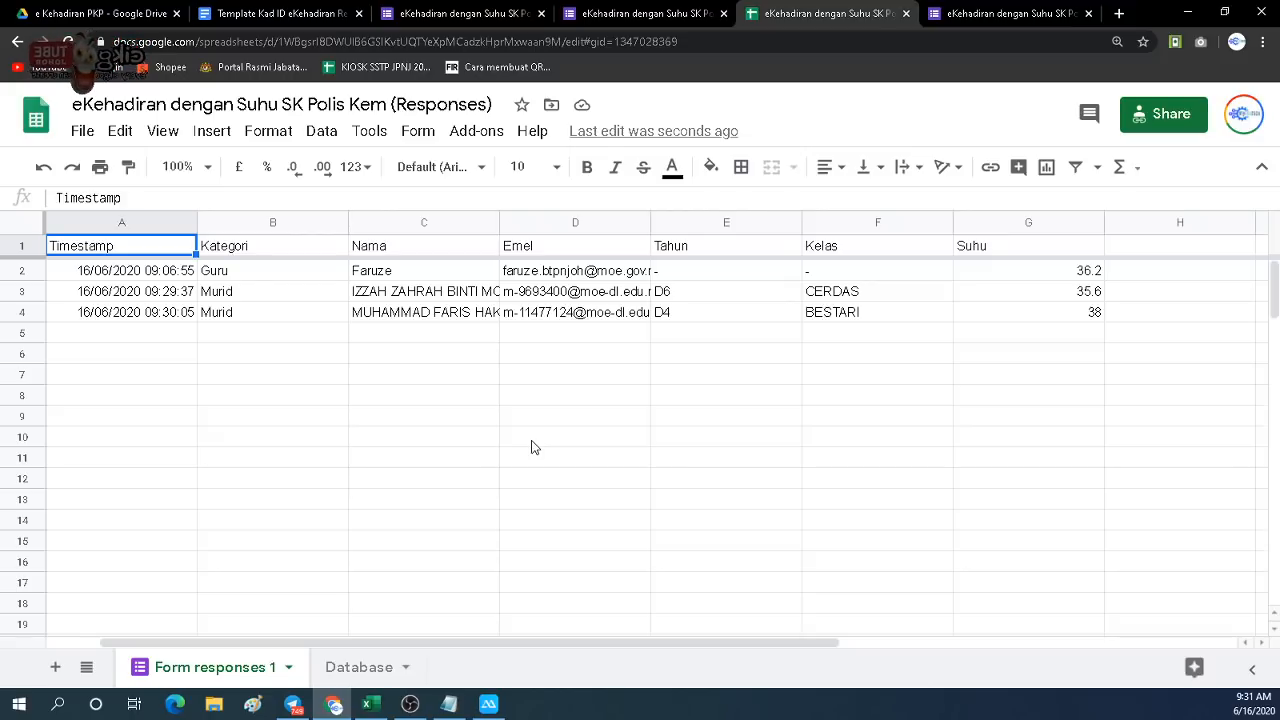
{"action": "left_click", "coordinate": [285, 14]}
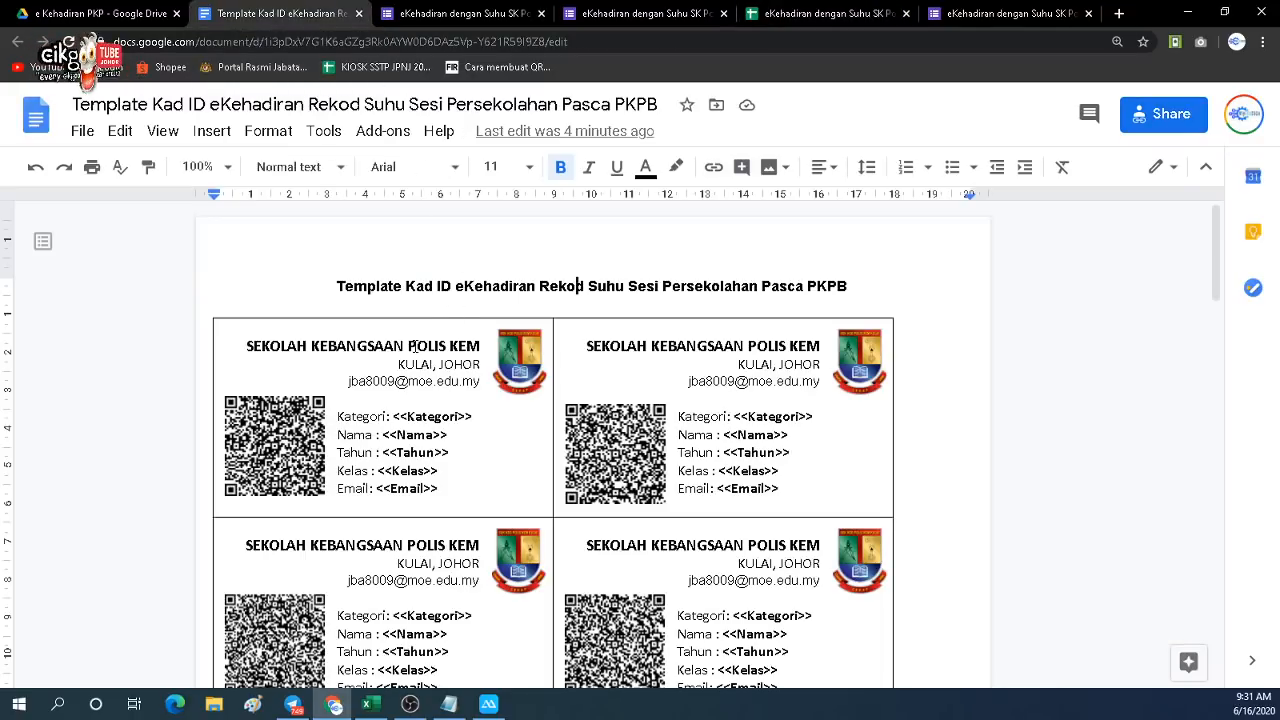